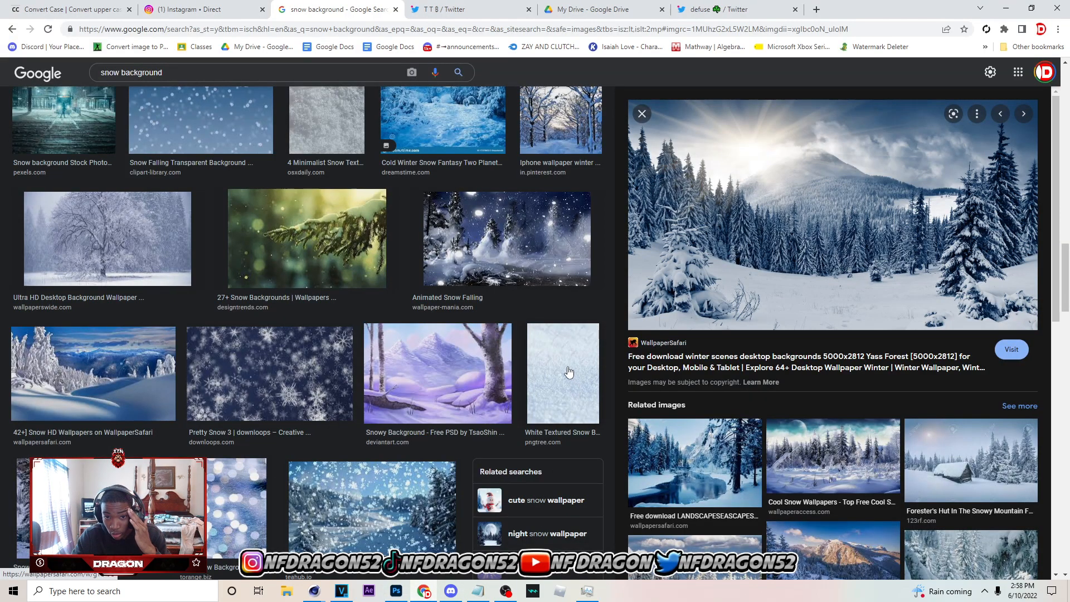
# Run an advanced image search for snow background, limited to images larger than 2 MP
pyautogui.scroll(15, 574, 376)
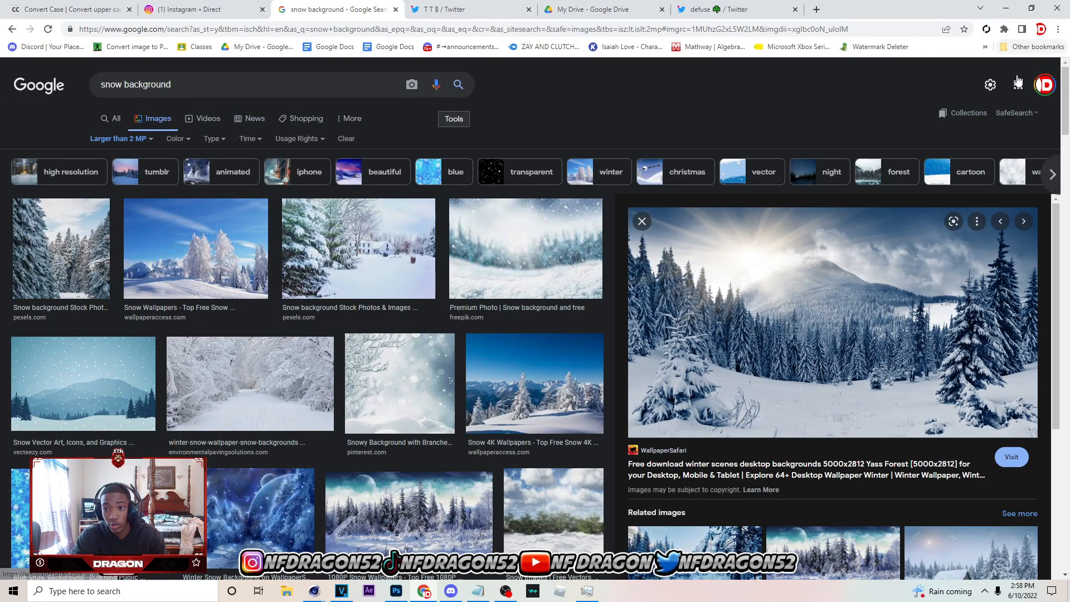
pyautogui.click(989, 84)
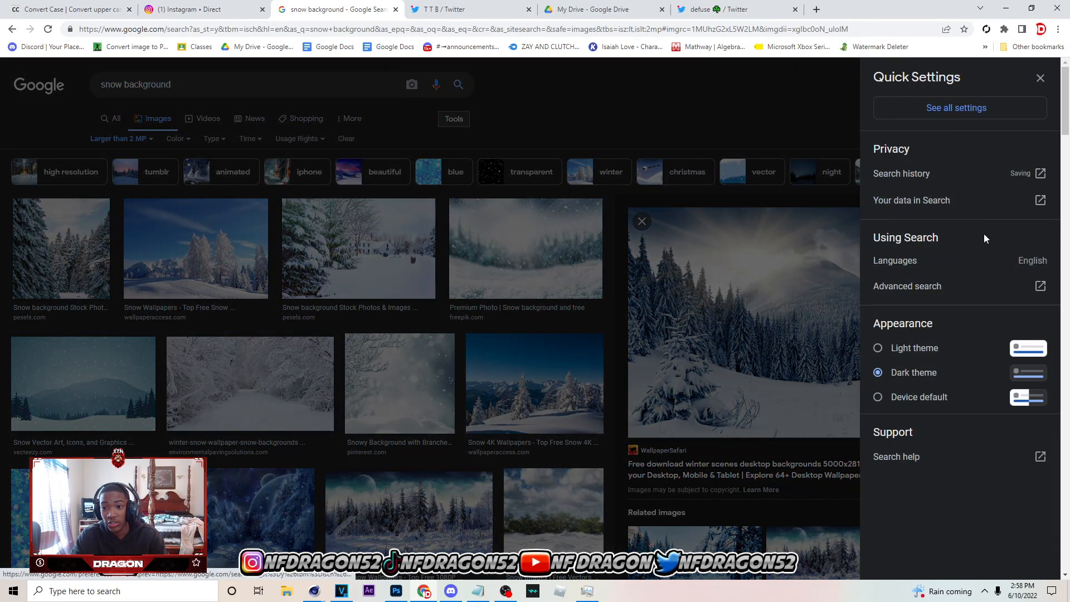
pyautogui.click(976, 285)
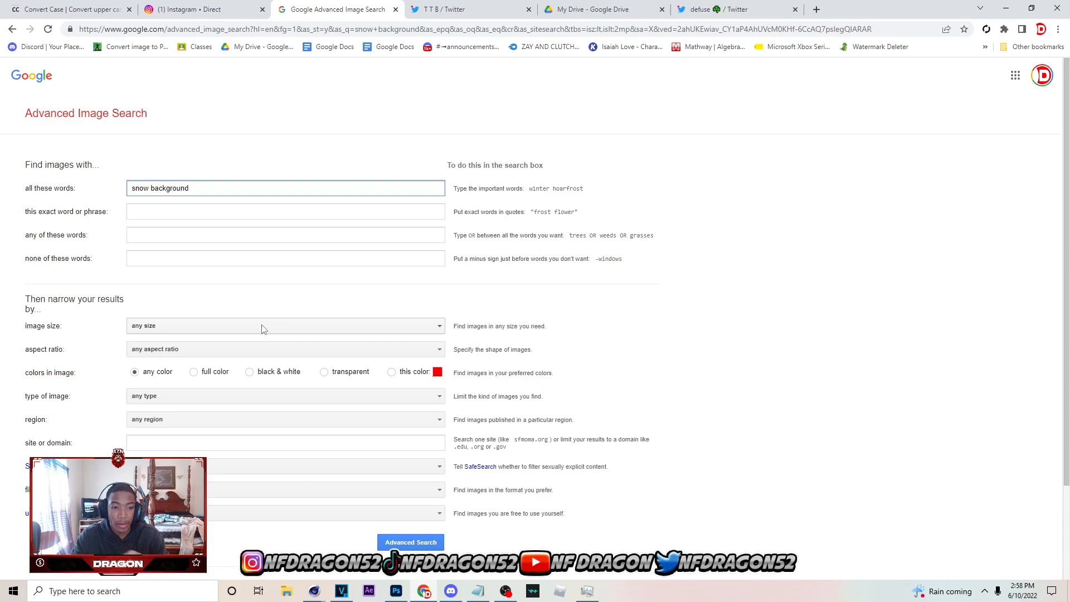
pyautogui.click(262, 327)
pyautogui.scroll(-3, 204, 373)
pyautogui.click(194, 355)
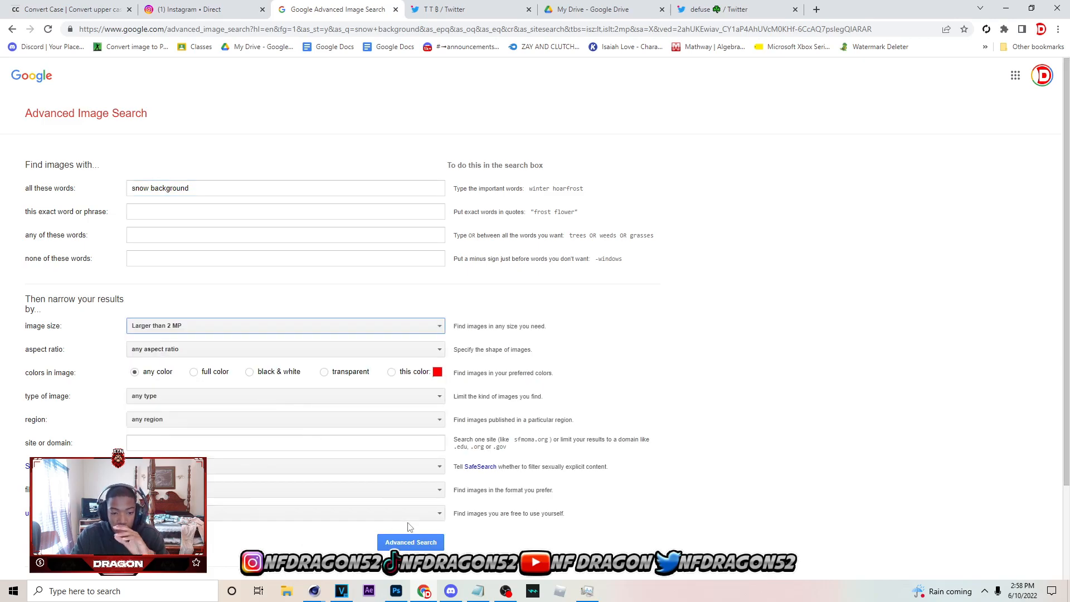
pyautogui.click(410, 542)
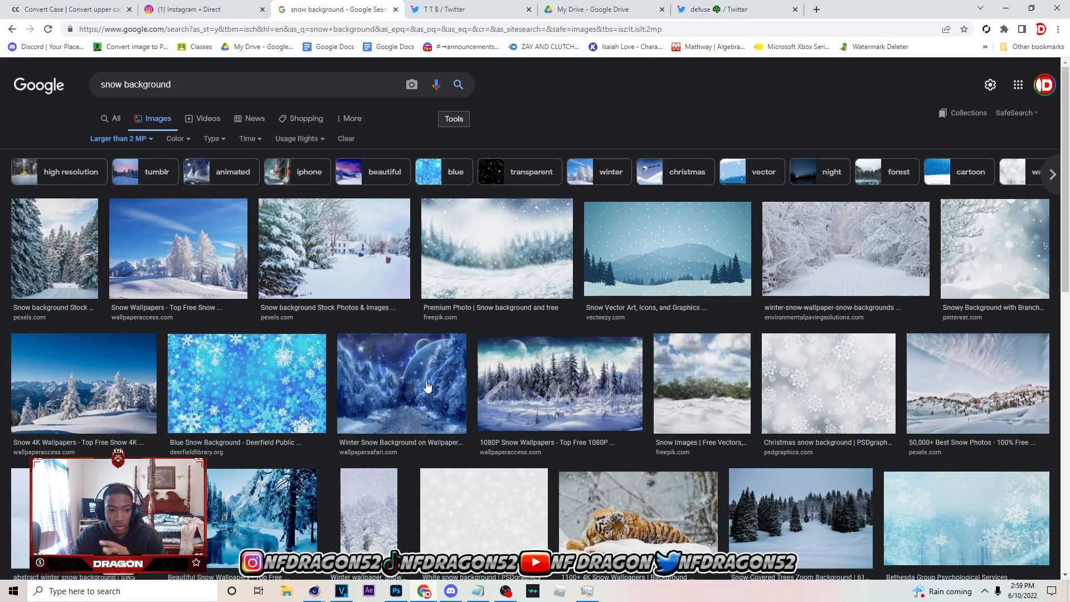
# Browse the snow background results and preview several candidate winter images
pyautogui.scroll(-4, 450, 385)
pyautogui.scroll(-4, 449, 385)
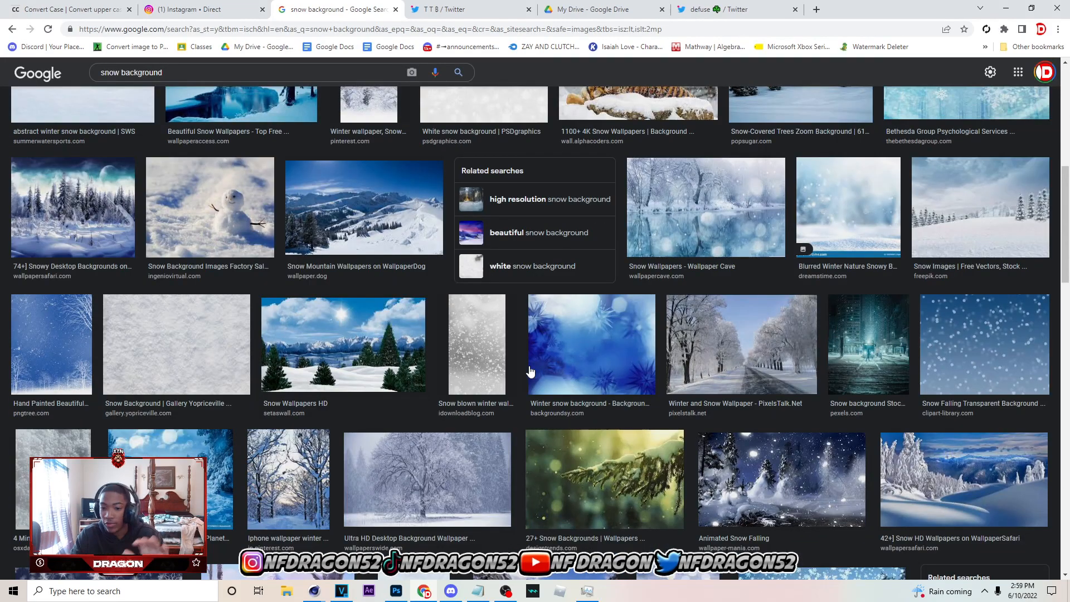
pyautogui.scroll(-10, 410, 326)
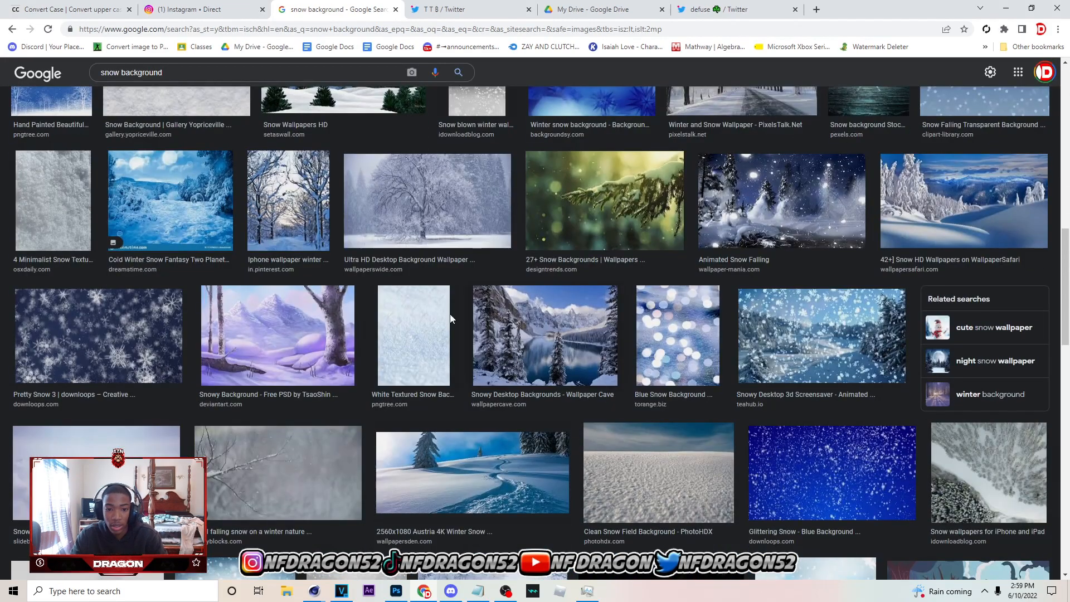
pyautogui.scroll(7, 843, 497)
pyautogui.scroll(5, 843, 497)
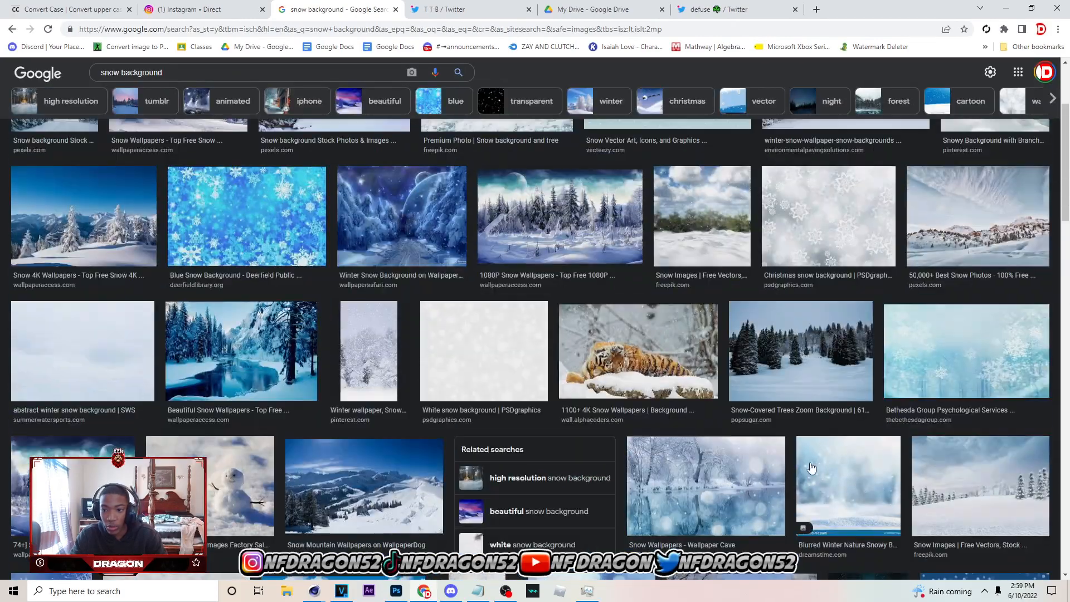
pyautogui.click(931, 383)
pyautogui.scroll(2, 362, 225)
pyautogui.click(362, 226)
pyautogui.click(233, 147)
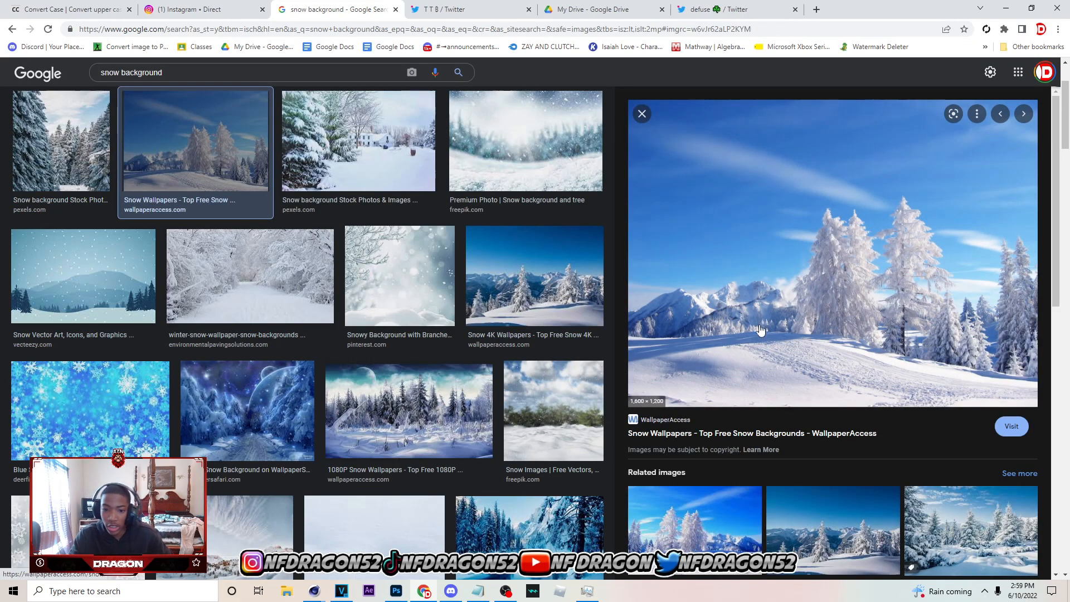
# Preview the Snow 4K Wallpapers image of snowy firs and mountains and copy it
pyautogui.click(490, 301)
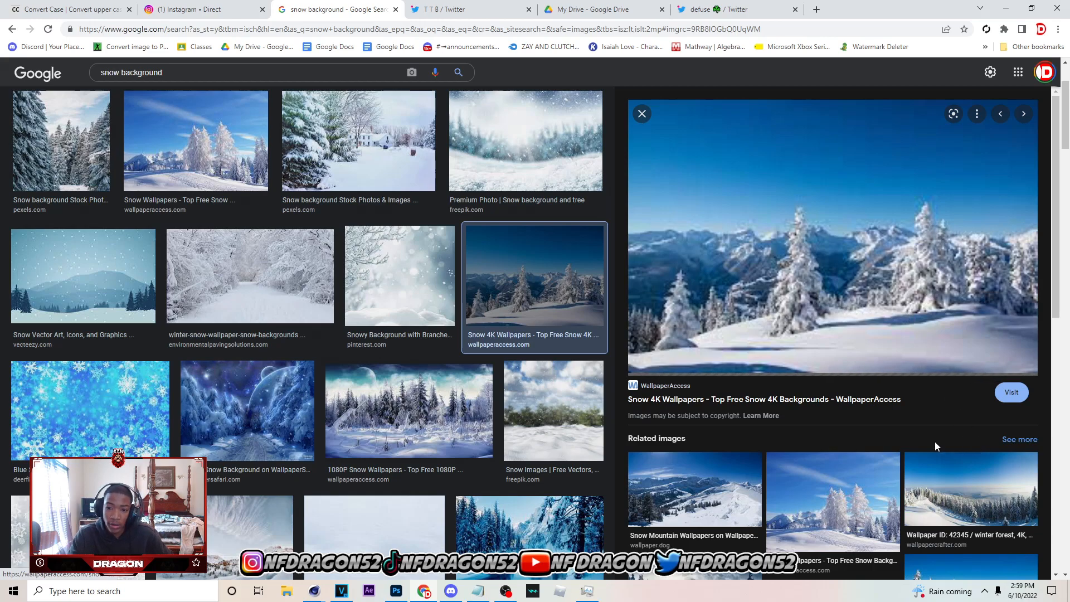
pyautogui.scroll(3, 860, 292)
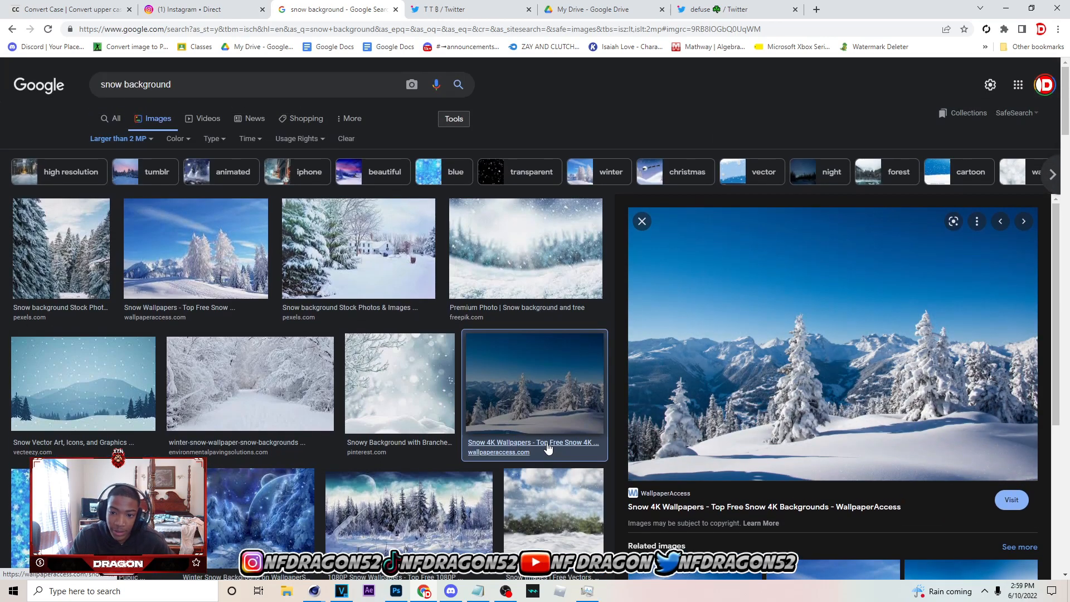
pyautogui.rightClick(801, 184)
pyautogui.click(861, 312)
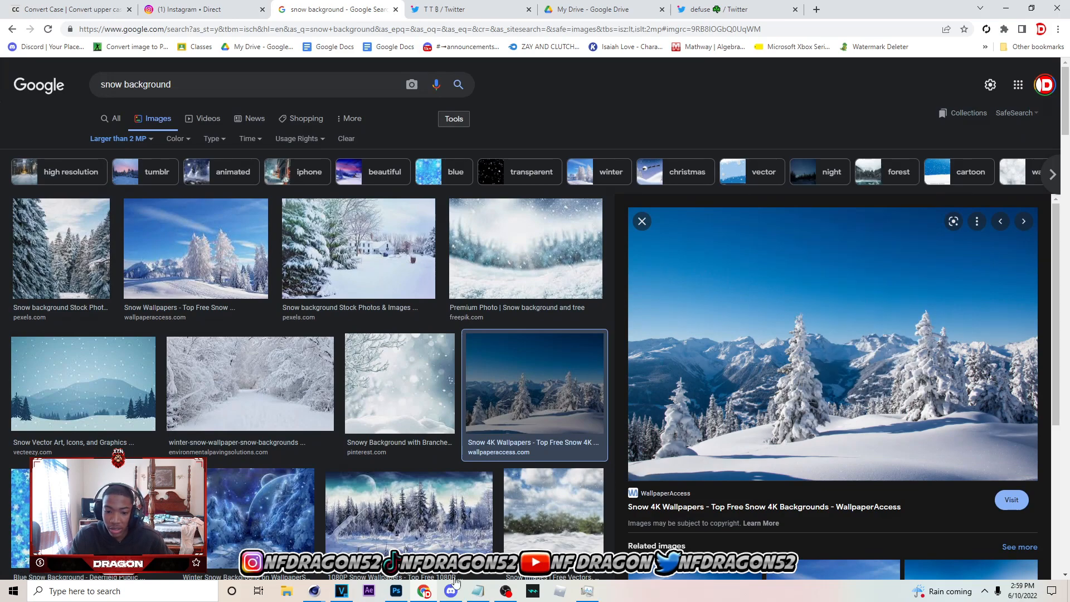
# Switch to Photoshop, paste the snow background, shift it up so the snowy forest fills the banner, and hide Layer 2
pyautogui.click(396, 590)
pyautogui.hotkey('ctrl', 'v')
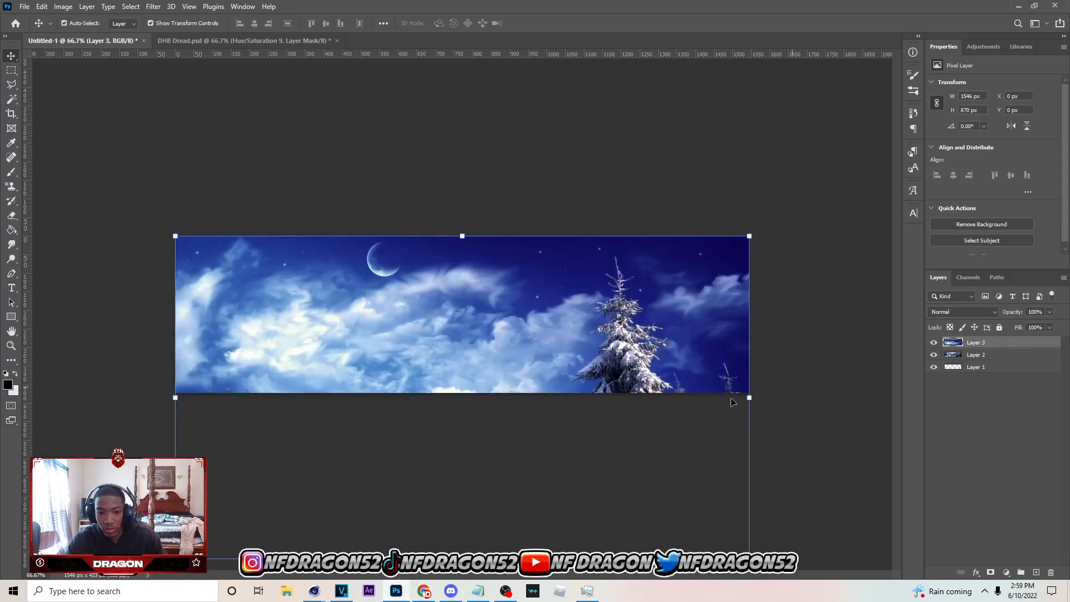
pyautogui.moveTo(674, 349); pyautogui.dragTo(691, 204)
pyautogui.click(860, 291)
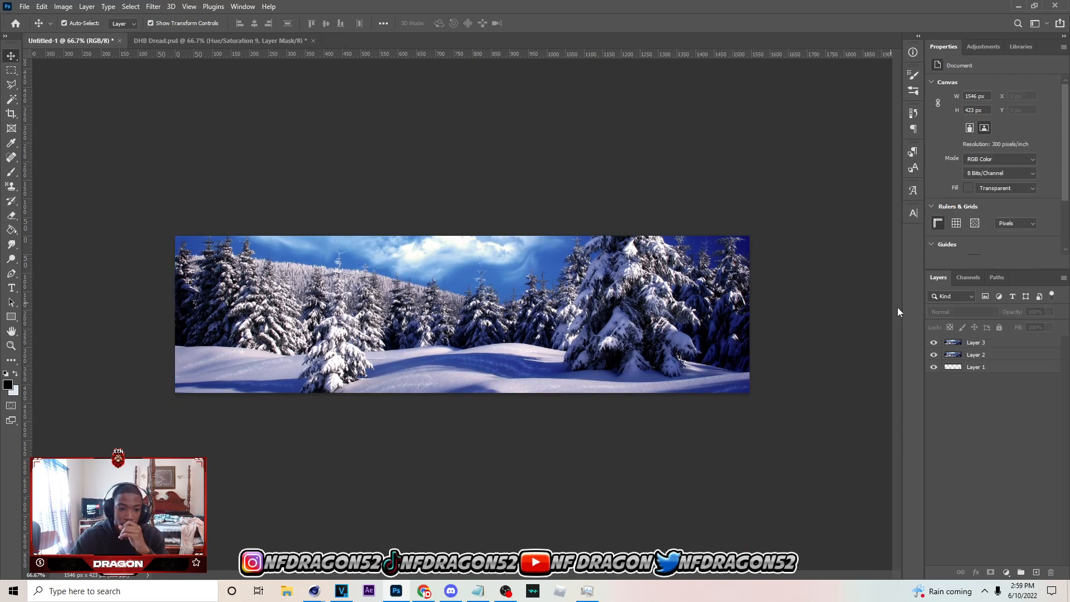
pyautogui.click(475, 278)
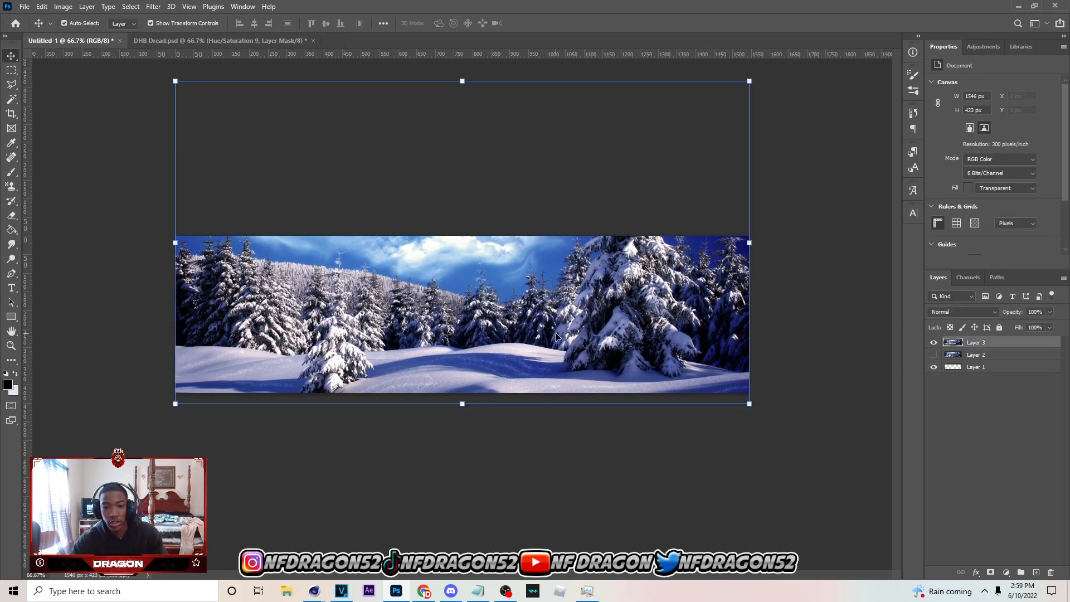
# Switch to the Instagram chat in Chrome, find the photo of the person holding the cap with both hands, and copy it
pyautogui.moveTo(424, 591)
pyautogui.click(444, 549)
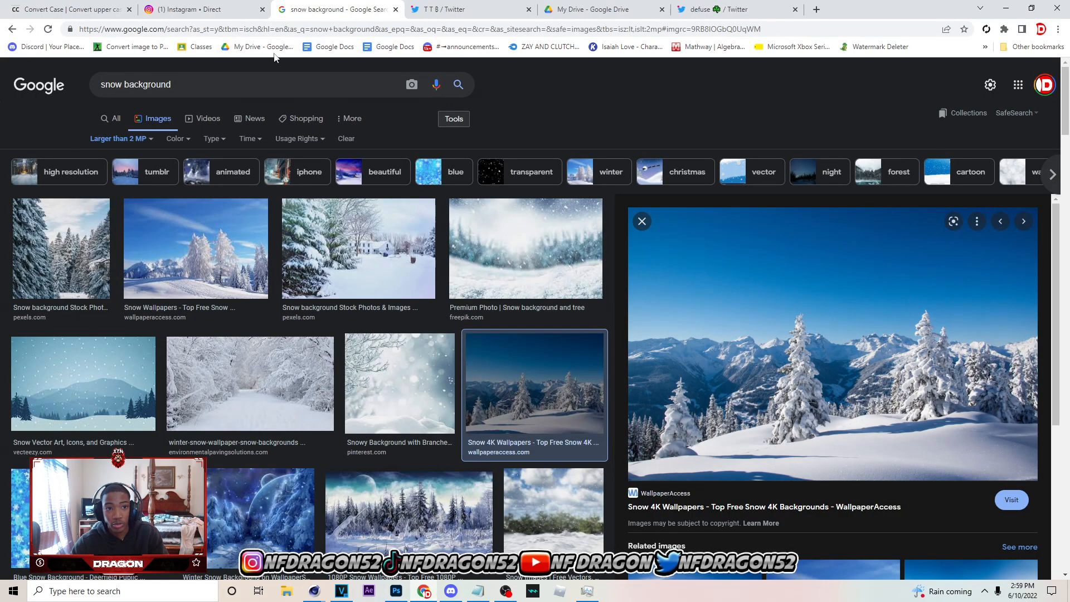
pyautogui.click(221, 10)
pyautogui.scroll(-3, 707, 365)
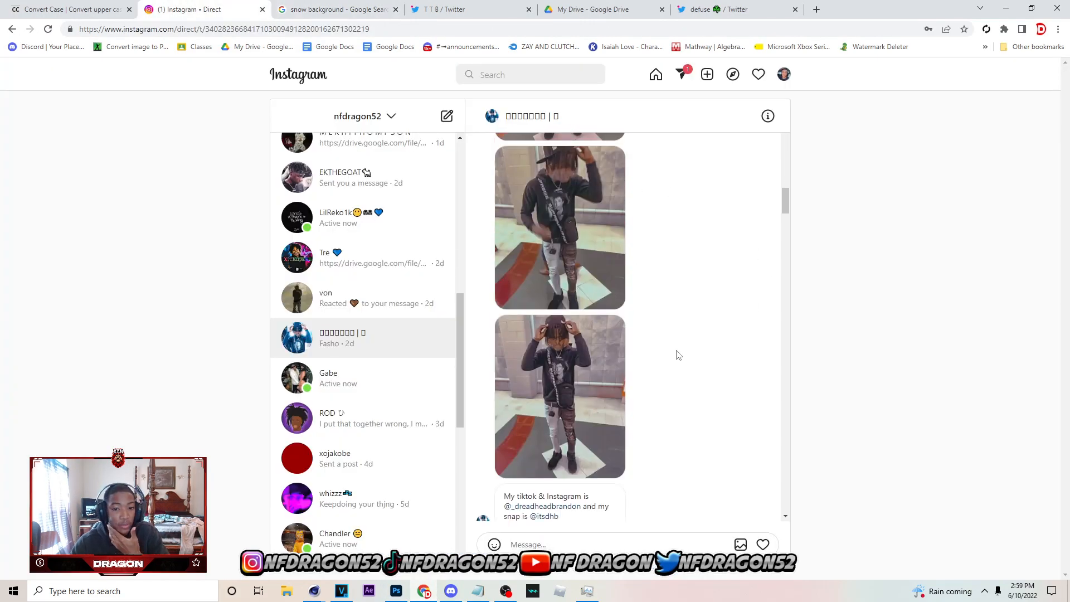
pyautogui.scroll(-2, 678, 355)
pyautogui.scroll(5, 681, 363)
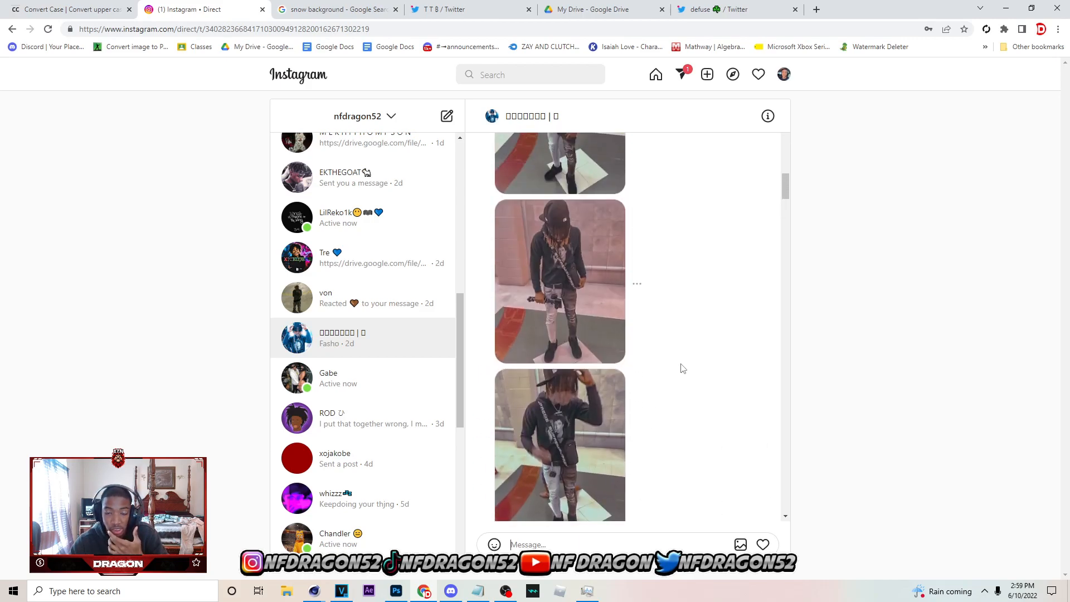
pyautogui.scroll(-2, 682, 368)
pyautogui.scroll(4, 690, 390)
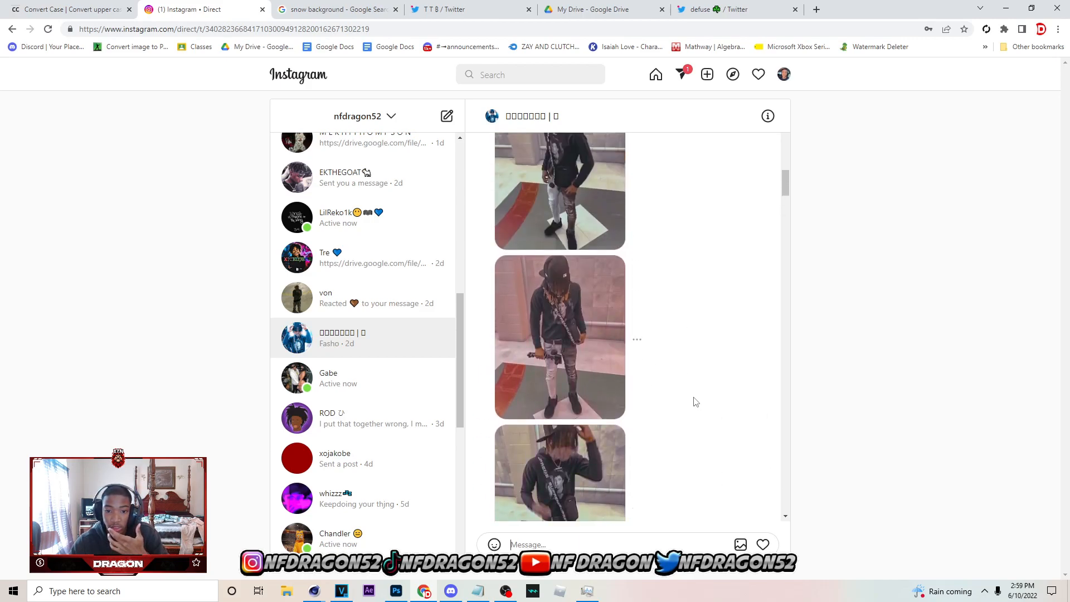
pyautogui.scroll(-5, 695, 402)
pyautogui.click(584, 415)
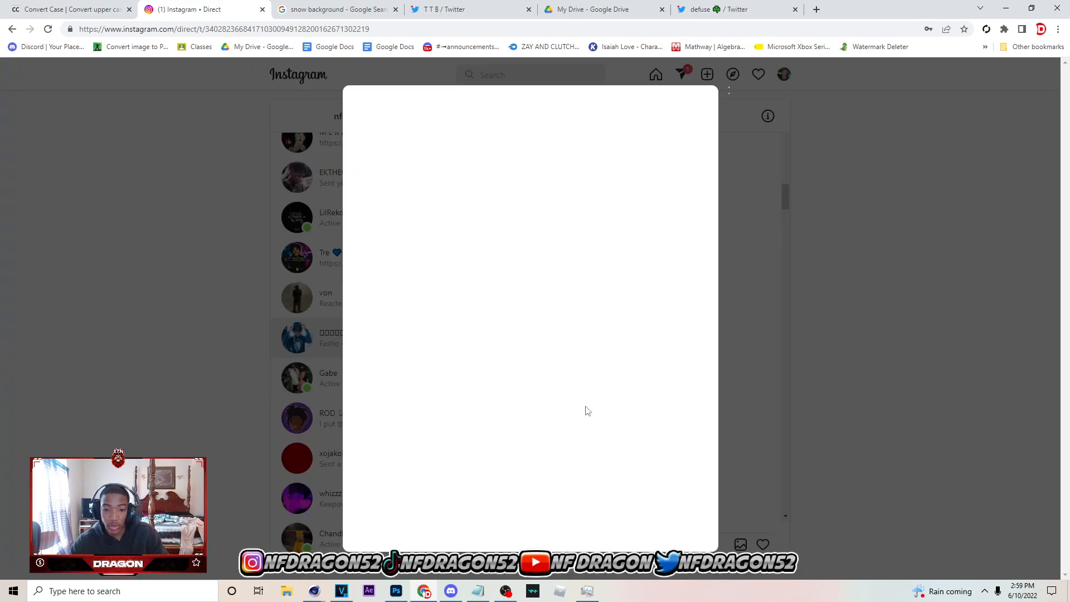
pyautogui.rightClick(496, 329)
pyautogui.click(556, 363)
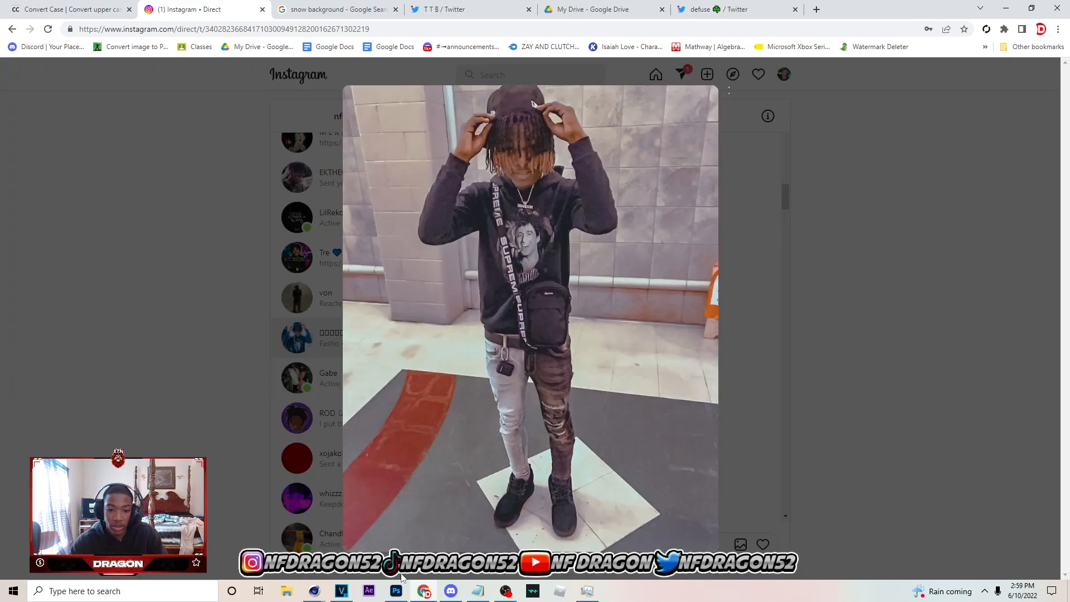
# Paste the photo into the Photoshop banner, scale it to 88.41%, and place its left edge at about X 138 px
pyautogui.click(396, 591)
pyautogui.hotkey('ctrl', 'v')
pyautogui.moveTo(494, 313); pyautogui.dragTo(404, 313)
pyautogui.moveTo(528, 416); pyautogui.dragTo(485, 411)
pyautogui.moveTo(387, 365); pyautogui.dragTo(413, 380)
pyautogui.moveTo(512, 400); pyautogui.dragTo(518, 404)
pyautogui.moveTo(496, 370); pyautogui.dragTo(502, 370)
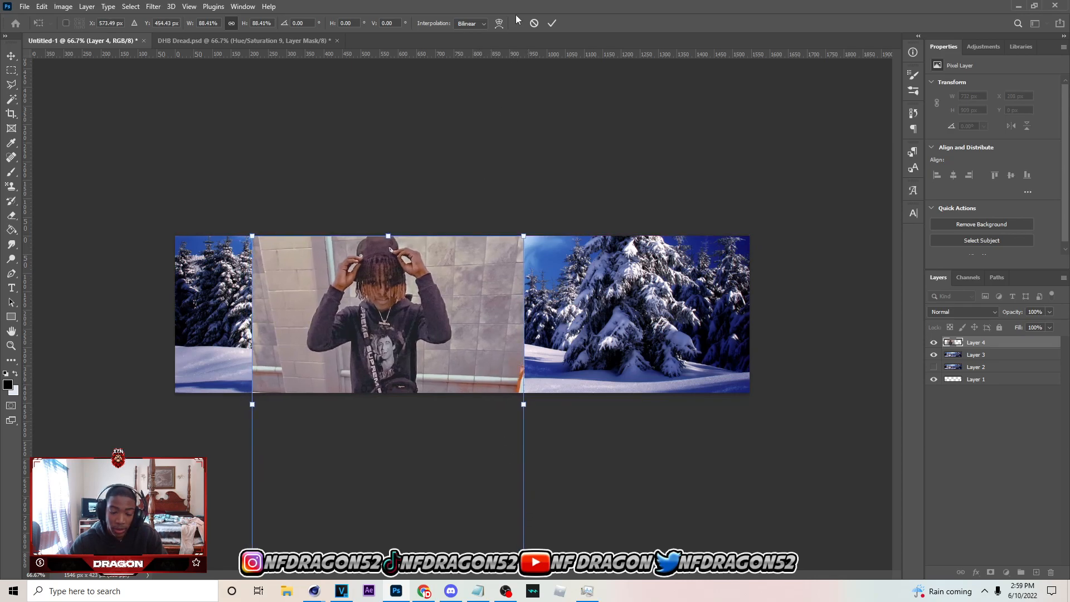
pyautogui.click(553, 23)
pyautogui.moveTo(490, 312); pyautogui.dragTo(464, 312)
pyautogui.click(1055, 592)
pyautogui.click(1052, 591)
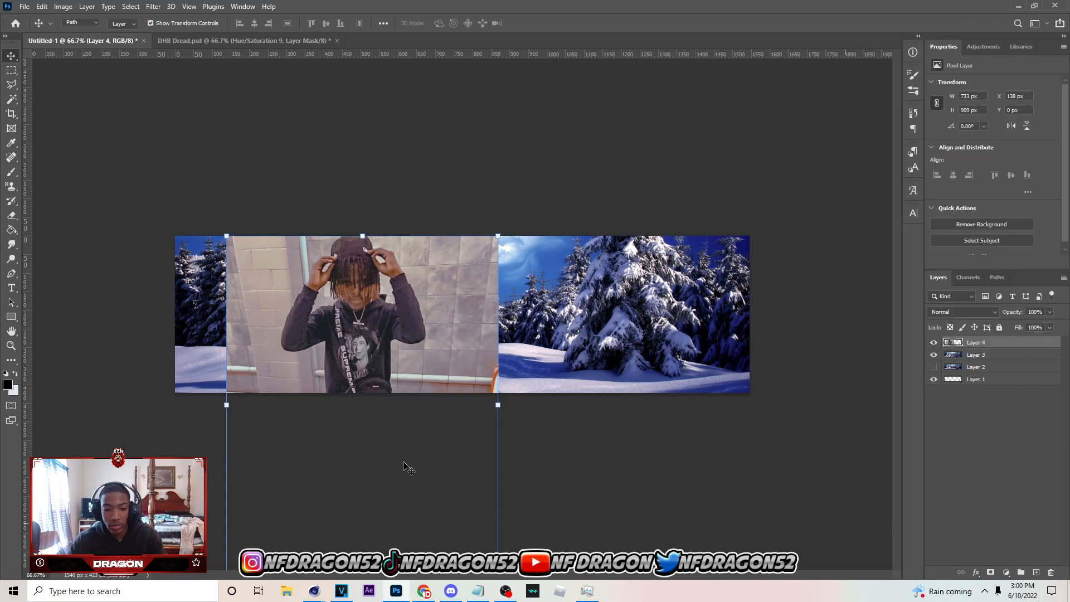
# Start a Pen tool path at the photo's lower edge beside the bag and trace up the hoodie's right side
pyautogui.press('p')
pyautogui.hotkey('ctrl', '+')
pyautogui.hotkey('ctrl', '+')
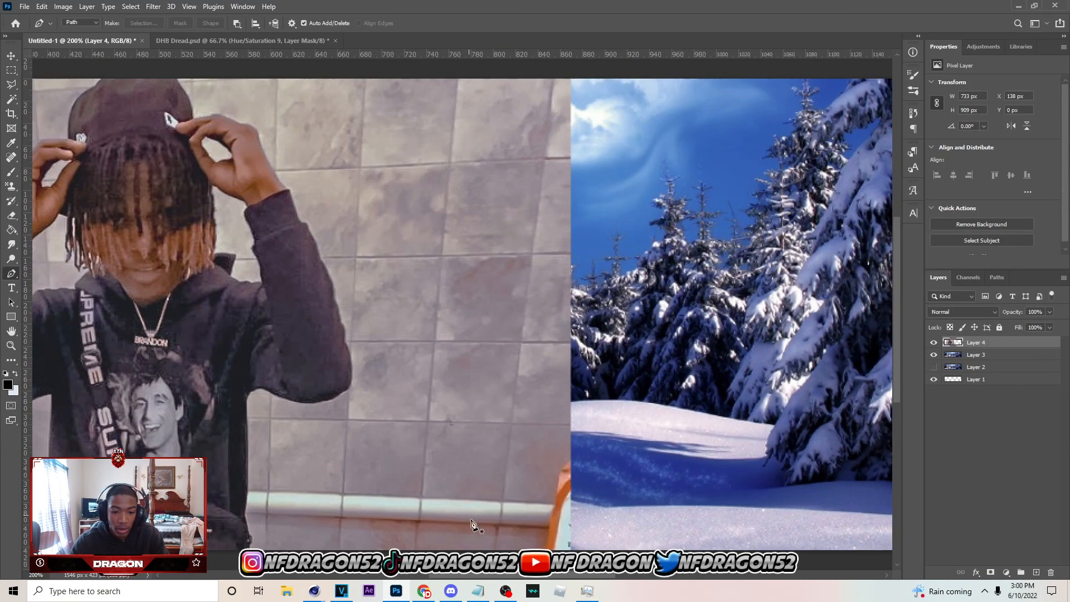
pyautogui.hscroll(-5, 379, 485)
pyautogui.scroll(-3, 379, 485)
pyautogui.click(377, 482)
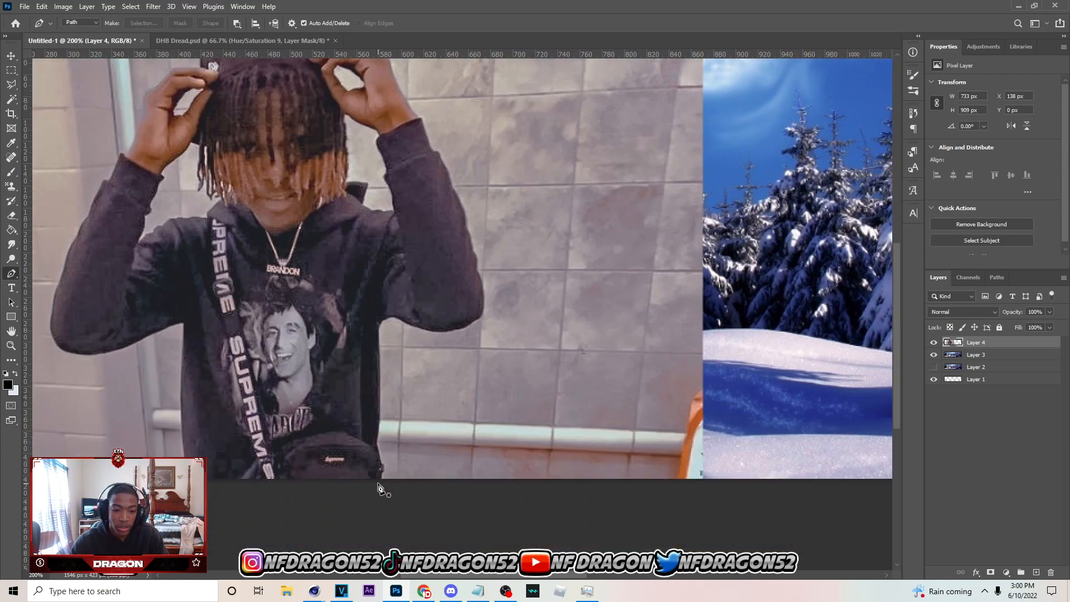
pyautogui.click(381, 477)
pyautogui.click(382, 469)
pyautogui.click(380, 462)
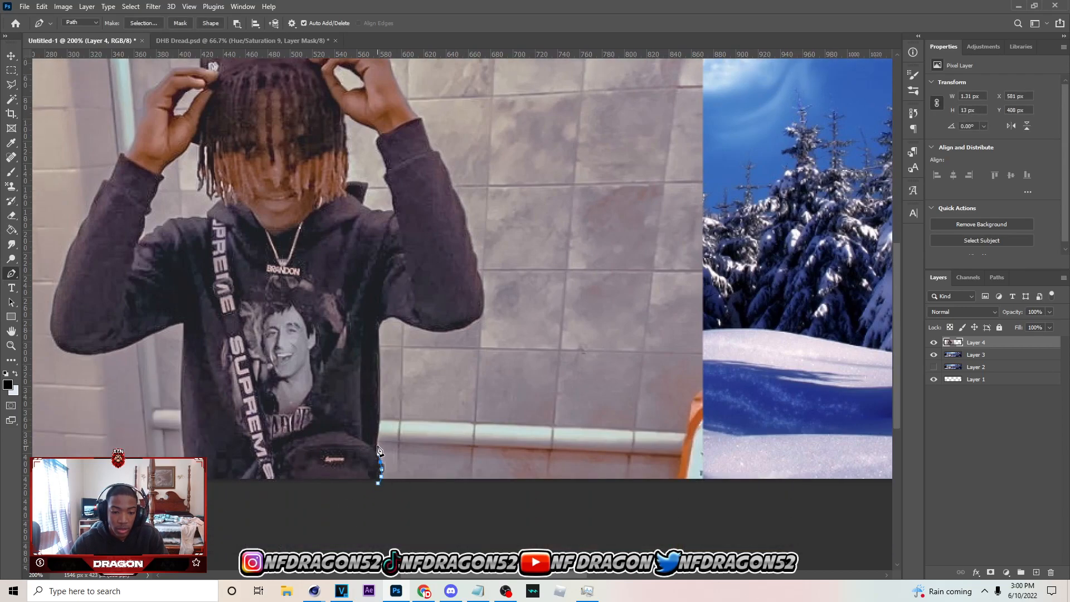
pyautogui.click(379, 412)
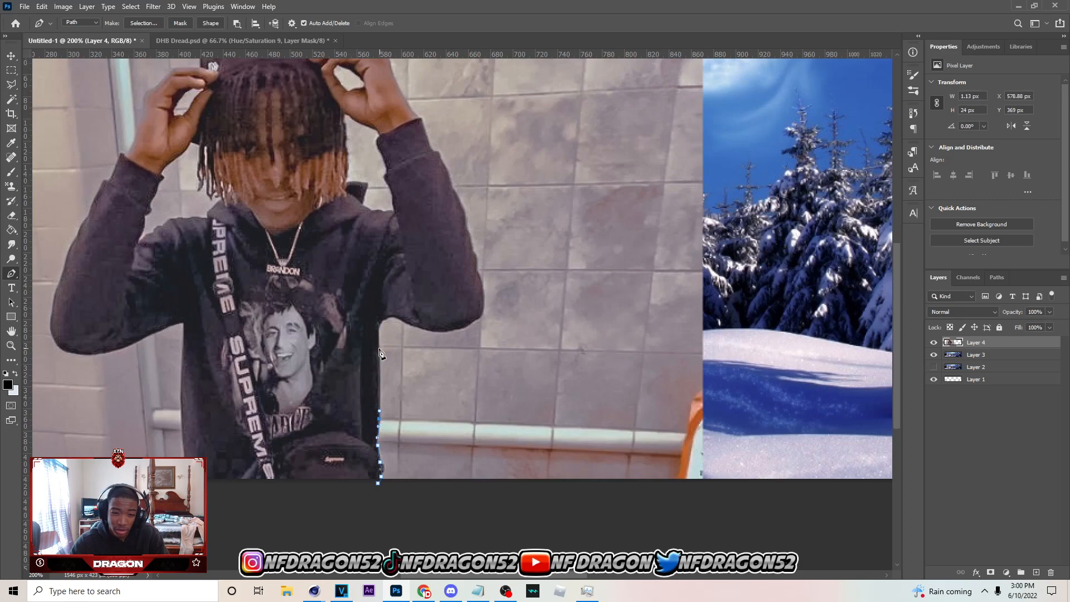
pyautogui.click(379, 346)
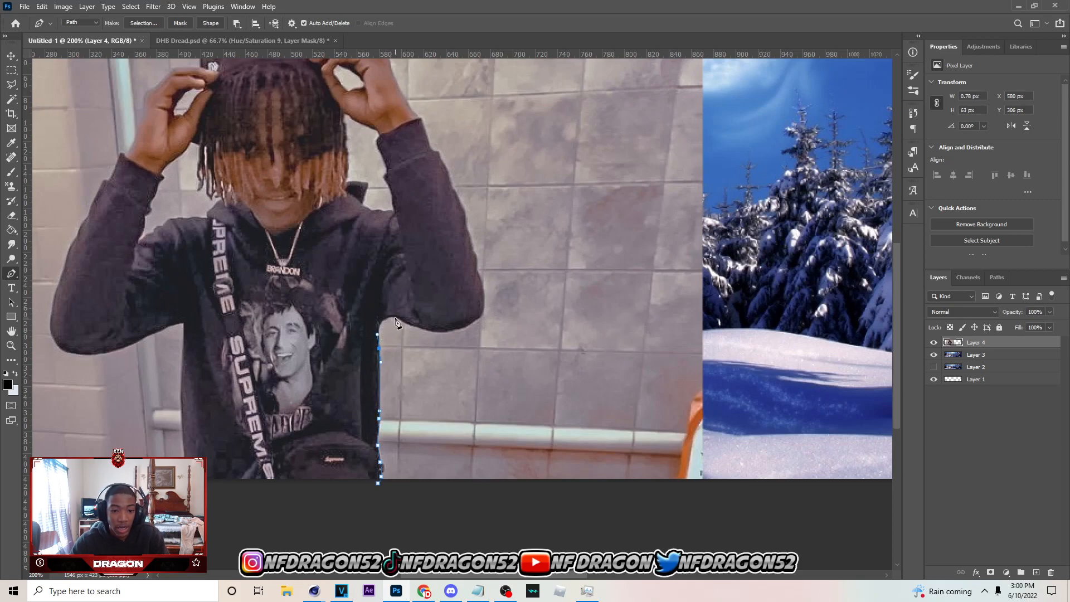
# Continue the path under the right sleeve, around the elbow, and up the outer edge of the forearm
pyautogui.moveTo(399, 318); pyautogui.dragTo(426, 327)
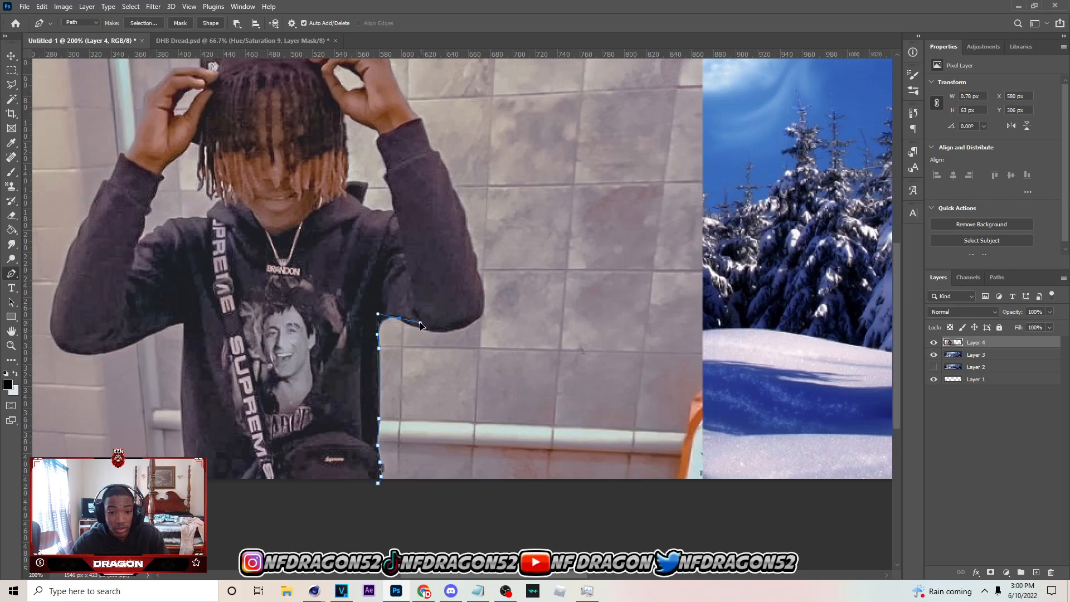
pyautogui.moveTo(456, 329); pyautogui.dragTo(464, 271)
pyautogui.keyDown('alt'); pyautogui.click(457, 329); pyautogui.keyUp('alt')
pyautogui.click(481, 314)
pyautogui.click(479, 273)
pyautogui.click(477, 264)
pyautogui.scroll(2, 475, 262)
pyautogui.click(465, 262)
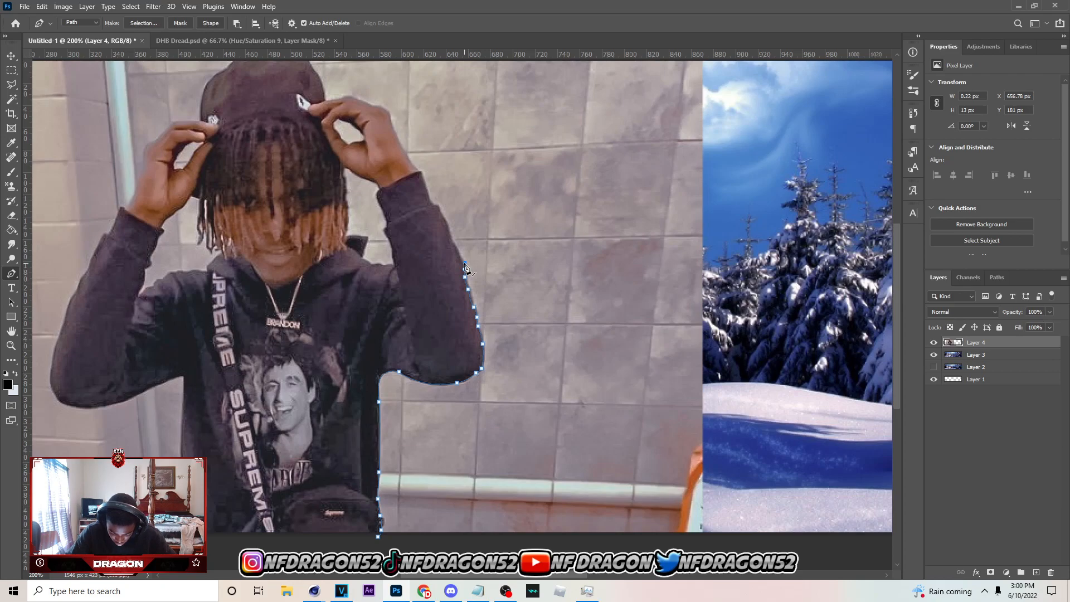
# Extend the path along the outer edge of the right sleeve up to the cuff
pyautogui.click(457, 252)
pyautogui.click(449, 233)
pyautogui.click(443, 217)
pyautogui.click(432, 205)
pyautogui.click(428, 197)
pyautogui.click(422, 171)
# Trace the path around the wrist and hand on the right up to the fingertips at the cap
pyautogui.moveTo(400, 147); pyautogui.dragTo(396, 139)
pyautogui.moveTo(392, 121); pyautogui.dragTo(390, 113)
pyautogui.click(379, 106)
pyautogui.click(365, 102)
pyautogui.click(344, 97)
pyautogui.click(328, 102)
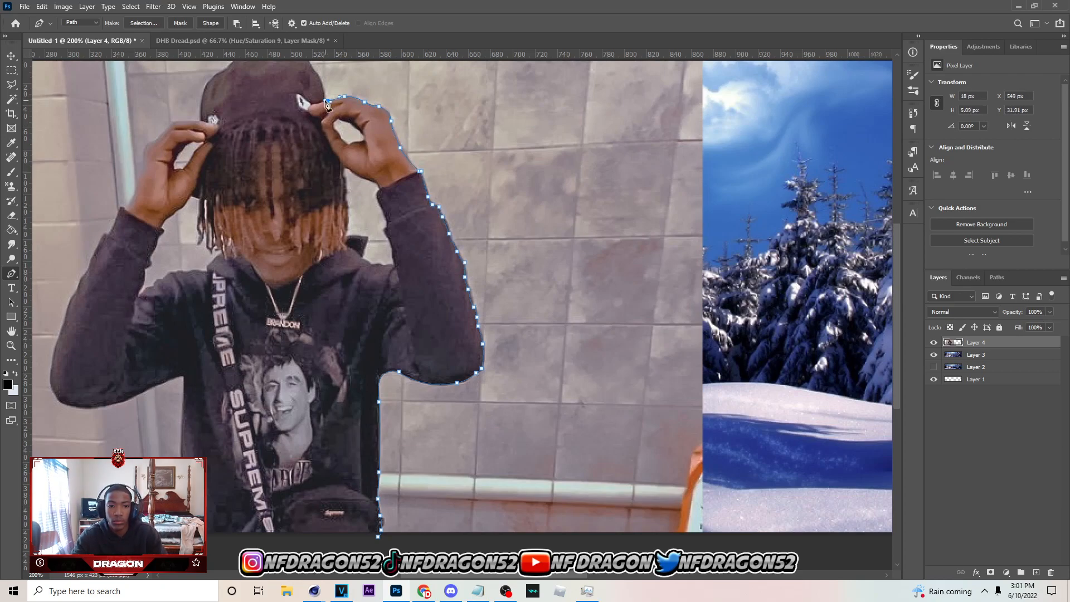
# Carry the path up the cap's right side, over its crown, and down to the fingers on the left
pyautogui.scroll(2, 329, 105)
pyautogui.click(321, 129)
pyautogui.click(314, 114)
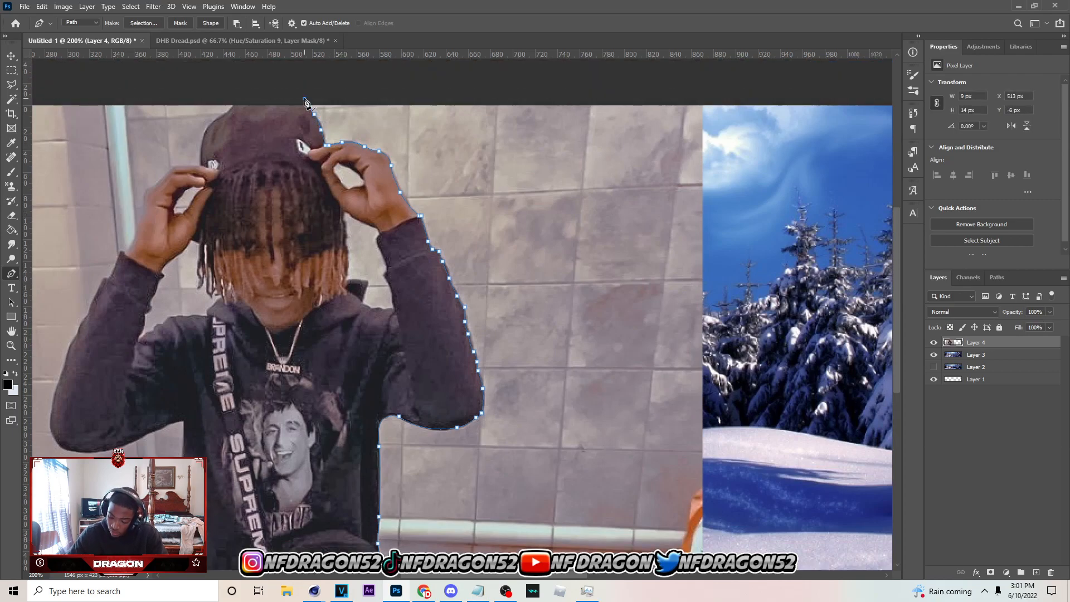
pyautogui.moveTo(232, 107); pyautogui.dragTo(228, 114)
pyautogui.click(201, 164)
# Trace the path around the left hand and down the wrist to the sleeve cuff
pyautogui.click(174, 167)
pyautogui.click(157, 183)
pyautogui.click(144, 197)
pyautogui.click(143, 217)
pyautogui.scroll(-3, 142, 214)
pyautogui.moveTo(130, 182); pyautogui.dragTo(124, 196)
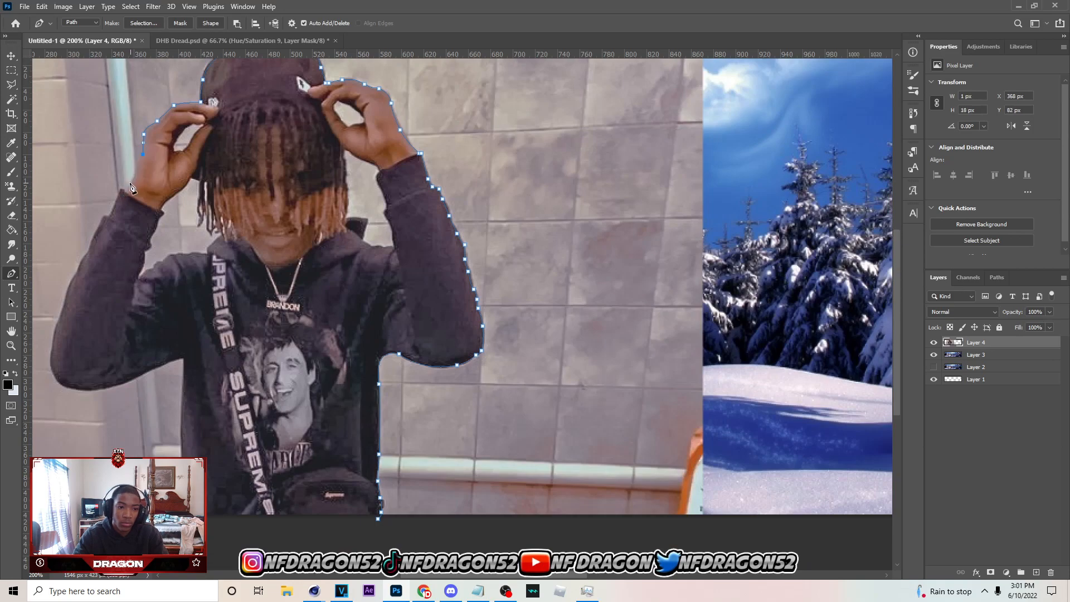
pyautogui.click(130, 182)
# Extend the path from the left cuff down the outer edge of the sleeve
pyautogui.click(121, 190)
pyautogui.click(114, 204)
pyautogui.click(103, 218)
pyautogui.click(97, 229)
pyautogui.click(93, 238)
pyautogui.click(89, 251)
pyautogui.scroll(-3, 82, 195)
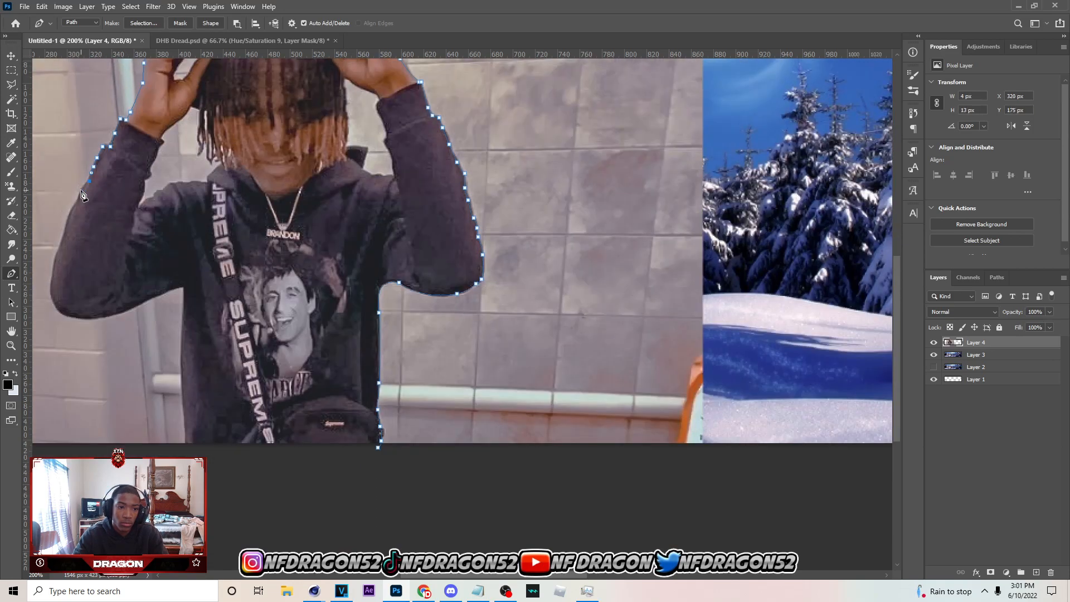
pyautogui.click(80, 194)
pyautogui.click(75, 206)
# Trace the path around the left elbow and along the sleeve's underside up to the armpit
pyautogui.scroll(-3, 73, 208)
pyautogui.click(62, 180)
pyautogui.moveTo(53, 204); pyautogui.dragTo(53, 216)
pyautogui.moveTo(51, 222); pyautogui.dragTo(51, 230)
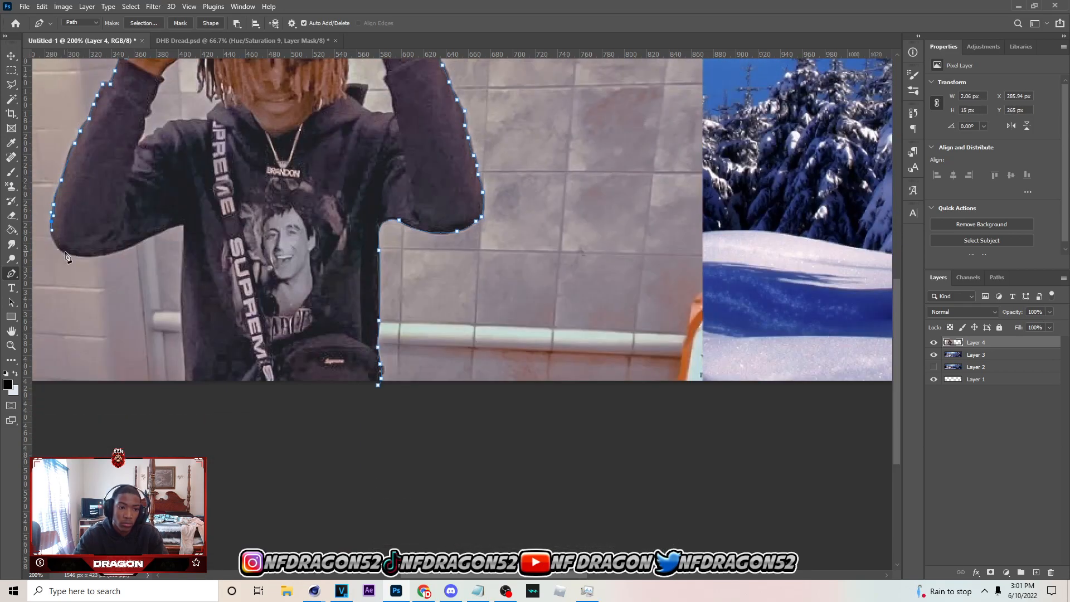
pyautogui.moveTo(122, 250); pyautogui.dragTo(180, 241)
pyautogui.click(173, 226)
pyautogui.click(183, 224)
# Carry the path down the left side of the torso and close it below the photo's lower edge
pyautogui.scroll(-2, 188, 254)
pyautogui.scroll(-2, 180, 245)
pyautogui.click(184, 284)
pyautogui.click(361, 329)
pyautogui.click(378, 286)
# Convert the closed path into a new anti-aliased selection with a 1-pixel feather radius
pyautogui.rightClick(381, 249)
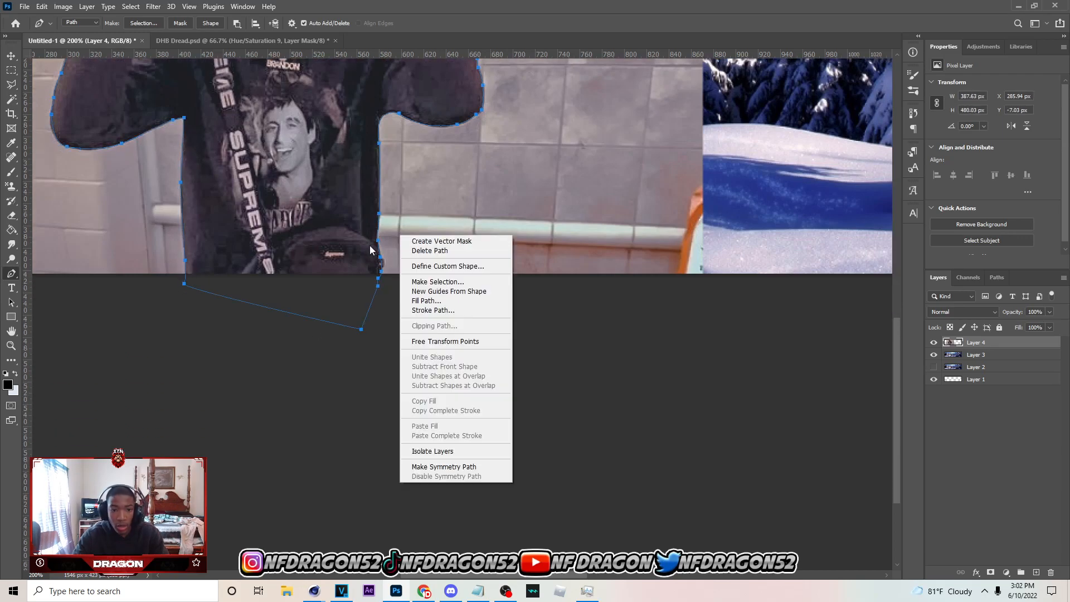
pyautogui.press('Escape')
pyautogui.rightClick(354, 210)
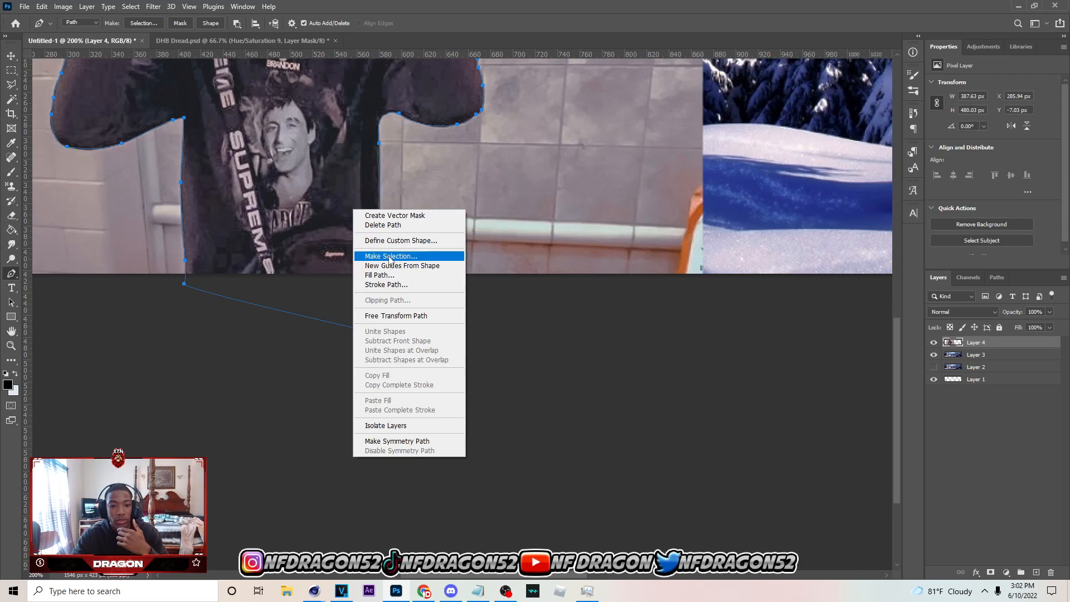
pyautogui.click(390, 256)
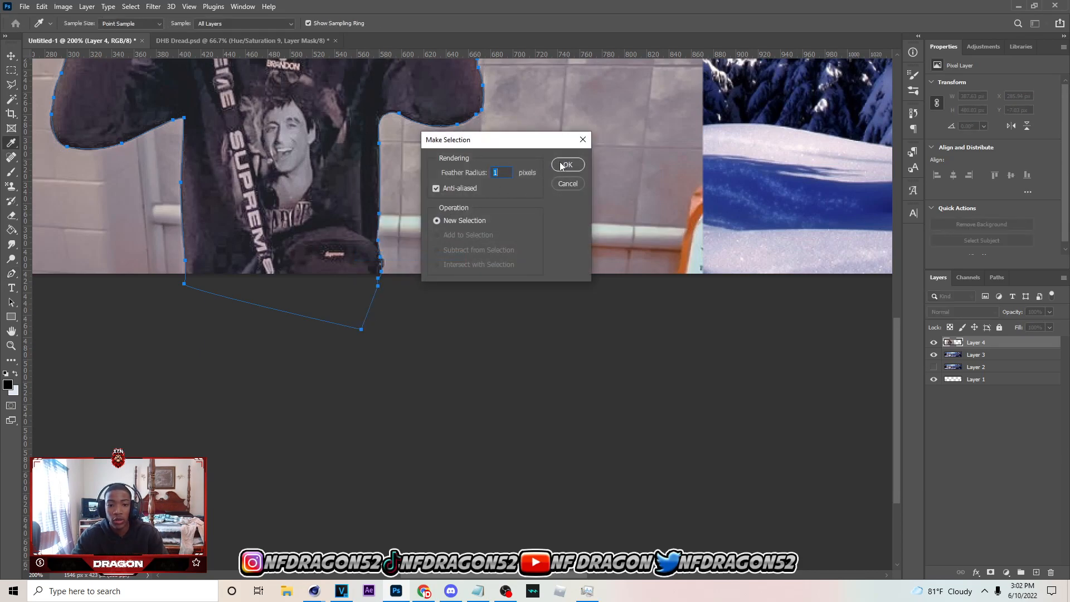
pyautogui.click(566, 165)
# Invert the selection so it covers the person, and add it to Layer 4 as a layer mask
pyautogui.press('l')
pyautogui.rightClick(279, 133)
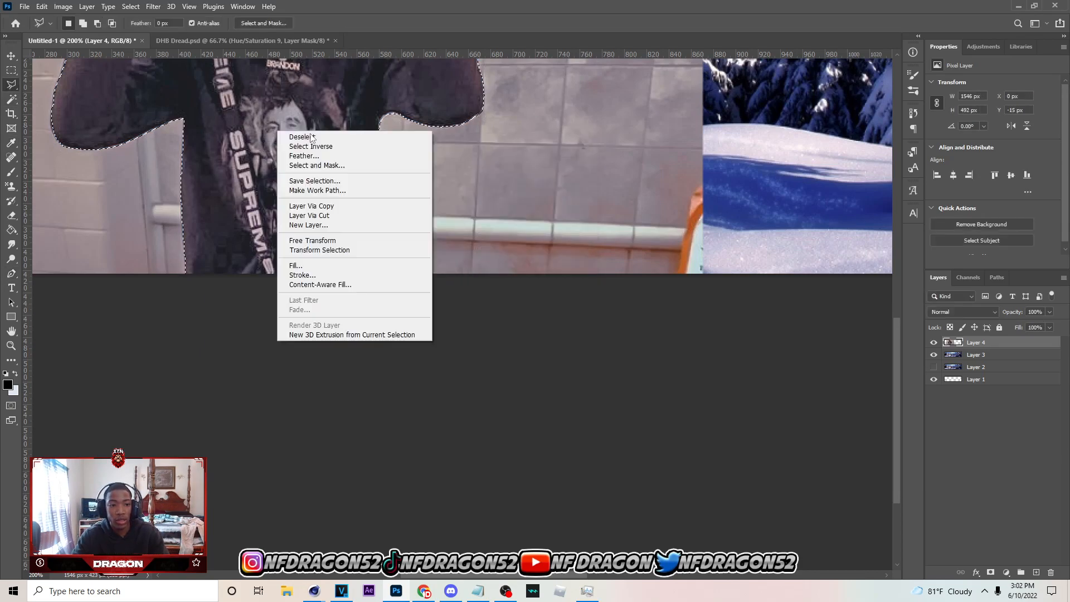
pyautogui.press('Escape')
pyautogui.rightClick(332, 147)
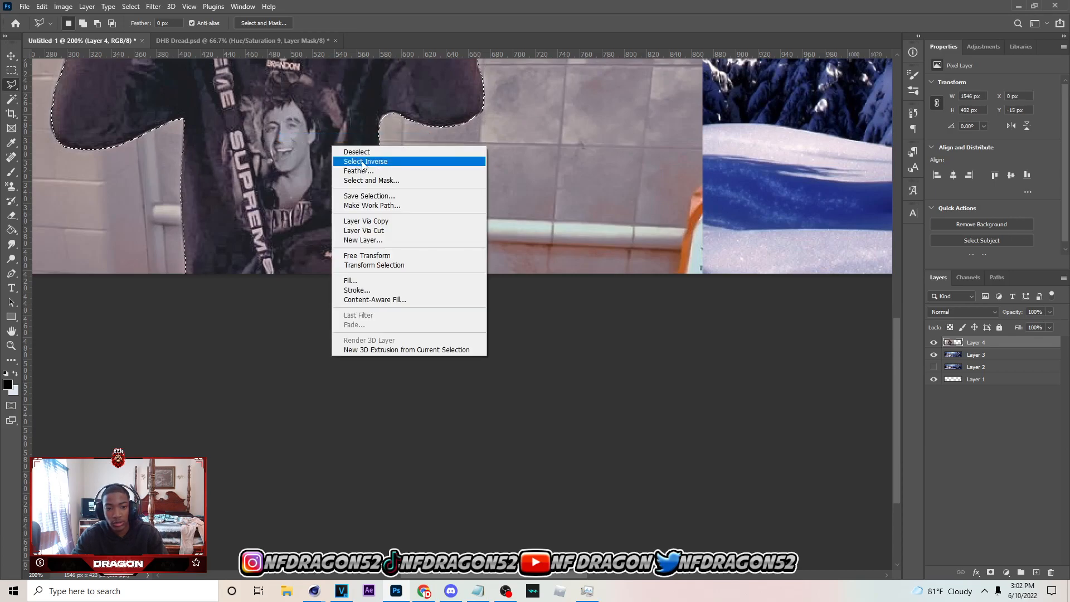
pyautogui.click(366, 162)
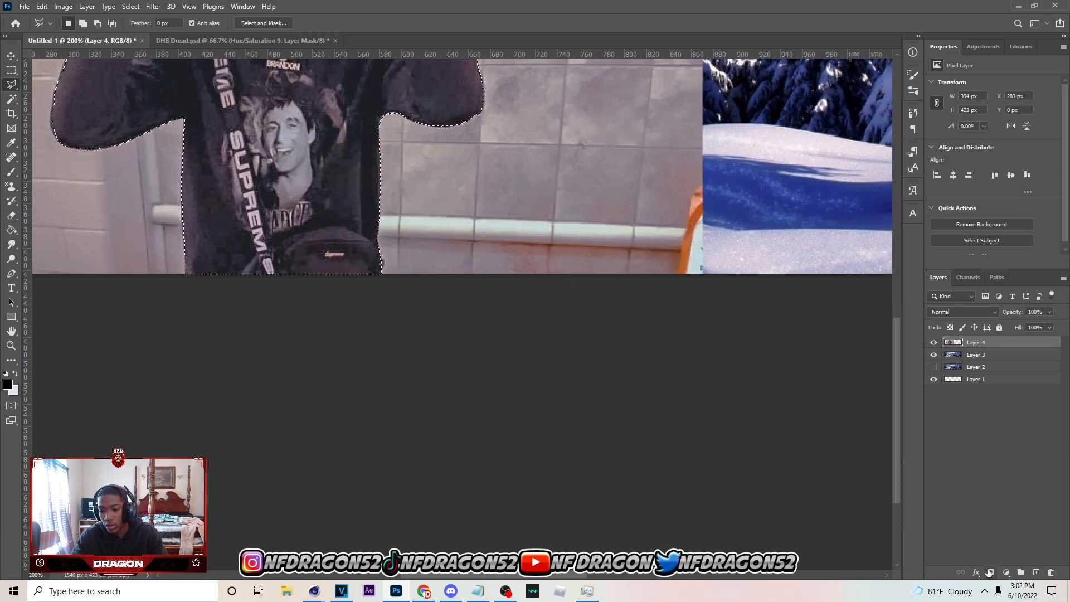
pyautogui.click(989, 572)
# Examine the masked person against the snow background, from the whole banner down to the hands and head
pyautogui.hotkey('ctrl', '-')
pyautogui.hotkey('ctrl', '-')
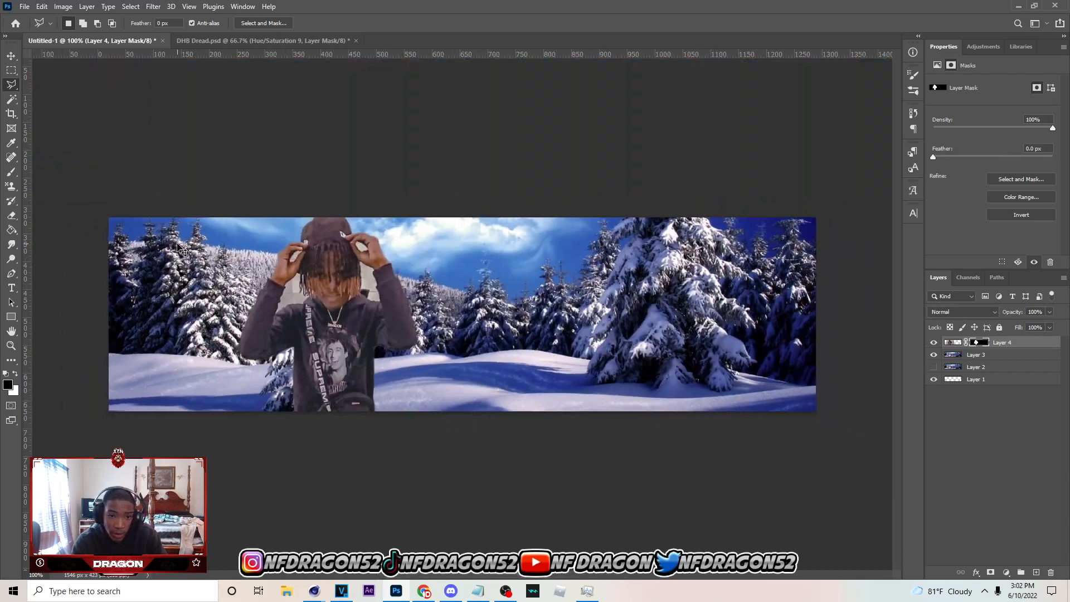
pyautogui.hotkey('ctrl', '+')
pyautogui.hotkey('ctrl', '+')
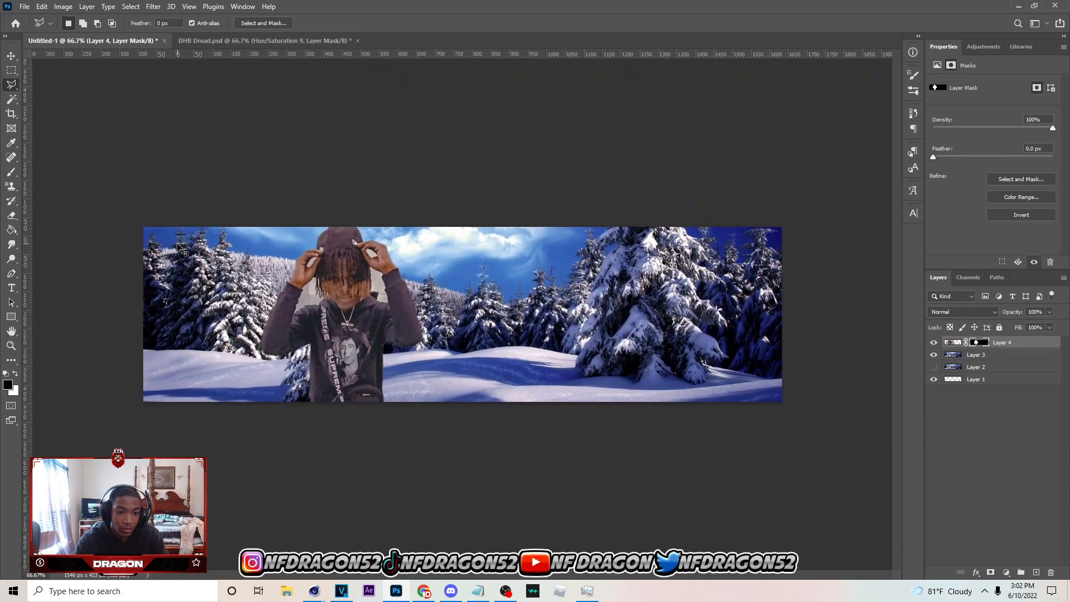
pyautogui.moveTo(477, 582); pyautogui.dragTo(424, 577)
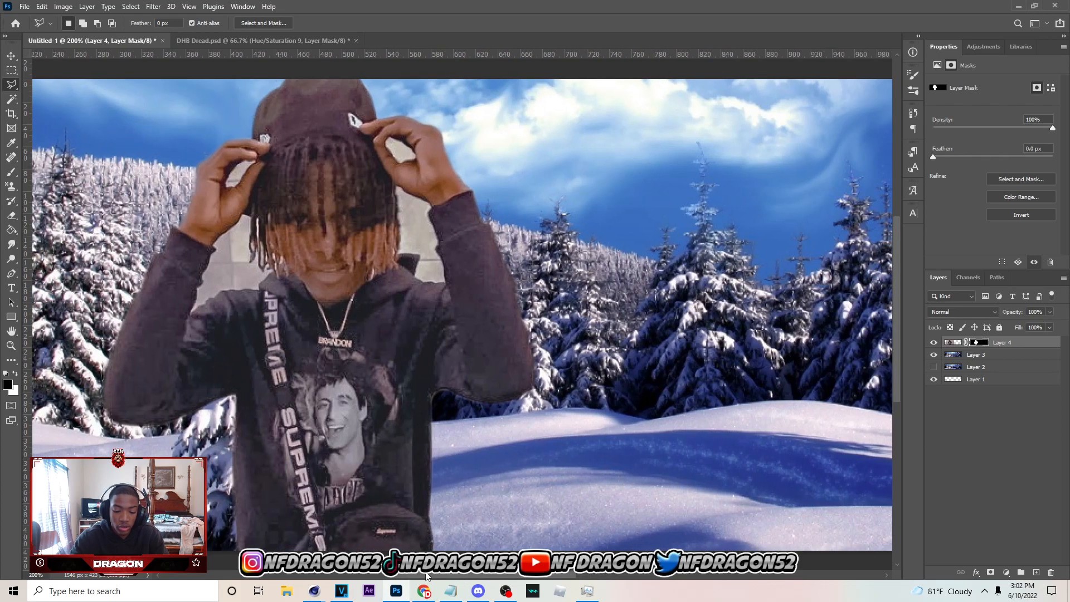
pyautogui.hotkey('ctrl', '+')
pyautogui.scroll(5, 432, 460)
pyautogui.scroll(1, 432, 460)
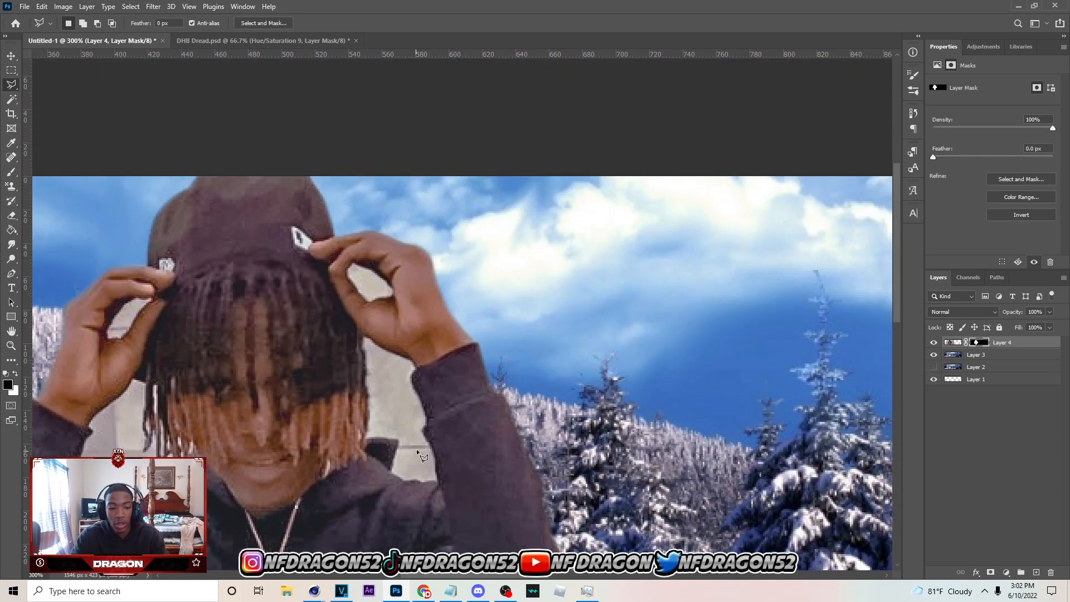
# Paint black on Layer 4's mask with a small round brush to hide the wall inside both finger gaps
pyautogui.press('b')
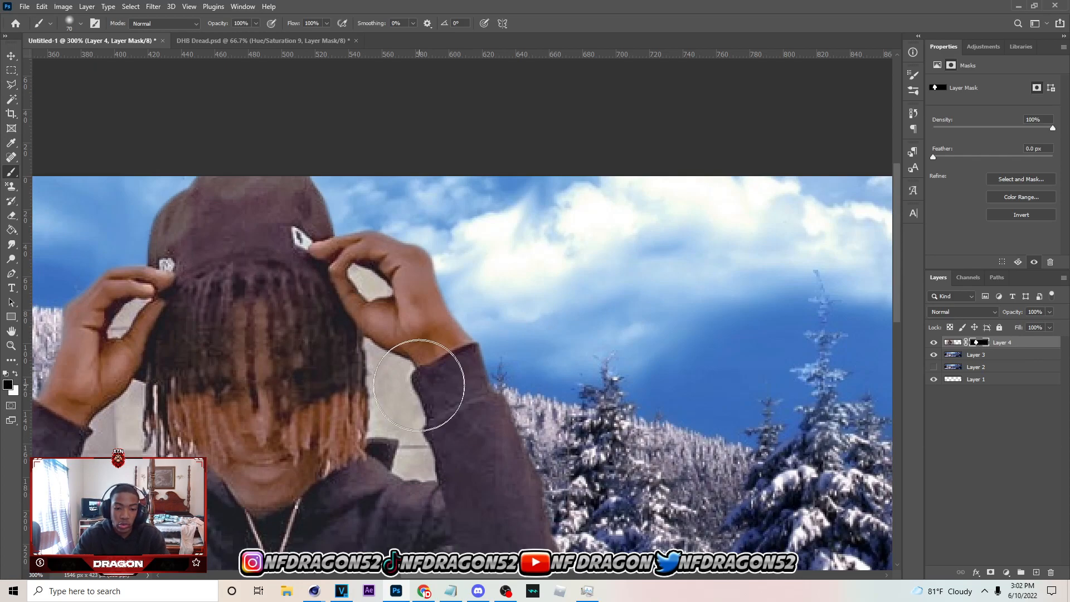
pyautogui.press('[')
pyautogui.press('[')
pyautogui.press('[')
pyautogui.press('[')
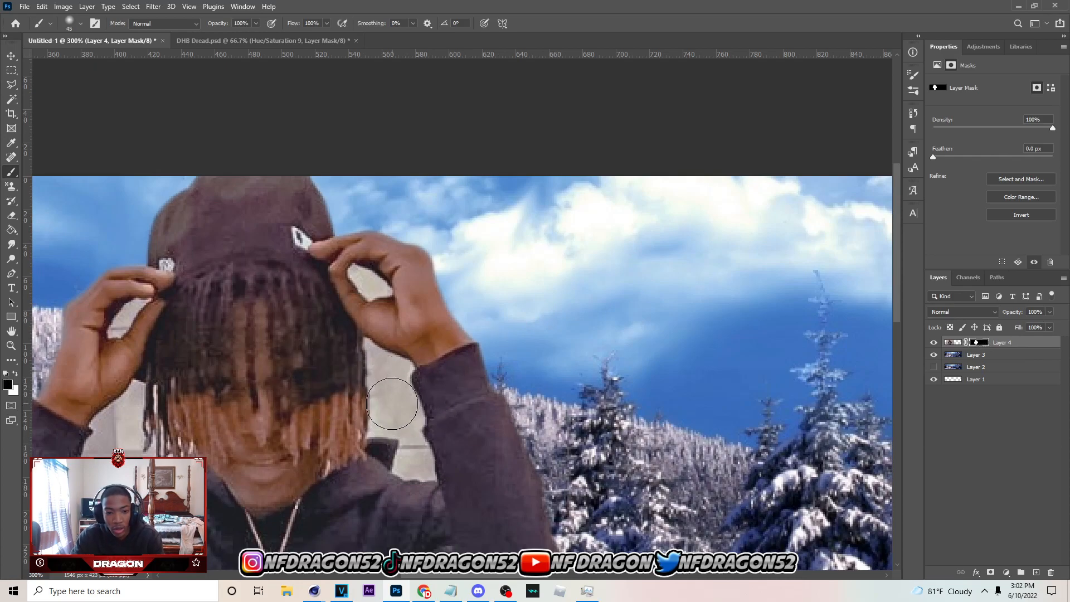
pyautogui.press('[')
pyautogui.press('[')
pyautogui.press('[')
pyautogui.click(78, 26)
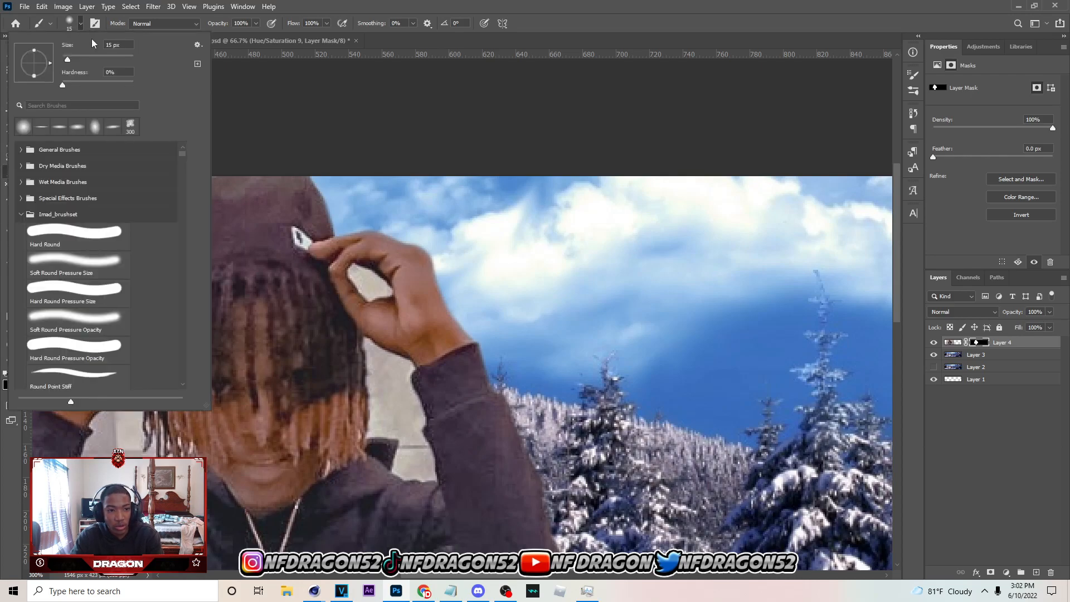
pyautogui.click(84, 26)
pyautogui.press('[')
pyautogui.press('[')
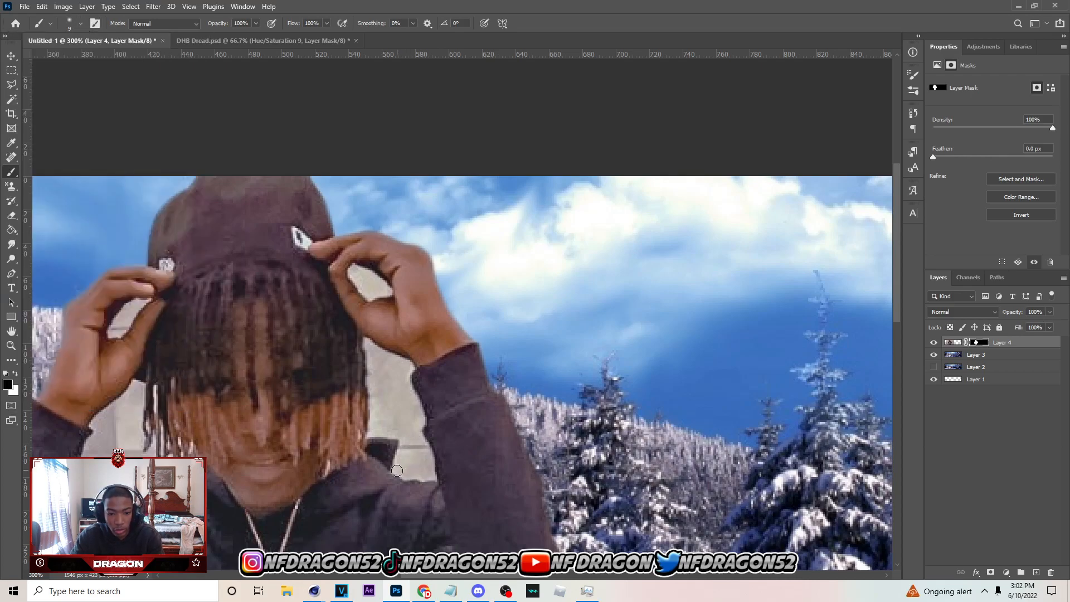
pyautogui.moveTo(353, 298); pyautogui.dragTo(372, 296)
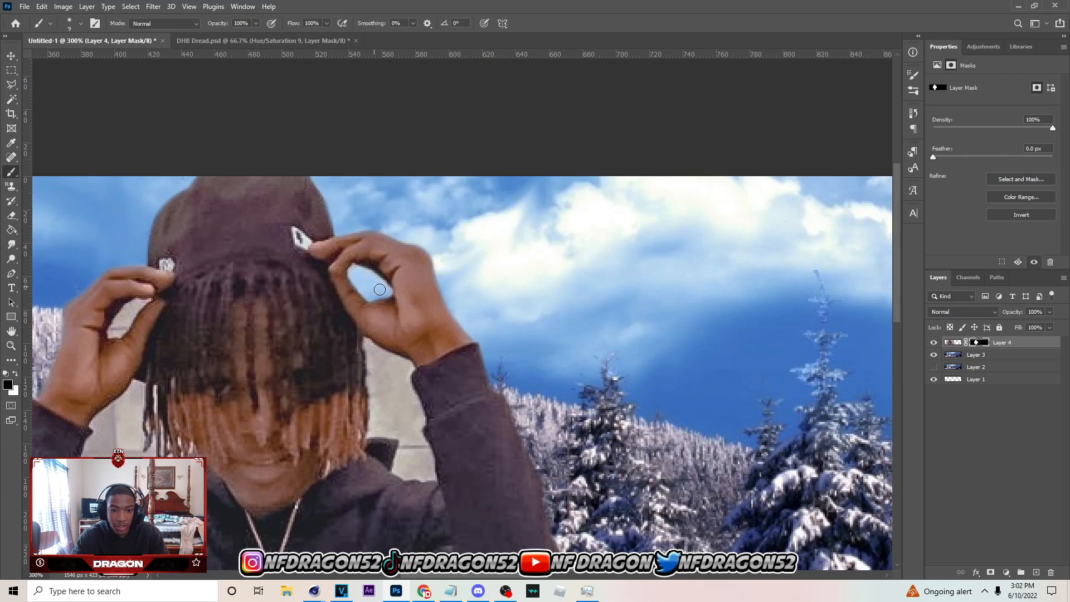
pyautogui.hscroll(-5, 369, 493)
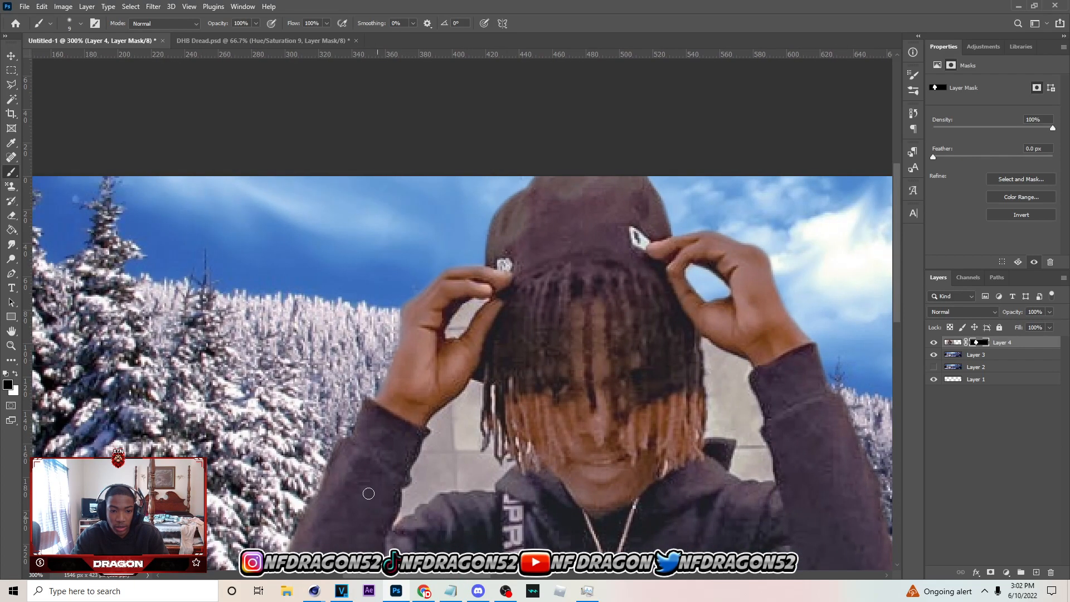
pyautogui.moveTo(453, 333); pyautogui.dragTo(476, 306)
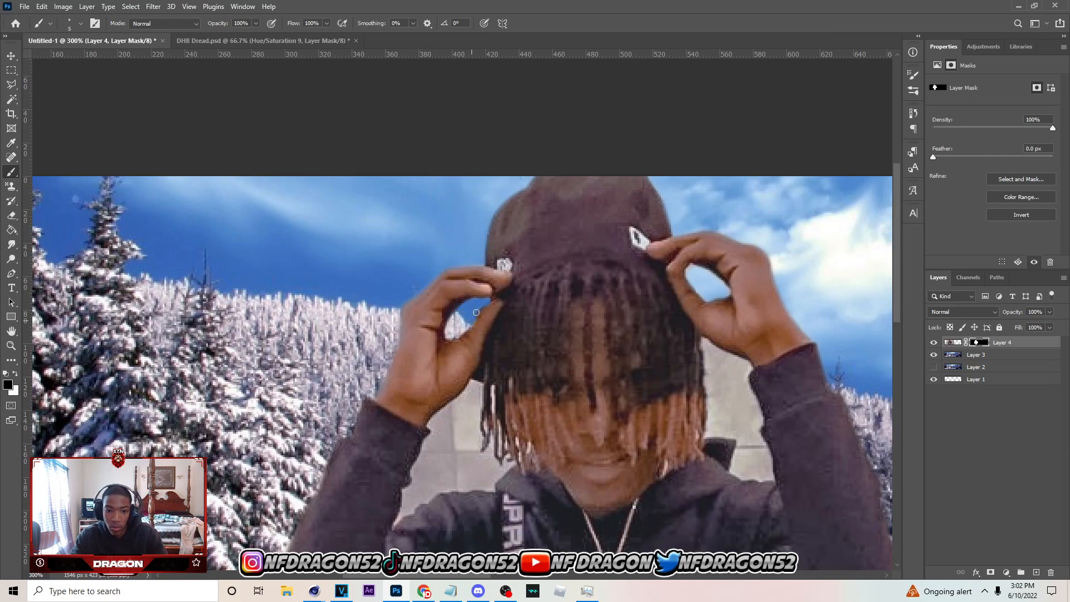
# Start a Pen path around the wall gap at the left, following the inner sleeve up to the hand and hair
pyautogui.scroll(-3, 423, 362)
pyautogui.press('p')
pyautogui.click(408, 363)
pyautogui.click(410, 354)
pyautogui.click(420, 336)
pyautogui.click(425, 321)
pyautogui.click(428, 309)
pyautogui.click(471, 260)
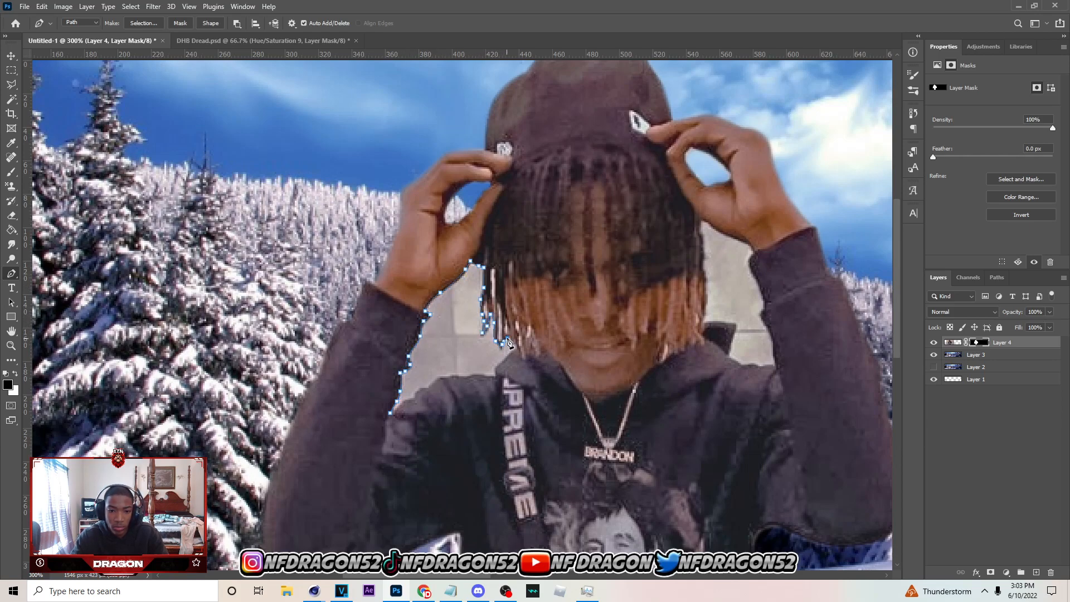
# Continue the gap's path past the hair tips and along the hood and shoulder, closing it at the sleeve
pyautogui.click(514, 349)
pyautogui.click(503, 362)
pyautogui.click(494, 372)
pyautogui.click(483, 375)
pyautogui.click(470, 375)
pyautogui.click(455, 377)
pyautogui.click(442, 378)
pyautogui.click(432, 387)
pyautogui.click(415, 397)
pyautogui.click(390, 412)
# Turn the left gap's path into a selection, fill it with black on the layer mask, and deselect
pyautogui.rightClick(463, 342)
pyautogui.click(473, 147)
pyautogui.press('Return')
pyautogui.click(11, 229)
pyautogui.click(449, 351)
pyautogui.click(11, 85)
pyautogui.hotkey('ctrl', 'd')
# Start a Pen path around the right wall gap, following the hood and the hair's edge upward
pyautogui.click(11, 273)
pyautogui.hscroll(4, 538, 355)
pyautogui.click(536, 356)
pyautogui.click(522, 344)
pyautogui.click(510, 331)
pyautogui.click(513, 281)
pyautogui.click(513, 252)
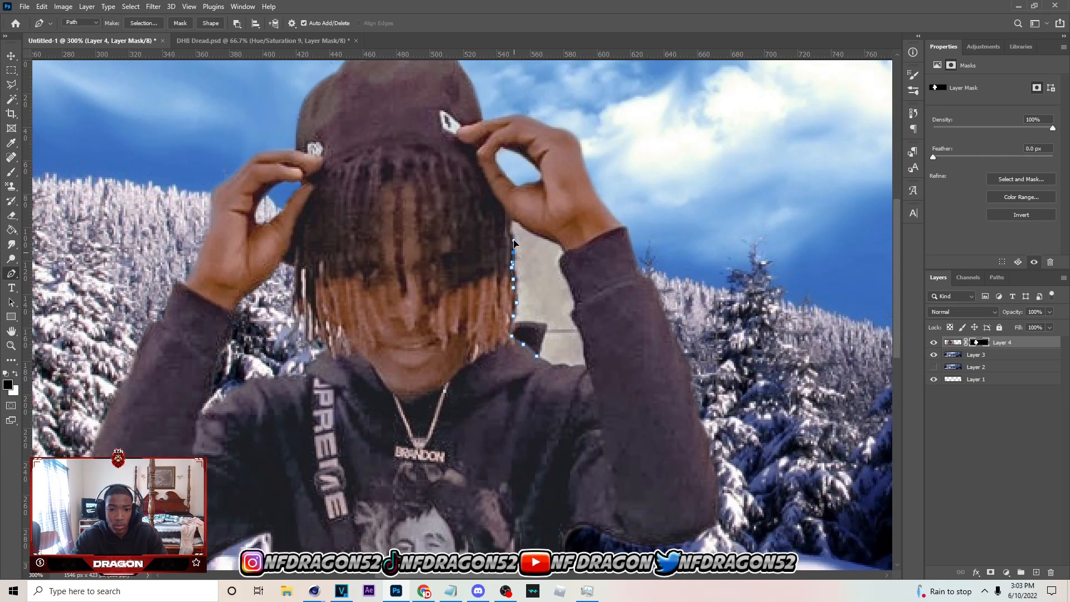
# Continue the right gap's path along the wrist, inner sleeve and shoulder, and close it at the hood
pyautogui.click(560, 259)
pyautogui.moveTo(567, 277); pyautogui.dragTo(571, 285)
pyautogui.moveTo(577, 305); pyautogui.dragTo(576, 309)
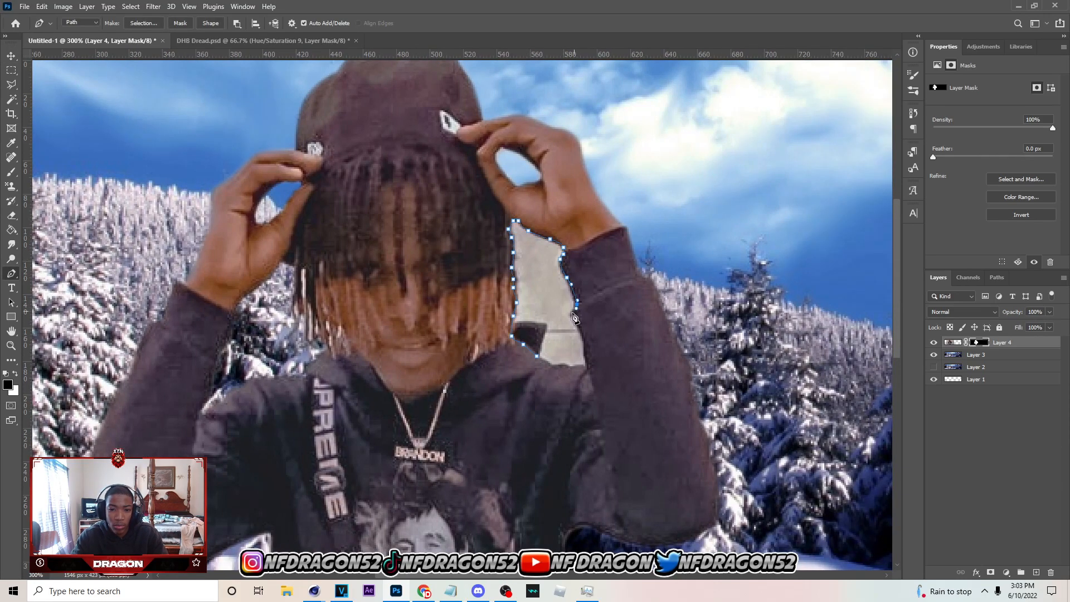
pyautogui.click(586, 369)
pyautogui.click(569, 367)
pyautogui.click(550, 364)
pyautogui.click(536, 356)
# Turn the right gap's path into a selection, fill it with black on the layer mask, and deselect
pyautogui.rightClick(568, 338)
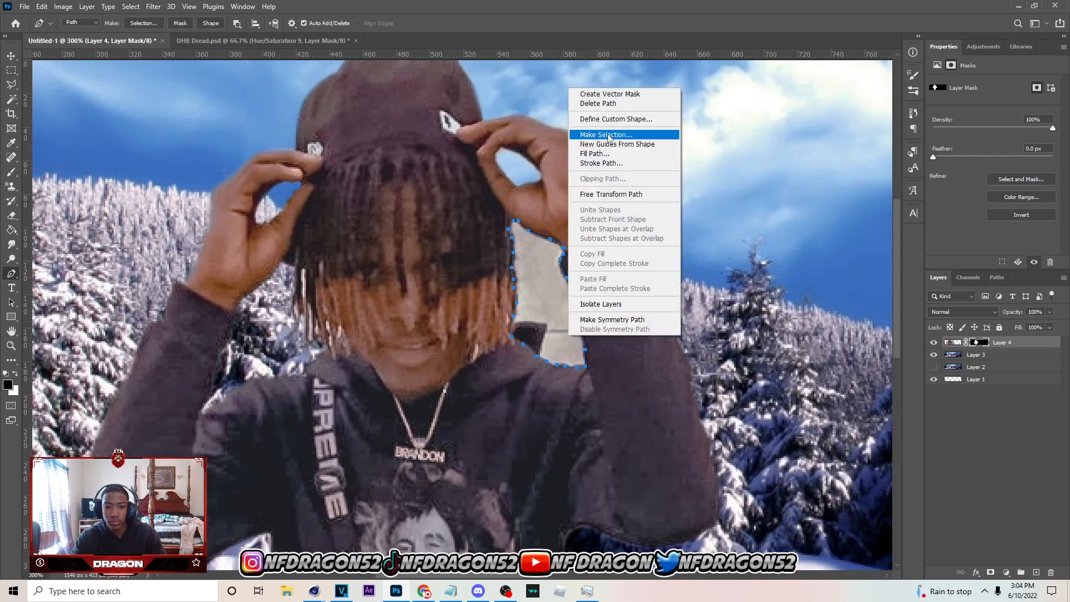
pyautogui.click(597, 135)
pyautogui.press('Return')
pyautogui.press('m')
pyautogui.rightClick(651, 234)
pyautogui.click(666, 251)
pyautogui.hotkey('alt', 'BackSpace')
pyautogui.hotkey('ctrl', 'd')
# Move the cut-out person slightly to the right in the banner
pyautogui.scroll(-1, 353, 195)
pyautogui.press('b')
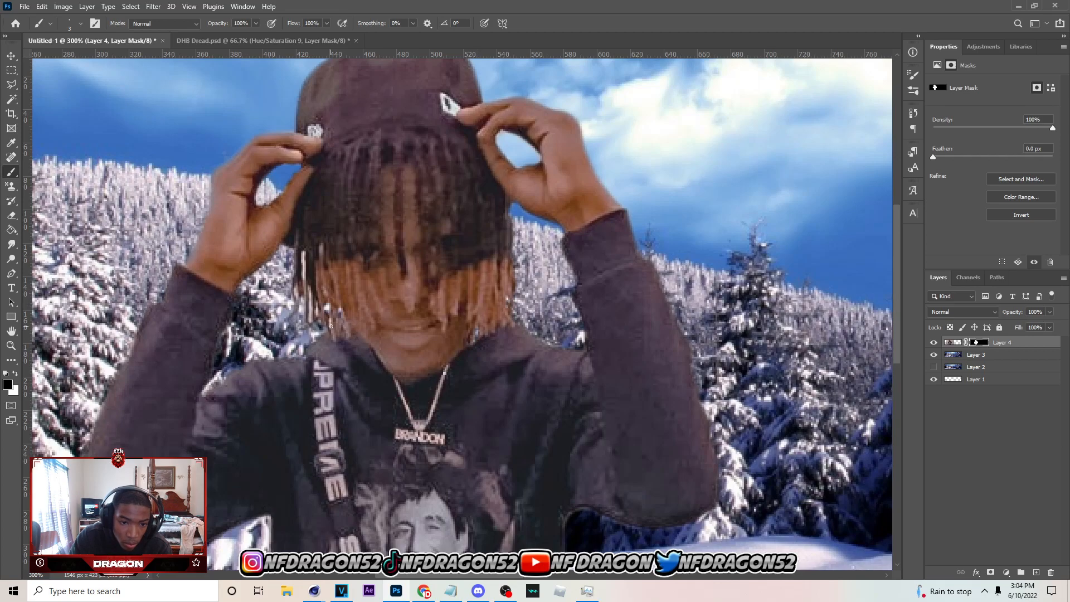
pyautogui.scroll(-5, 327, 305)
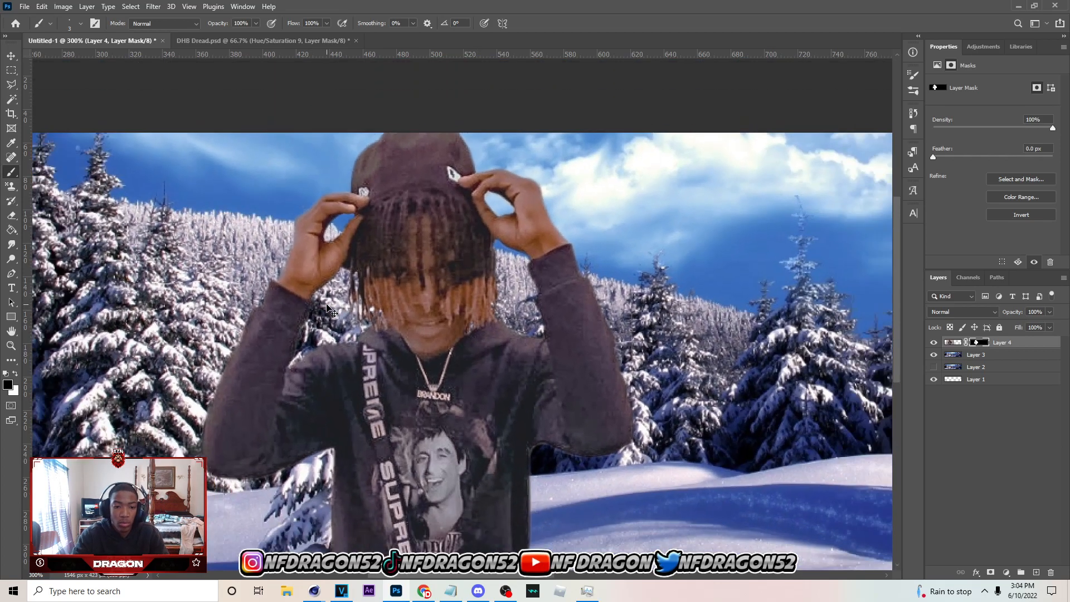
pyautogui.click(10, 54)
pyautogui.moveTo(358, 343); pyautogui.dragTo(367, 344)
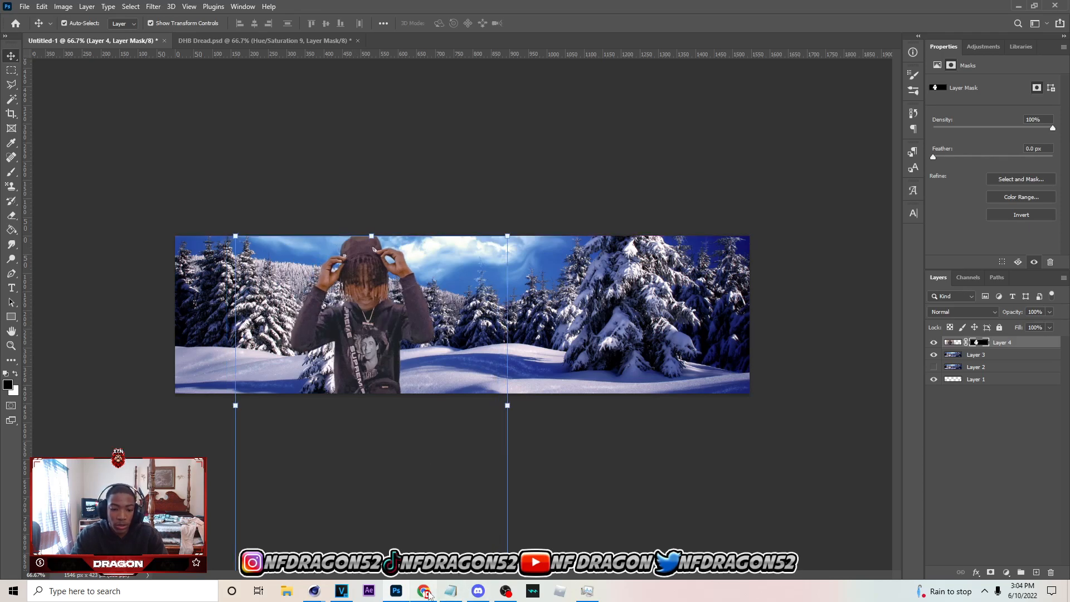
# Switch to Chrome and copy the full-length photo of the person looking down from the Instagram conversation
pyautogui.click(424, 591)
pyautogui.click(769, 354)
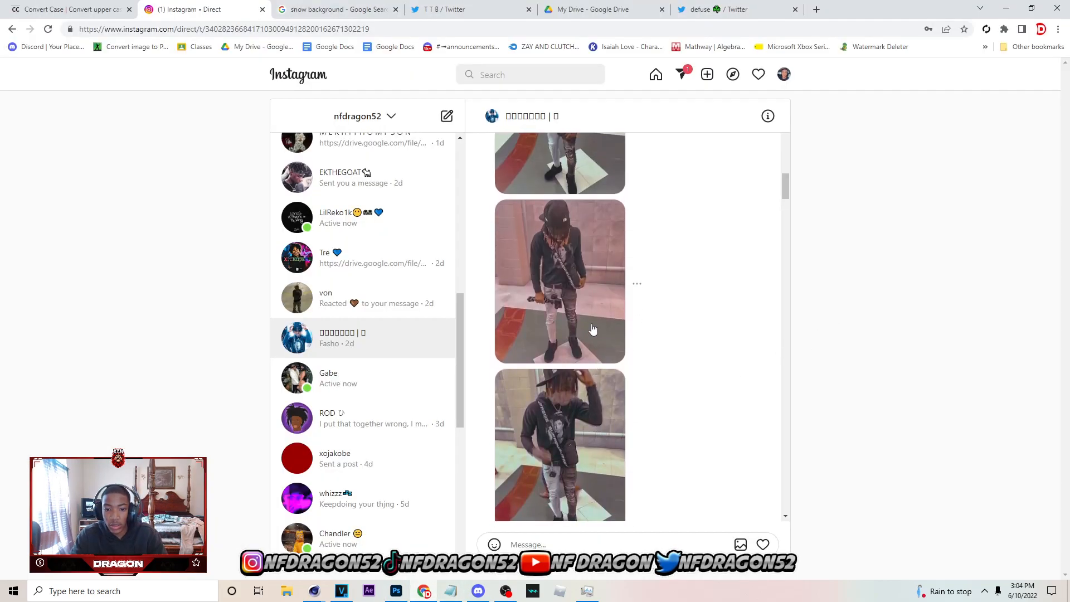
pyautogui.click(593, 330)
pyautogui.rightClick(593, 319)
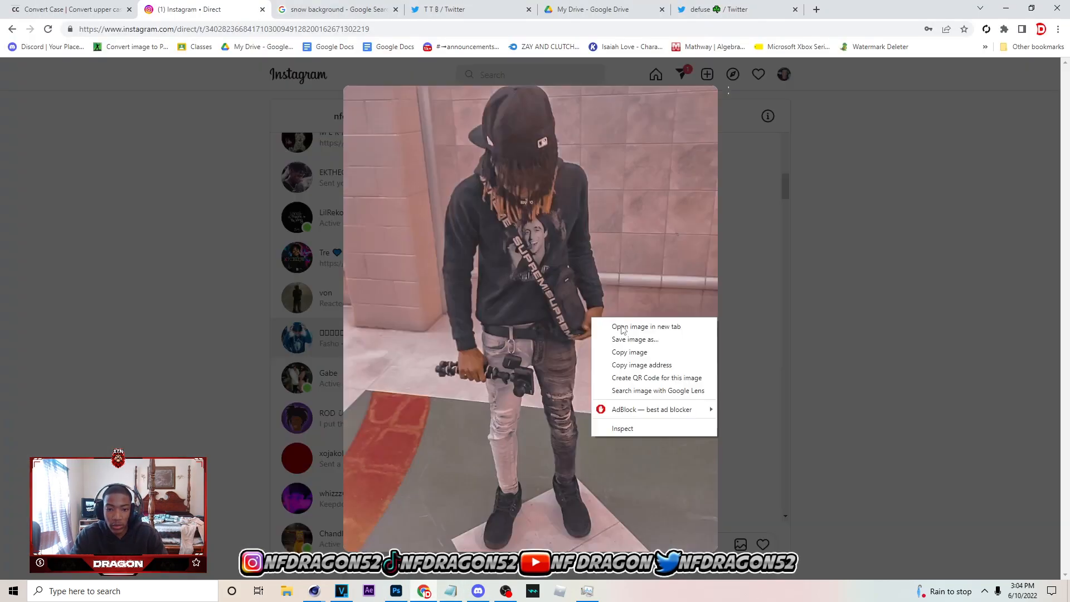
pyautogui.click(639, 357)
# Return to Photoshop and paste the copied photo directly above Layer 3
pyautogui.click(396, 591)
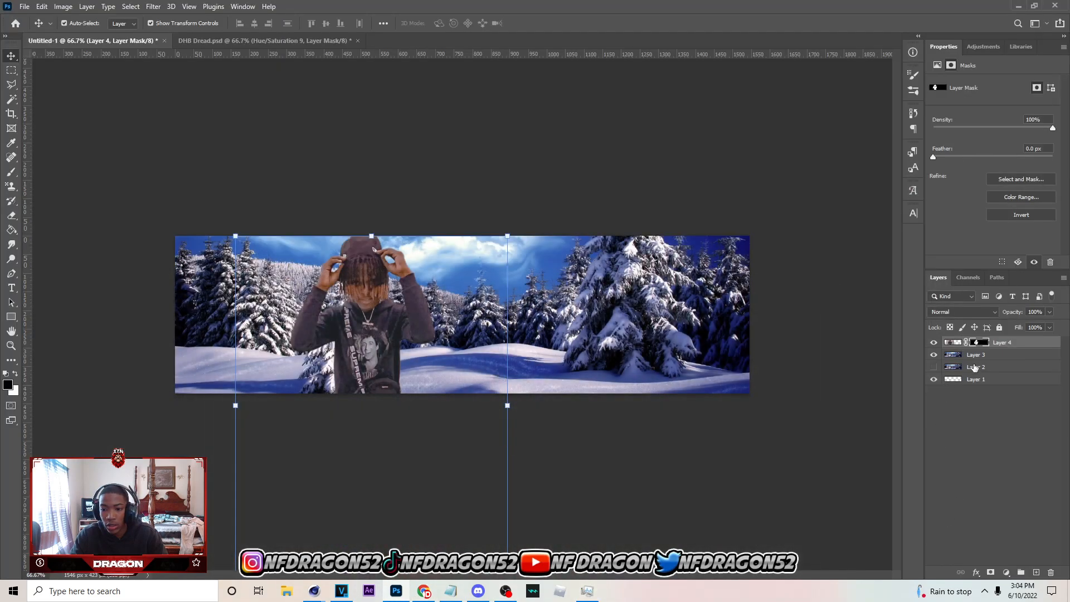
pyautogui.click(974, 355)
pyautogui.hotkey('ctrl', 'v')
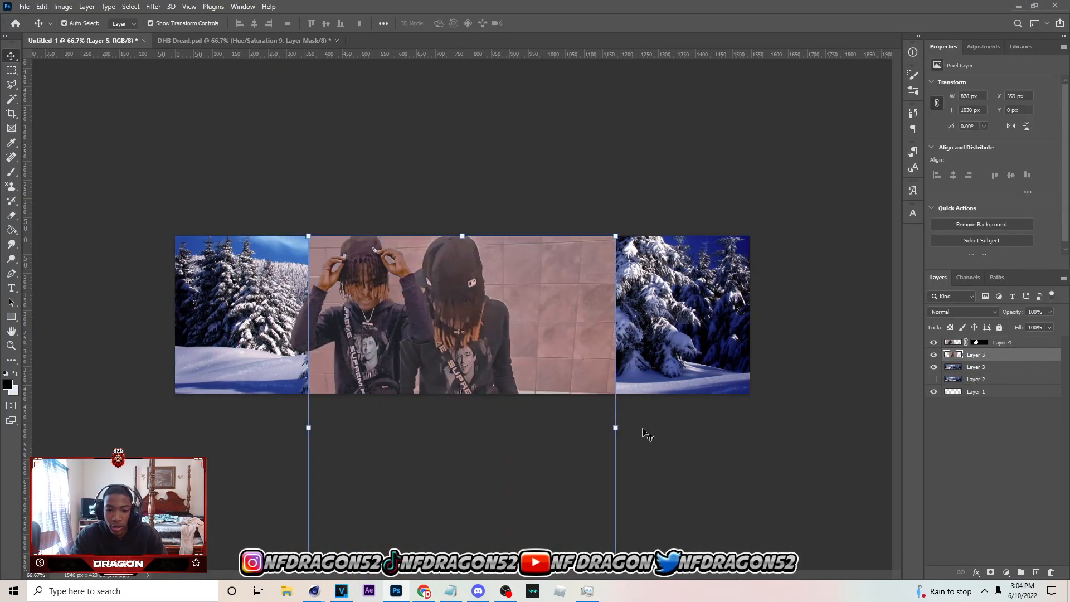
# Scale the pasted photo to 76.81% and place it against the banner's left edge, behind the first person
pyautogui.moveTo(616, 425); pyautogui.dragTo(529, 427)
pyautogui.moveTo(483, 464); pyautogui.dragTo(368, 431)
pyautogui.moveTo(298, 254); pyautogui.dragTo(297, 233)
pyautogui.moveTo(363, 313); pyautogui.dragTo(363, 348)
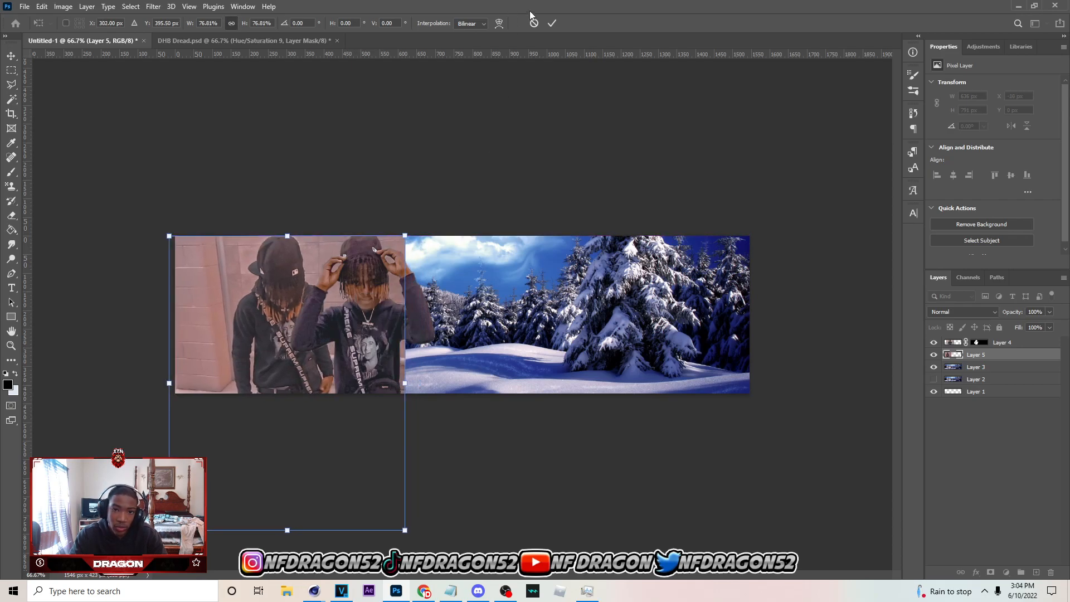
pyautogui.click(551, 23)
# Hide Layer 4 and start a Pen path at the photo's lower edge, tracing the right hand up to the cuff
pyautogui.press('p')
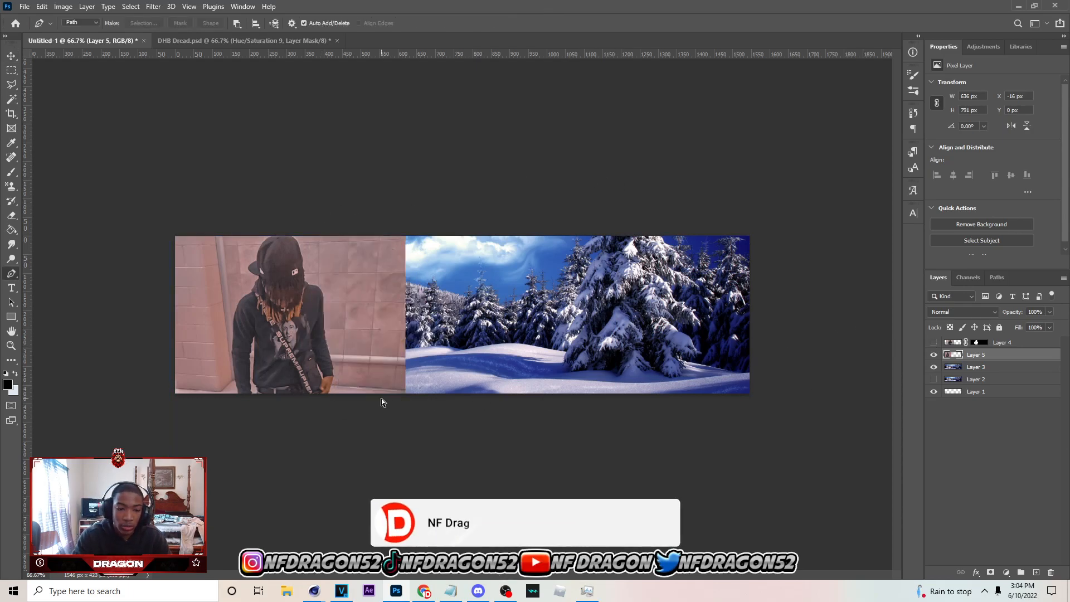
pyautogui.hotkey('ctrl', '+')
pyautogui.hotkey('ctrl', '+')
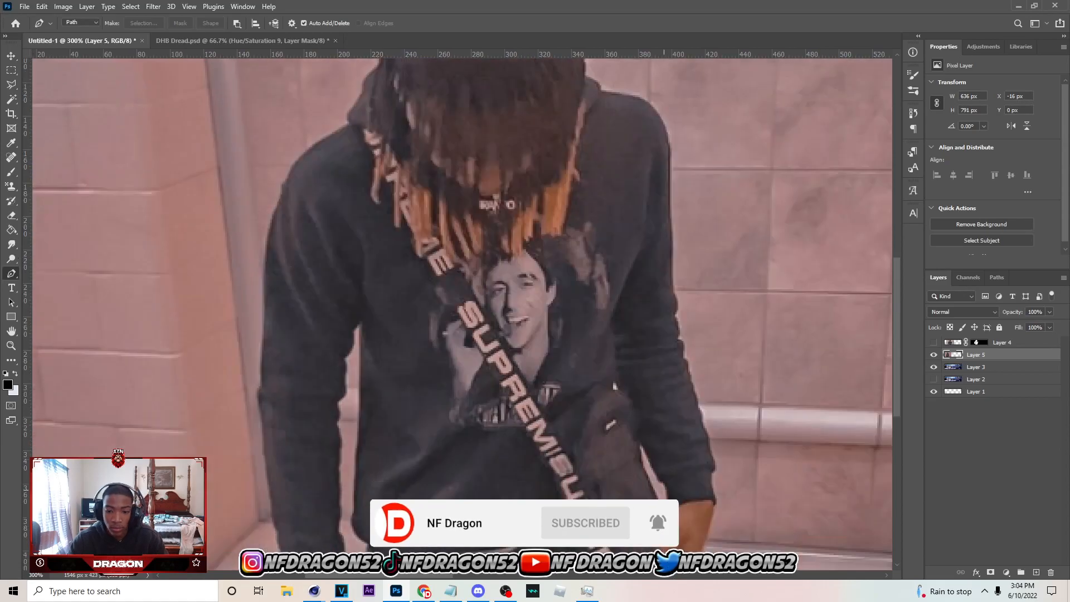
pyautogui.scroll(-3, 688, 449)
pyautogui.moveTo(687, 462); pyautogui.dragTo(693, 449)
pyautogui.moveTo(709, 399); pyautogui.dragTo(714, 383)
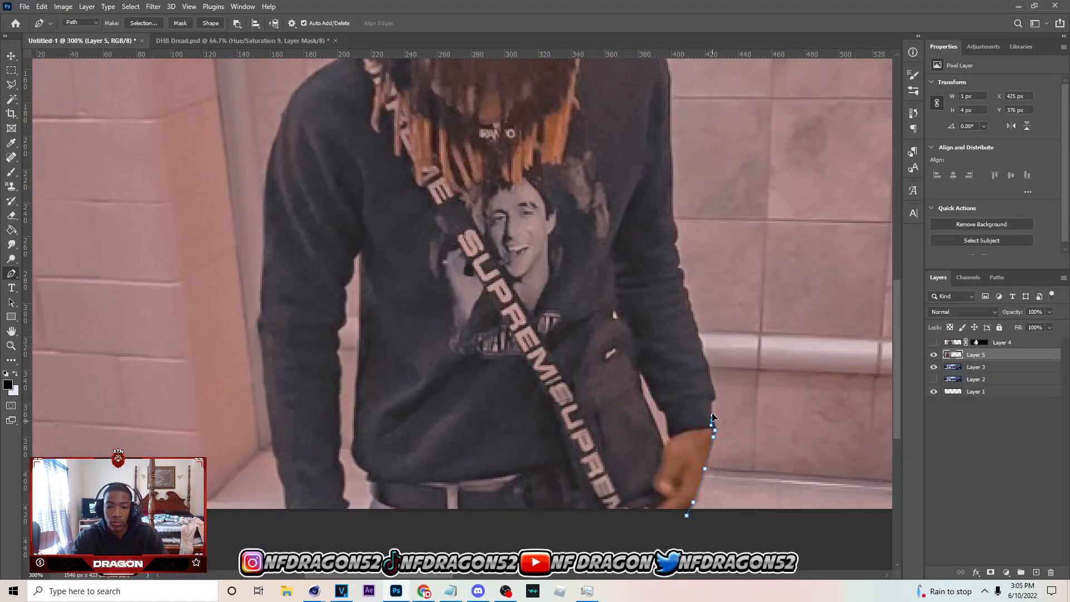
# Extend the path up the outer edge of the right sleeve to the shoulder
pyautogui.scroll(2, 704, 389)
pyautogui.click(678, 323)
pyautogui.click(675, 299)
pyautogui.scroll(1, 676, 301)
pyautogui.scroll(1, 673, 322)
pyautogui.click(671, 339)
pyautogui.click(672, 316)
pyautogui.scroll(1, 671, 308)
pyautogui.click(670, 343)
pyautogui.click(670, 299)
pyautogui.click(669, 285)
# Carry the path across the shoulder and hood, and up the right side of the hair and cap
pyautogui.moveTo(598, 240); pyautogui.dragTo(598, 240)
pyautogui.click(606, 237)
pyautogui.click(589, 223)
pyautogui.click(583, 216)
pyautogui.click(581, 179)
pyautogui.click(578, 158)
pyautogui.scroll(1, 577, 153)
pyautogui.click(576, 196)
pyautogui.scroll(1, 576, 174)
pyautogui.click(568, 200)
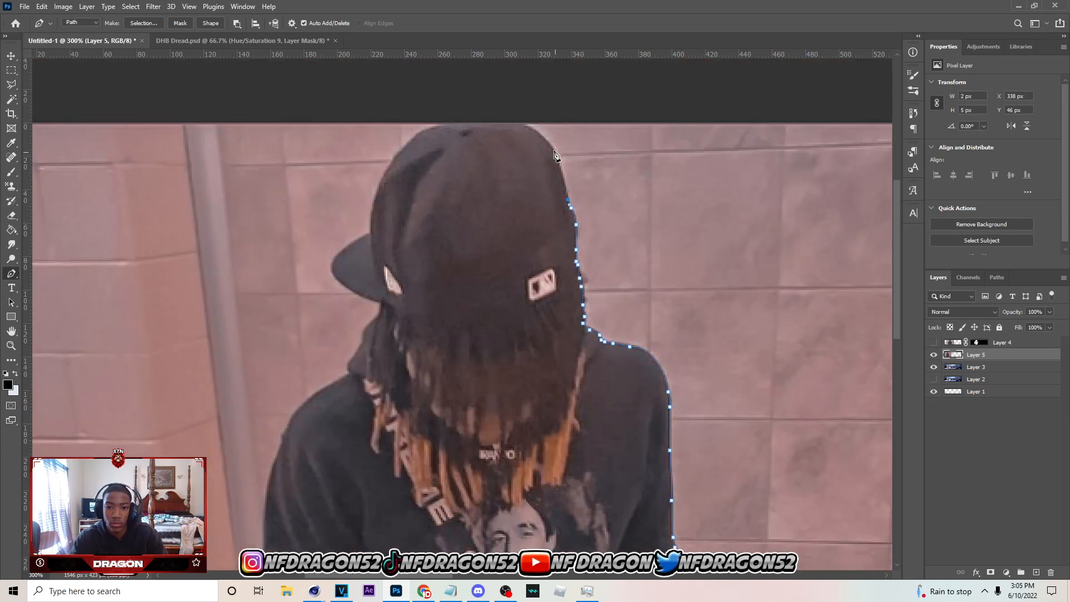
# Extend the path over the top of the cap, around its brim and down the left side of the hair to the hood
pyautogui.click(529, 126)
pyautogui.click(524, 123)
pyautogui.click(447, 125)
pyautogui.click(427, 131)
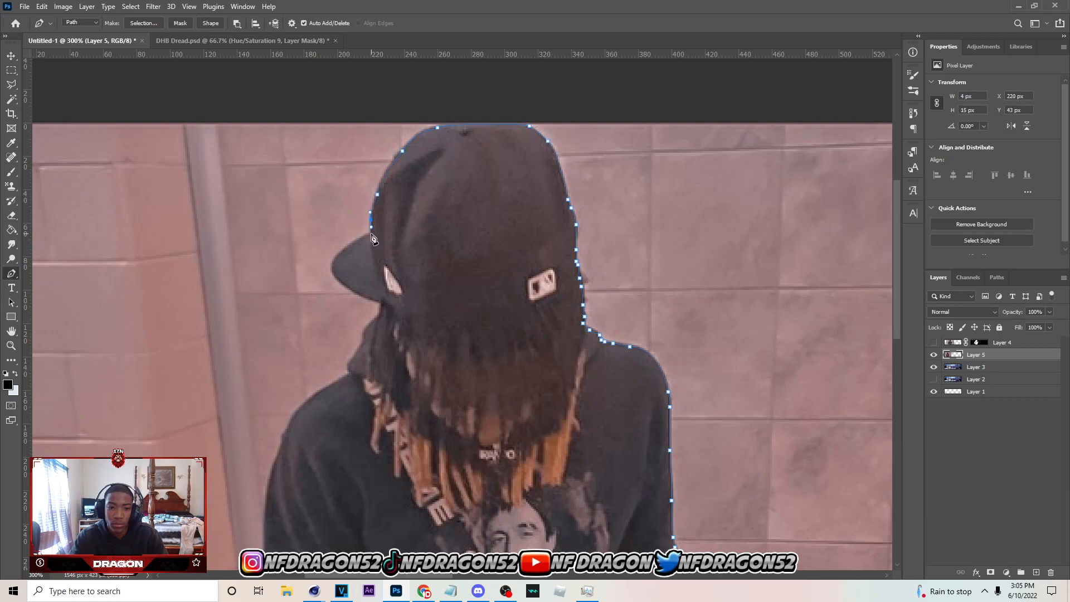
pyautogui.scroll(-1, 374, 239)
pyautogui.click(341, 192)
pyautogui.click(323, 227)
pyautogui.click(365, 272)
pyautogui.click(354, 301)
pyautogui.click(348, 317)
# Carry the path across the left shoulder and down the outer edge of the left sleeve to the elbow
pyautogui.scroll(-1, 349, 317)
pyautogui.click(304, 279)
pyautogui.click(294, 299)
pyautogui.click(283, 319)
pyautogui.scroll(-1, 280, 300)
pyautogui.moveTo(274, 296); pyautogui.dragTo(262, 336)
pyautogui.scroll(-4, 268, 308)
pyautogui.scroll(-3, 263, 354)
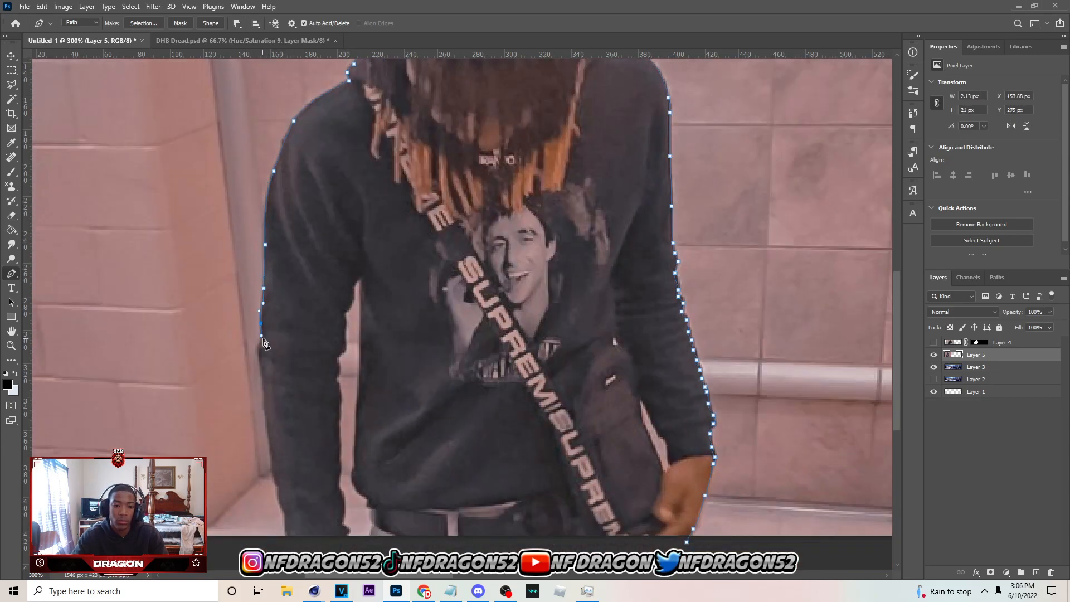
pyautogui.scroll(-3, 265, 343)
pyautogui.moveTo(258, 288); pyautogui.dragTo(262, 307)
# Trace the outer edge of the left forearm to below the photo's lower edge and cross beneath the cuff
pyautogui.scroll(-3, 262, 307)
pyautogui.click(274, 335)
pyautogui.click(276, 352)
pyautogui.click(278, 363)
pyautogui.click(283, 377)
pyautogui.click(287, 398)
pyautogui.click(290, 416)
pyautogui.click(350, 422)
# Trace the path up the inner edge of the left cuff and forearm
pyautogui.click(348, 402)
pyautogui.click(341, 388)
pyautogui.click(343, 373)
pyautogui.click(339, 354)
pyautogui.click(339, 340)
pyautogui.click(339, 329)
pyautogui.click(340, 309)
pyautogui.click(337, 295)
pyautogui.click(337, 248)
pyautogui.click(337, 226)
# Continue the path up the inner edge of the left upper arm and around the armpit
pyautogui.scroll(1, 343, 217)
pyautogui.click(344, 243)
pyautogui.click(346, 228)
pyautogui.click(345, 219)
pyautogui.click(344, 208)
pyautogui.moveTo(346, 204); pyautogui.dragTo(354, 182)
pyautogui.click(361, 187)
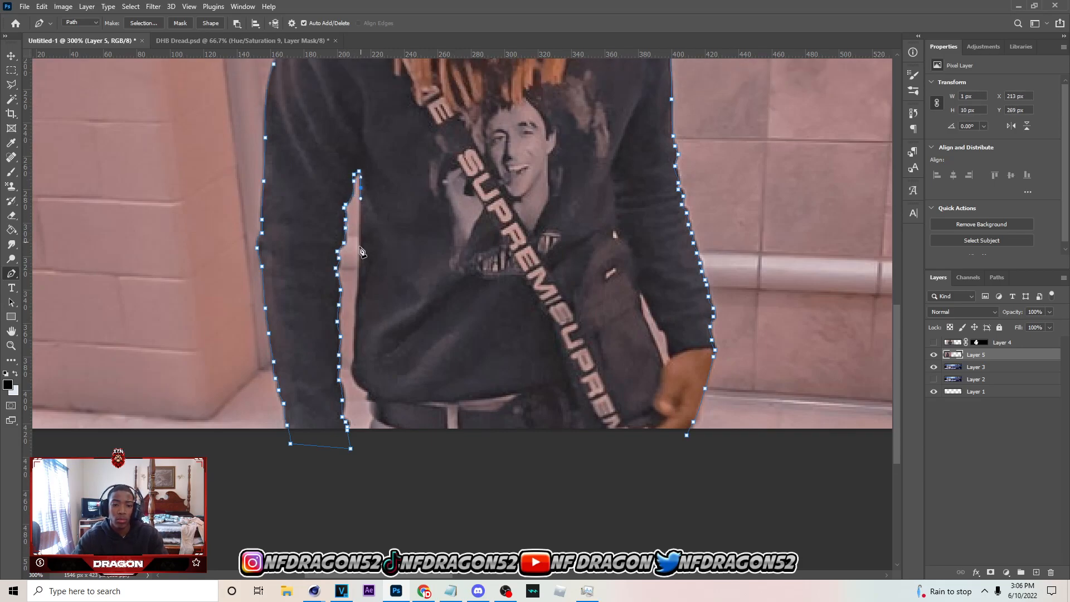
# Trace down the left side of the hoodie's body, past the hem and belt, to below the photo's lower edge
pyautogui.scroll(-2, 359, 223)
pyautogui.click(360, 206)
pyautogui.click(355, 241)
pyautogui.click(356, 265)
pyautogui.click(355, 284)
pyautogui.click(352, 304)
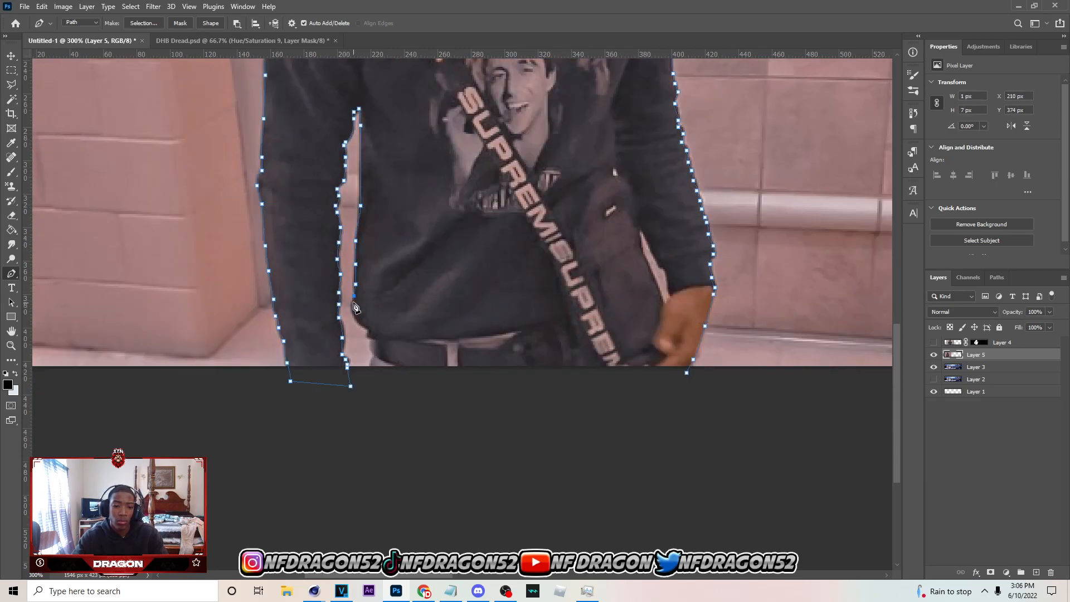
pyautogui.click(359, 321)
pyautogui.click(366, 332)
pyautogui.click(369, 341)
pyautogui.click(372, 355)
pyautogui.click(368, 380)
# Close the path beneath the photo at its starting anchor and convert it into a selection
pyautogui.click(578, 433)
pyautogui.click(713, 394)
pyautogui.click(686, 372)
pyautogui.rightClick(596, 284)
pyautogui.click(628, 332)
pyautogui.press('Return')
# Invert the selection and add a layer mask to Layer 5 that isolates the person
pyautogui.click(12, 85)
pyautogui.rightClick(554, 128)
pyautogui.click(582, 159)
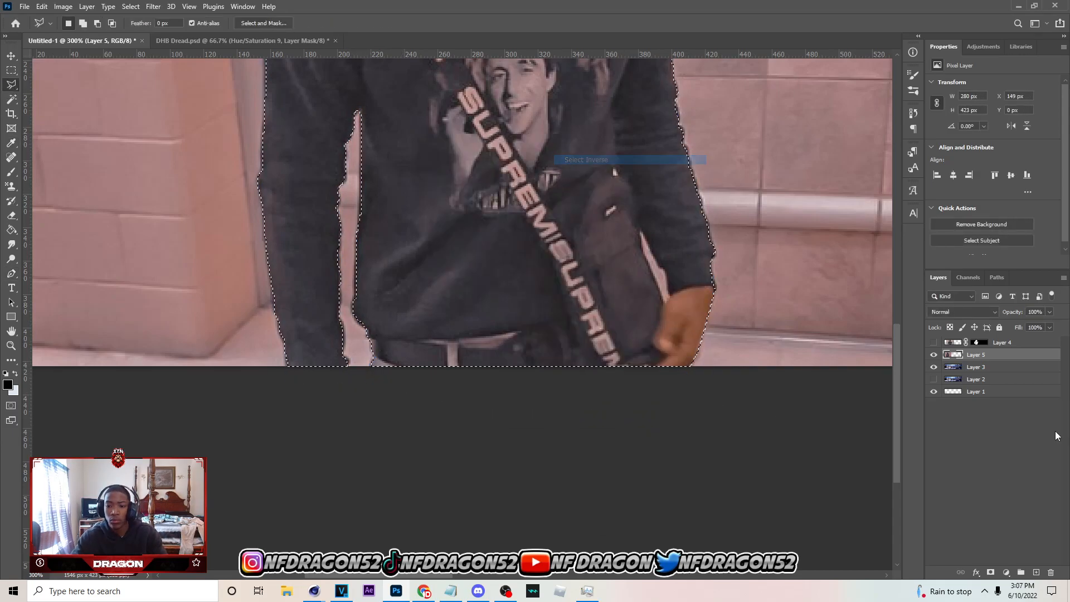
pyautogui.press('Return')
pyautogui.click(990, 573)
# Brush black on Layer 5's mask to remove the wall showing between the bag and the right sleeve
pyautogui.scroll(1, 655, 309)
pyautogui.press('b')
pyautogui.moveTo(647, 294)
pyautogui.mouseDown()
pyautogui.moveTo(664, 338)
pyautogui.moveTo(664, 329)
pyautogui.mouseUp()
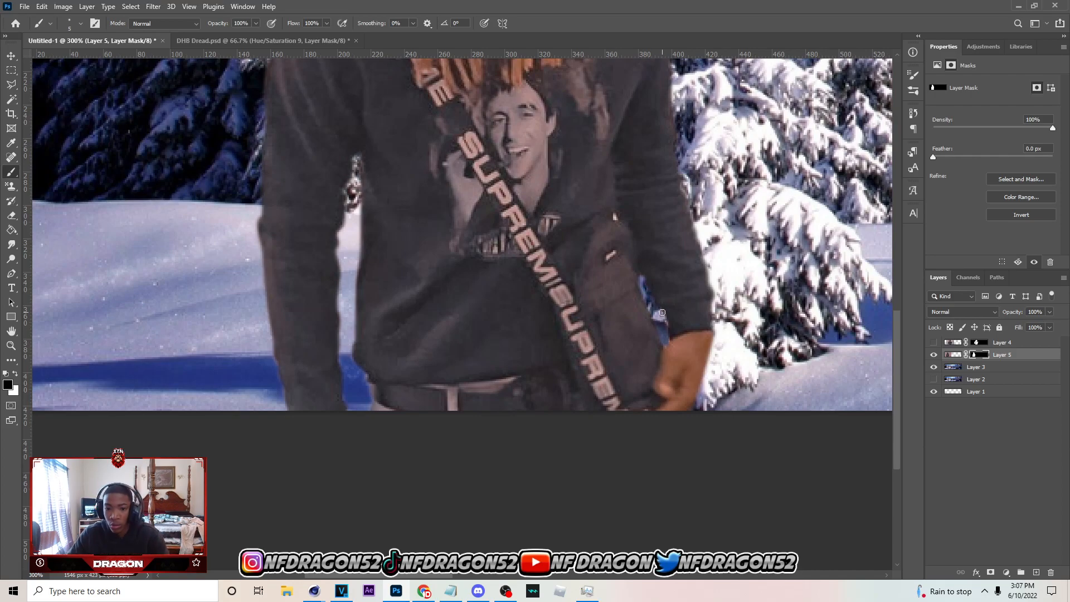
pyautogui.scroll(3, 662, 313)
pyautogui.press('[')
pyautogui.scroll(-3, 614, 404)
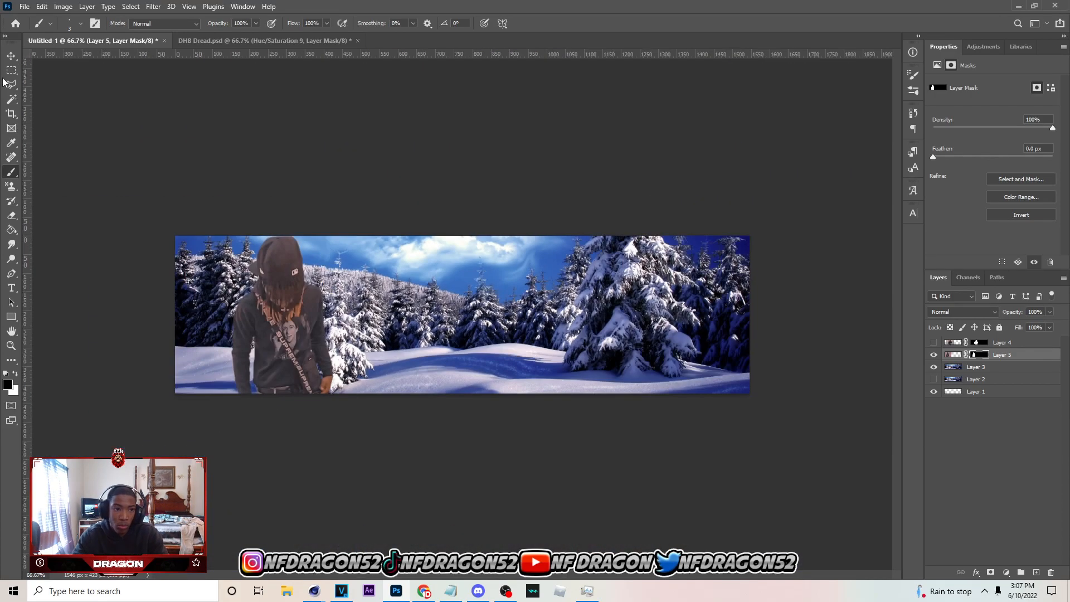
# Show Layer 4 and shift both people right, placing Layer 4 at about X 210 px and Layer 5 at about X 41 px
pyautogui.press('v')
pyautogui.click(934, 342)
pyautogui.moveTo(383, 361); pyautogui.dragTo(389, 364)
pyautogui.click(300, 372)
pyautogui.moveTo(301, 372); pyautogui.dragTo(306, 375)
pyautogui.moveTo(374, 366); pyautogui.dragTo(386, 365)
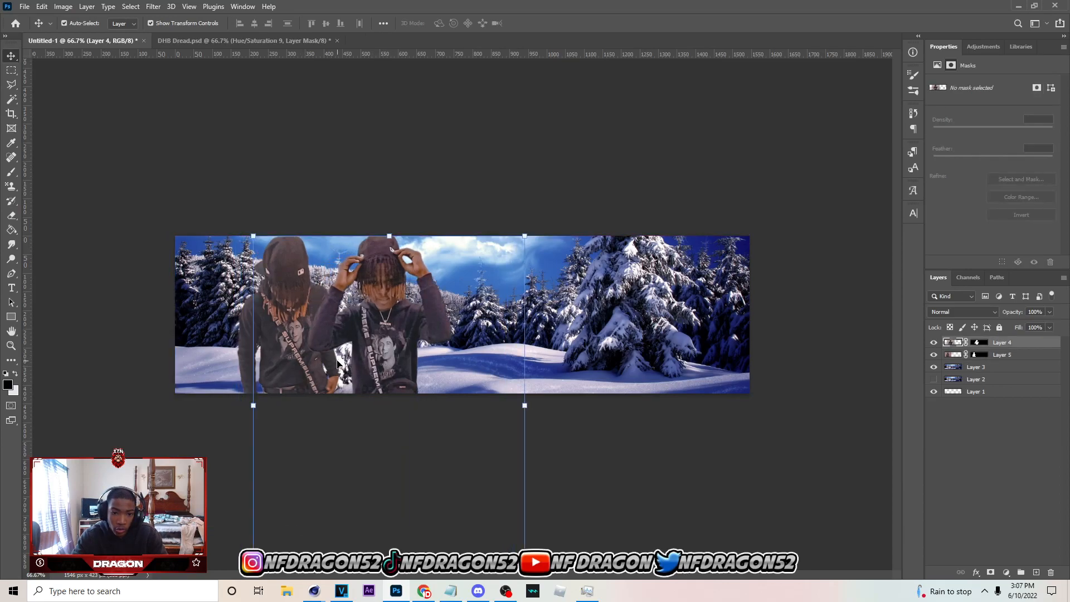
pyautogui.moveTo(307, 366); pyautogui.dragTo(323, 366)
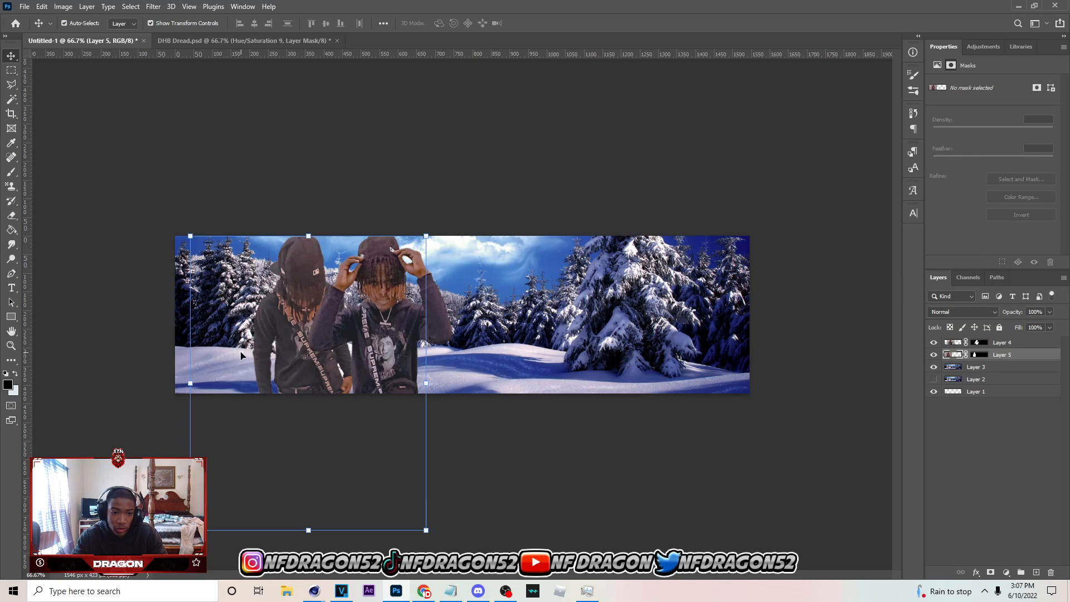
# Add a Brightness/Contrast adjustment clipped to Layer 4 and raise its brightness
pyautogui.click(1011, 343)
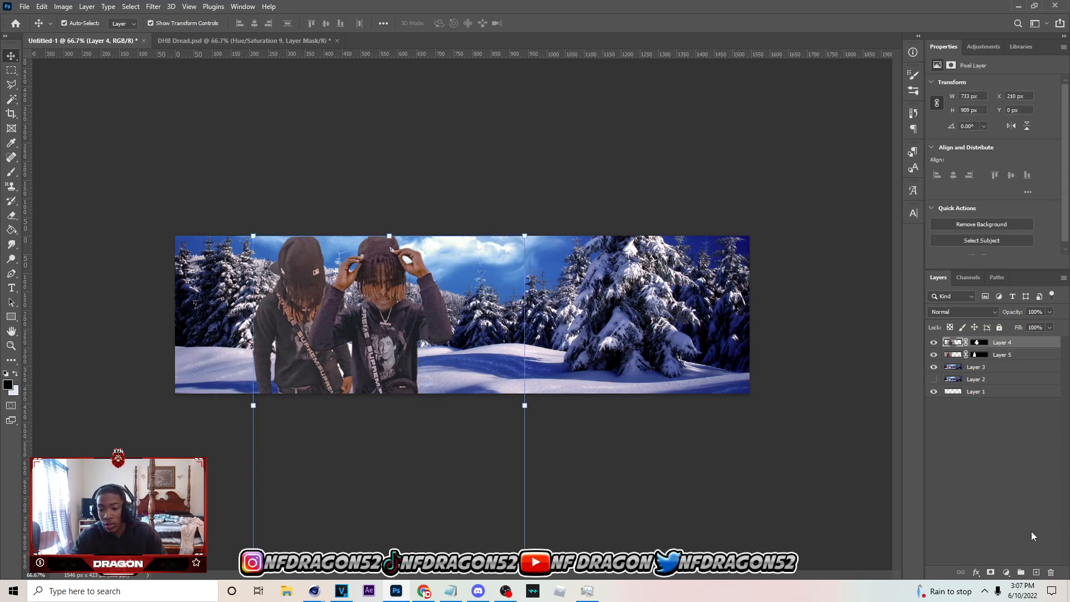
pyautogui.click(1006, 572)
pyautogui.click(987, 409)
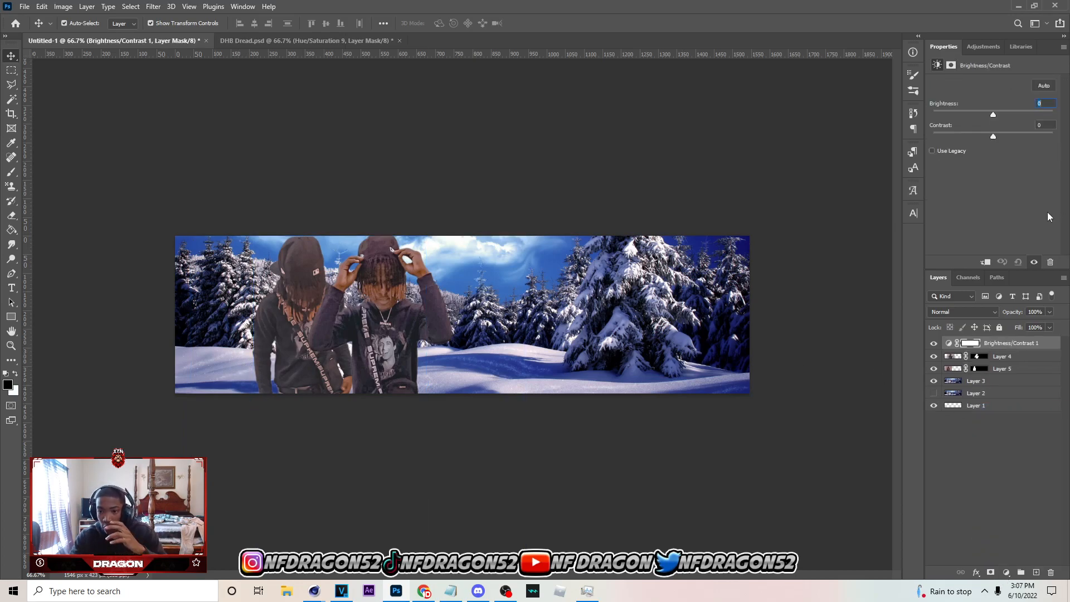
pyautogui.click(991, 261)
pyautogui.moveTo(992, 114); pyautogui.dragTo(1022, 116)
# Add a Brightness/Contrast adjustment clipped to Layer 5 and raise its brightness to about 43
pyautogui.click(992, 367)
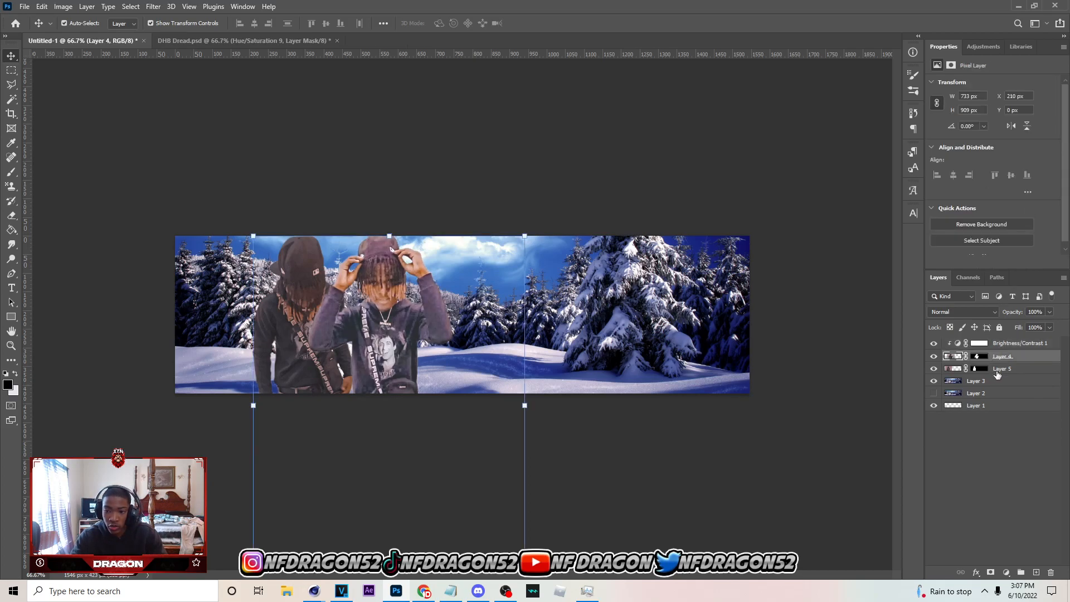
pyautogui.click(1005, 572)
pyautogui.click(1019, 405)
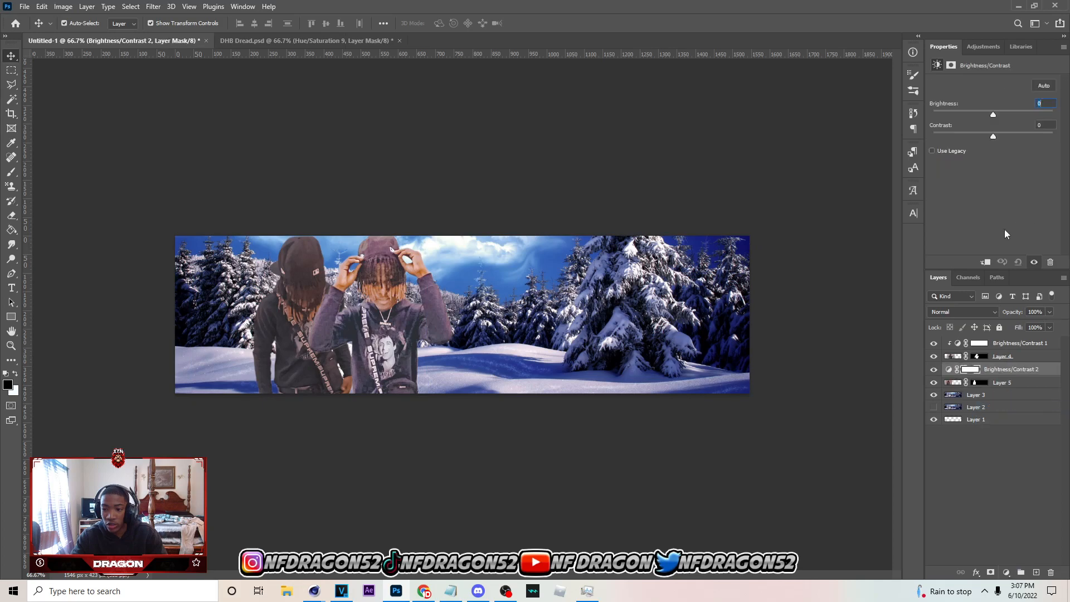
pyautogui.click(985, 264)
pyautogui.moveTo(1001, 112); pyautogui.dragTo(1011, 113)
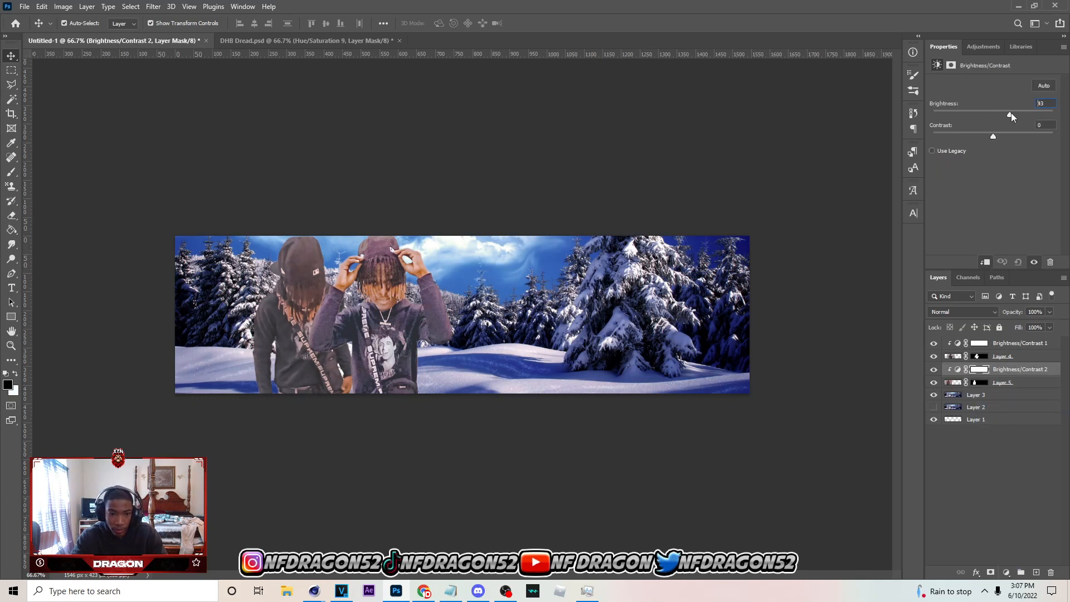
# Set the brightness of Layer 4's adjustment to about 69 and Layer 5's adjustment to about 58
pyautogui.click(1000, 343)
pyautogui.moveTo(1021, 114); pyautogui.dragTo(1021, 115)
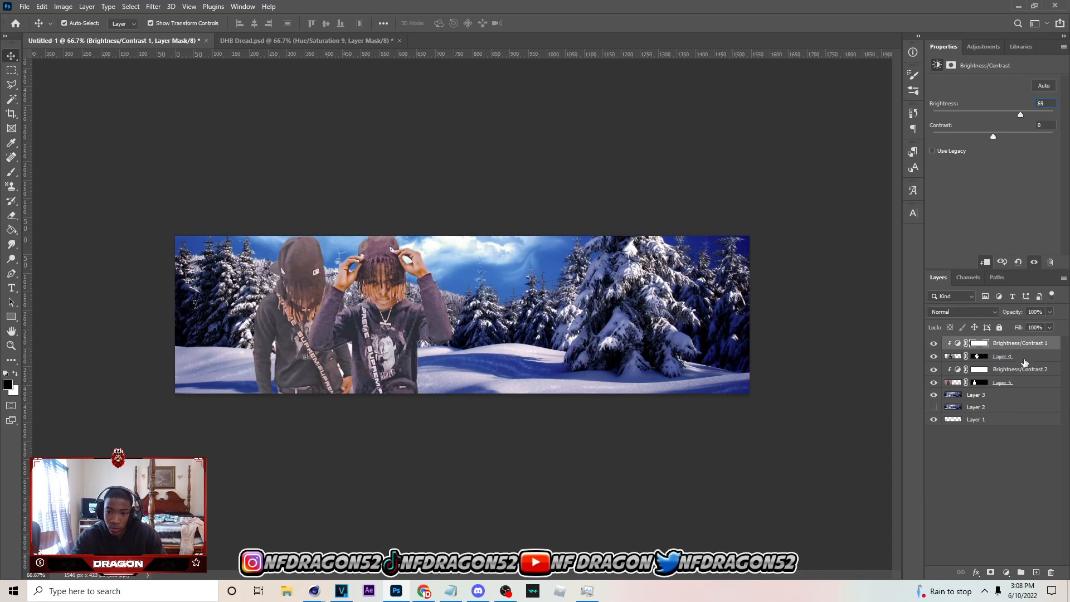
pyautogui.click(1024, 372)
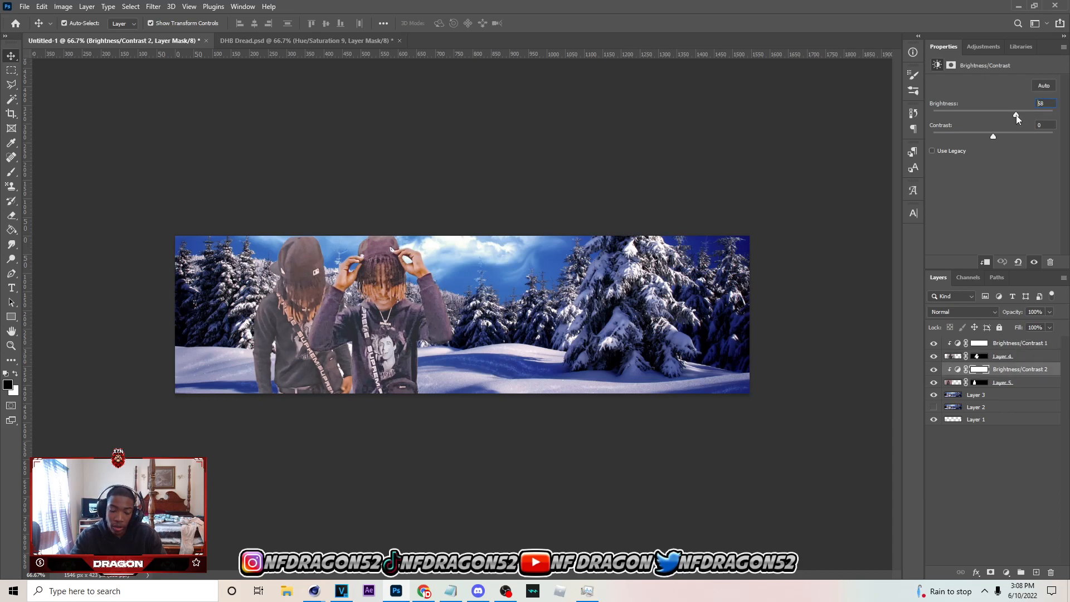
# Add a Brightness/Contrast adjustment above the background Layer 3 with brightness 55
pyautogui.click(1003, 395)
pyautogui.click(1006, 573)
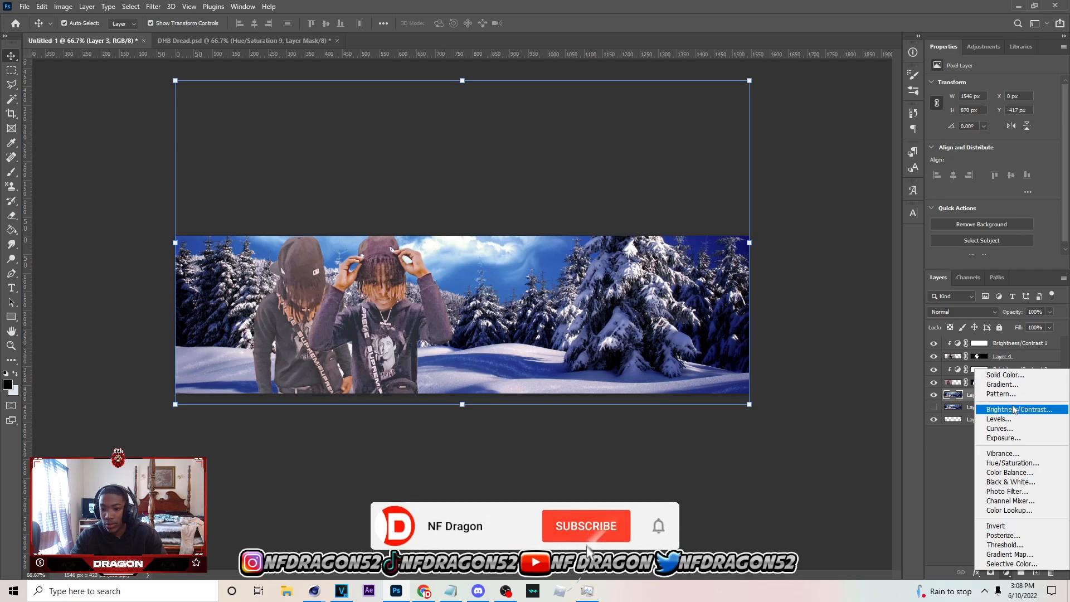
pyautogui.click(998, 406)
pyautogui.moveTo(1004, 114); pyautogui.dragTo(1014, 115)
# Add a Hue/Saturation adjustment above the background's Brightness/Contrast and set its hue to -17
pyautogui.click(1005, 572)
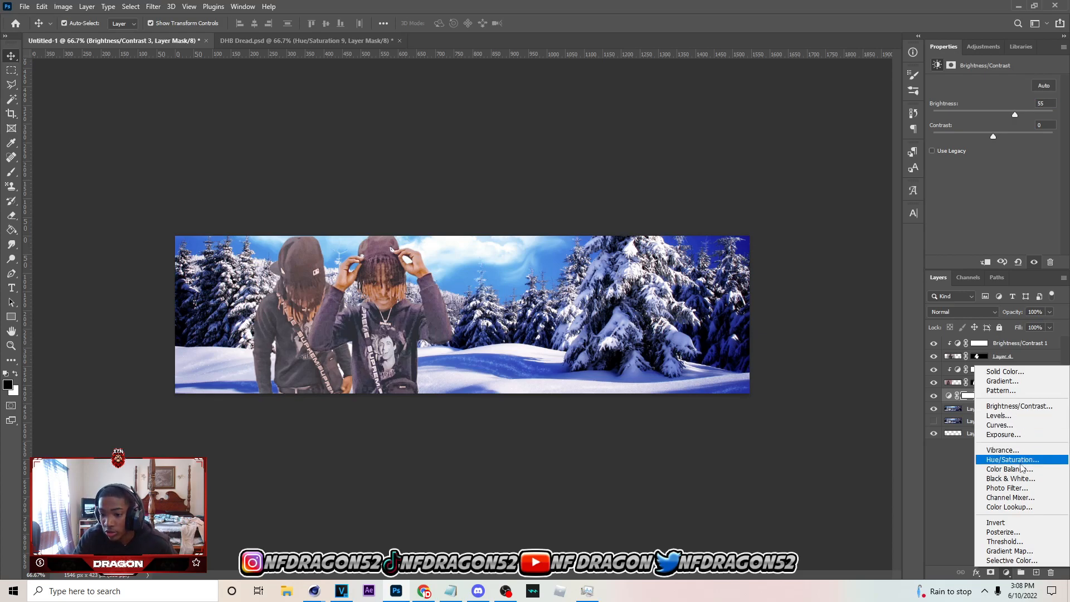
pyautogui.click(1020, 460)
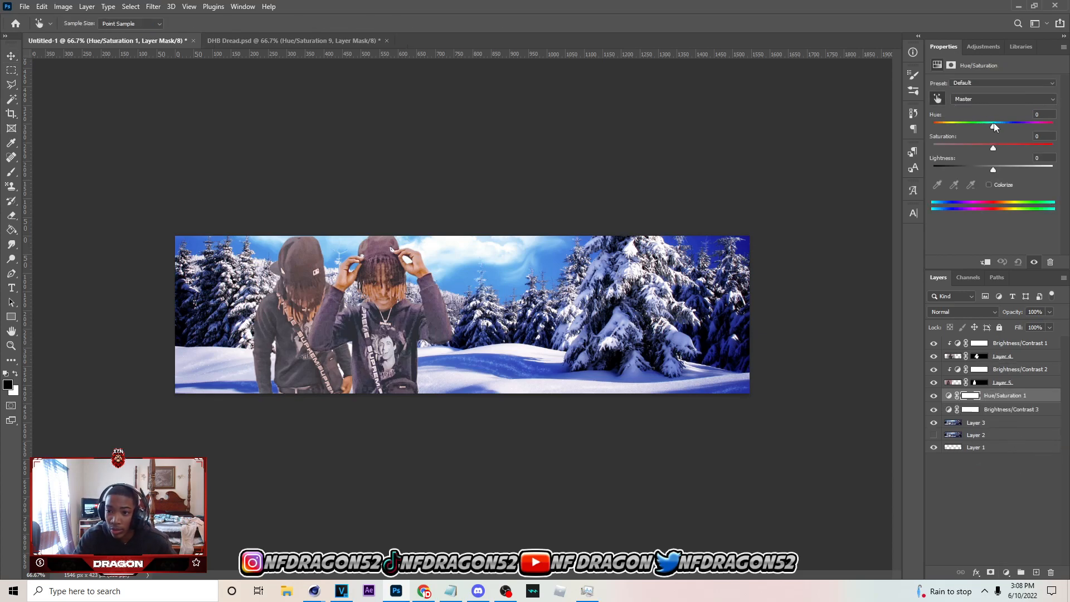
pyautogui.moveTo(991, 128); pyautogui.dragTo(982, 128)
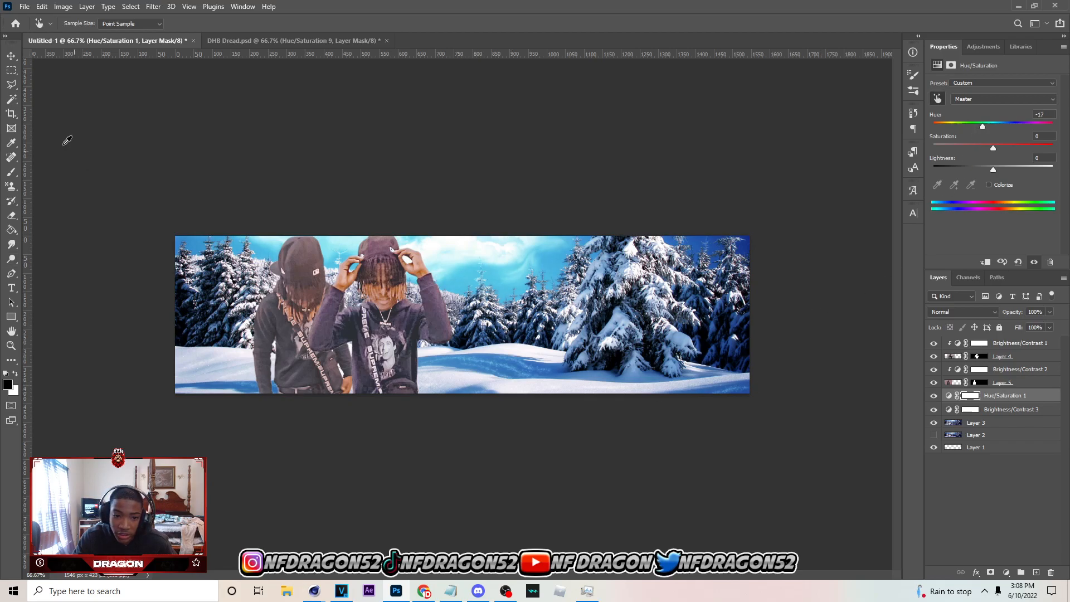
pyautogui.click(10, 56)
# Fine-tune the brightness adjustments to 45 for the background, 61 for Layer 4 and 54 for Layer 5
pyautogui.click(1020, 411)
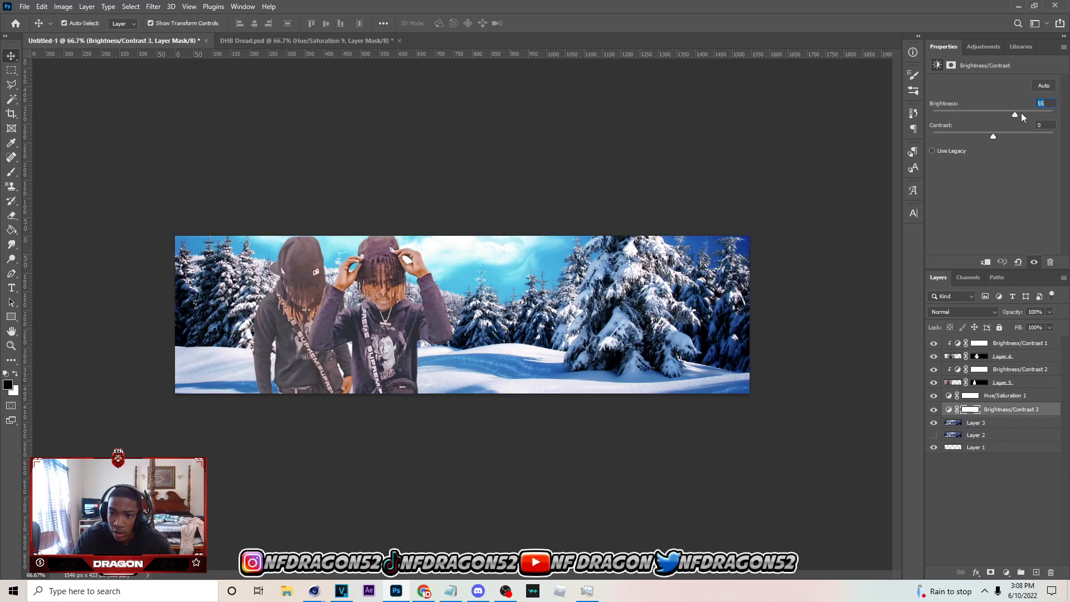
pyautogui.click(1001, 345)
pyautogui.moveTo(1018, 116); pyautogui.dragTo(1015, 112)
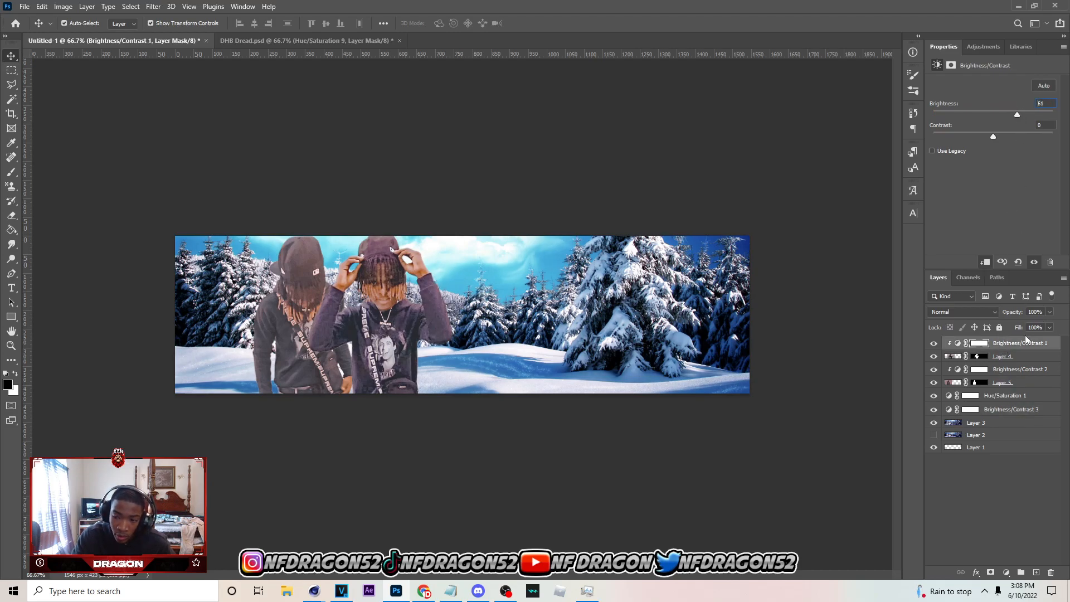
pyautogui.click(1020, 373)
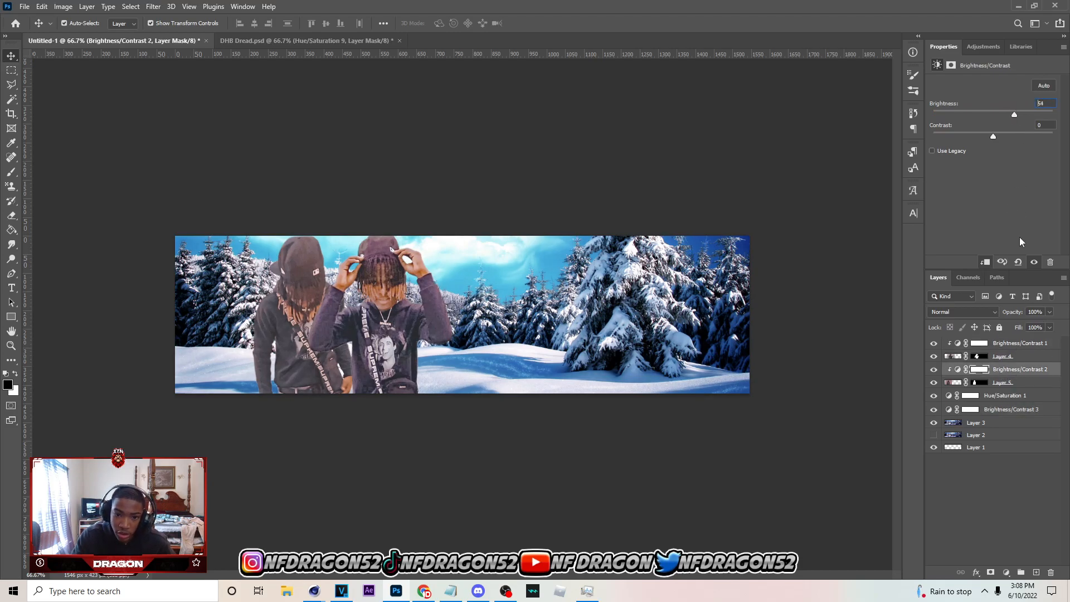
# Add a Levels adjustment and move it beneath Brightness/Contrast 1 so it is clipped to Layer 4
pyautogui.click(1021, 346)
pyautogui.click(1007, 573)
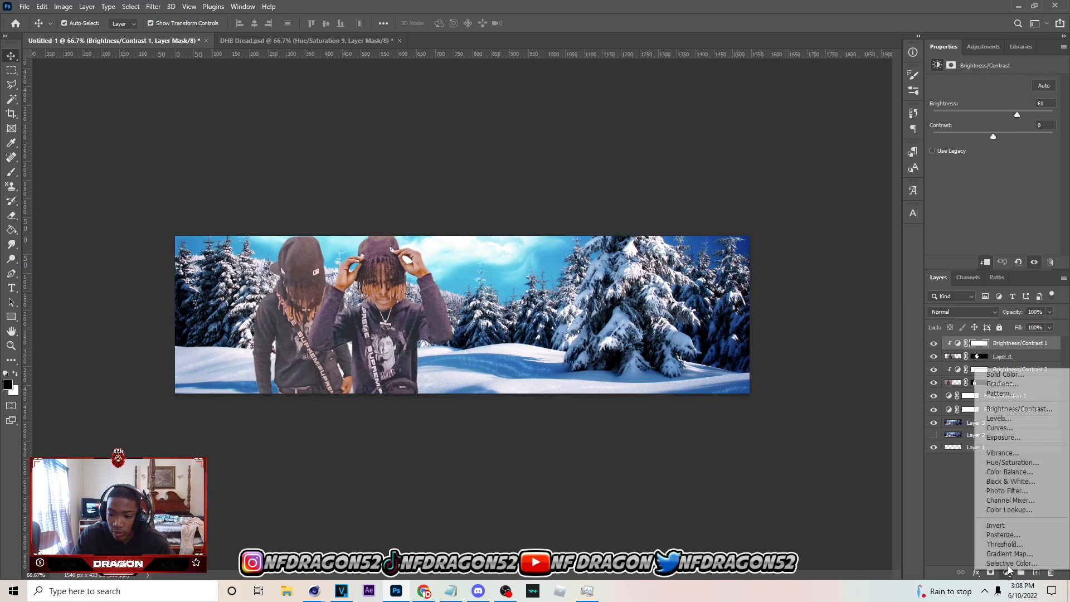
pyautogui.click(1009, 419)
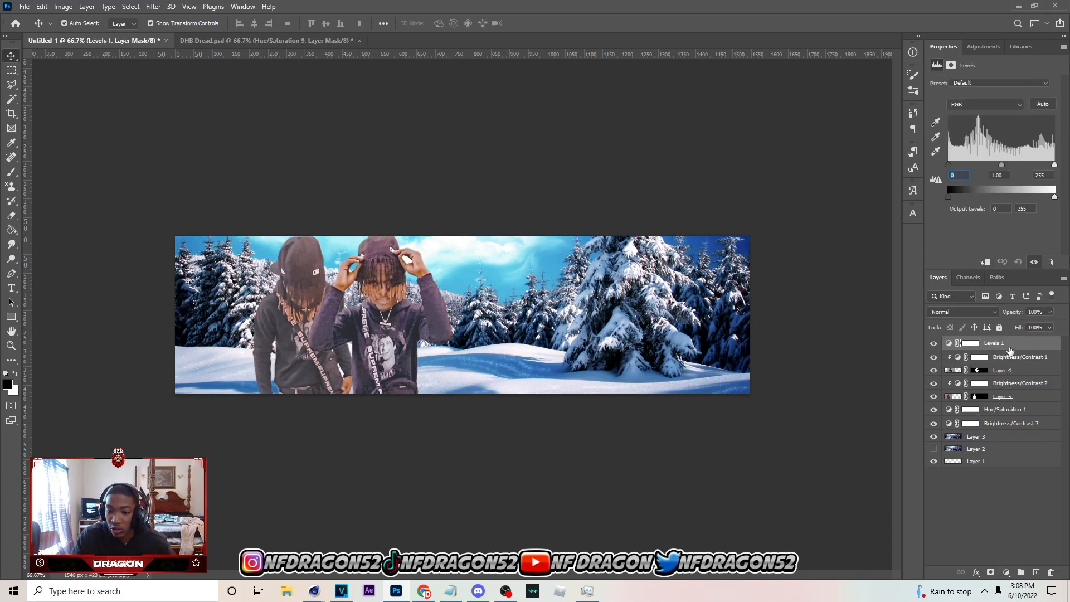
pyautogui.moveTo(1012, 346); pyautogui.dragTo(1015, 361)
# Add a Black & White adjustment layer at the top of the layer stack
pyautogui.click(1019, 346)
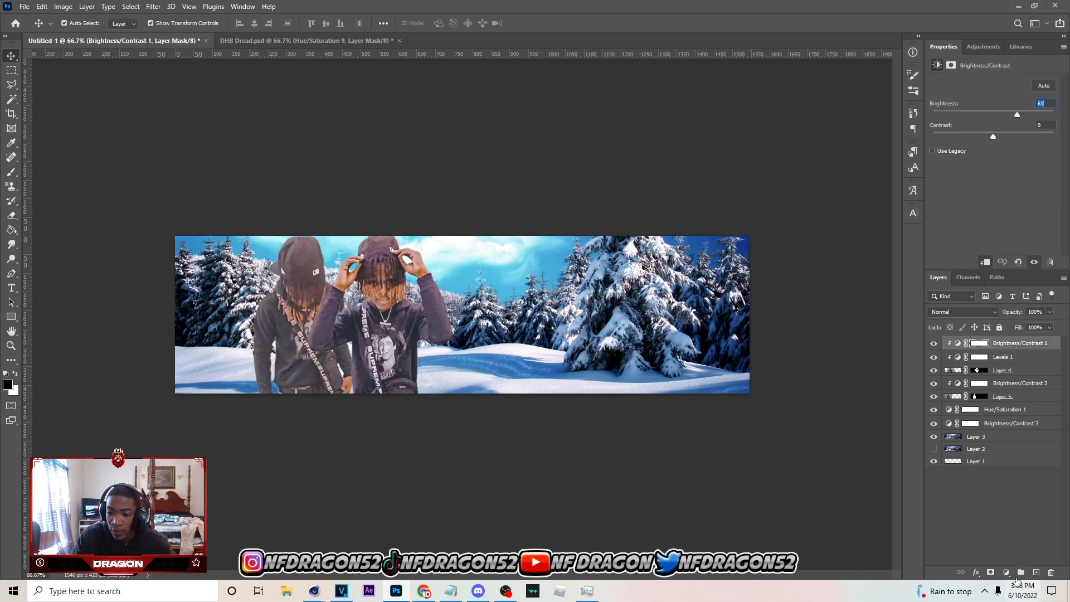
pyautogui.click(1007, 573)
pyautogui.click(1009, 481)
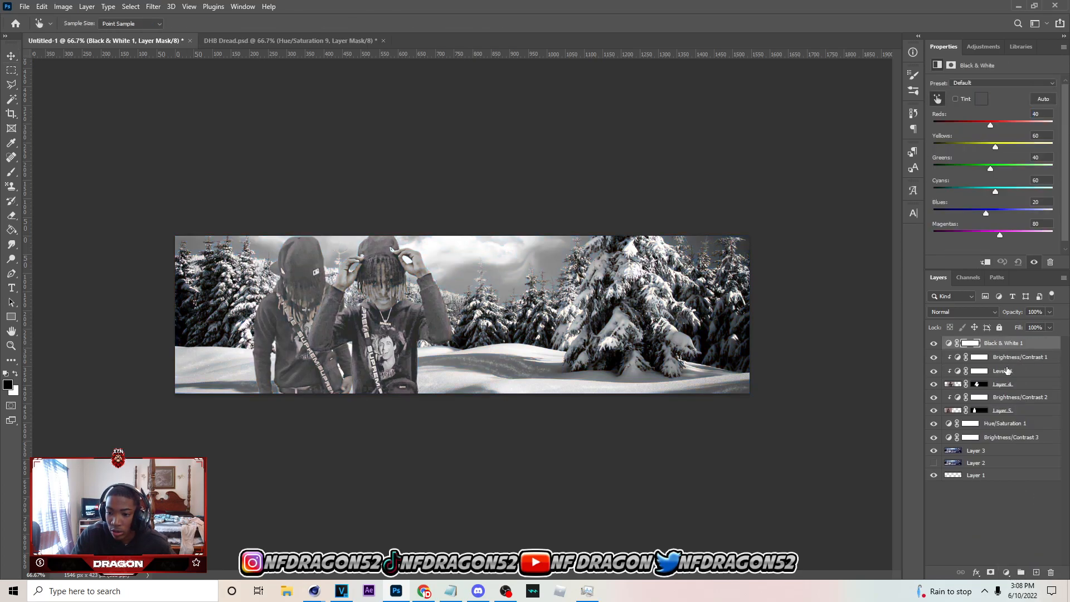
# Set the Levels 1 midtones to 0.93, toggling the Black & White layer to compare tones against the background
pyautogui.click(1011, 372)
pyautogui.moveTo(1001, 161); pyautogui.dragTo(1002, 164)
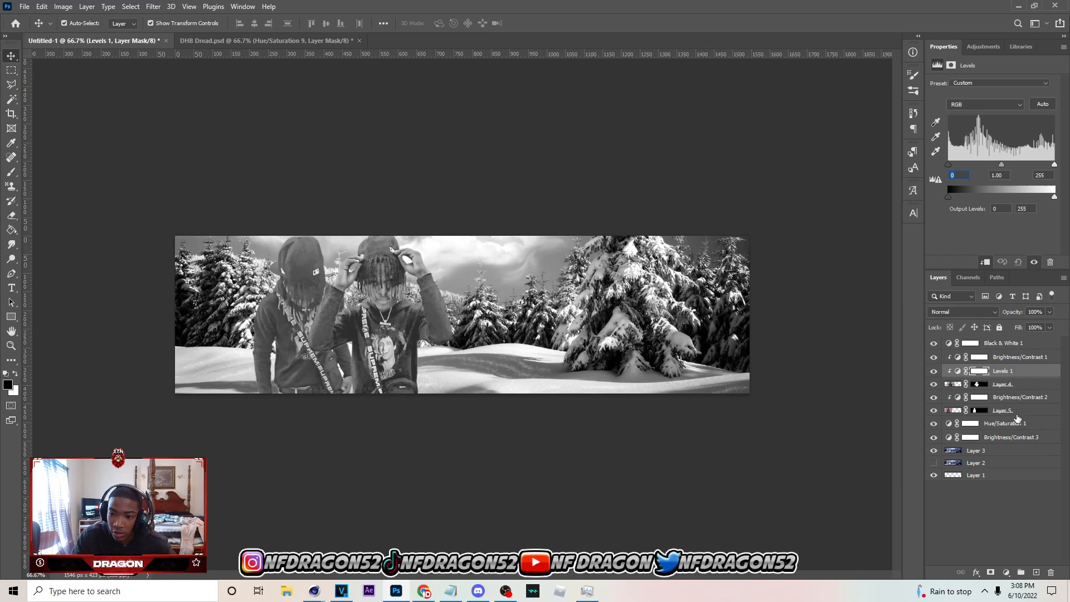
pyautogui.click(934, 343)
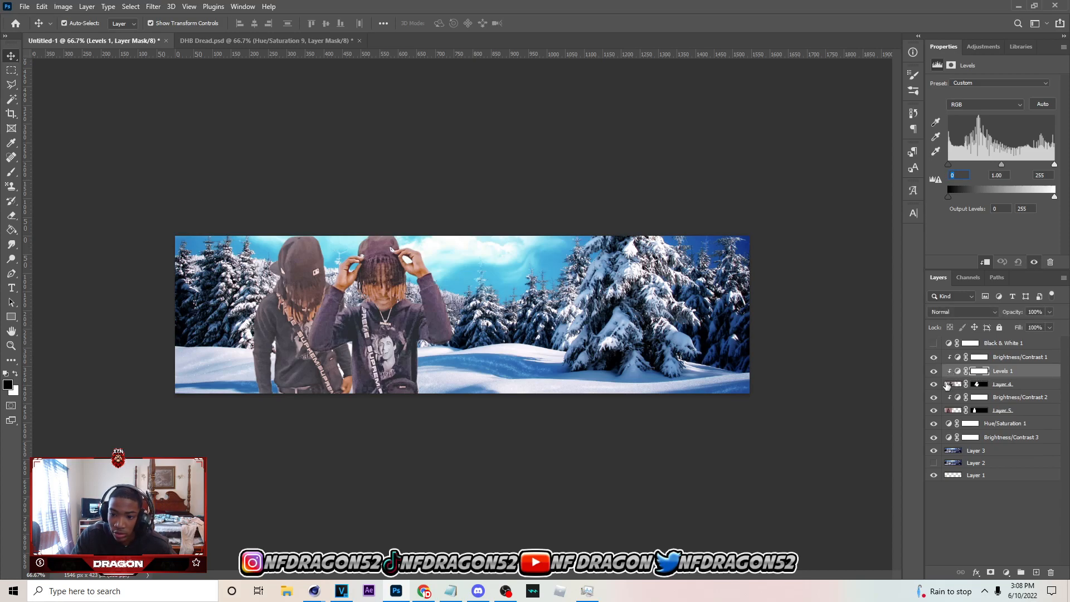
pyautogui.click(934, 342)
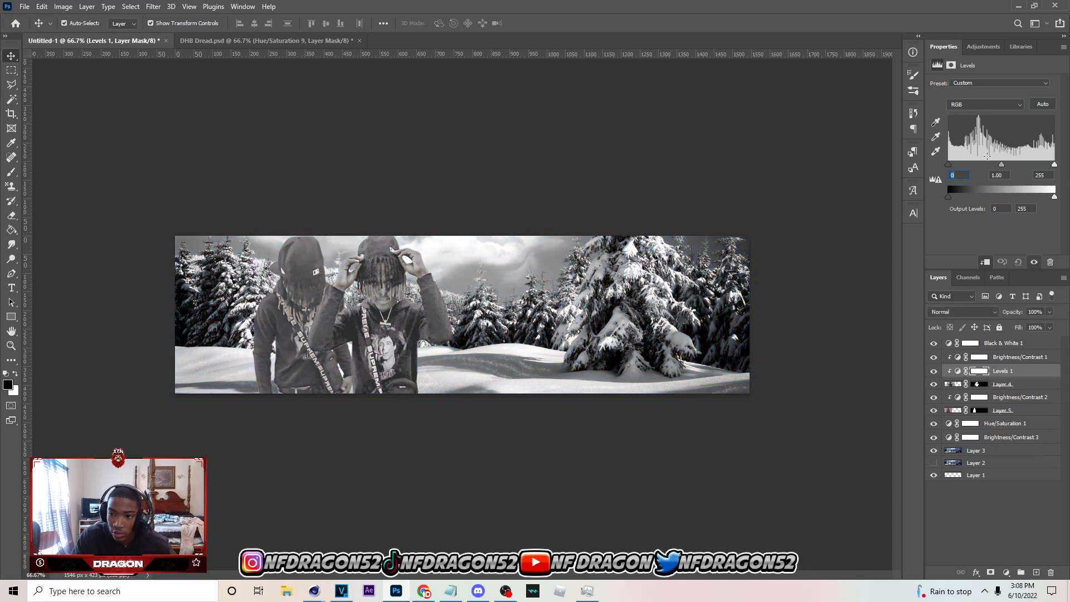
pyautogui.click(957, 371)
pyautogui.moveTo(1001, 166); pyautogui.dragTo(1005, 166)
pyautogui.click(934, 344)
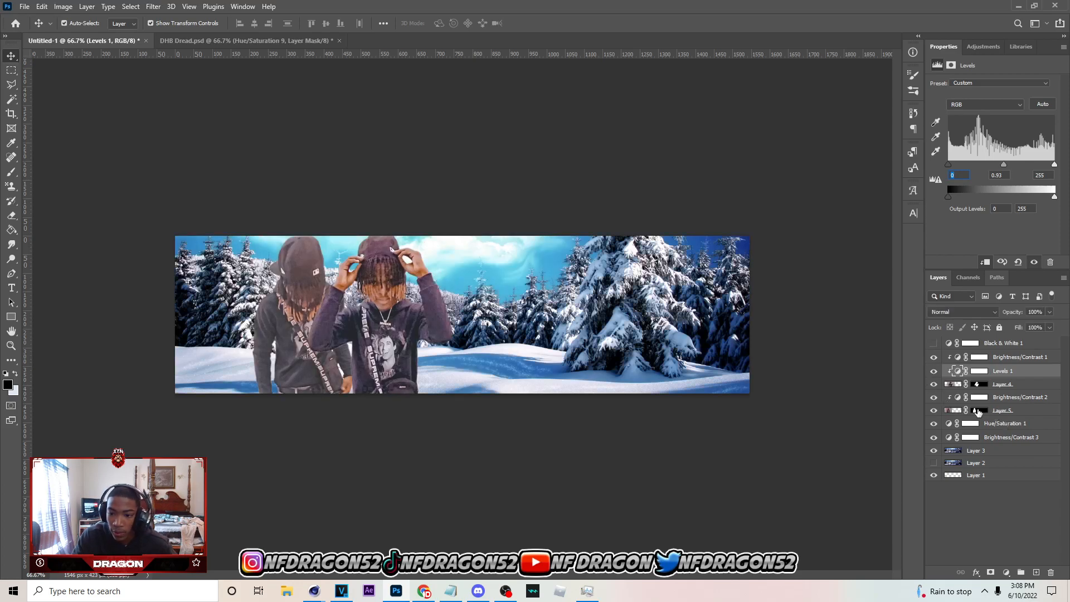
# Add a Levels adjustment clipped to Layer 5 and set its midtones to 0.81, with Black & White visible
pyautogui.click(996, 415)
pyautogui.click(1006, 573)
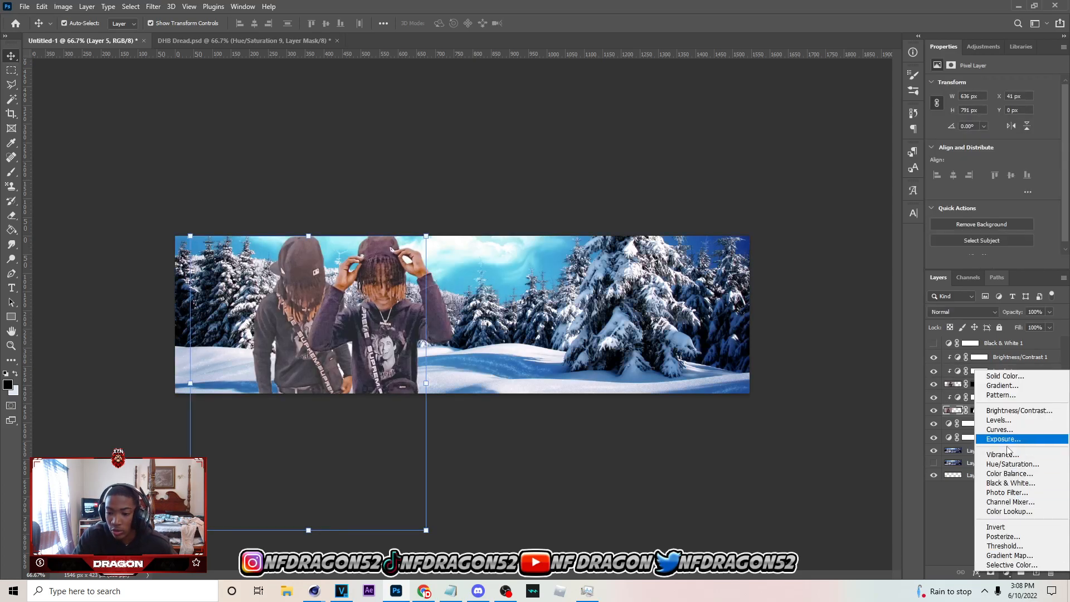
pyautogui.click(999, 413)
pyautogui.moveTo(1001, 162); pyautogui.dragTo(1008, 163)
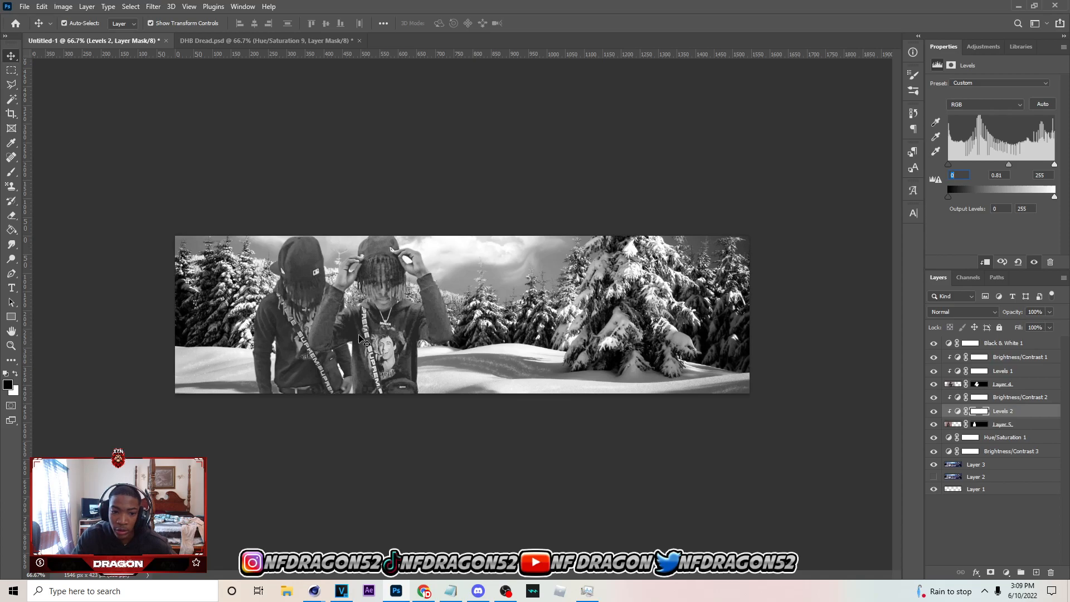
# Set the Levels 1 midtones to 0.88 and readjust the Levels 2 midtones to match
pyautogui.click(1027, 372)
pyautogui.moveTo(1004, 162); pyautogui.dragTo(1005, 163)
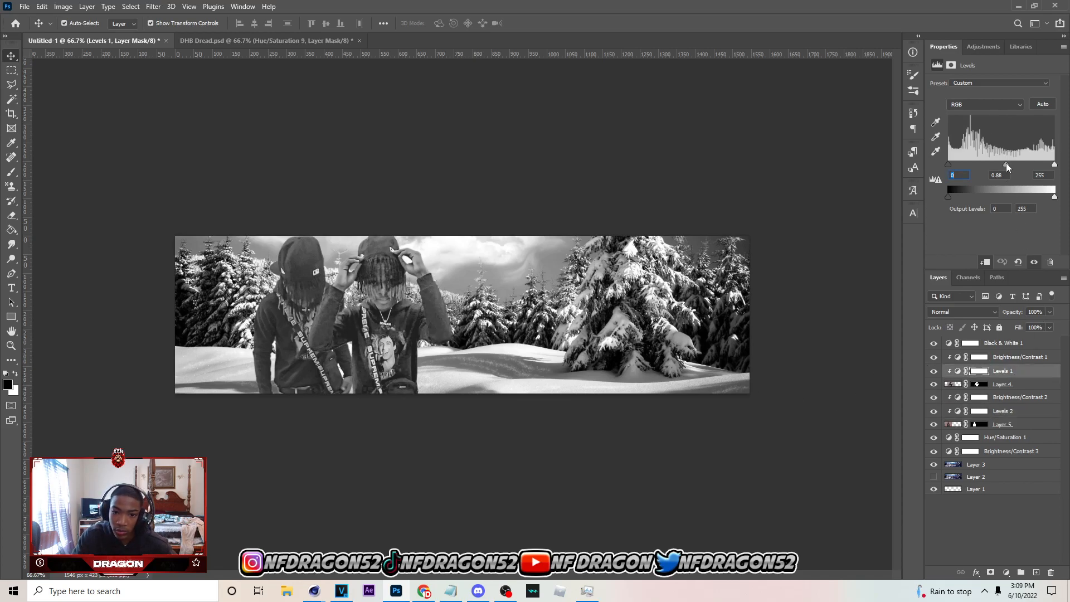
pyautogui.click(1011, 413)
pyautogui.moveTo(1005, 163); pyautogui.dragTo(1009, 162)
# Add a Levels adjustment directly above the Layer 3 background and hide the Black & White layer
pyautogui.click(975, 464)
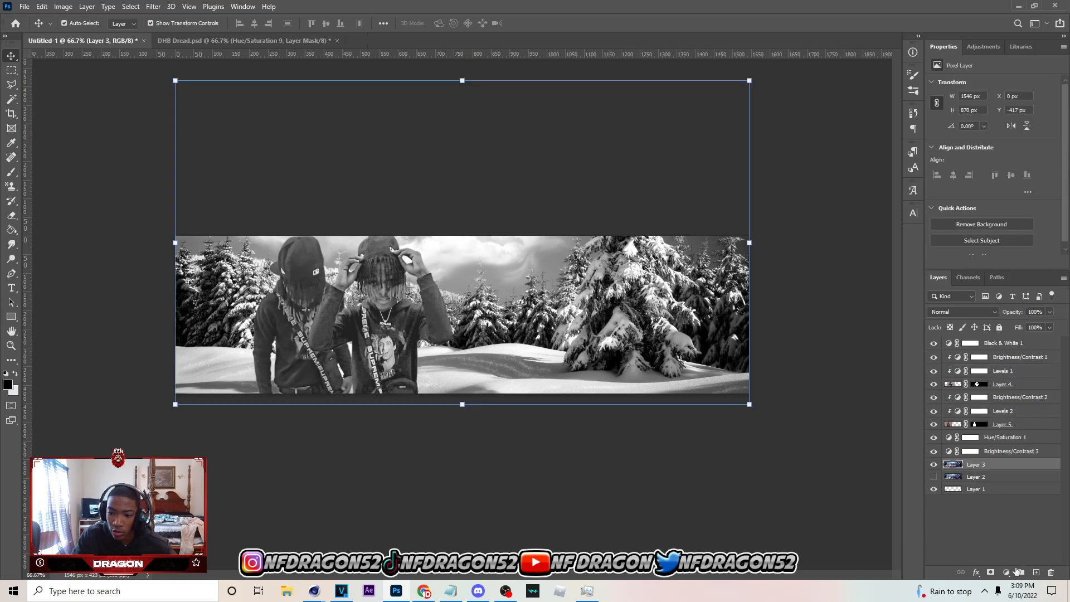
pyautogui.click(1006, 572)
pyautogui.click(1000, 419)
pyautogui.click(934, 343)
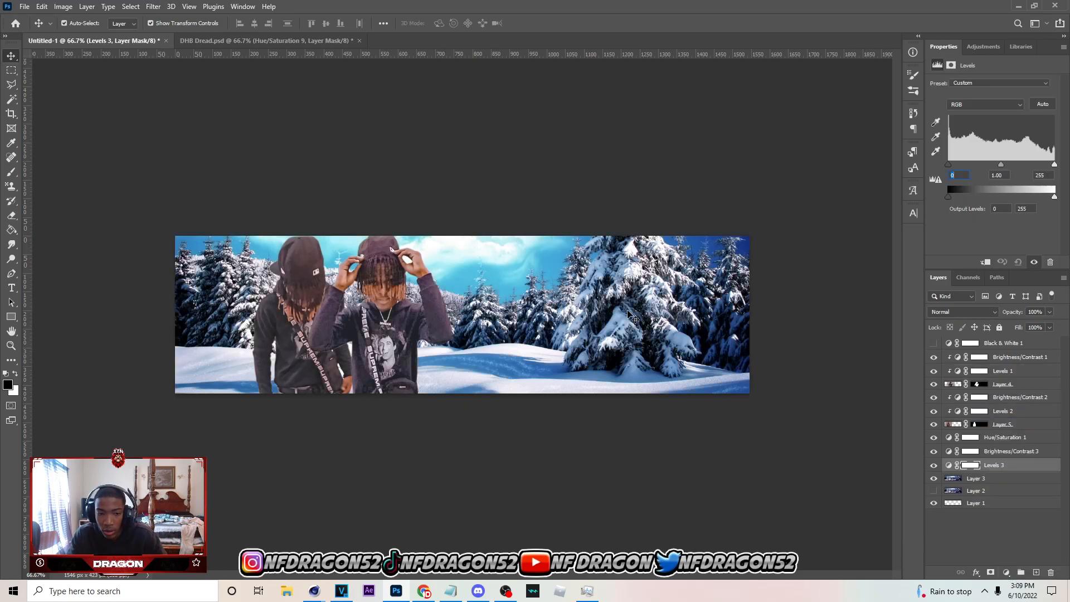
pyautogui.click(339, 226)
# Open Genesis.psd from the Downloads folder
pyautogui.click(24, 6)
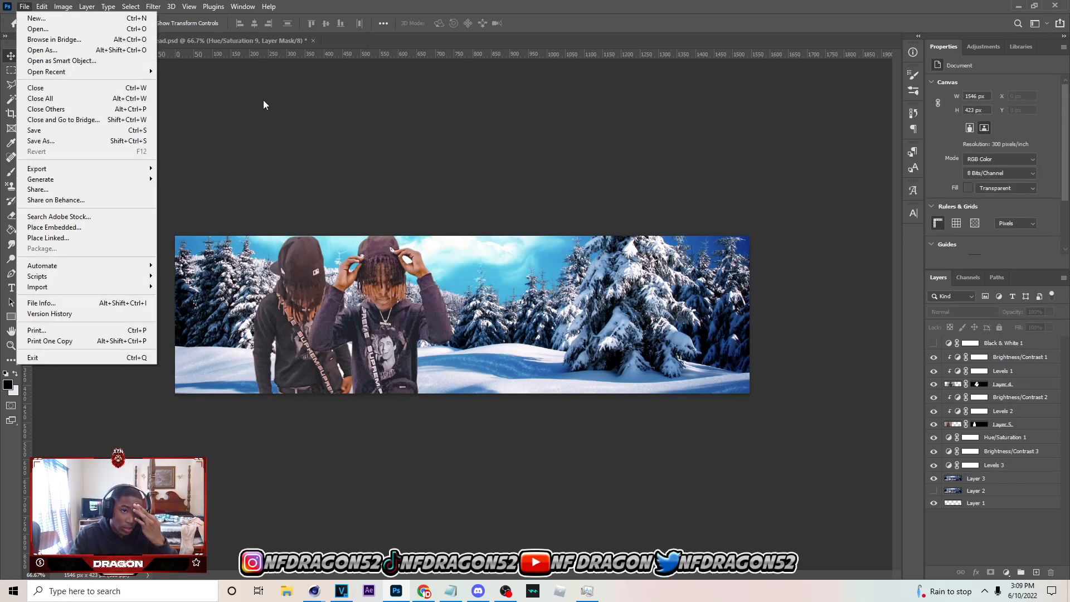
pyautogui.click(38, 29)
pyautogui.click(50, 278)
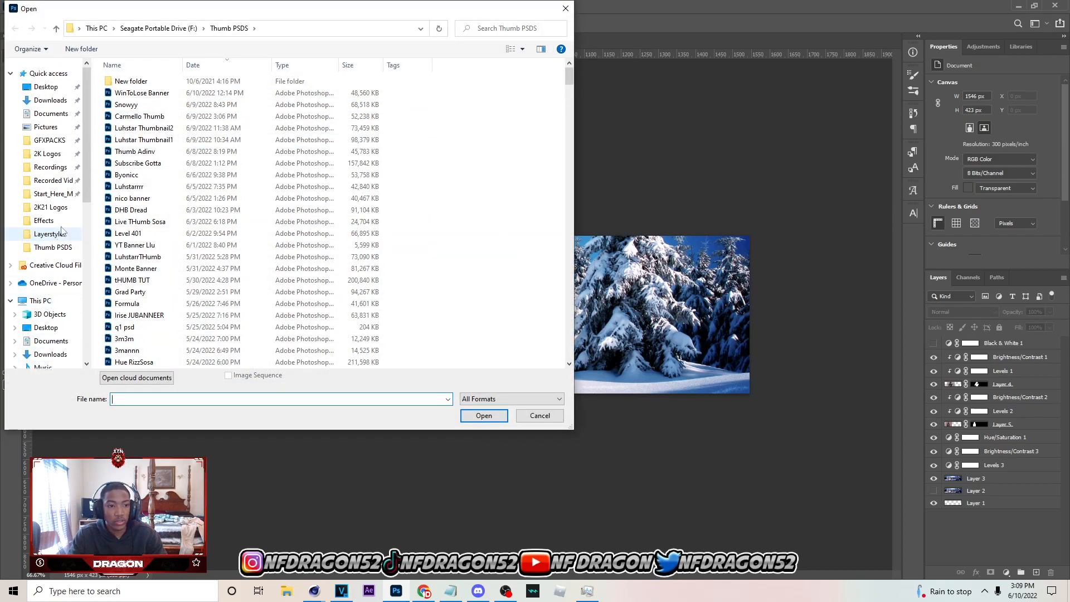
pyautogui.write('gene')
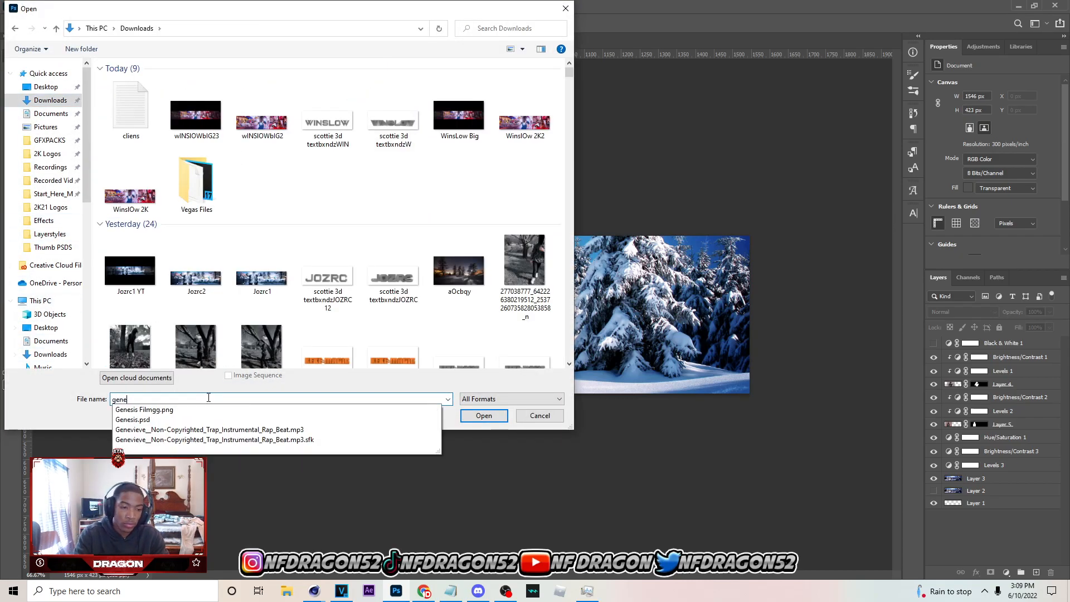
pyautogui.click(223, 420)
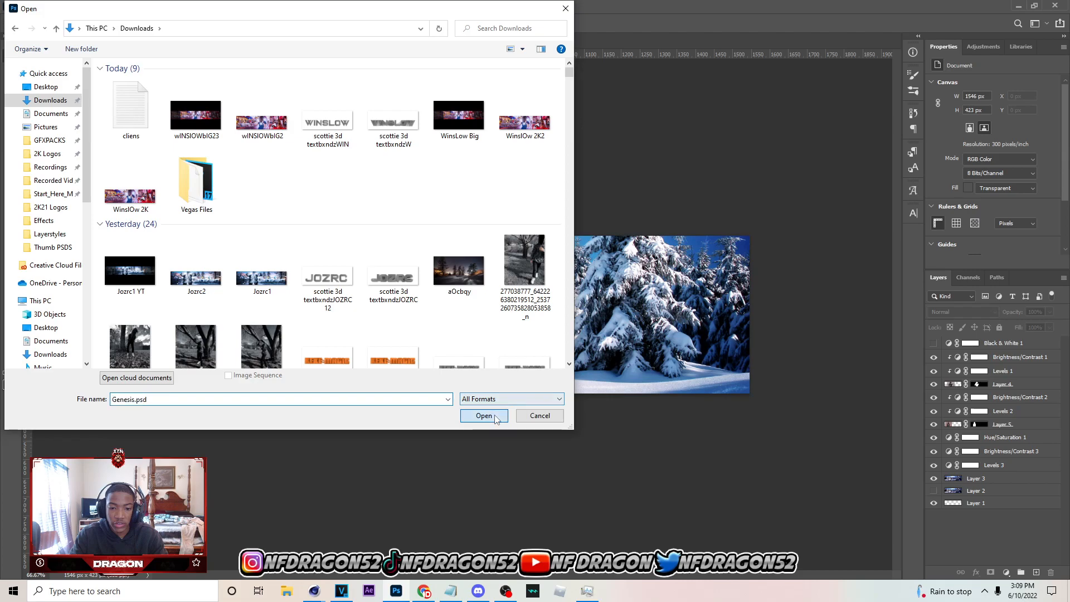
pyautogui.click(483, 415)
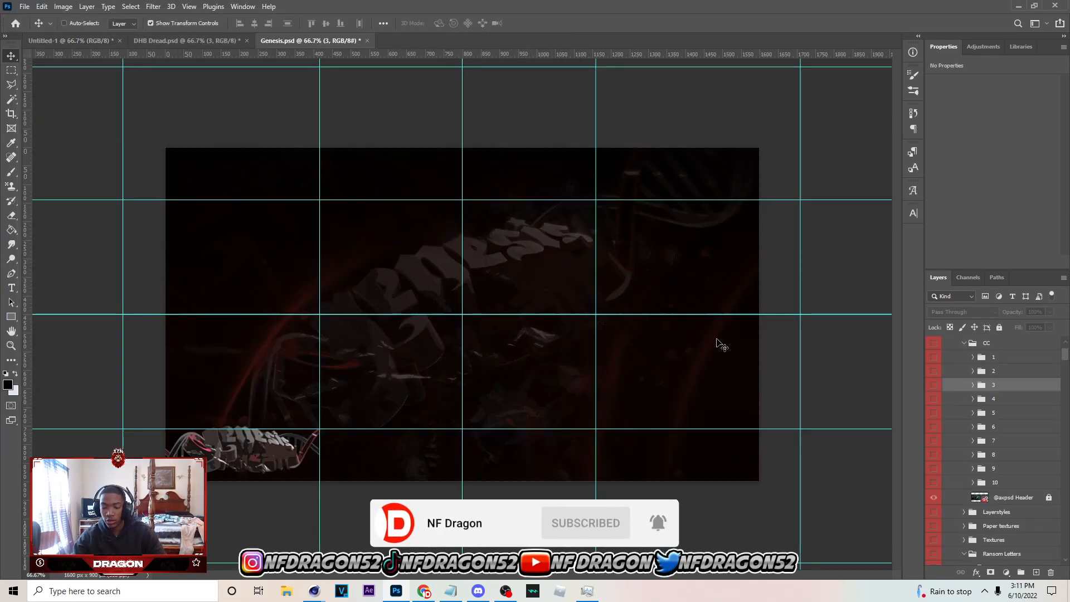
# In the Untitled-1 banner, add a blank layer above Black & White and paste the Genesis colour-correction group 3 on top, visible and expanded
pyautogui.click(70, 41)
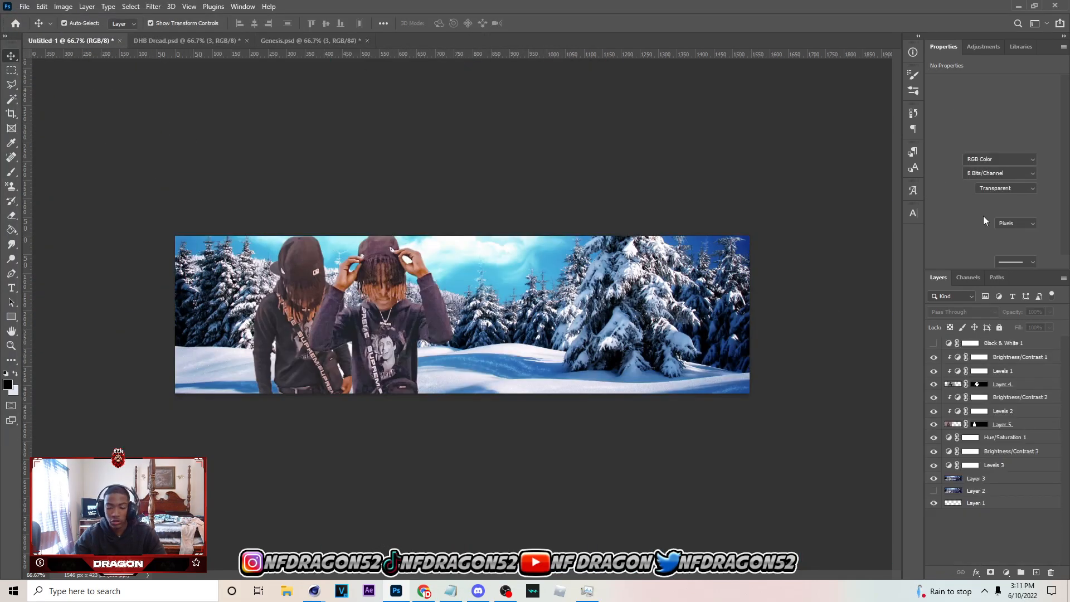
pyautogui.click(993, 342)
pyautogui.click(1036, 572)
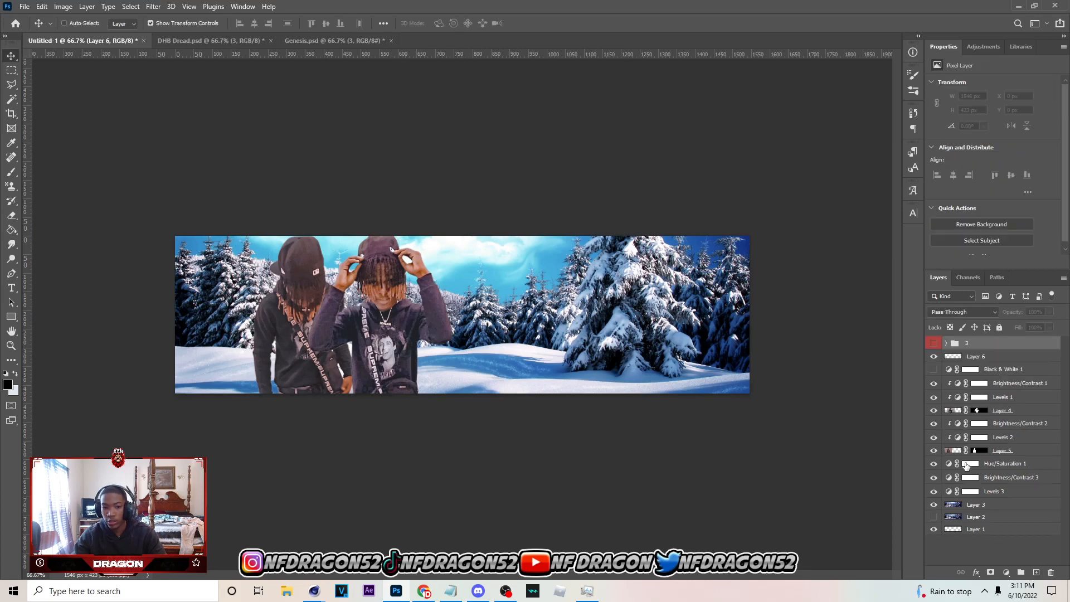
pyautogui.hotkey('ctrl', 'v')
pyautogui.click(933, 342)
pyautogui.click(945, 343)
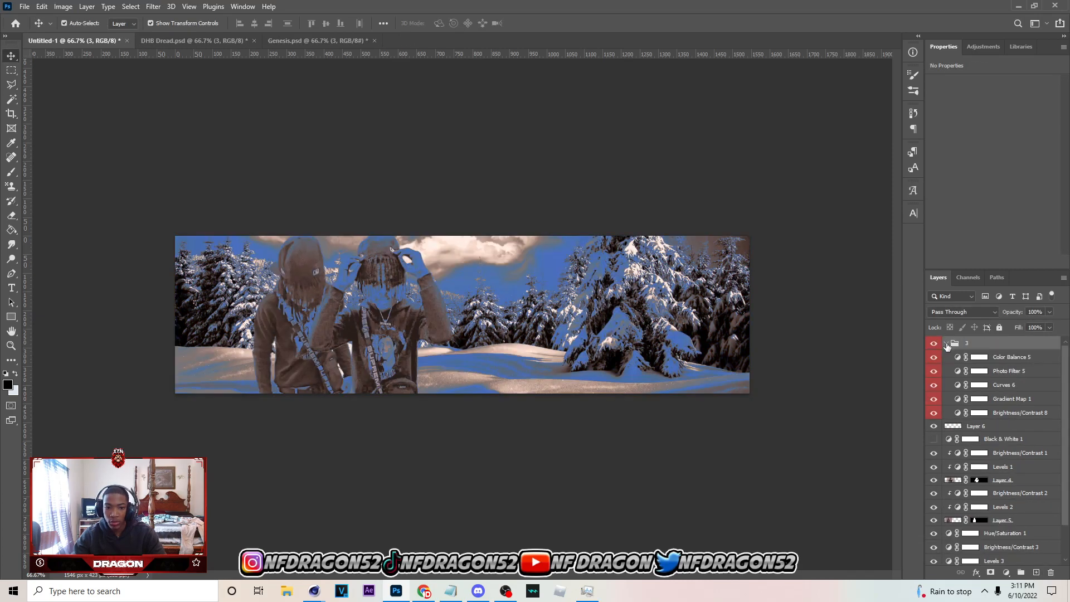
# Hide Photo Filter 5, Gradient Map 1 and Brightness/Contrast 8 inside group 3, and collapse the group
pyautogui.click(933, 370)
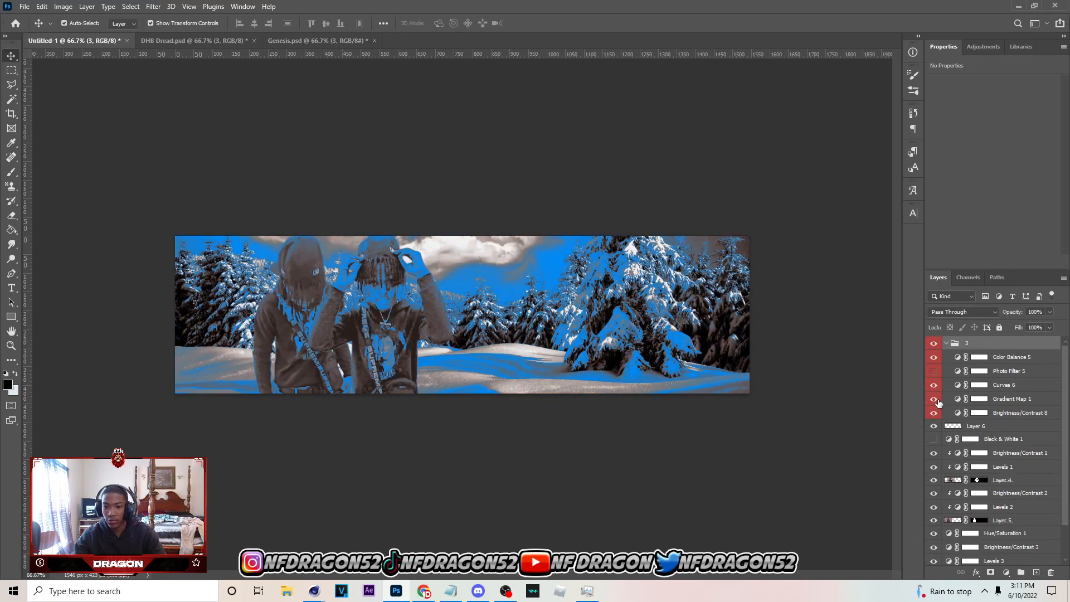
pyautogui.click(933, 399)
pyautogui.click(935, 412)
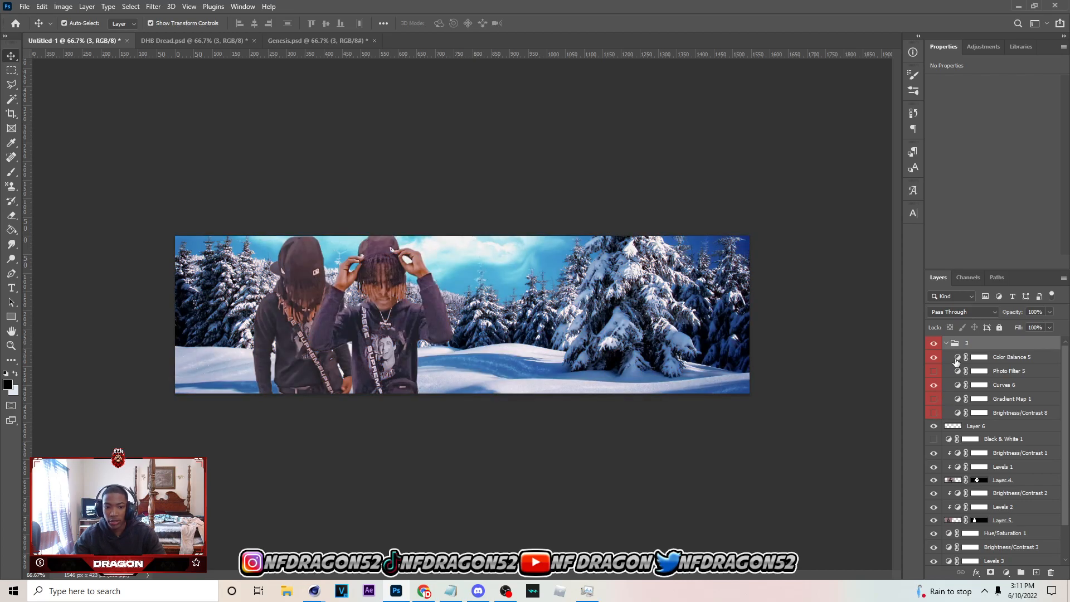
pyautogui.click(946, 343)
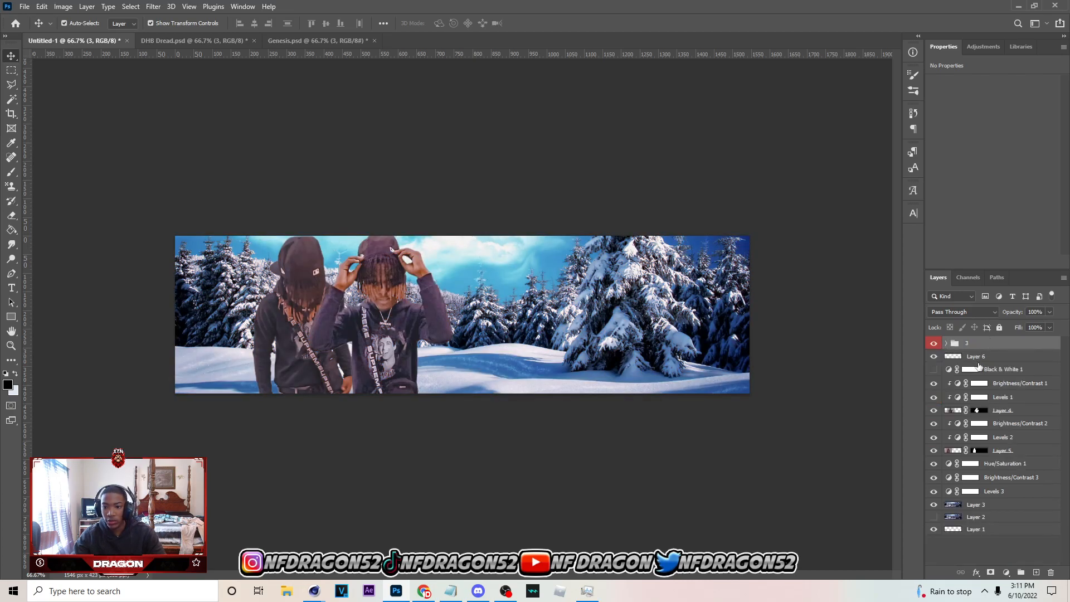
# Add a Brightness/Contrast adjustment above Layer 6 with brightness 41 and contrast 14
pyautogui.click(975, 357)
pyautogui.click(1006, 572)
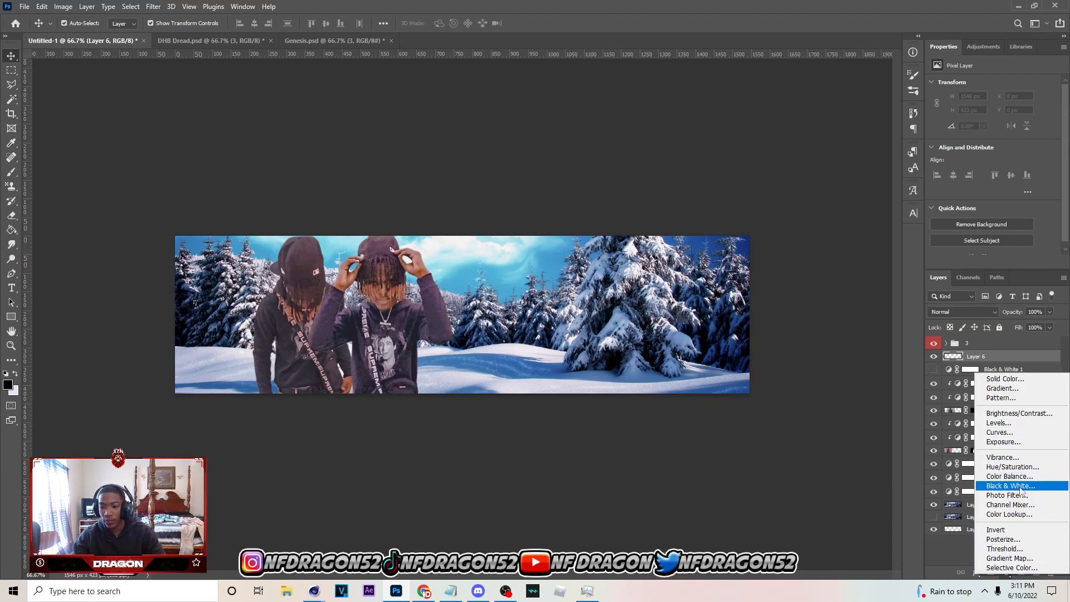
pyautogui.click(1019, 413)
pyautogui.moveTo(994, 113); pyautogui.dragTo(1005, 116)
pyautogui.moveTo(1005, 113)
pyautogui.mouseDown()
pyautogui.moveTo(997, 137)
pyautogui.moveTo(1009, 123)
pyautogui.mouseUp()
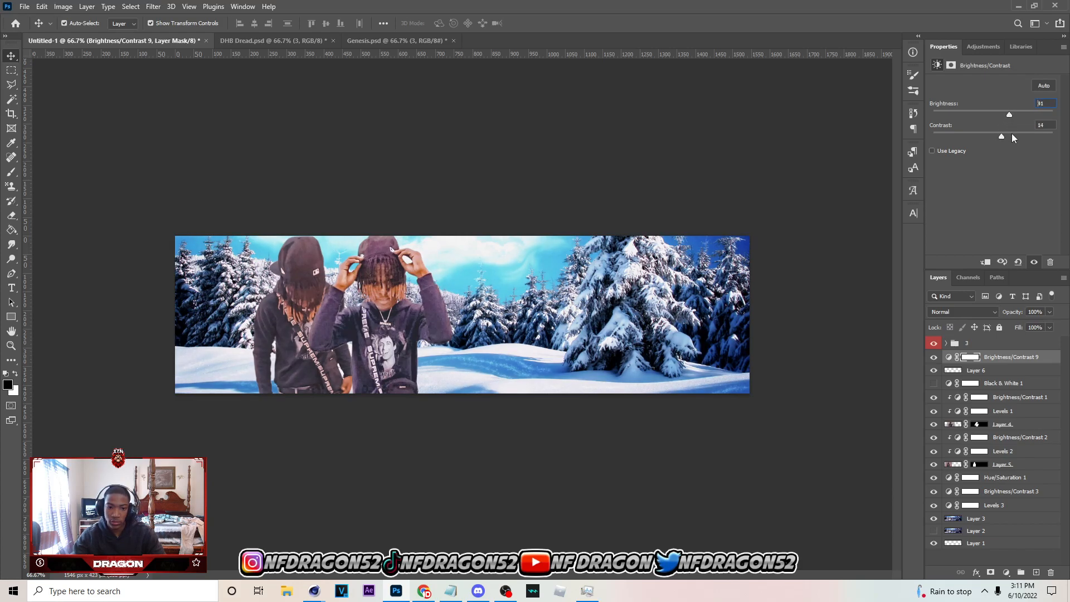
# Add a Color Balance adjustment with midtones Cyan-Red -43 and Yellow-Blue +15, place it above Brightness/Contrast 9, and compare before and after
pyautogui.click(1000, 373)
pyautogui.click(1006, 572)
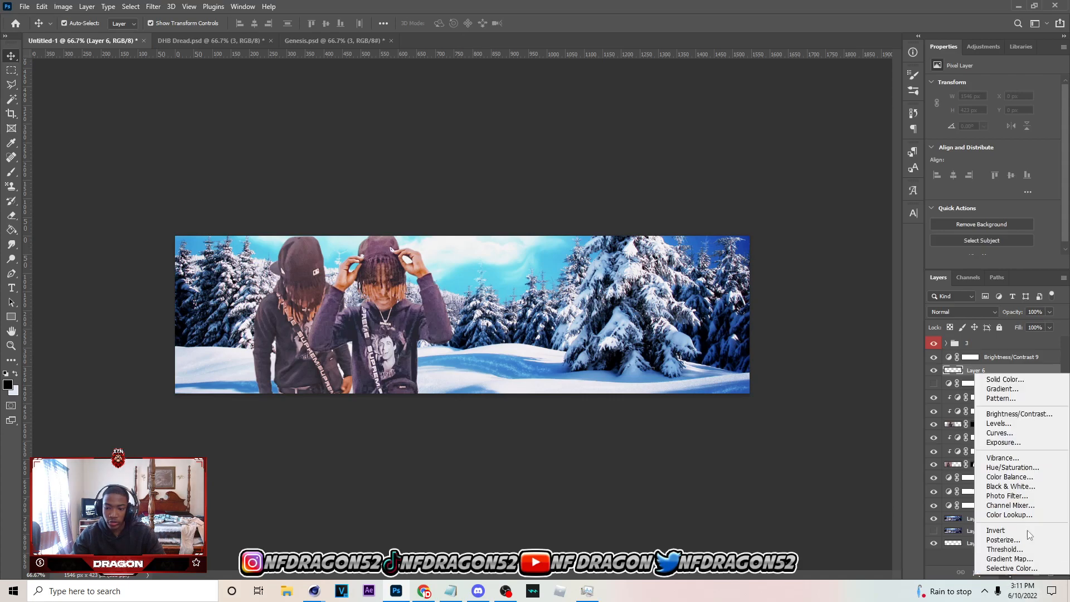
pyautogui.click(1022, 474)
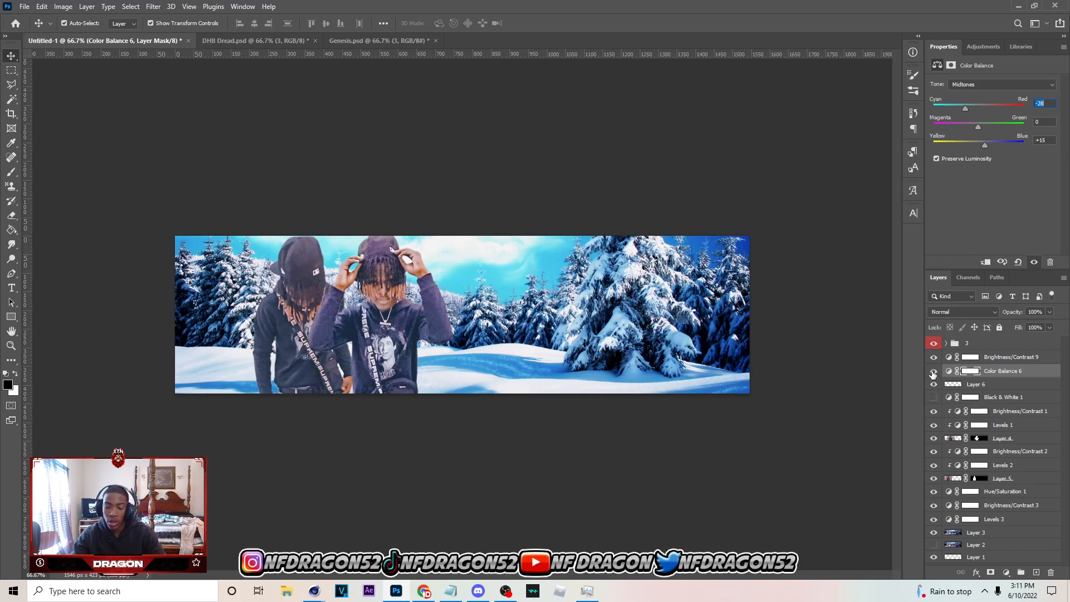
pyautogui.moveTo(1005, 372)
pyautogui.mouseDown()
pyautogui.moveTo(979, 340)
pyautogui.moveTo(995, 366)
pyautogui.mouseUp()
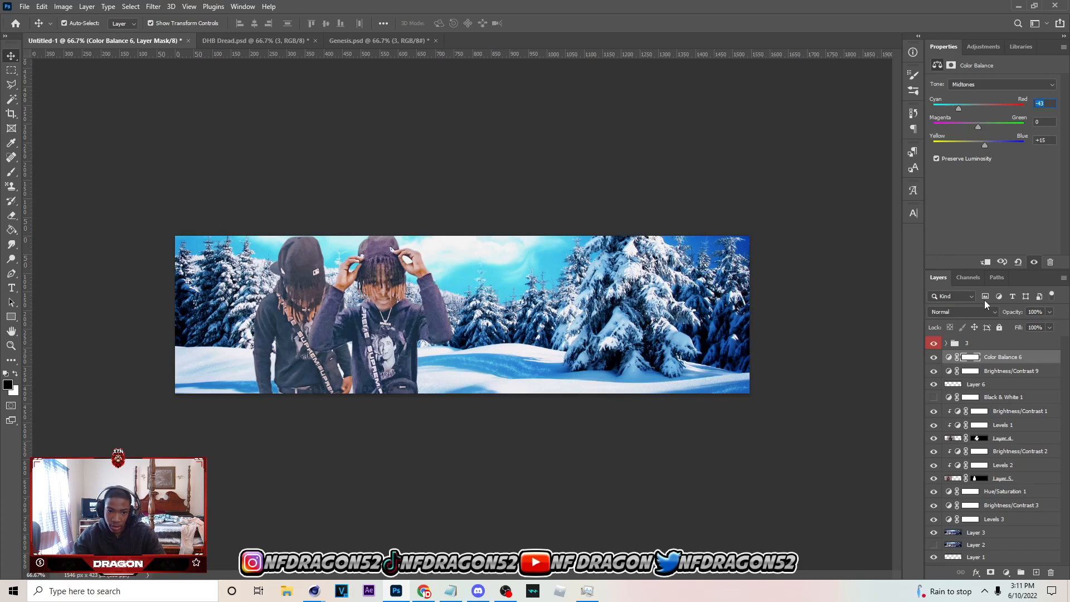
pyautogui.click(933, 358)
pyautogui.click(933, 358)
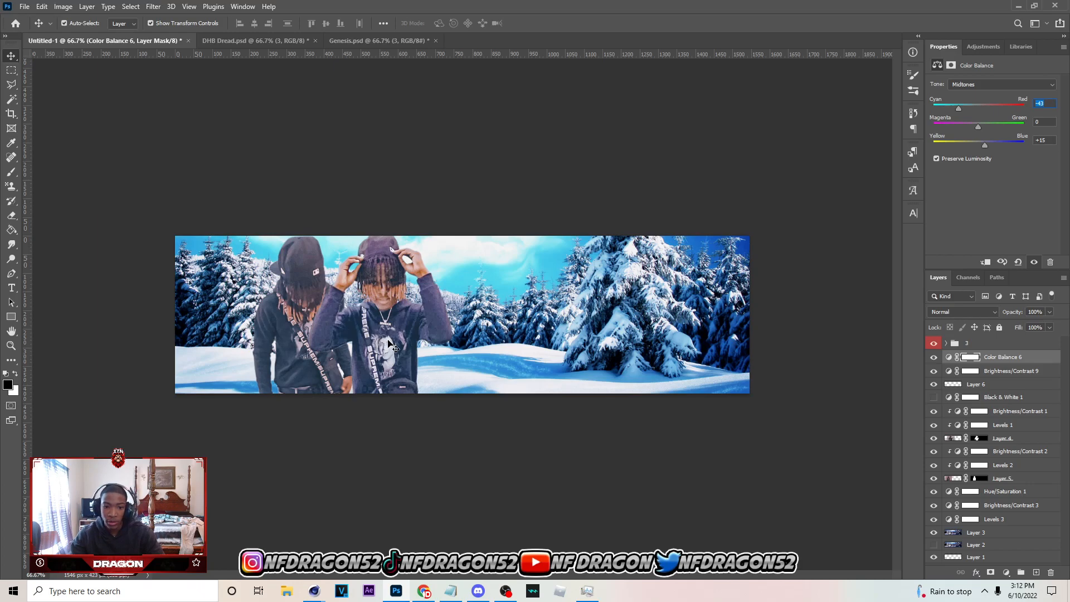
# Create a blank layer clipped to Layer 4 and set up a large soft black brush for shading
pyautogui.click(411, 355)
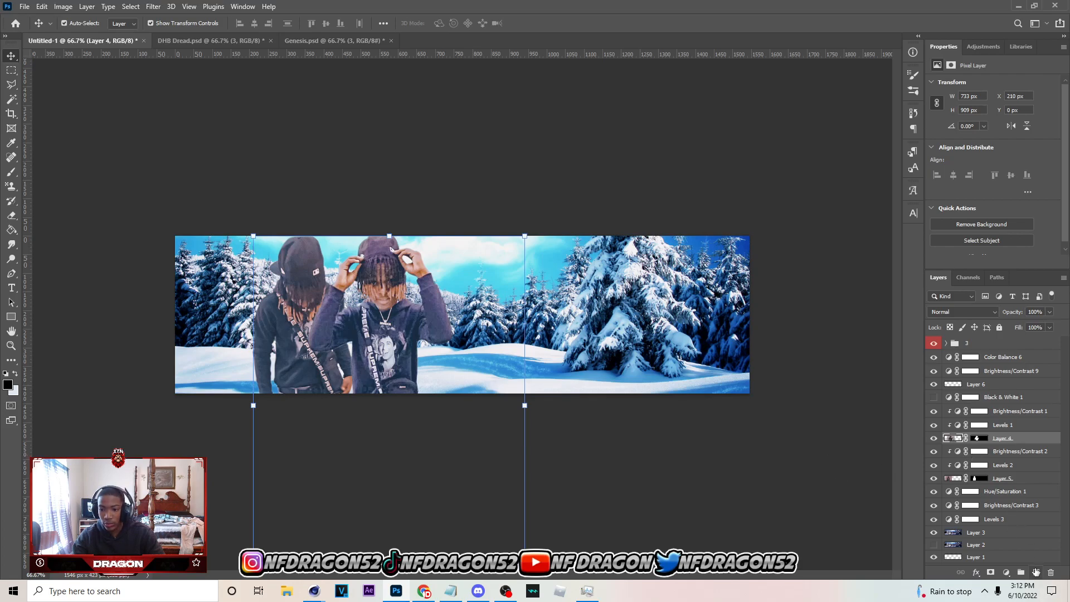
pyautogui.click(1036, 573)
pyautogui.press('b')
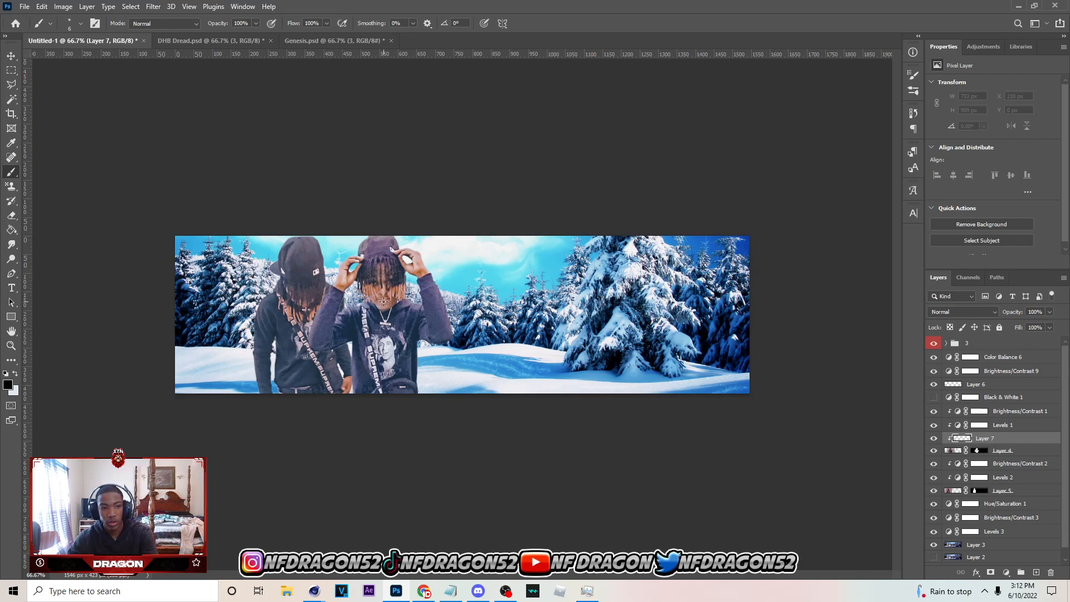
pyautogui.press(']')
pyautogui.press(']')
pyautogui.press(']')
pyautogui.press(']')
pyautogui.press(']')
pyautogui.press(']')
pyautogui.press(']')
pyautogui.press(']')
pyautogui.press(']')
pyautogui.press(']')
pyautogui.press(']')
pyautogui.press(']')
pyautogui.press(']')
pyautogui.press(']')
pyautogui.press(']')
pyautogui.press(']')
pyautogui.press(']')
pyautogui.press(']')
pyautogui.press(']')
pyautogui.press(']')
pyautogui.press('[')
pyautogui.press('[')
pyautogui.press('[')
pyautogui.press('[')
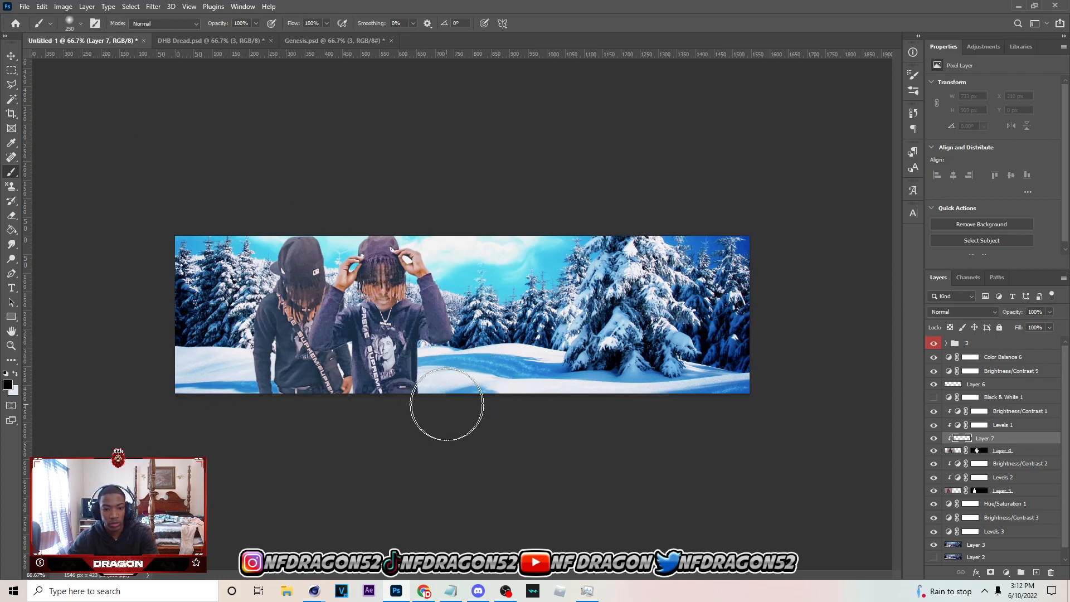
# Paint black shading along the front person's lower edges with a 175 px brush and set the layer's opacity to 77%
pyautogui.click(439, 366)
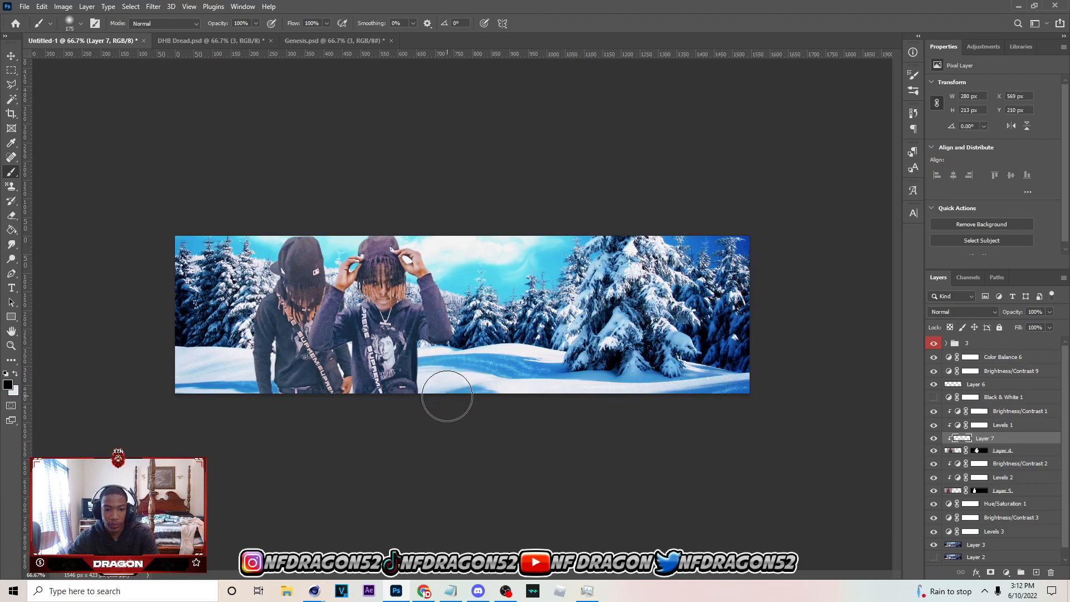
pyautogui.hotkey('ctrl', 'z')
pyautogui.click(332, 376)
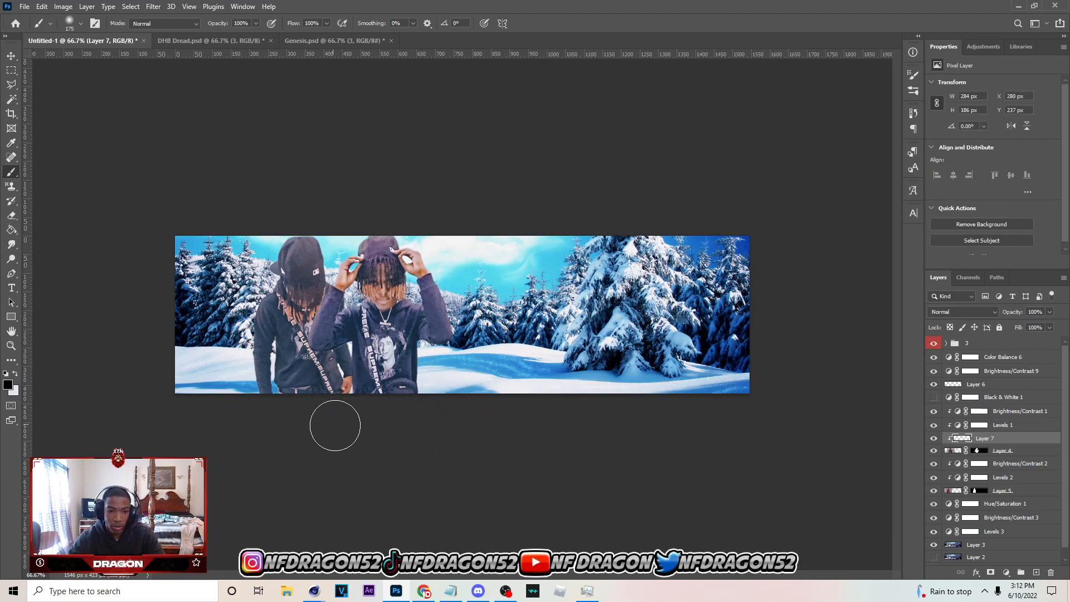
pyautogui.moveTo(354, 417)
pyautogui.mouseDown()
pyautogui.moveTo(325, 379)
pyautogui.moveTo(301, 375)
pyautogui.moveTo(324, 383)
pyautogui.moveTo(443, 366)
pyautogui.moveTo(446, 415)
pyautogui.moveTo(435, 424)
pyautogui.moveTo(473, 377)
pyautogui.moveTo(472, 303)
pyautogui.moveTo(478, 353)
pyautogui.moveTo(336, 371)
pyautogui.moveTo(278, 318)
pyautogui.moveTo(322, 379)
pyautogui.moveTo(320, 406)
pyautogui.mouseUp()
pyautogui.moveTo(1049, 311)
pyautogui.mouseDown()
pyautogui.moveTo(1047, 329)
pyautogui.moveTo(1028, 328)
pyautogui.moveTo(1037, 325)
pyautogui.mouseUp()
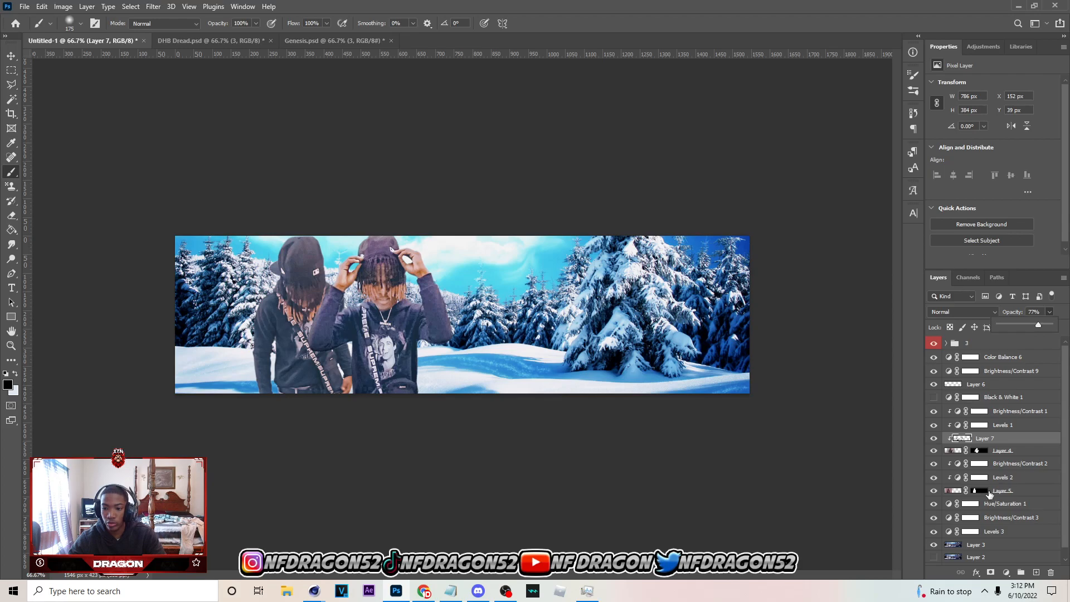
# On a new layer clipped to Layer 5, paint black shading over the rear person and set its opacity to 59%
pyautogui.click(997, 493)
pyautogui.click(1036, 573)
pyautogui.moveTo(381, 355)
pyautogui.mouseDown()
pyautogui.moveTo(368, 406)
pyautogui.moveTo(380, 333)
pyautogui.moveTo(360, 312)
pyautogui.moveTo(360, 290)
pyautogui.moveTo(370, 437)
pyautogui.moveTo(249, 408)
pyautogui.moveTo(222, 387)
pyautogui.moveTo(266, 418)
pyautogui.moveTo(237, 367)
pyautogui.moveTo(253, 422)
pyautogui.mouseUp()
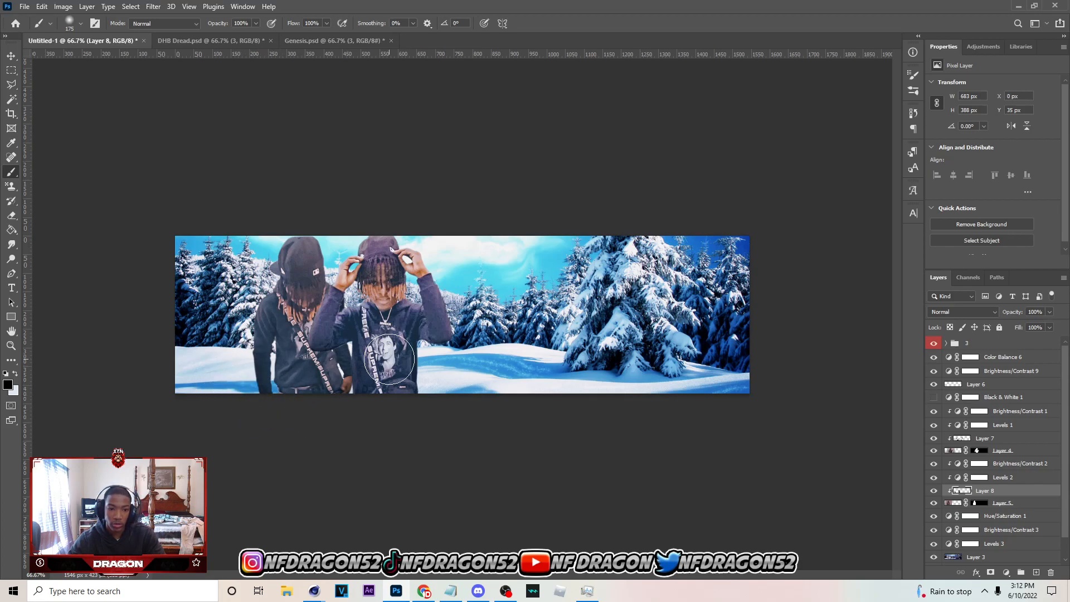
pyautogui.moveTo(368, 287)
pyautogui.mouseDown()
pyautogui.moveTo(383, 378)
pyautogui.moveTo(203, 353)
pyautogui.moveTo(229, 362)
pyautogui.mouseUp()
pyautogui.click(1050, 312)
pyautogui.moveTo(1052, 325); pyautogui.dragTo(1021, 327)
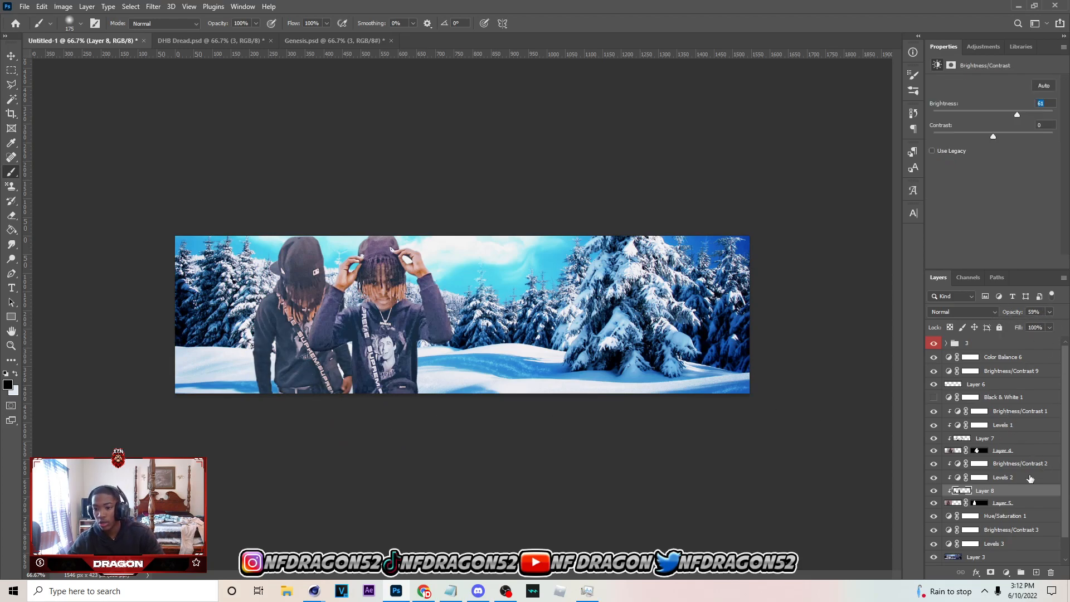
# Create a blank layer above Brightness/Contrast 1 and reduce the soft brush to 100 px with a pale foreground colour
pyautogui.click(1011, 411)
pyautogui.click(1035, 572)
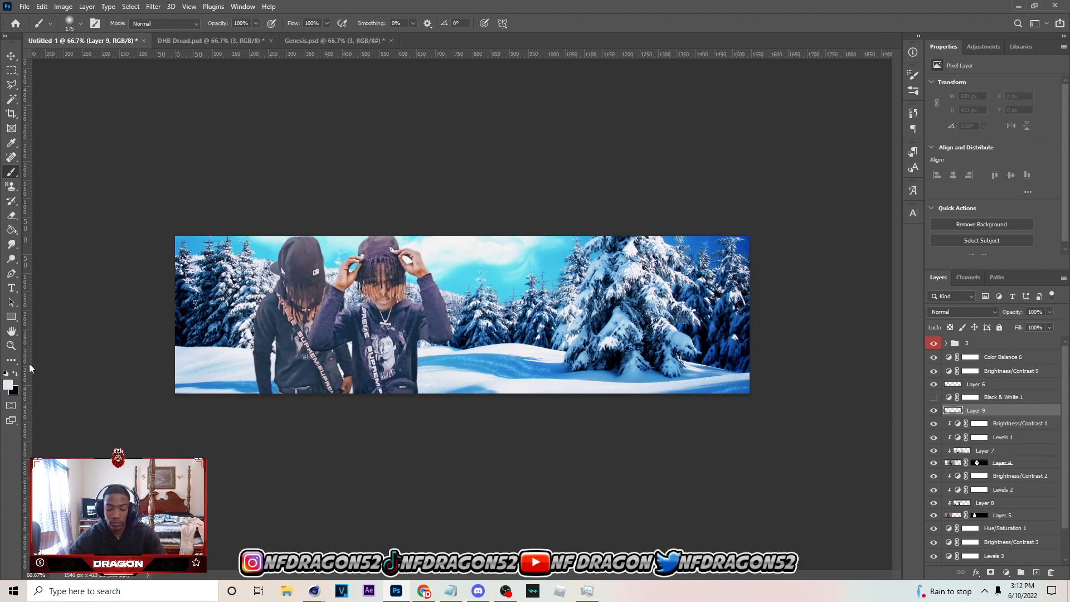
pyautogui.press('[')
pyautogui.press('[')
pyautogui.press('[')
pyautogui.press('[')
# Paint soft pale glow spots beside both people's heads and above their shoulders on the new layer
pyautogui.click(267, 285)
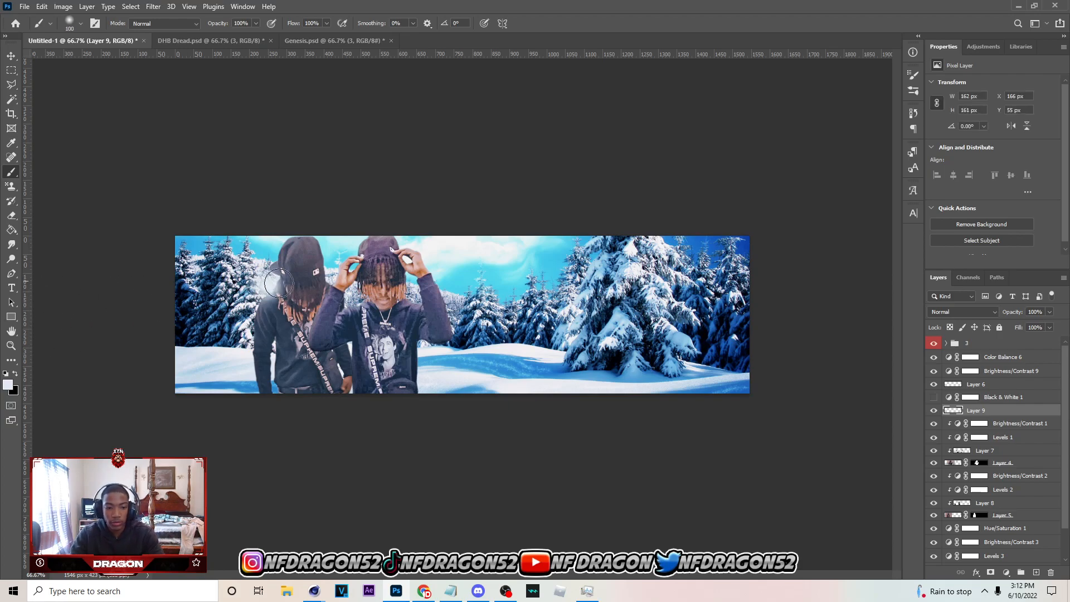
pyautogui.hotkey('ctrl', 'z')
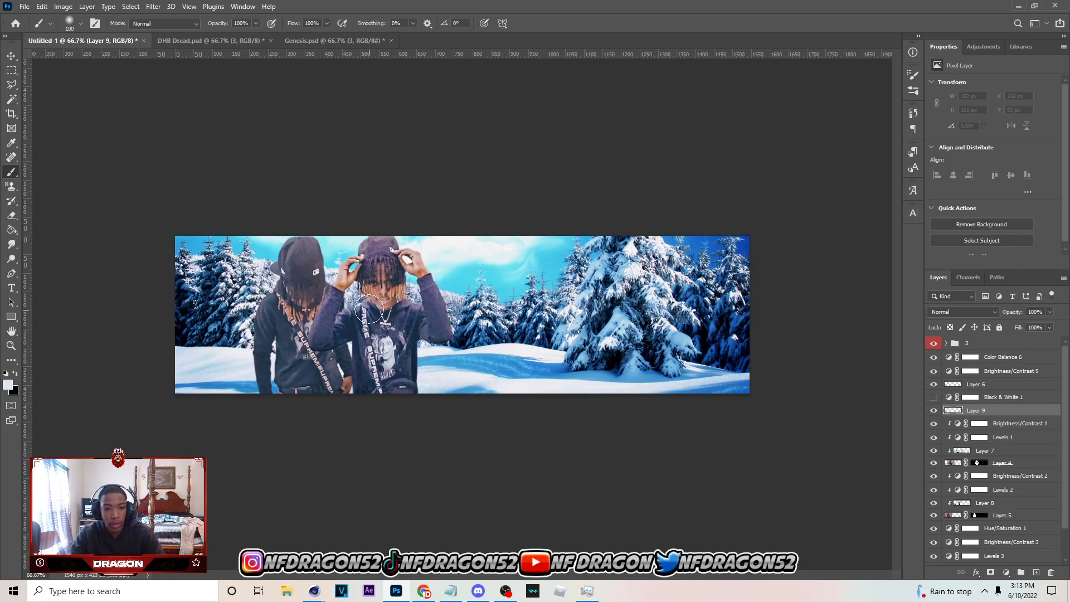
pyautogui.click(354, 299)
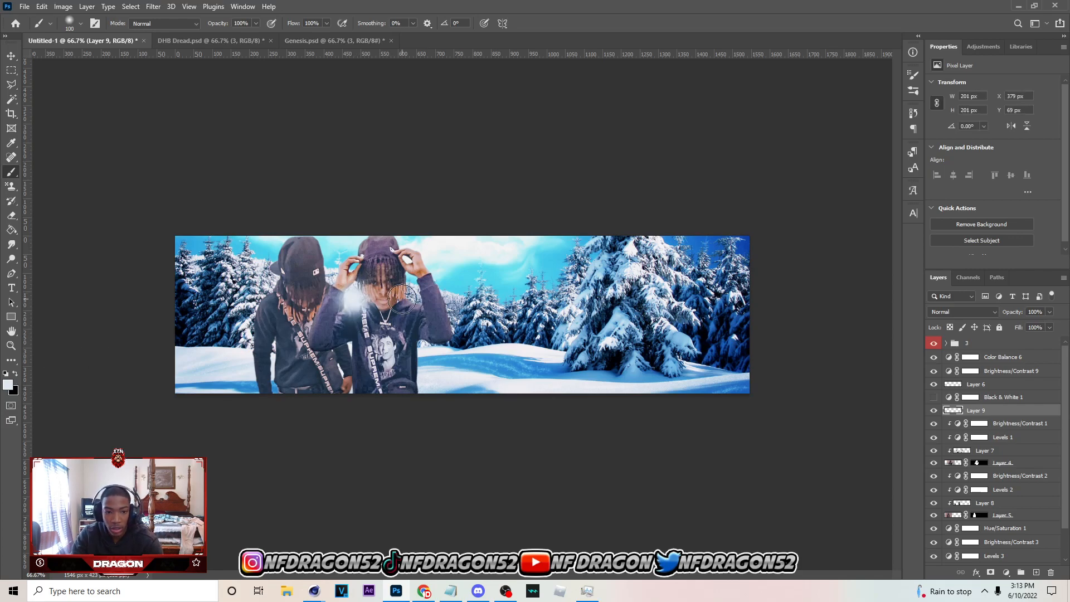
pyautogui.click(415, 295)
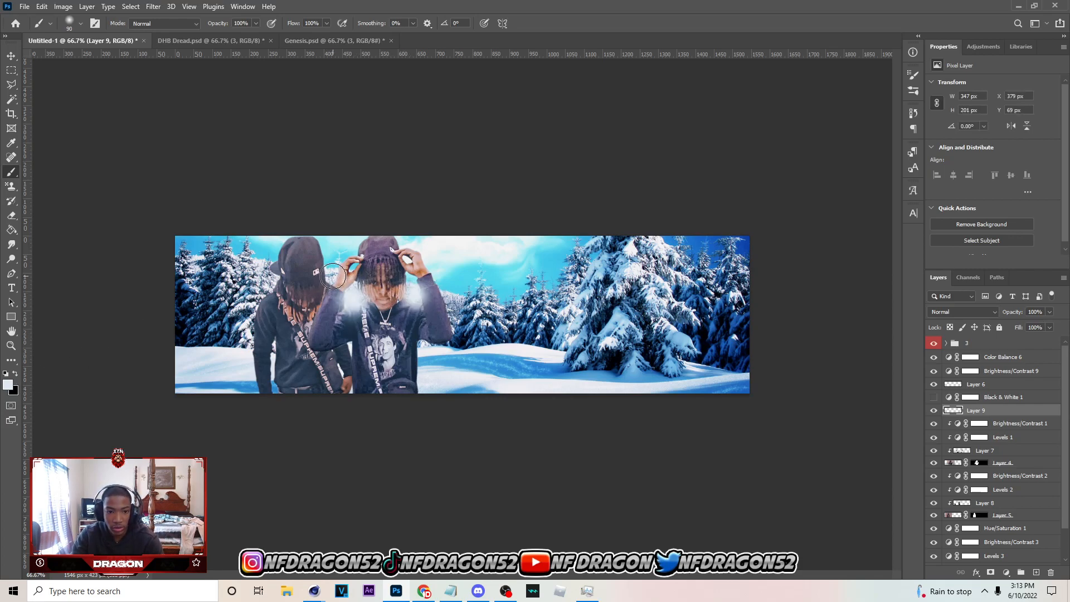
pyautogui.click(333, 276)
pyautogui.click(267, 286)
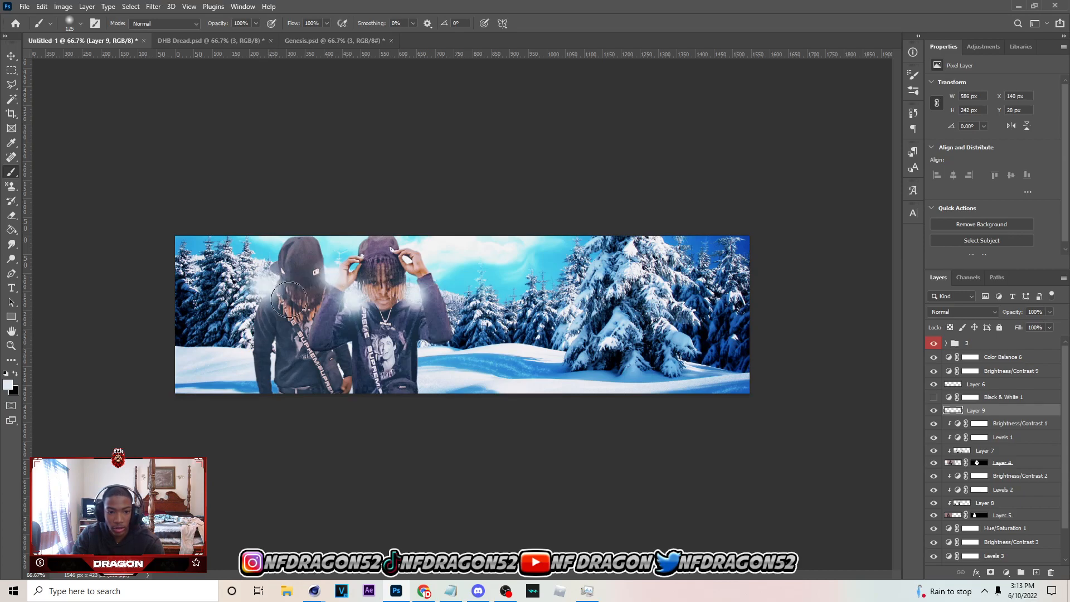
# Change the foreground colour to a whiter tone for the glow brush
pyautogui.click(8, 383)
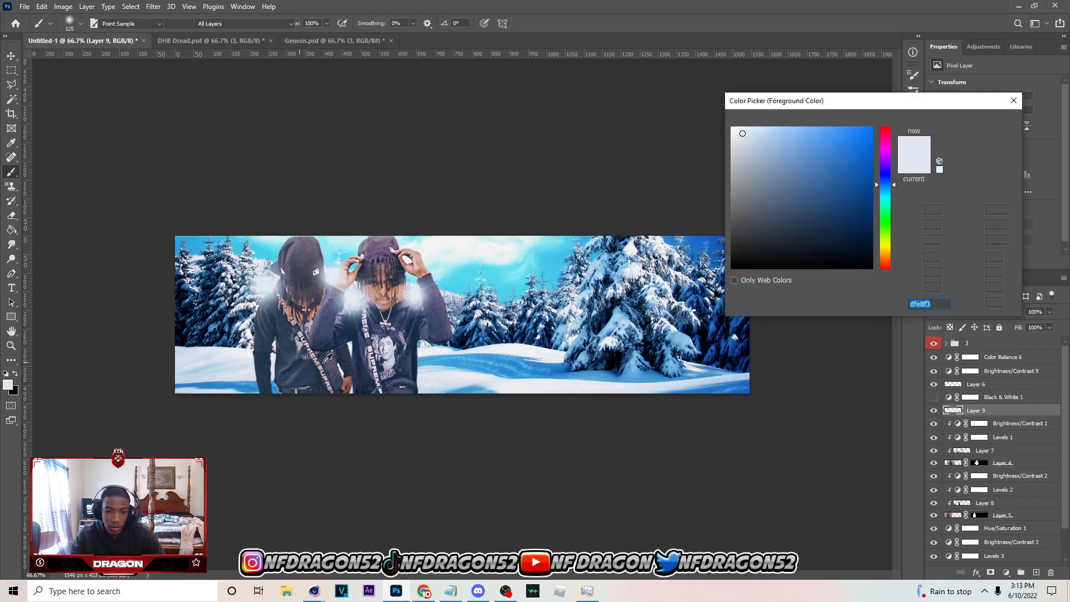
pyautogui.click(995, 122)
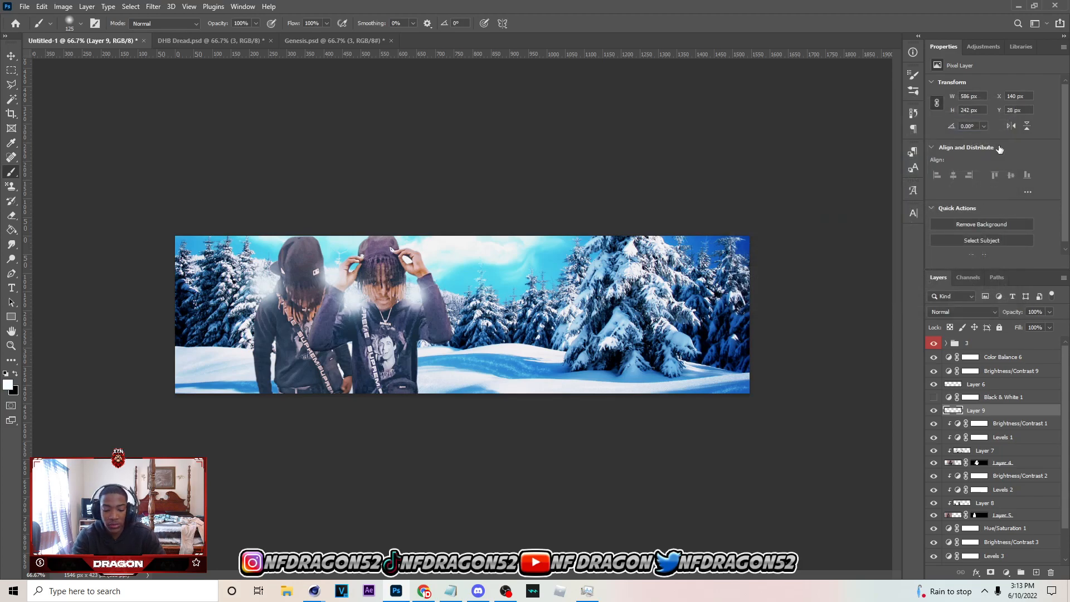
# Raise Layer 9's lightness to +100 with Hue/Saturation, and set the foreground colour to white
pyautogui.hotkey('ctrl', 'u')
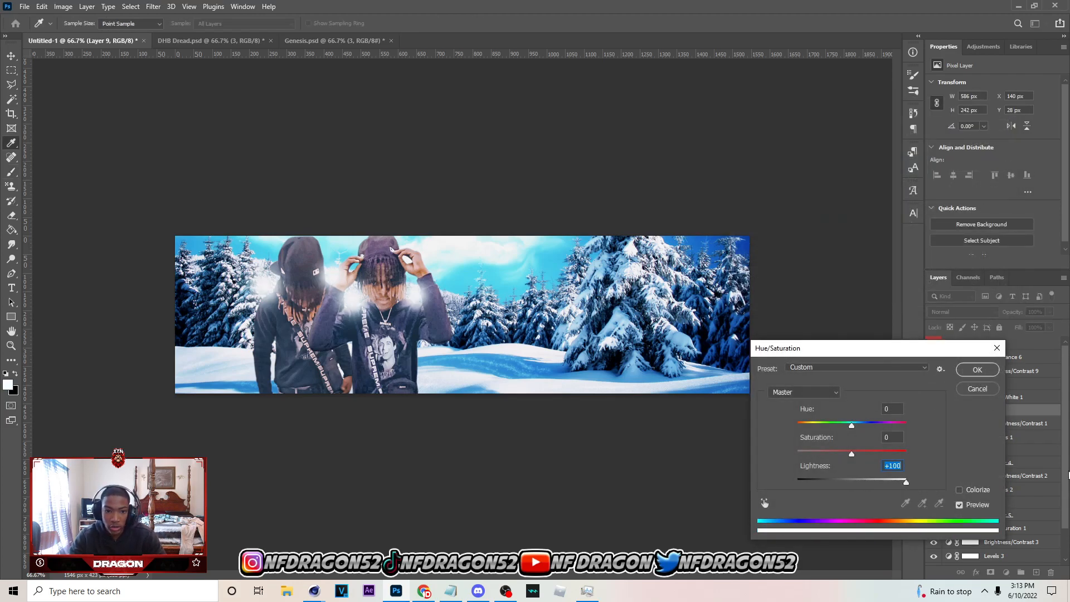
pyautogui.click(990, 370)
pyautogui.click(7, 385)
pyautogui.moveTo(826, 176)
pyautogui.mouseDown()
pyautogui.moveTo(788, 131)
pyautogui.moveTo(731, 126)
pyautogui.mouseUp()
pyautogui.click(990, 123)
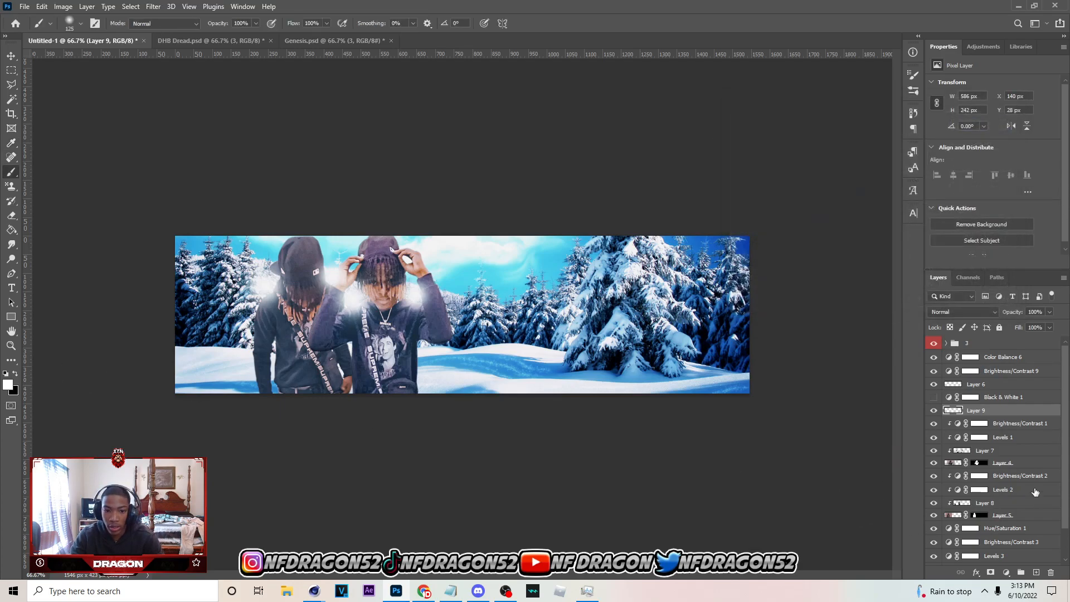
# On a new layer clipped to Layer 4, paint soft white glow over both of the front person's shoulders with a 100 px brush
pyautogui.click(999, 460)
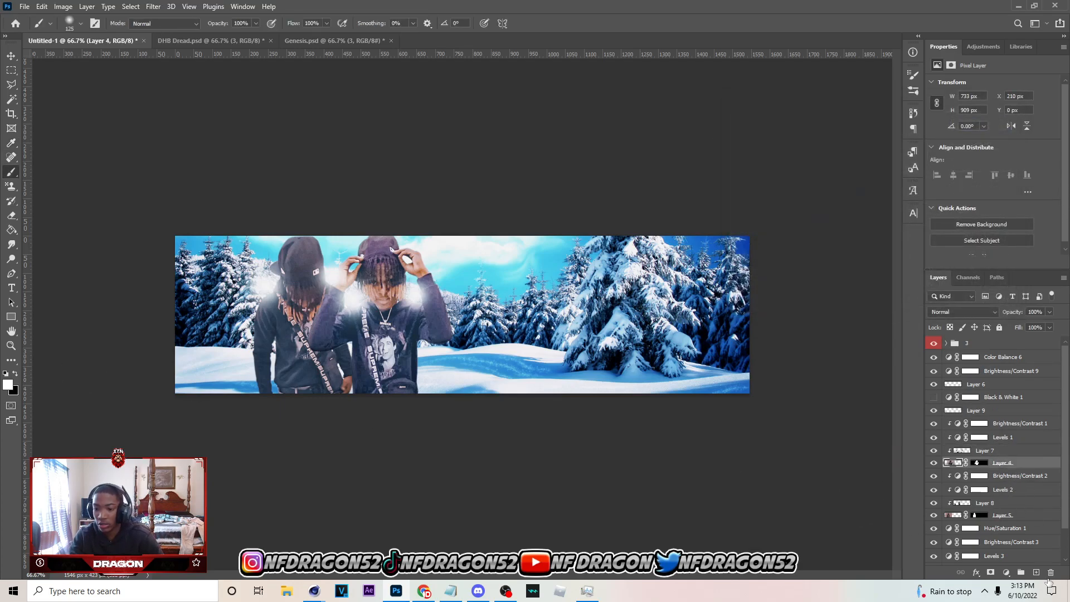
pyautogui.click(1036, 572)
pyautogui.press(']')
pyautogui.click(418, 295)
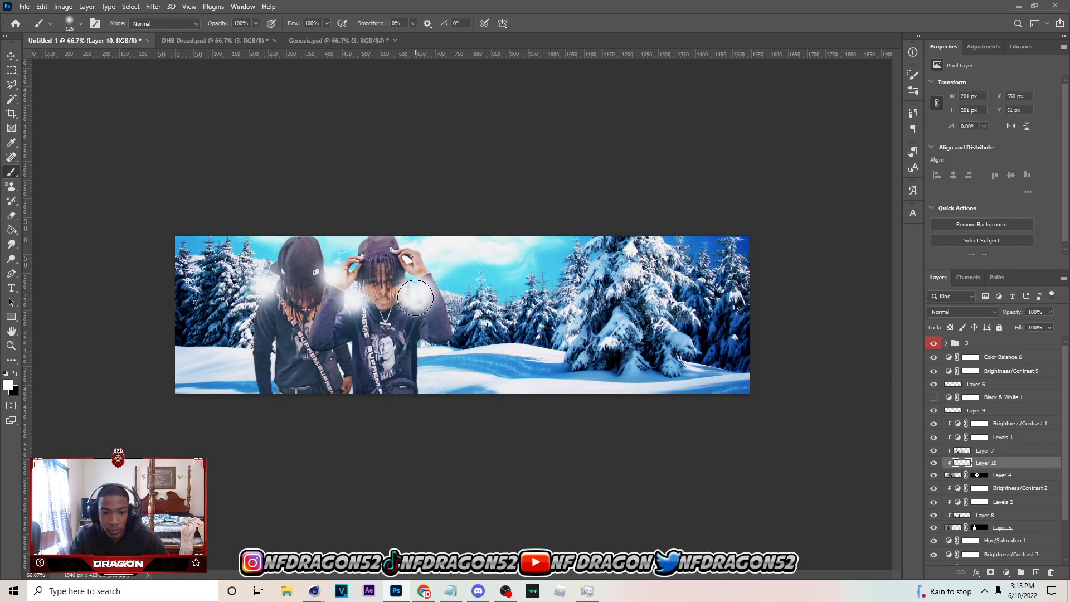
pyautogui.press('[')
pyautogui.press('[')
pyautogui.click(413, 293)
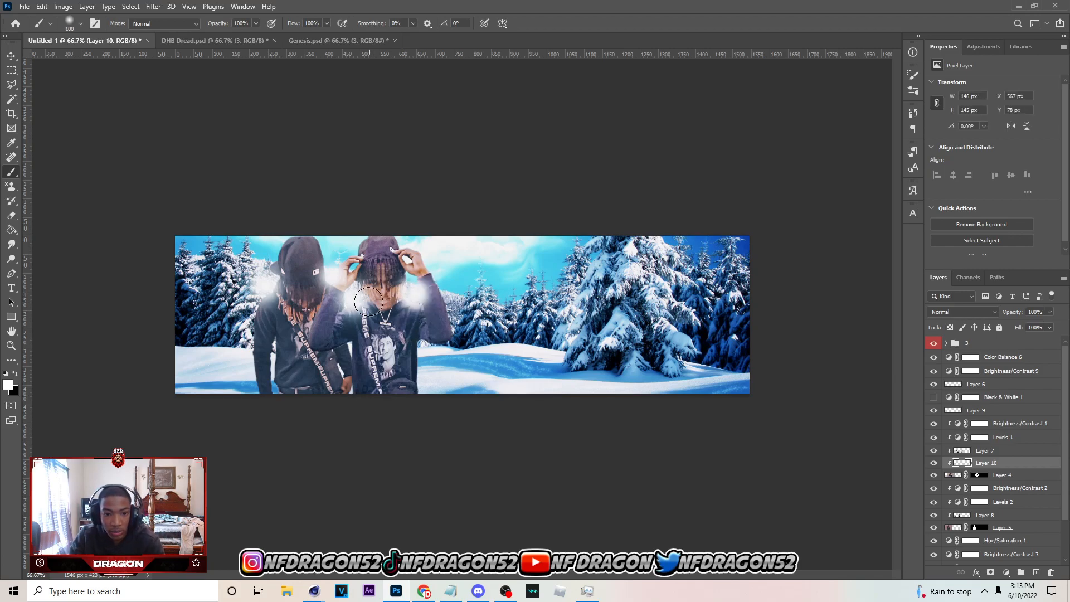
pyautogui.click(352, 300)
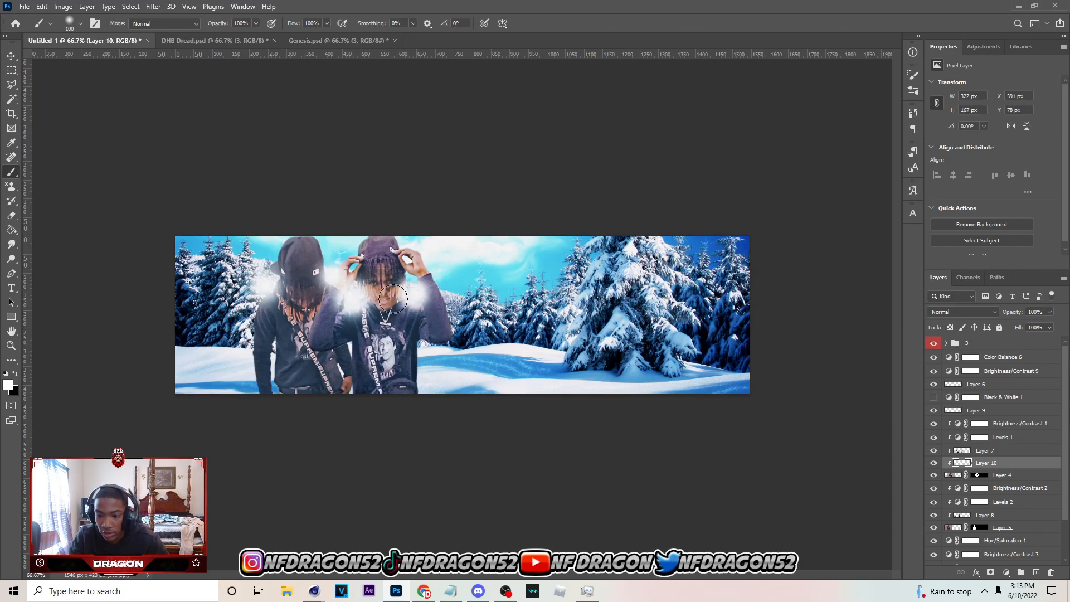
pyautogui.hotkey('ctrl', 'z')
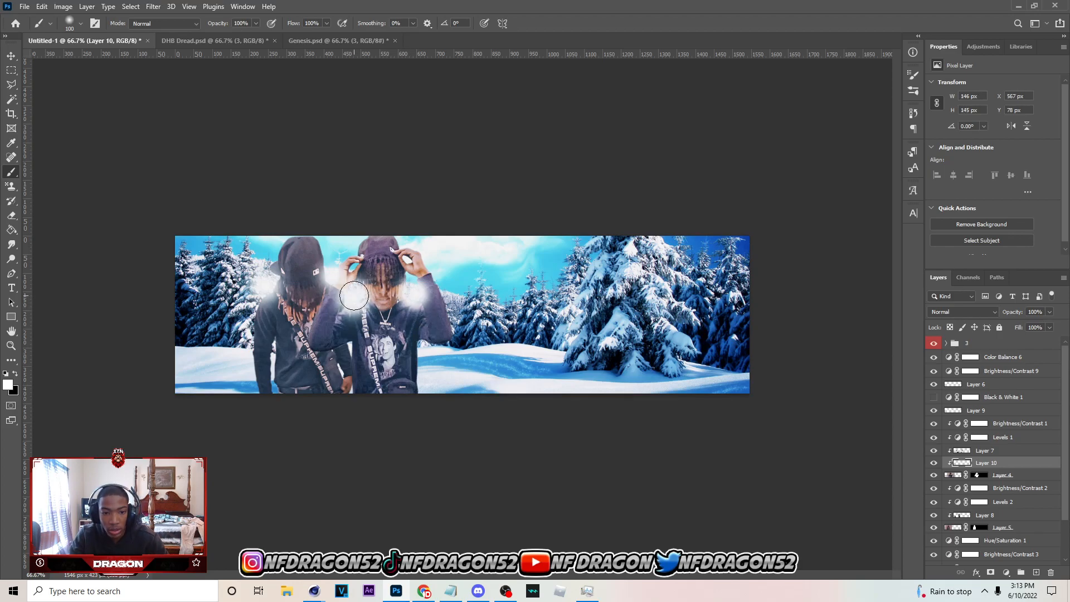
pyautogui.click(357, 301)
# Enlarge the soft brush to 175 px and paint white glow along both sides of the front person's lower torso
pyautogui.press(']')
pyautogui.press(']')
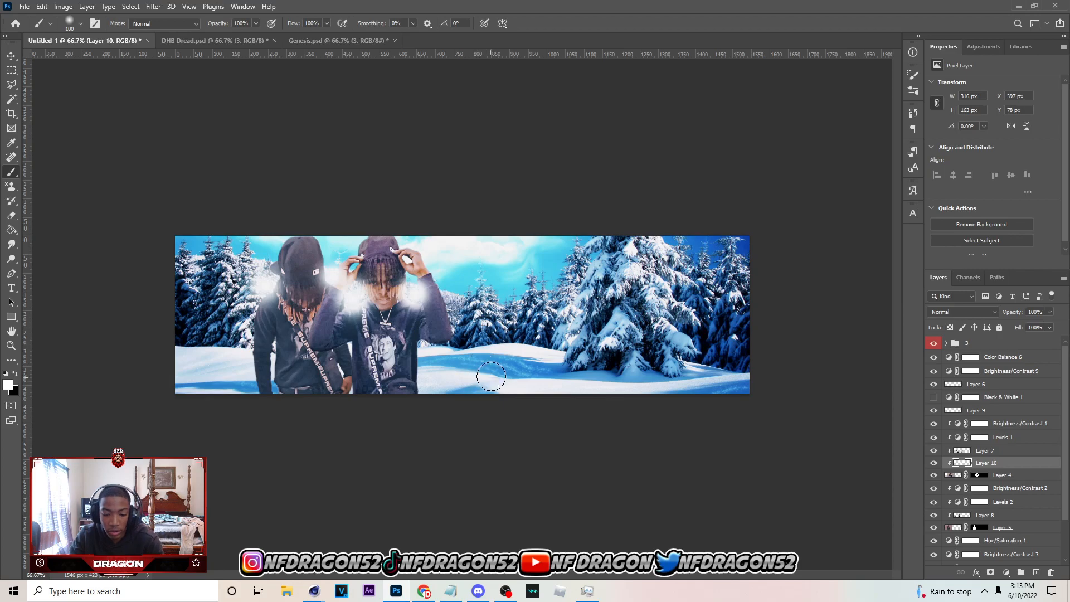
pyautogui.press(']')
pyautogui.click(445, 365)
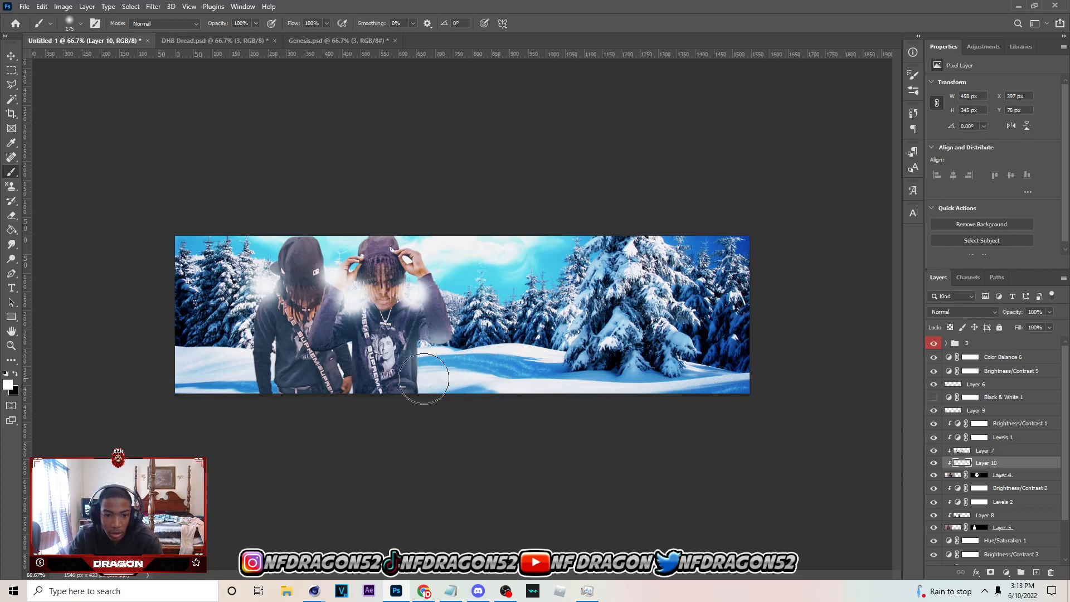
pyautogui.click(335, 367)
pyautogui.press('[')
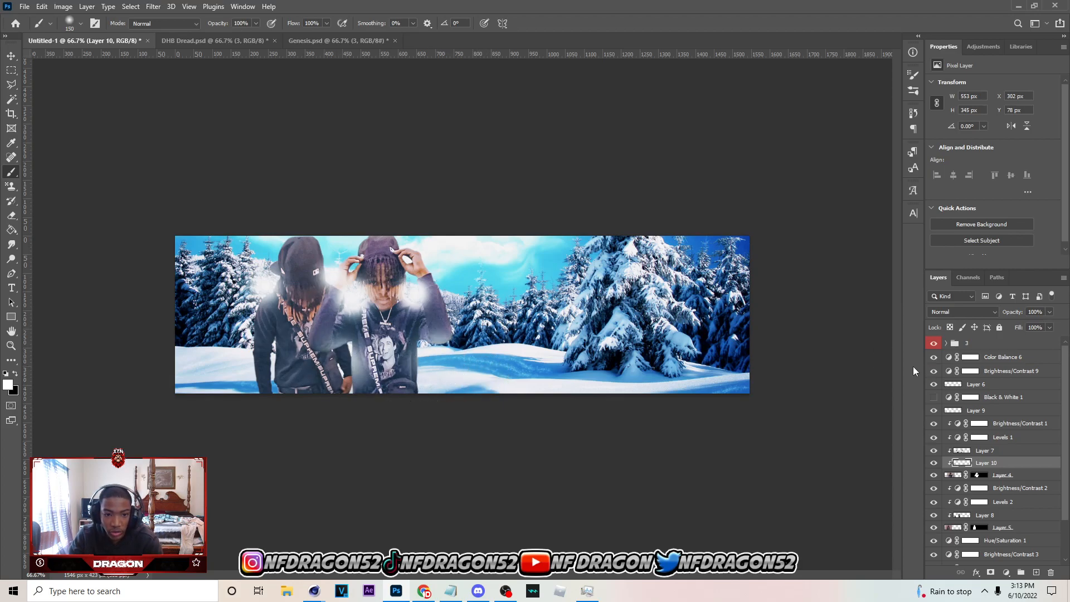
# Set Layer 10's blend mode to Linear Dodge (Add) and its opacity to 39%
pyautogui.click(961, 312)
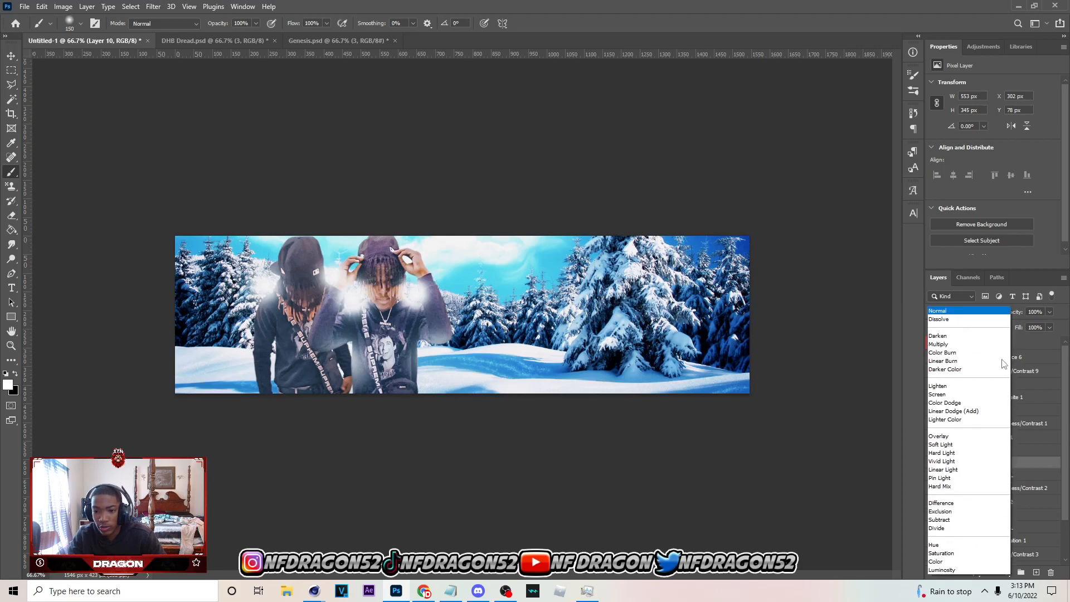
pyautogui.click(959, 411)
pyautogui.click(1050, 312)
pyautogui.moveTo(1054, 324); pyautogui.dragTo(1020, 328)
pyautogui.click(934, 466)
pyautogui.click(934, 466)
# On a new layer clipped to Layer 5, paint white glow with a 150 px brush beside the rear person's head and shoulders
pyautogui.scroll(-1, 1041, 478)
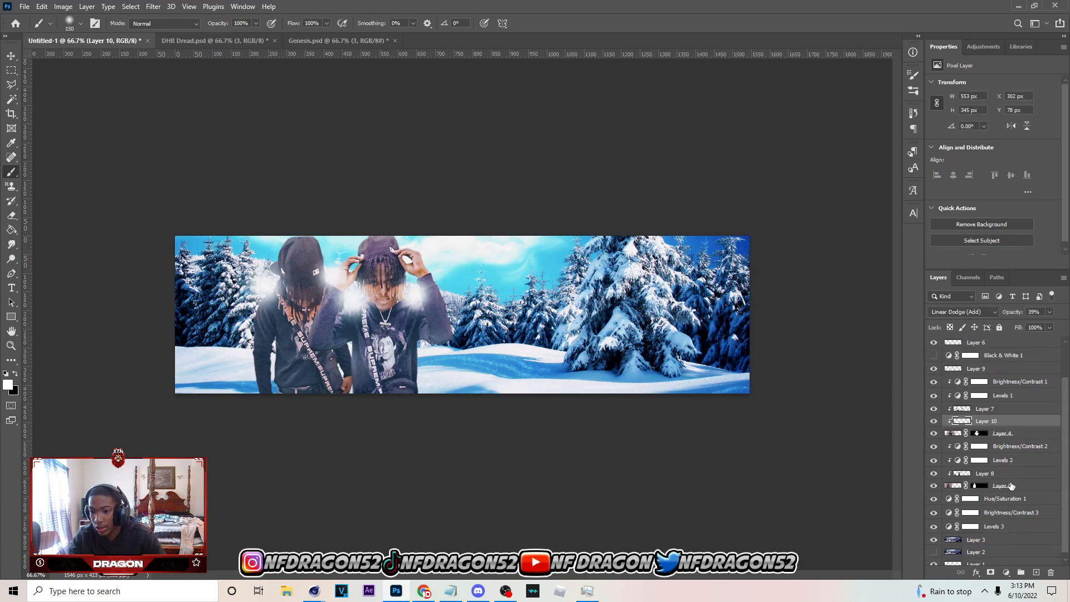
pyautogui.click(1019, 488)
pyautogui.click(1036, 572)
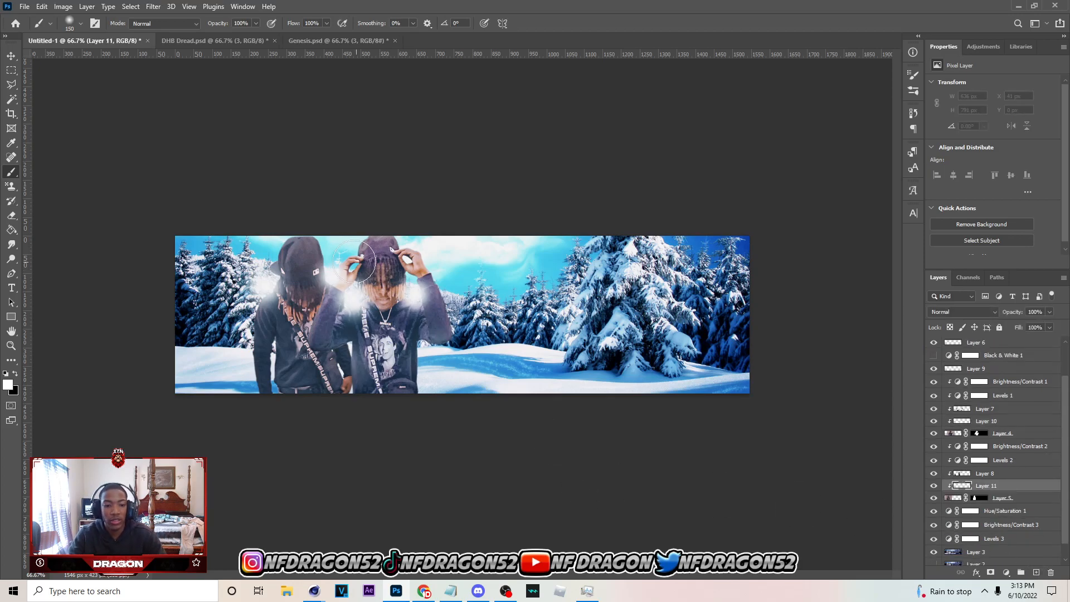
pyautogui.click(345, 268)
pyautogui.click(344, 241)
pyautogui.click(343, 238)
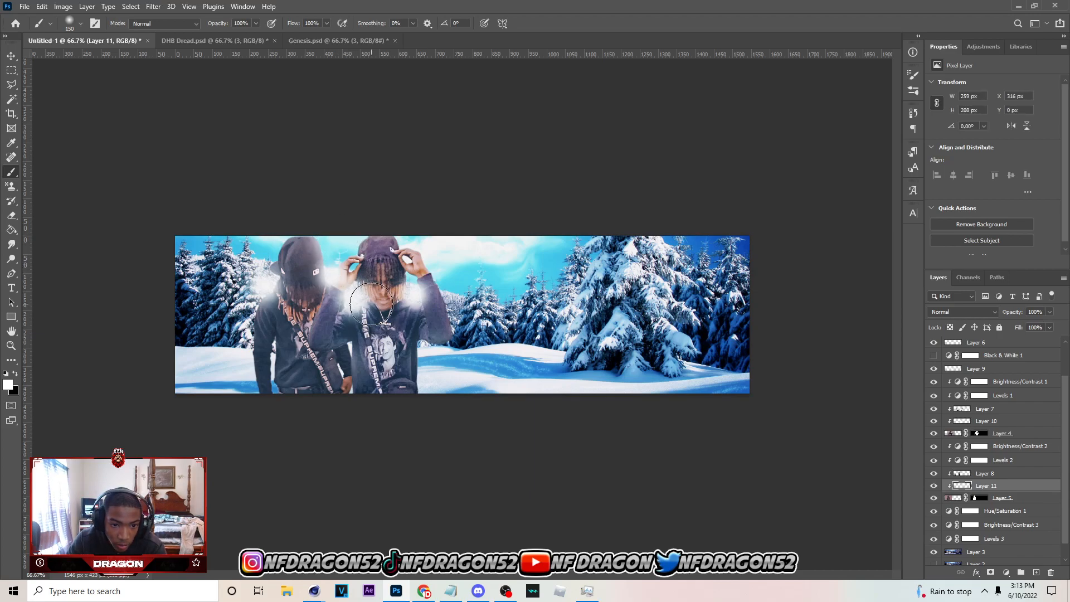
pyautogui.click(371, 341)
pyautogui.click(252, 283)
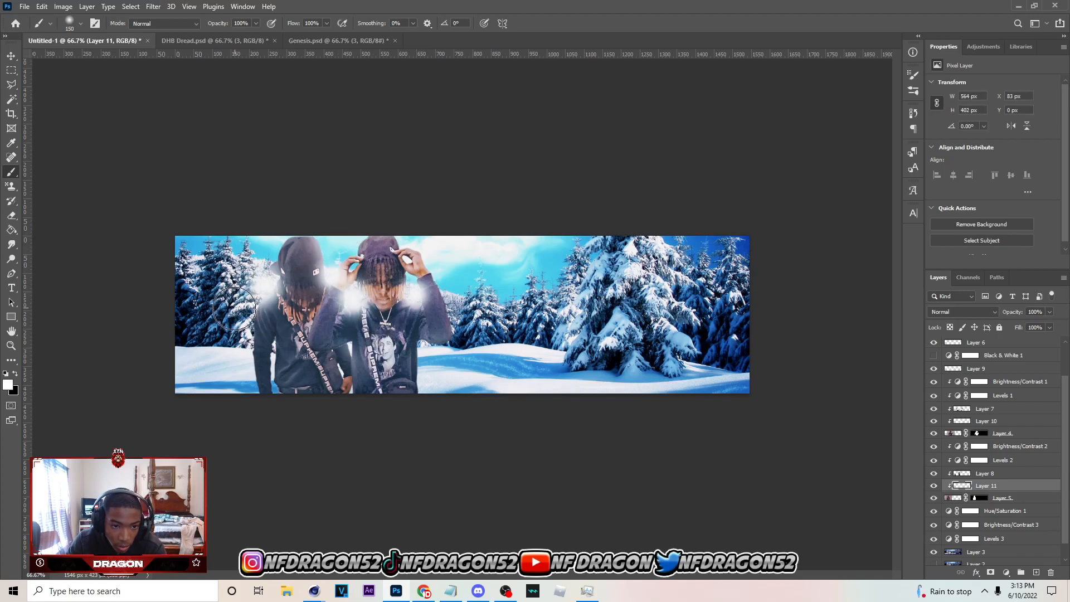
# Extend the white glow down both outer edges of the rear person's body to the banner's bottom
pyautogui.moveTo(231, 323); pyautogui.dragTo(228, 346)
pyautogui.click(258, 247)
pyautogui.click(233, 366)
pyautogui.click(226, 347)
pyautogui.click(374, 341)
pyautogui.click(392, 380)
# Set Layer 11's blend mode to Linear Dodge (Add) and its opacity to 60%
pyautogui.click(972, 311)
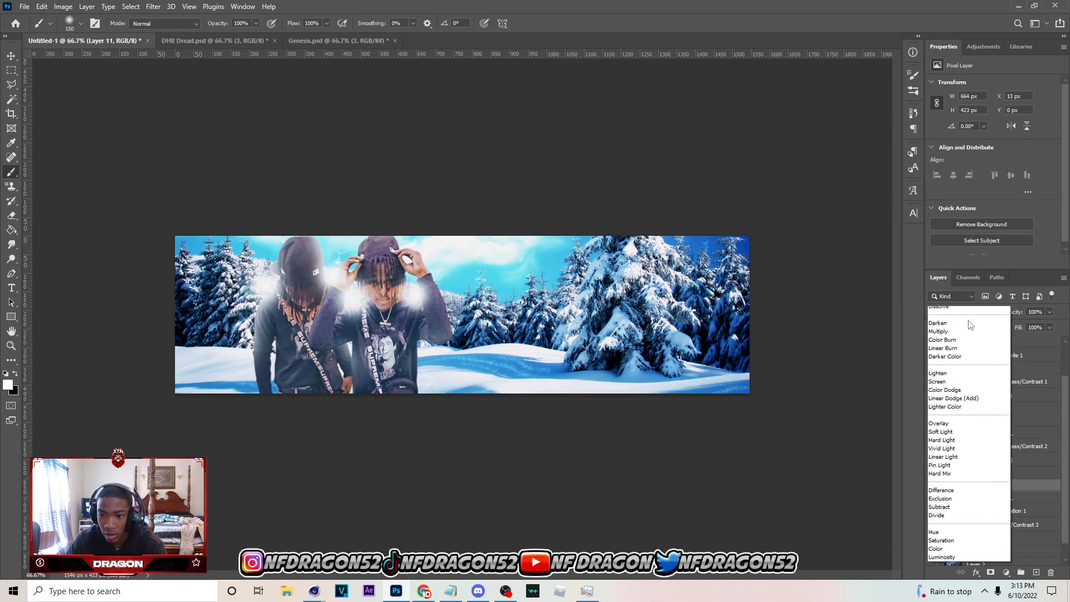
pyautogui.click(975, 406)
pyautogui.click(1049, 312)
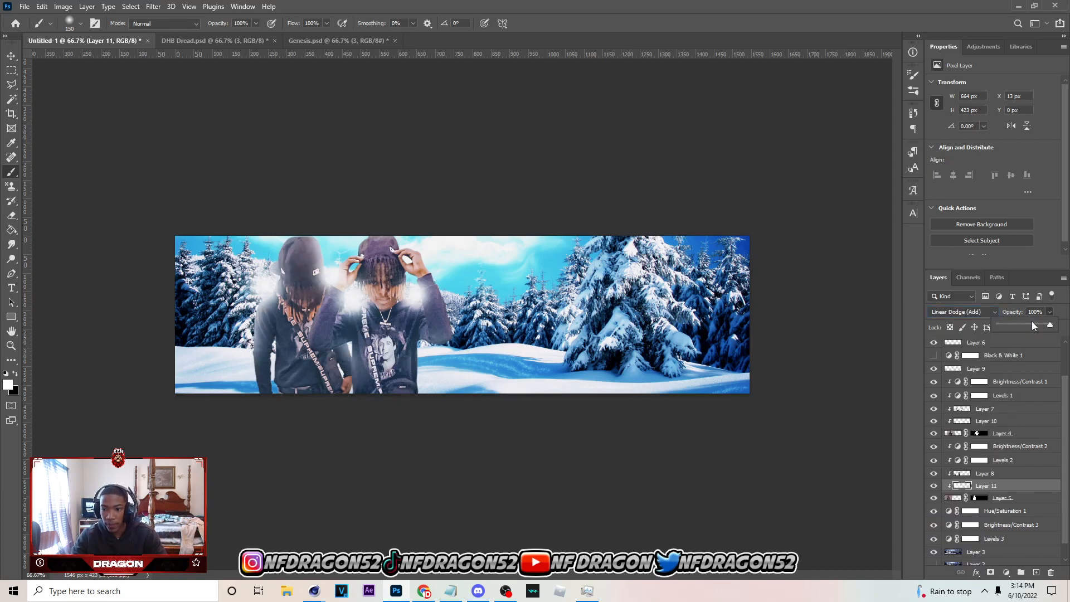
pyautogui.moveTo(1015, 326); pyautogui.dragTo(1033, 325)
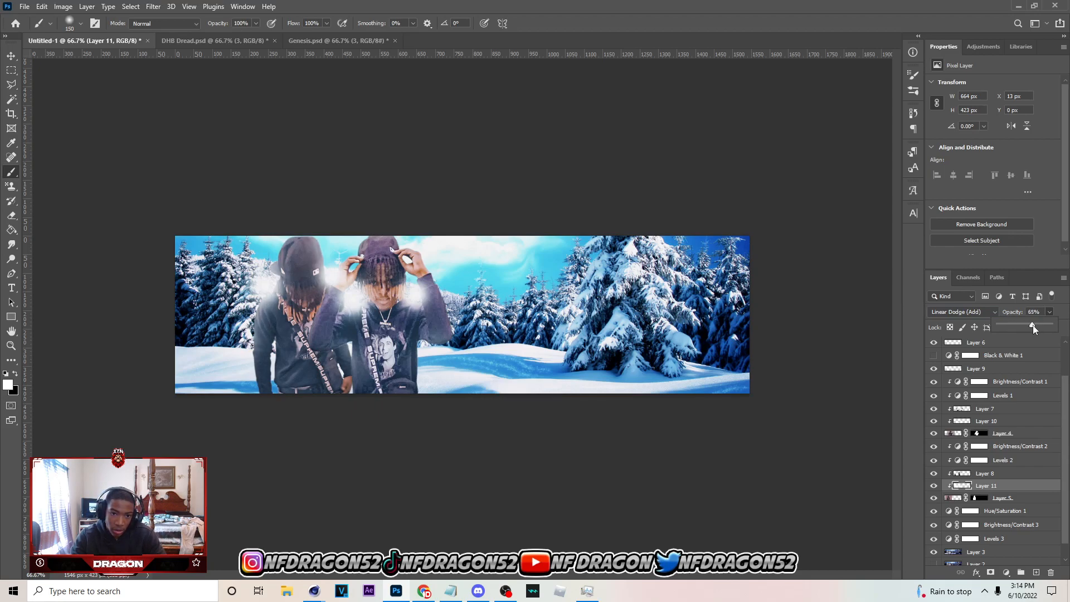
# On a new layer above Hue/Saturation 1, paint a large soft white glow behind both people and set its opacity to 77%
pyautogui.click(992, 510)
pyautogui.click(1036, 573)
pyautogui.press('b')
pyautogui.press('x')
pyautogui.press(']')
pyautogui.press(']')
pyautogui.press(']')
pyautogui.click(354, 349)
pyautogui.press('[')
pyautogui.press('[')
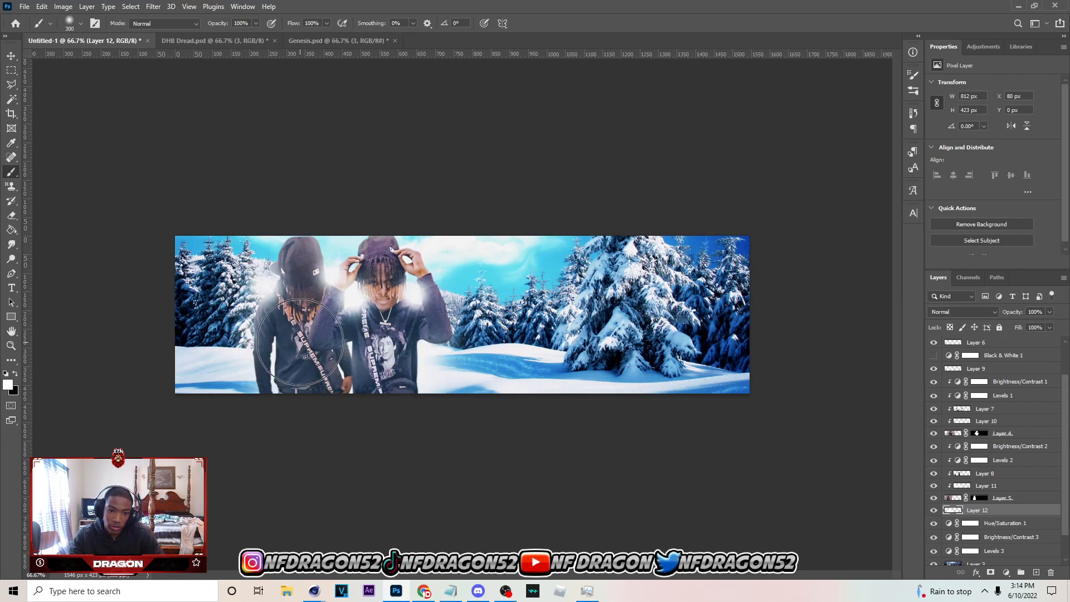
pyautogui.moveTo(1034, 323); pyautogui.dragTo(1039, 323)
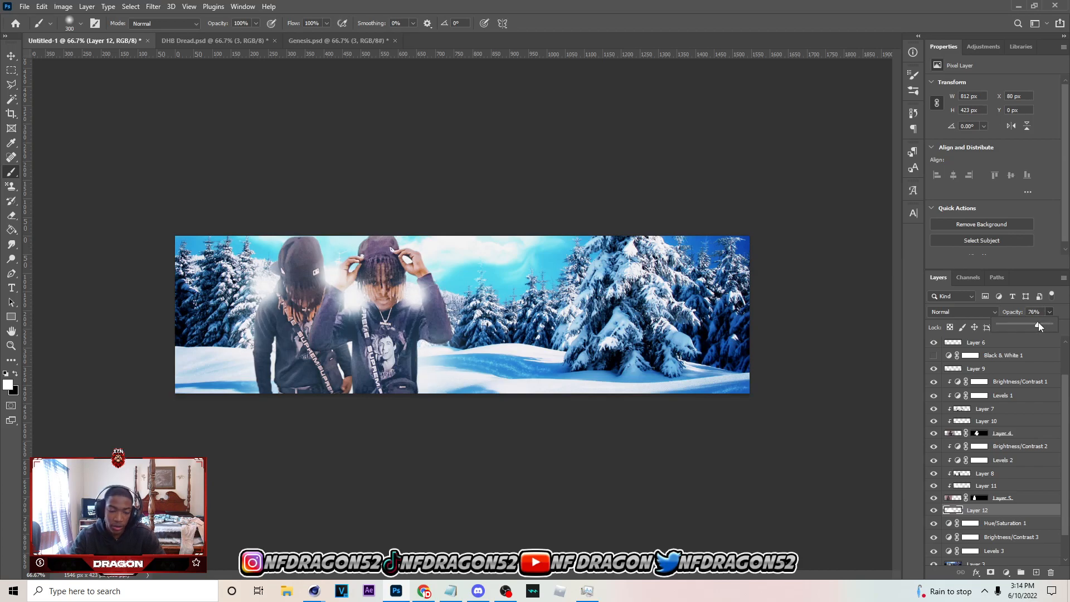
# Save the document as a Photoshop file named DHG Banner in the Thumb PSDS folder
pyautogui.hotkey('ctrl', 's')
pyautogui.scroll(-10, 76, 264)
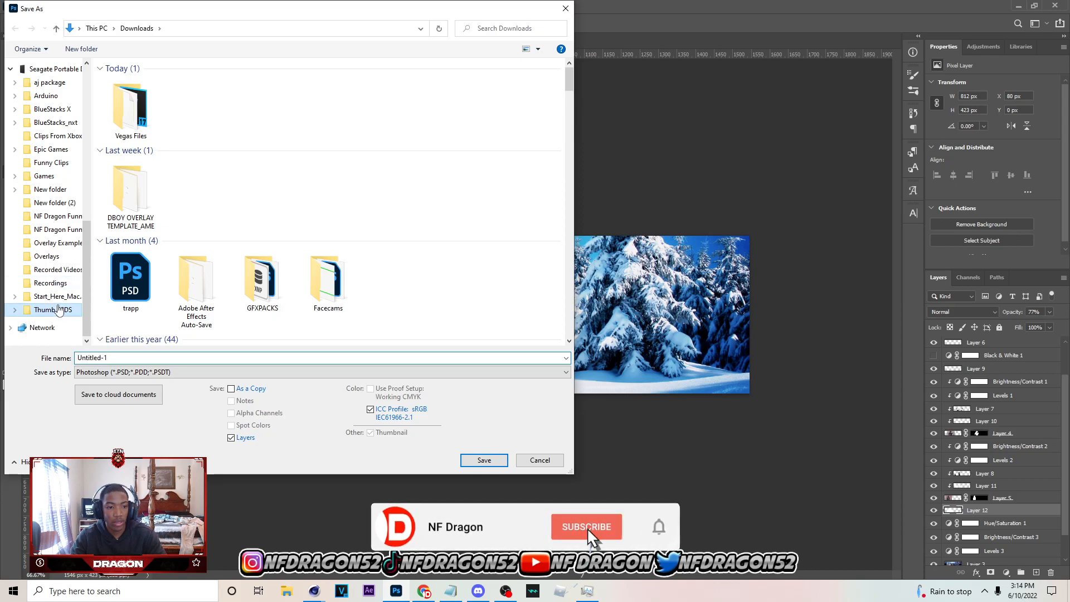
pyautogui.click(53, 309)
pyautogui.write('DHB Banner')
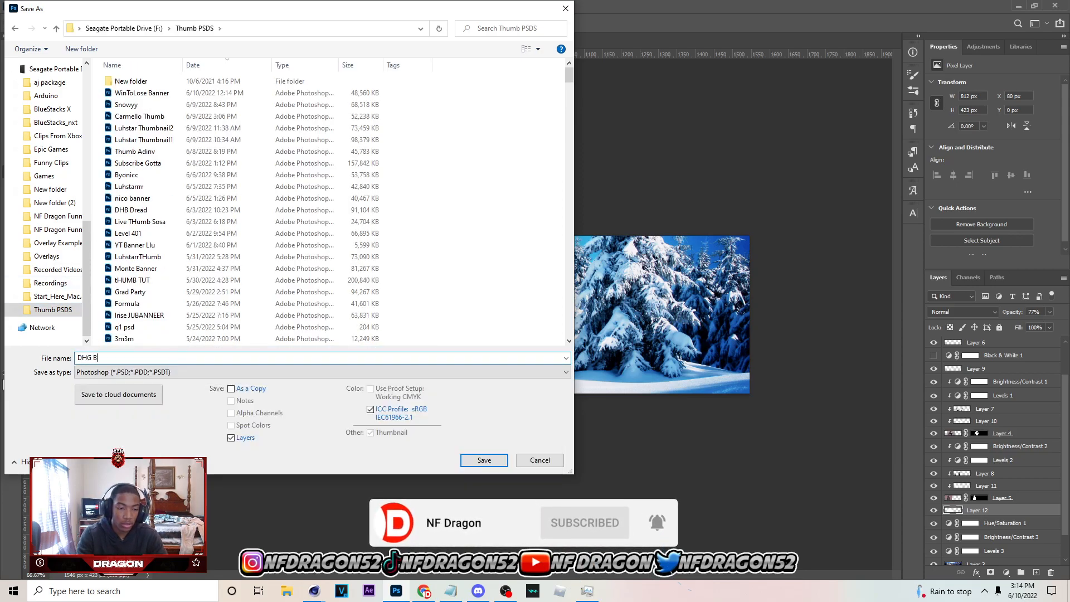
pyautogui.press('Return')
pyautogui.click(659, 170)
# Select all layers from Layer 9 down to Layer 12 and move both people about 27 px to the right
pyautogui.press('v')
pyautogui.click(310, 138)
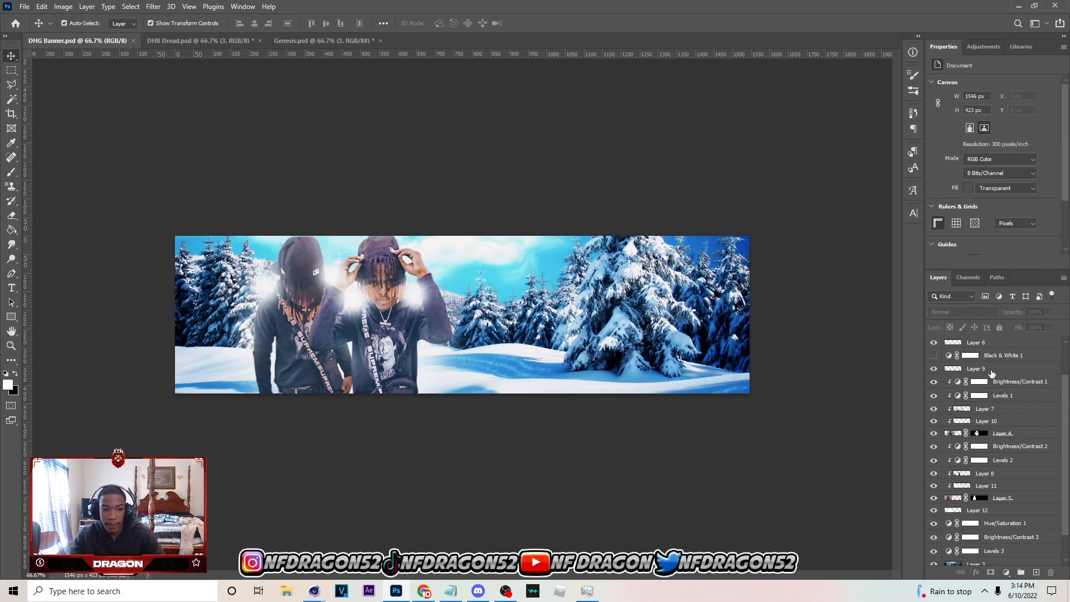
pyautogui.click(976, 369)
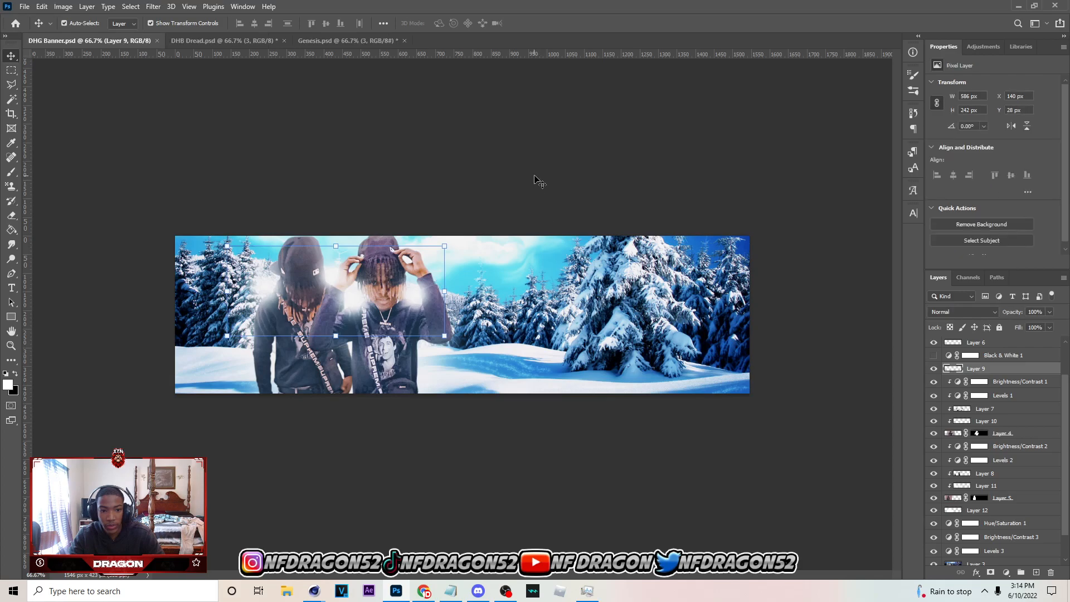
pyautogui.scroll(-1, 1008, 403)
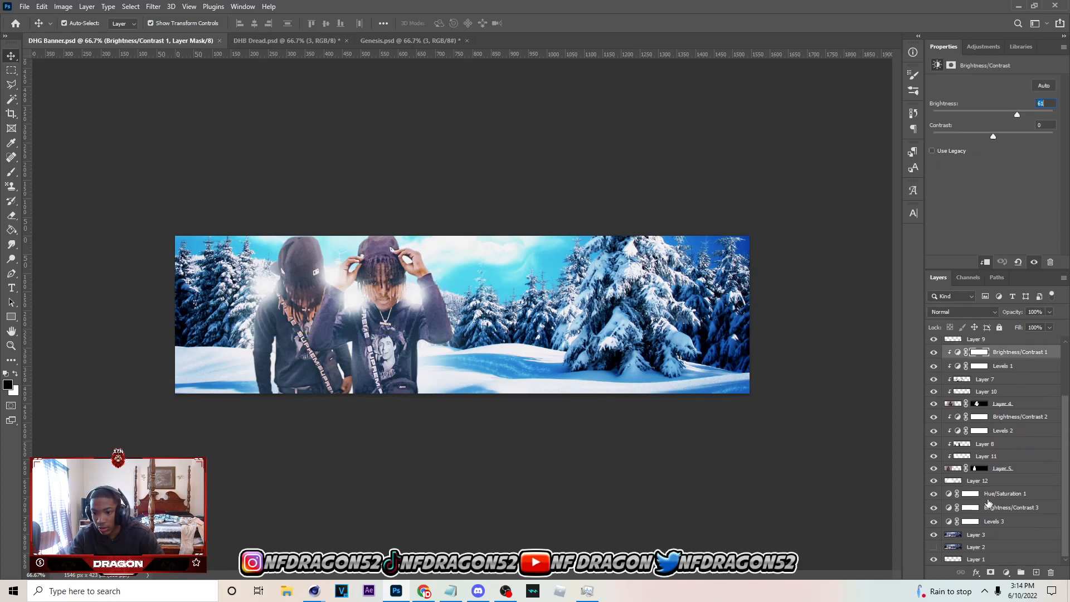
pyautogui.keyDown('shift'); pyautogui.click(995, 480); pyautogui.keyUp('shift')
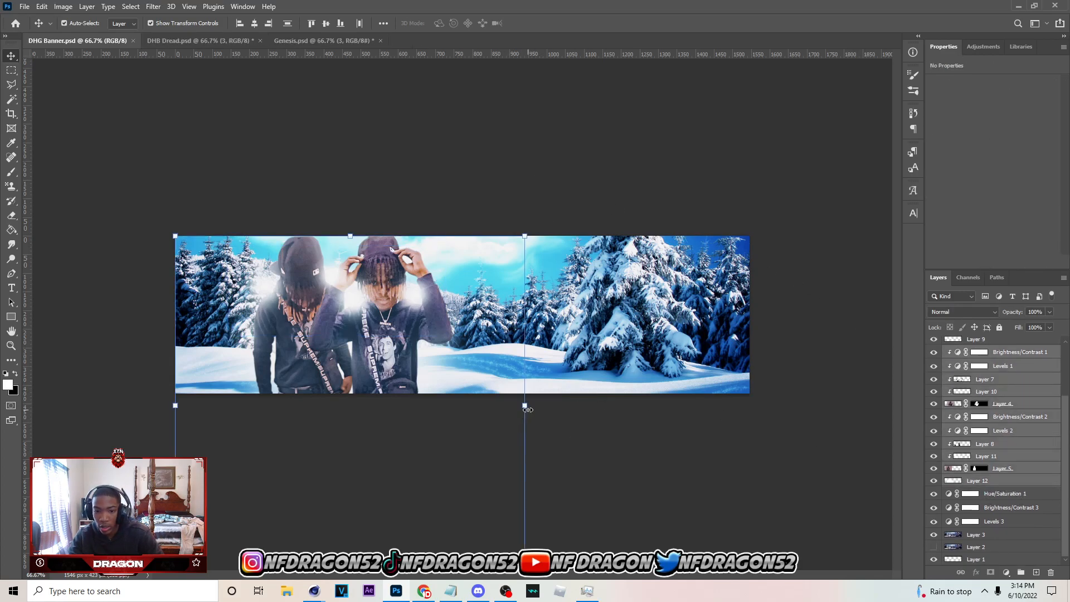
pyautogui.hotkey('ctrl', 't')
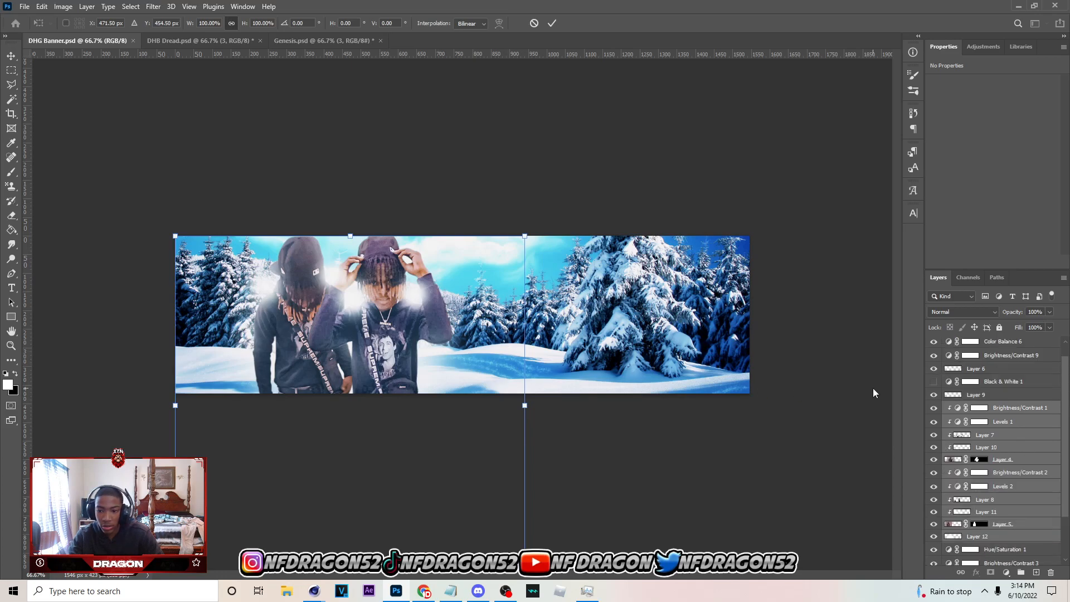
pyautogui.press('Return')
pyautogui.click(934, 395)
pyautogui.click(934, 395)
pyautogui.keyDown('shift'); pyautogui.click(982, 398); pyautogui.keyUp('shift')
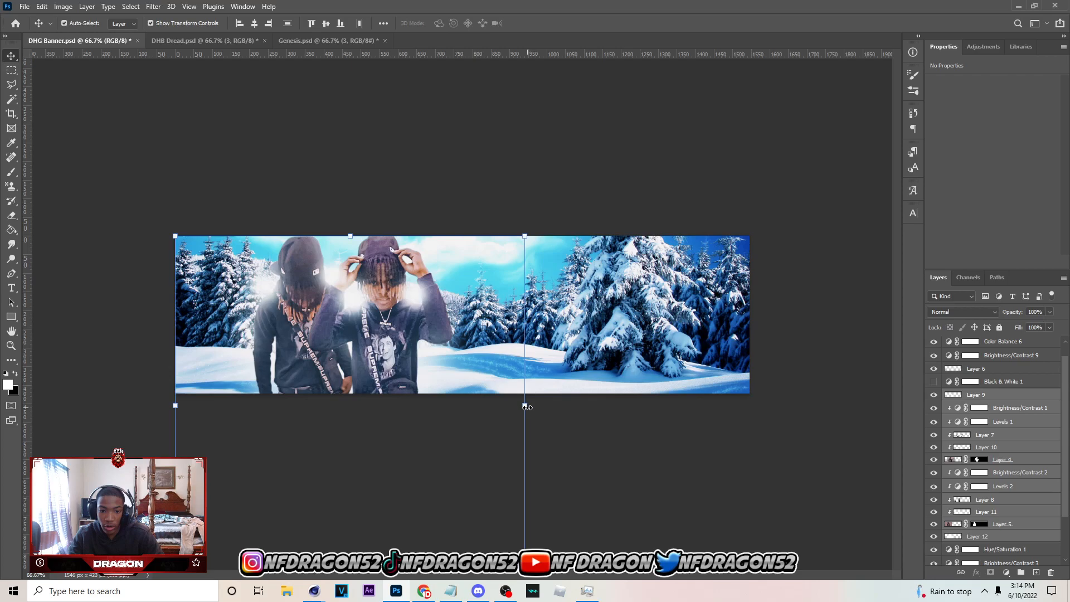
pyautogui.moveTo(454, 409); pyautogui.dragTo(469, 409)
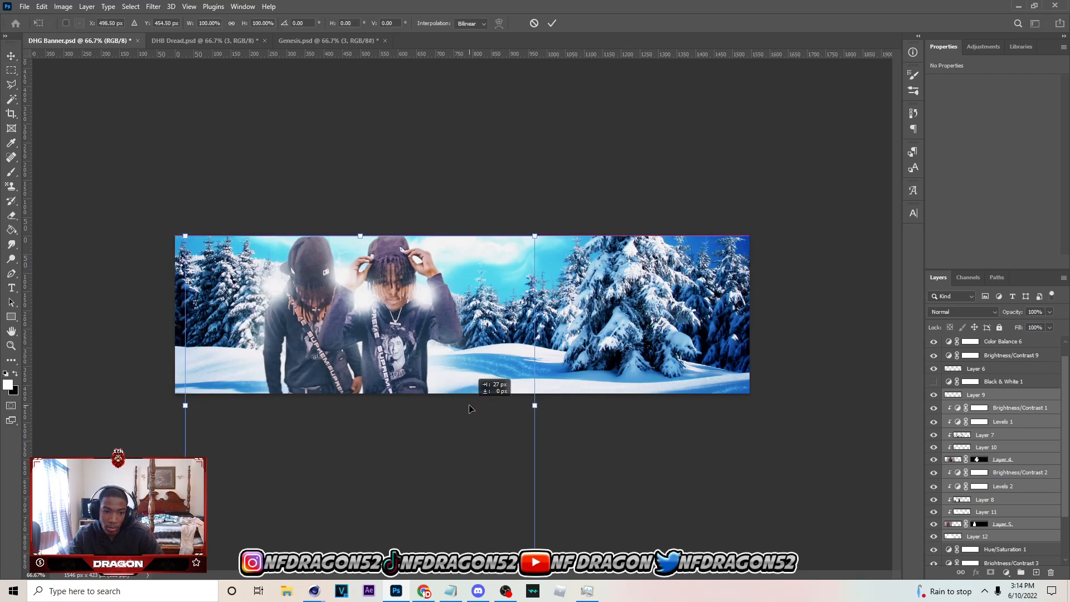
pyautogui.click(552, 23)
pyautogui.click(612, 88)
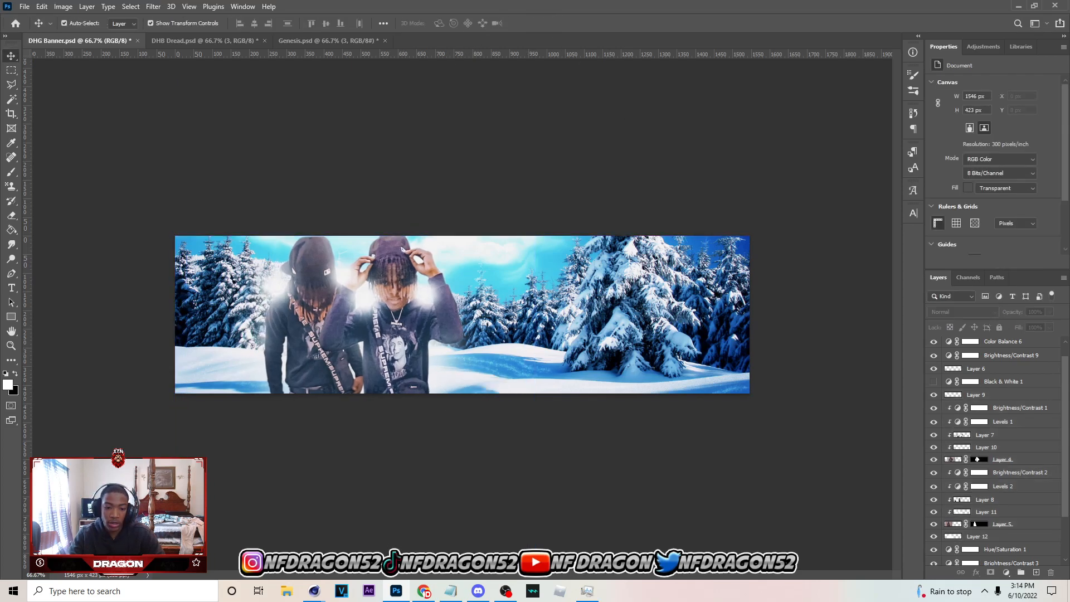
# Switch to Chrome and copy the full-body photo of the person in the black cap from the Instagram chat
pyautogui.click(424, 591)
pyautogui.click(843, 376)
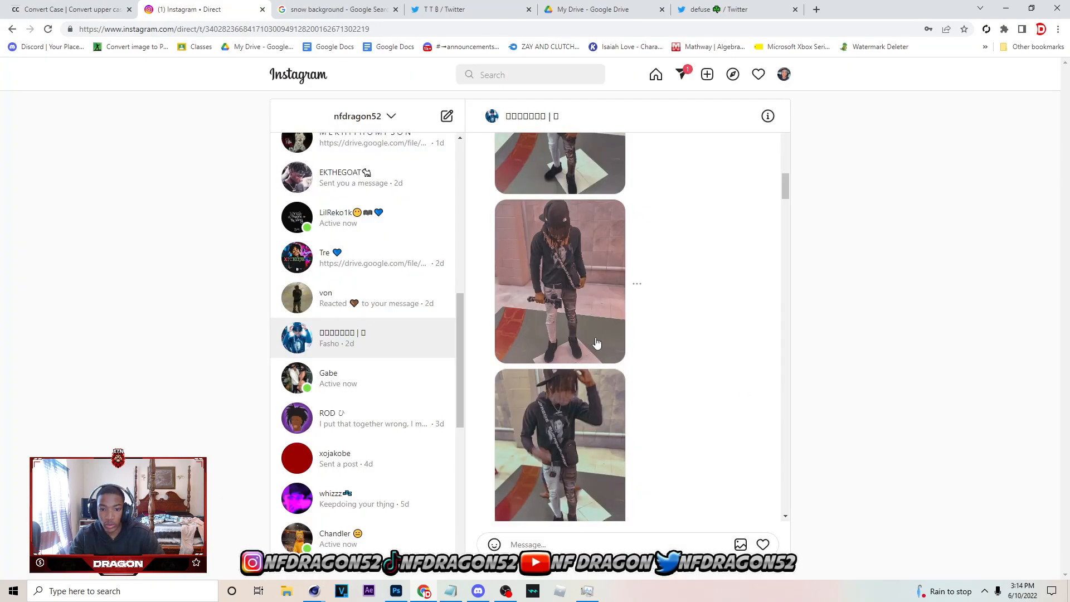
pyautogui.click(613, 347)
pyautogui.rightClick(536, 290)
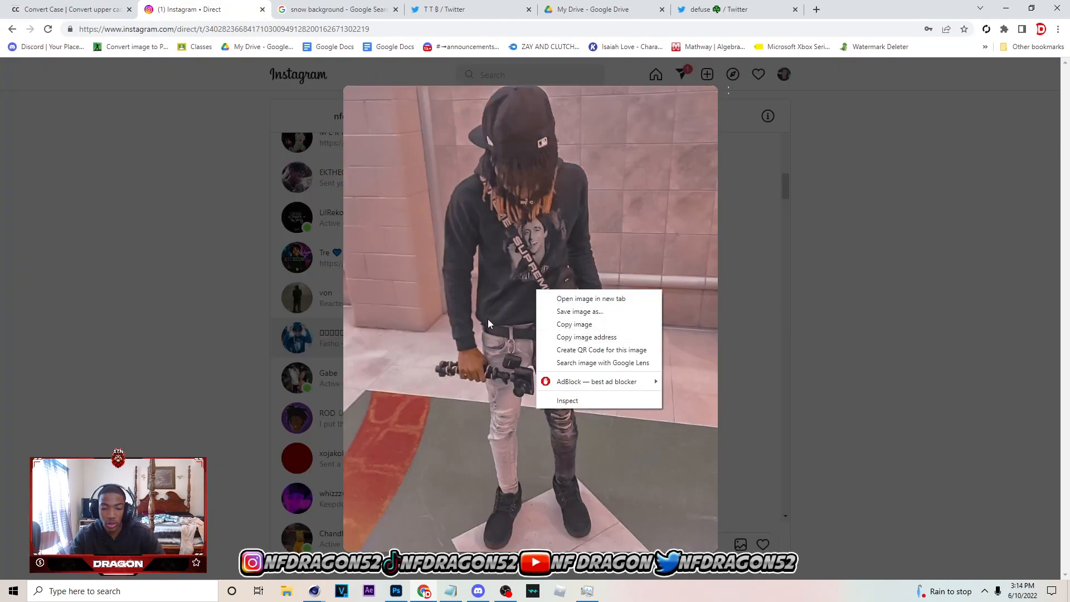
pyautogui.rightClick(457, 308)
pyautogui.click(501, 343)
# Switch back to Photoshop and create a new 2048 x 2048 px document at 72 ppi
pyautogui.hotkey('alt', 'Tab')
pyautogui.click(26, 7)
pyautogui.click(312, 99)
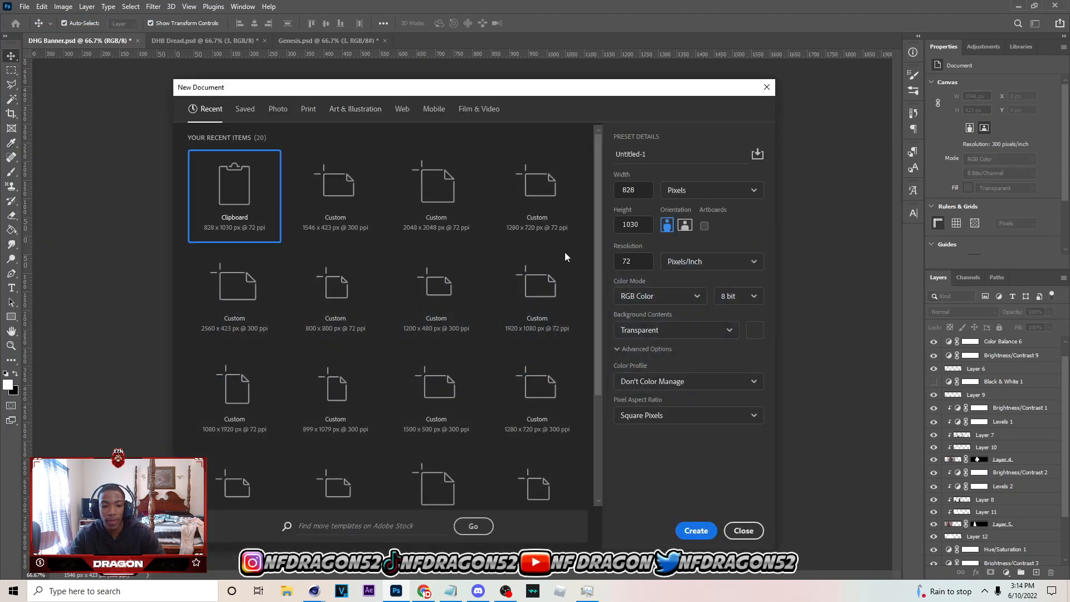
pyautogui.click(445, 200)
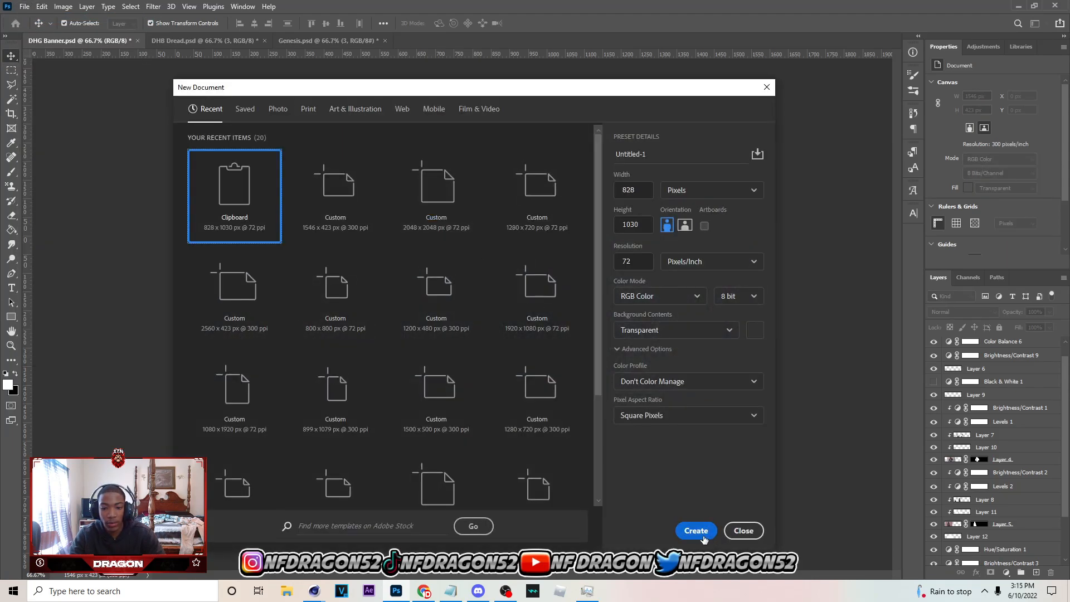
pyautogui.click(456, 213)
pyautogui.click(696, 530)
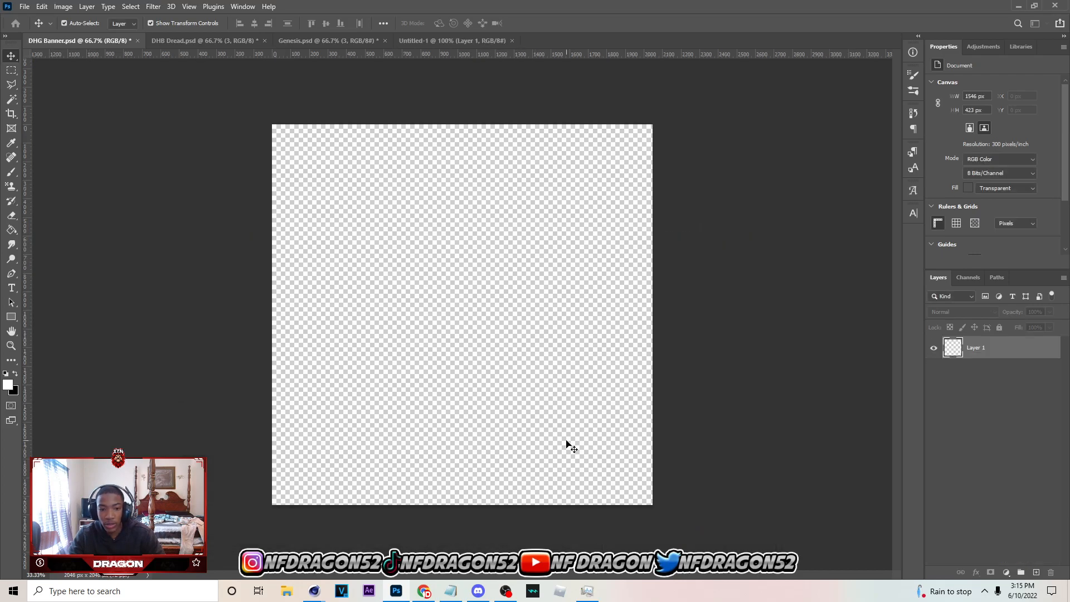
# Paste the copied full-body photo into the new document and bring the person's boots into close view
pyautogui.hotkey('ctrl', 'v')
pyautogui.scroll(5, 484, 362)
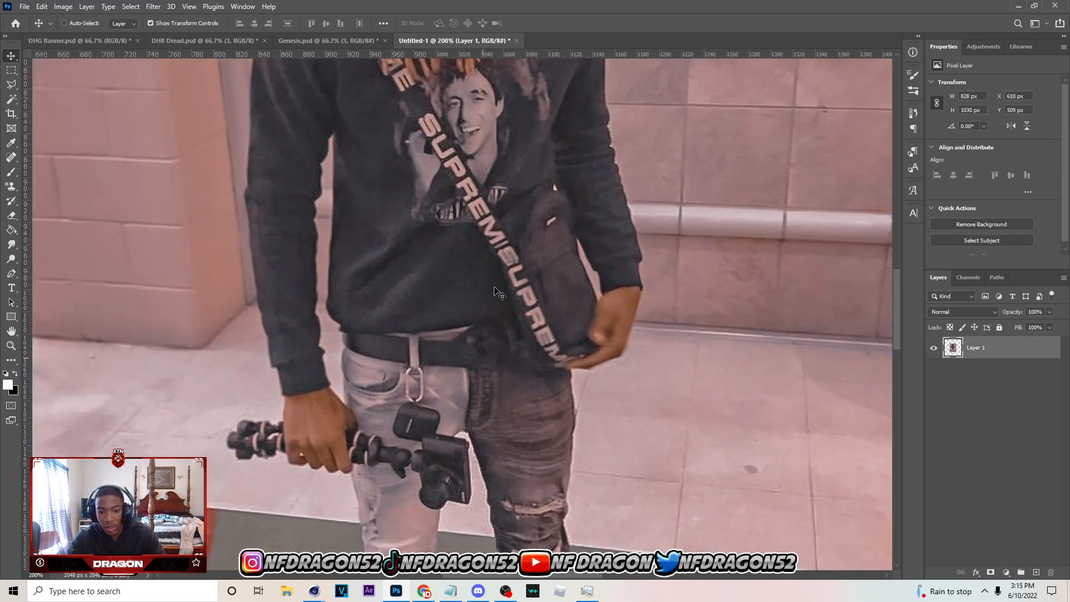
pyautogui.scroll(-1, 840, 310)
pyautogui.moveTo(901, 308); pyautogui.dragTo(903, 384)
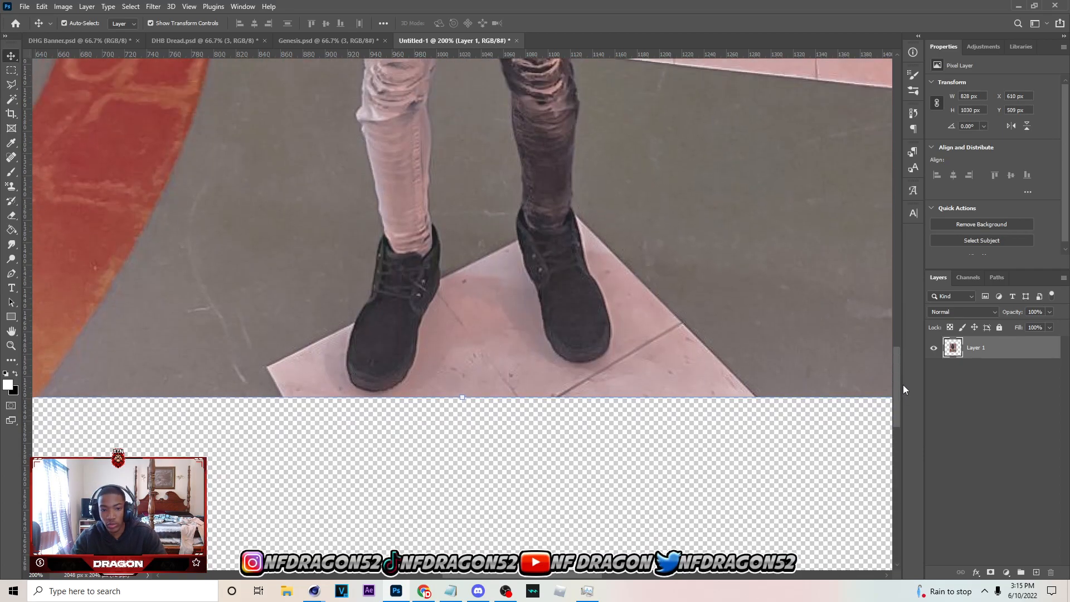
# Start a Pen path at the sole of the boot below the light trouser leg and trace its inner edge up to the ankle
pyautogui.press('p')
pyautogui.click(387, 389)
pyautogui.click(411, 368)
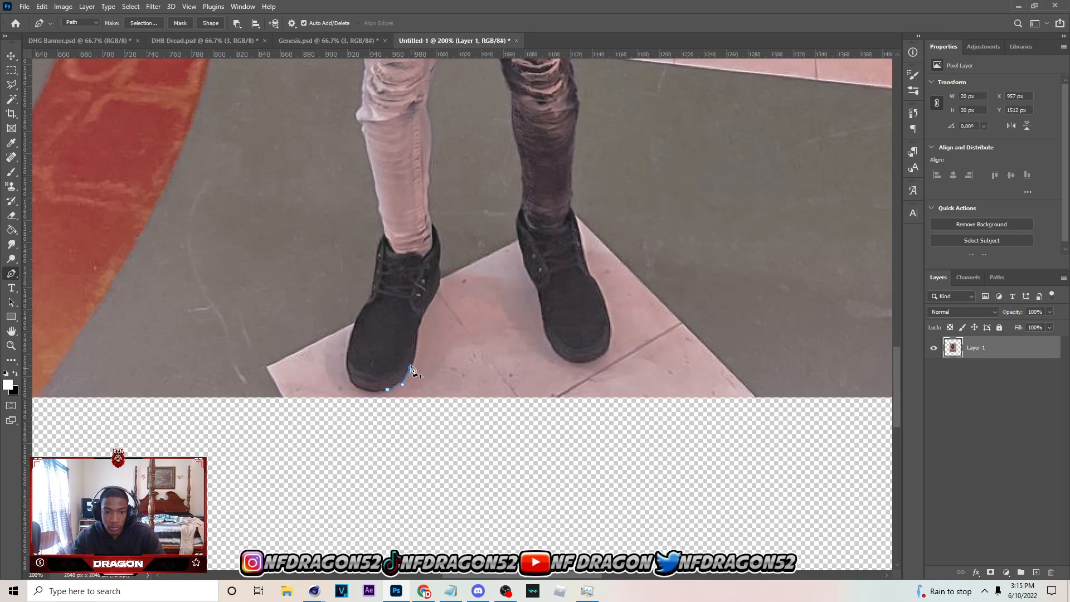
pyautogui.click(416, 326)
pyautogui.click(428, 301)
pyautogui.click(439, 280)
pyautogui.click(438, 258)
# Continue the path up the inner edge of the light trouser leg to just below the handheld camera
pyautogui.scroll(5, 438, 258)
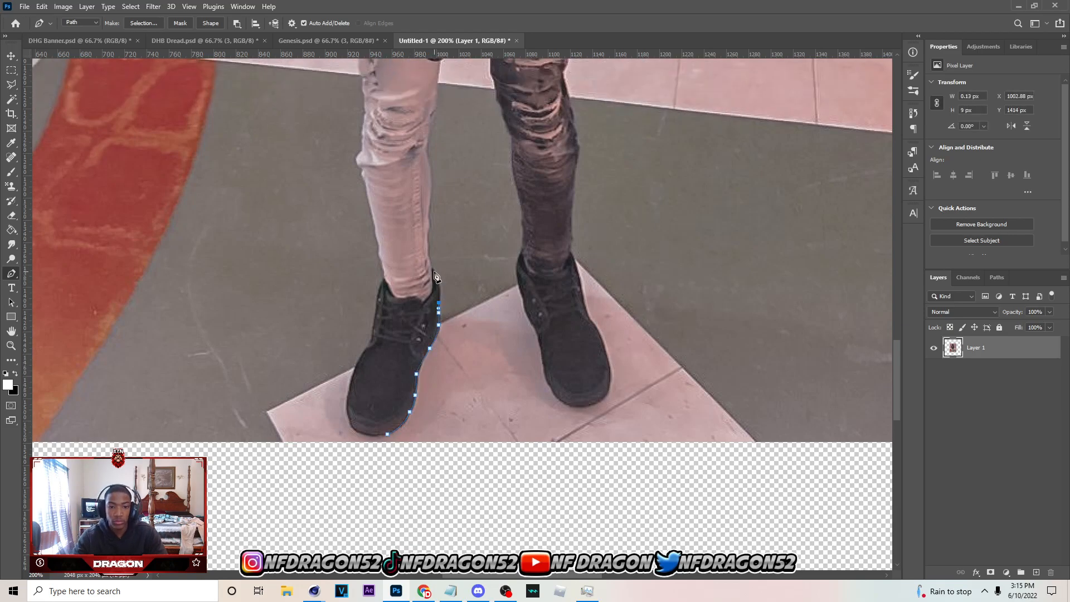
pyautogui.click(430, 268)
pyautogui.click(427, 252)
pyautogui.click(428, 233)
pyautogui.click(431, 199)
pyautogui.scroll(6, 426, 202)
pyautogui.rightClick(437, 134)
pyautogui.click(431, 167)
pyautogui.scroll(2, 431, 167)
pyautogui.moveTo(437, 192); pyautogui.dragTo(438, 181)
# Trace the path around the underside and outer edge of the handheld camera up to the crotch
pyautogui.click(449, 152)
pyautogui.scroll(2, 448, 152)
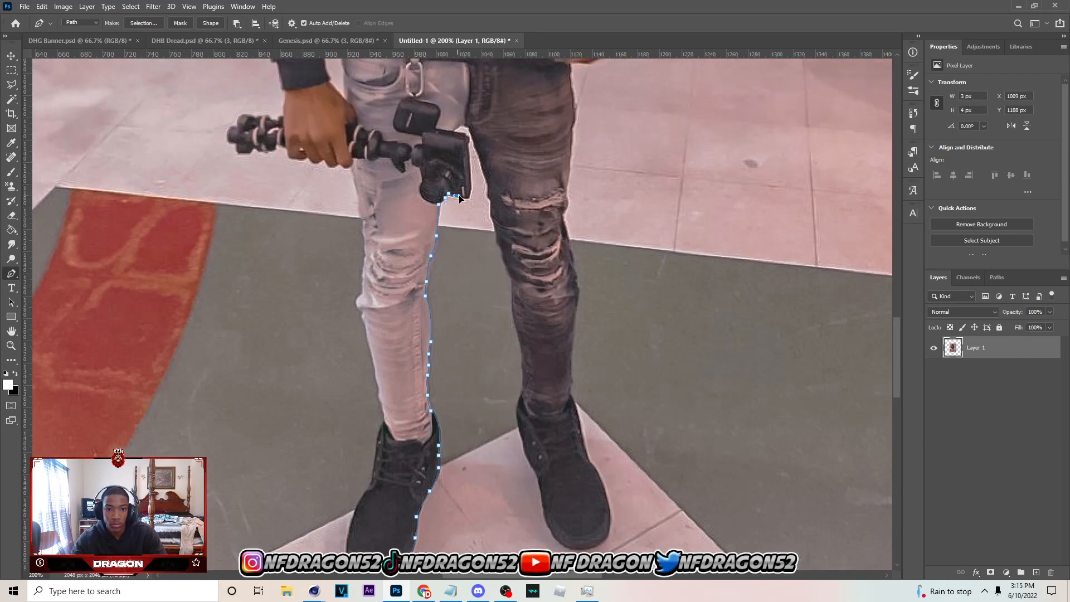
pyautogui.click(466, 142)
pyautogui.click(461, 137)
pyautogui.click(454, 132)
pyautogui.click(459, 127)
pyautogui.click(466, 127)
# Continue the path from the crotch down the inner edge of the dark trouser leg to the boot
pyautogui.click(473, 138)
pyautogui.click(484, 176)
pyautogui.moveTo(487, 187); pyautogui.dragTo(488, 196)
pyautogui.click(501, 254)
pyautogui.click(506, 269)
pyautogui.click(511, 279)
pyautogui.click(512, 290)
pyautogui.scroll(-2, 512, 291)
pyautogui.moveTo(516, 267); pyautogui.dragTo(518, 281)
pyautogui.moveTo(525, 331); pyautogui.dragTo(525, 334)
pyautogui.click(525, 338)
# Trace the path down the inner edge of the boot below the dark trouser leg to its toe
pyautogui.scroll(-2, 519, 349)
pyautogui.moveTo(518, 297); pyautogui.dragTo(523, 331)
pyautogui.click(523, 338)
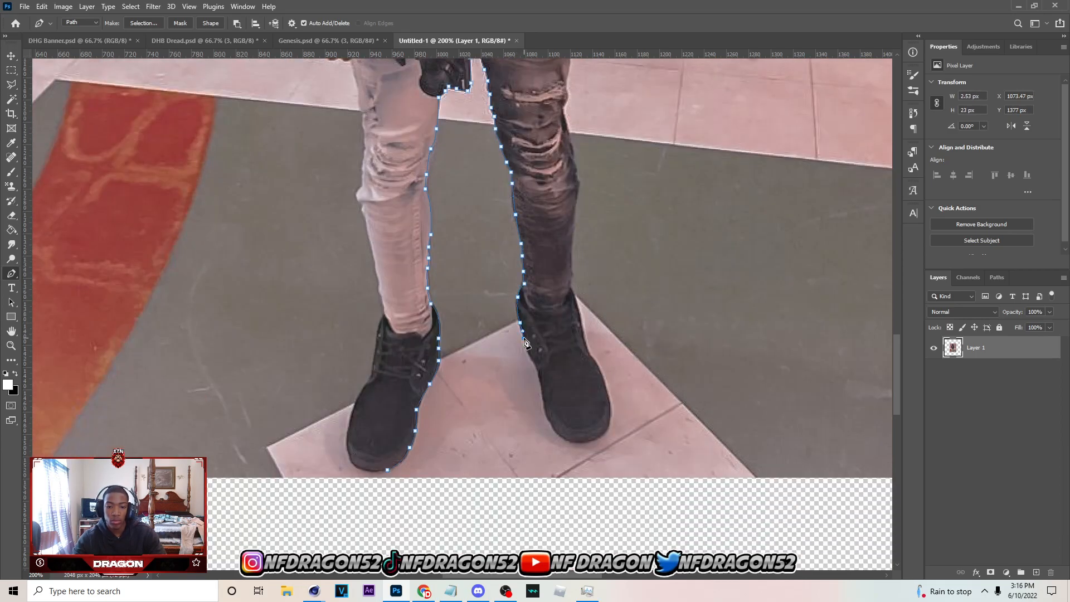
pyautogui.click(527, 350)
pyautogui.click(536, 365)
pyautogui.scroll(-2, 537, 364)
pyautogui.click(540, 334)
pyautogui.click(544, 364)
pyautogui.click(551, 381)
# Curve the path around that boot's toe and trace its outer edge up to the trouser hem
pyautogui.moveTo(566, 396); pyautogui.dragTo(610, 359)
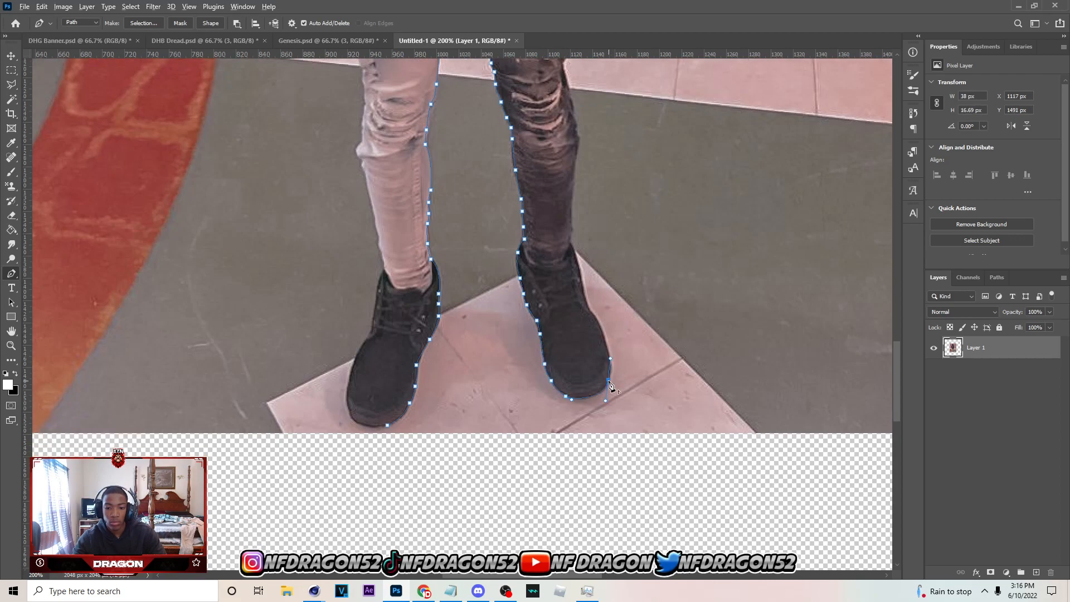
pyautogui.click(594, 316)
pyautogui.click(588, 308)
pyautogui.click(579, 279)
pyautogui.click(573, 246)
# Continue the path up the outer edge of the dark trouser leg from the hem past the knee
pyautogui.scroll(4, 573, 246)
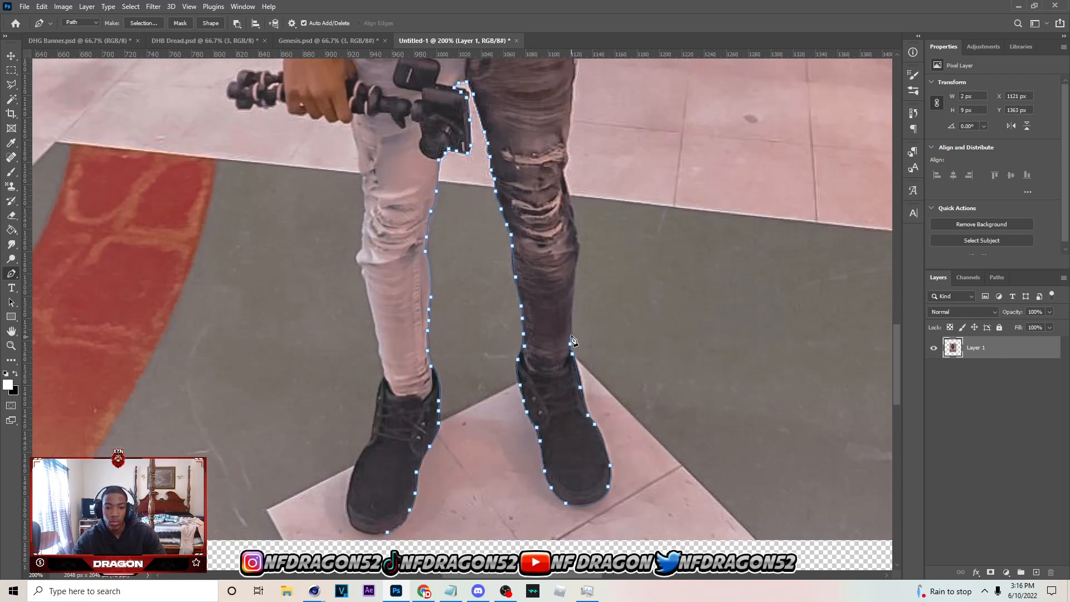
pyautogui.click(572, 321)
pyautogui.scroll(2, 571, 320)
pyautogui.click(576, 321)
pyautogui.click(578, 295)
pyautogui.click(574, 274)
pyautogui.click(568, 248)
pyautogui.click(561, 225)
# Trace the path up the outer edge of the dark trouser thigh to the hand by the shoulder bag
pyautogui.scroll(2, 561, 226)
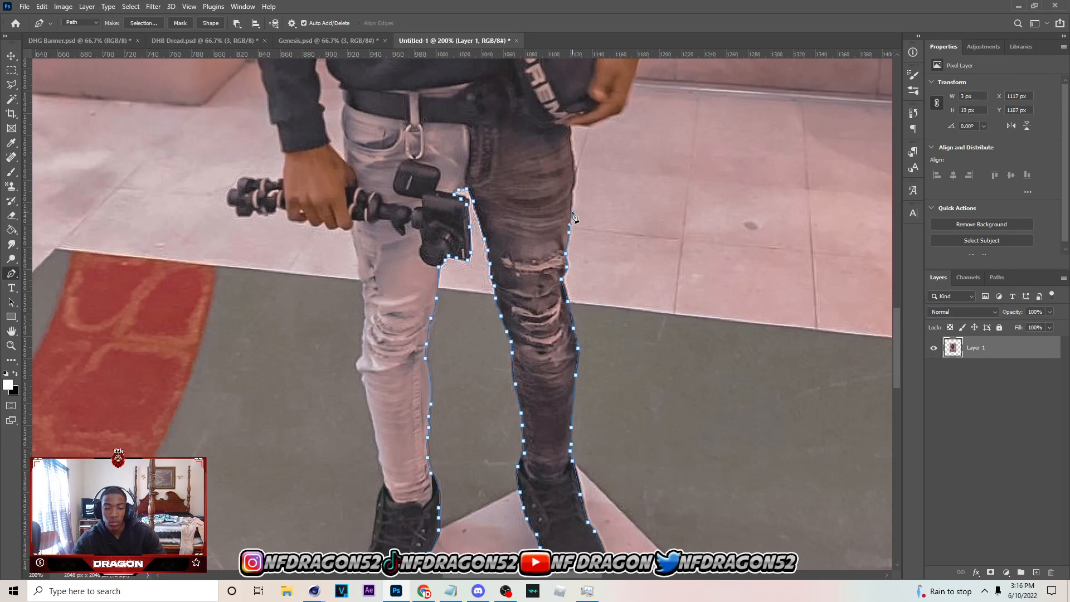
pyautogui.scroll(2, 573, 212)
pyautogui.click(570, 249)
pyautogui.click(571, 229)
pyautogui.click(575, 213)
pyautogui.moveTo(572, 196); pyautogui.dragTo(571, 192)
pyautogui.scroll(1, 572, 172)
pyautogui.click(570, 180)
pyautogui.scroll(2, 573, 195)
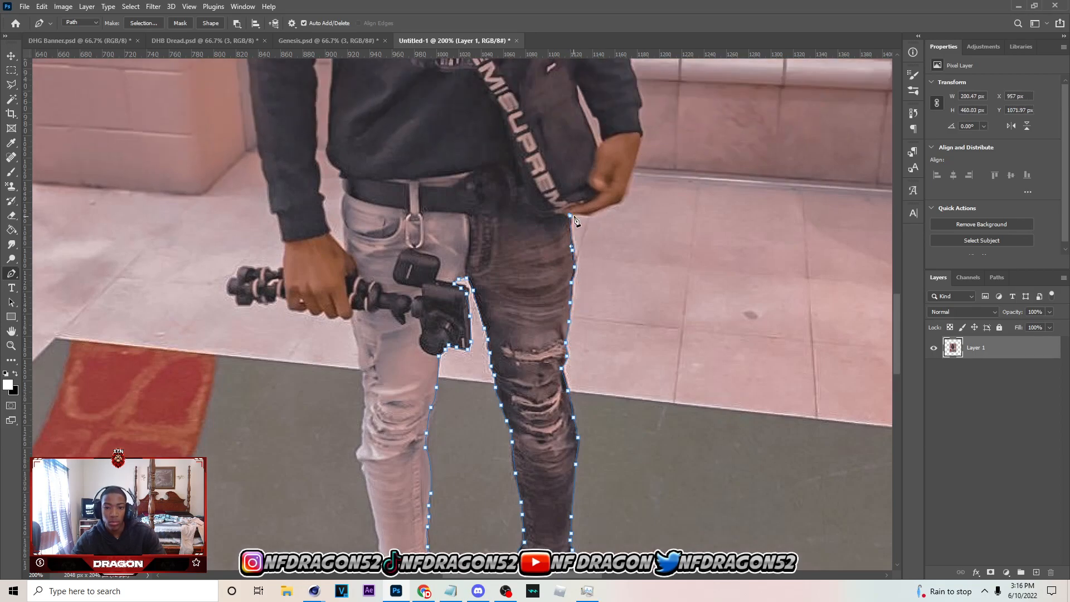
# Trace the path around the hand by the shoulder bag up to the sleeve cuff
pyautogui.click(578, 214)
pyautogui.click(589, 214)
pyautogui.scroll(3, 589, 215)
pyautogui.click(610, 259)
pyautogui.click(618, 255)
pyautogui.click(622, 251)
pyautogui.moveTo(627, 234); pyautogui.dragTo(631, 218)
pyautogui.click(642, 186)
# Continue the path from the cuff up the outer edge of the forearm sleeve to the elbow
pyautogui.click(640, 174)
pyautogui.click(638, 165)
pyautogui.click(641, 159)
pyautogui.scroll(3, 640, 158)
pyautogui.click(638, 196)
pyautogui.click(635, 186)
pyautogui.click(631, 174)
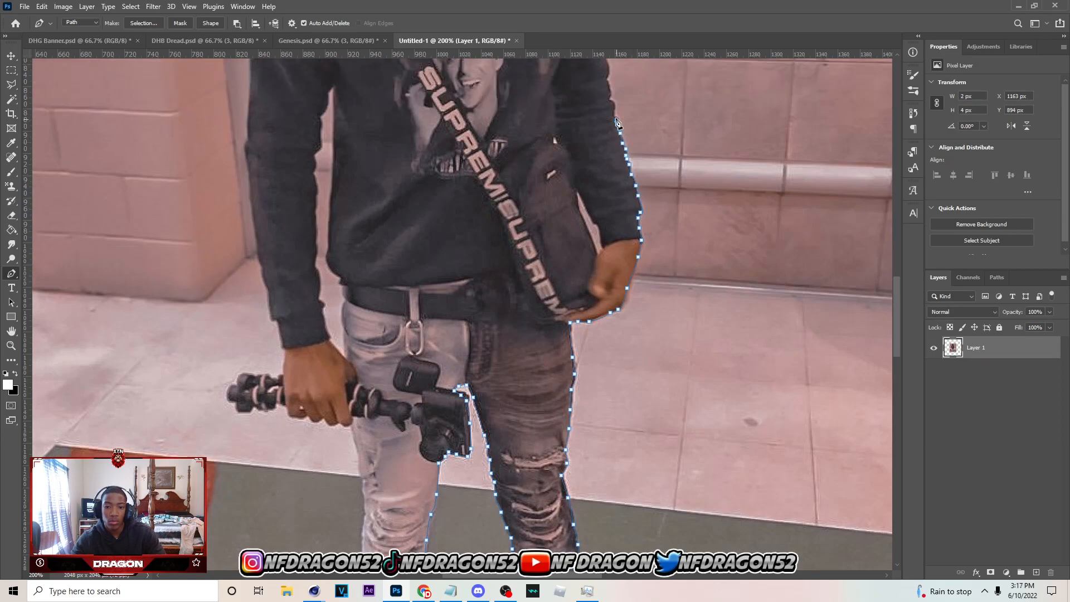
pyautogui.click(608, 86)
# Trace the path up the outer edge of the upper arm and over the shoulder to the neck
pyautogui.scroll(6, 607, 77)
pyautogui.click(607, 175)
pyautogui.click(605, 164)
pyautogui.scroll(4, 605, 163)
pyautogui.moveTo(604, 201); pyautogui.dragTo(601, 152)
pyautogui.scroll(2, 602, 159)
pyautogui.click(603, 161)
pyautogui.click(564, 102)
pyautogui.click(544, 97)
# Continue the path from the neck up along the hair to the side of the black cap
pyautogui.click(535, 89)
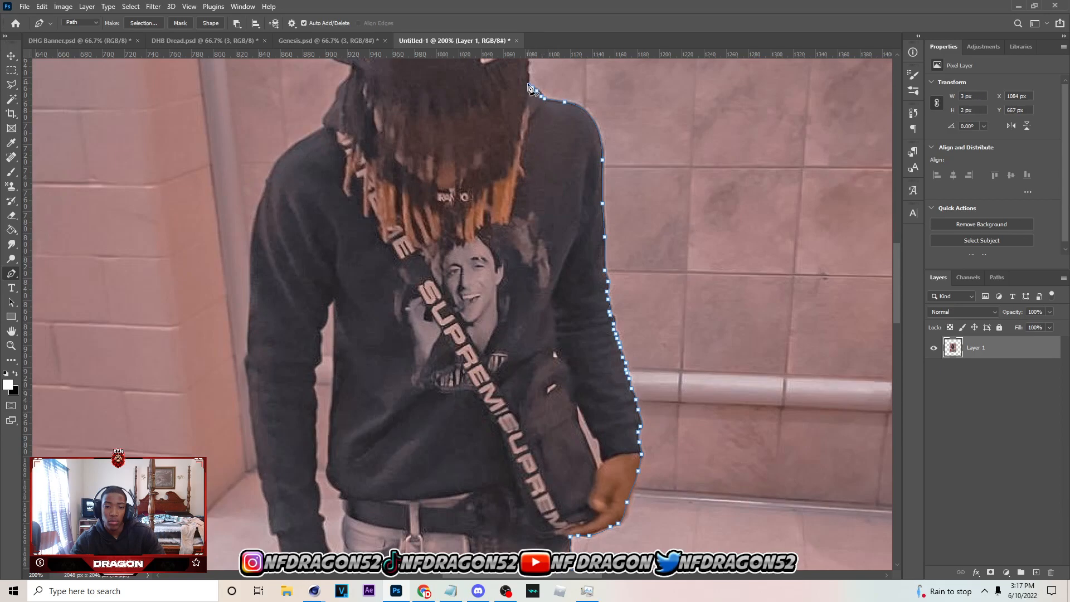
pyautogui.scroll(5, 532, 89)
pyautogui.click(528, 171)
pyautogui.click(528, 153)
pyautogui.click(526, 137)
pyautogui.click(520, 114)
pyautogui.click(521, 95)
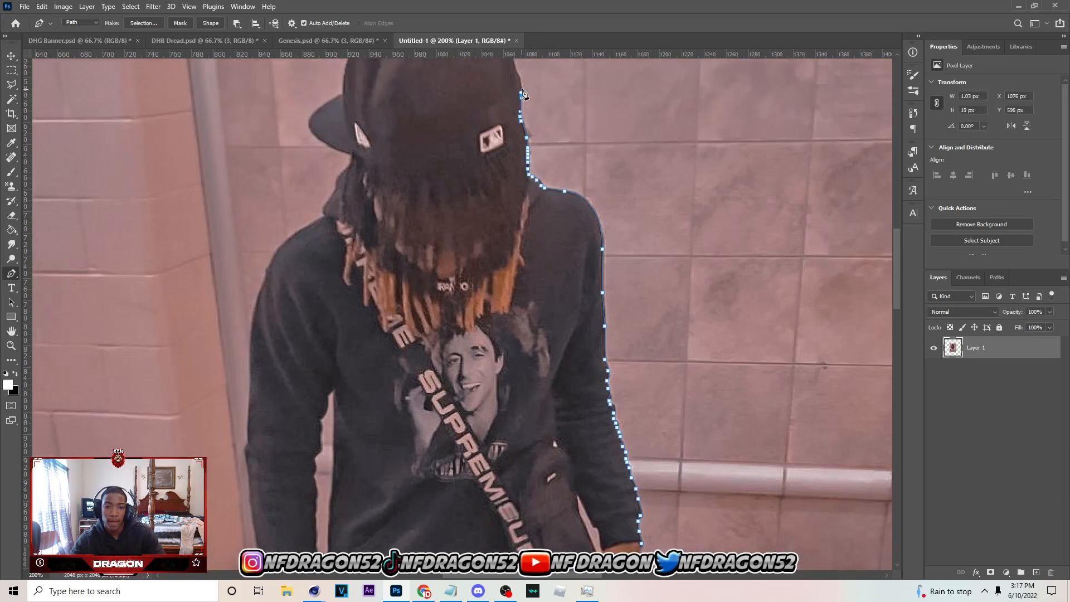
# Trace the path over the crown of the black cap and out to the tip of its brim
pyautogui.scroll(3, 519, 94)
pyautogui.scroll(3, 508, 130)
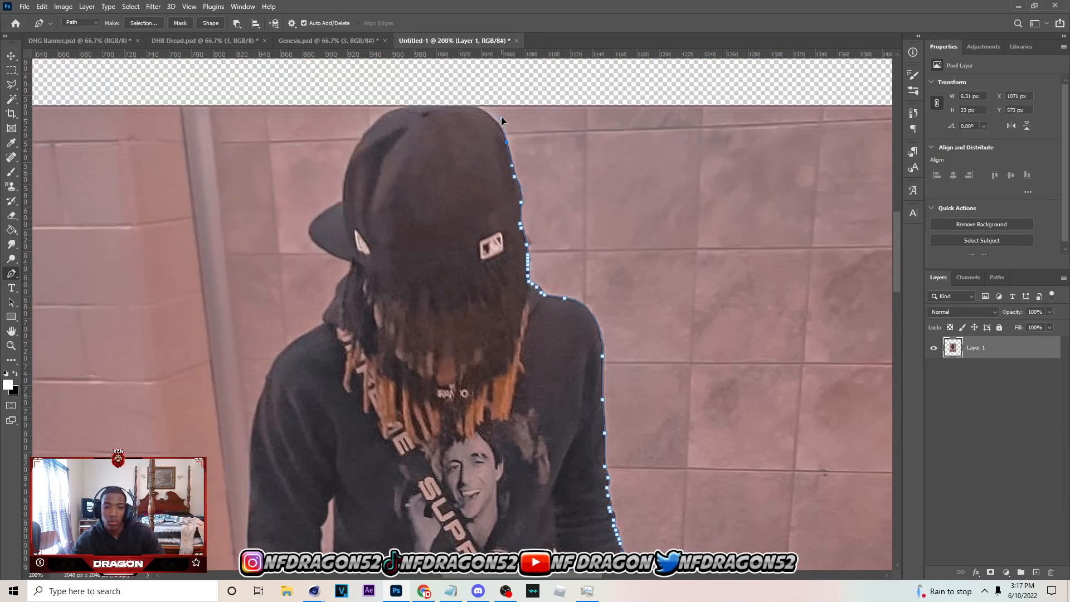
pyautogui.click(468, 104)
pyautogui.moveTo(389, 112); pyautogui.dragTo(356, 146)
pyautogui.scroll(-2, 343, 202)
pyautogui.moveTo(309, 180); pyautogui.dragTo(295, 196)
pyautogui.keyDown('alt'); pyautogui.click(309, 180); pyautogui.keyUp('alt')
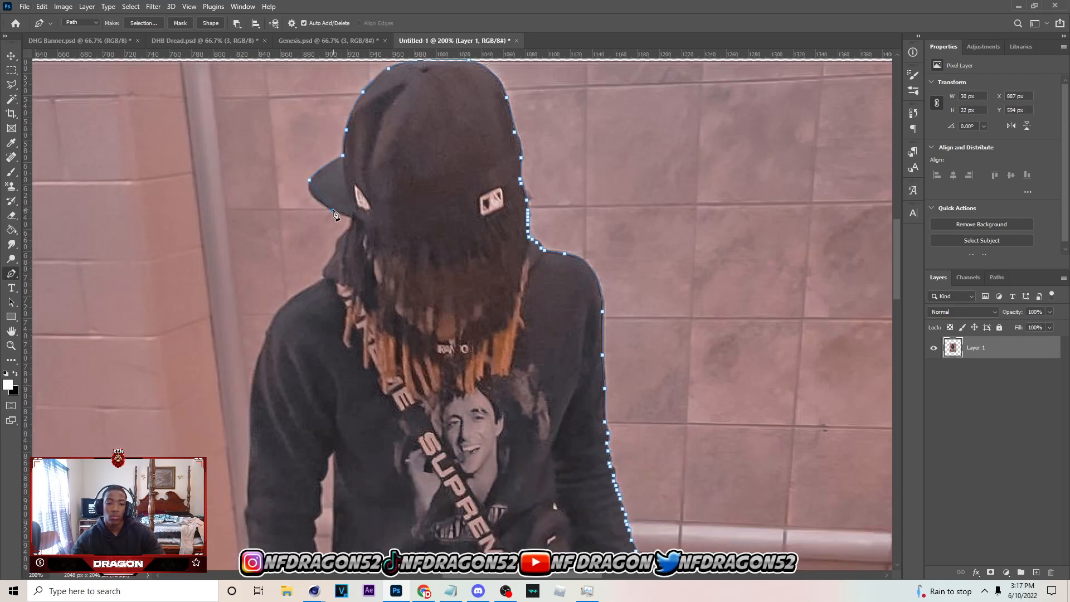
# Trace the path under the cap's brim and down the hood's edge to the opposite shoulder
pyautogui.keyDown('alt'); pyautogui.click(345, 215); pyautogui.keyUp('alt')
pyautogui.click(353, 217)
pyautogui.click(352, 225)
pyautogui.click(339, 237)
pyautogui.scroll(-3, 339, 238)
pyautogui.click(327, 203)
# Continue the path over the opposite shoulder and down the outer edge of that sleeve past the elbow
pyautogui.scroll(-3, 325, 217)
pyautogui.moveTo(274, 190); pyautogui.dragTo(263, 226)
pyautogui.scroll(-3, 257, 224)
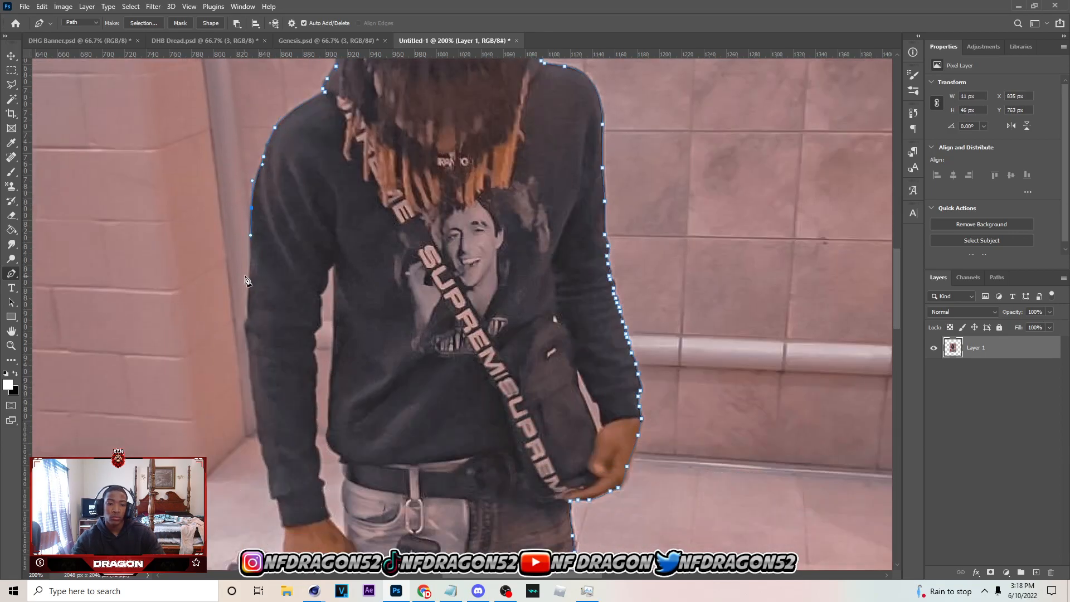
pyautogui.scroll(-3, 246, 280)
pyautogui.scroll(-1, 247, 254)
pyautogui.click(245, 206)
pyautogui.scroll(-1, 248, 226)
pyautogui.click(253, 212)
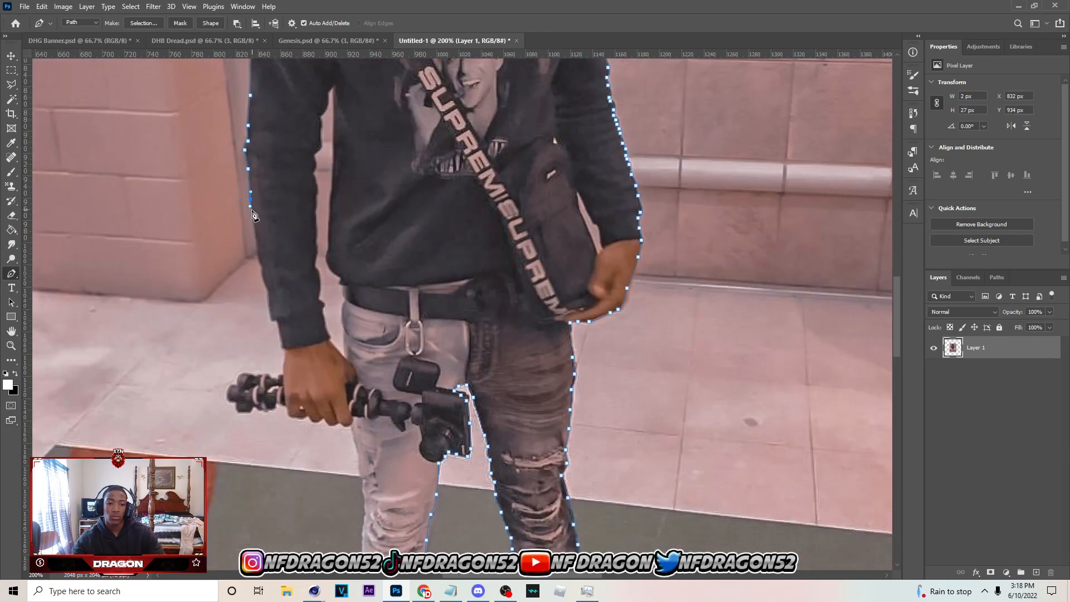
# Trace the path down the outer edge of the forearm to the cuff above the hand holding the camera
pyautogui.scroll(-1, 260, 227)
pyautogui.click(257, 189)
pyautogui.click(262, 212)
pyautogui.moveTo(265, 226); pyautogui.dragTo(269, 233)
pyautogui.click(270, 244)
pyautogui.click(273, 258)
pyautogui.click(278, 260)
pyautogui.click(281, 271)
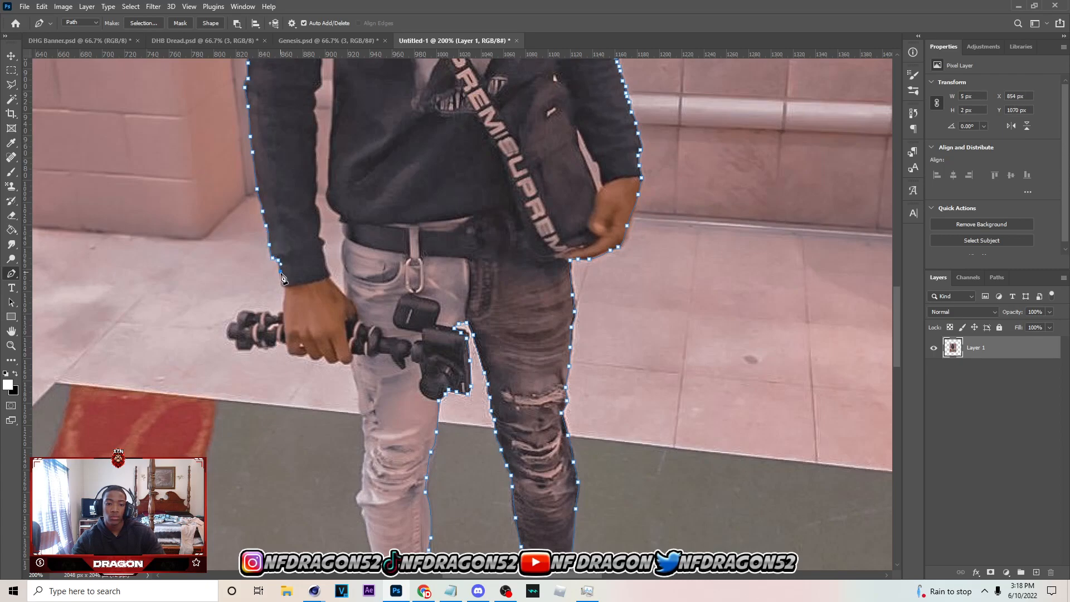
# Continue the path past the wrist and around the protruding end of the flexible tripod
pyautogui.scroll(-1, 281, 273)
pyautogui.click(286, 226)
pyautogui.click(283, 235)
pyautogui.click(283, 251)
pyautogui.click(270, 251)
pyautogui.click(258, 250)
pyautogui.click(245, 250)
pyautogui.click(237, 258)
pyautogui.click(228, 267)
pyautogui.click(230, 279)
pyautogui.click(236, 284)
pyautogui.click(241, 286)
pyautogui.click(255, 287)
pyautogui.click(269, 288)
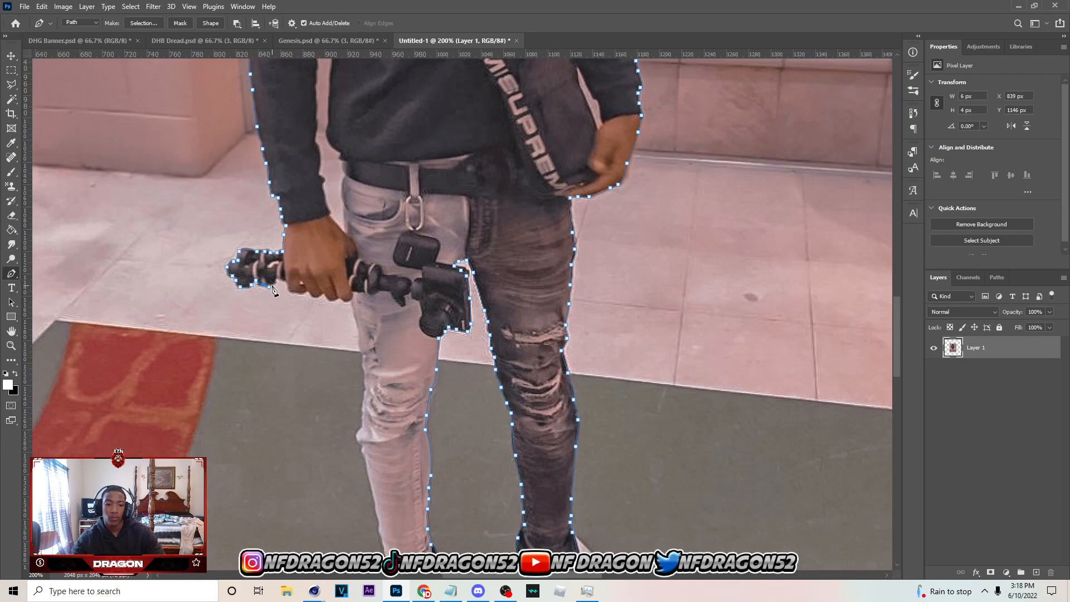
# Trace the path along the underside of the fingers gripping the tripod to the light trouser leg
pyautogui.click(307, 292)
pyautogui.click(322, 294)
pyautogui.click(326, 297)
pyautogui.click(333, 300)
pyautogui.click(340, 299)
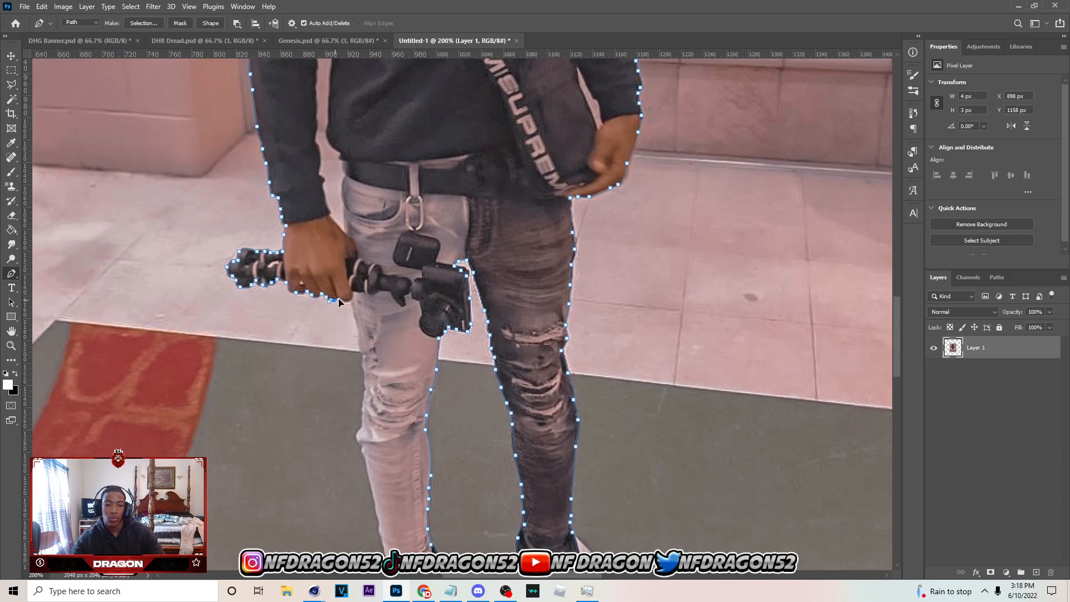
pyautogui.click(350, 302)
# Trace the path down the outer edge of the light trouser leg from the tripod to just below the knee
pyautogui.scroll(-1, 363, 295)
pyautogui.moveTo(358, 255); pyautogui.dragTo(365, 320)
pyautogui.click(361, 276)
pyautogui.click(365, 289)
pyautogui.scroll(-1, 365, 317)
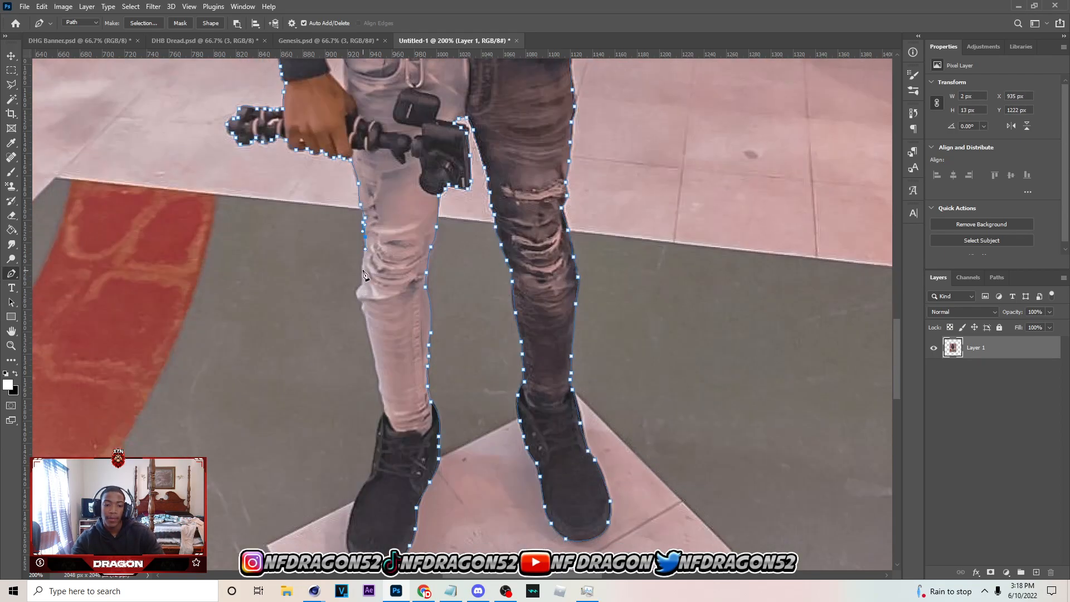
pyautogui.click(356, 296)
pyautogui.click(361, 301)
pyautogui.click(363, 305)
pyautogui.click(363, 312)
# Continue the path down the outer edge of the lower light trouser leg to the top of the boot
pyautogui.scroll(-1, 364, 312)
pyautogui.moveTo(366, 254); pyautogui.dragTo(347, 243)
pyautogui.scroll(-1, 368, 263)
pyautogui.click(379, 265)
pyautogui.click(382, 272)
pyautogui.scroll(-1, 384, 282)
pyautogui.click(385, 249)
pyautogui.scroll(-2, 380, 258)
# Trace the path around the outer side and toe of the boot below the light trouser leg
pyautogui.click(367, 259)
pyautogui.scroll(-1, 361, 269)
pyautogui.click(348, 263)
pyautogui.click(358, 279)
pyautogui.click(376, 284)
pyautogui.click(387, 283)
# Convert the full-body outline path to a selection and apply it as a layer mask on Layer 1
pyautogui.rightClick(413, 229)
pyautogui.click(450, 276)
pyautogui.press('Return')
pyautogui.press('m')
pyautogui.scroll(2, 451, 312)
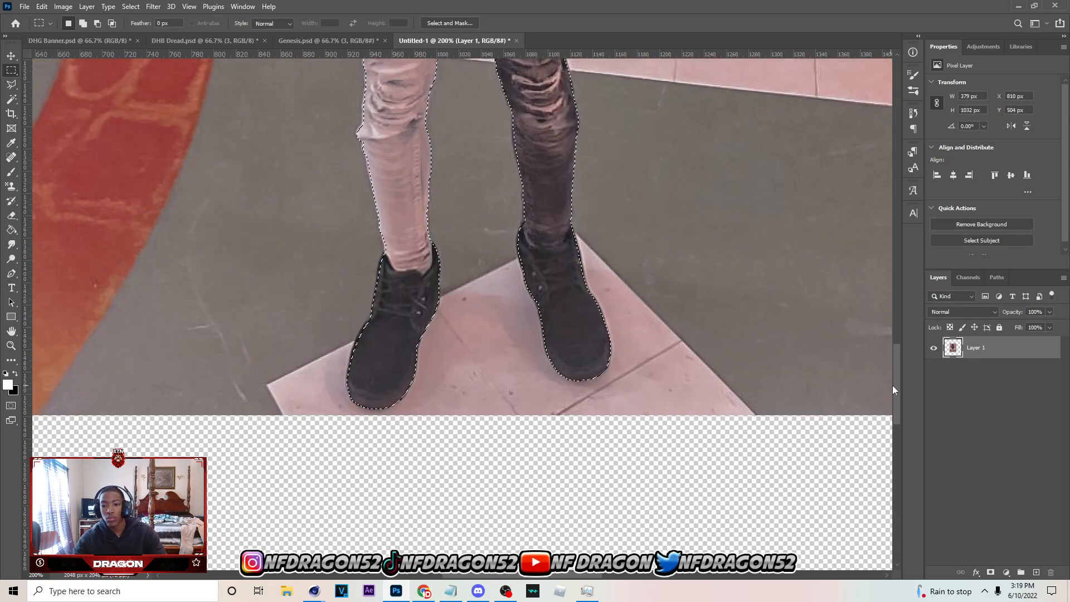
pyautogui.click(991, 573)
# Start a path in the leftover background between arm and torso, tracing from the belt up the hoodie's side
pyautogui.scroll(8, 357, 412)
pyautogui.press('p')
pyautogui.click(344, 417)
pyautogui.click(343, 397)
pyautogui.click(340, 373)
pyautogui.click(328, 299)
pyautogui.scroll(2, 329, 301)
pyautogui.moveTo(331, 309); pyautogui.dragTo(332, 289)
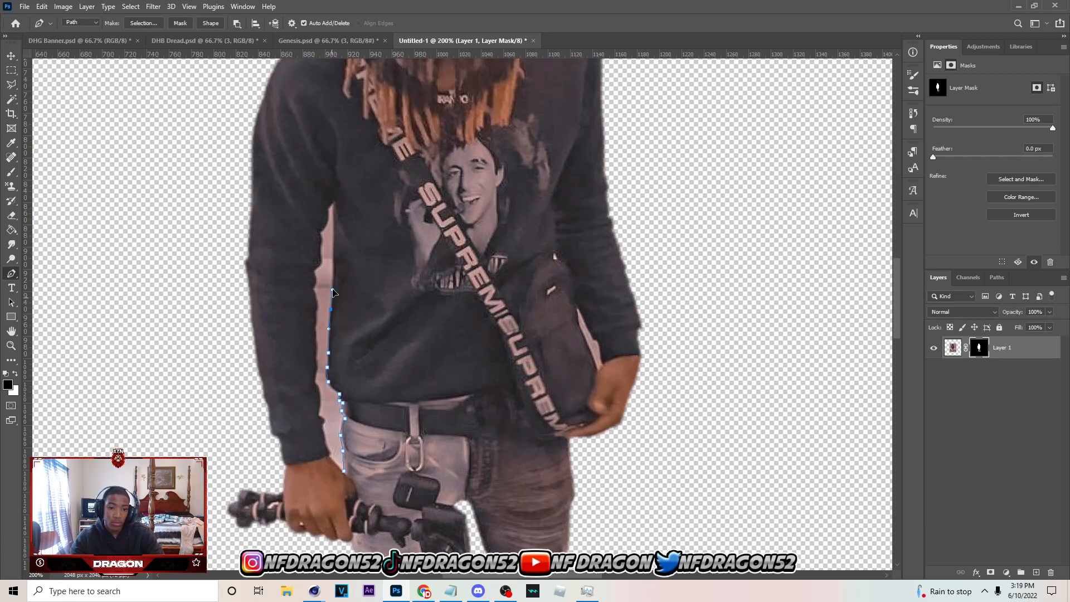
# Carry the gap path over the armpit and down the inner sleeve edge, closing it at the wrist
pyautogui.click(322, 237)
pyautogui.click(315, 275)
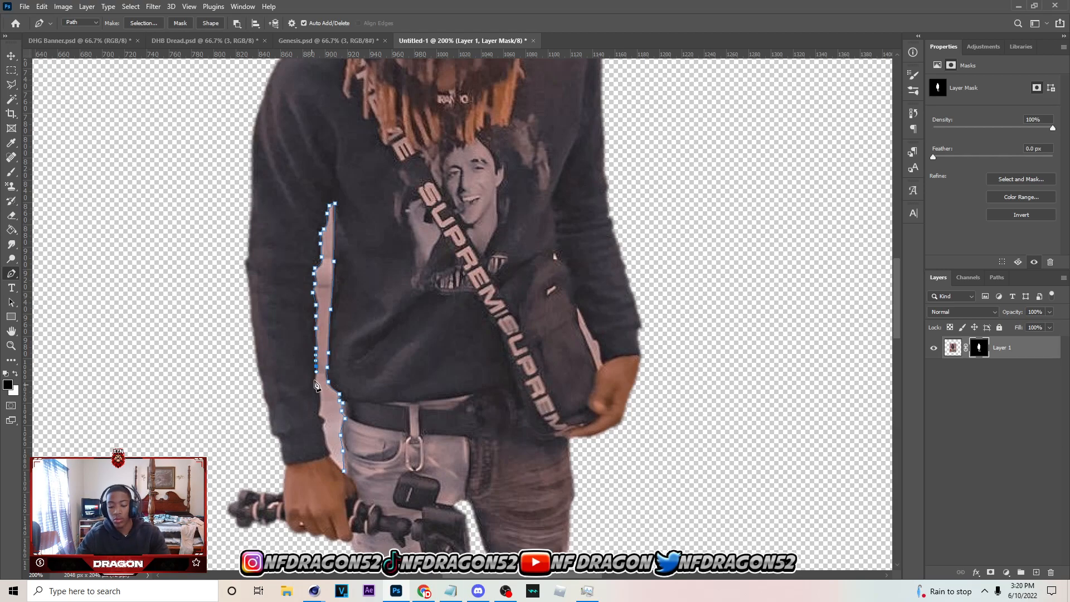
pyautogui.scroll(-3, 276, 386)
pyautogui.moveTo(324, 323); pyautogui.dragTo(324, 335)
# Make a selection from the arm gap path with a 1 px feather, fill it with black on the mask, and deselect
pyautogui.rightClick(344, 355)
pyautogui.click(384, 133)
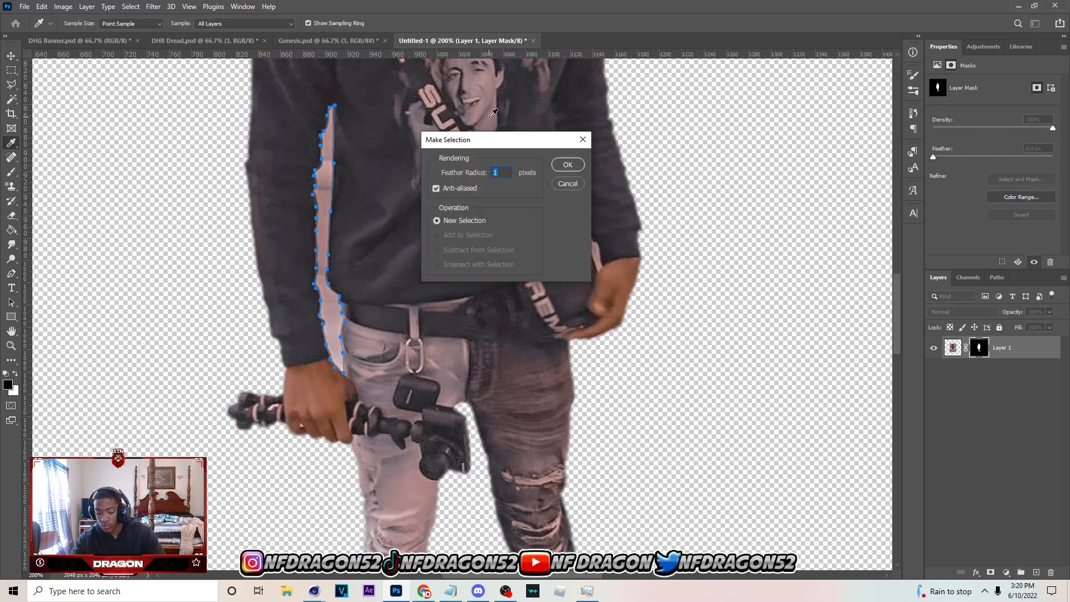
pyautogui.click(567, 167)
pyautogui.press('l')
pyautogui.press('g')
pyautogui.click(333, 296)
pyautogui.hotkey('ctrl', 'd')
pyautogui.press('p')
pyautogui.hotkey('ctrl', '=')
pyautogui.scroll(4, 618, 270)
pyautogui.press('b')
pyautogui.press('[')
pyautogui.press('[')
pyautogui.press('[')
pyautogui.press('[')
pyautogui.press('[')
pyautogui.press('[')
pyautogui.press('[')
pyautogui.press('[')
pyautogui.press('[')
pyautogui.press('[')
pyautogui.press('[')
pyautogui.press('[')
pyautogui.press('[')
pyautogui.press('[')
pyautogui.press('[')
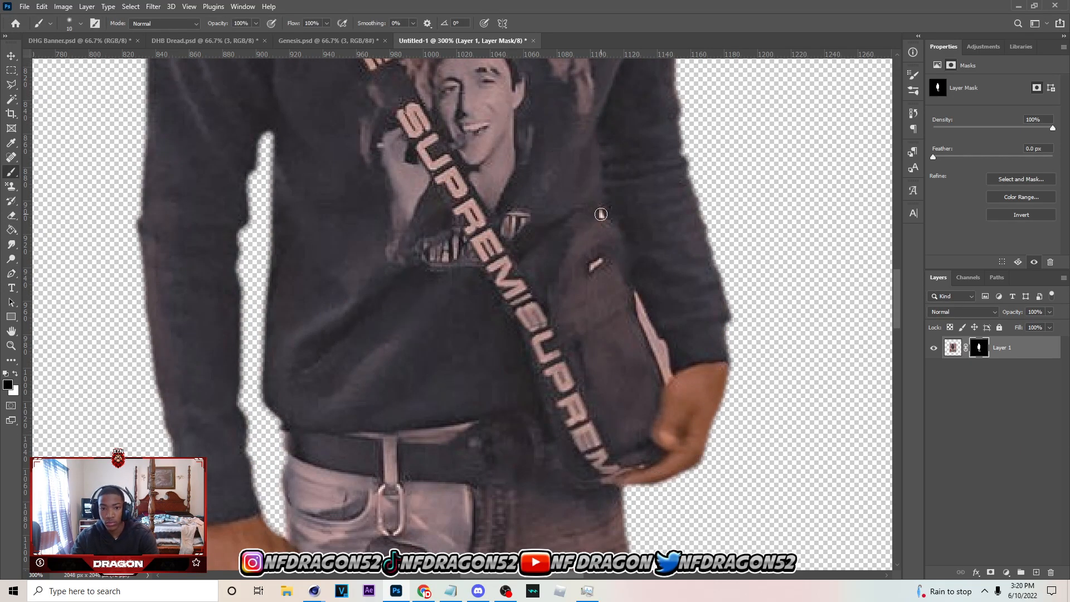
# Trace a closed path around the thin strip of background between the shoulder bag and the adjacent sleeve
pyautogui.press('p')
pyautogui.click(665, 387)
pyautogui.click(656, 358)
pyautogui.click(641, 327)
pyautogui.click(636, 311)
pyautogui.click(634, 297)
pyautogui.click(636, 290)
pyautogui.click(644, 308)
pyautogui.click(660, 338)
pyautogui.moveTo(666, 340); pyautogui.dragTo(671, 373)
pyautogui.click(665, 385)
# Turn the bag gap path into a selection, fill it with black on the layer mask, and deselect
pyautogui.rightClick(658, 349)
pyautogui.click(694, 146)
pyautogui.press('Return')
pyautogui.press('l')
pyautogui.press('g')
pyautogui.click(654, 341)
pyautogui.click(7, 85)
pyautogui.hotkey('ctrl', 'd')
# Switch to the DHG Banner.psd document and save it
pyautogui.hotkey('ctrl', '-')
pyautogui.hotkey('ctrl', '-')
pyautogui.hotkey('ctrl', '-')
pyautogui.hotkey('ctrl', '-')
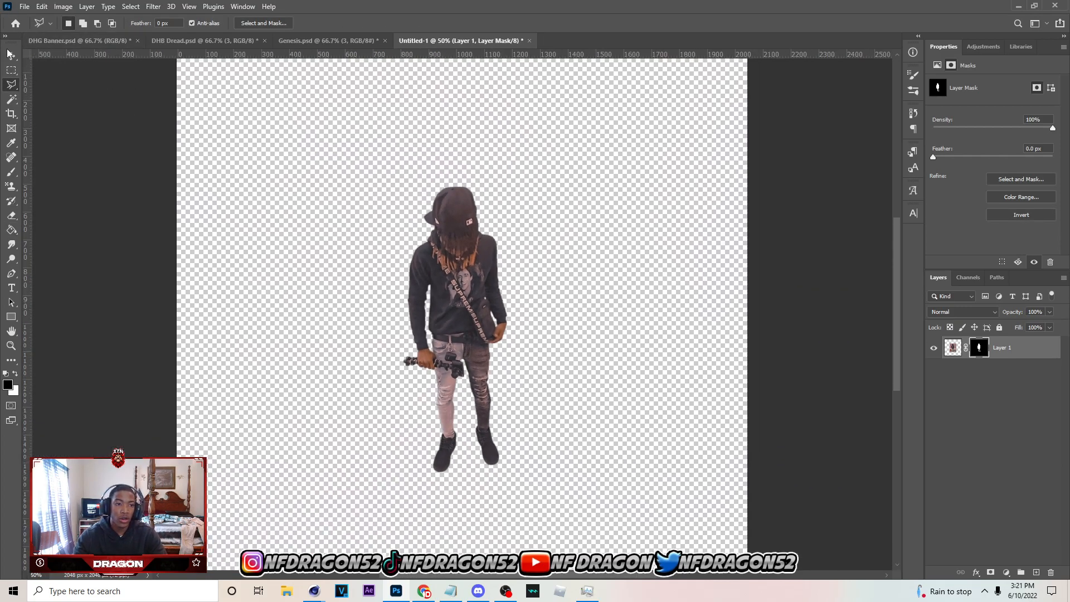
pyautogui.click(10, 54)
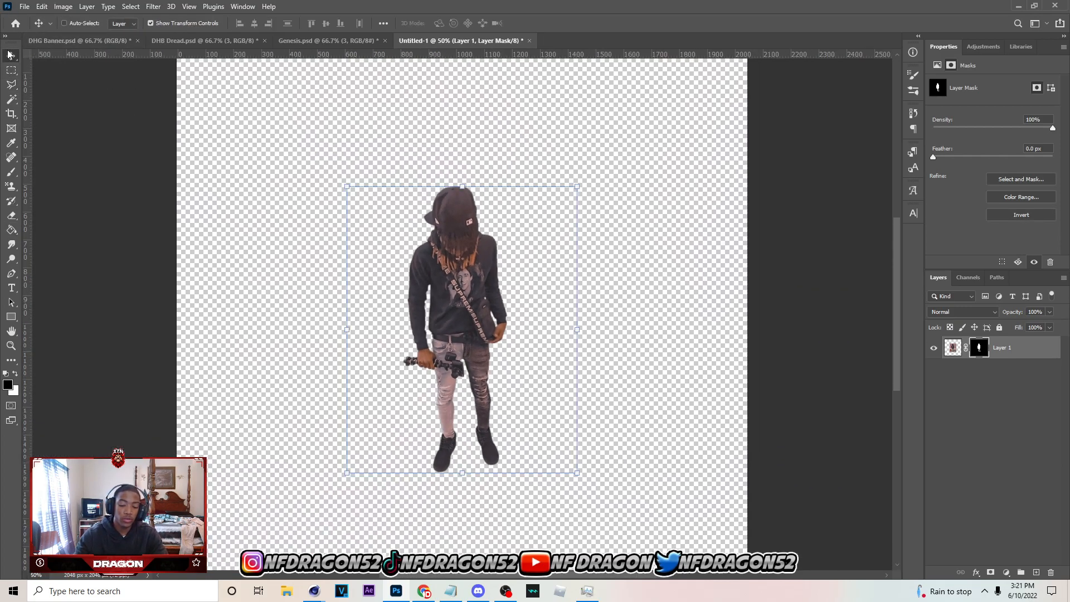
pyautogui.hotkey('ctrl', '-')
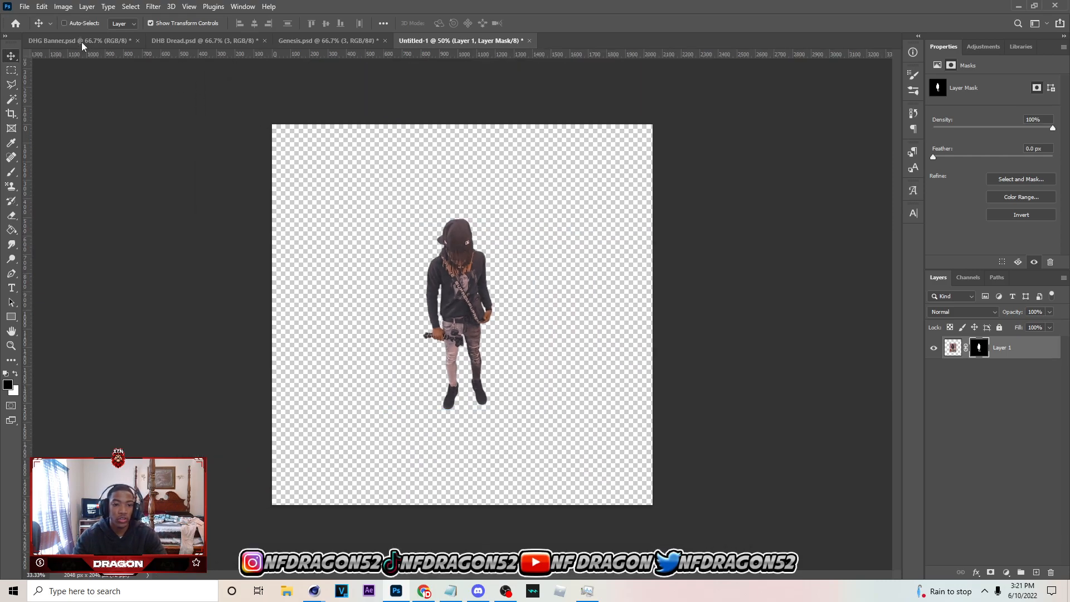
pyautogui.click(83, 41)
pyautogui.hotkey('ctrl', 's')
pyautogui.scroll(-2, 1013, 471)
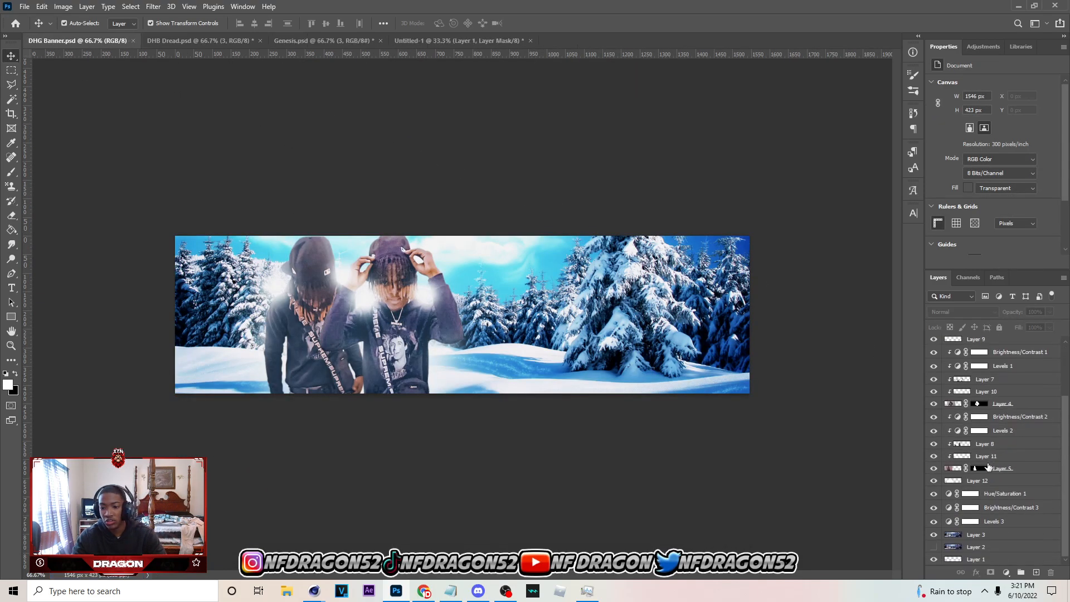
# Bring the masked full-body person in above the Hue/Saturation 1 layer, scaled to 261 × 325 px at X 0, Y 49 px
pyautogui.click(987, 494)
pyautogui.hotkey('ctrl', 'v')
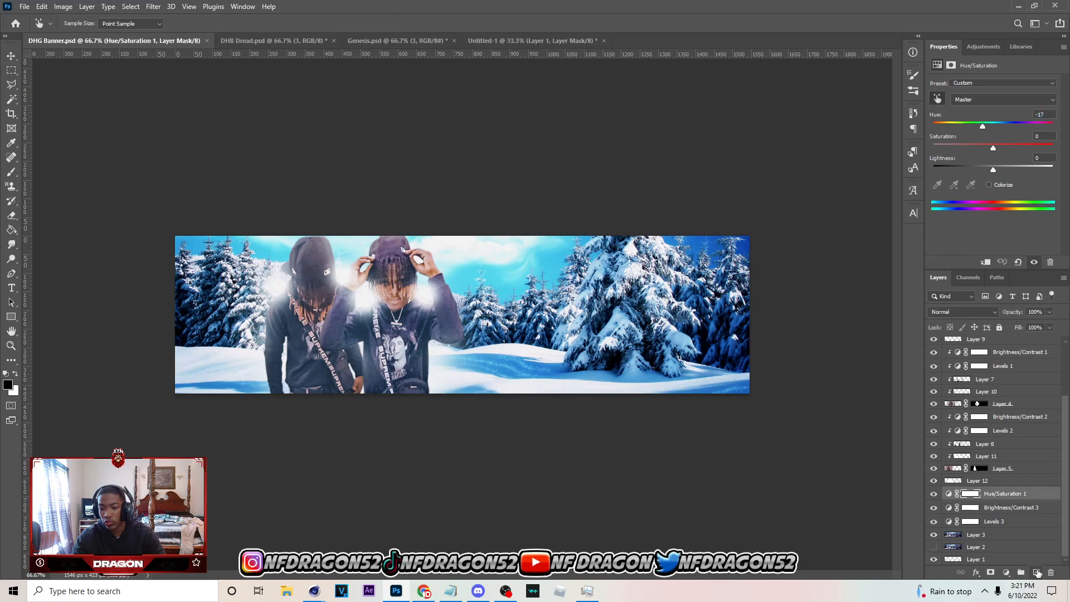
pyautogui.moveTo(628, 429); pyautogui.dragTo(248, 333)
pyautogui.click(551, 23)
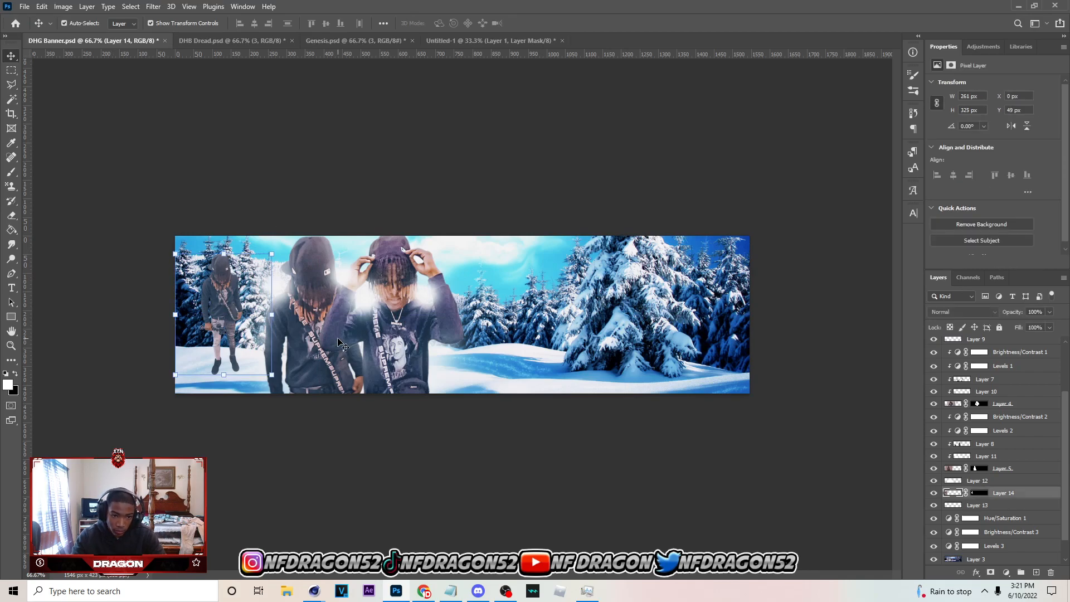
# Add a new empty layer above Layer 13, directly beneath the full-body person, for painting a shadow
pyautogui.scroll(-2, 1013, 488)
pyautogui.click(1013, 483)
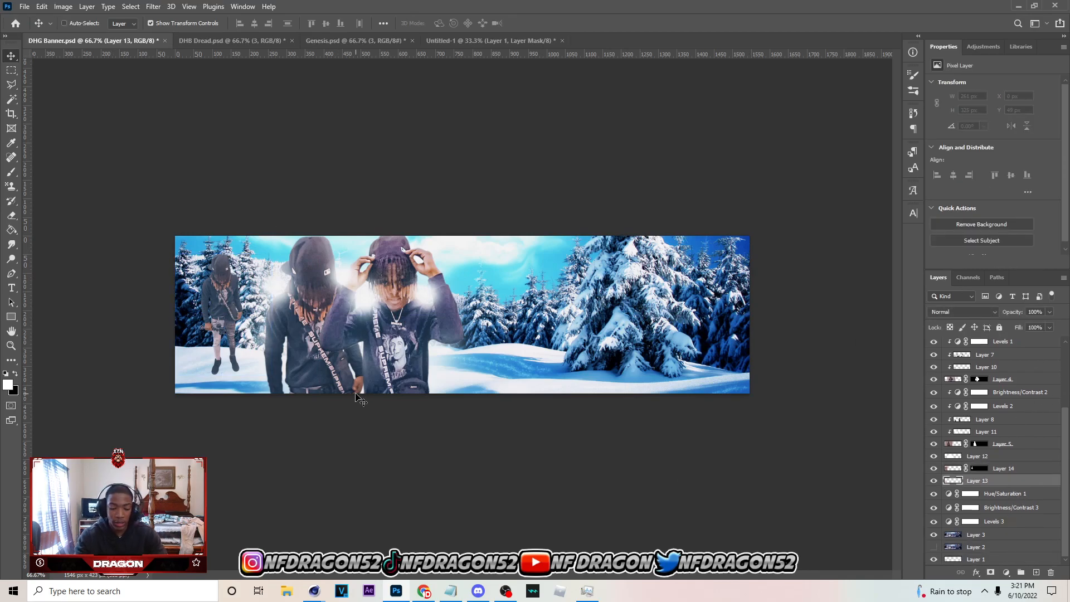
pyautogui.hotkey('ctrl', '+')
pyautogui.moveTo(575, 575); pyautogui.dragTo(505, 575)
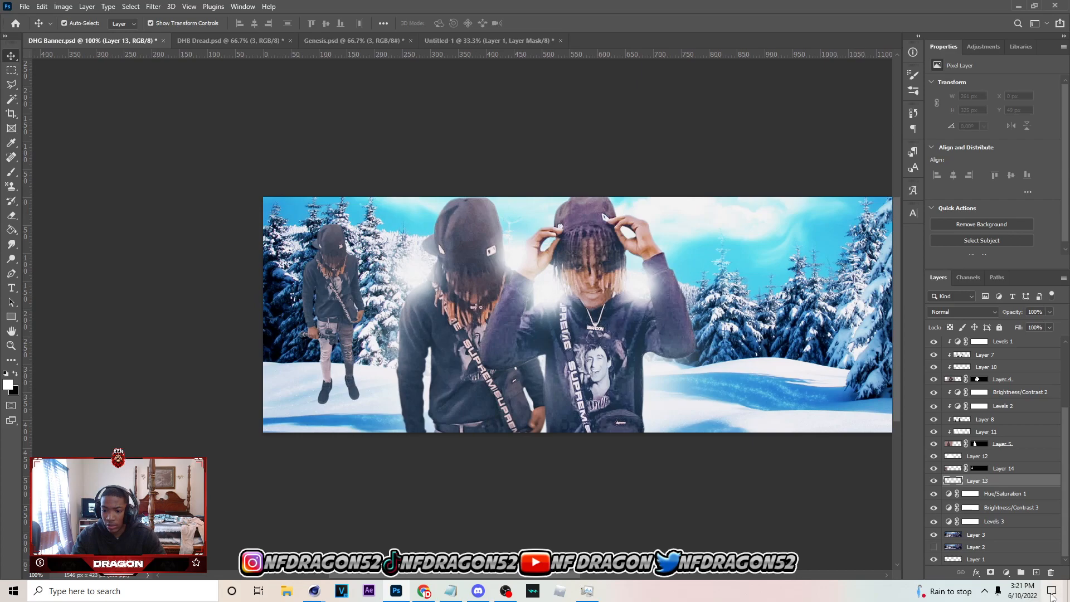
pyautogui.click(1035, 572)
pyautogui.press('b')
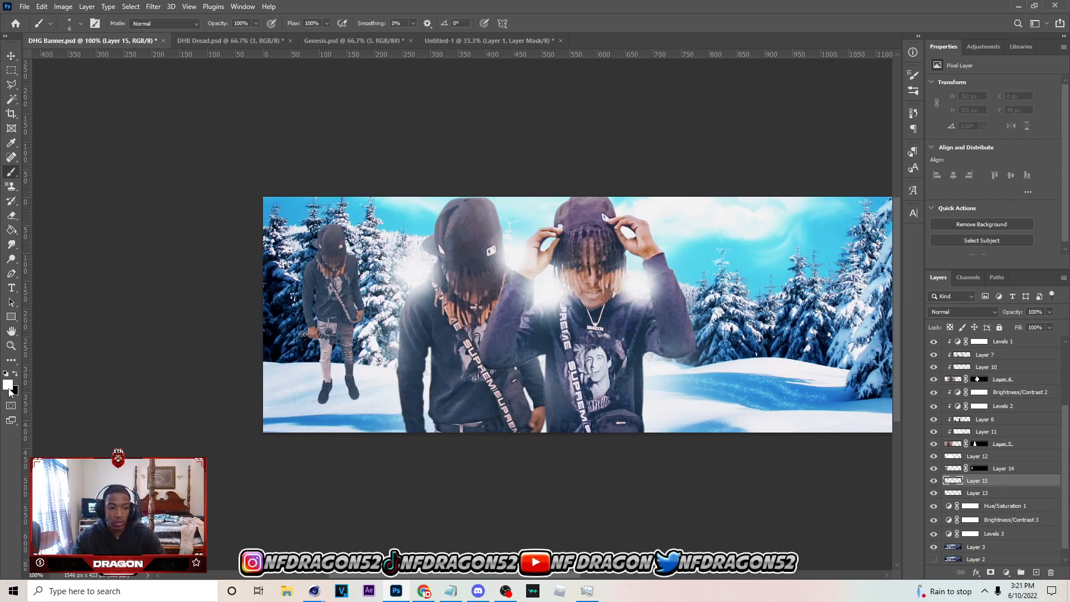
# Set up a black soft brush with 0% hardness, its tip flattened into a horizontal ellipse and sized to 70 px
pyautogui.click(16, 374)
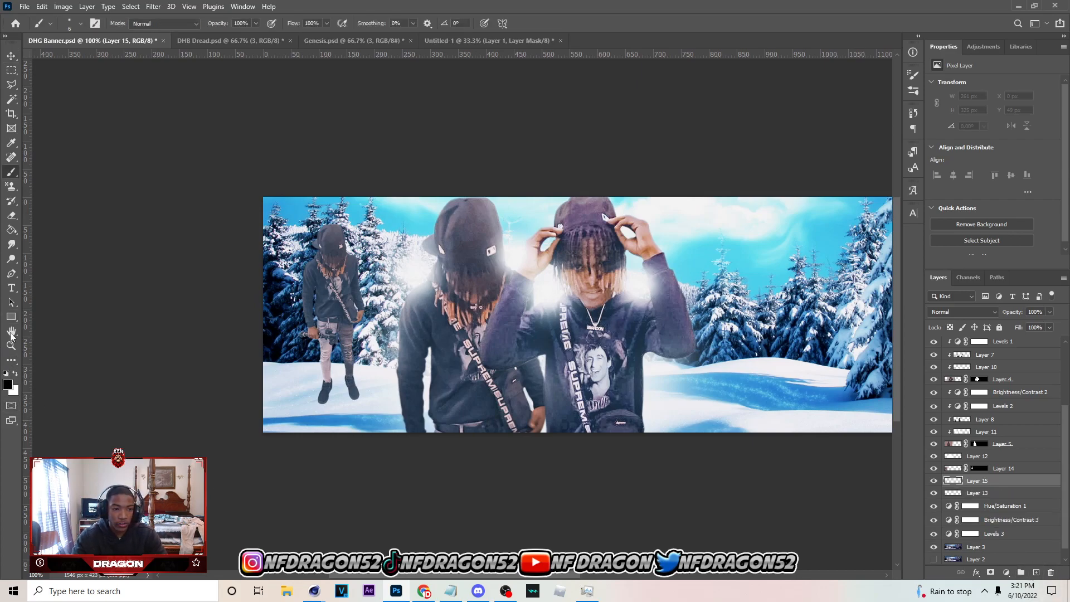
pyautogui.press(']')
pyautogui.press(']')
pyautogui.press(']')
pyautogui.press(']')
pyautogui.press(']')
pyautogui.press(']')
pyautogui.press(']')
pyautogui.press(']')
pyautogui.press(']')
pyautogui.press(']')
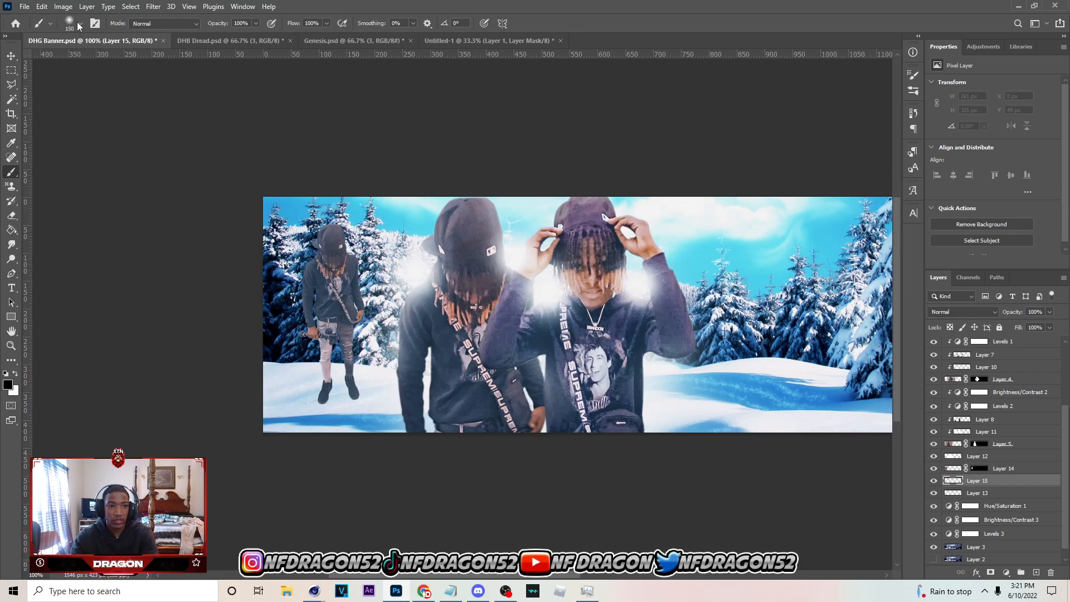
pyautogui.click(79, 24)
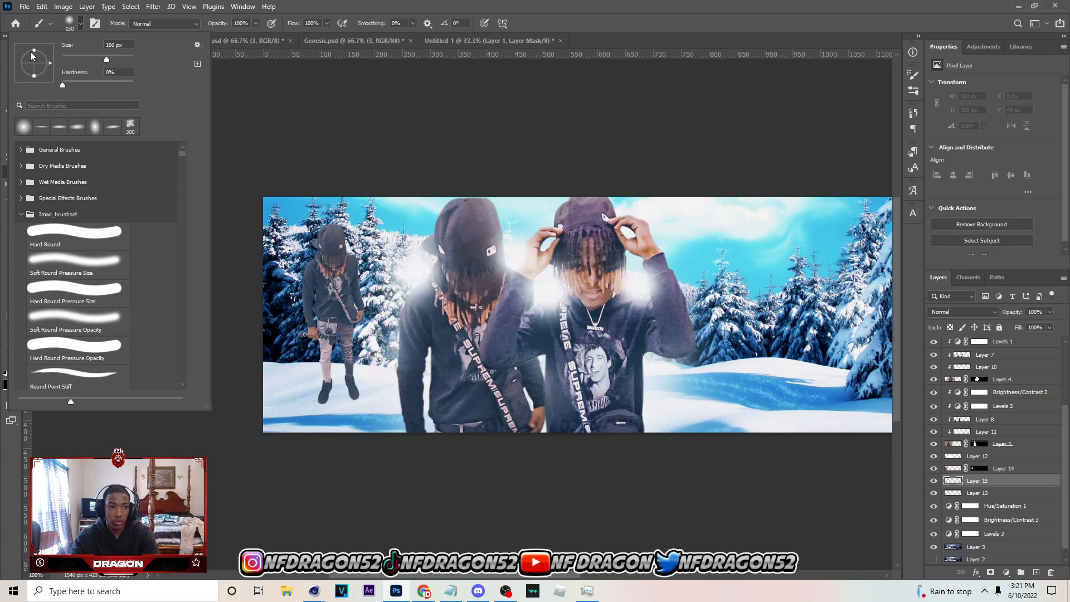
pyautogui.moveTo(34, 54); pyautogui.dragTo(35, 61)
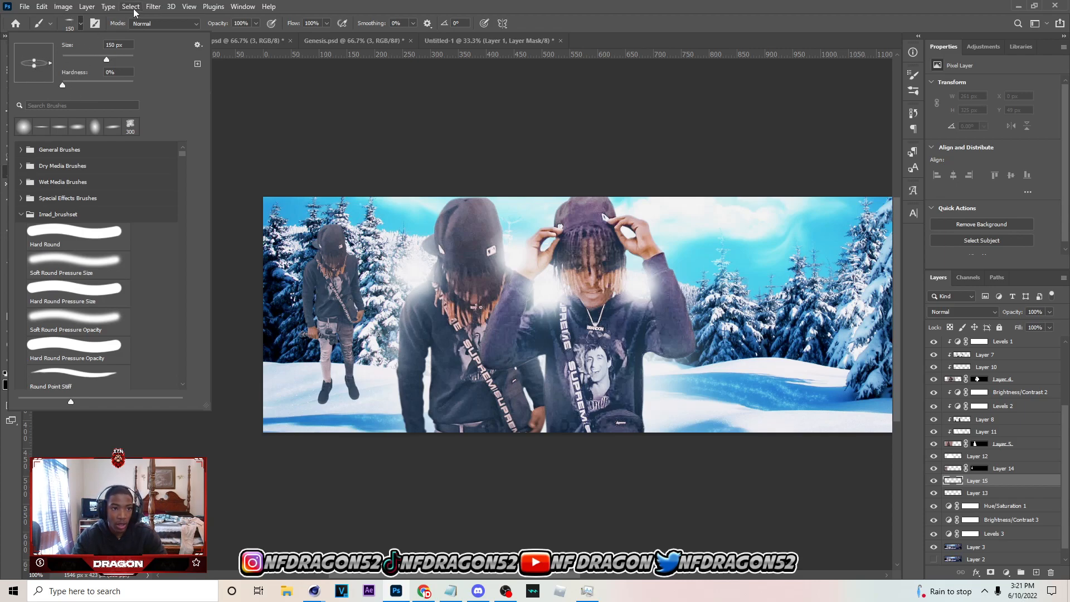
pyautogui.click(84, 25)
pyautogui.press('[')
pyautogui.press('[')
pyautogui.press('[')
pyautogui.moveTo(324, 400); pyautogui.dragTo(328, 403)
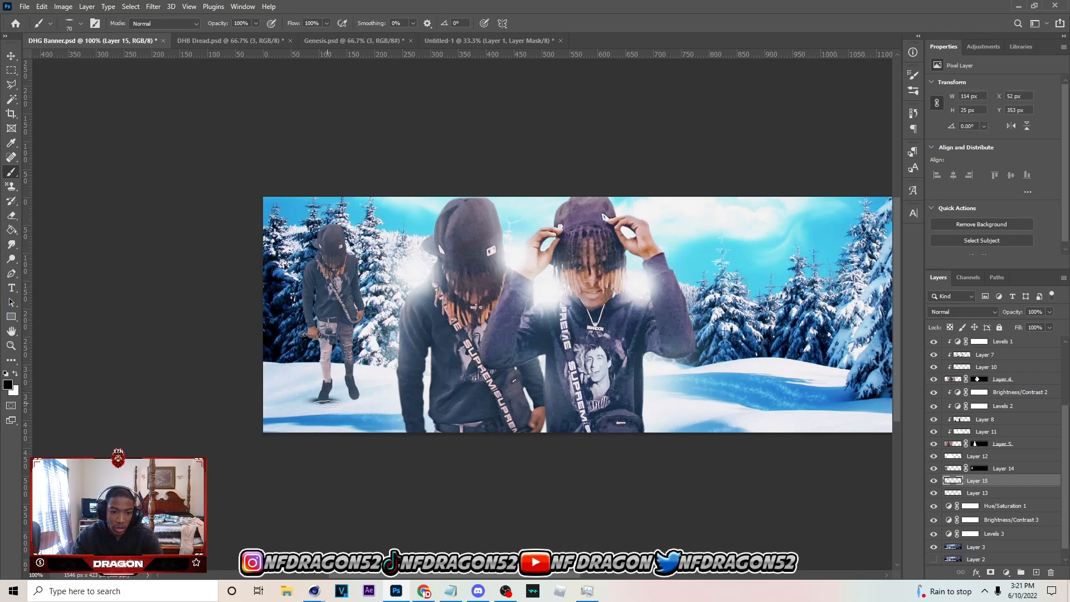
pyautogui.hotkey('ctrl', 'z')
pyautogui.click(323, 402)
pyautogui.hotkey('ctrl', 'z')
pyautogui.click(323, 402)
pyautogui.hotkey('ctrl', 'z')
pyautogui.click(322, 401)
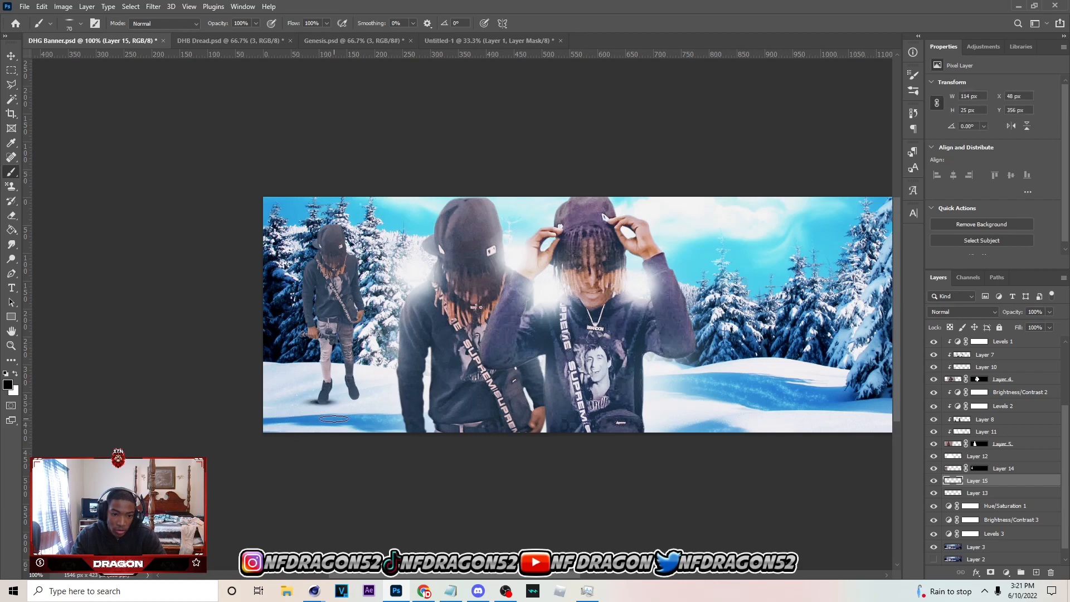
pyautogui.hotkey('ctrl', 'z')
# Dab a flat black shadow beneath each of the small person's boots and adjust the shadow layer's opacity
pyautogui.click(323, 401)
pyautogui.click(354, 397)
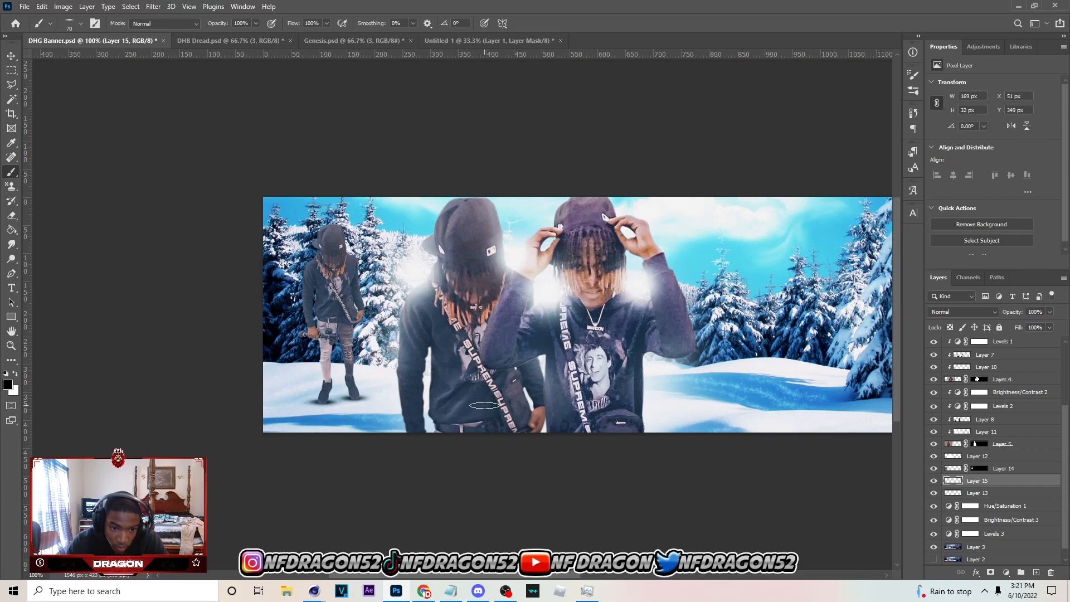
pyautogui.click(1049, 311)
pyautogui.moveTo(1017, 331); pyautogui.dragTo(1037, 330)
# Group the small full-body person's layer together with its shadow layer
pyautogui.click(12, 55)
pyautogui.click(350, 312)
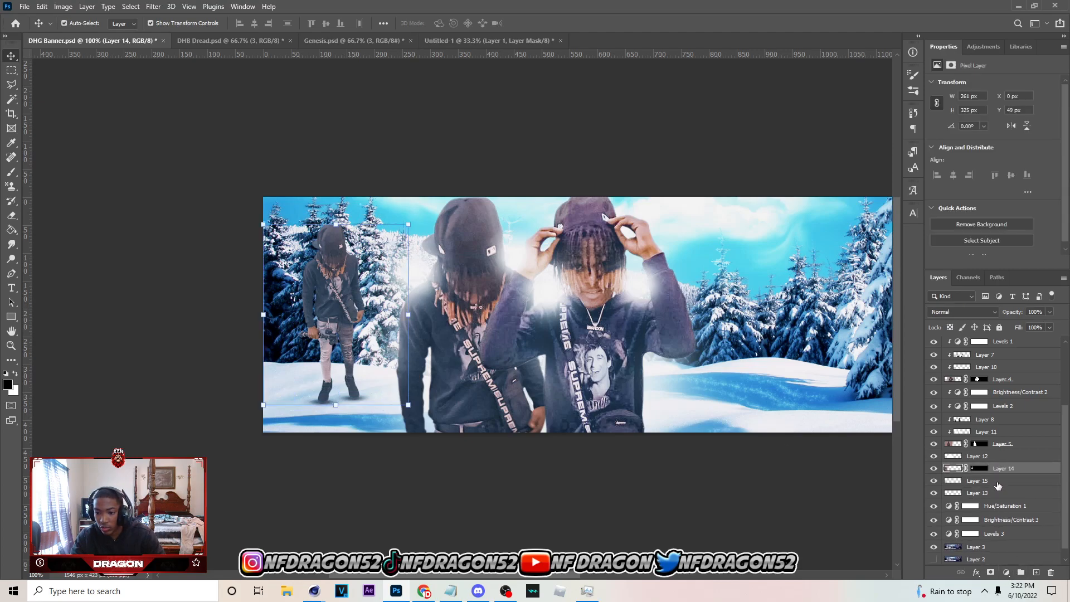
pyautogui.keyDown('shift'); pyautogui.click(998, 483); pyautogui.keyUp('shift')
pyautogui.hotkey('ctrl', 'g')
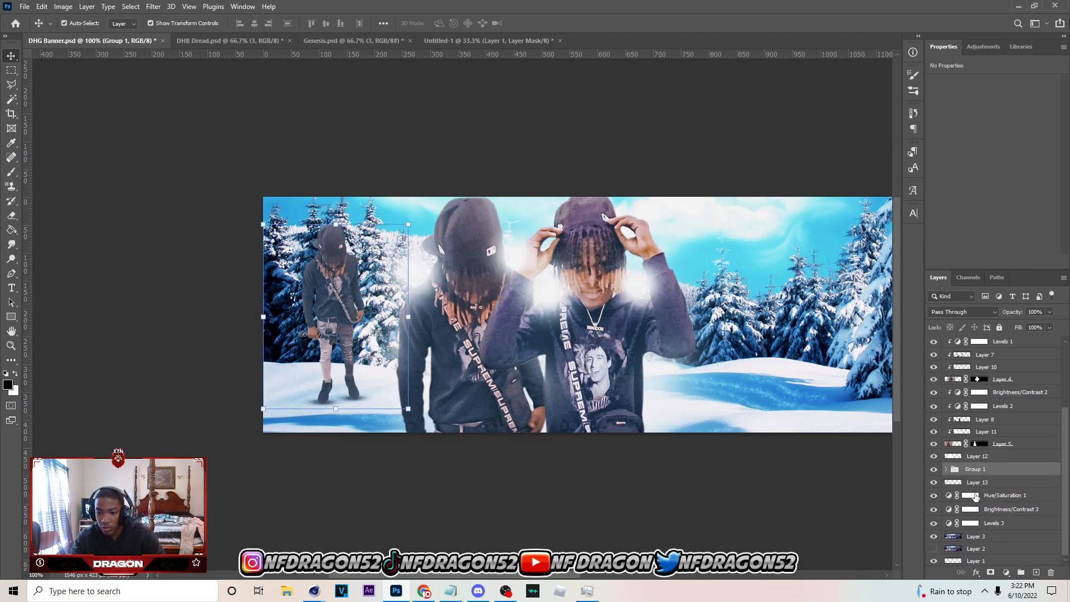
# Add a Brightness/Contrast adjustment clipped to the full-body person's layer inside the group and set its brightness to 36
pyautogui.click(950, 471)
pyautogui.click(1012, 483)
pyautogui.click(1006, 573)
pyautogui.click(997, 413)
pyautogui.rightClick(1017, 486)
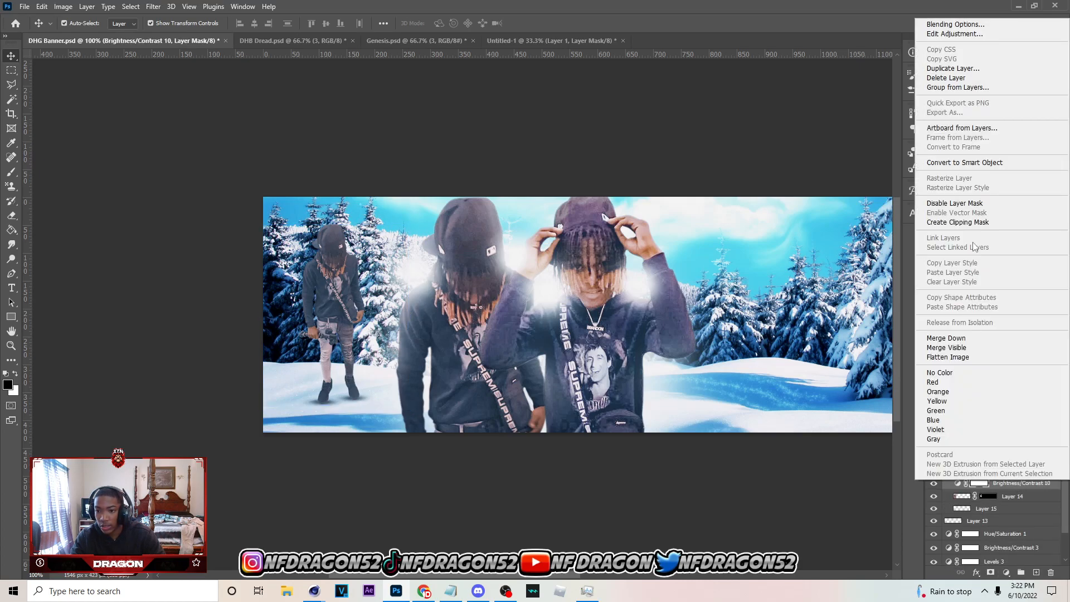
pyautogui.click(970, 221)
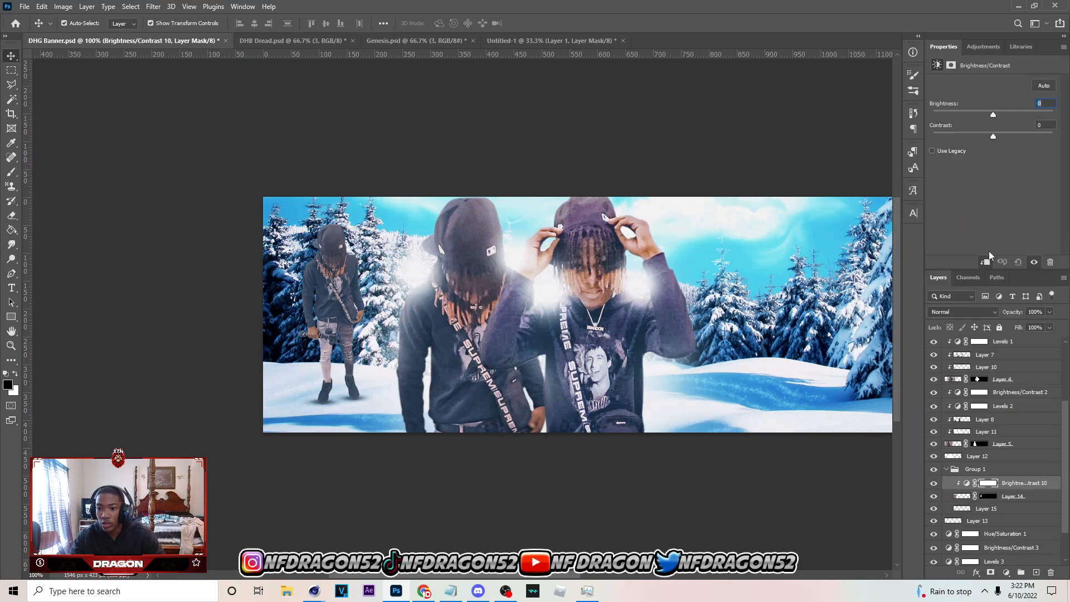
pyautogui.click(1005, 115)
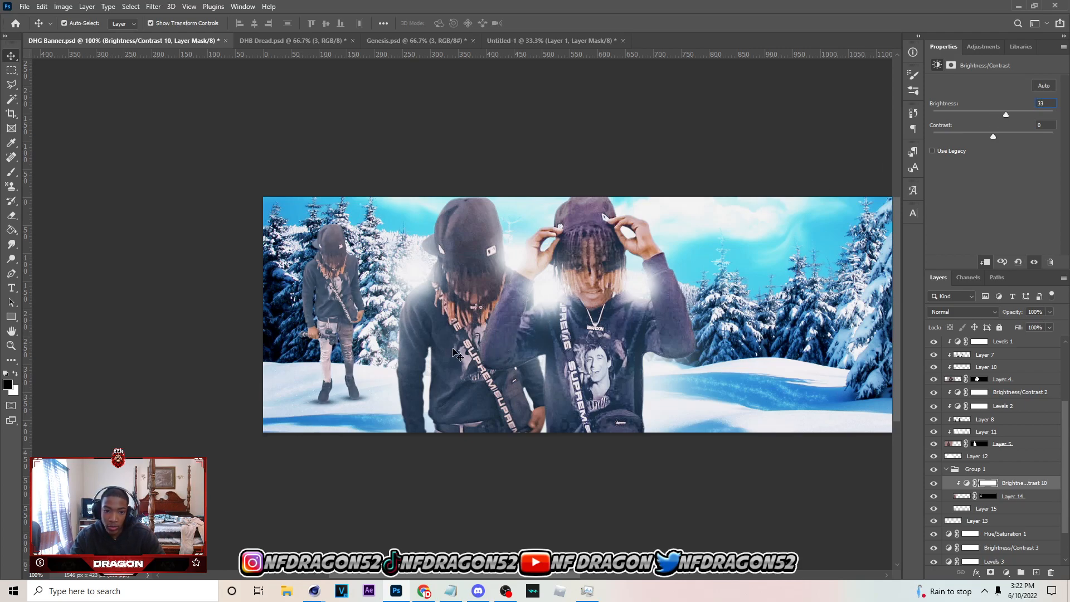
pyautogui.moveTo(1003, 115); pyautogui.dragTo(1006, 115)
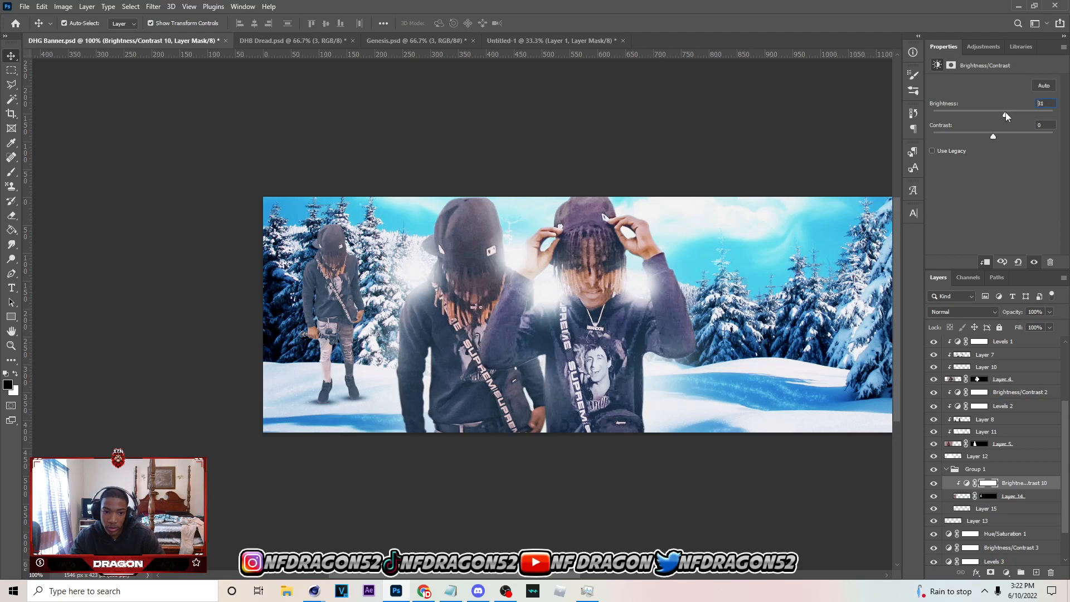
# Add a Levels adjustment clipped to the full-body person and set its midtones to 0.90 while previewing the banner in black and white
pyautogui.click(1012, 496)
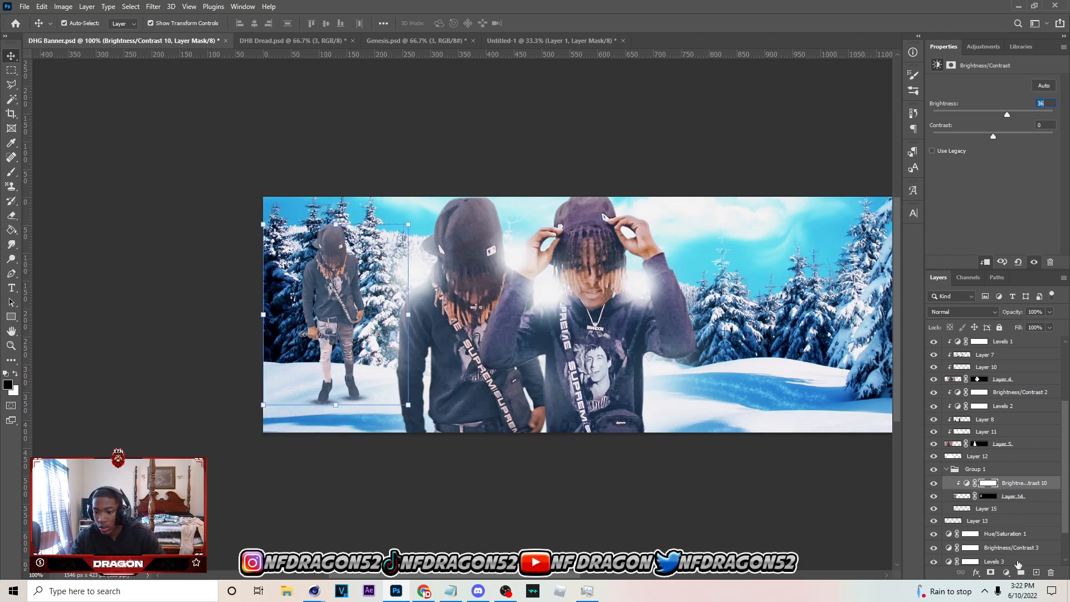
pyautogui.click(1005, 572)
pyautogui.click(1000, 418)
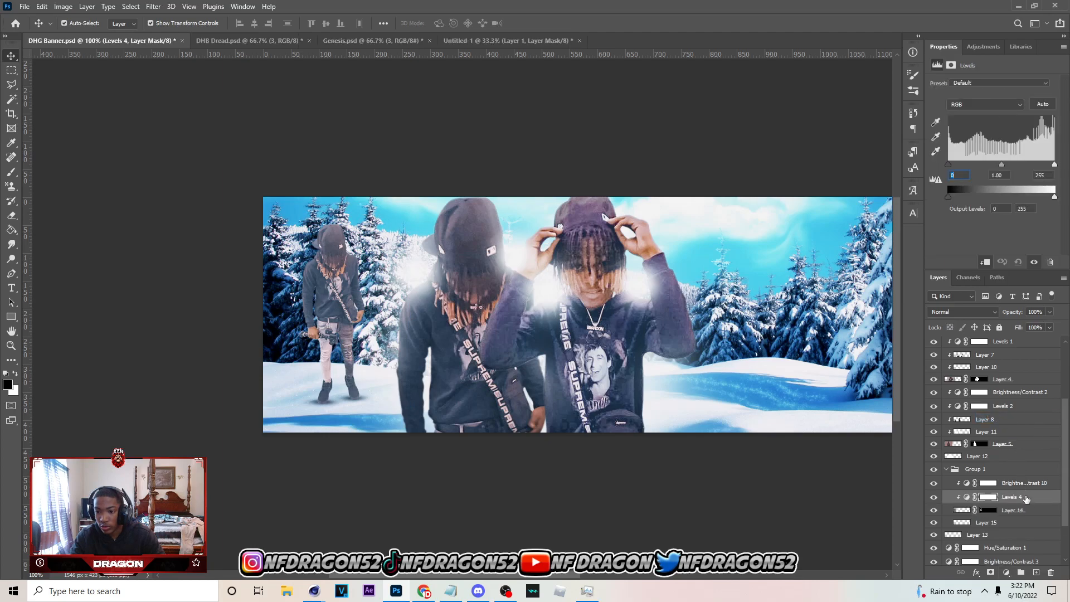
pyautogui.click(933, 397)
pyautogui.moveTo(1003, 165); pyautogui.dragTo(1006, 166)
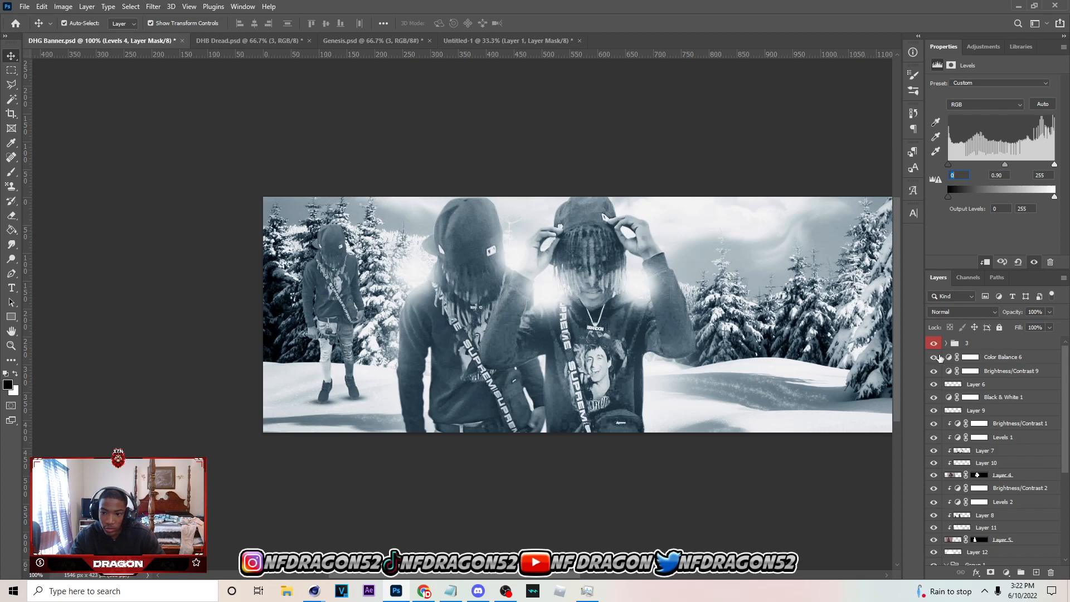
pyautogui.click(934, 397)
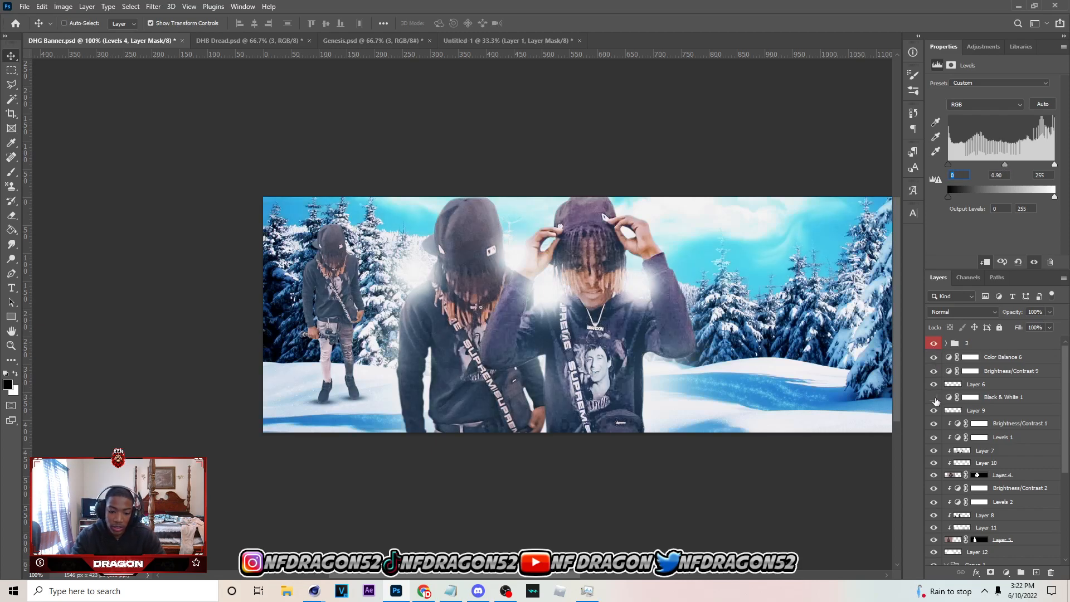
# Add a Color Balance adjustment clipped to the front person on Layer 4, with midtones Cyan/Red at -15 and Yellow/Blue at -6
pyautogui.hotkey('ctrl', '-')
pyautogui.hotkey('ctrl', '+')
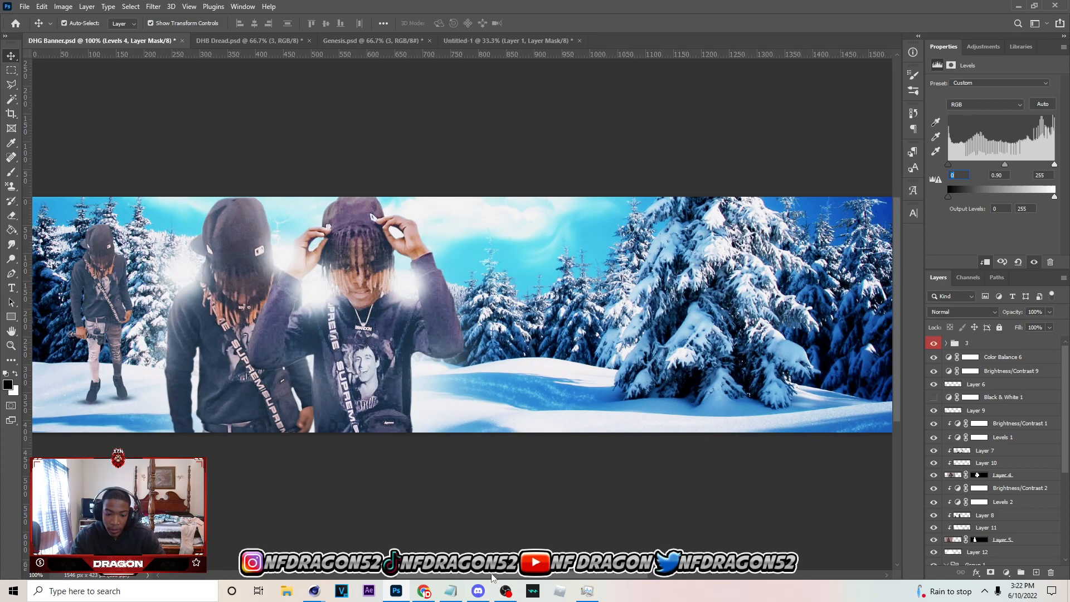
pyautogui.hscroll(-5, 495, 315)
pyautogui.hscroll(-1, 267, 321)
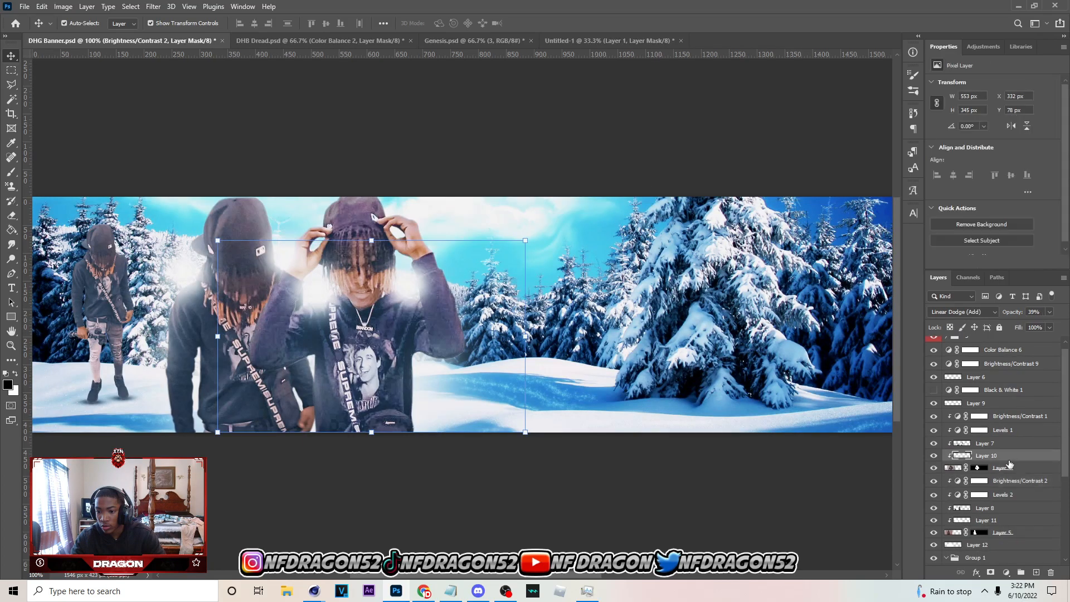
pyautogui.click(1009, 467)
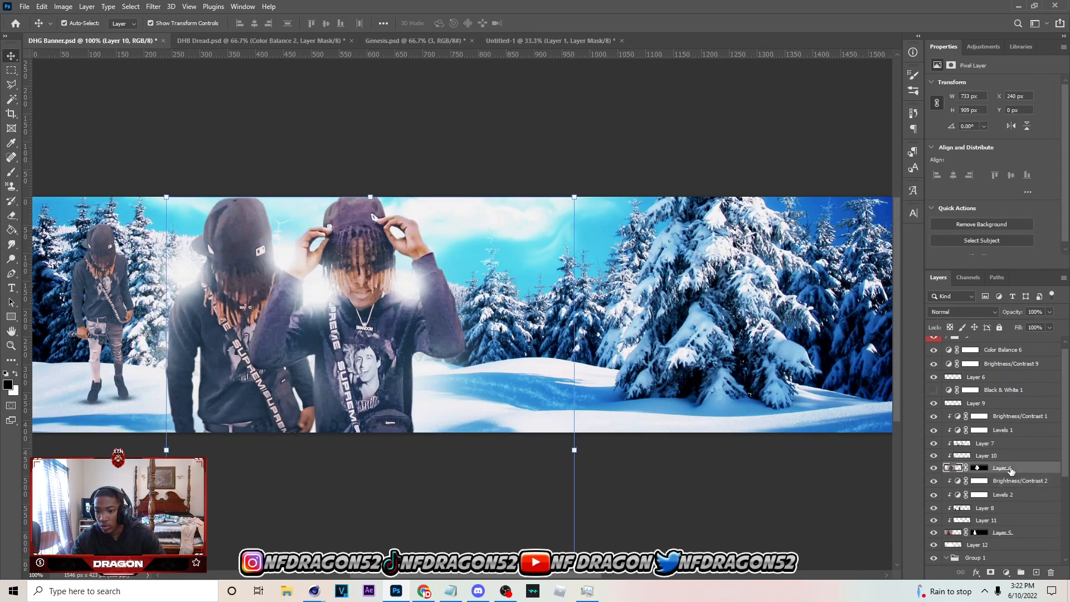
pyautogui.click(1006, 572)
pyautogui.click(1028, 474)
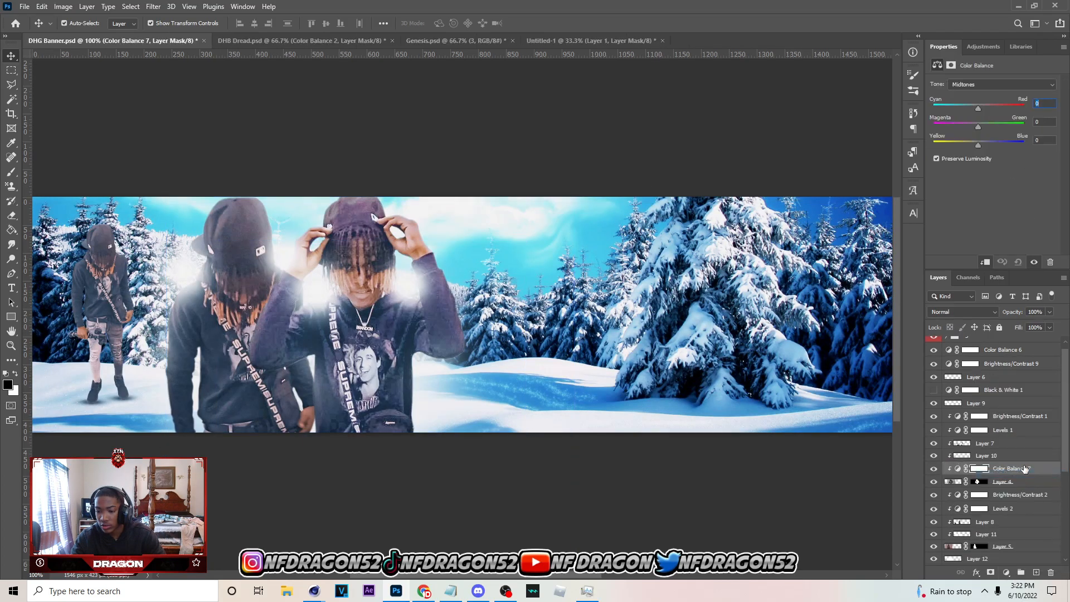
pyautogui.write('-5')
pyautogui.moveTo(971, 104); pyautogui.dragTo(971, 105)
pyautogui.moveTo(981, 141); pyautogui.dragTo(975, 142)
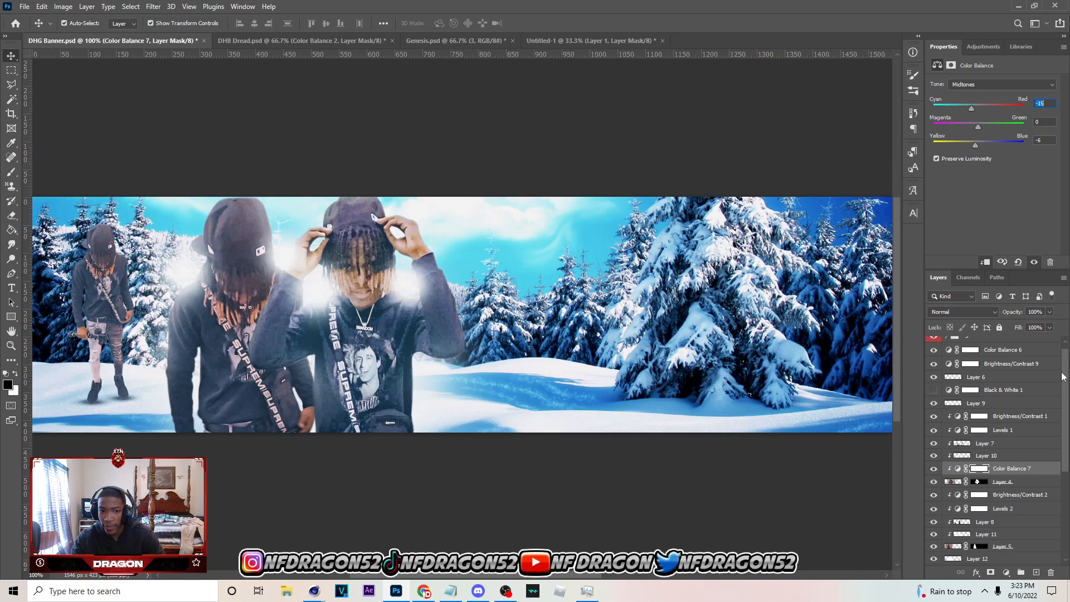
pyautogui.click(933, 469)
pyautogui.click(934, 470)
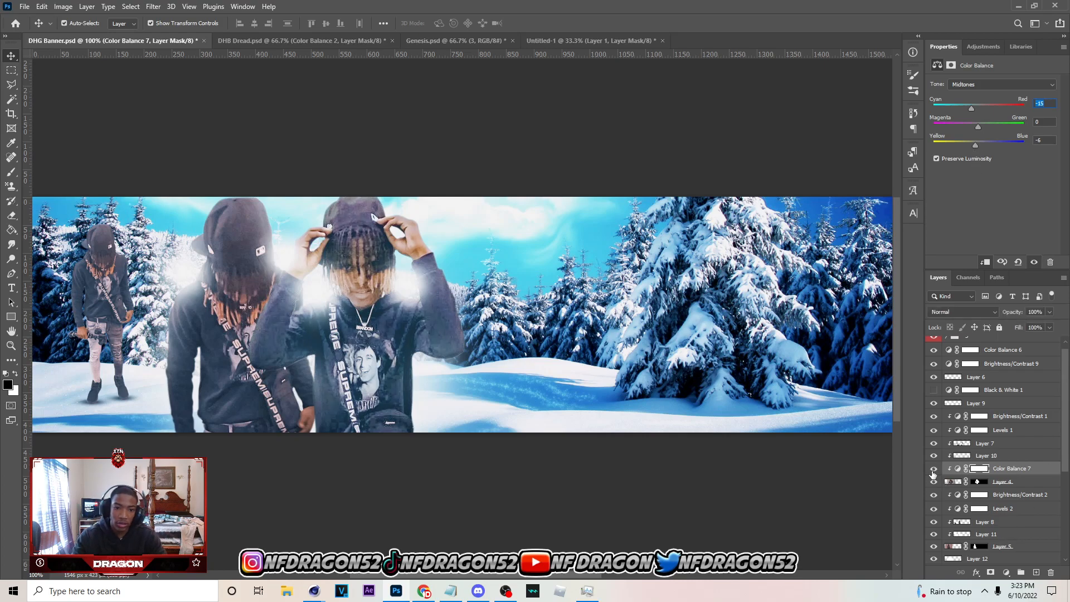
# Add a matching clipped Color Balance adjustment to the second large person on Layer 5, with Cyan/Red -15 and Yellow/Blue -6
pyautogui.scroll(-1, 997, 514)
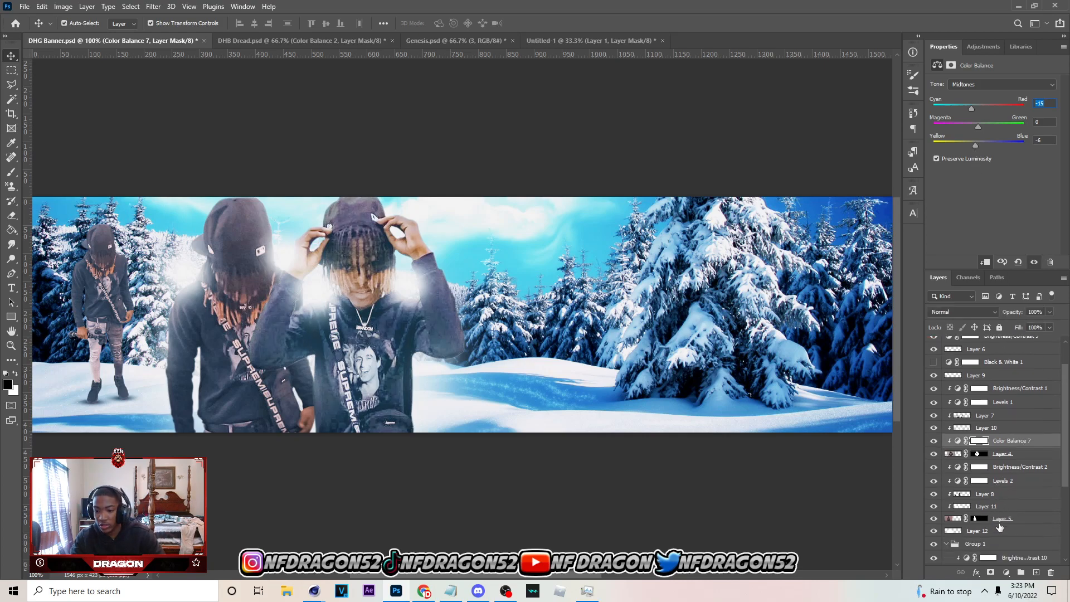
pyautogui.click(998, 520)
pyautogui.click(1017, 442)
pyautogui.click(1005, 509)
pyautogui.click(1004, 519)
pyautogui.click(1006, 573)
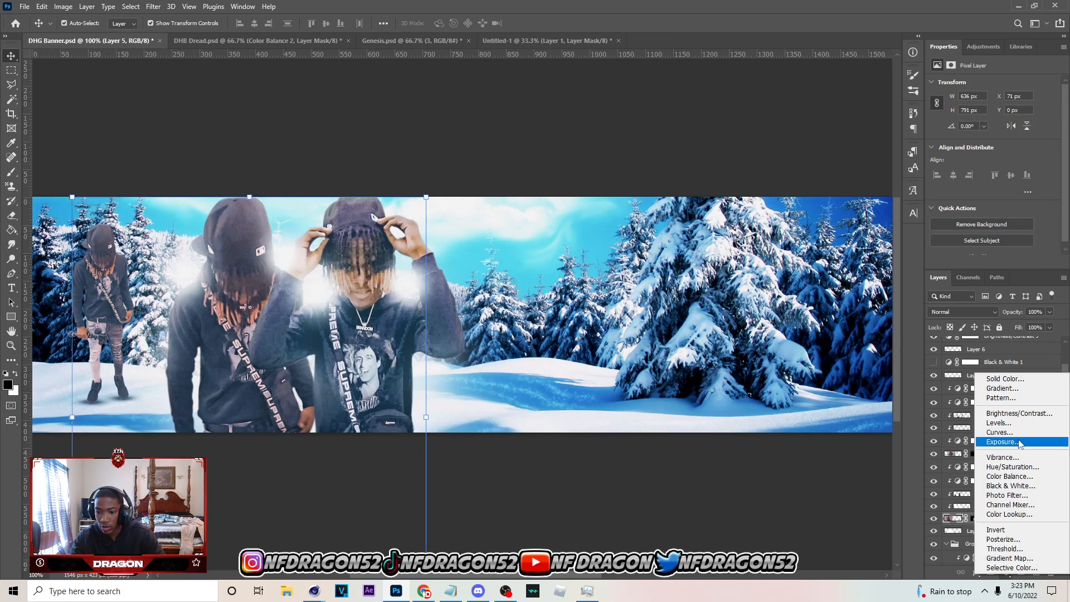
pyautogui.click(1023, 476)
pyautogui.moveTo(979, 107); pyautogui.dragTo(971, 105)
pyautogui.moveTo(978, 146); pyautogui.dragTo(975, 145)
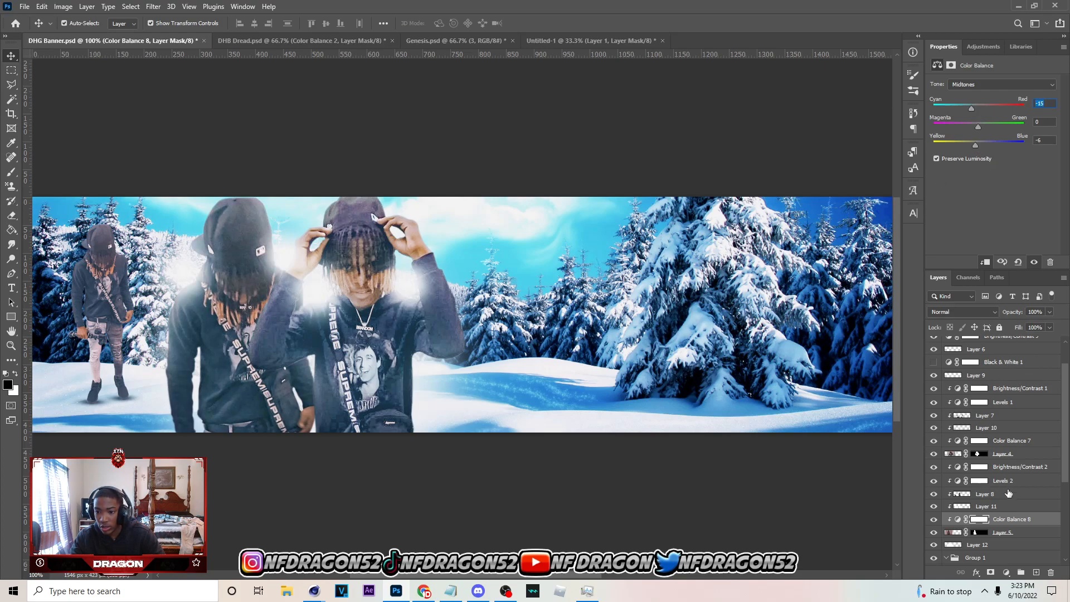
# Group Layer 5 with its clipped layers up to Brightness/Contrast 2 and name the group 2
pyautogui.click(1006, 535)
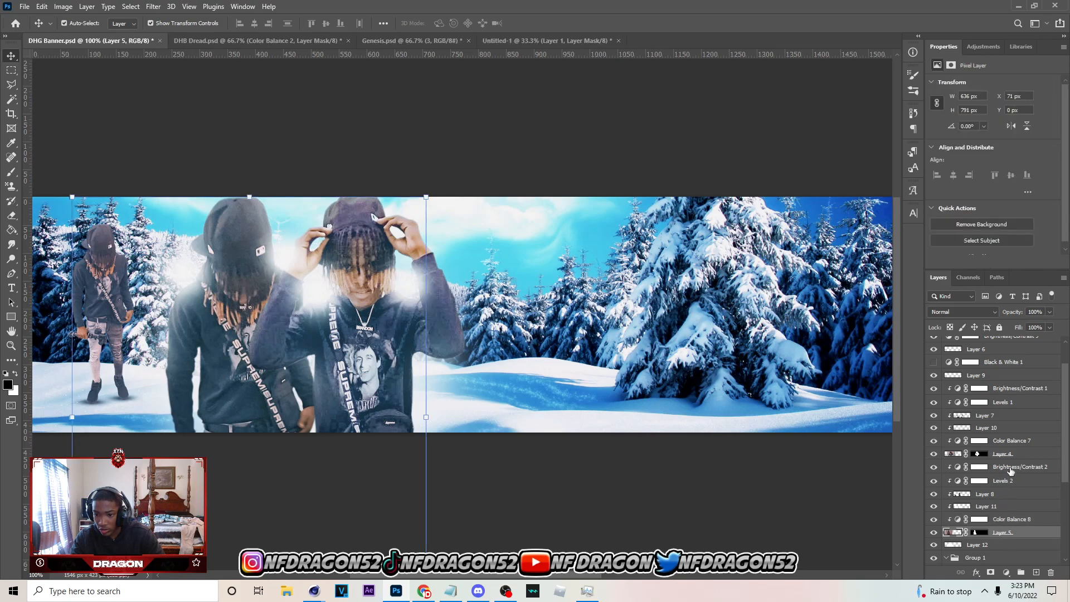
pyautogui.keyDown('shift'); pyautogui.click(1011, 471); pyautogui.keyUp('shift')
pyautogui.hotkey('ctrl', 'g')
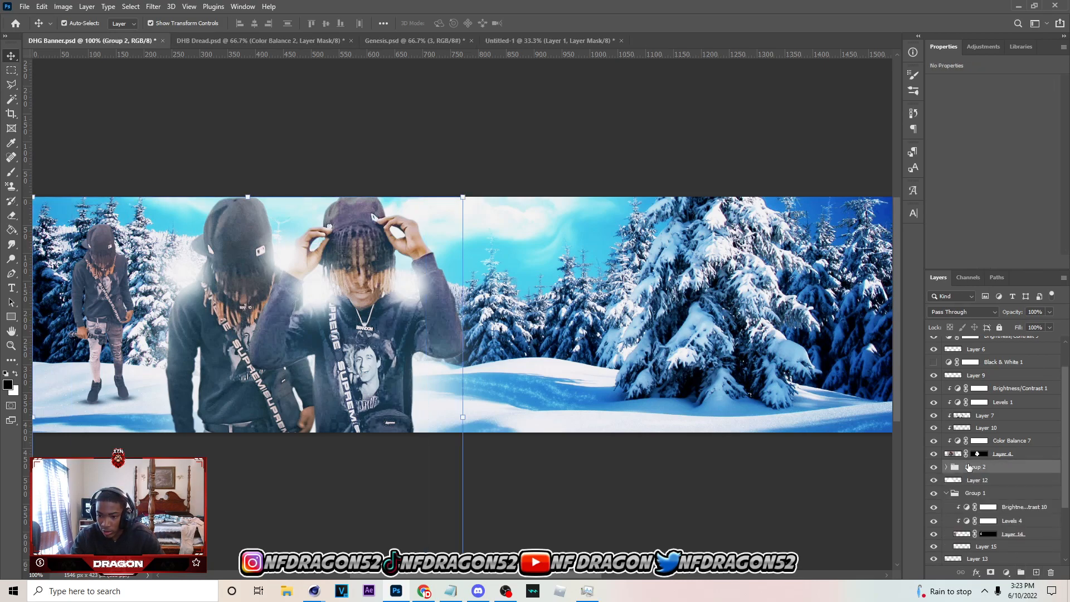
pyautogui.write('2')
# Group Layer 4 with its clipped layers up to Brightness/Contrast 1 and name the group 1
pyautogui.click(998, 454)
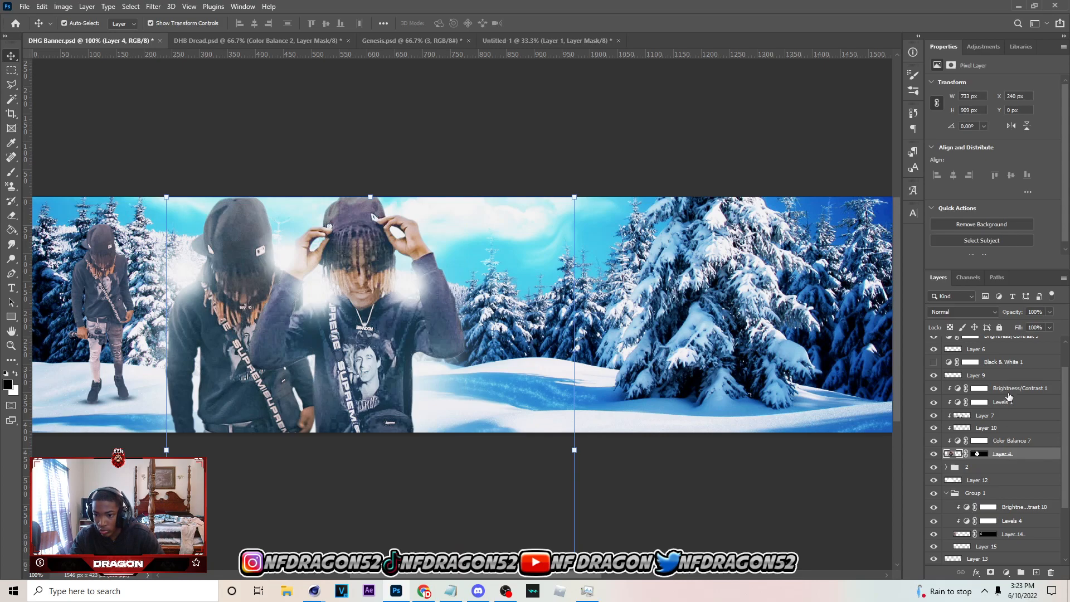
pyautogui.keyDown('shift'); pyautogui.click(1008, 394); pyautogui.keyUp('shift')
pyautogui.click(1021, 572)
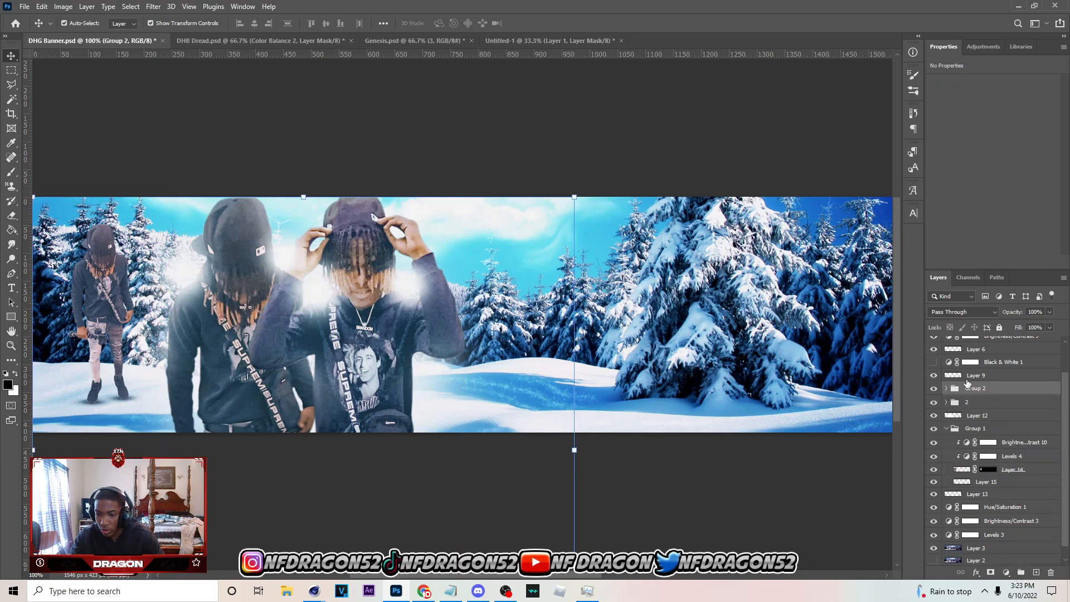
pyautogui.write('1')
# Rename the small full-body person's group as 3
pyautogui.click(969, 432)
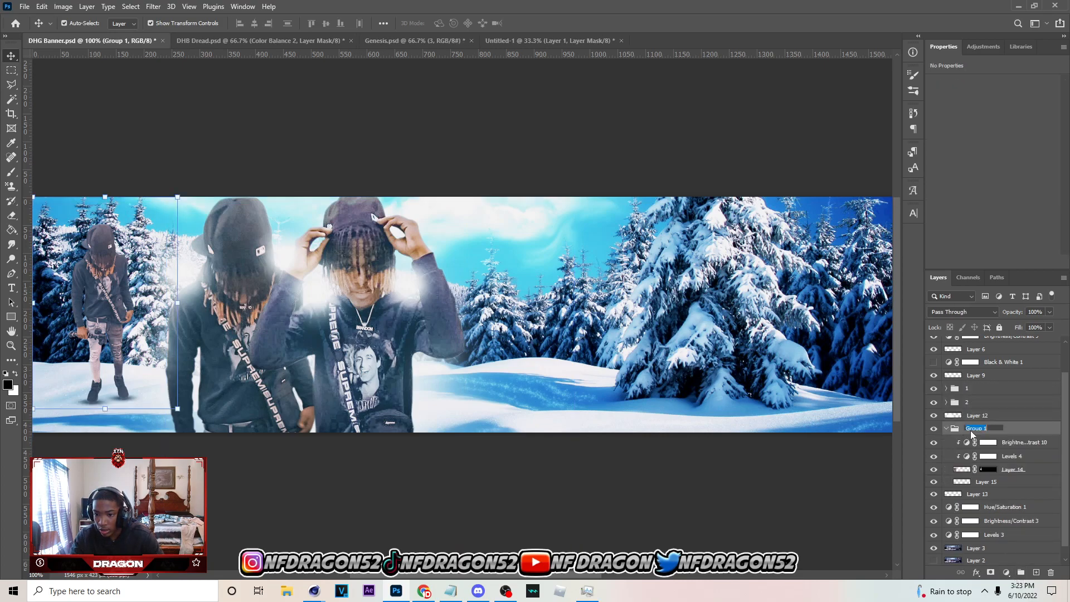
pyautogui.write('3')
pyautogui.press('Return')
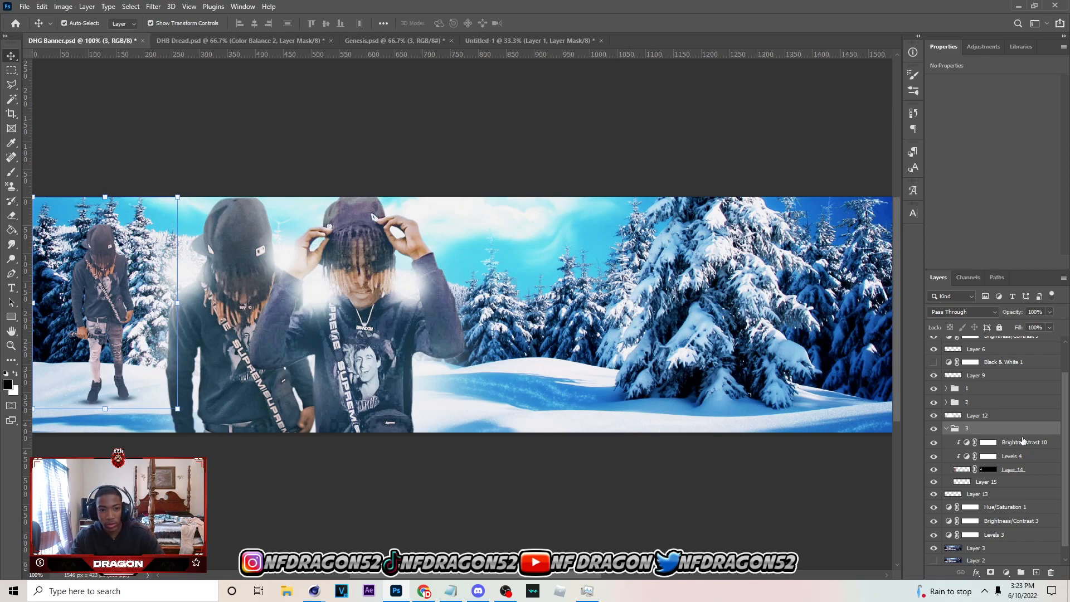
# Add a clipped Color Balance adjustment to the small person on Layer 14, set Cyan/Red -15 and Yellow/Blue -6, and collapse the group
pyautogui.click(1019, 471)
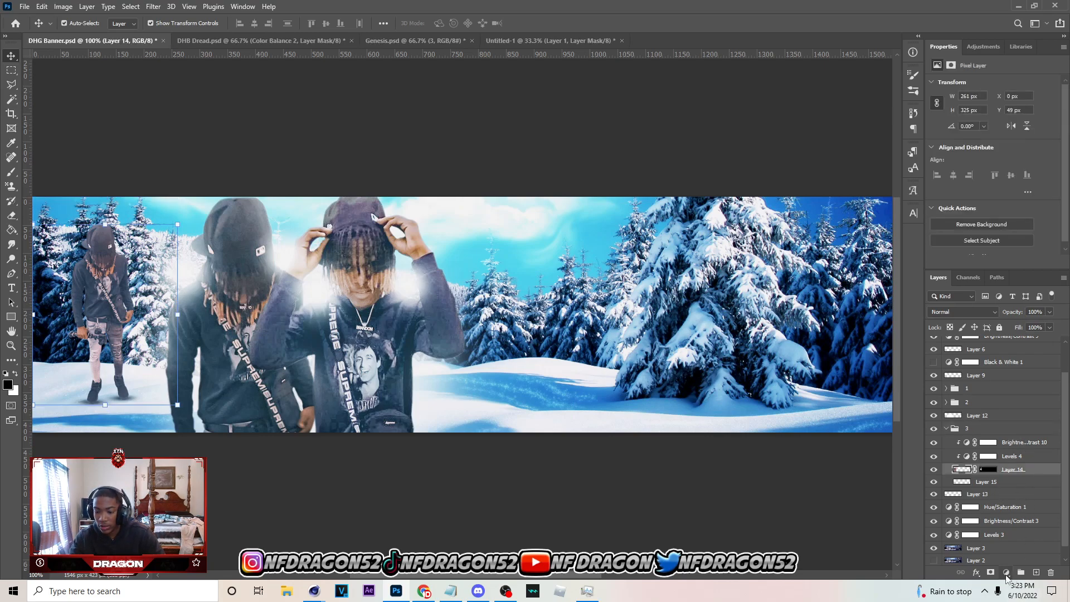
pyautogui.click(1005, 572)
pyautogui.click(1009, 477)
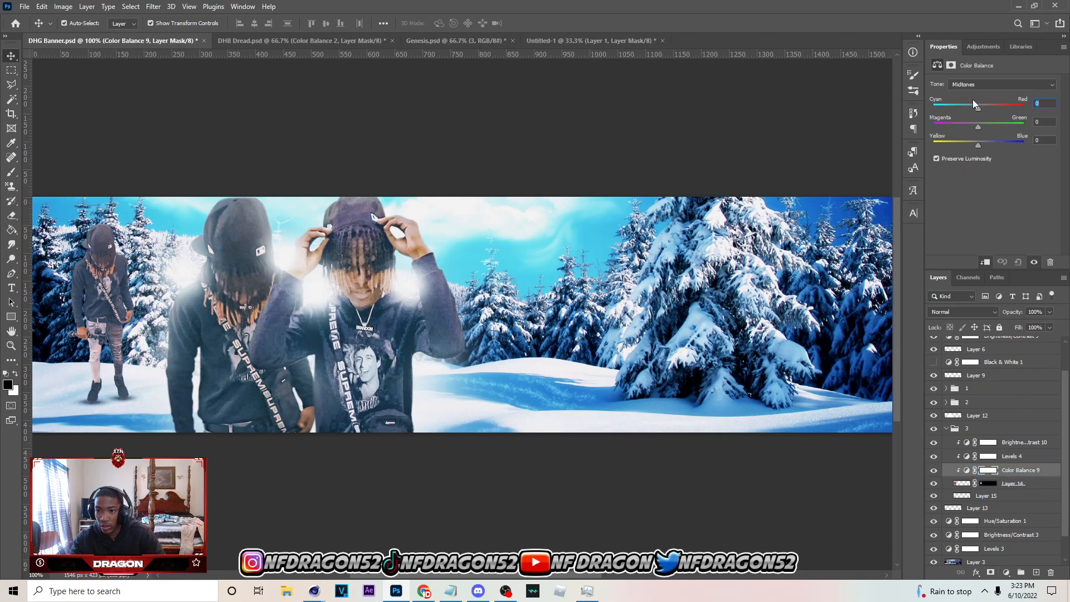
pyautogui.click(978, 146)
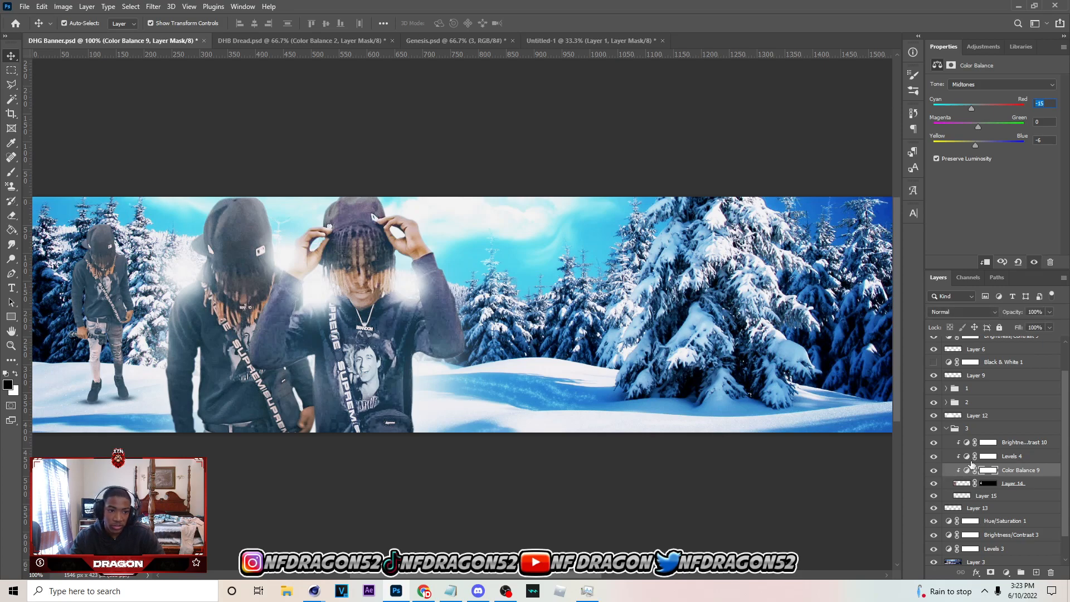
pyautogui.click(947, 429)
# Add a Color Balance adjustment above the background Layer 3 with Cyan/Red -14 and Yellow/Blue +19, and hide it
pyautogui.scroll(-3, 1020, 508)
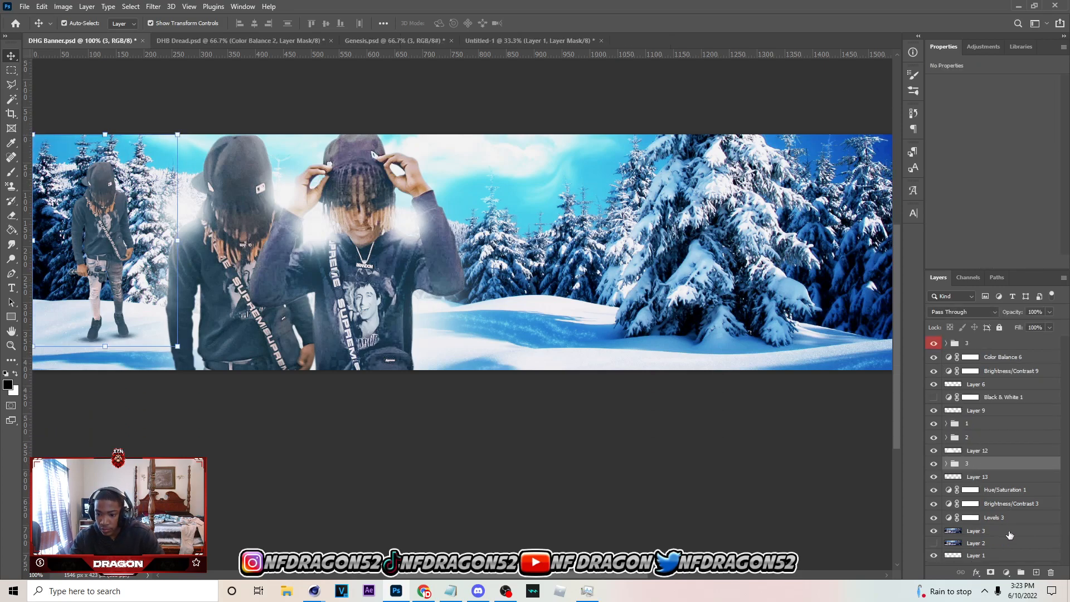
pyautogui.click(993, 532)
pyautogui.scroll(1, 847, 496)
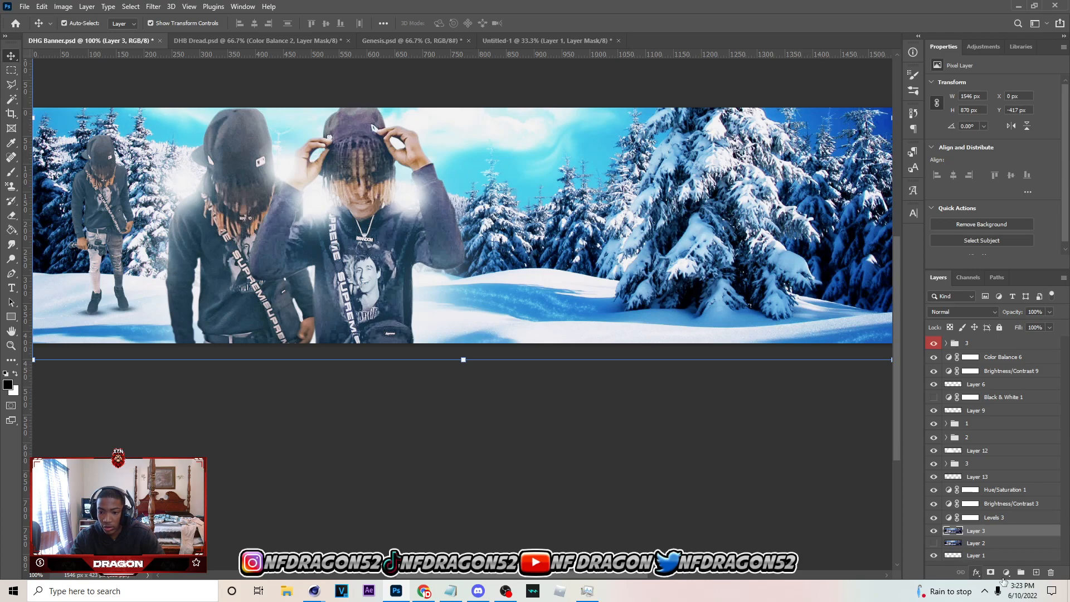
pyautogui.click(1006, 571)
pyautogui.click(994, 475)
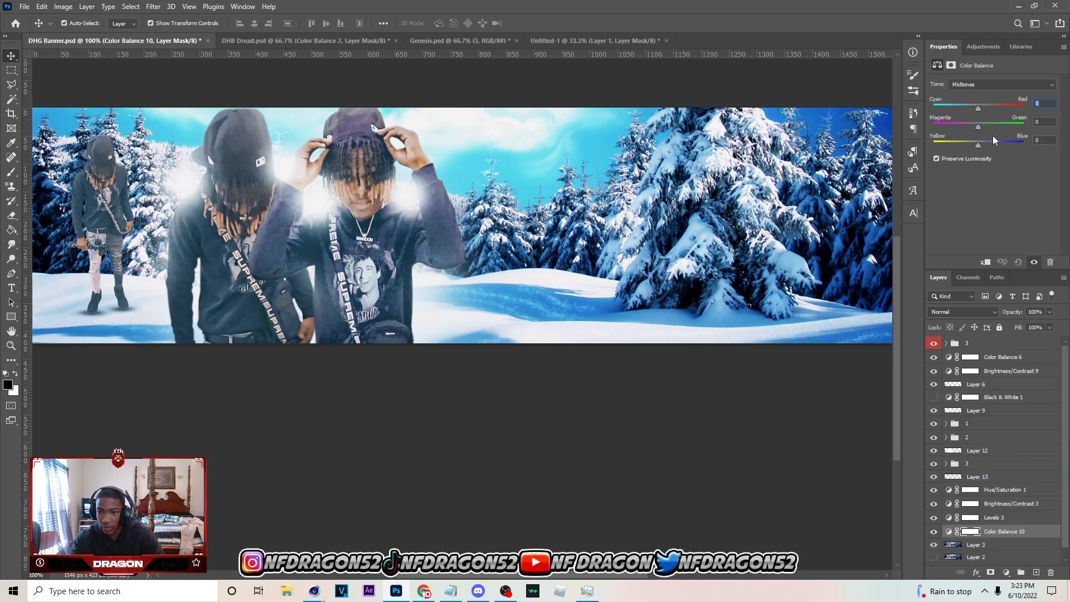
pyautogui.moveTo(979, 146); pyautogui.dragTo(986, 146)
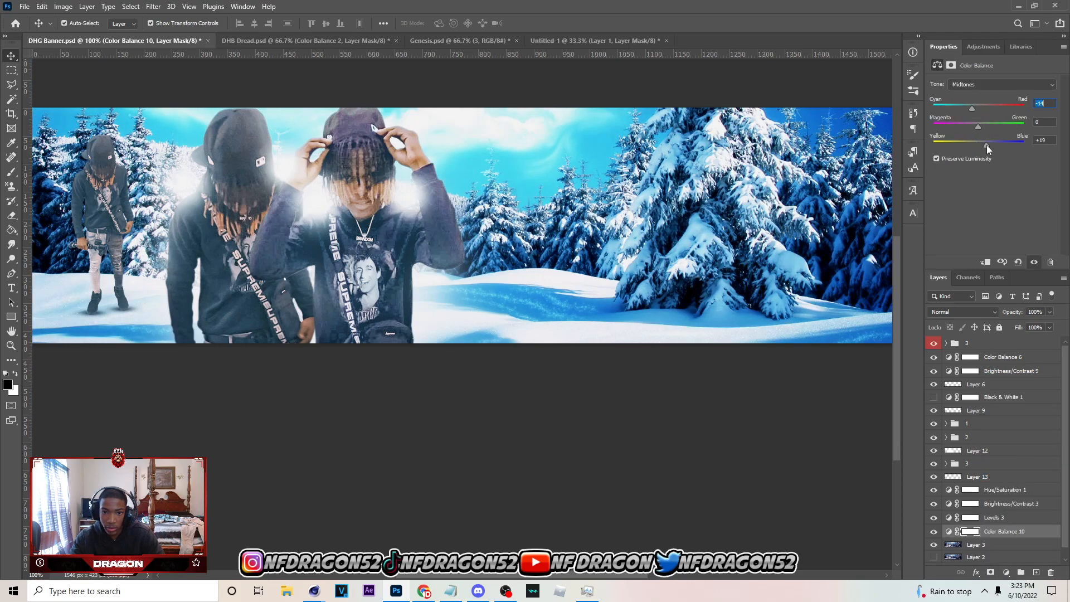
pyautogui.click(934, 532)
# Create a new layer clipped to the small full-body person's Layer 14 inside group 3
pyautogui.click(951, 464)
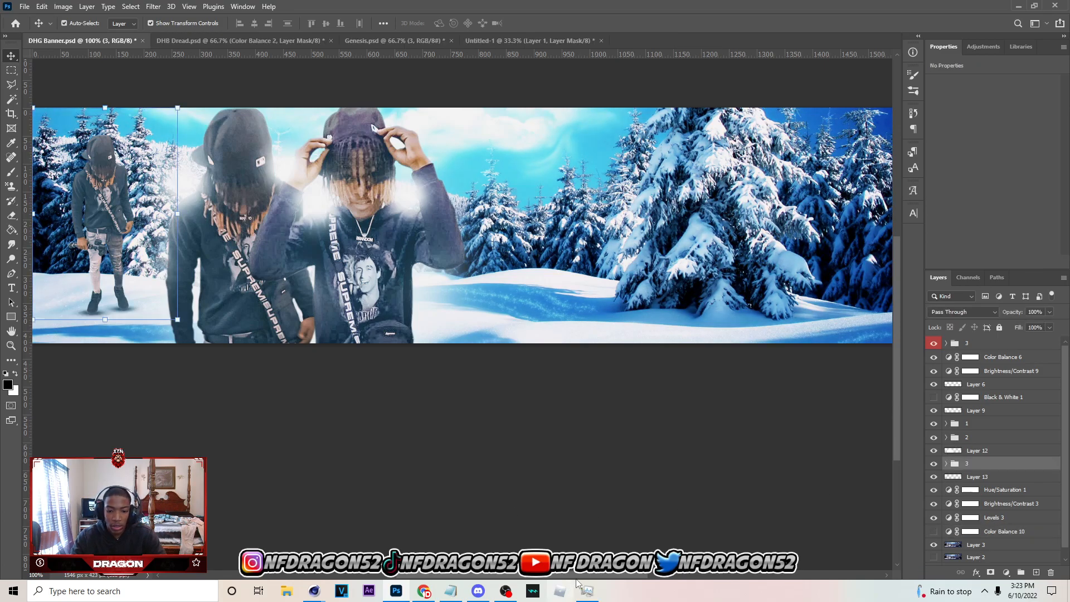
pyautogui.hscroll(-3, 641, 541)
pyautogui.click(946, 465)
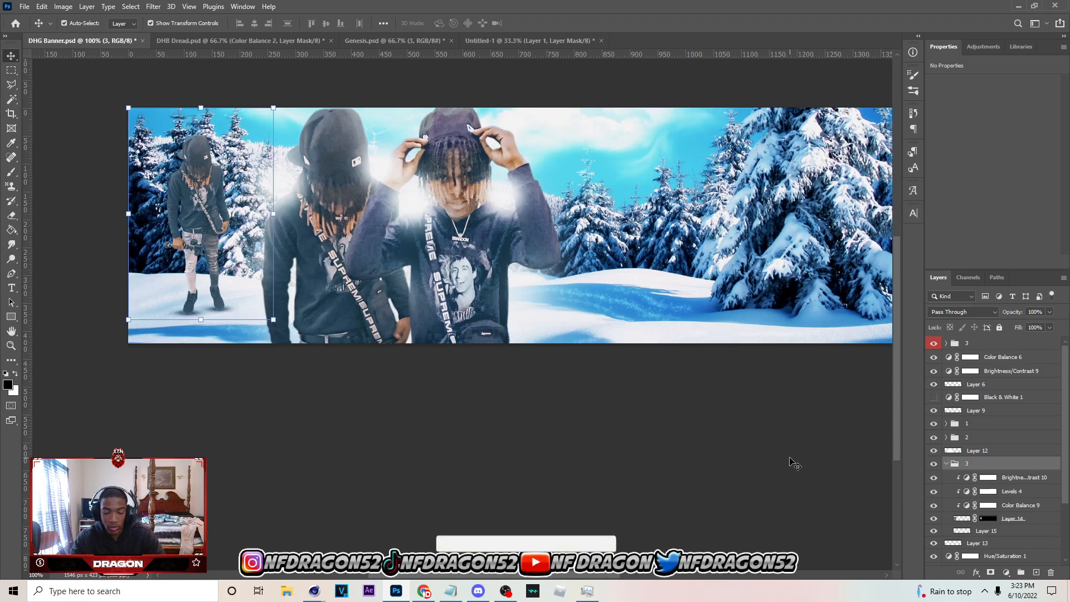
pyautogui.hotkey('ctrl', '+')
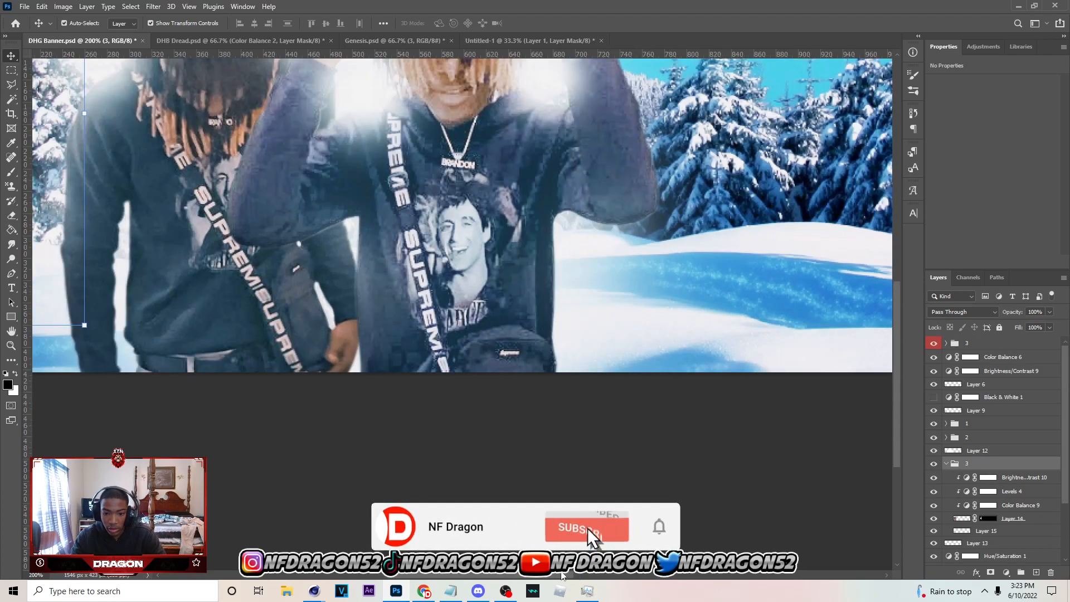
pyautogui.hscroll(-4, 707, 557)
pyautogui.click(1025, 518)
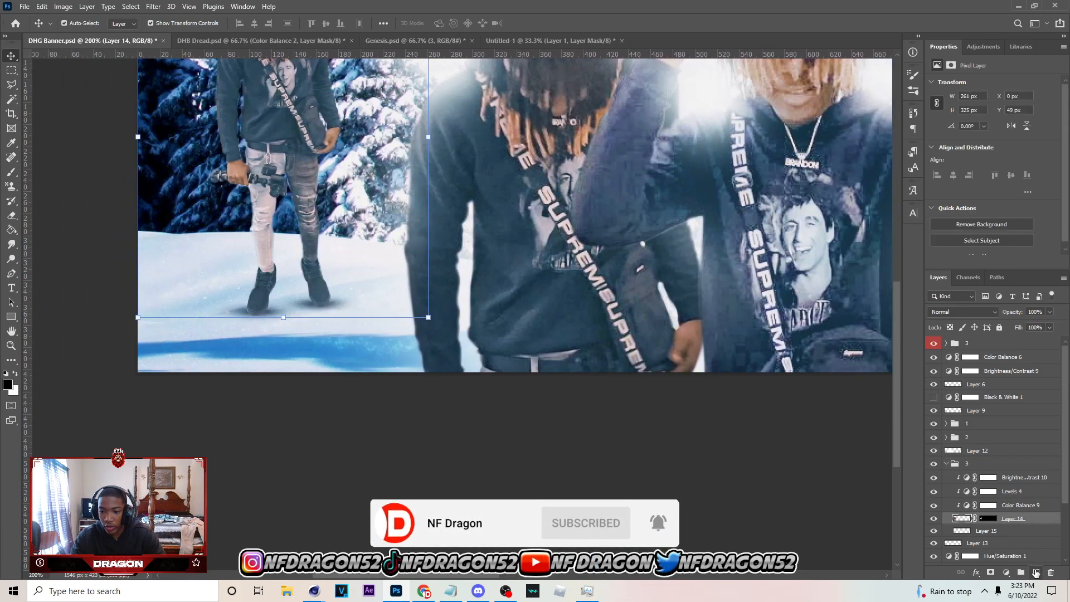
pyautogui.click(1036, 572)
# Set the Brush tool to a soft round tip with 0% hardness and reduce its size to 20 px
pyautogui.scroll(2, 373, 499)
pyautogui.scroll(2, 378, 504)
pyautogui.press('b')
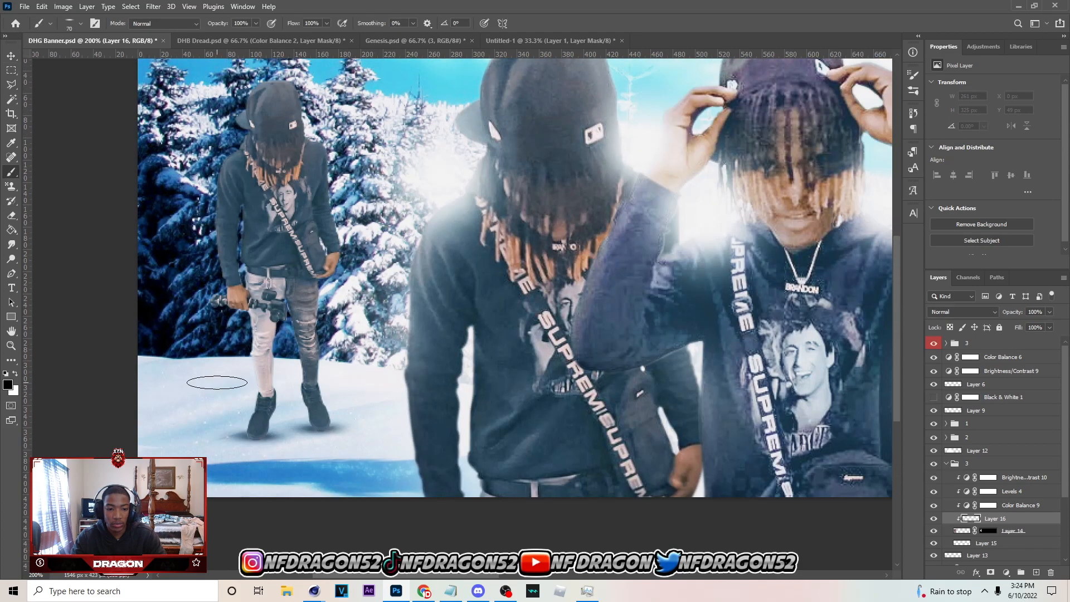
pyautogui.click(80, 26)
pyautogui.click(39, 123)
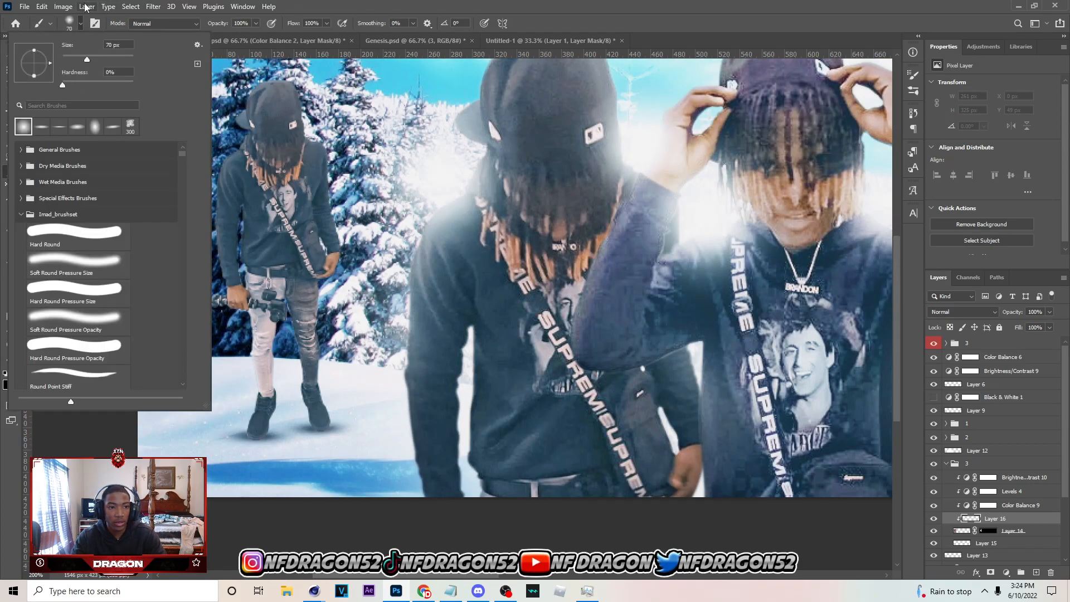
pyautogui.click(83, 24)
pyautogui.press('[')
pyautogui.press('[')
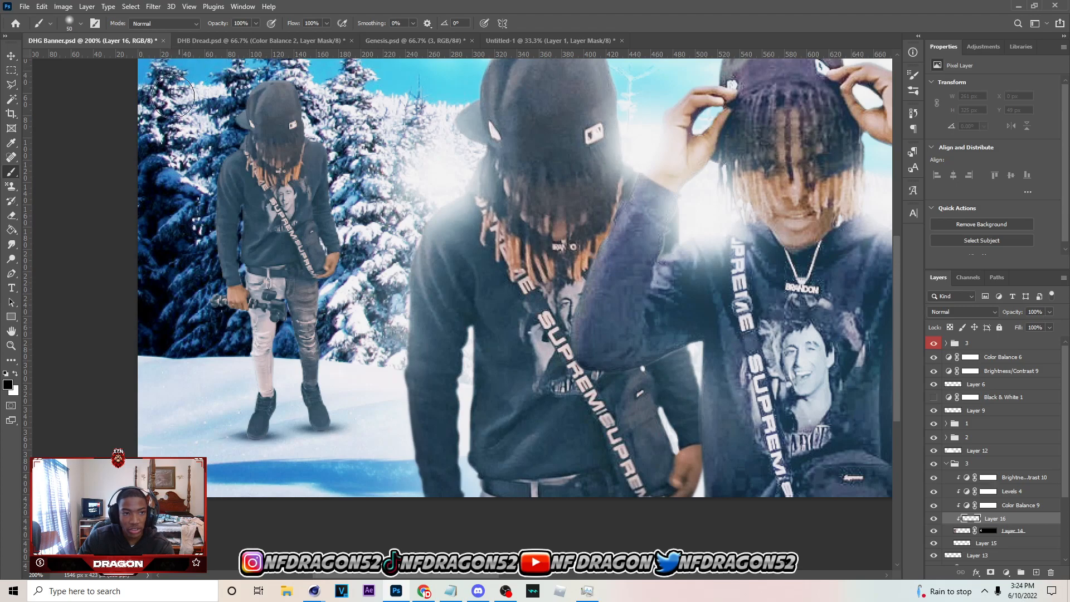
pyautogui.click(81, 24)
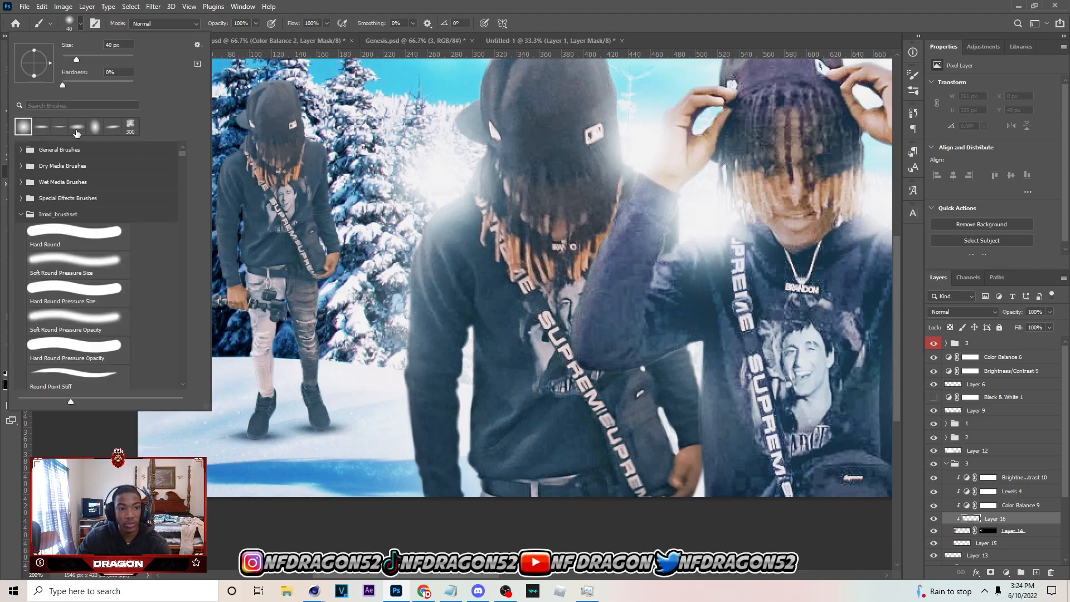
pyautogui.click(79, 27)
pyautogui.press('[')
pyautogui.press('[')
pyautogui.press('[')
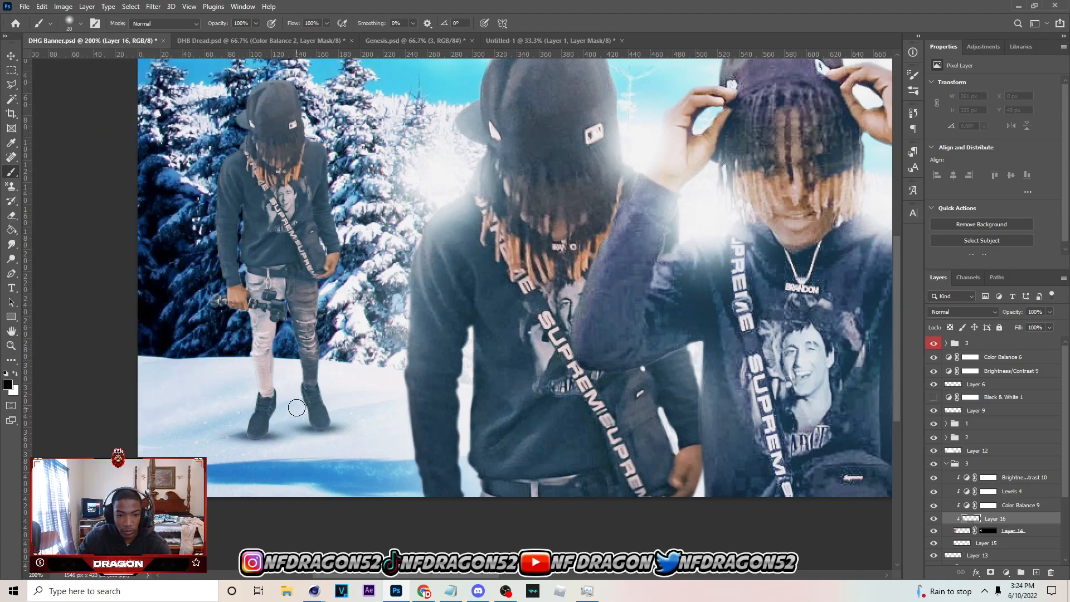
# Paint soft black shading over the edges of the small person's boots, legs and body on the clipped layer, redoing unwanted strokes
pyautogui.moveTo(302, 420)
pyautogui.mouseDown()
pyautogui.moveTo(302, 431)
pyautogui.moveTo(333, 417)
pyautogui.moveTo(274, 447)
pyautogui.moveTo(234, 419)
pyautogui.moveTo(248, 383)
pyautogui.moveTo(287, 375)
pyautogui.moveTo(283, 401)
pyautogui.moveTo(305, 377)
pyautogui.moveTo(286, 375)
pyautogui.moveTo(296, 428)
pyautogui.mouseUp()
pyautogui.press(']')
pyautogui.press(']')
pyautogui.press(']')
pyautogui.hotkey('ctrl', 'z')
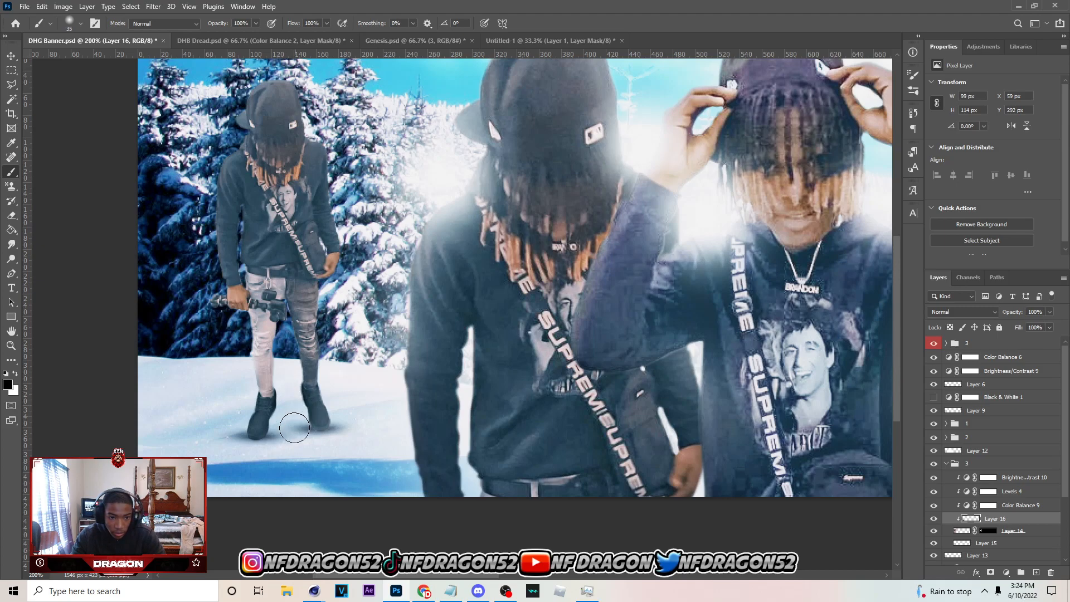
pyautogui.hotkey('ctrl', 'z')
pyautogui.press('[')
pyautogui.moveTo(297, 413)
pyautogui.mouseDown()
pyautogui.moveTo(323, 438)
pyautogui.moveTo(317, 445)
pyautogui.moveTo(343, 432)
pyautogui.moveTo(332, 366)
pyautogui.moveTo(305, 384)
pyautogui.mouseUp()
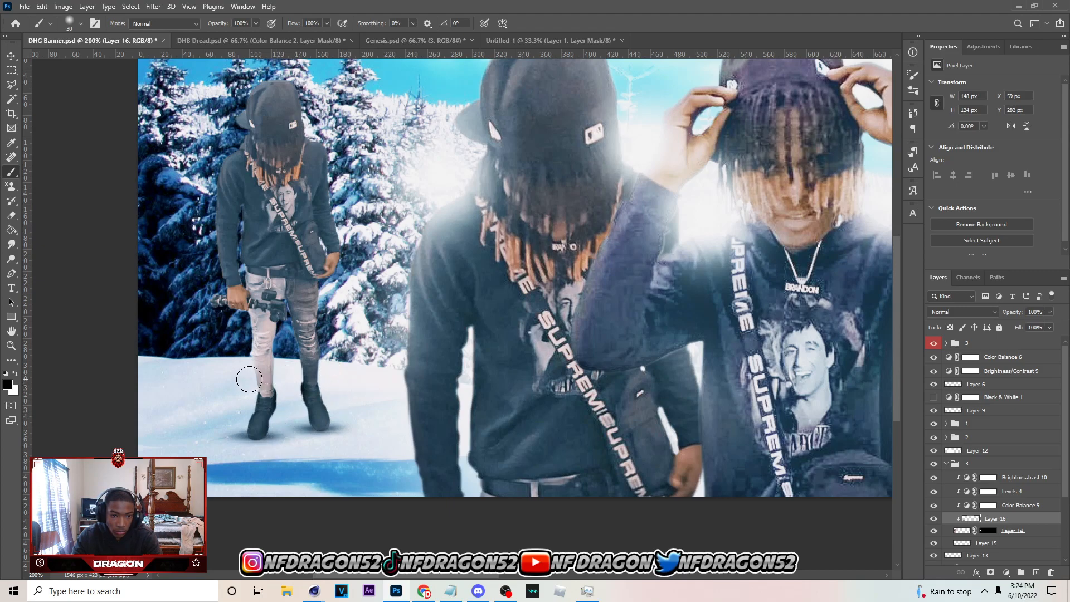
pyautogui.moveTo(244, 392); pyautogui.dragTo(224, 428)
pyautogui.press(']')
pyautogui.moveTo(232, 333)
pyautogui.mouseDown()
pyautogui.moveTo(233, 386)
pyautogui.moveTo(236, 343)
pyautogui.moveTo(204, 299)
pyautogui.moveTo(201, 262)
pyautogui.moveTo(199, 296)
pyautogui.moveTo(198, 191)
pyautogui.moveTo(187, 257)
pyautogui.moveTo(219, 122)
pyautogui.moveTo(216, 80)
pyautogui.moveTo(182, 174)
pyautogui.moveTo(198, 311)
pyautogui.moveTo(209, 329)
pyautogui.moveTo(233, 331)
pyautogui.moveTo(223, 399)
pyautogui.mouseUp()
# Lower the opacity of the small person's black shading layer, Layer 16, to 60%
pyautogui.hotkey('ctrl', '-')
pyautogui.hotkey('ctrl', '-')
pyautogui.hotkey('ctrl', '+')
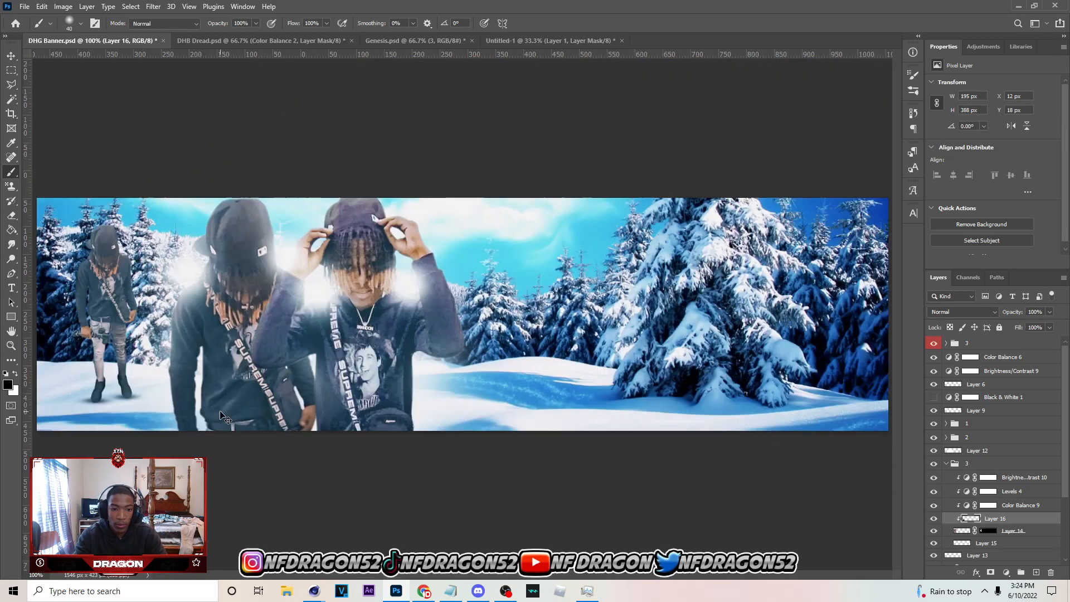
pyautogui.click(1049, 312)
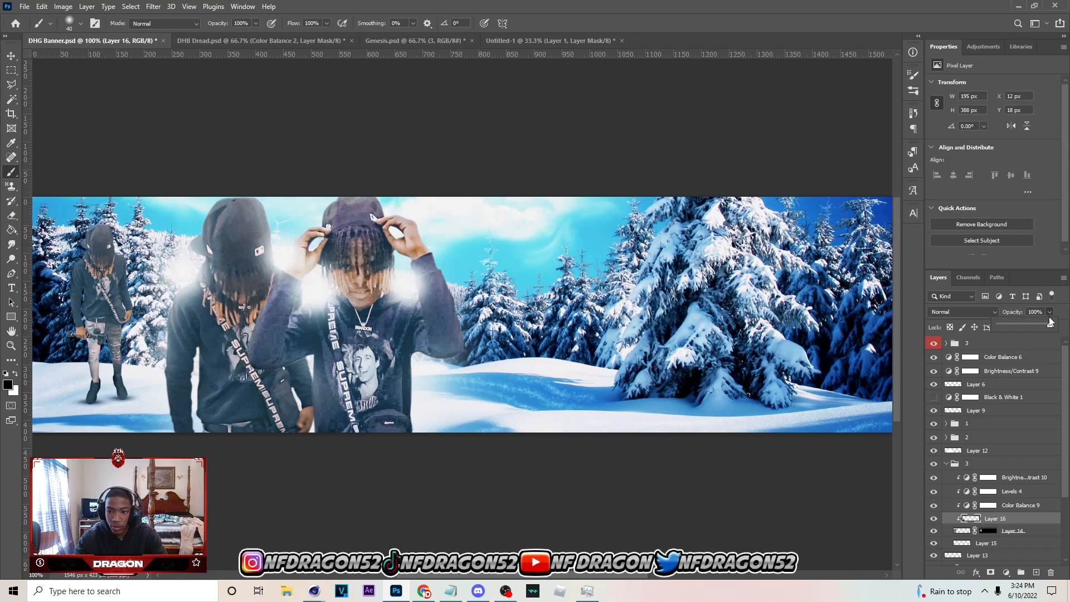
pyautogui.moveTo(1022, 329); pyautogui.dragTo(1029, 329)
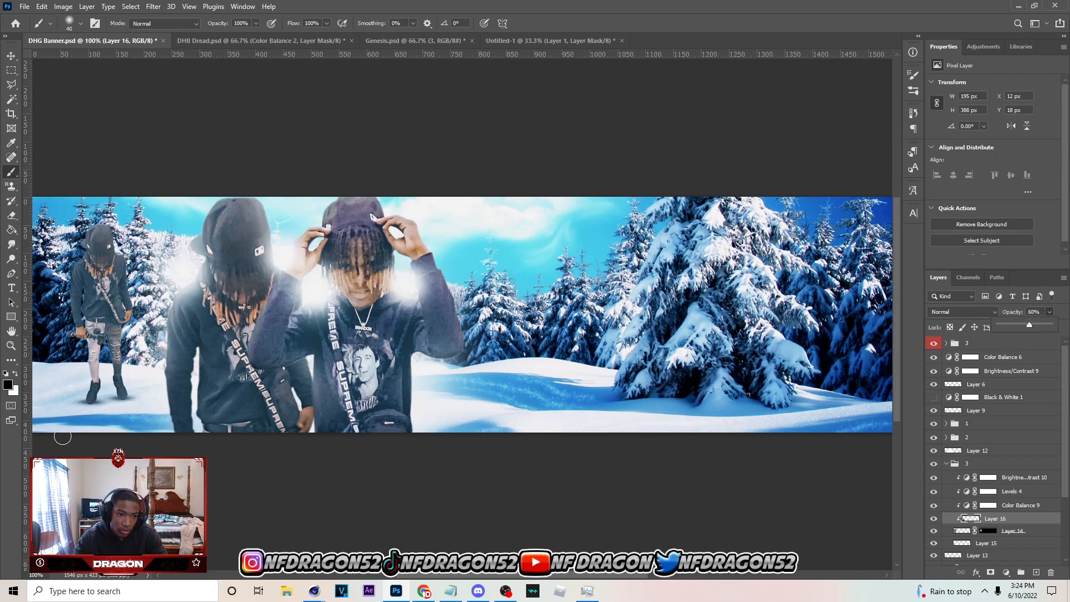
pyautogui.click(106, 397)
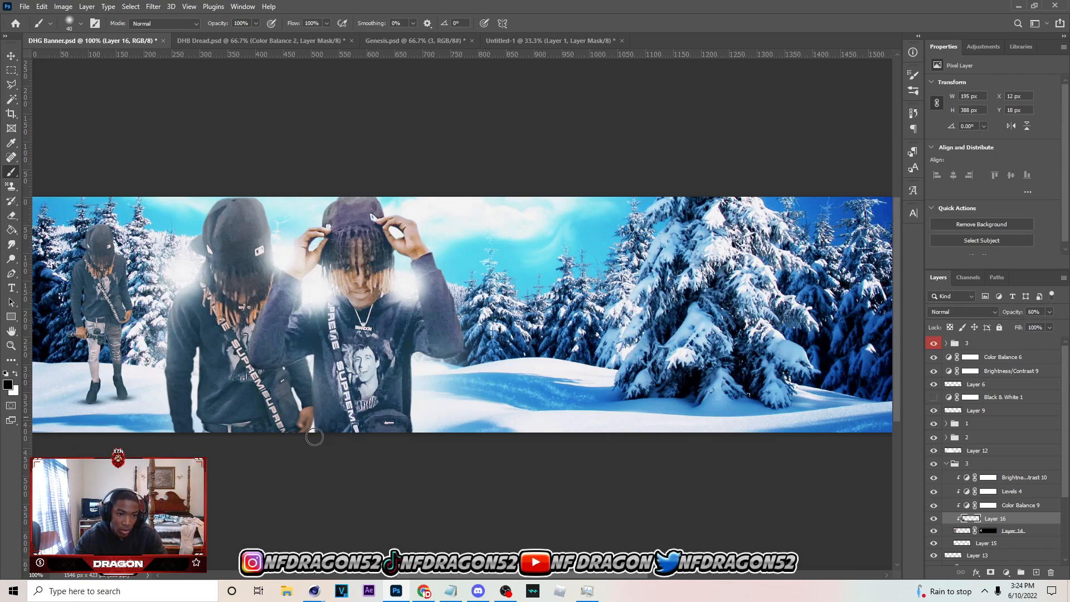
# Add a new clipped layer above Layer 16 and paint soft white highlights with a 25 px brush along the small person's right side and inner legs
pyautogui.click(1032, 573)
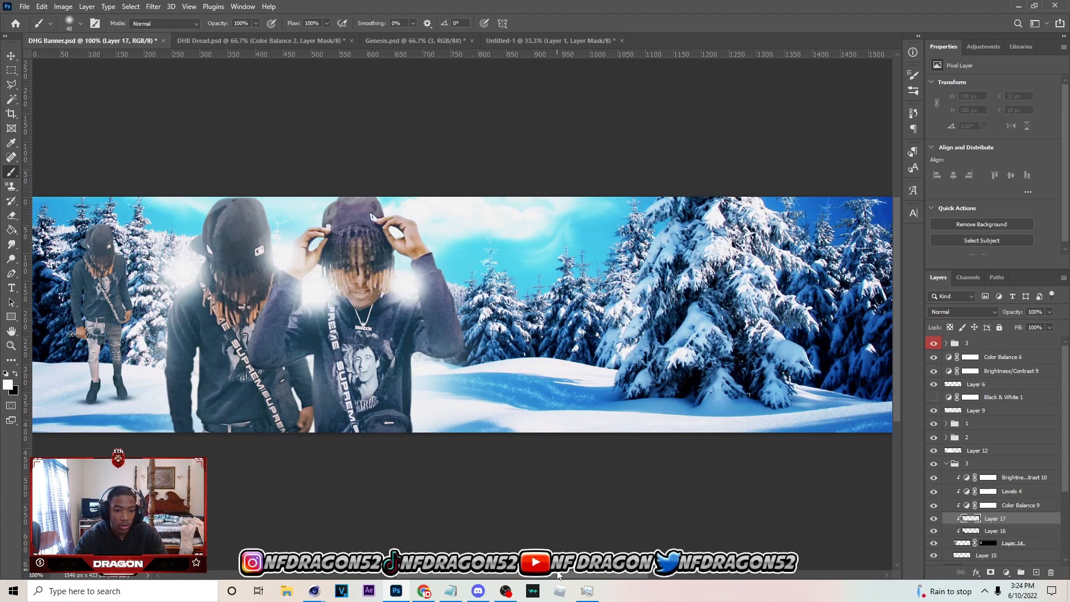
pyautogui.moveTo(557, 576); pyautogui.dragTo(489, 575)
pyautogui.hotkey('ctrl', '+')
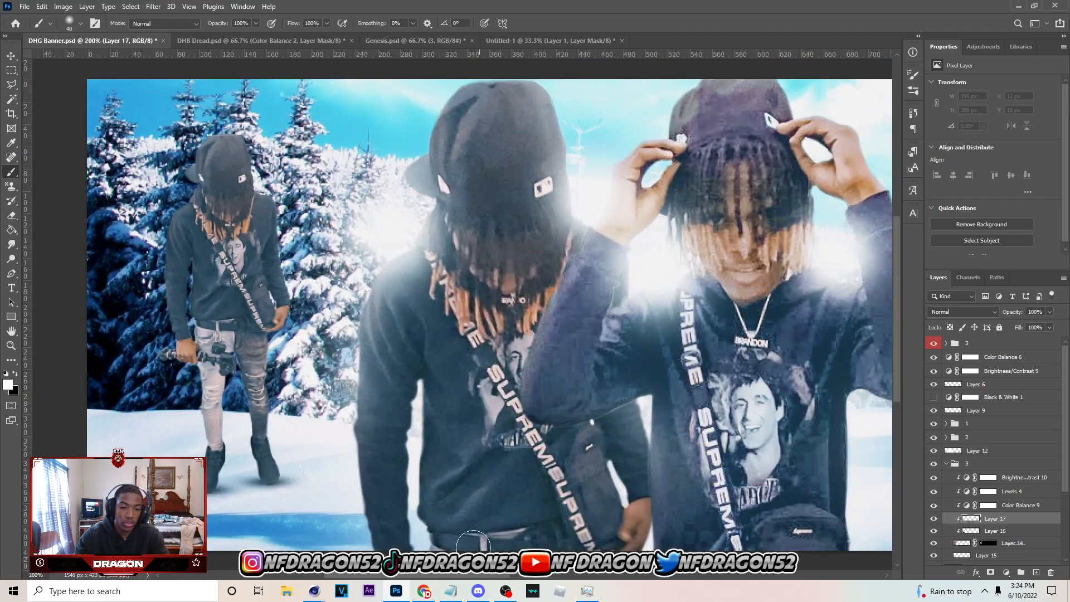
pyautogui.press('[')
pyautogui.press('[')
pyautogui.press('[')
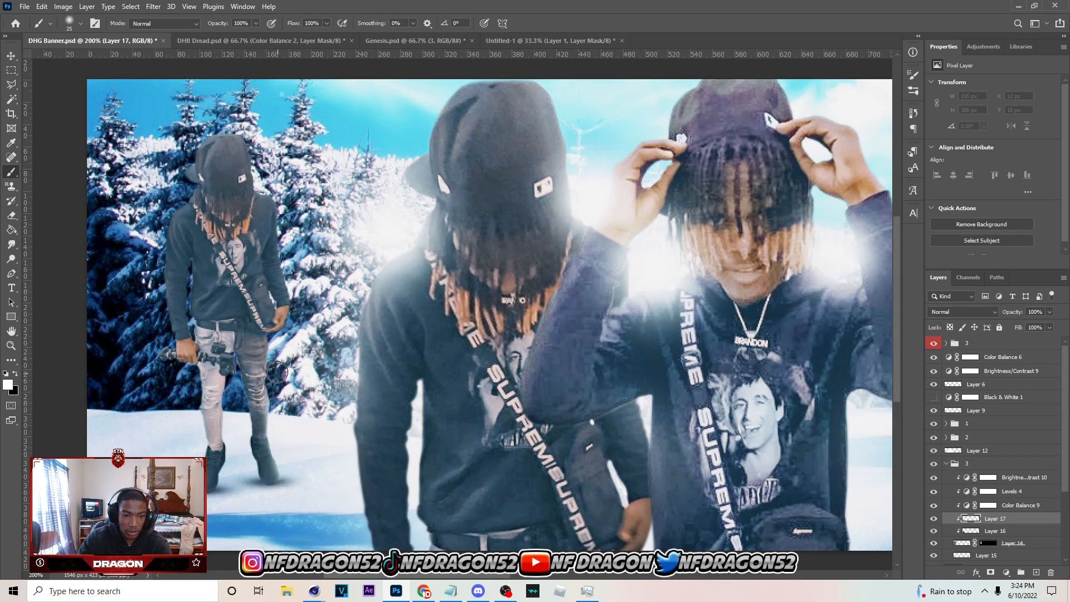
pyautogui.moveTo(305, 298); pyautogui.dragTo(300, 283)
pyautogui.moveTo(288, 211)
pyautogui.mouseDown()
pyautogui.moveTo(260, 170)
pyautogui.moveTo(259, 129)
pyautogui.mouseUp()
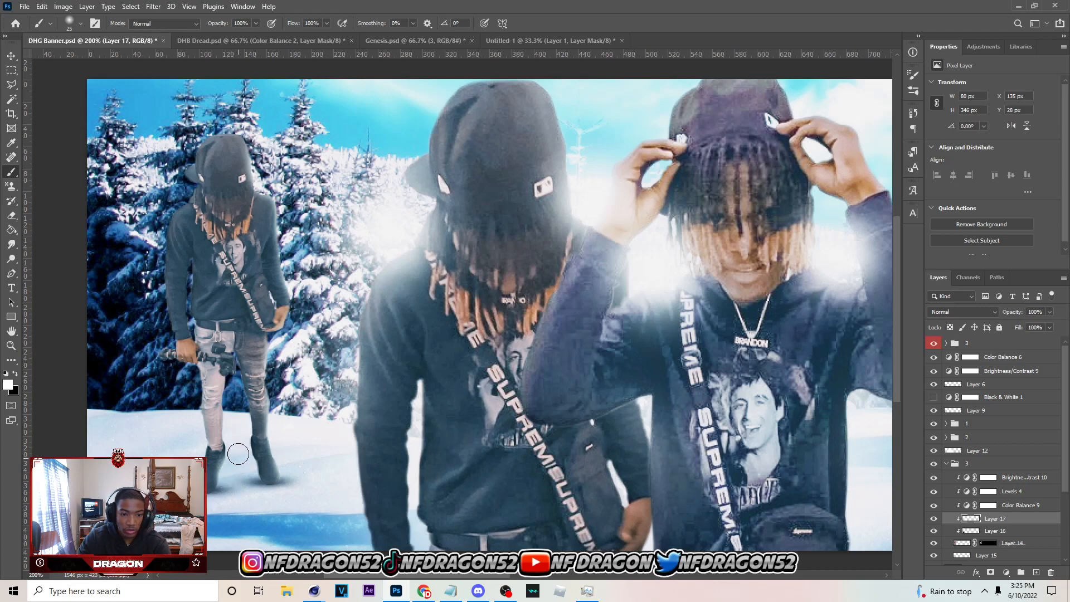
pyautogui.moveTo(234, 430)
pyautogui.mouseDown()
pyautogui.moveTo(234, 384)
pyautogui.moveTo(235, 397)
pyautogui.mouseUp()
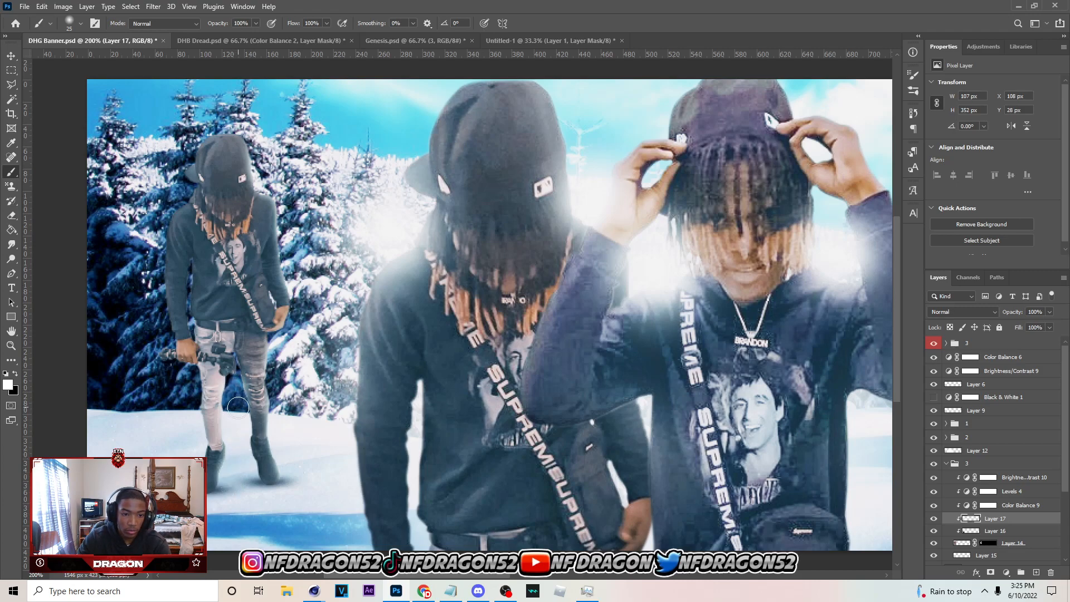
# Set the white highlight layer to Linear Dodge (Add) at 71% opacity and save the banner
pyautogui.click(974, 314)
pyautogui.click(966, 412)
pyautogui.moveTo(1049, 312); pyautogui.dragTo(1033, 329)
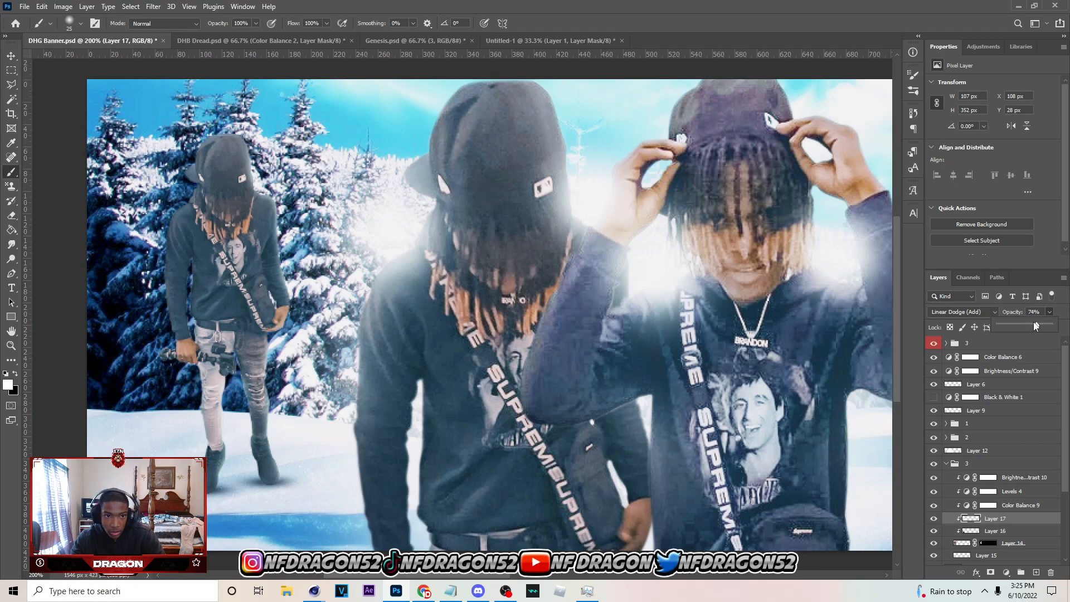
pyautogui.hotkey('ctrl', '-')
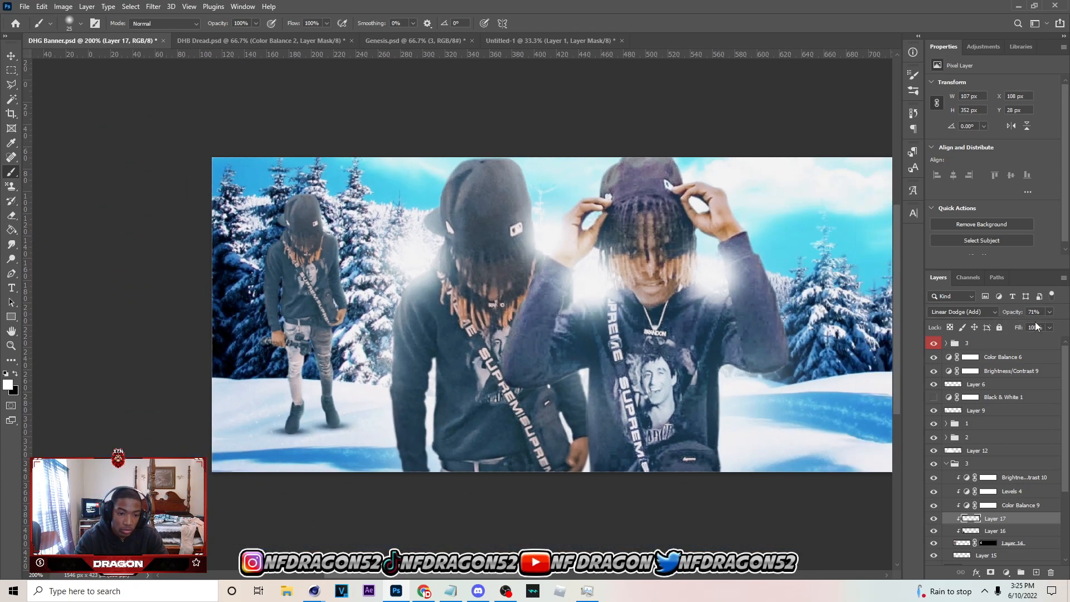
pyautogui.hotkey('ctrl', '-')
pyautogui.hotkey('ctrl', '+')
pyautogui.hotkey('ctrl', 's')
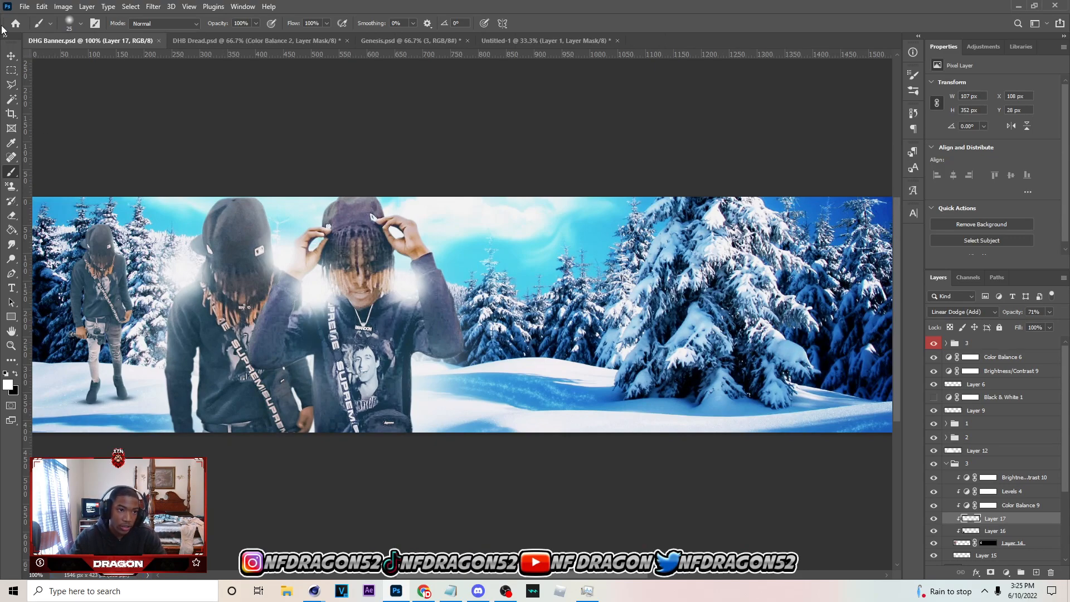
# Duplicate the masked small person's Layer 14 and merge the lower original with a new blank layer, applying its mask
pyautogui.press('v')
pyautogui.scroll(-2, 989, 514)
pyautogui.click(1014, 488)
pyautogui.hotkey('ctrl', 'j')
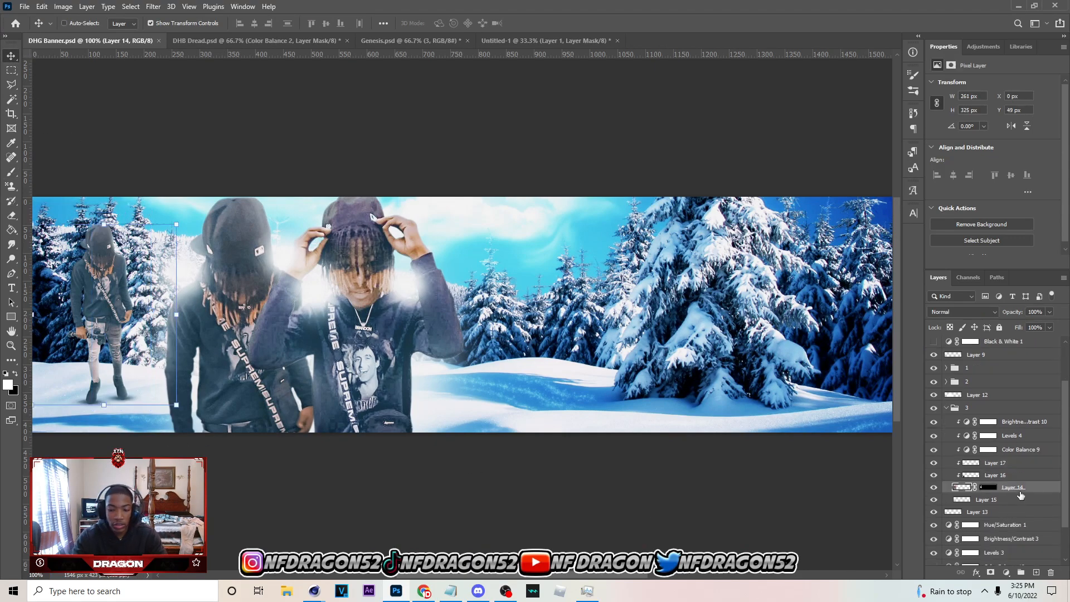
pyautogui.click(1007, 502)
pyautogui.click(1035, 572)
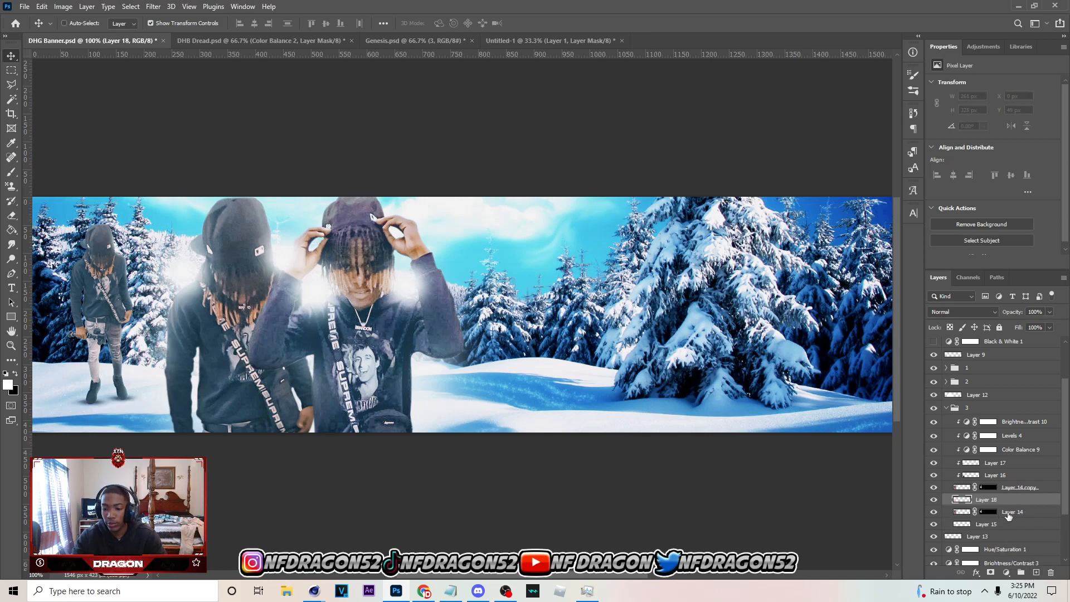
pyautogui.keyDown('shift'); pyautogui.click(1008, 512); pyautogui.keyUp('shift')
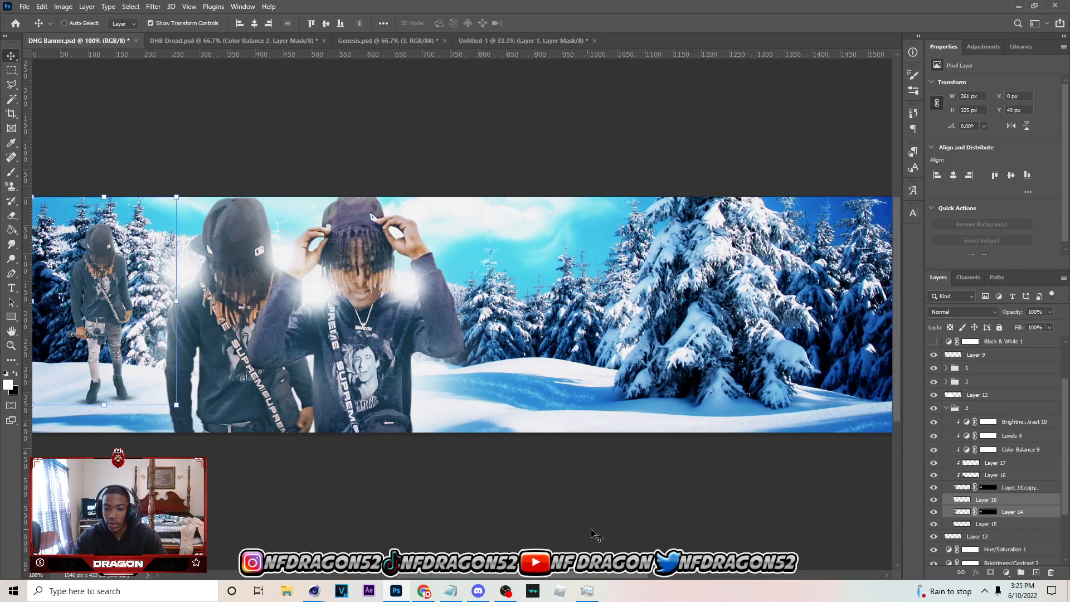
pyautogui.hotkey('ctrl', 'e')
# Turn the merged person copy, Layer 18, fully black using Hue/Saturation with Lightness at -100
pyautogui.hscroll(-5, 477, 306)
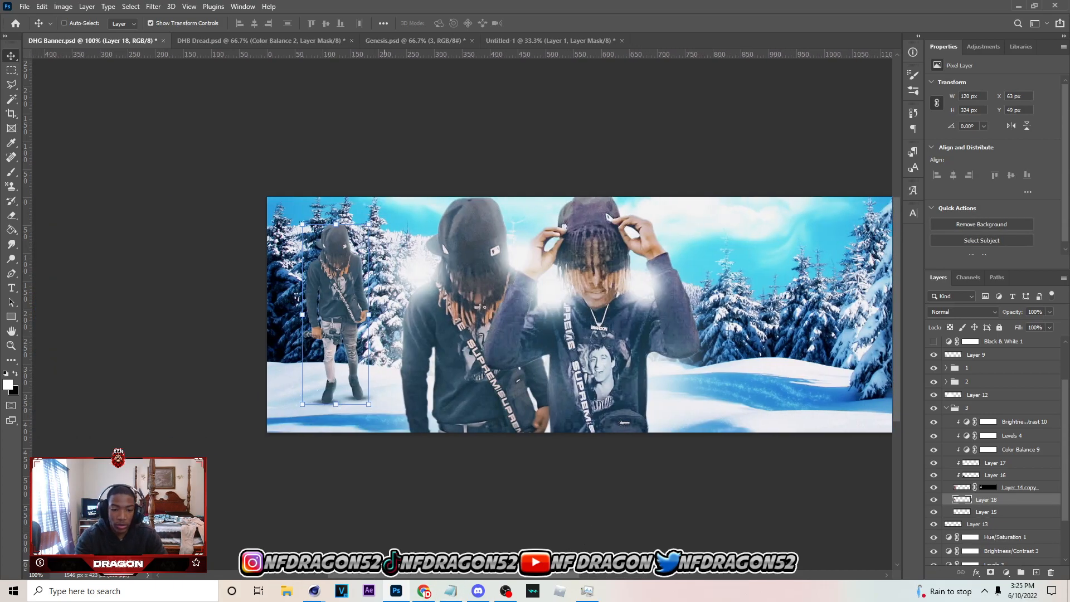
pyautogui.hotkey('ctrl', 'u')
pyautogui.moveTo(851, 482); pyautogui.dragTo(726, 451)
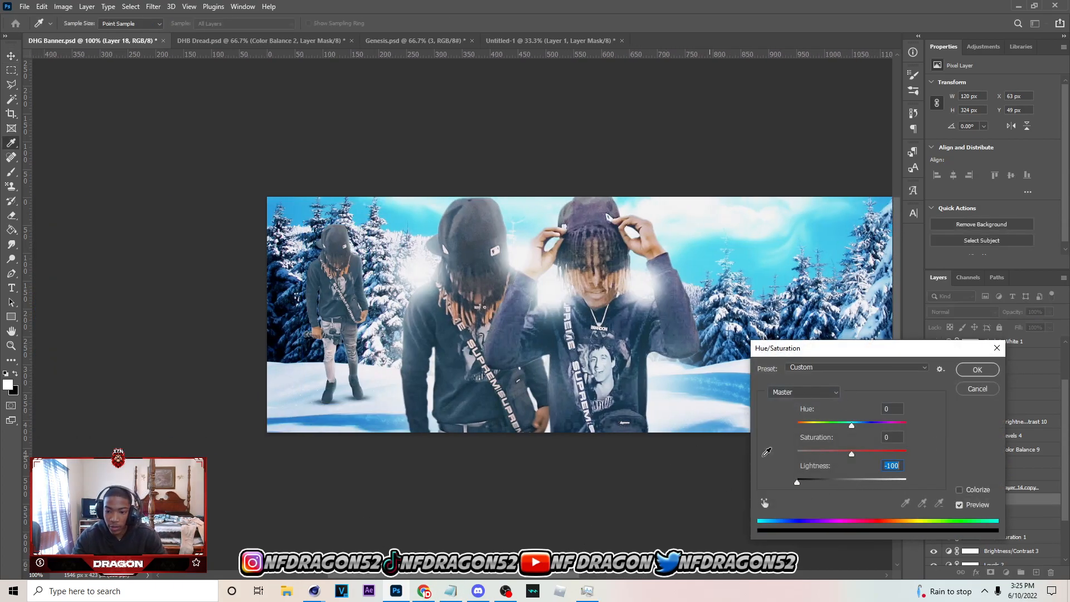
pyautogui.click(984, 372)
# Flatten and skew the black silhouette with Free Transform so it lies on the snow as a cast shadow from the small person's feet
pyautogui.hotkey('ctrl', 't')
pyautogui.moveTo(338, 224); pyautogui.dragTo(243, 374)
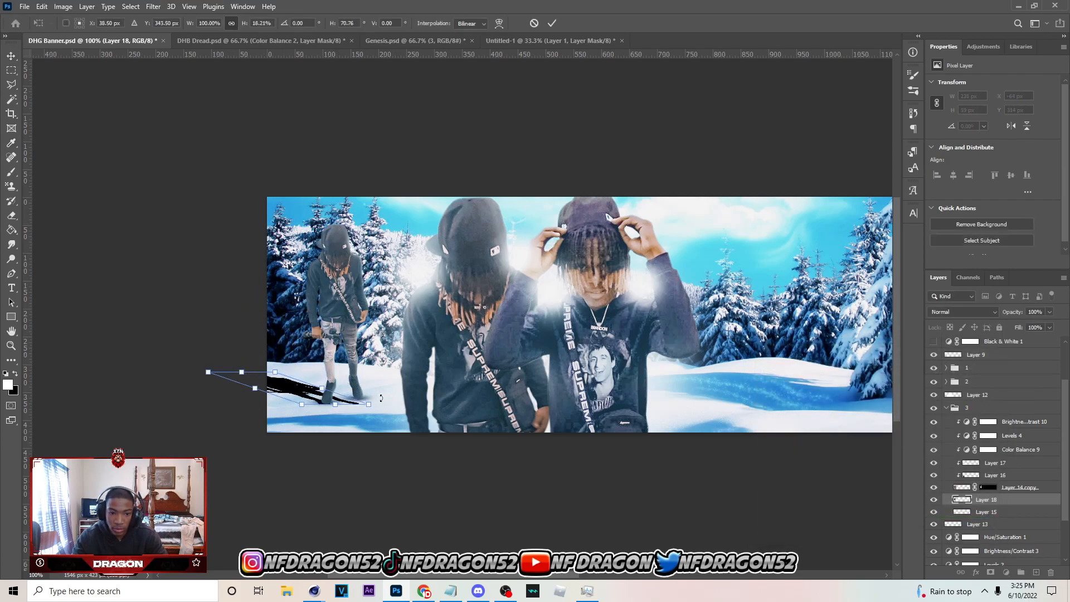
pyautogui.moveTo(364, 410); pyautogui.dragTo(363, 402)
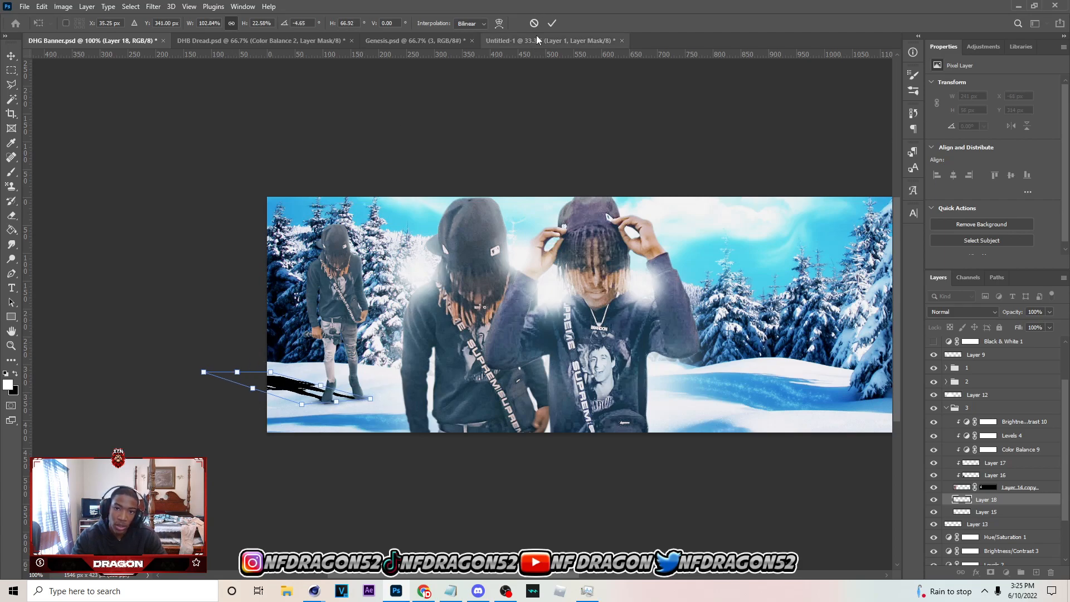
pyautogui.press('Return')
# Convert the cast shadow layer to a Smart Object and apply a 10 px Iris Blur from the Blur Gallery
pyautogui.click(132, 7)
pyautogui.moveTo(171, 6)
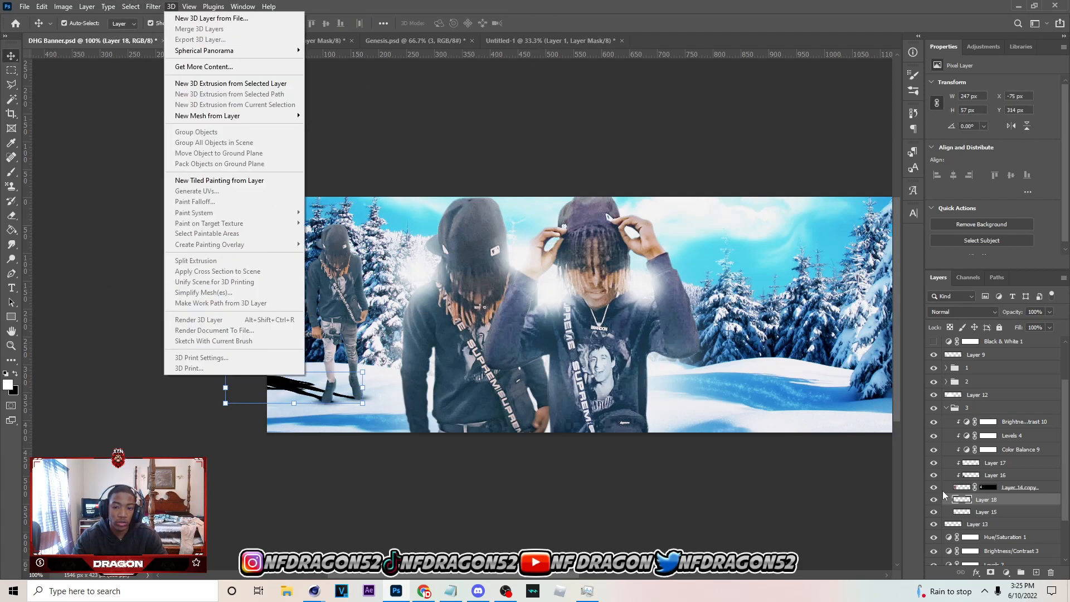
pyautogui.rightClick(1004, 503)
pyautogui.click(989, 187)
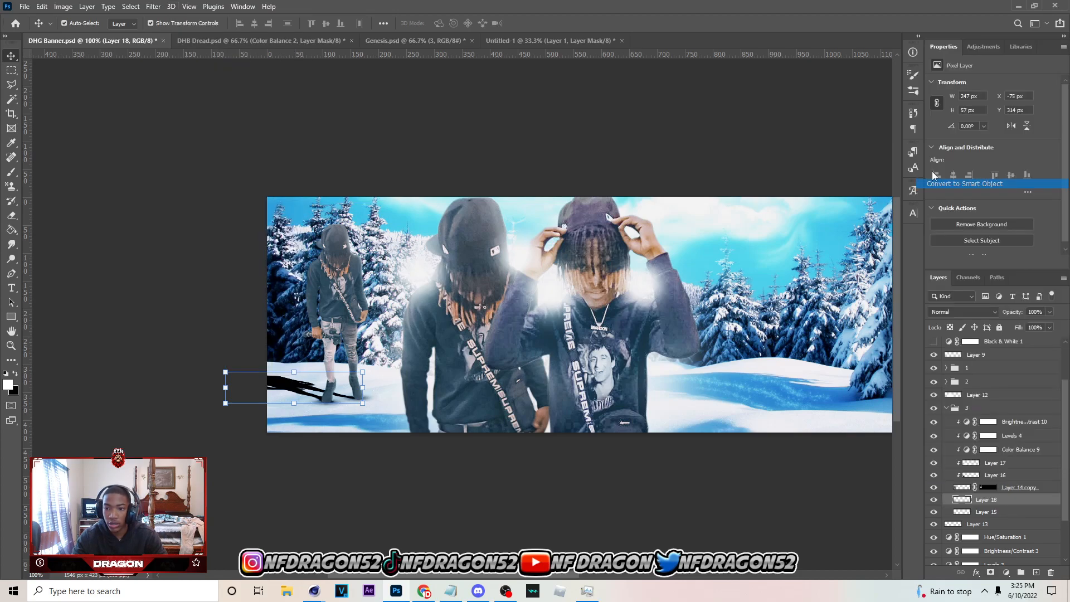
pyautogui.click(153, 6)
pyautogui.moveTo(184, 160)
pyautogui.click(309, 170)
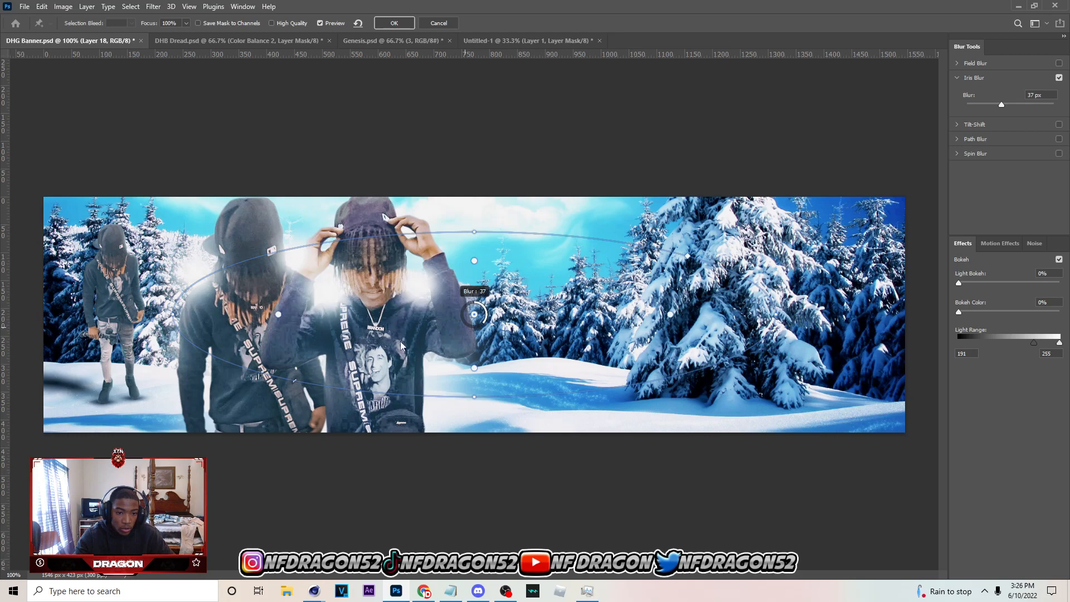
pyautogui.moveTo(495, 326)
pyautogui.mouseDown()
pyautogui.moveTo(483, 326)
pyautogui.moveTo(491, 319)
pyautogui.mouseUp()
pyautogui.moveTo(590, 331); pyautogui.dragTo(380, 397)
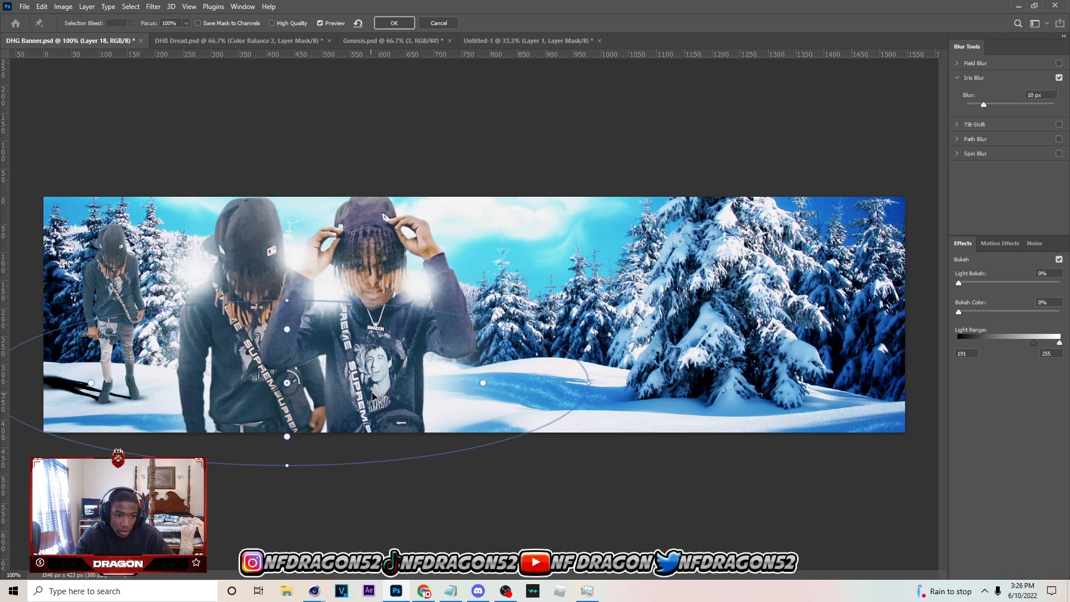
pyautogui.click(394, 23)
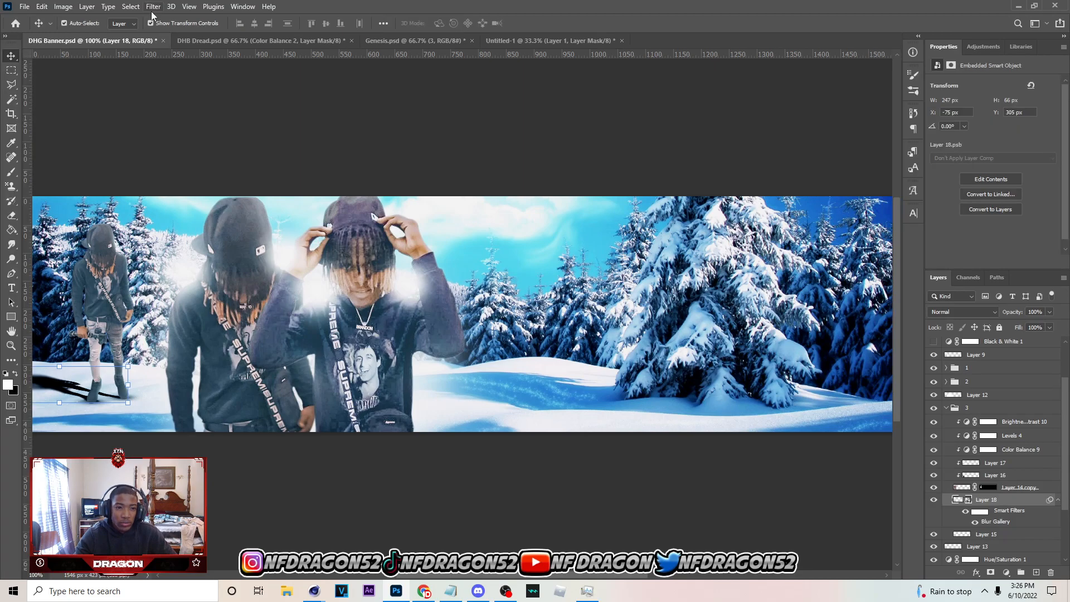
# Apply a Gaussian Blur with a 1.2 px radius to the cast shadow
pyautogui.click(153, 7)
pyautogui.moveTo(251, 149)
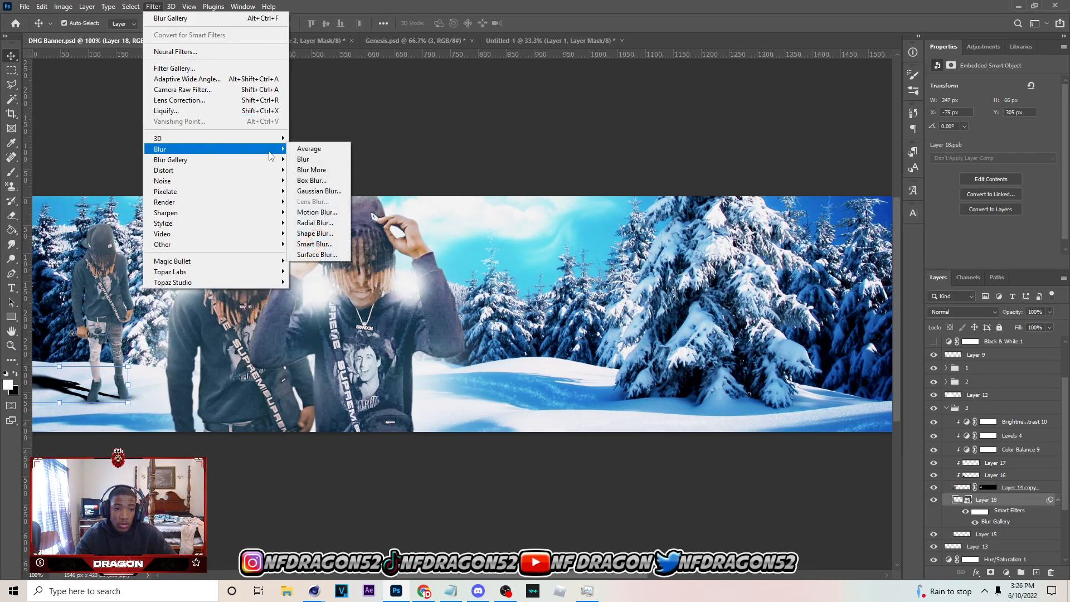
pyautogui.click(313, 192)
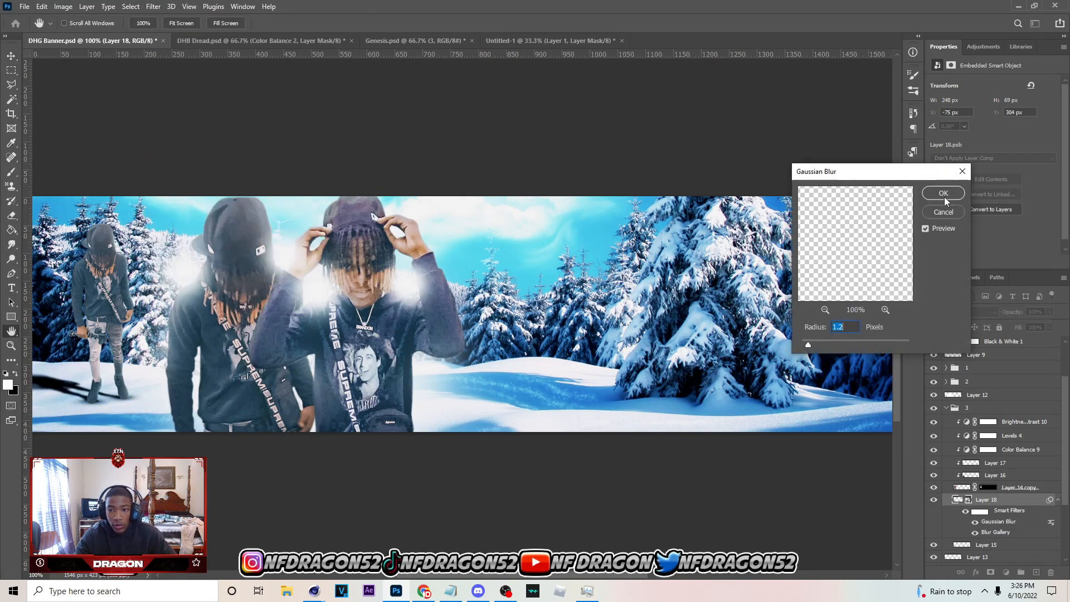
pyautogui.click(944, 197)
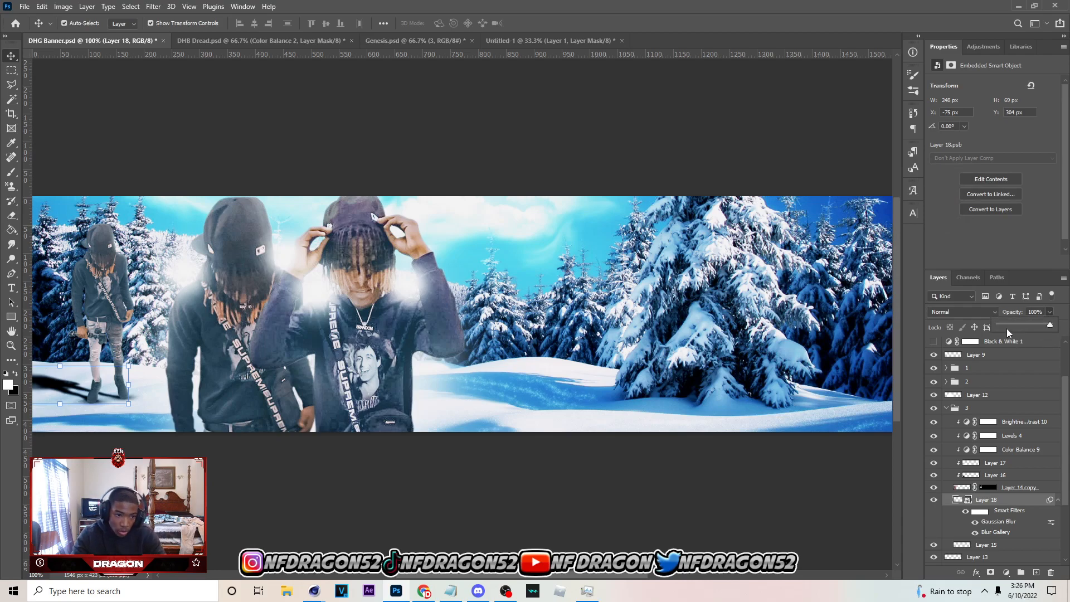
# Reduce the cast shadow layer's opacity to 34% and save the banner
pyautogui.moveTo(1006, 326); pyautogui.dragTo(1023, 329)
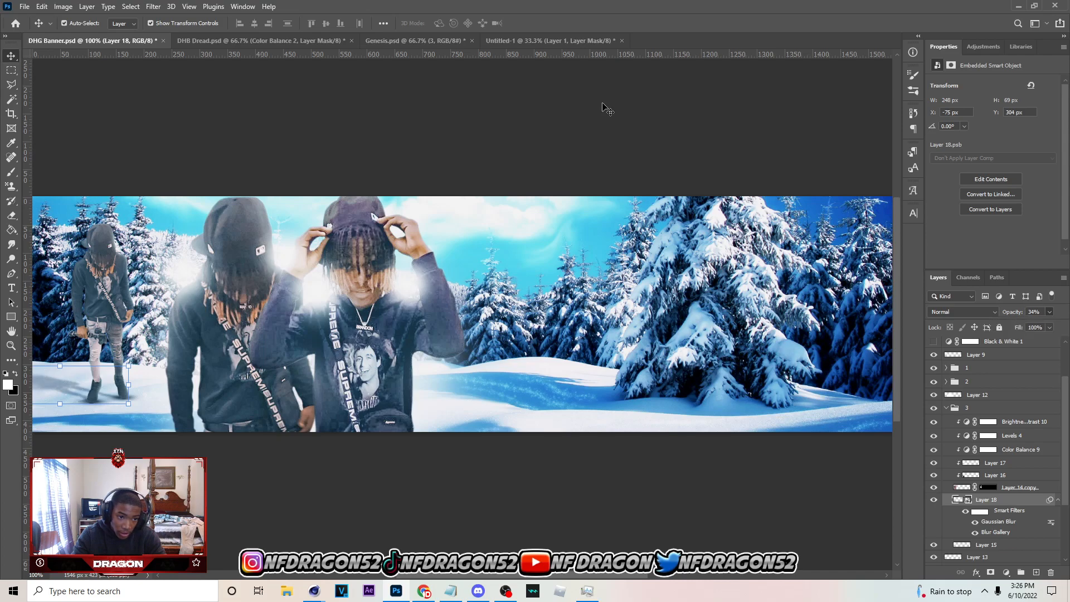
pyautogui.click(604, 106)
pyautogui.hotkey('ctrl', '-')
pyautogui.hotkey('ctrl', 's')
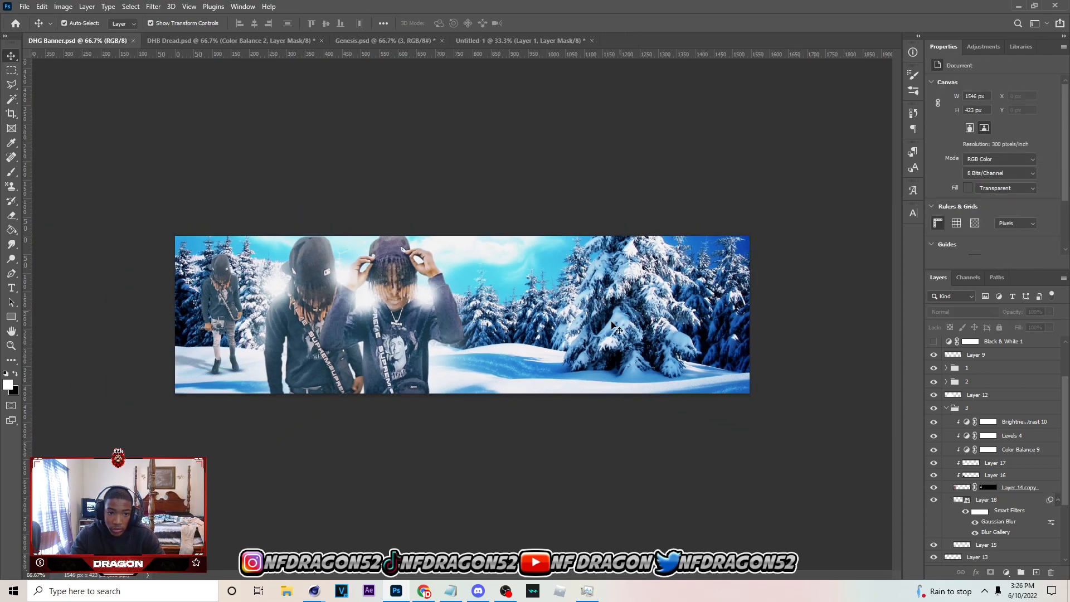
# Add a new empty layer between Layer 6 and the Black & White 1 adjustment
pyautogui.click(991, 357)
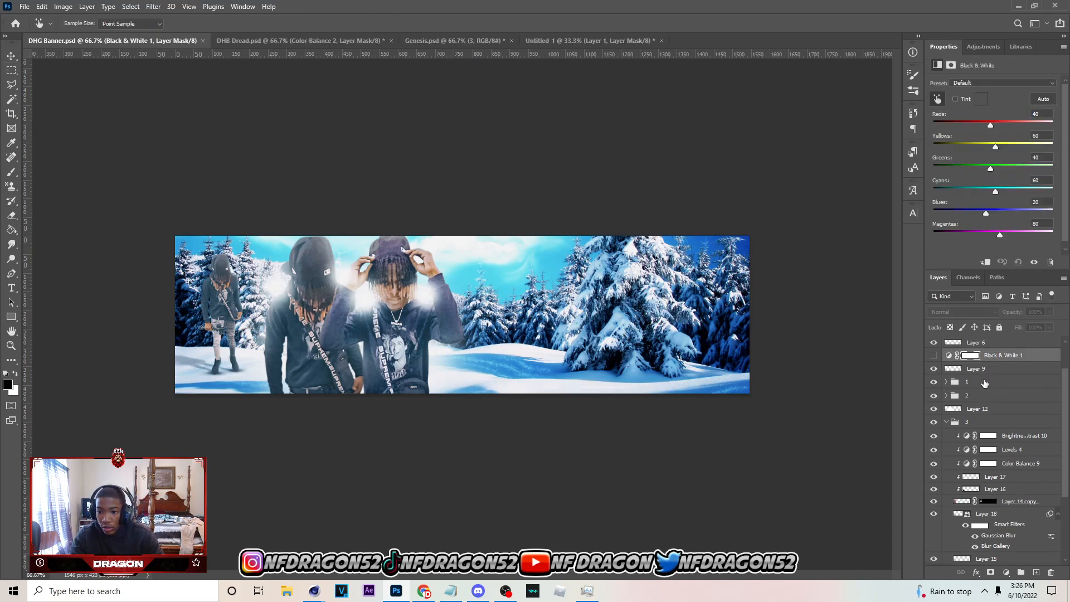
pyautogui.click(986, 382)
pyautogui.scroll(3, 986, 424)
pyautogui.click(996, 385)
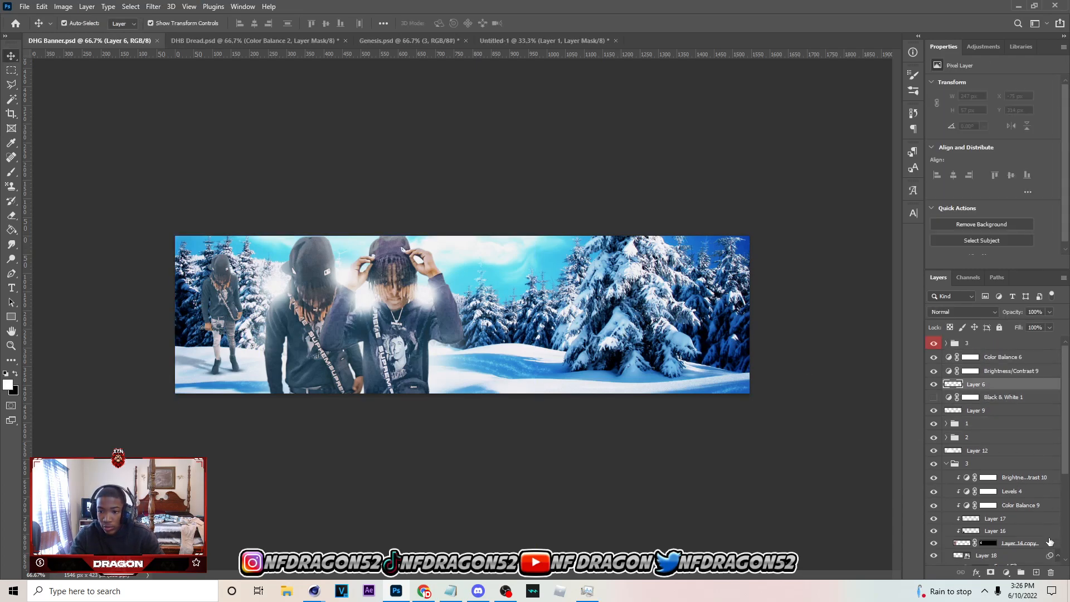
pyautogui.click(1036, 572)
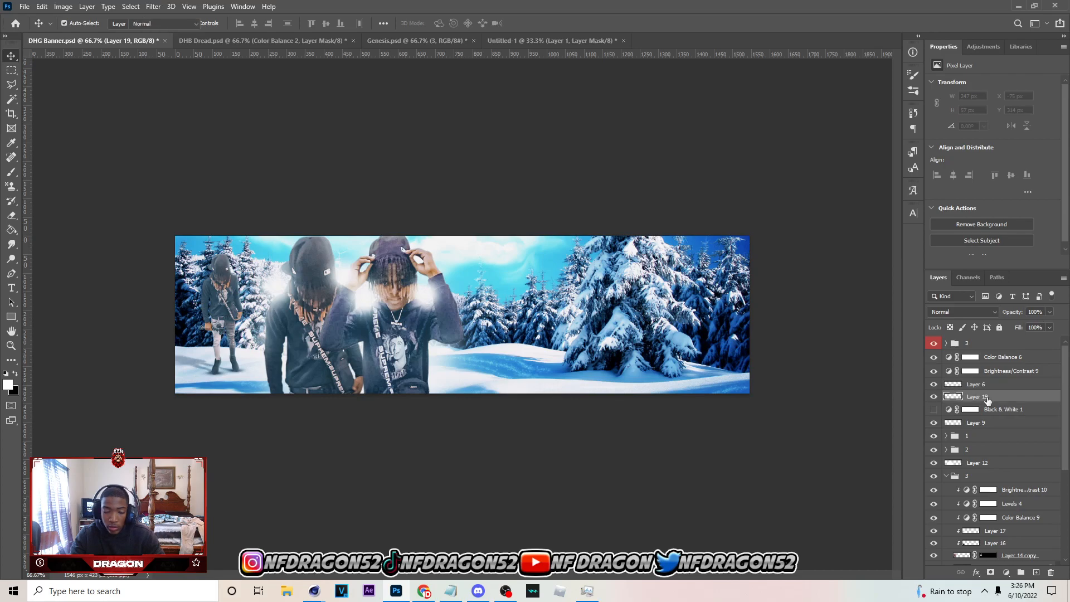
# Set the Brush tool to black, enlarge it to 300 px, and softly darken the banner's left edge on the new layer
pyautogui.press('b')
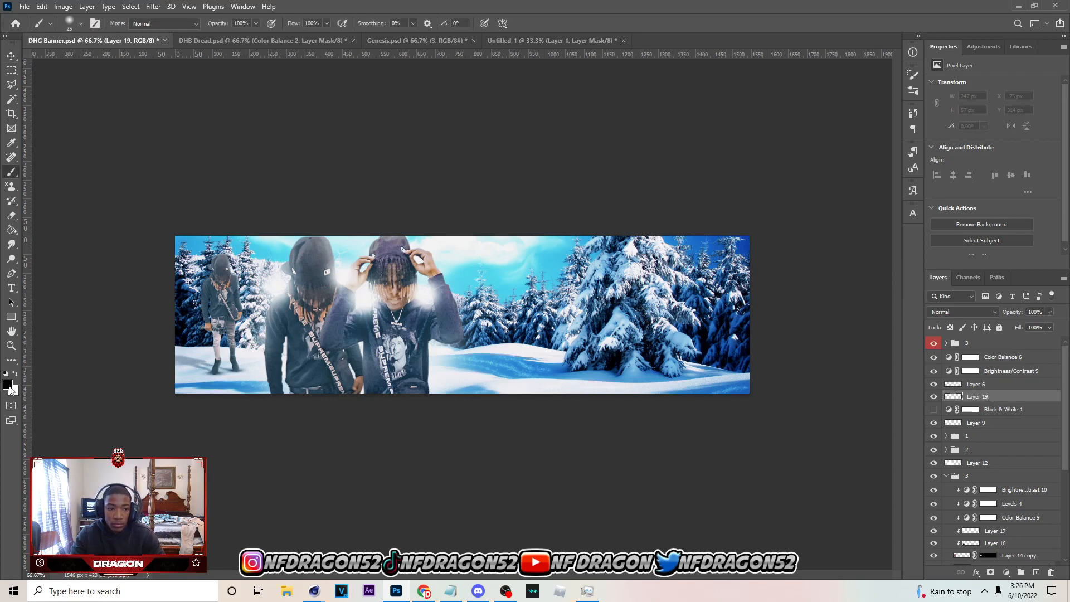
pyautogui.click(8, 384)
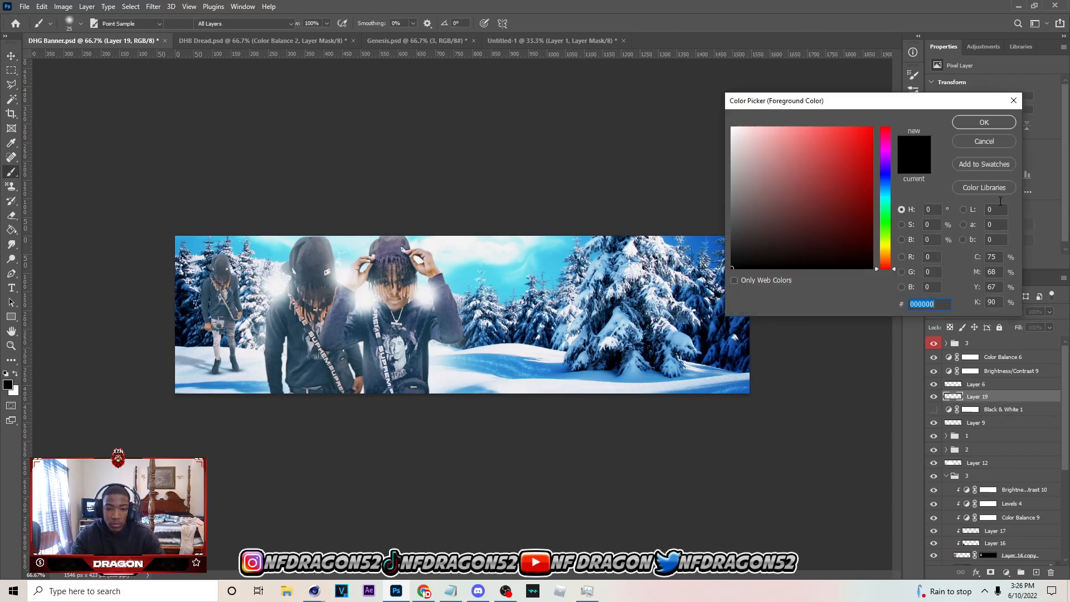
pyautogui.click(1012, 101)
pyautogui.press(']')
pyautogui.press(']')
pyautogui.press(']')
pyautogui.press(']')
pyautogui.press(']')
pyautogui.press(']')
pyautogui.press(']')
pyautogui.press(']')
pyautogui.press(']')
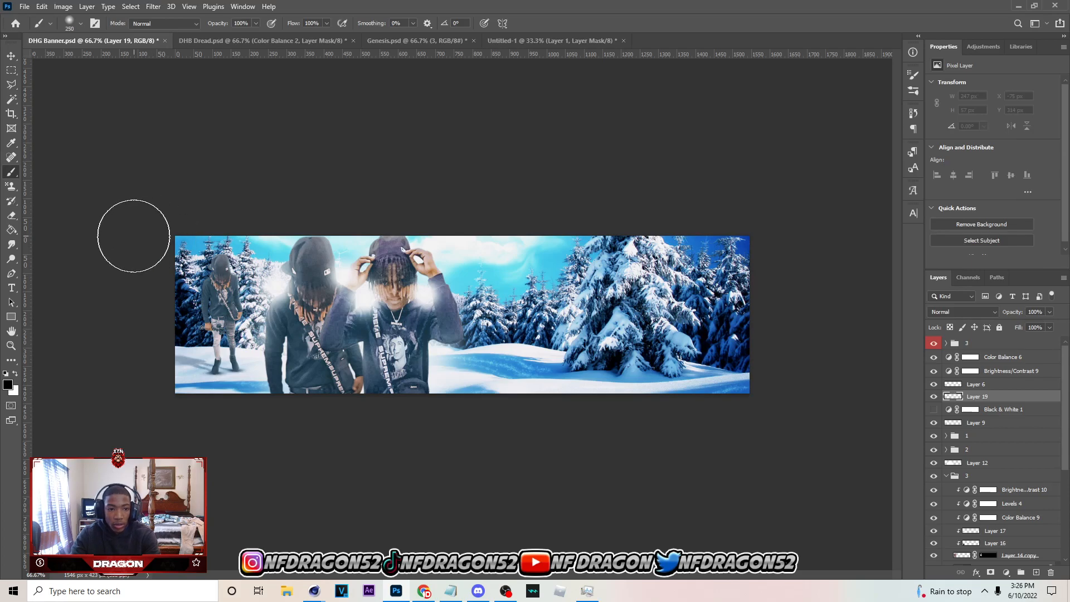
pyautogui.press(']')
pyautogui.press(']')
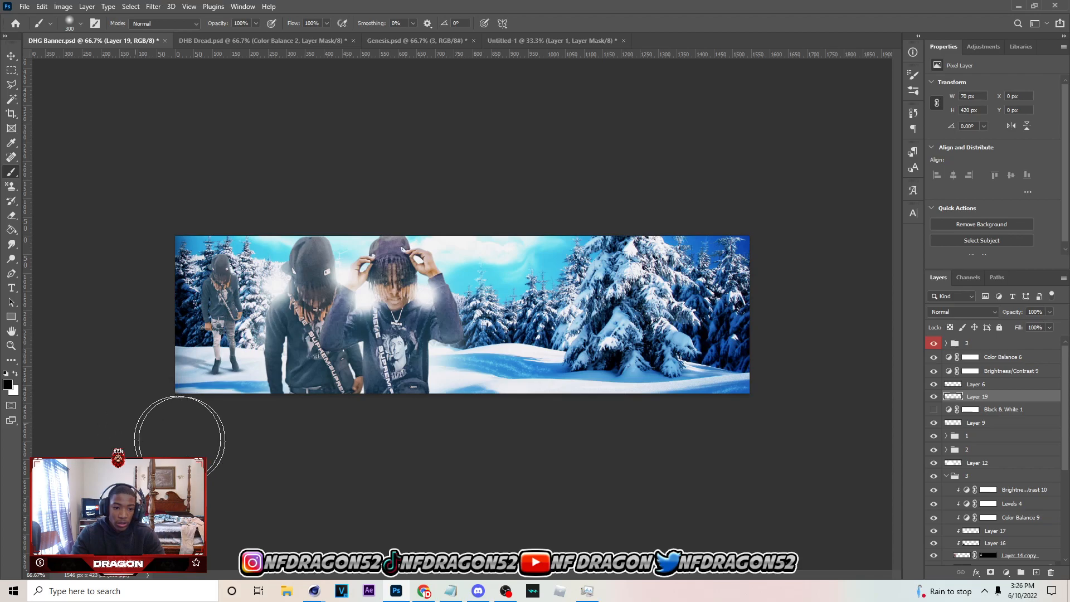
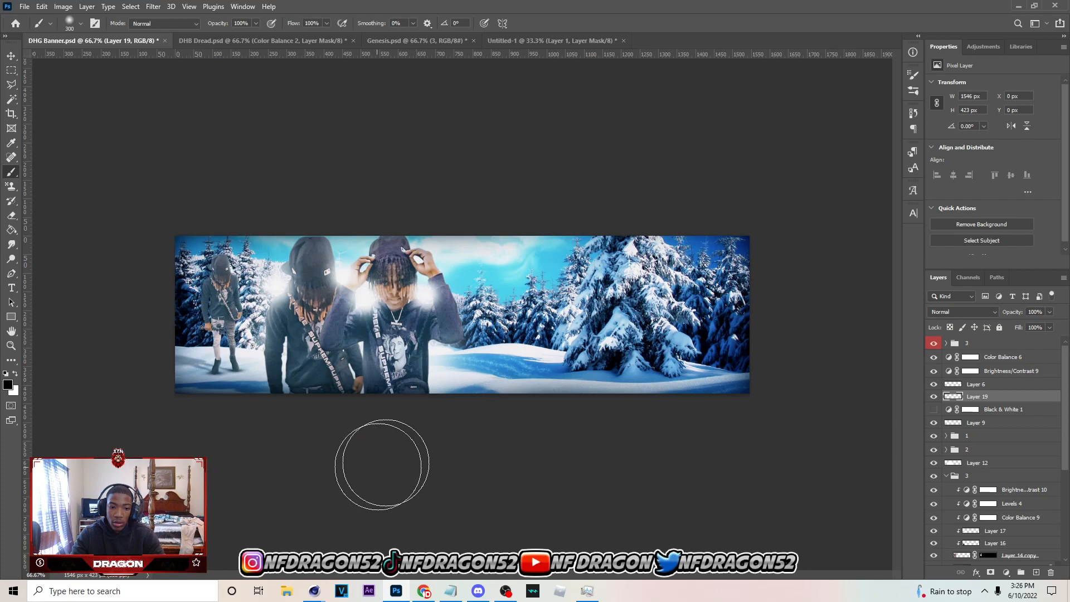
# Lock the darkened-edge layer, Layer 19, and switch to the Move tool
pyautogui.click(11, 56)
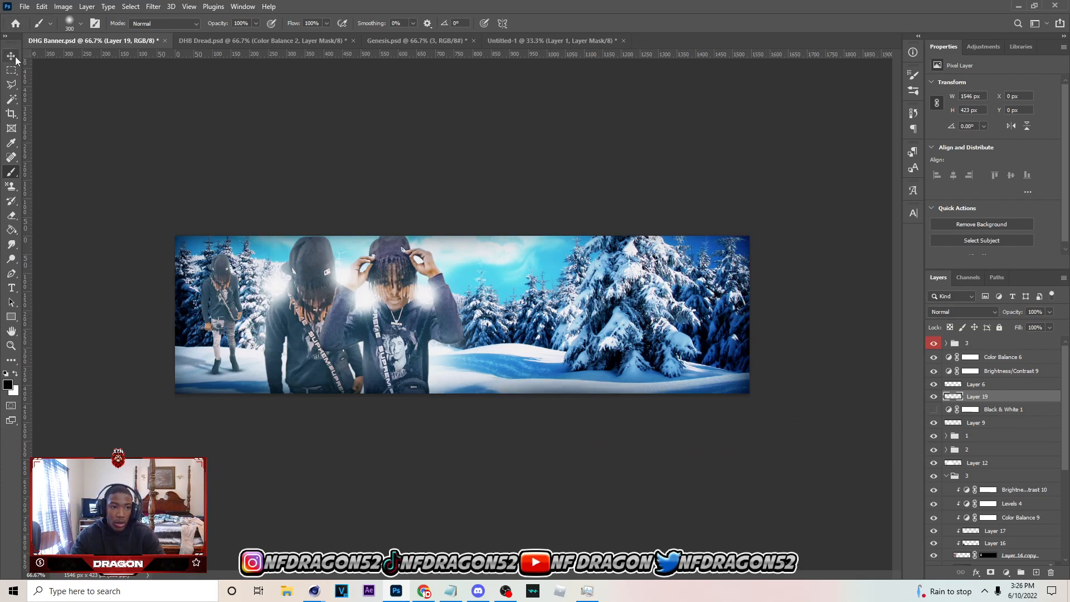
pyautogui.click(998, 328)
pyautogui.click(1050, 397)
pyautogui.click(1050, 312)
pyautogui.click(1035, 323)
pyautogui.click(1039, 397)
pyautogui.click(999, 327)
# Add a white Linear Dodge (Add) inner shadow at 25% opacity to Layer 4, the front person in group 1
pyautogui.click(430, 326)
pyautogui.scroll(-1, 1007, 517)
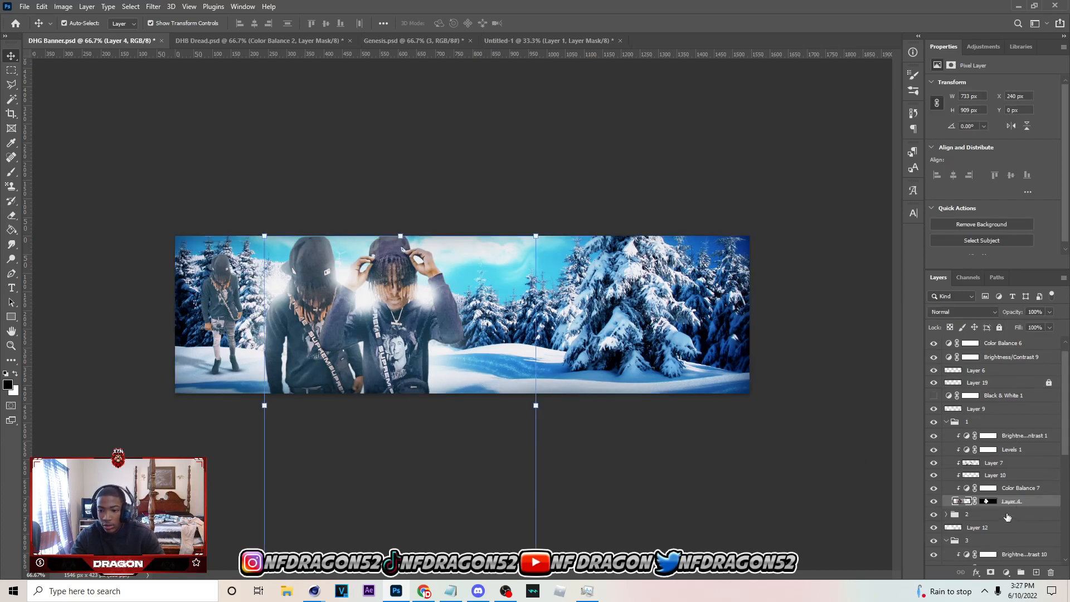
pyautogui.doubleClick(1042, 505)
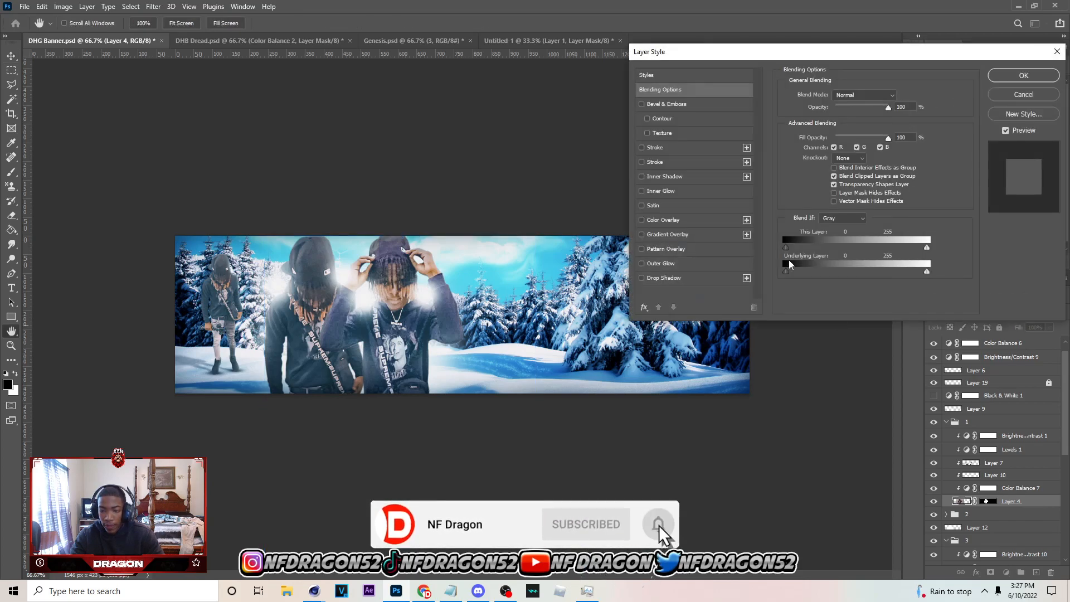
pyautogui.click(641, 176)
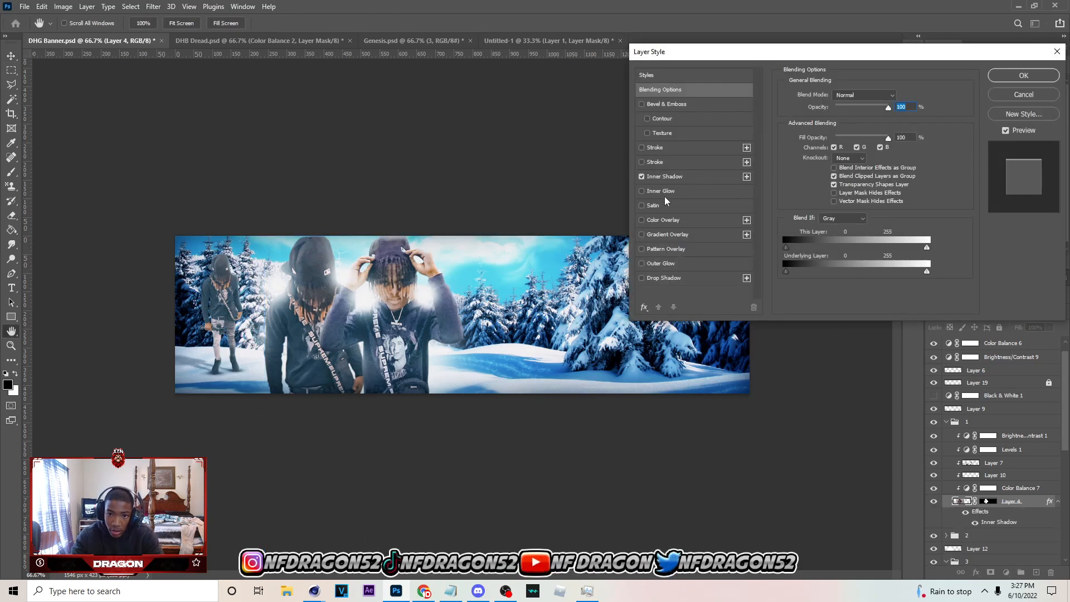
pyautogui.click(675, 177)
pyautogui.moveTo(833, 112); pyautogui.dragTo(840, 112)
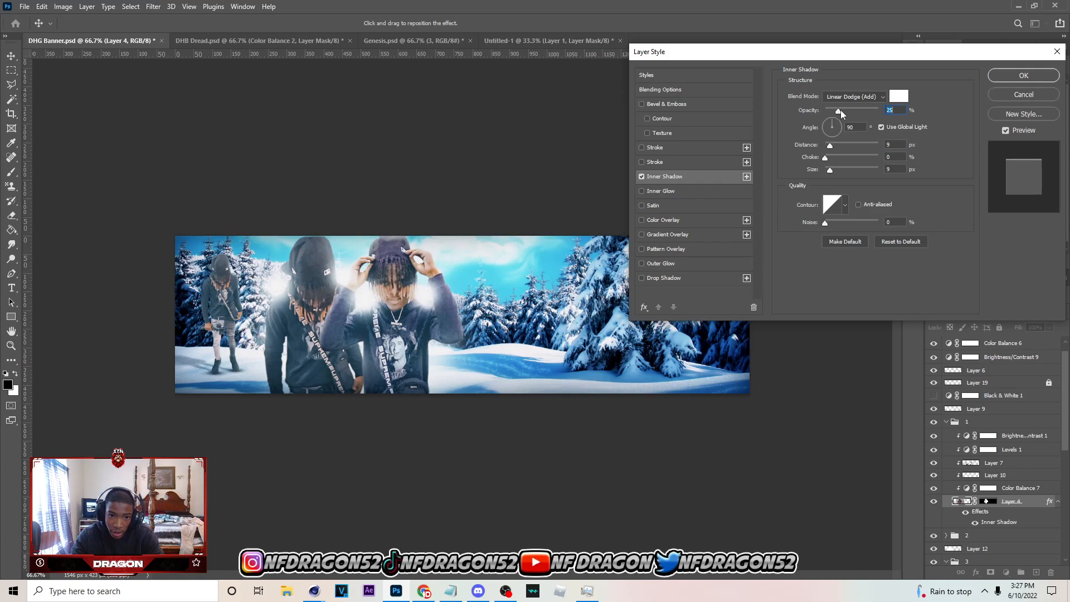
pyautogui.click(1014, 81)
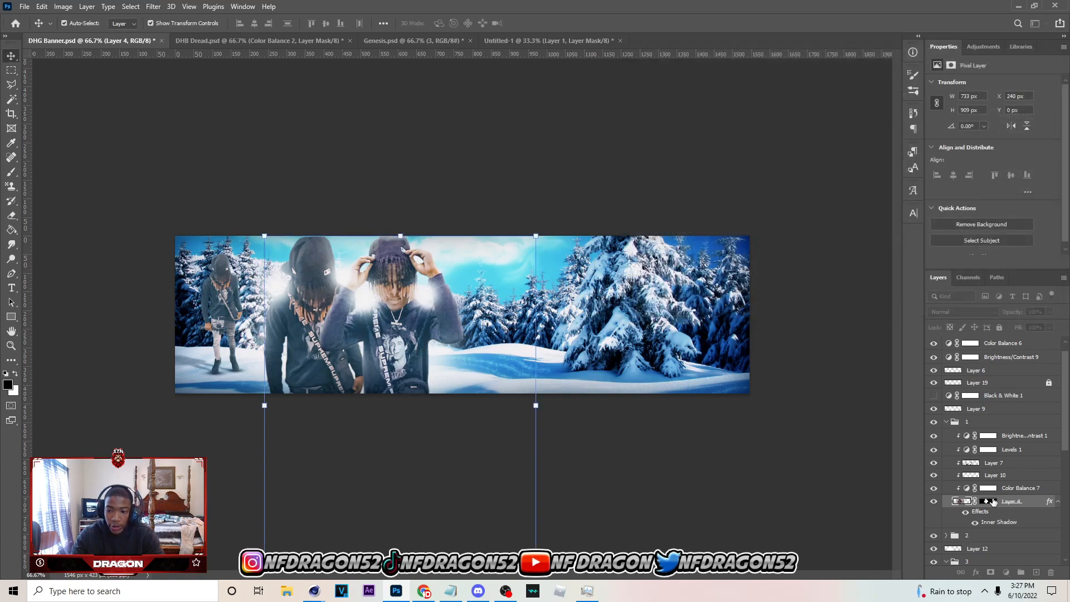
# Copy Layer 4's layer style and paste it onto Layer 5 in group 2
pyautogui.rightClick(1020, 505)
pyautogui.click(976, 286)
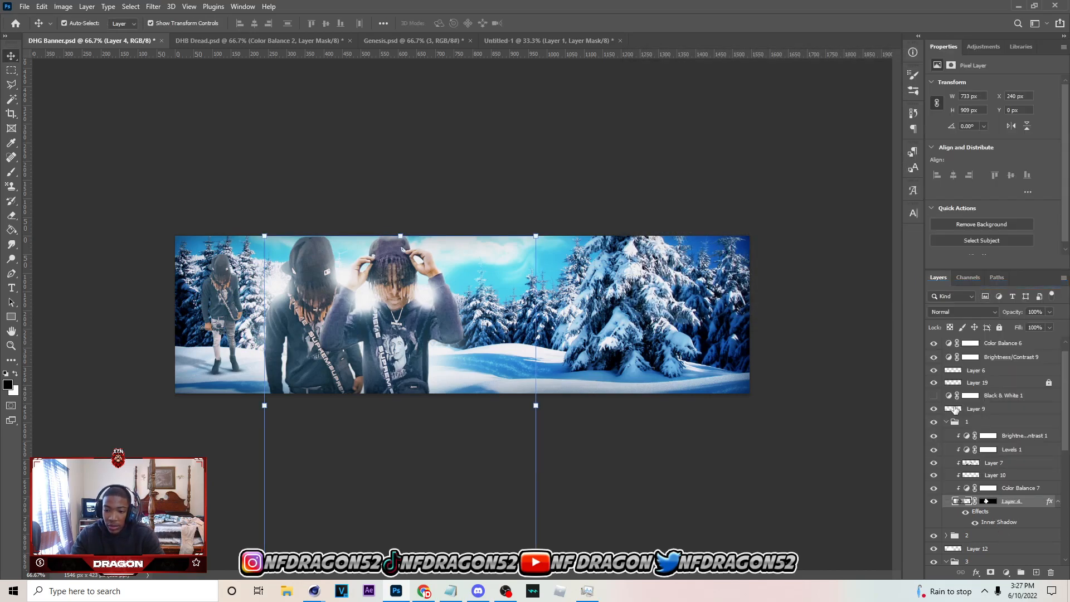
pyautogui.click(946, 422)
pyautogui.click(946, 436)
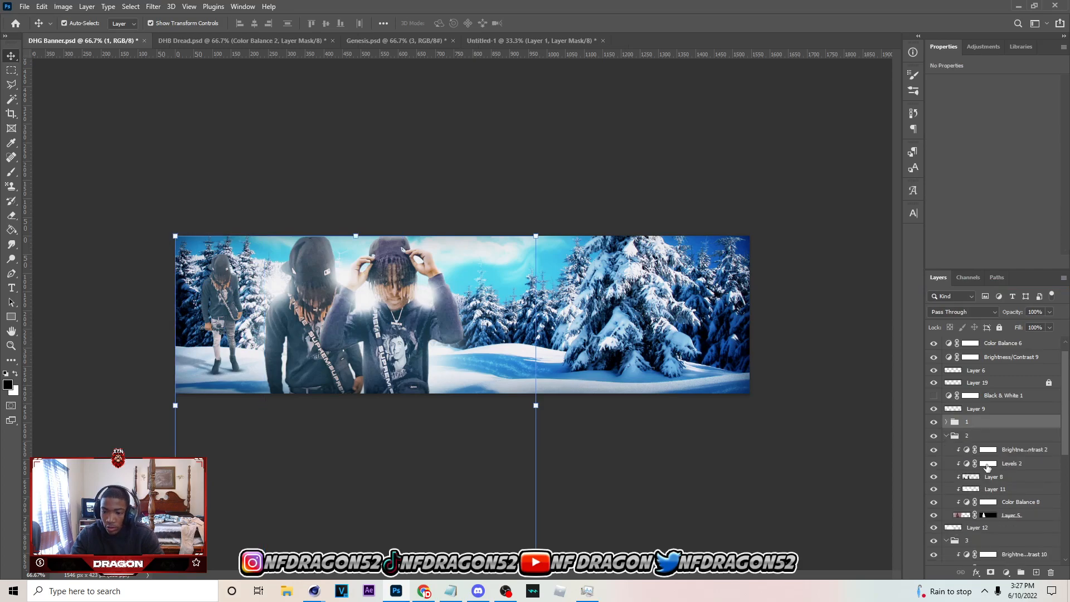
pyautogui.click(1018, 518)
pyautogui.rightClick(1022, 513)
pyautogui.click(964, 308)
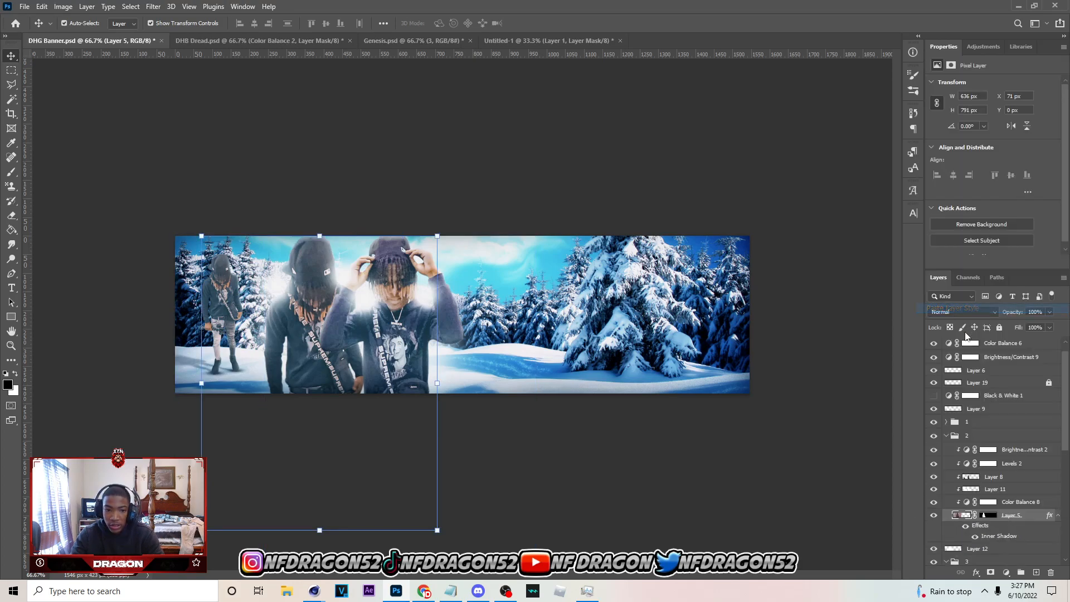
# Paste the copied inner shadow style onto the Layer 14 copy in group 3
pyautogui.click(946, 436)
pyautogui.scroll(-2, 991, 457)
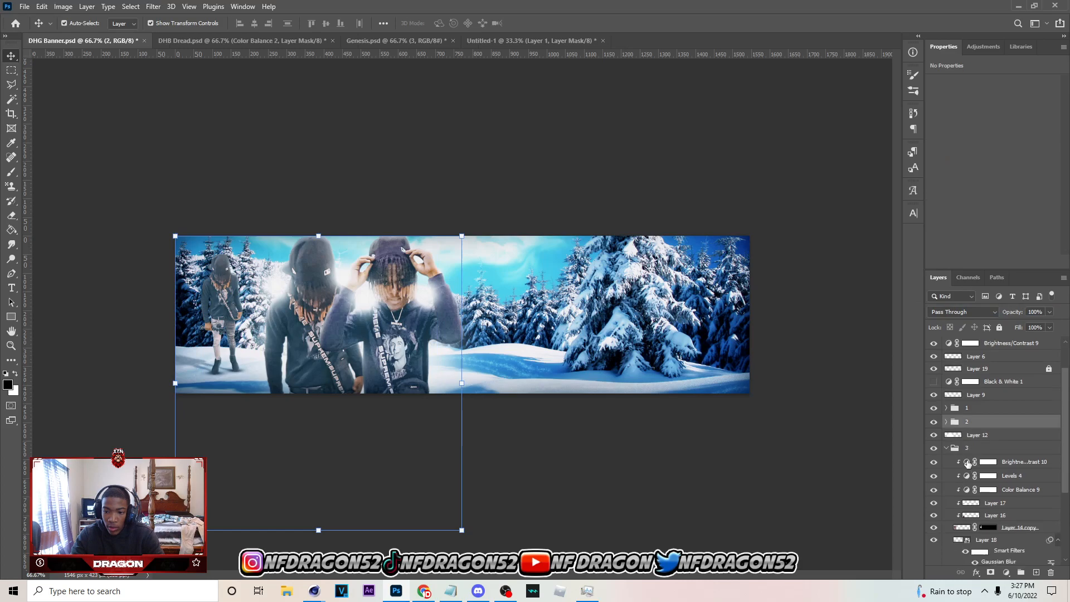
pyautogui.click(1021, 515)
pyautogui.rightClick(1020, 515)
pyautogui.click(964, 308)
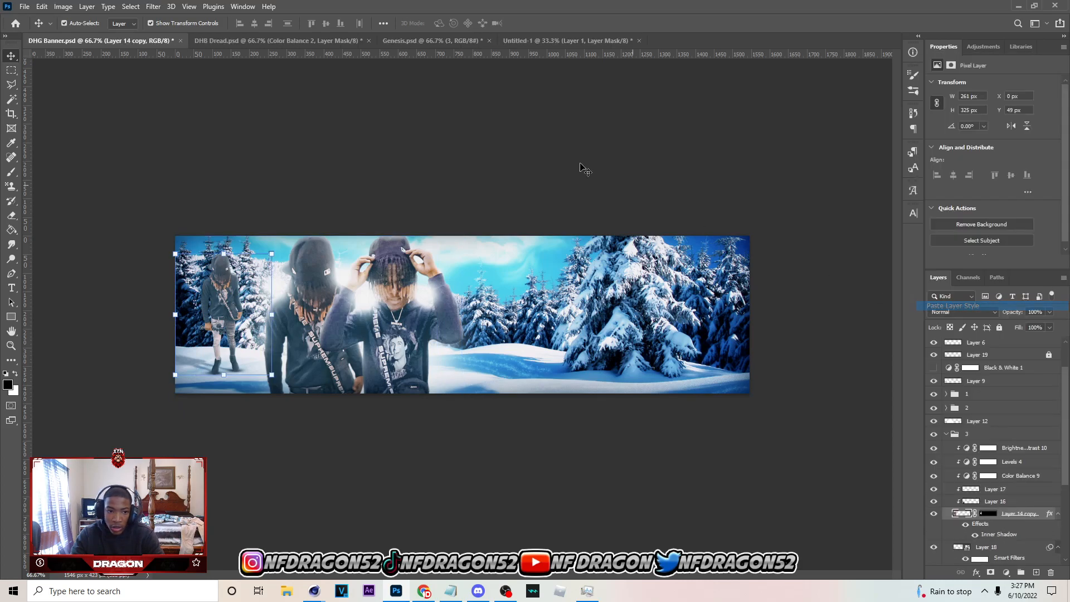
pyautogui.click(521, 124)
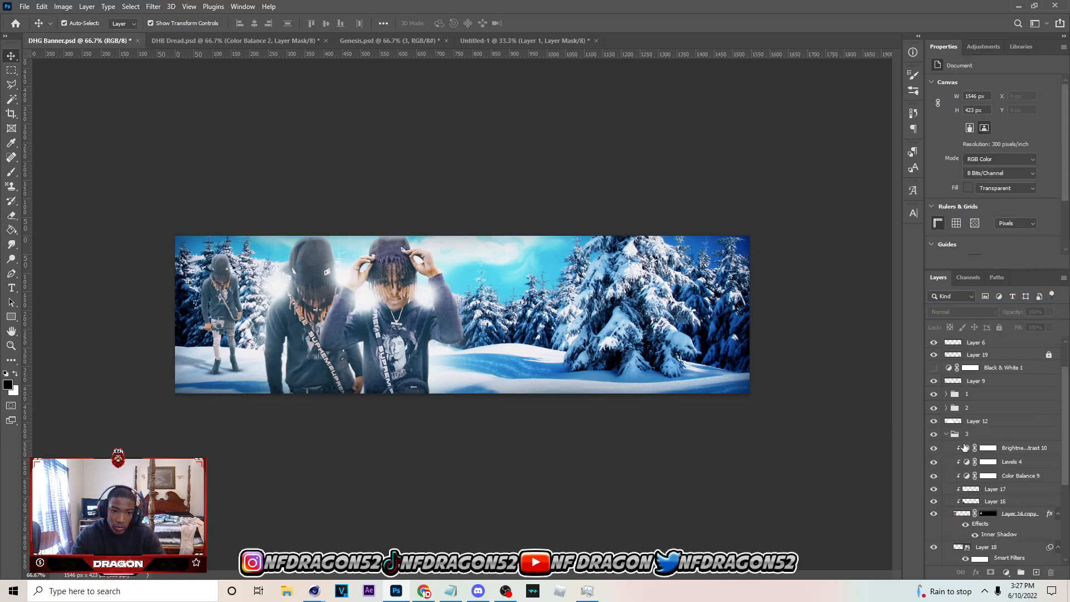
# Lower the inner shadow opacity on the Layer 14 copy to 13% and collapse group 3
pyautogui.click(1020, 515)
pyautogui.doubleClick(1034, 513)
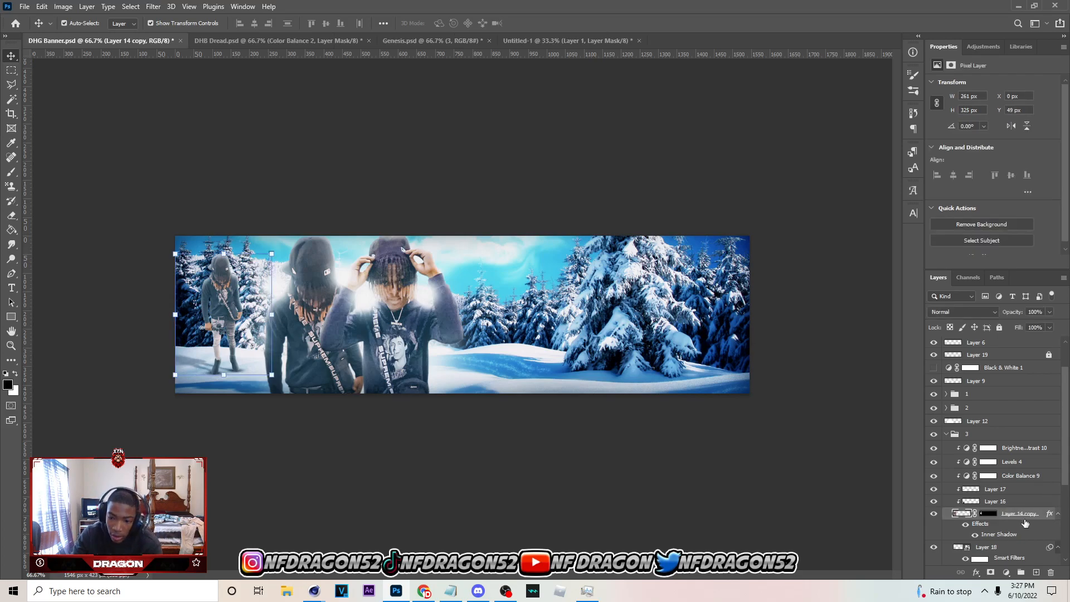
pyautogui.doubleClick(1023, 523)
pyautogui.click(685, 180)
pyautogui.click(832, 112)
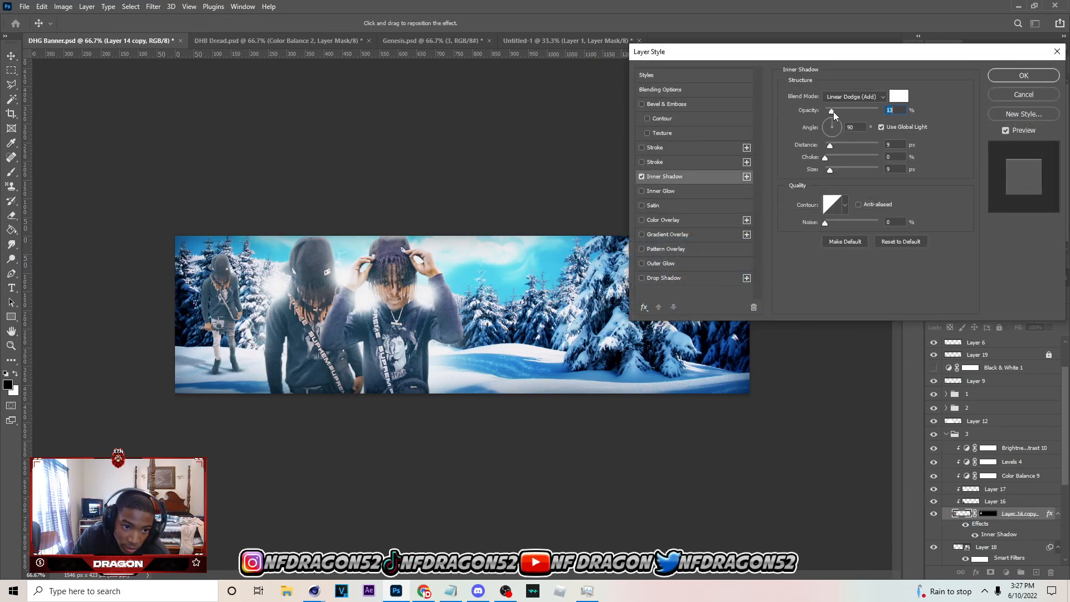
pyautogui.click(1034, 78)
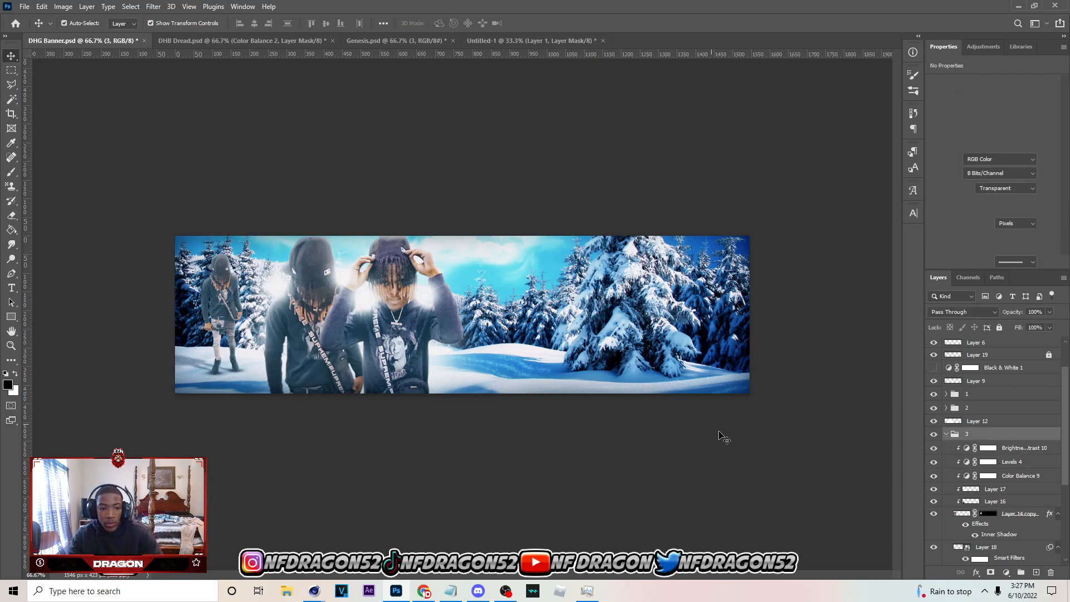
pyautogui.click(945, 435)
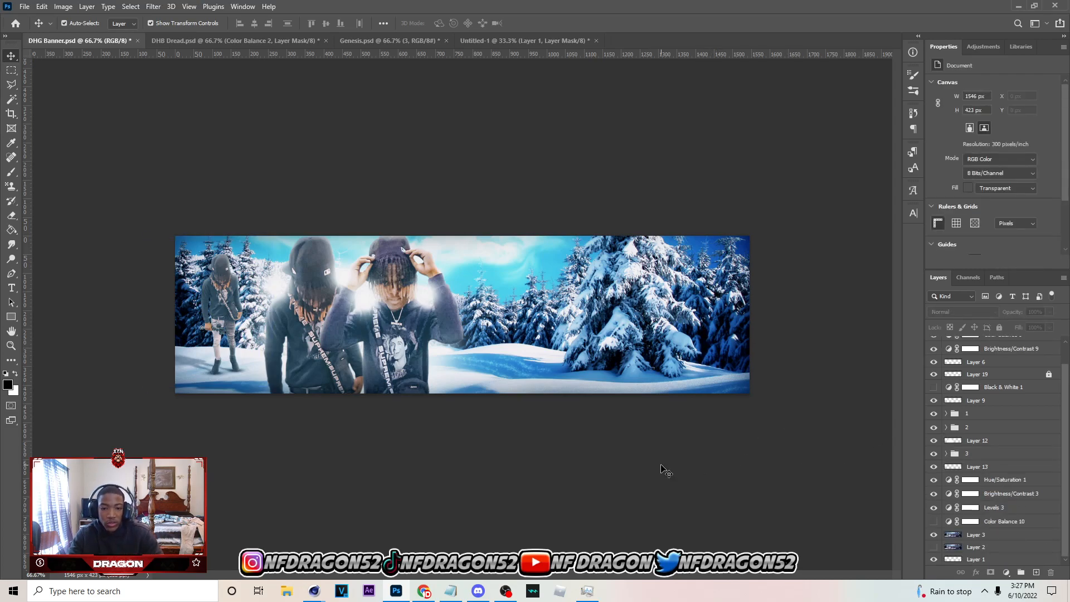
pyautogui.click(583, 383)
pyautogui.click(616, 501)
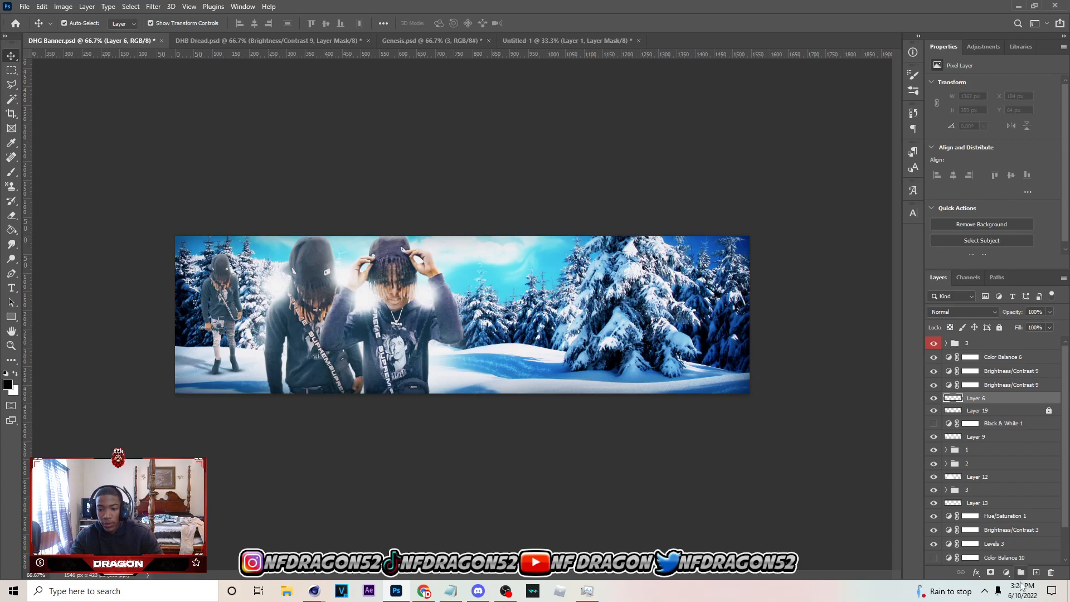
# Add a Vibrance adjustment above Layer 6 with vibrance +12 and saturation +3, and save the banner
pyautogui.click(1005, 572)
pyautogui.click(1003, 460)
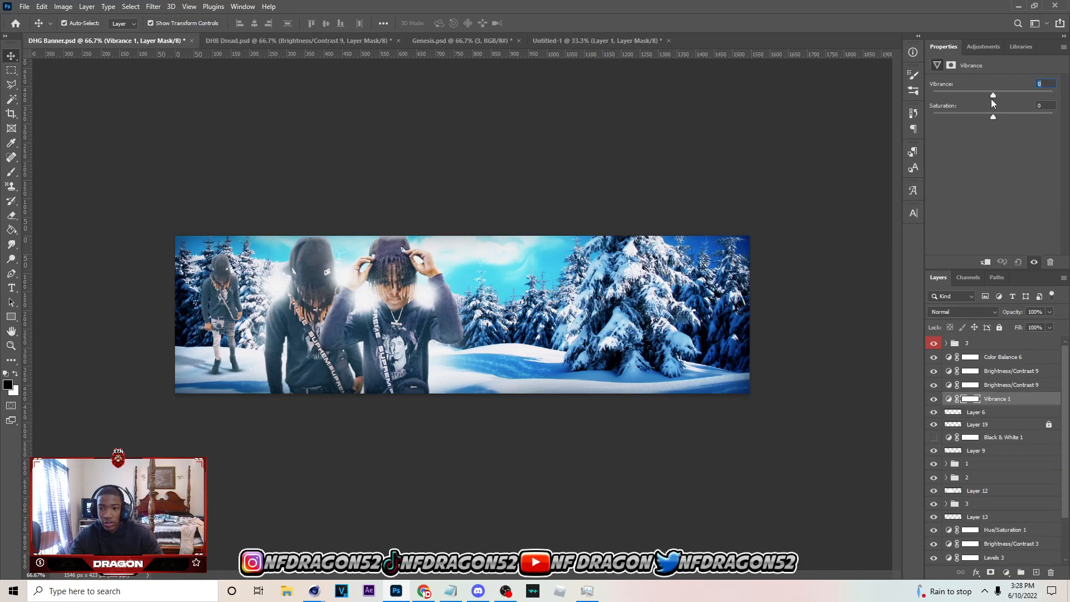
pyautogui.moveTo(995, 95); pyautogui.dragTo(994, 117)
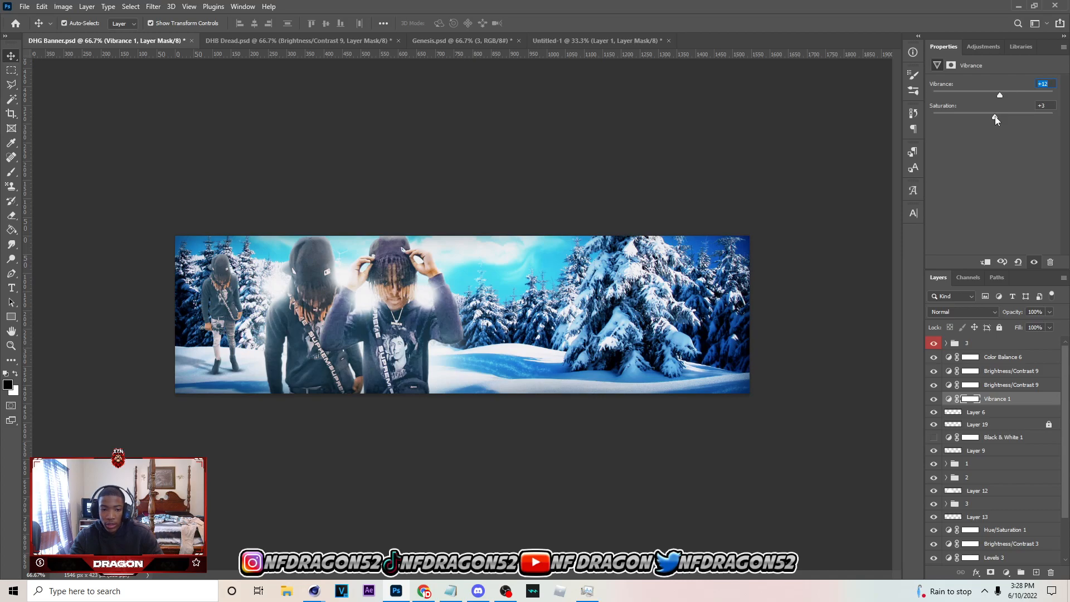
pyautogui.click(764, 132)
pyautogui.hotkey('ctrl', 's')
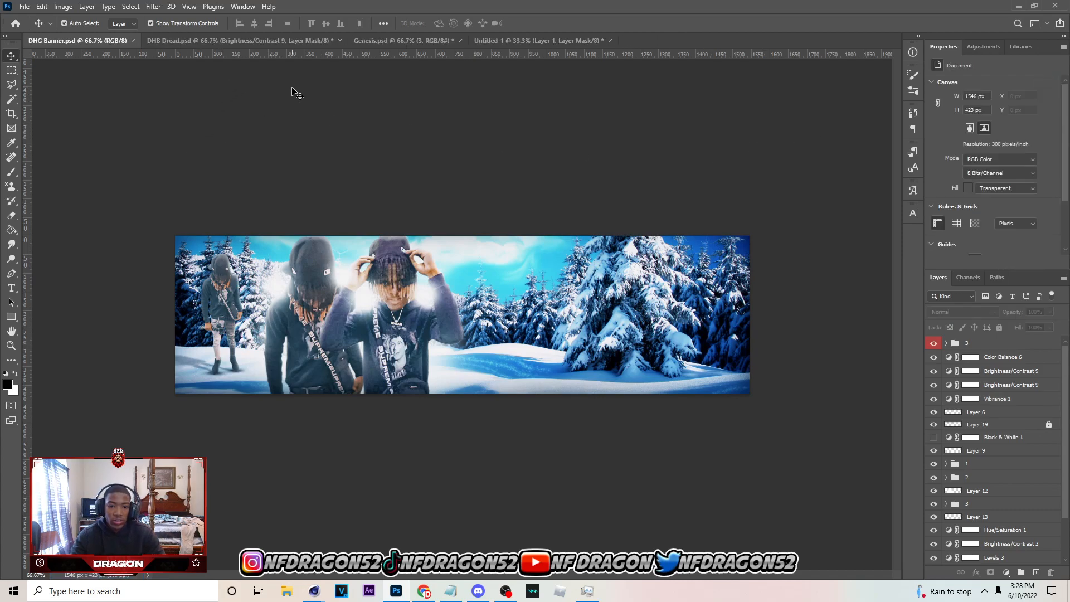
# Move the Layer 3 background down to Y -386 px and shift group 3 slightly down and right so the distant person stands on the snow
pyautogui.moveTo(238, 384); pyautogui.dragTo(238, 395)
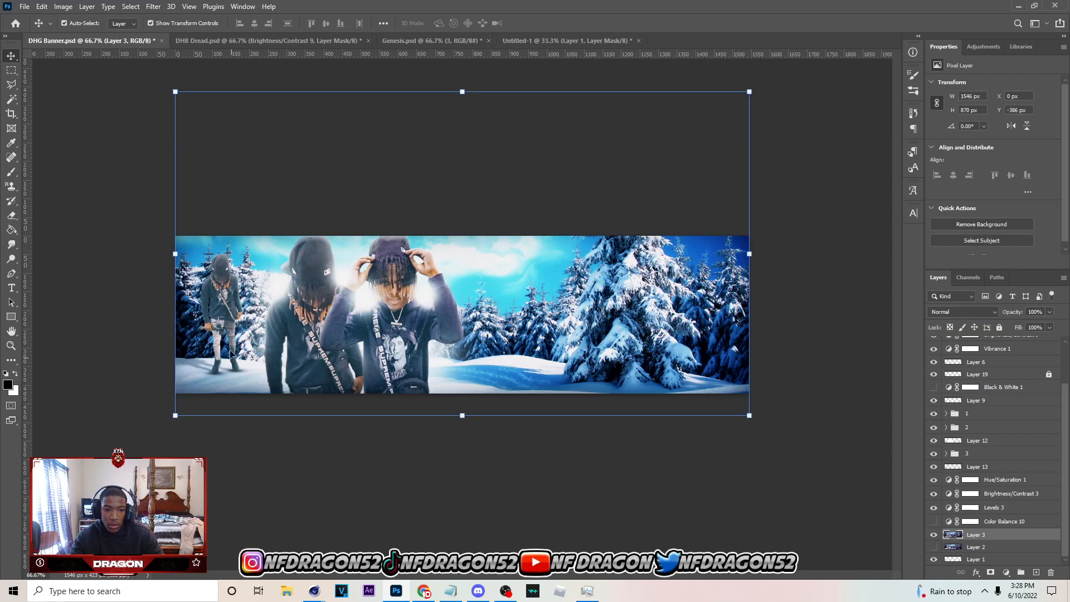
pyautogui.click(230, 329)
pyautogui.click(953, 455)
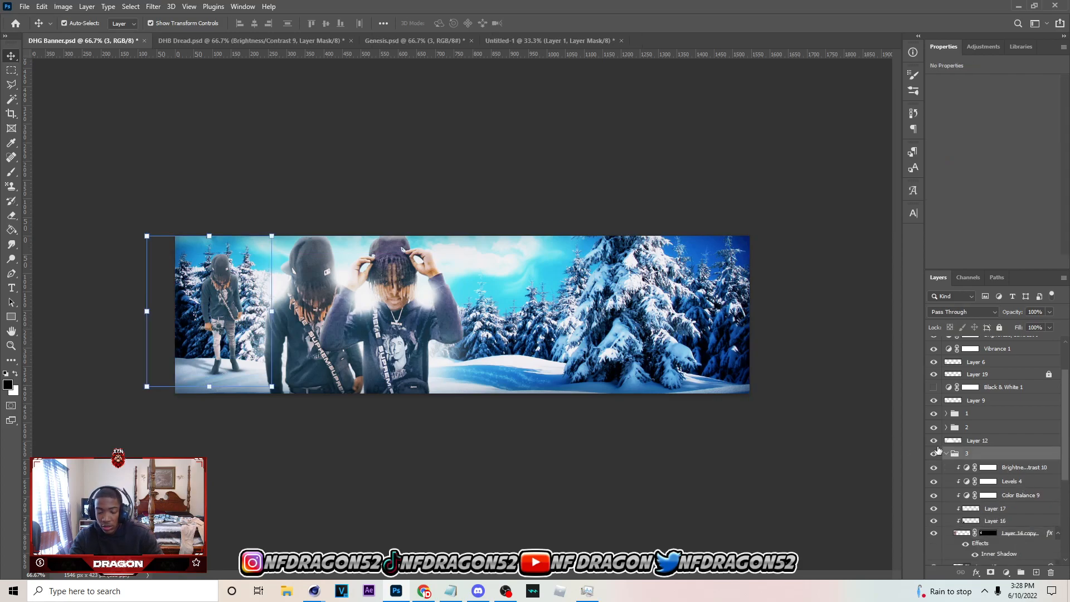
pyautogui.click(945, 453)
pyautogui.hotkey('ctrl', 't')
pyautogui.moveTo(223, 346); pyautogui.dragTo(231, 363)
pyautogui.click(551, 23)
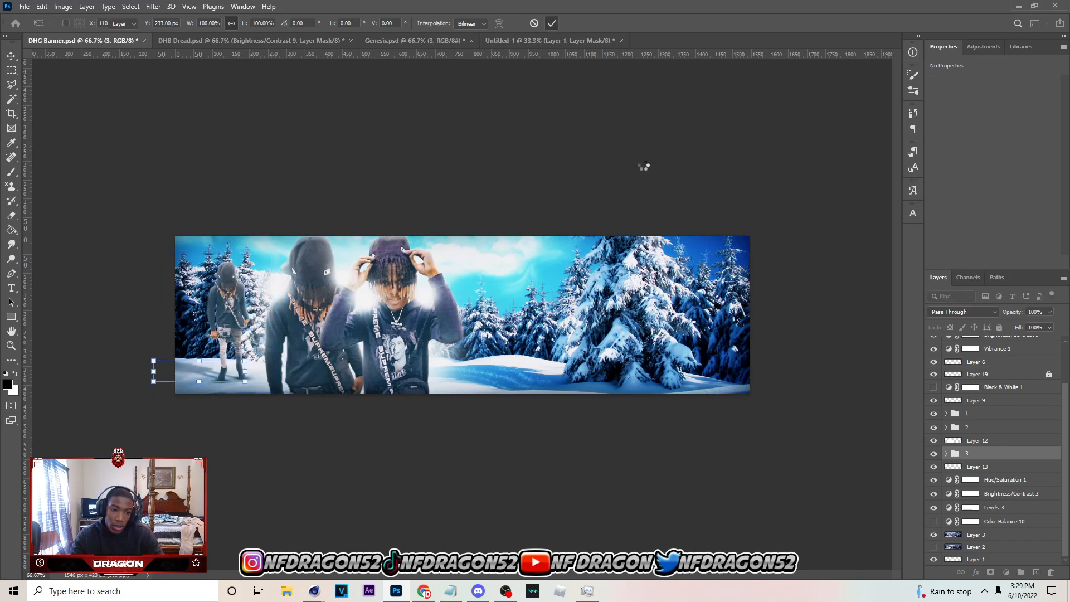
pyautogui.click(267, 444)
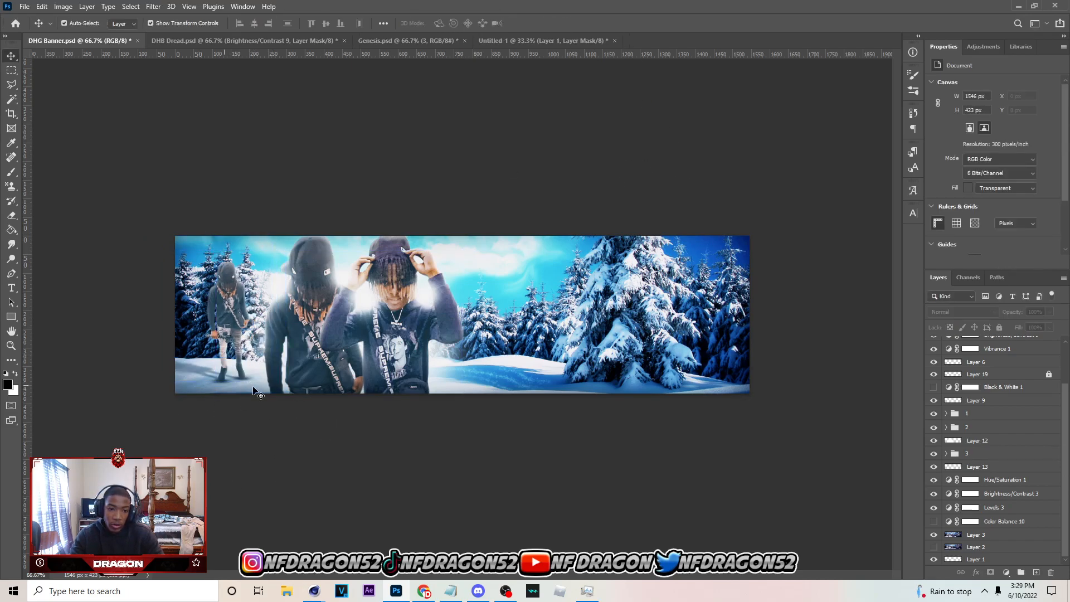
# Save the banner with the repositioned background and distant person
pyautogui.click(621, 373)
pyautogui.click(827, 346)
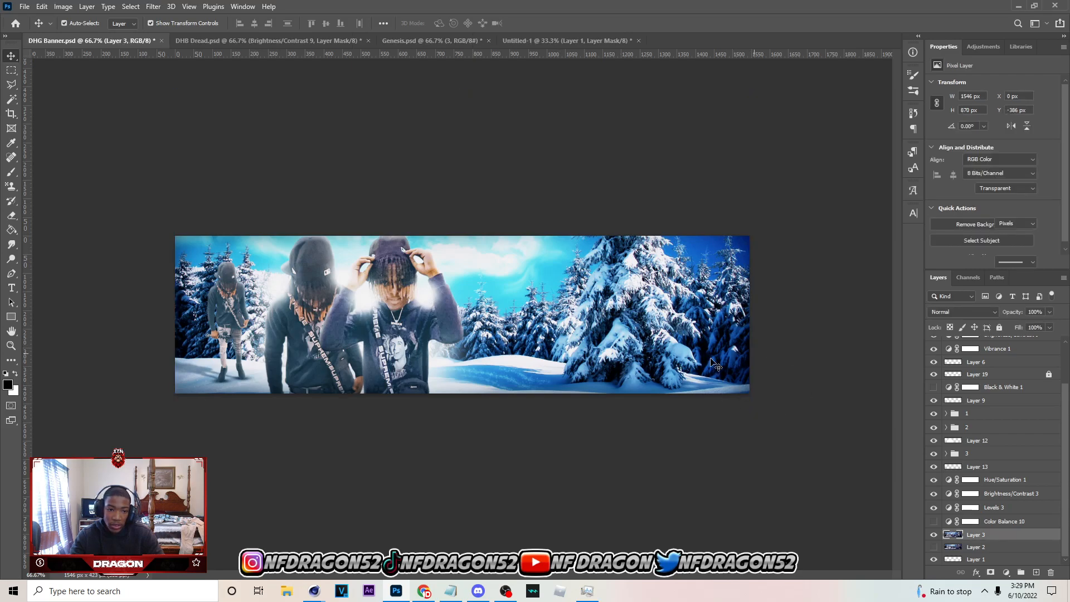
pyautogui.hotkey('ctrl', 's')
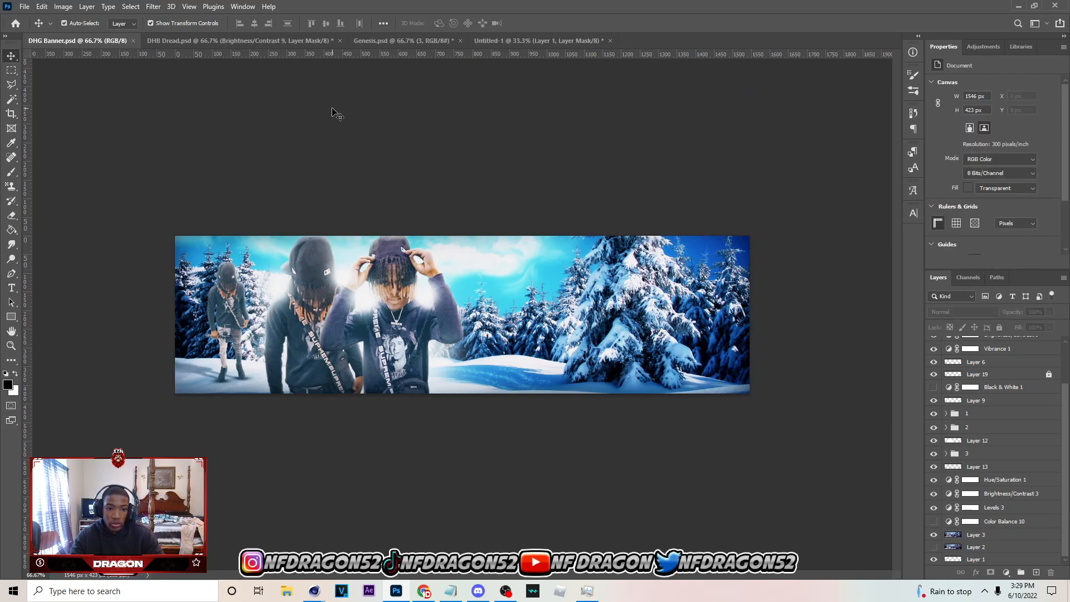
# Switch to Genesis.psd, hide the Letters subgroup, and collapse the Ransom Letters and Brushes groups with Ransom Letters hidden
pyautogui.click(353, 35)
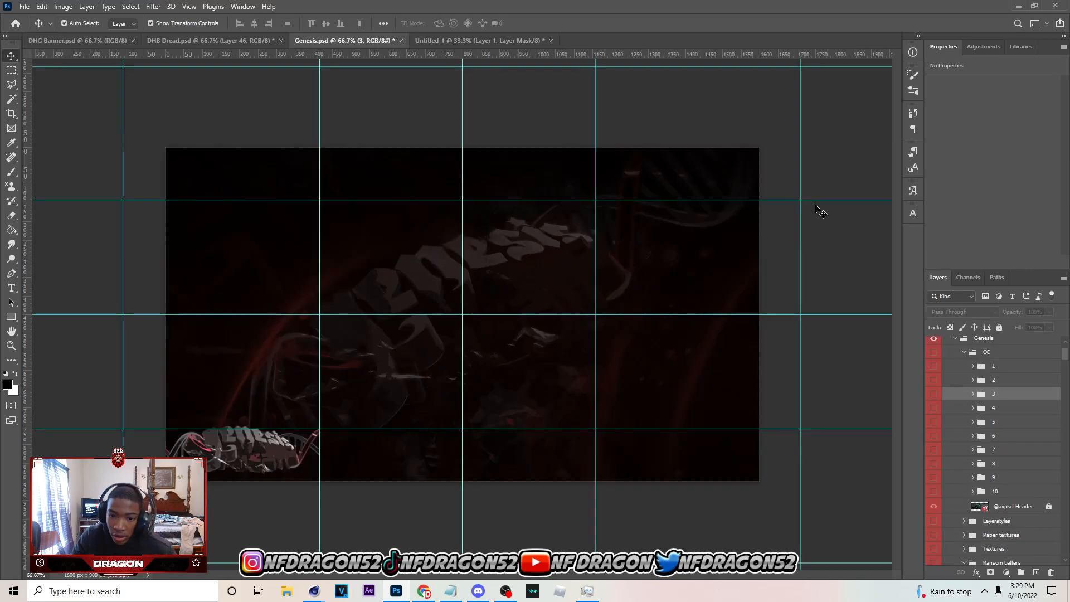
pyautogui.scroll(-5, 969, 445)
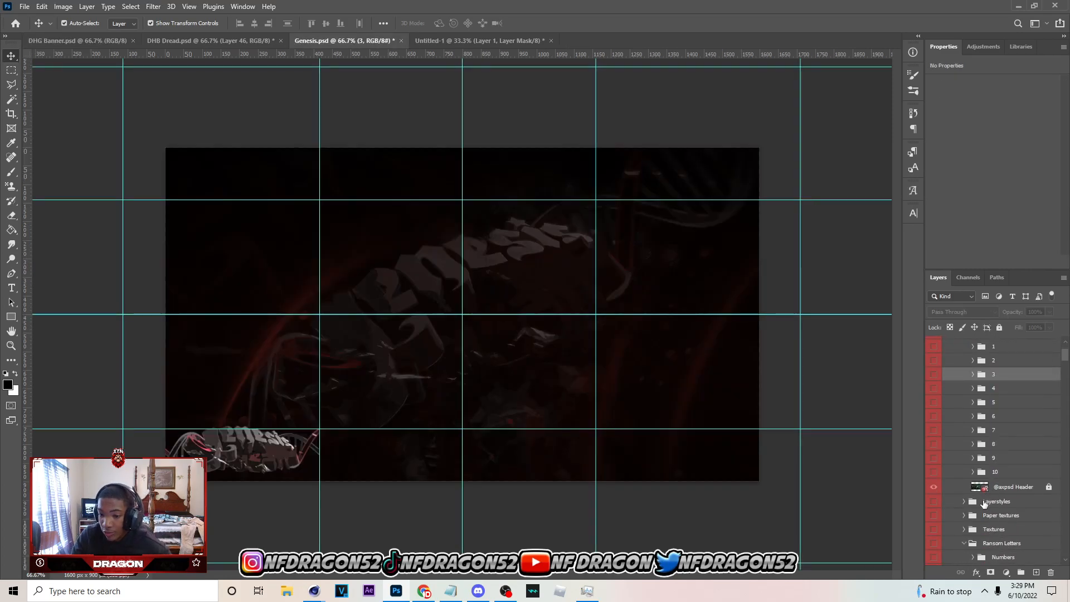
pyautogui.click(968, 473)
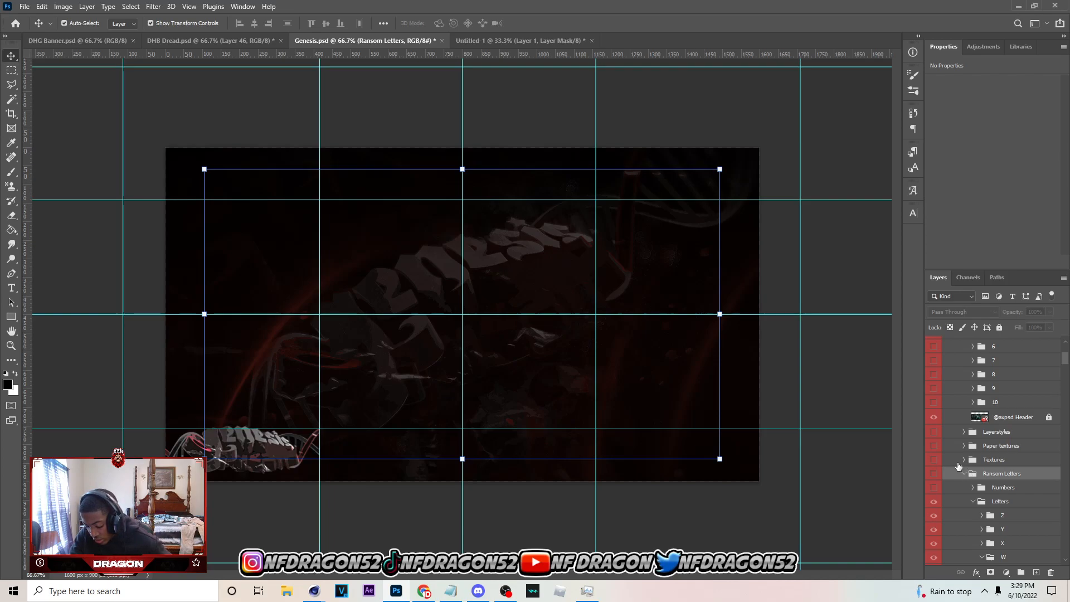
pyautogui.scroll(-2, 1030, 501)
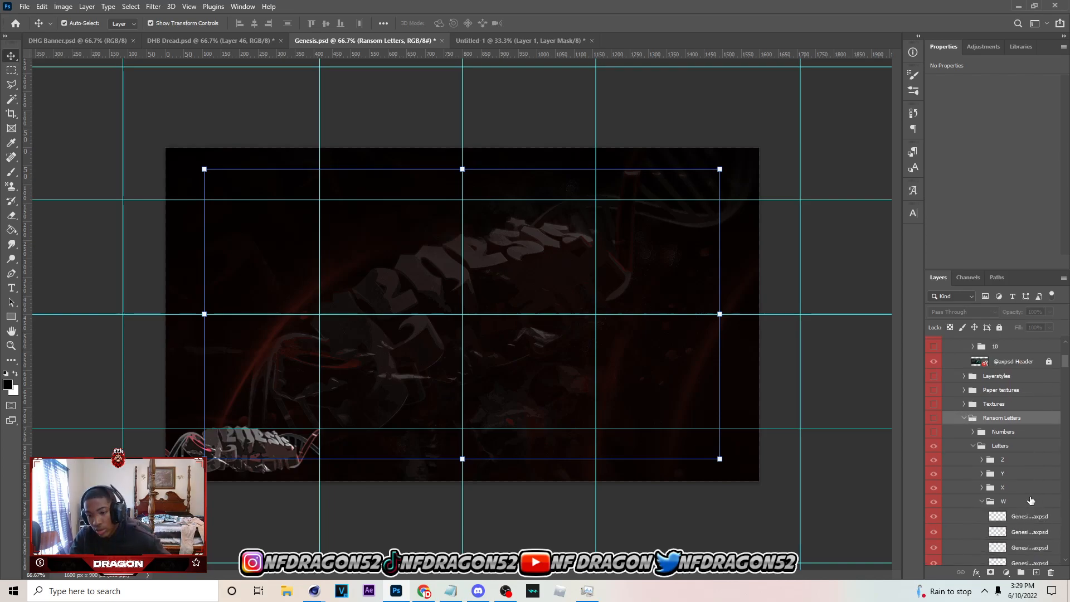
pyautogui.click(973, 445)
pyautogui.click(934, 446)
pyautogui.click(934, 446)
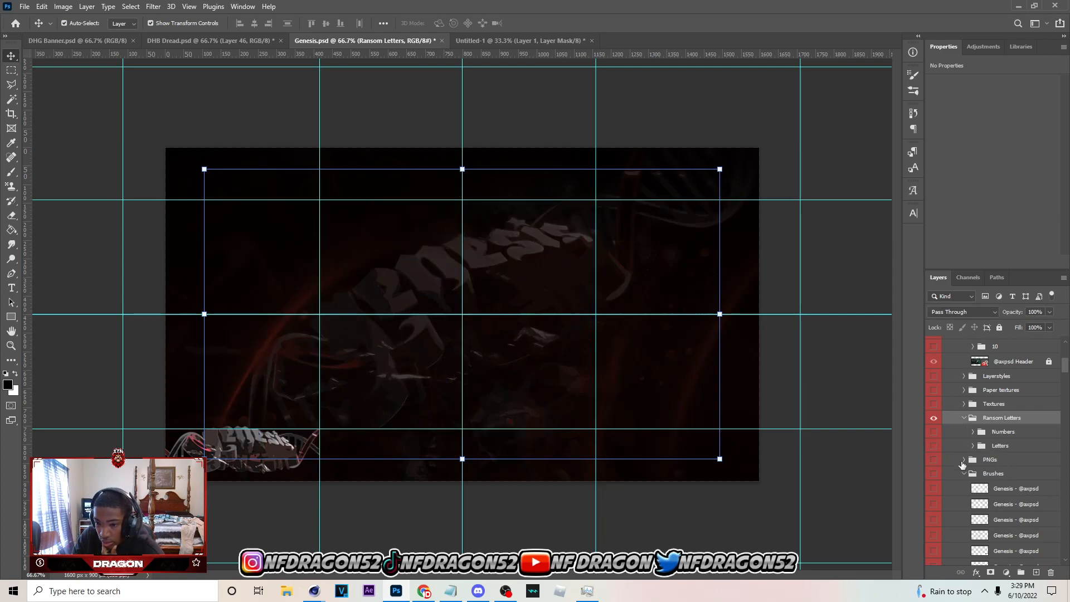
pyautogui.click(963, 418)
pyautogui.click(934, 418)
pyautogui.click(964, 445)
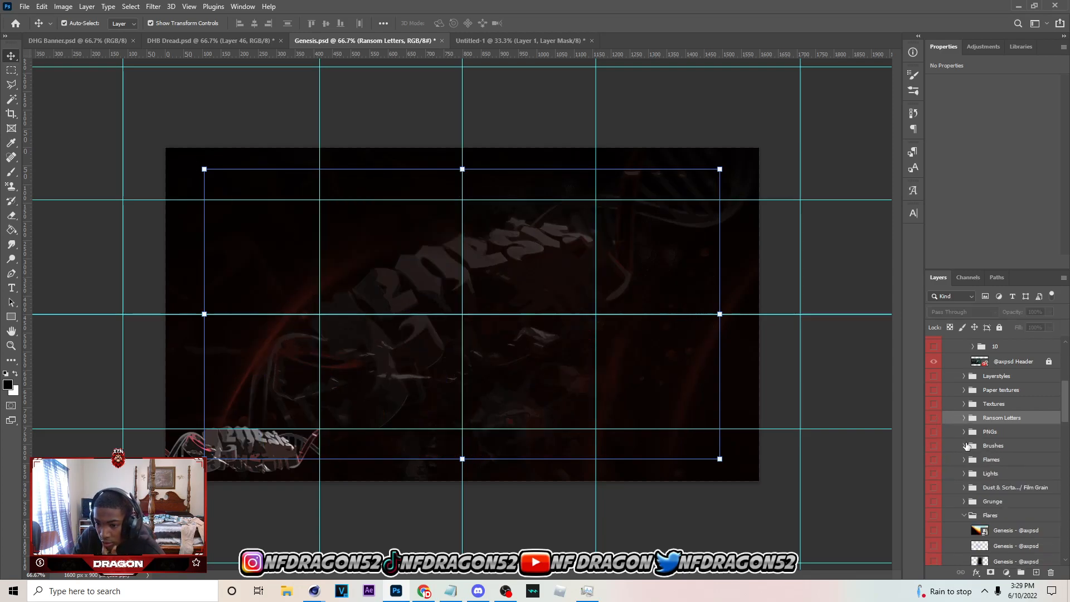
# Expand the Dust & Scrtaches / Film Grain group in Genesis.psd and preview its scratch and dust overlays one at a time
pyautogui.click(970, 488)
pyautogui.scroll(-3, 971, 446)
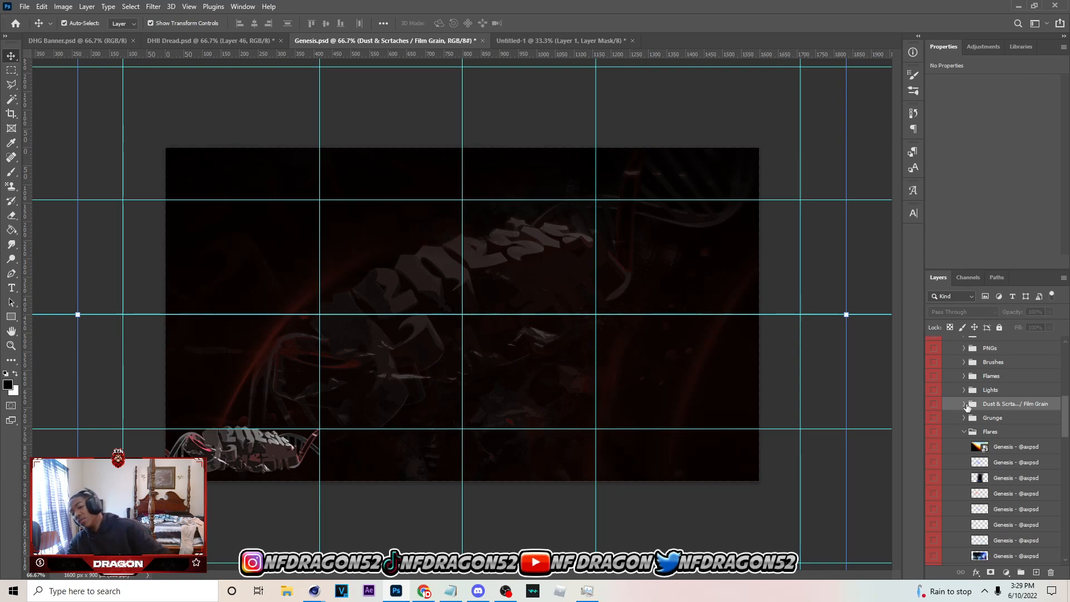
pyautogui.click(964, 404)
pyautogui.click(967, 407)
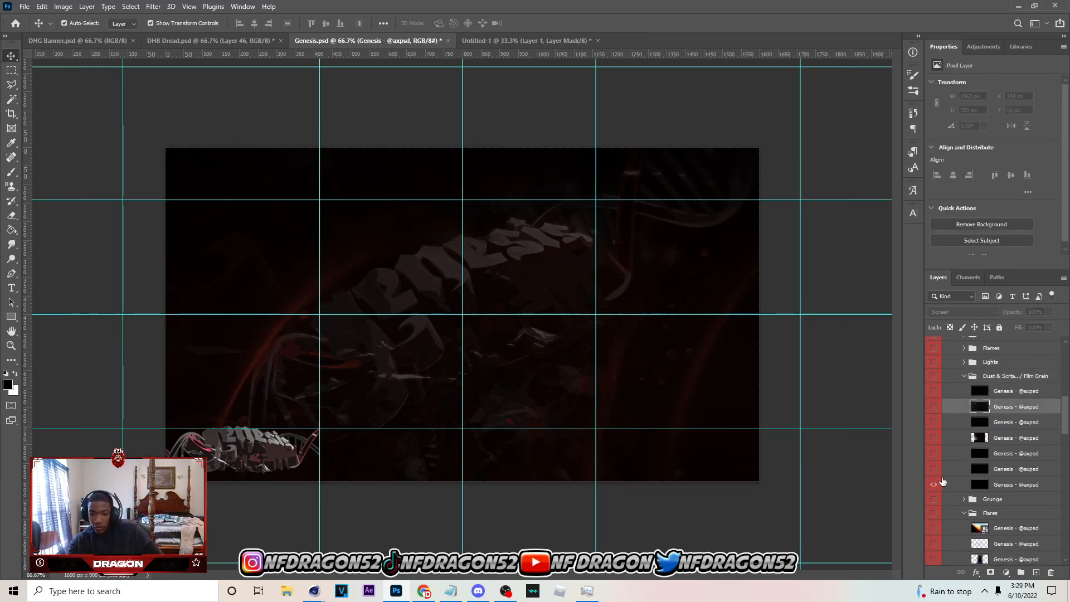
pyautogui.click(936, 487)
pyautogui.click(933, 472)
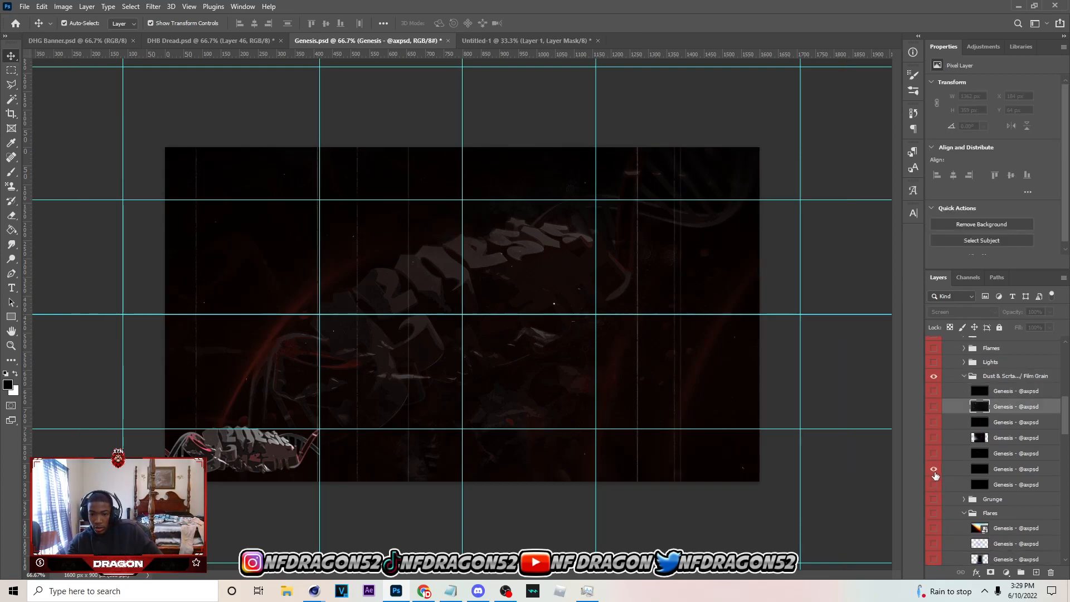
pyautogui.click(934, 472)
pyautogui.click(933, 457)
pyautogui.click(932, 454)
pyautogui.click(933, 427)
pyautogui.click(934, 426)
pyautogui.click(934, 408)
pyautogui.click(933, 408)
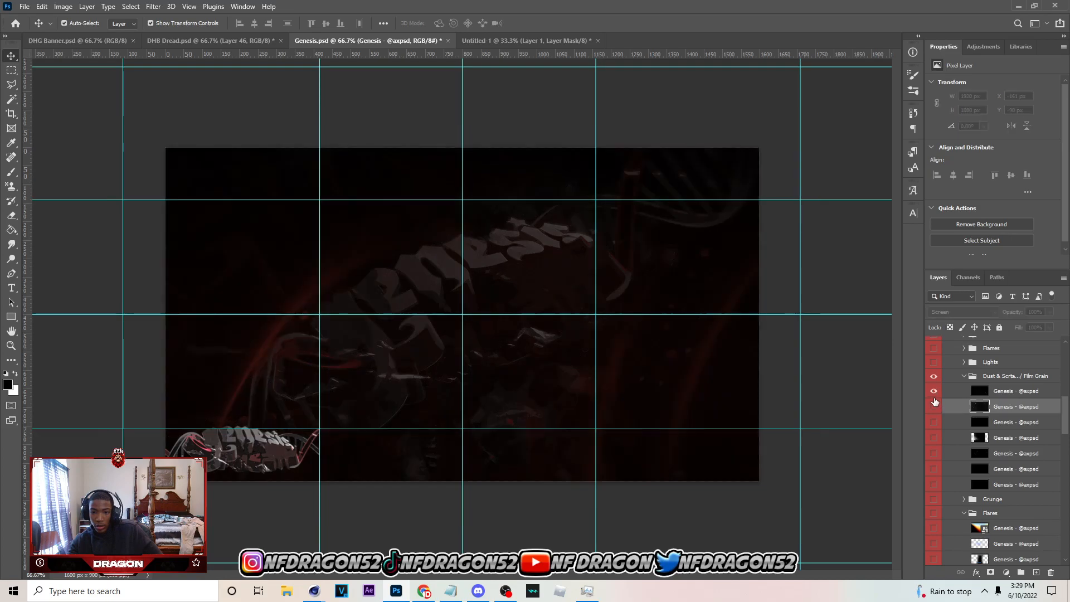
# Compare the remaining grain overlays, leave only the fifth one with scattered white specks visible, and copy it
pyautogui.click(935, 438)
pyautogui.click(934, 438)
pyautogui.click(934, 453)
pyautogui.click(964, 454)
pyautogui.click(933, 457)
pyautogui.click(934, 470)
pyautogui.click(934, 470)
pyautogui.click(934, 455)
pyautogui.press('ctrl')
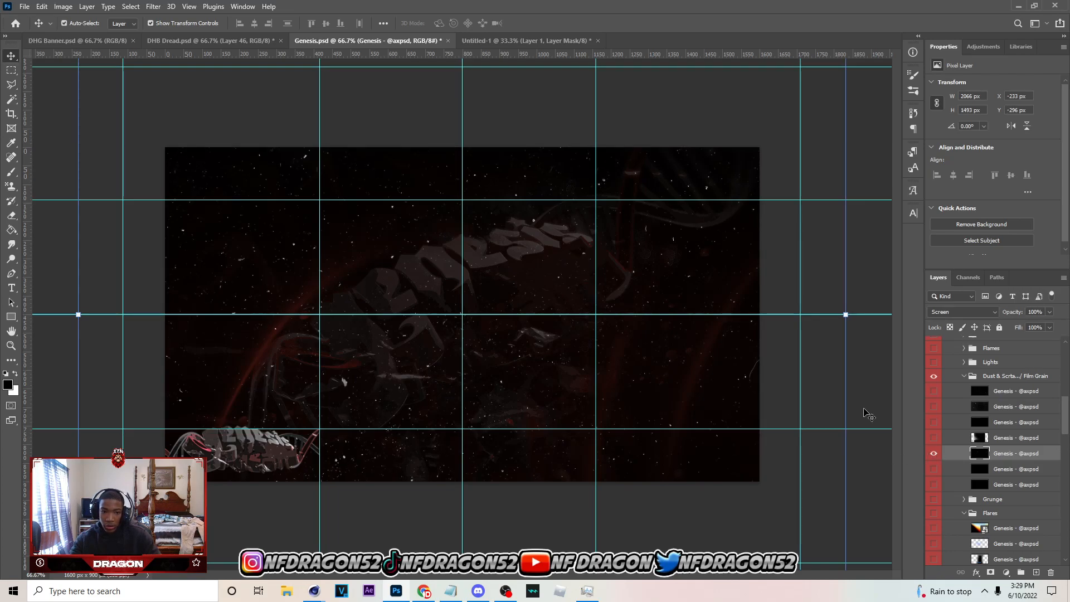
# Switch to DHG Banner.psd and paste the copied white-speck overlay directly above Layer 9
pyautogui.click(78, 39)
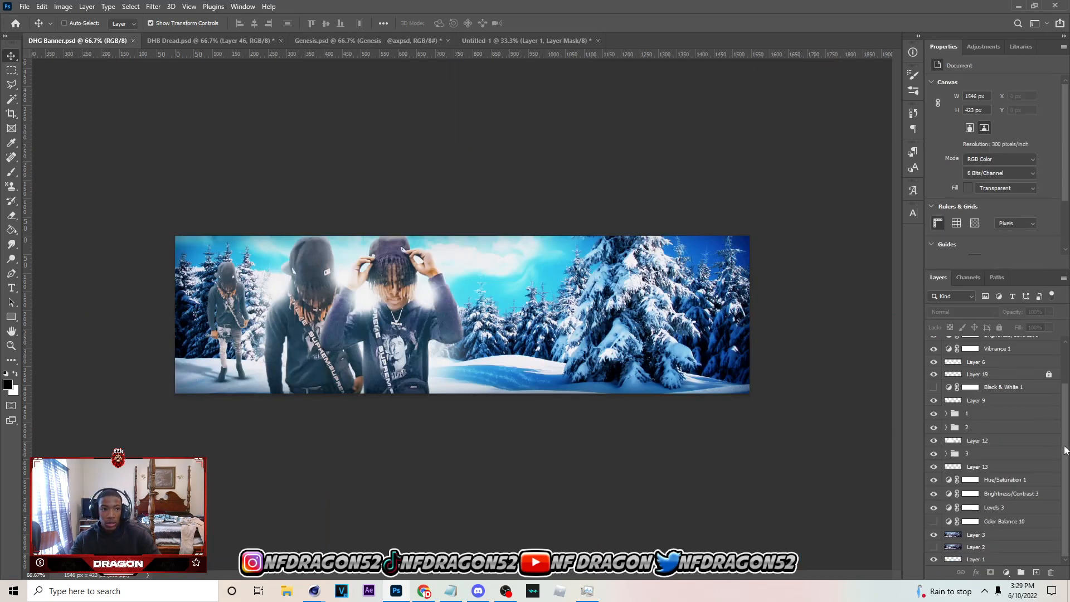
pyautogui.scroll(3, 990, 402)
pyautogui.click(990, 372)
pyautogui.click(990, 399)
pyautogui.click(982, 451)
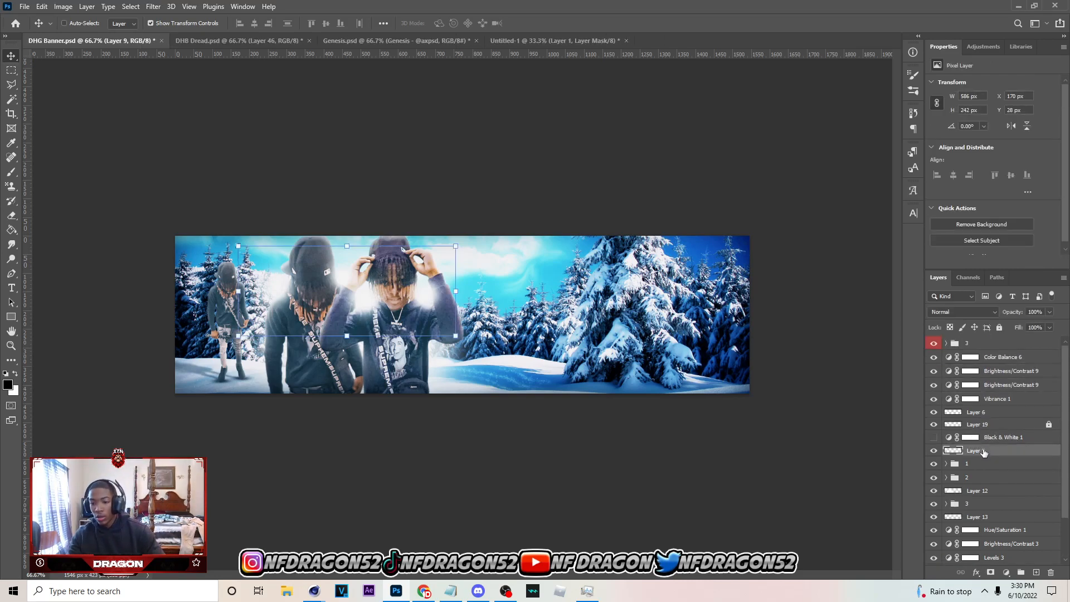
pyautogui.hotkey('ctrl', 'v')
# Scale the pasted overlay to 1546 px wide and 1117 px high, positioned at X 0 px, Y -334 px to cover the banner
pyautogui.moveTo(556, 230); pyautogui.dragTo(578, 297)
pyautogui.moveTo(602, 433); pyautogui.dragTo(514, 254)
pyautogui.moveTo(809, 370); pyautogui.dragTo(757, 356)
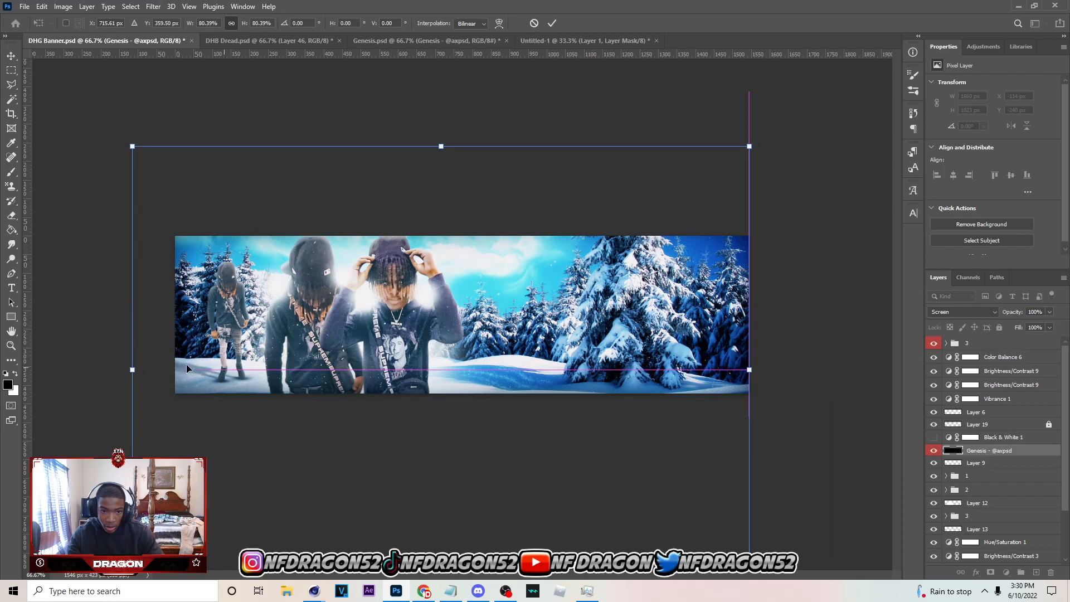
pyautogui.moveTo(133, 369); pyautogui.dragTo(175, 361)
pyautogui.moveTo(396, 401); pyautogui.dragTo(396, 351)
pyautogui.click(551, 22)
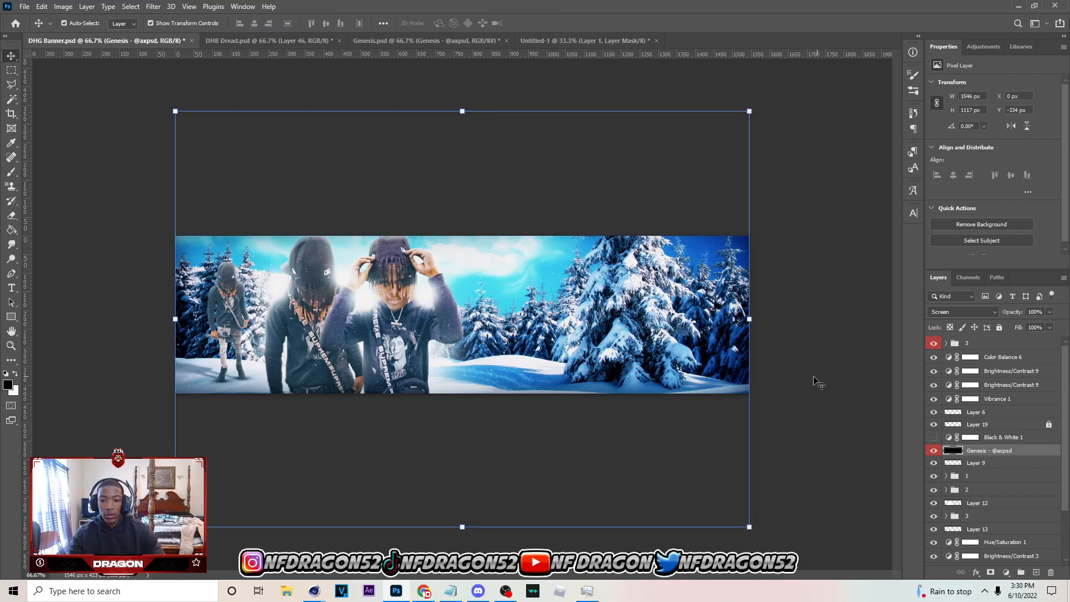
# Lock the white-speck overlay layer and save the banner
pyautogui.hotkey('ctrl', '/')
pyautogui.hotkey('ctrl', 's')
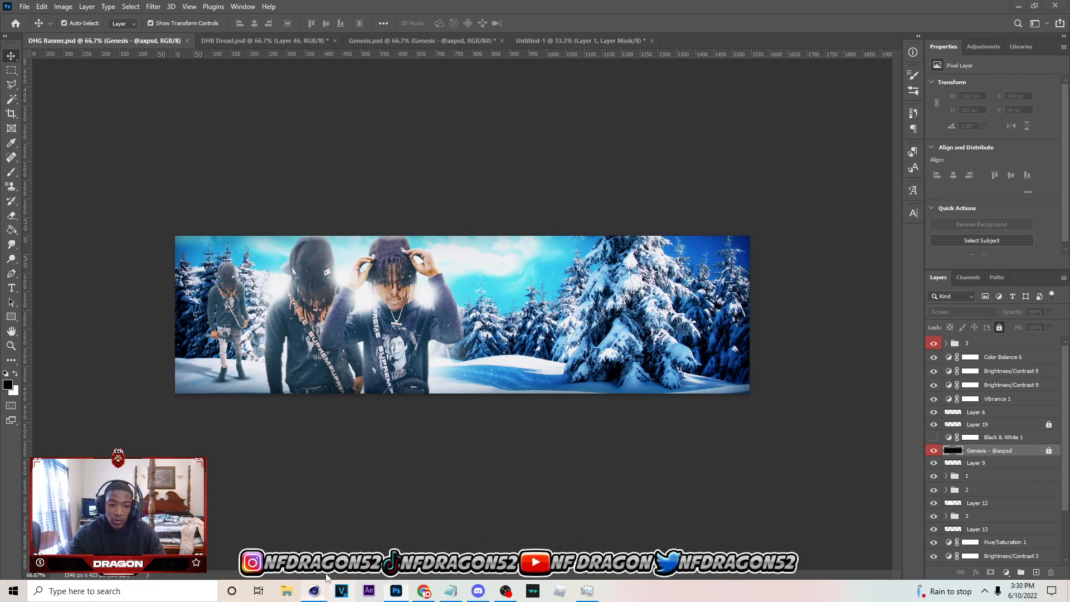
# Switch to Cinema 4D and bring up the Untitled 2 scene containing the extruded MoText lettering
pyautogui.moveTo(314, 591)
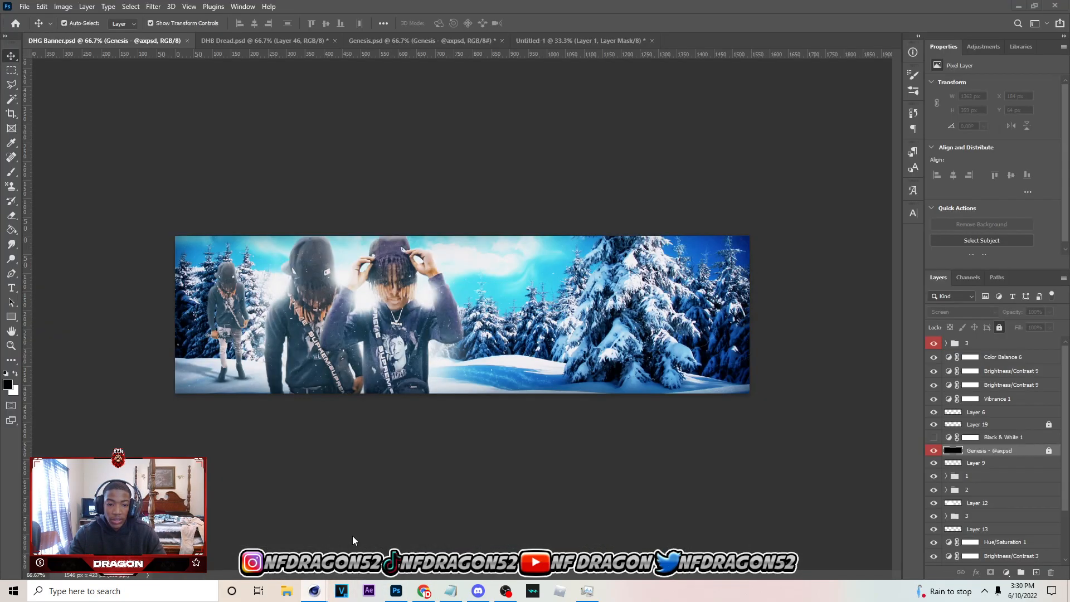
pyautogui.hotkey('ctrl', 'shift', 'Escape')
pyautogui.click(518, 423)
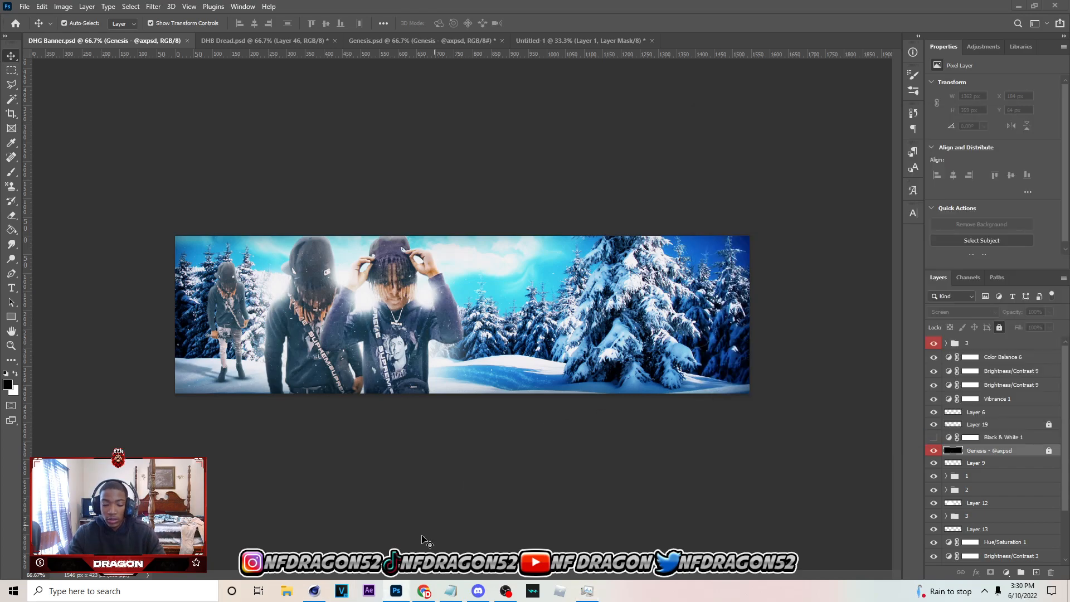
pyautogui.click(321, 591)
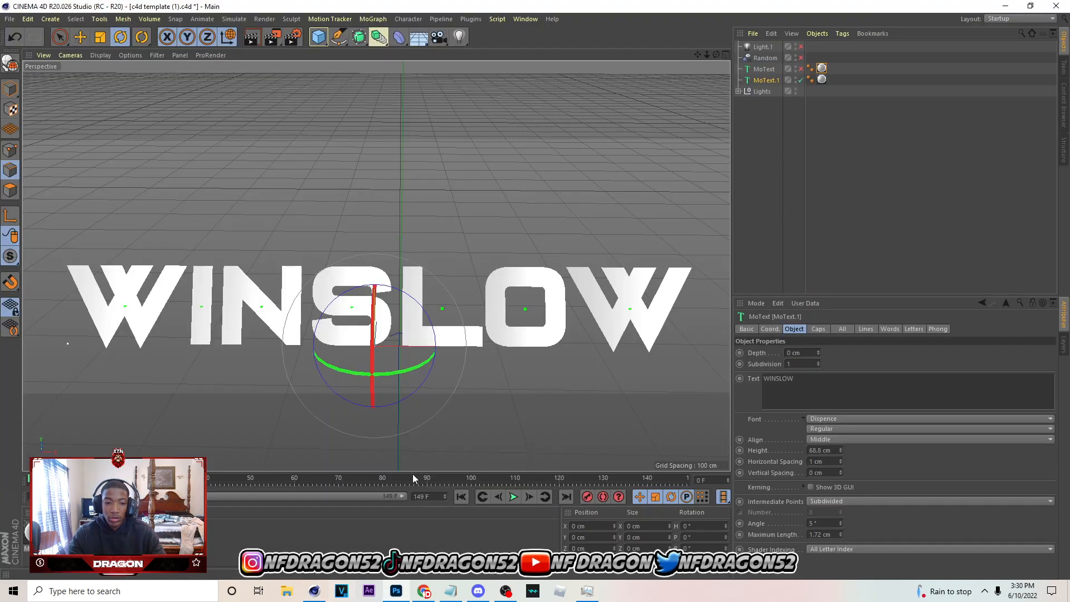
pyautogui.click(10, 19)
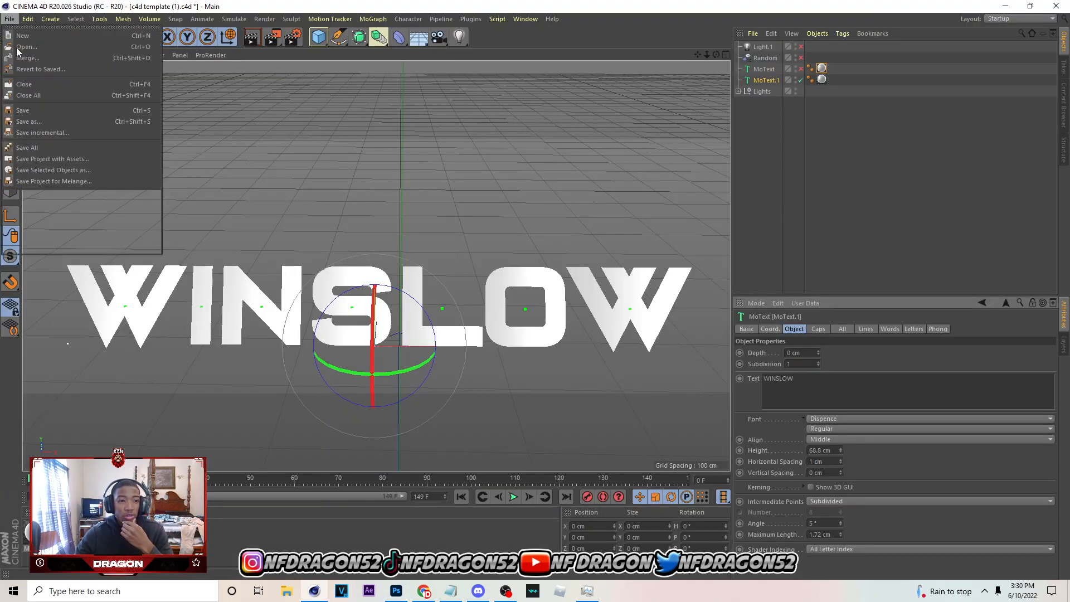
pyautogui.click(11, 21)
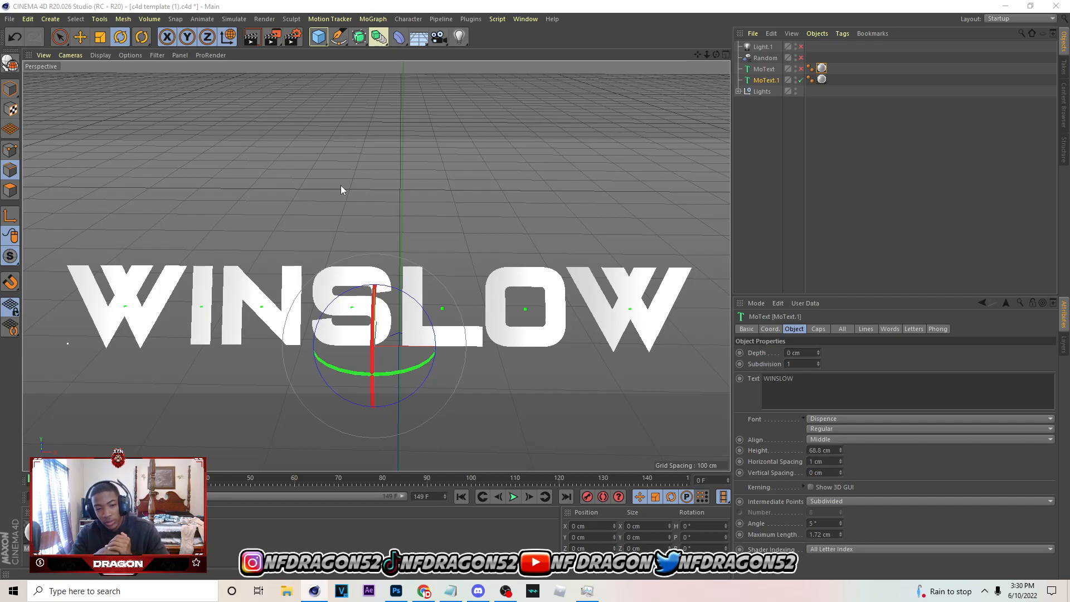
pyautogui.hotkey('ctrl', 'o')
pyautogui.click(454, 295)
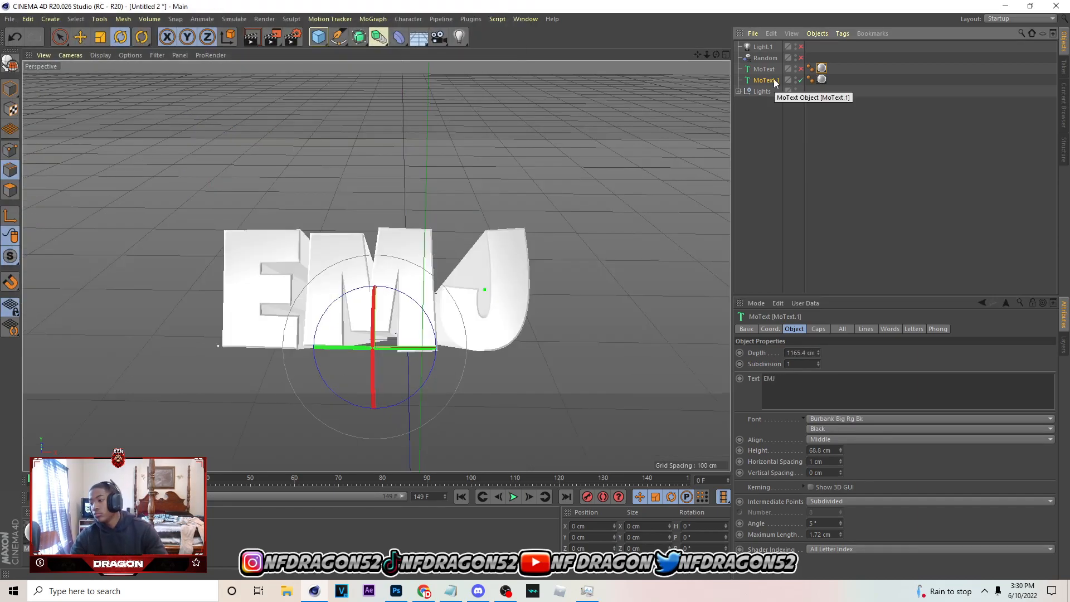
# Replace the text of MoText.1 with the first name for the banner in capital letters
pyautogui.click(810, 385)
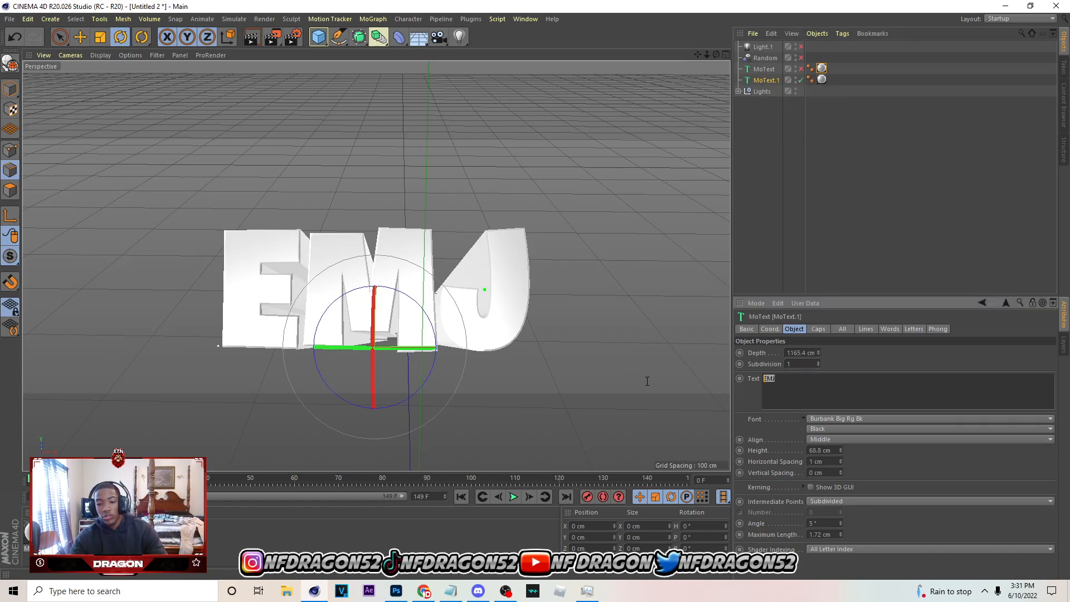
pyautogui.write('BRANDN')
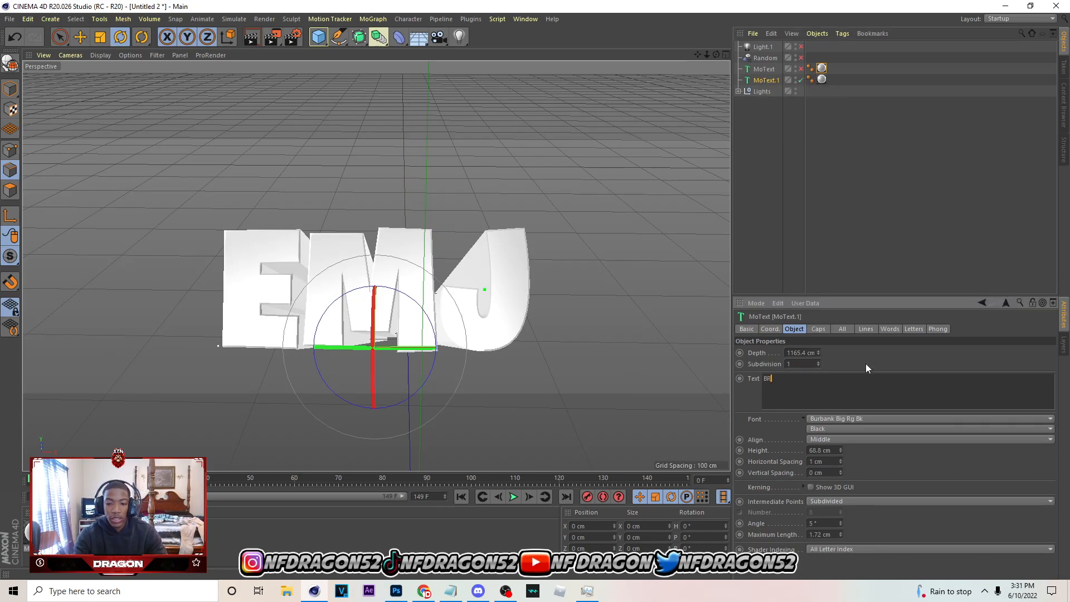
pyautogui.press('BackSpace')
pyautogui.write('ON')
pyautogui.click(865, 364)
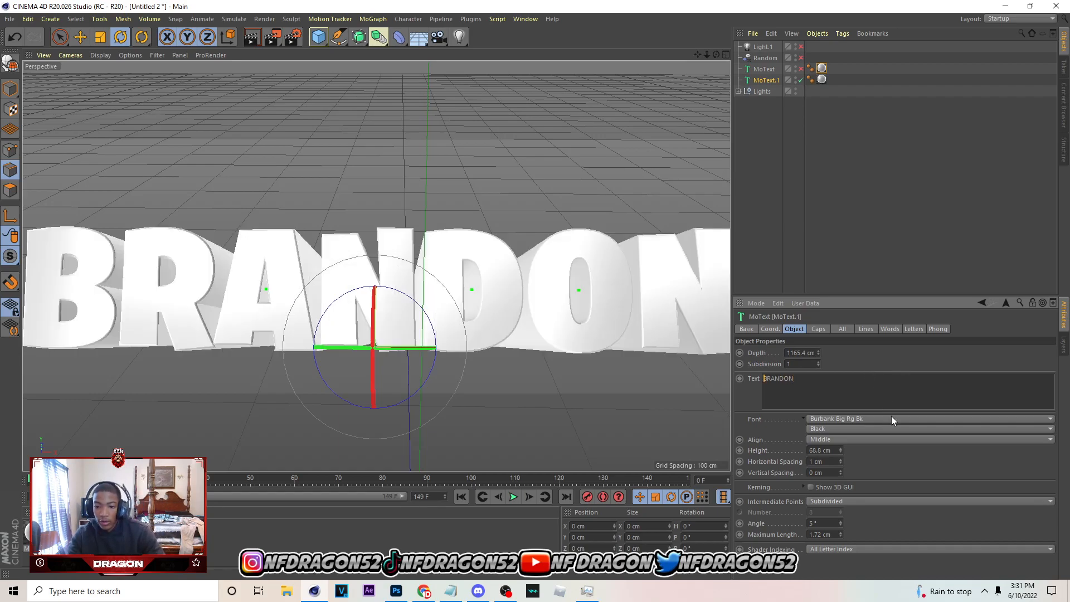
# Change the MoText.1 font to Dispence and frame the perspective view so the whole word fits
pyautogui.click(891, 419)
pyautogui.scroll(-5, 883, 411)
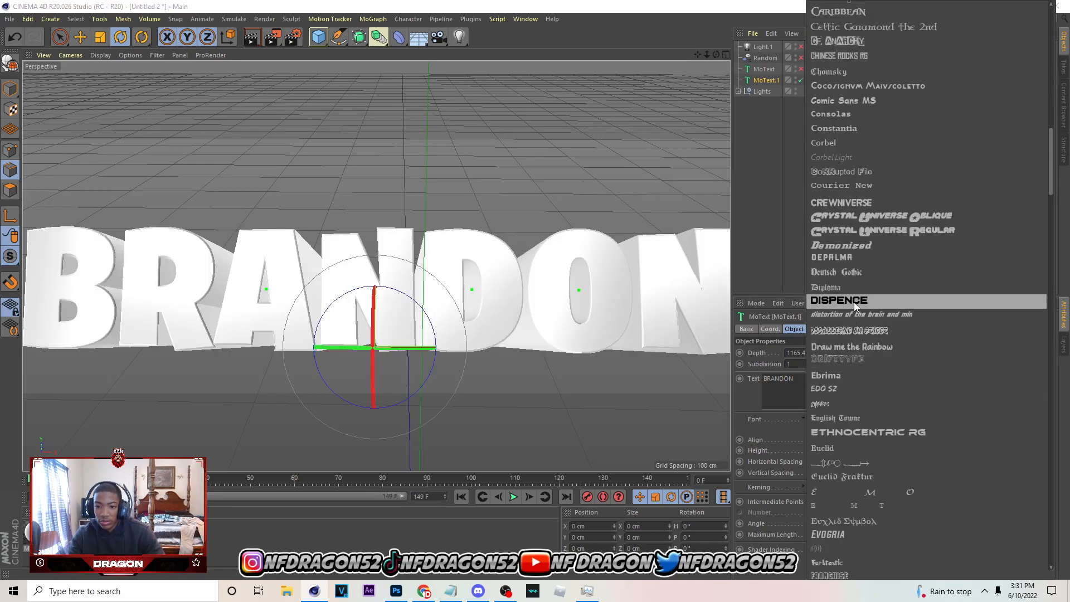
pyautogui.click(854, 302)
pyautogui.scroll(-5, 599, 273)
pyautogui.moveTo(697, 55); pyautogui.dragTo(653, 83)
pyautogui.moveTo(377, 267)
pyautogui.mouseDown()
pyautogui.moveTo(368, 252)
pyautogui.moveTo(372, 266)
pyautogui.mouseUp()
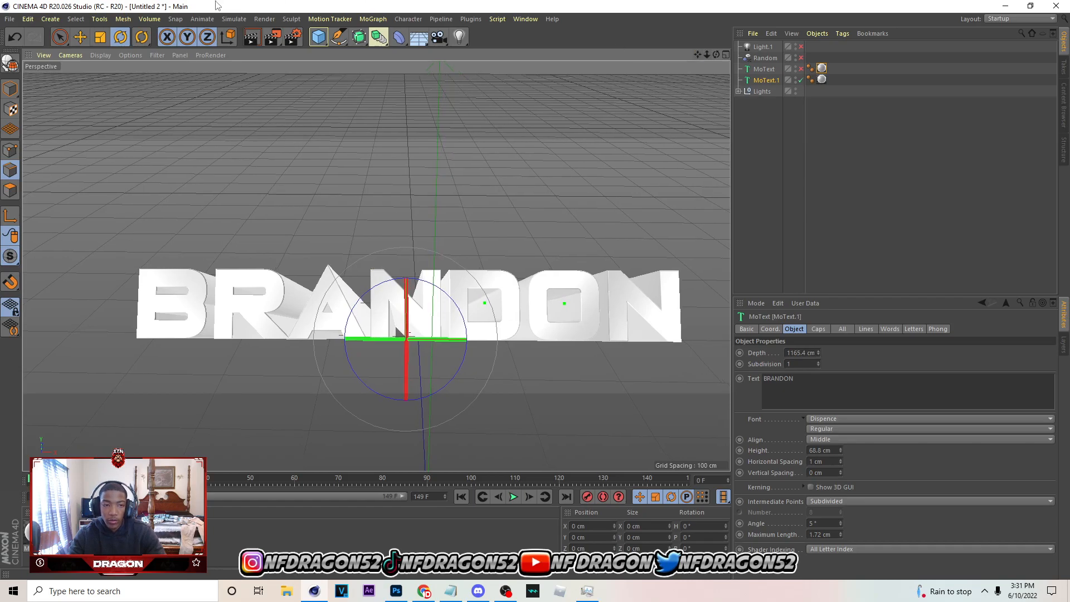
# Rename the render's output file in Downloads to match the new text and render the lettering to the Picture Viewer
pyautogui.click(293, 37)
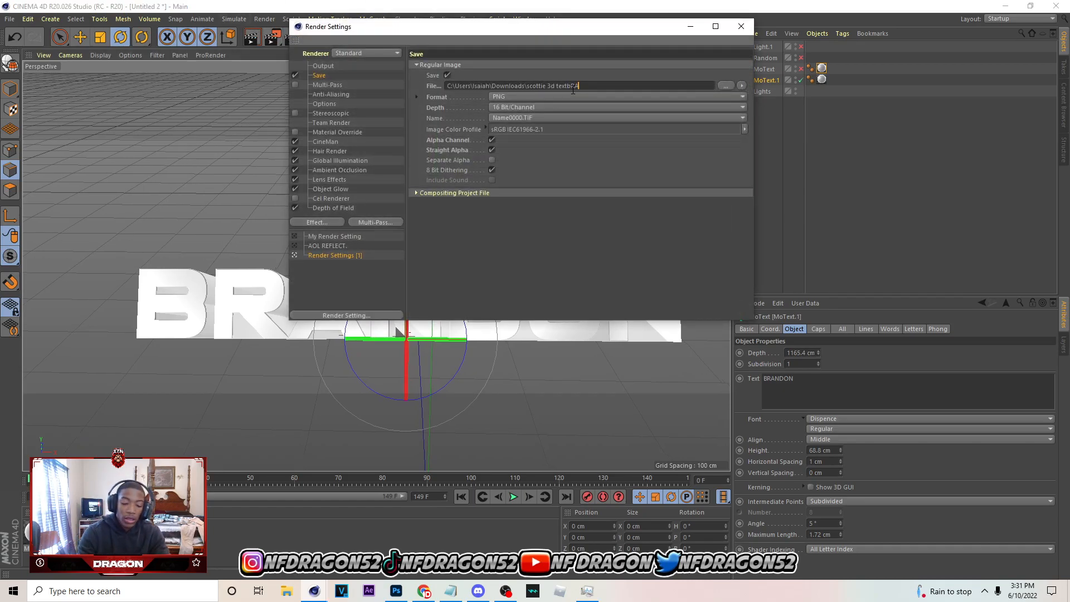
pyautogui.click(740, 26)
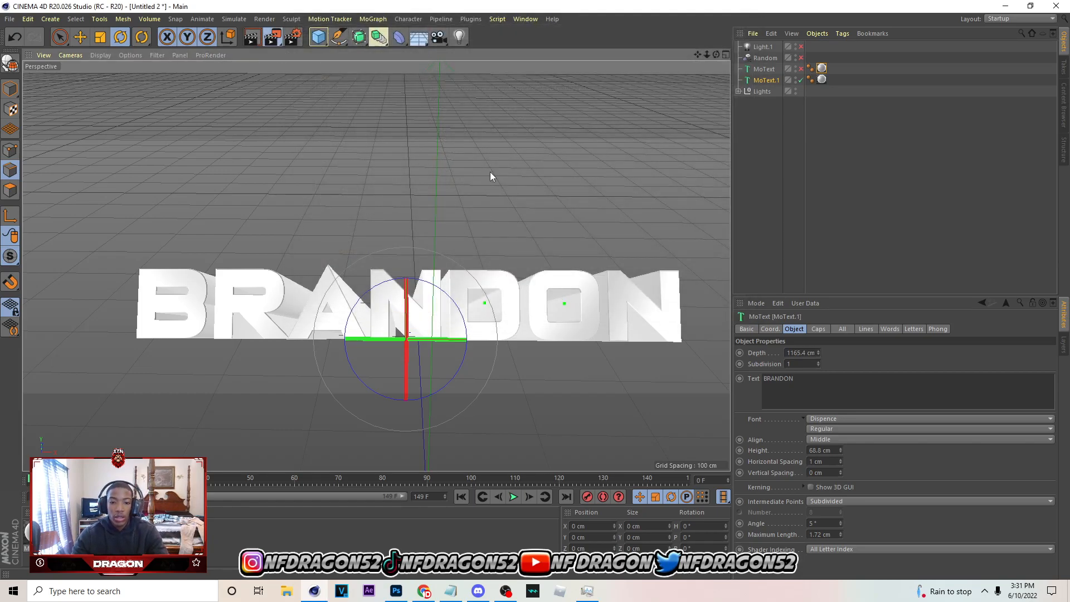
pyautogui.click(272, 37)
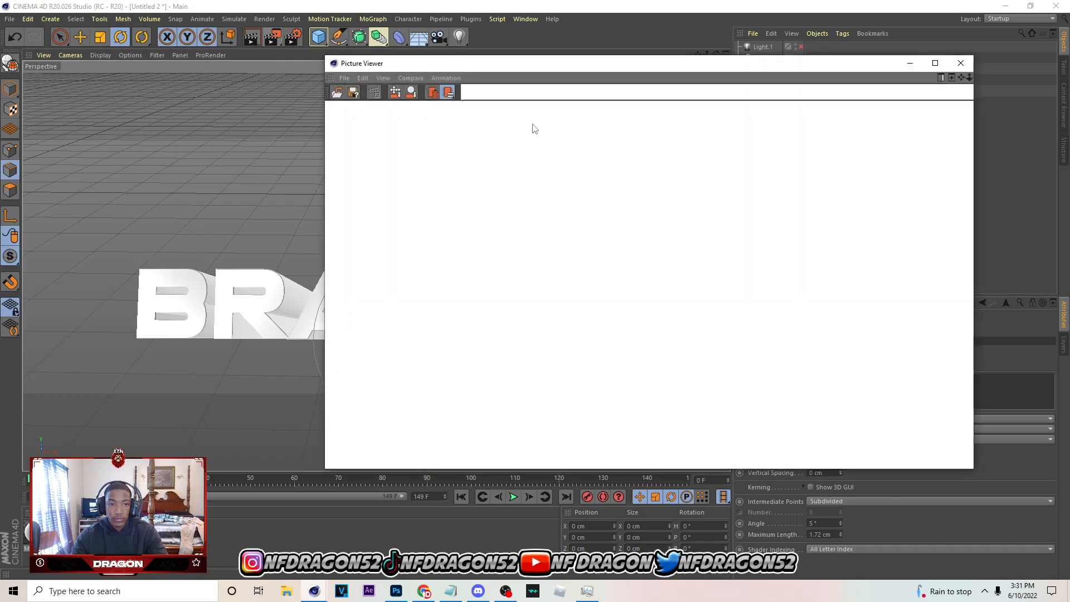
pyautogui.scroll(1, 566, 295)
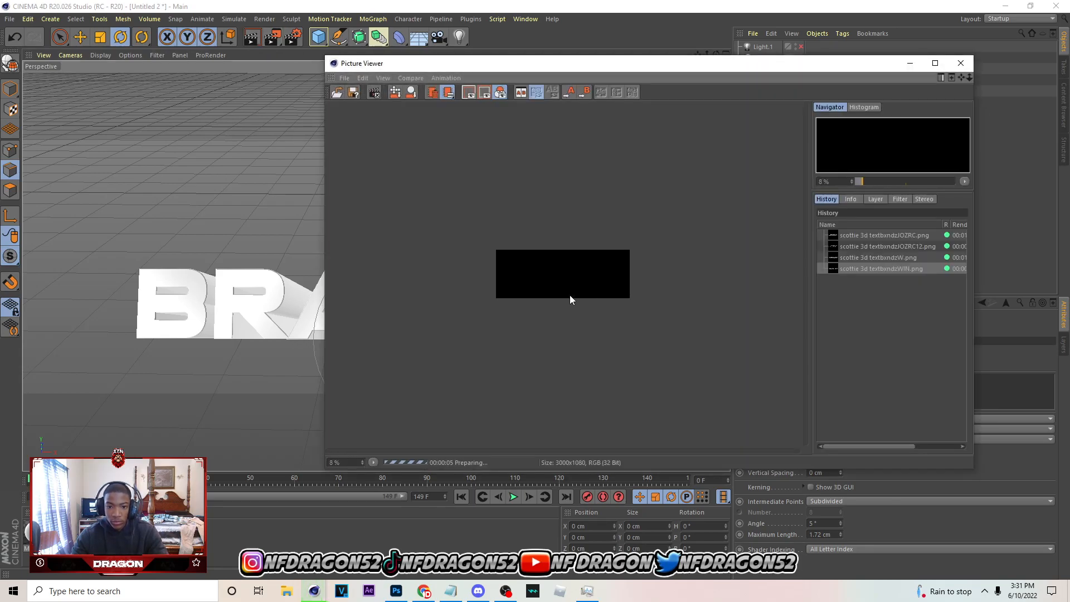
pyautogui.scroll(4, 568, 295)
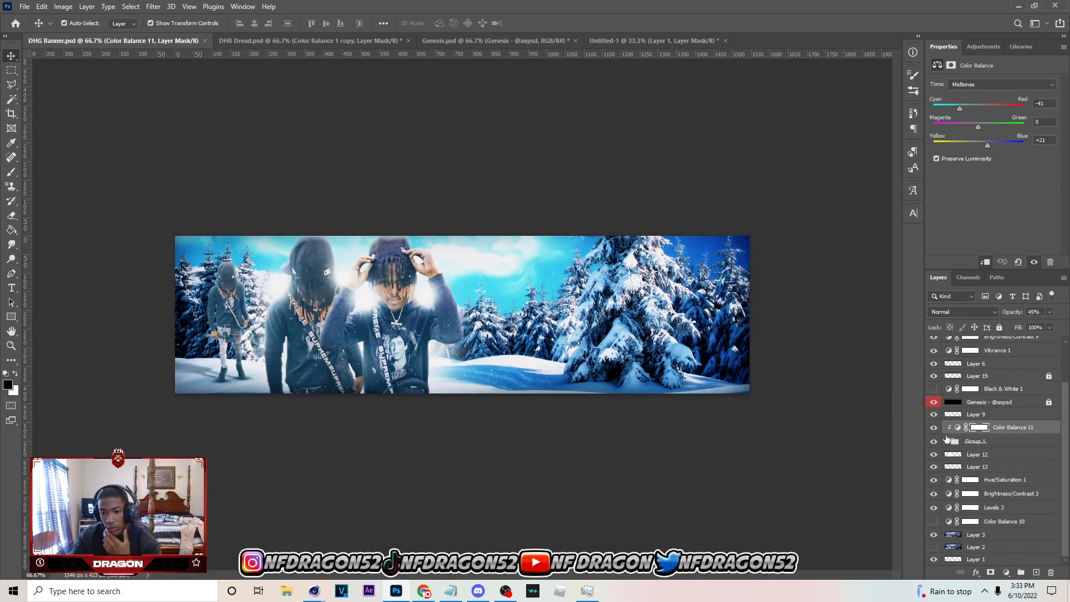
# Expand Group 1 below Color Balance 11 and compare the banner with group 3 and the whole group hidden and shown
pyautogui.click(945, 441)
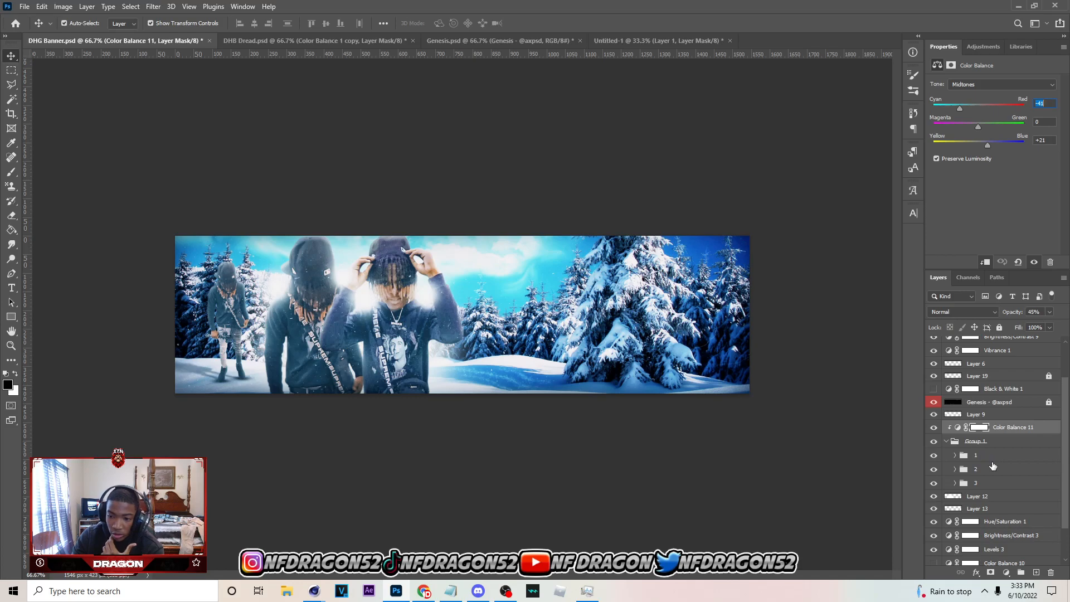
pyautogui.click(989, 456)
pyautogui.click(992, 470)
pyautogui.click(934, 482)
pyautogui.click(934, 483)
pyautogui.click(934, 441)
pyautogui.click(934, 440)
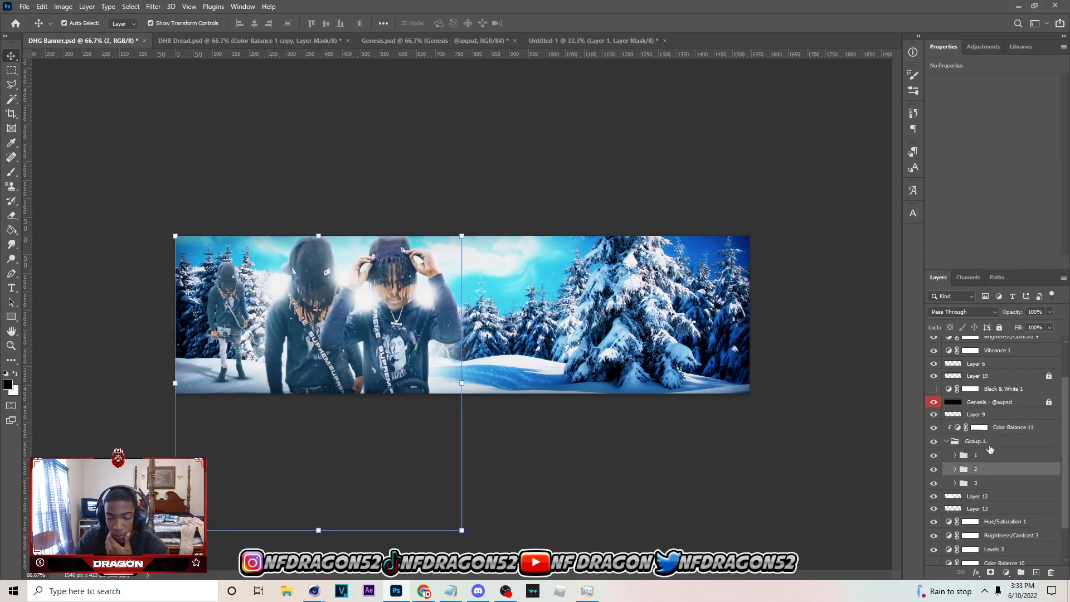
pyautogui.click(1008, 430)
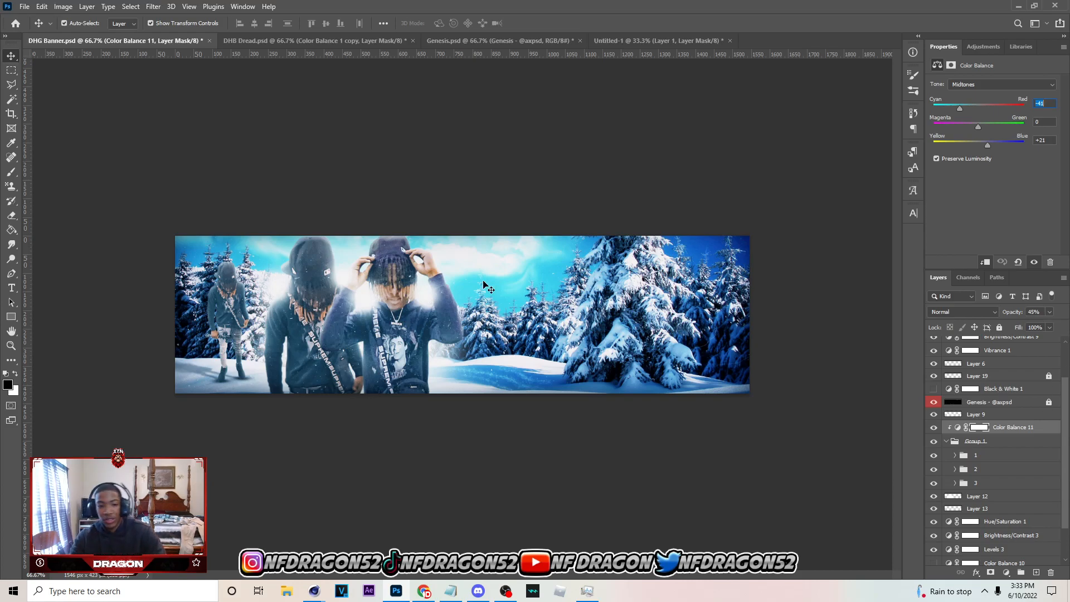
# Open the newly rendered 3D text PNG from the Downloads folder
pyautogui.click(24, 6)
pyautogui.click(35, 28)
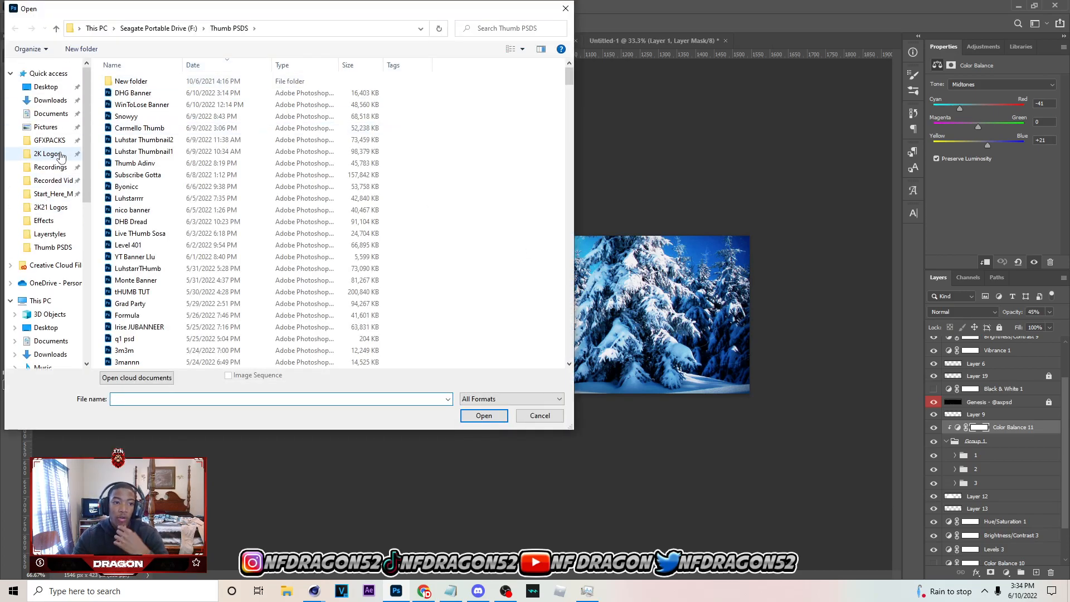
pyautogui.click(50, 100)
pyautogui.click(145, 129)
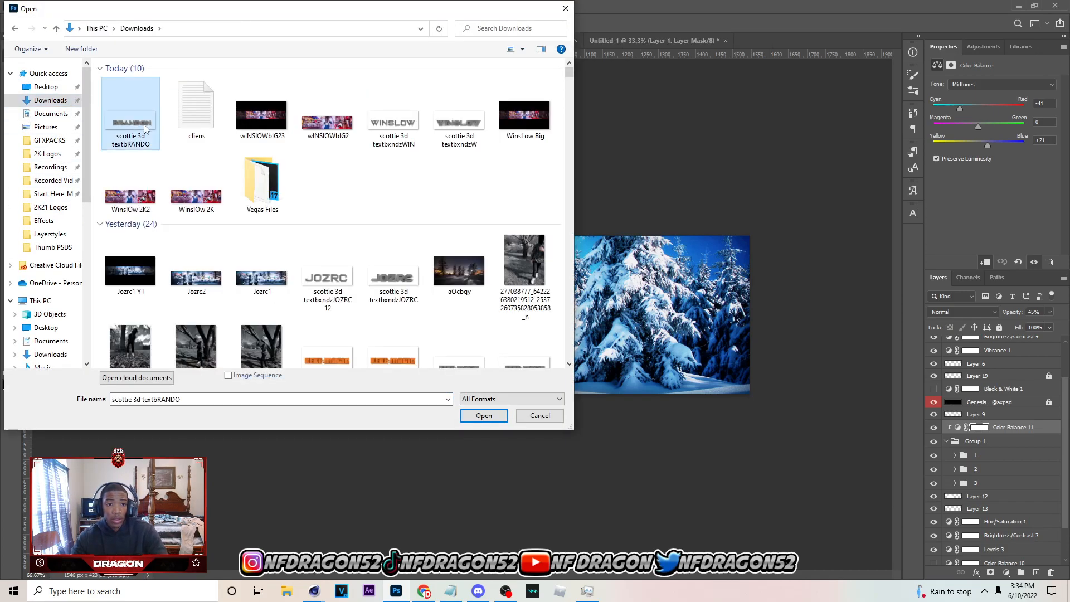
pyautogui.click(483, 416)
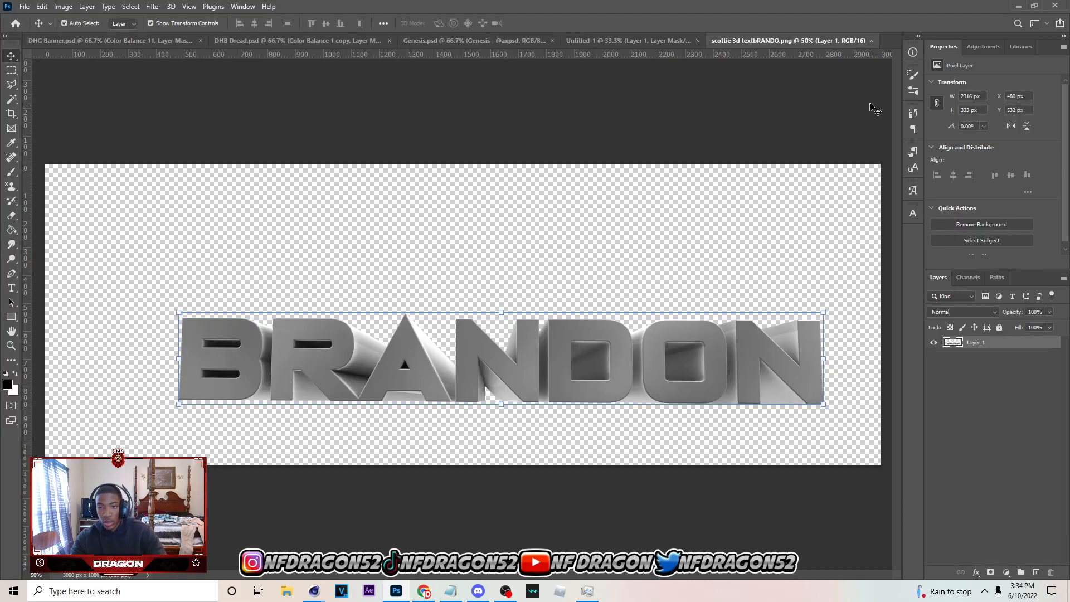
# Bring the 3D text into DHG Banner.psd as a new layer and place it directly below Layer 13
pyautogui.hotkey('ctrl', 'Tab')
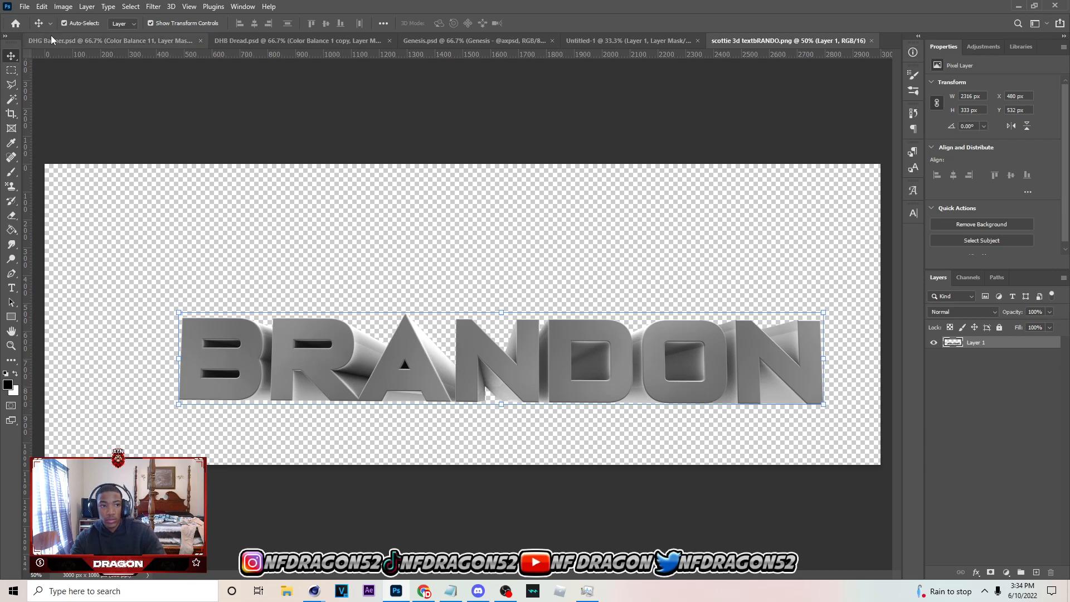
pyautogui.click(986, 464)
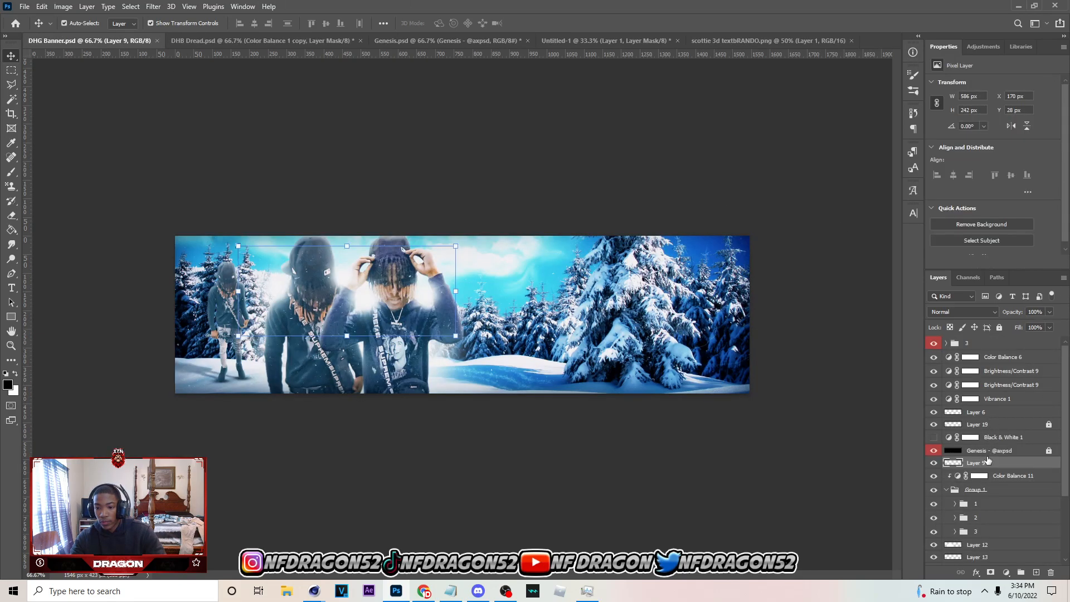
pyautogui.hotkey('ctrl', 'v')
pyautogui.moveTo(987, 464)
pyautogui.mouseDown()
pyautogui.moveTo(1002, 597)
pyautogui.moveTo(989, 472)
pyautogui.mouseUp()
# Scale the 3D text to 817 × 117 px and position it at X 707 px, Y 284 px on the snow beside the people
pyautogui.moveTo(607, 252); pyautogui.dragTo(600, 349)
pyautogui.moveTo(723, 361); pyautogui.dragTo(683, 371)
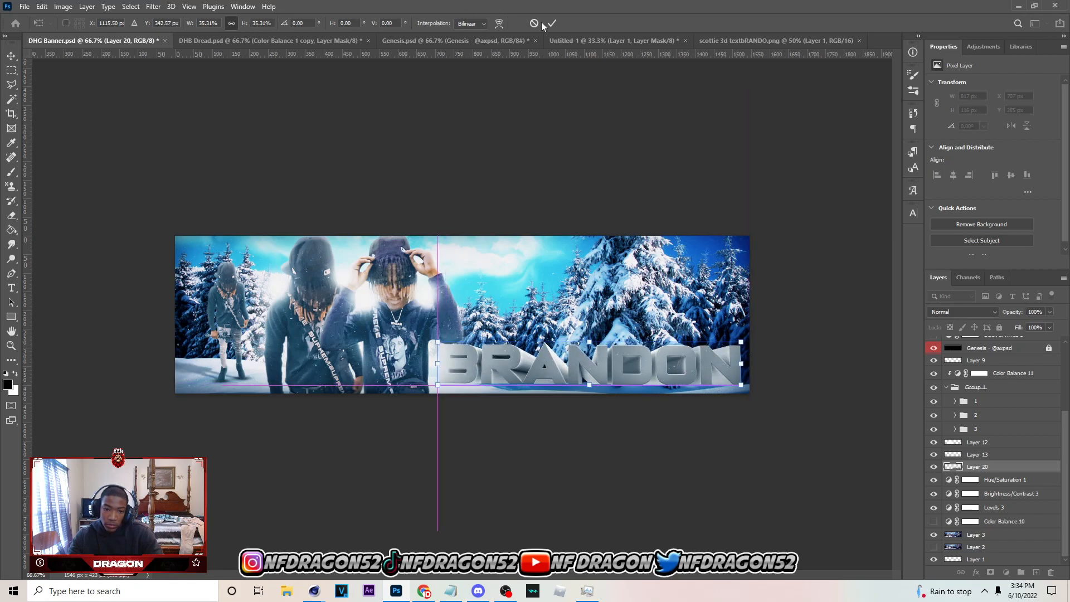
pyautogui.click(551, 24)
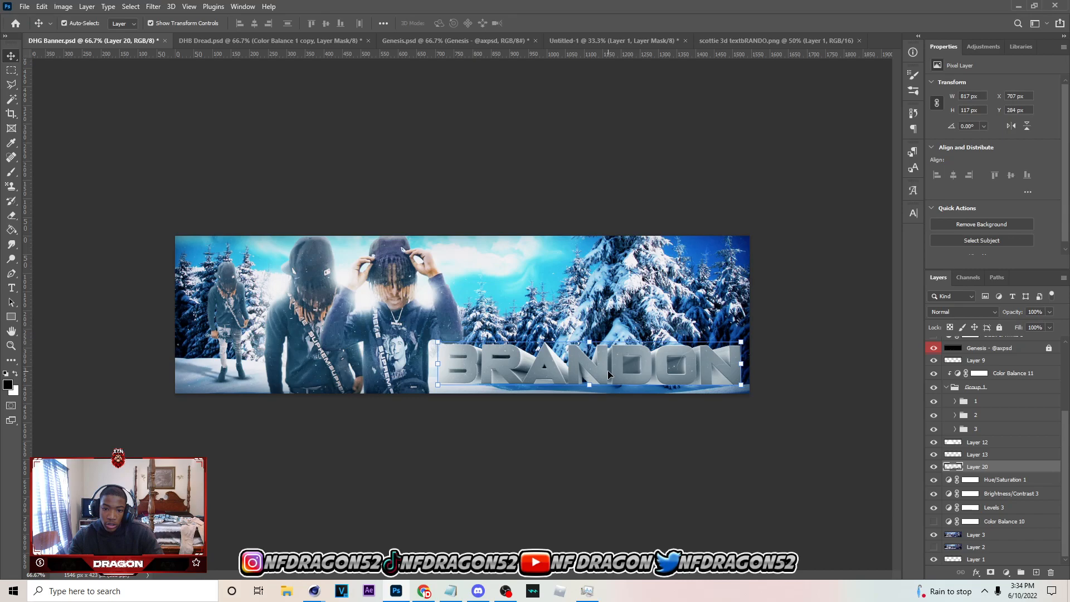
# Collapse Group 1, move it with Layers 9, 12 and 13 about 43 px to the left, and nudge the 3D text down slightly
pyautogui.click(388, 334)
pyautogui.click(946, 387)
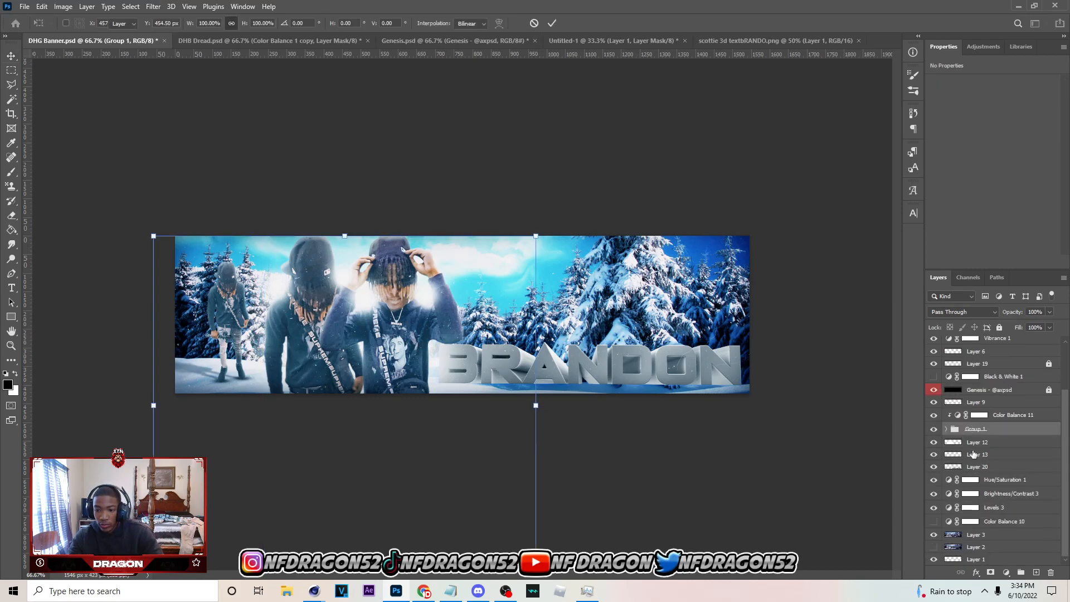
pyautogui.click(970, 441)
pyautogui.keyDown('shift'); pyautogui.click(966, 455); pyautogui.keyUp('shift')
pyautogui.keyDown('ctrl'); pyautogui.click(974, 430); pyautogui.keyUp('ctrl')
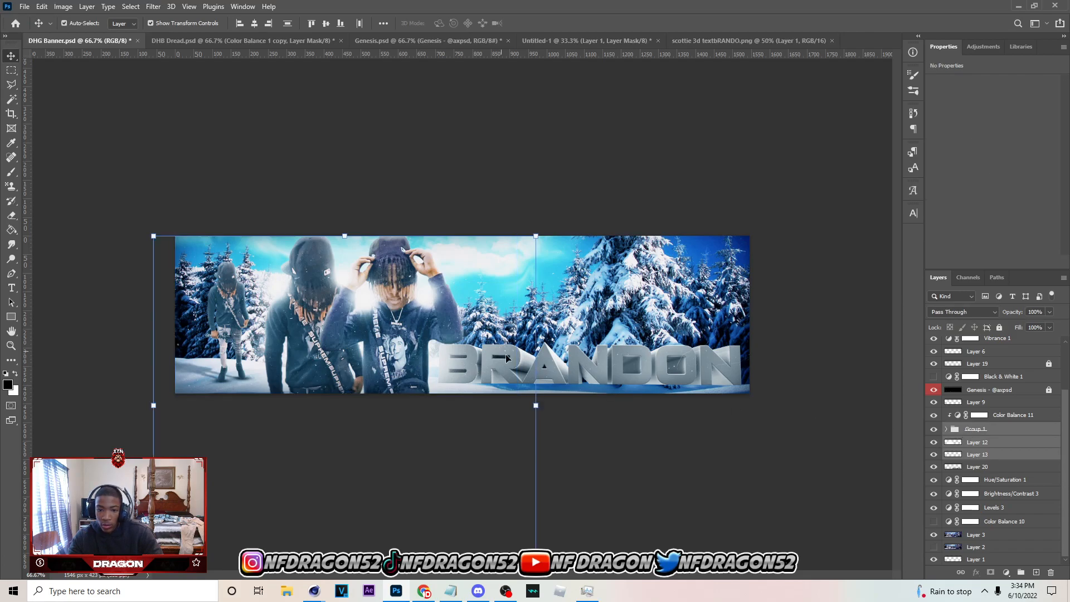
pyautogui.moveTo(480, 402); pyautogui.dragTo(465, 404)
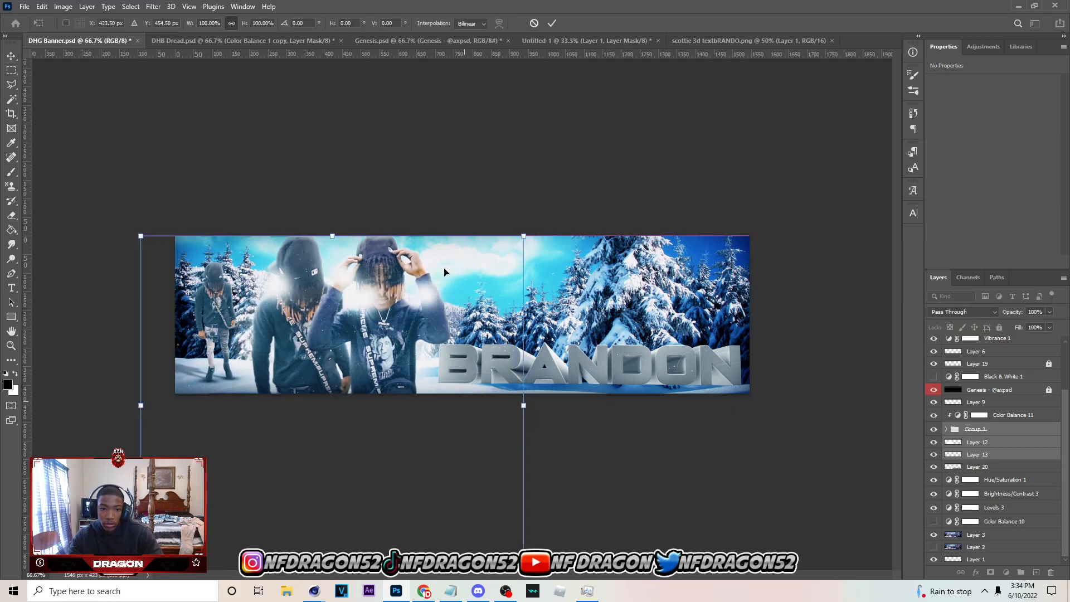
pyautogui.click(533, 24)
pyautogui.keyDown('ctrl'); pyautogui.click(969, 403); pyautogui.keyUp('ctrl')
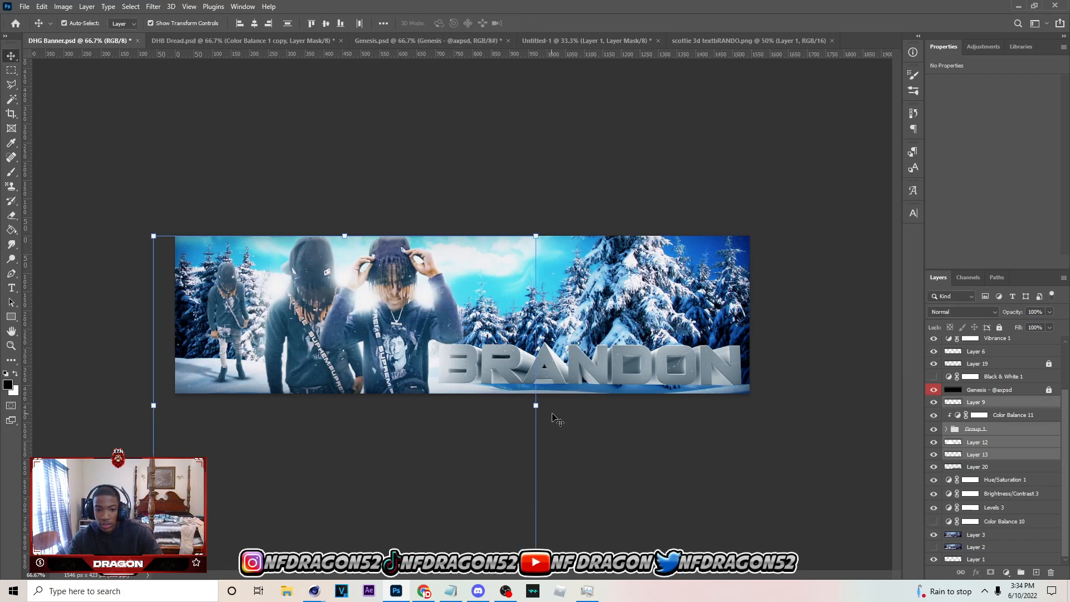
pyautogui.moveTo(483, 422); pyautogui.dragTo(467, 422)
pyautogui.click(552, 23)
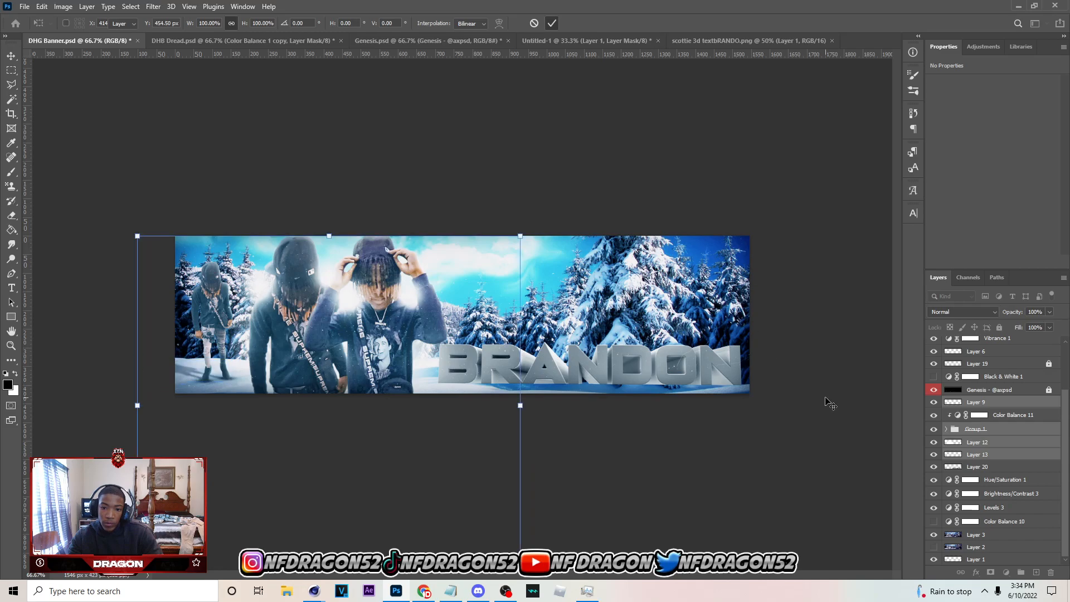
pyautogui.click(644, 372)
pyautogui.press('Down')
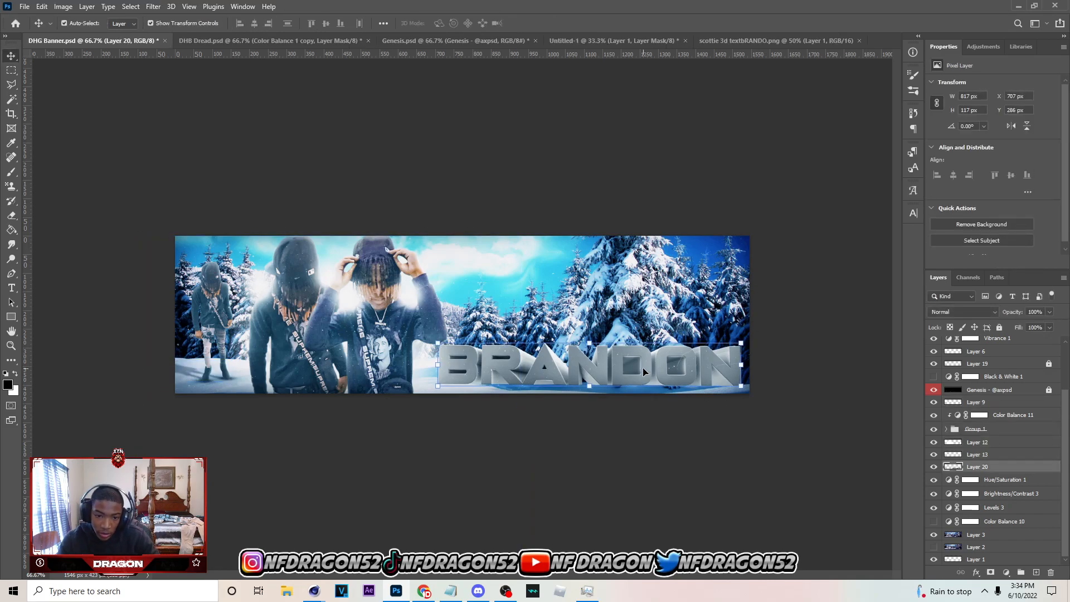
# Switch to Cinema 4D and set the depth of the MoText.1 name text to 0 cm
pyautogui.click(315, 591)
pyautogui.click(419, 506)
pyautogui.moveTo(786, 353); pyautogui.dragTo(836, 354)
pyautogui.write('0')
pyautogui.press('Return')
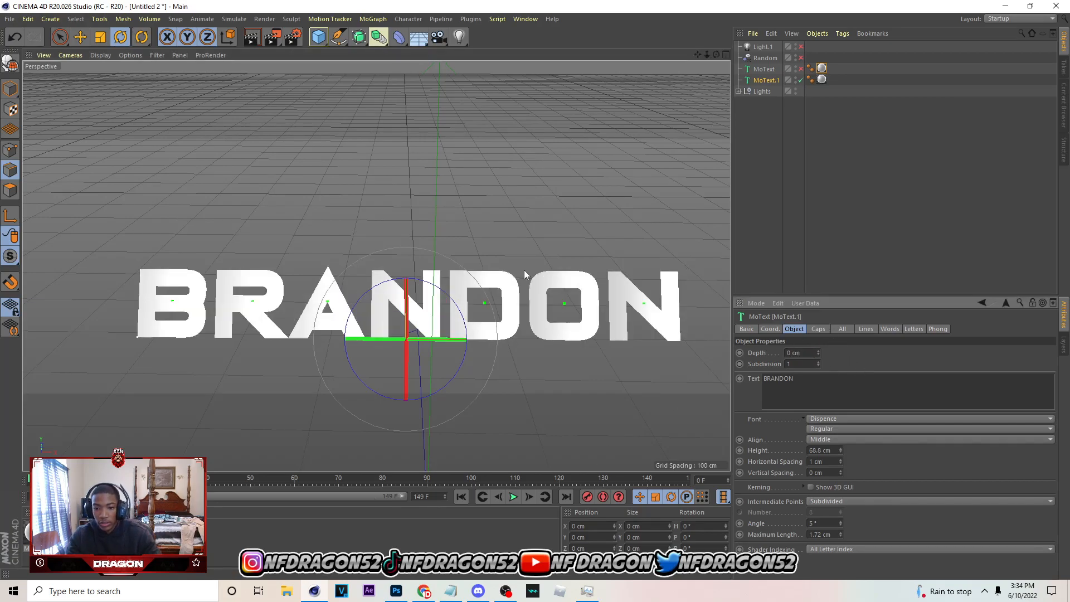
# Append 1 to the output file name in the render settings and render the flat name text to the Picture Viewer
pyautogui.click(292, 37)
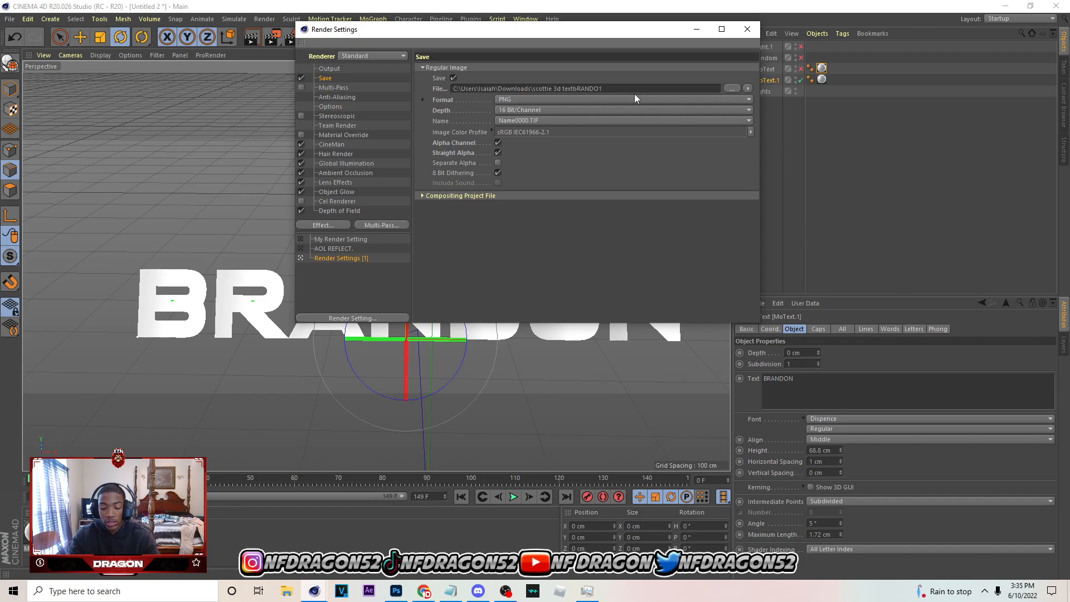
pyautogui.click(749, 35)
pyautogui.click(273, 38)
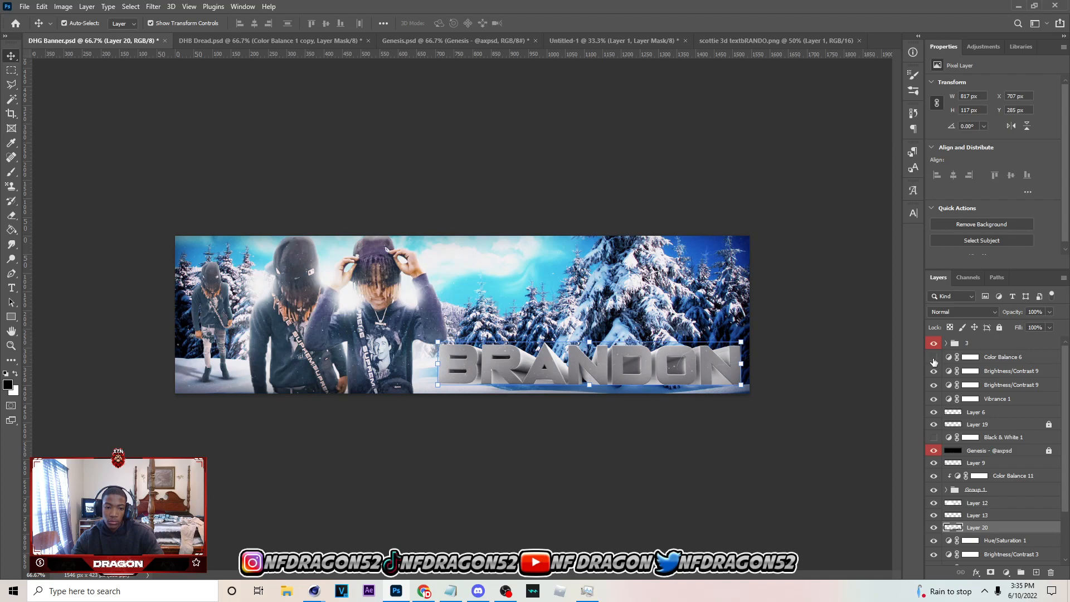
# Return to DHG Banner.psd in Photoshop, nudge the 3D text up to Y 282 px and save the banner
pyautogui.hotkey('ctrl', 's')
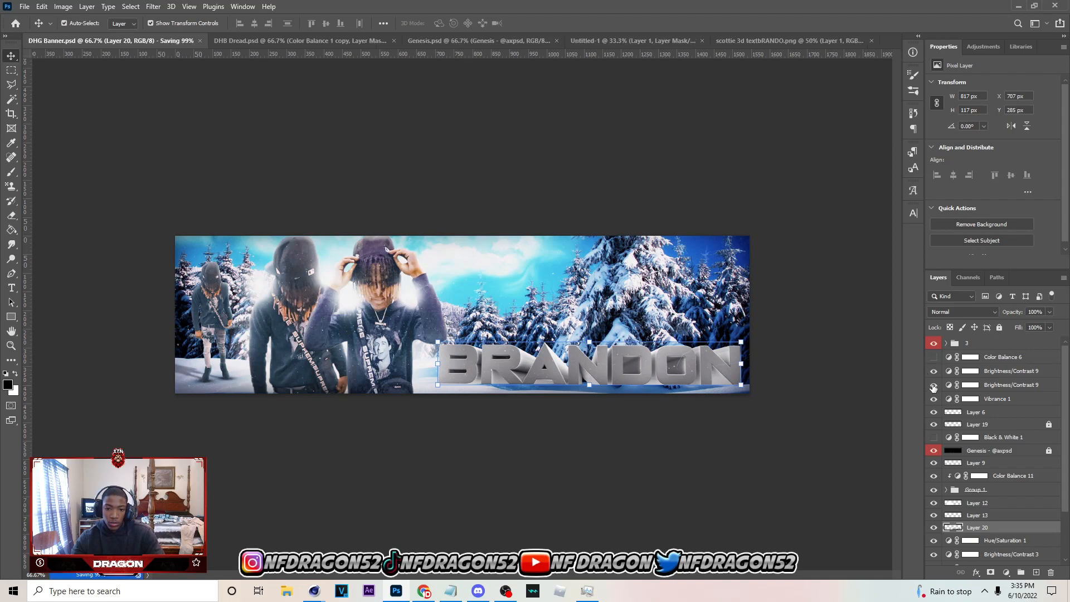
pyautogui.click(970, 358)
pyautogui.click(933, 357)
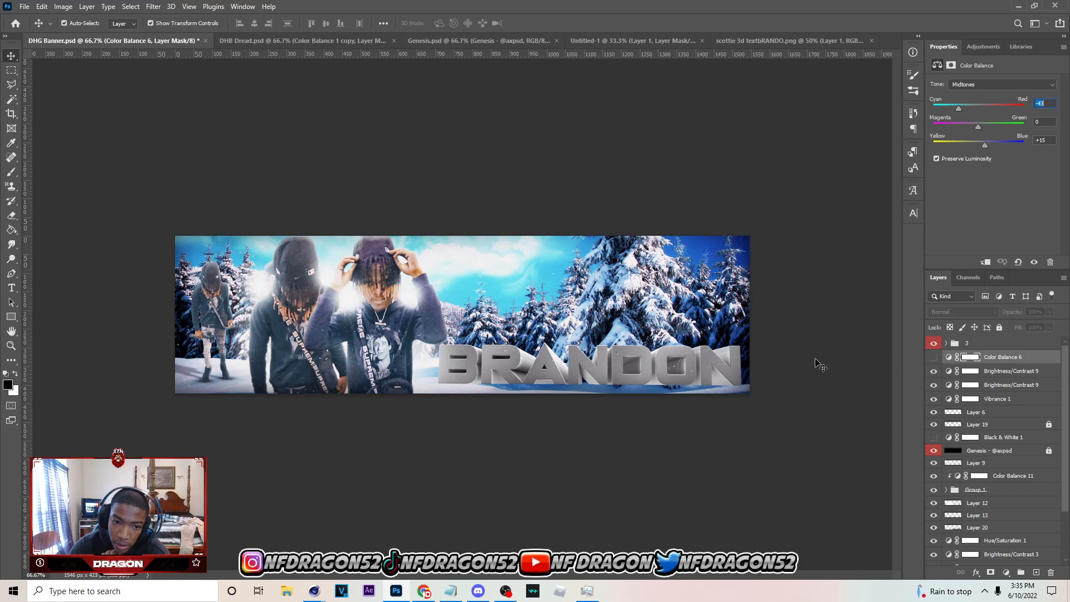
pyautogui.click(640, 361)
pyautogui.press('Up')
pyautogui.press('Up')
pyautogui.press('Up')
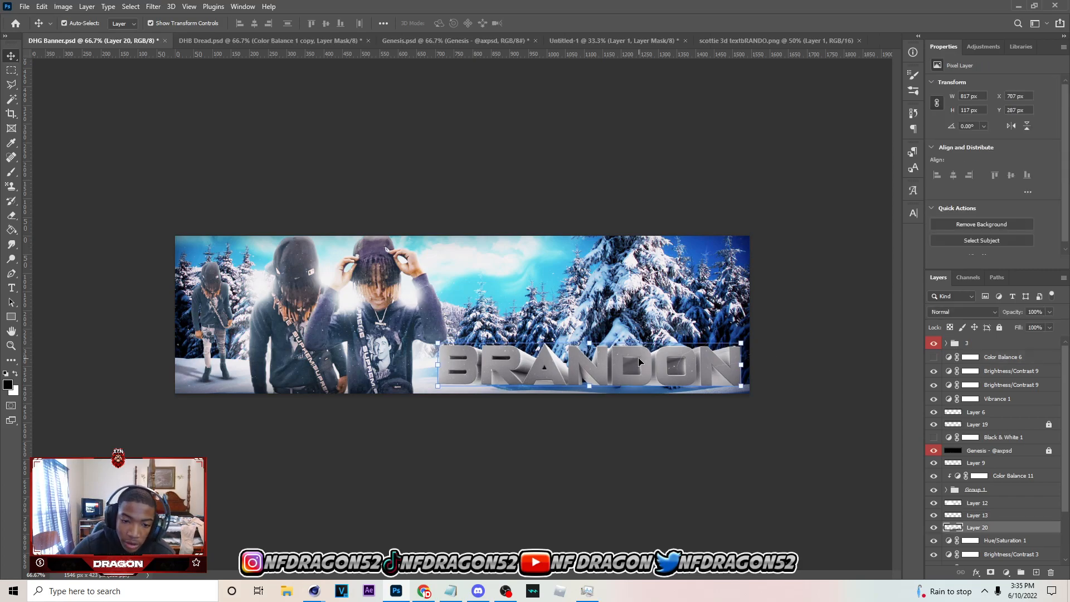
pyautogui.hotkey('ctrl', 's')
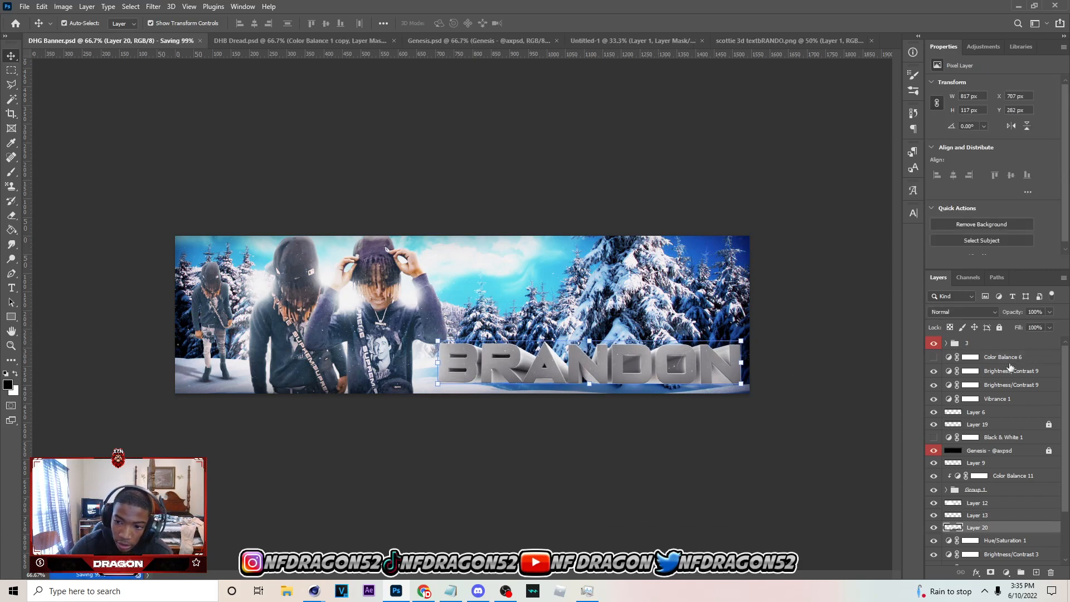
# Open the newly rendered flat text PNG from Downloads and paste it into DHG Banner.psd directly above Layer 20
pyautogui.click(15, 7)
pyautogui.click(35, 31)
pyautogui.click(127, 101)
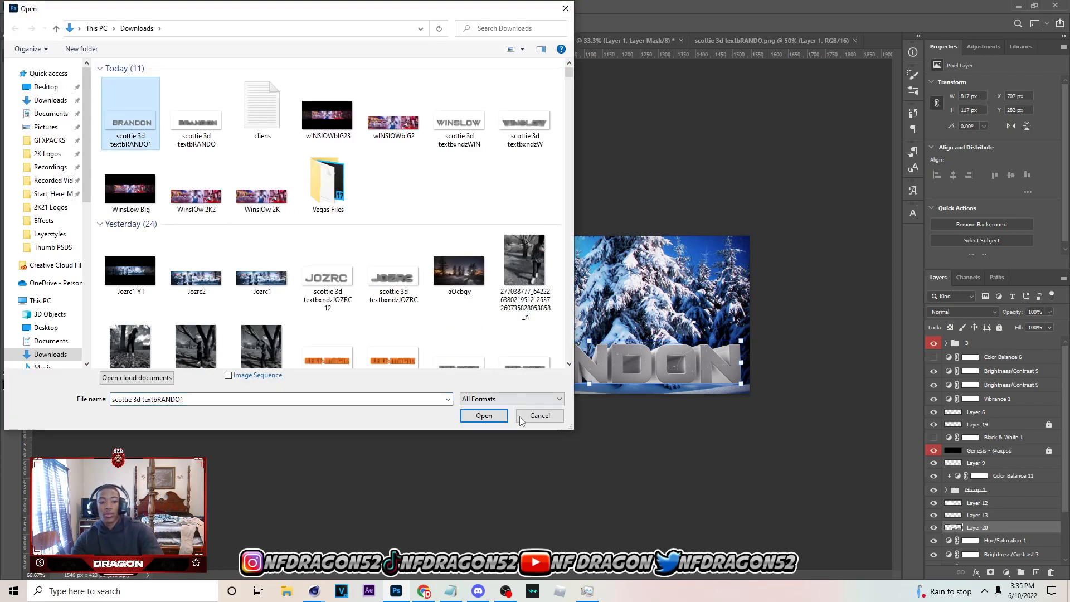
pyautogui.click(484, 416)
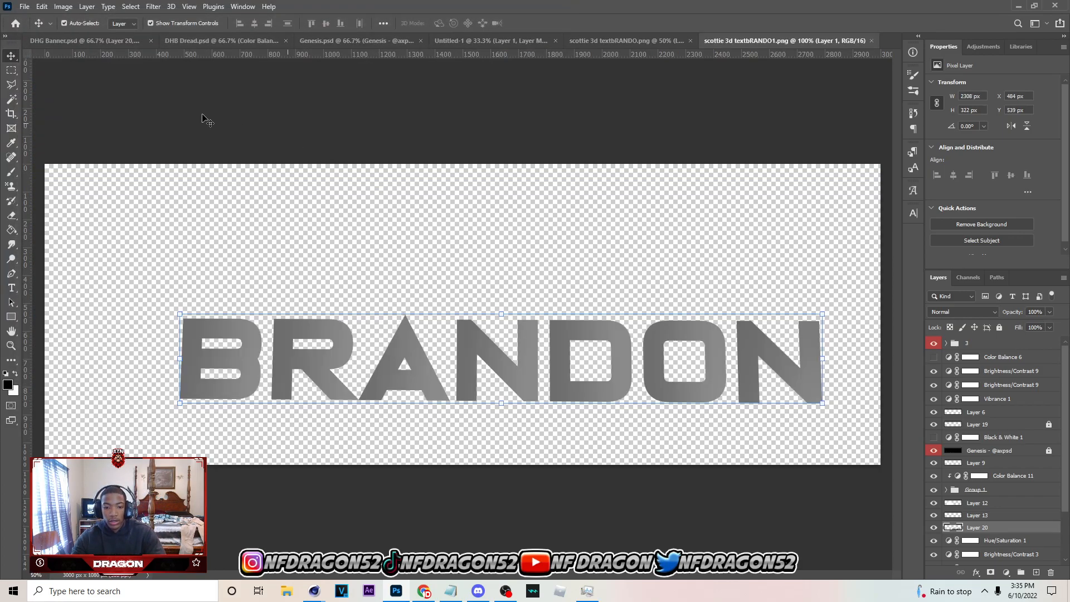
pyautogui.hotkey('ctrl', 'c')
pyautogui.click(94, 42)
pyautogui.hotkey('ctrl', 'v')
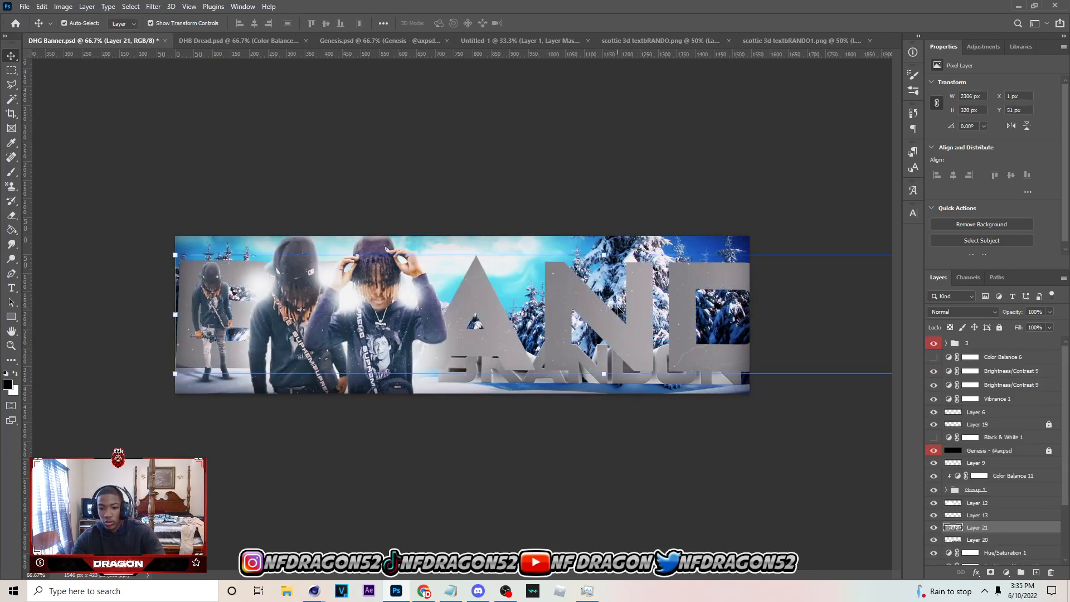
# Scale the pasted flat text to 35.43 × 35.57 % and align it exactly over the front faces of the 3D text
pyautogui.moveTo(604, 255); pyautogui.dragTo(563, 364)
pyautogui.moveTo(677, 366)
pyautogui.mouseDown()
pyautogui.moveTo(741, 370)
pyautogui.moveTo(670, 370)
pyautogui.mouseUp()
pyautogui.moveTo(736, 366); pyautogui.dragTo(738, 366)
pyautogui.click(551, 24)
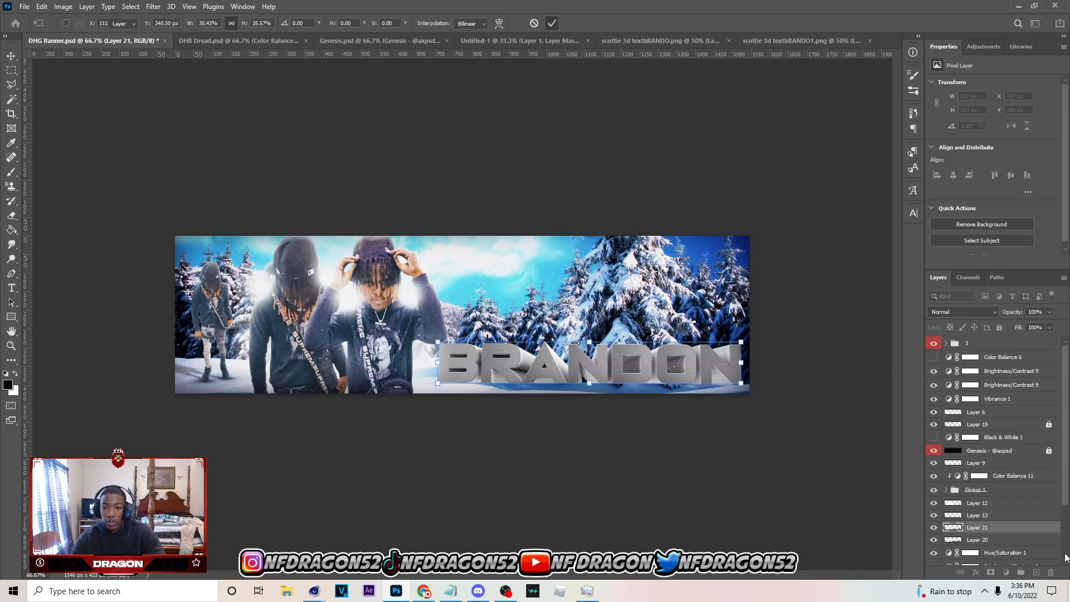
# Group the flat text layer with Layer 20, rename the group 3d1, and select Layer 13 above it
pyautogui.keyDown('shift'); pyautogui.click(1006, 540); pyautogui.keyUp('shift')
pyautogui.click(1022, 575)
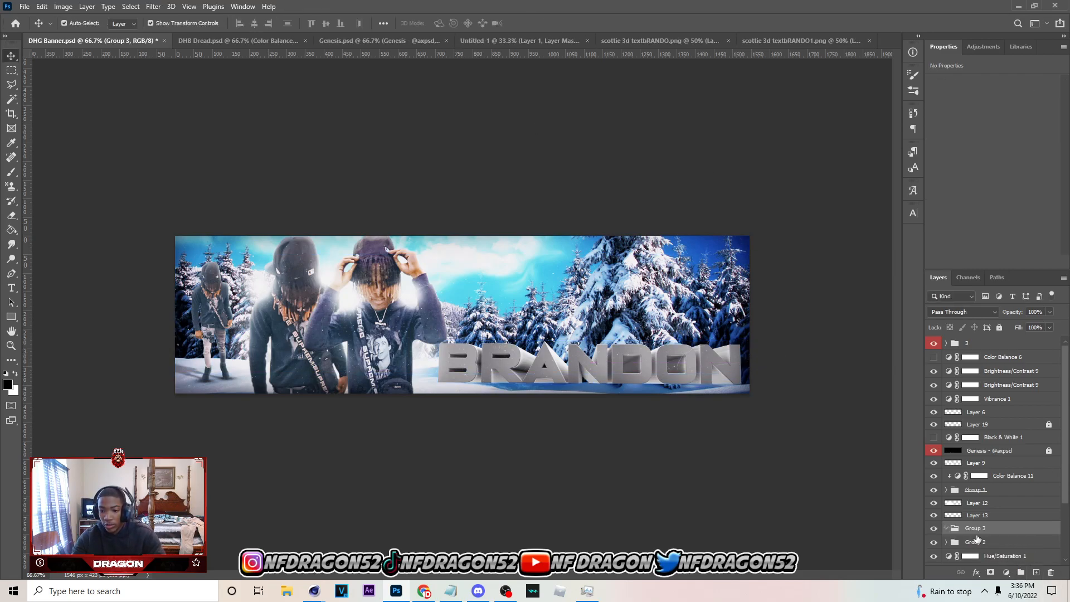
pyautogui.hotkey('ctrl', 'z')
pyautogui.doubleClick(980, 529)
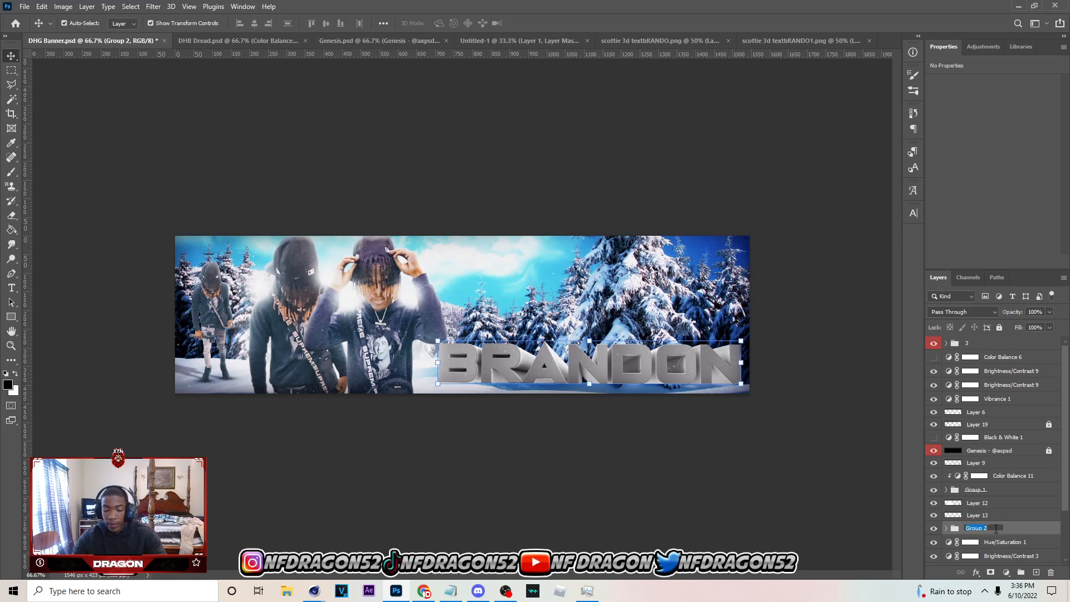
pyautogui.write('3d1')
pyautogui.press('Return')
pyautogui.click(985, 516)
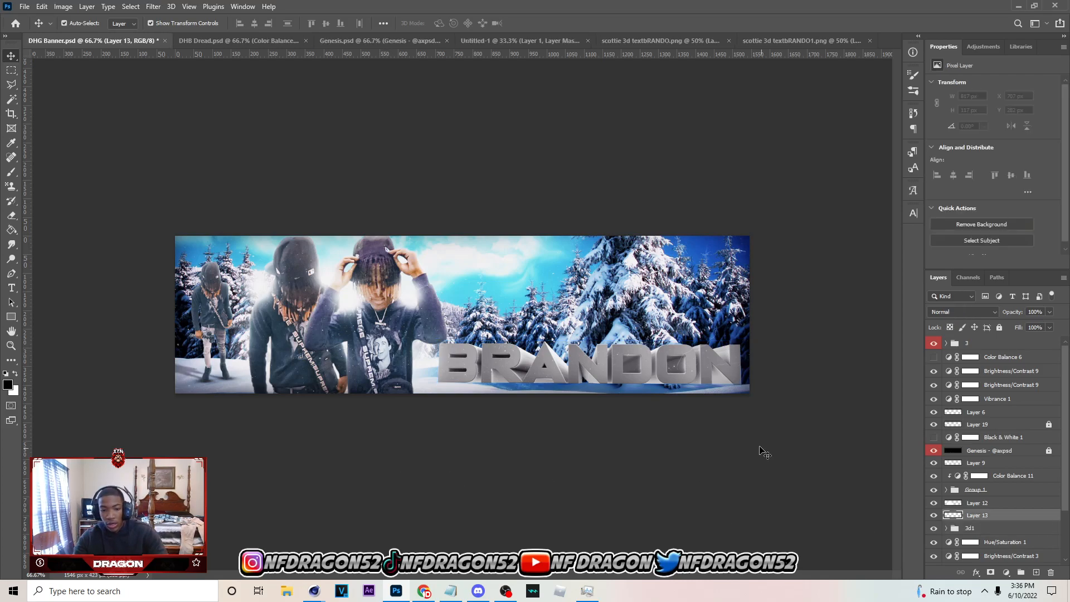
# Switch to Cinema 4D, undo the zero depth on MoText.1 and change its text to DREADHEAD
pyautogui.click(317, 589)
pyautogui.click(421, 505)
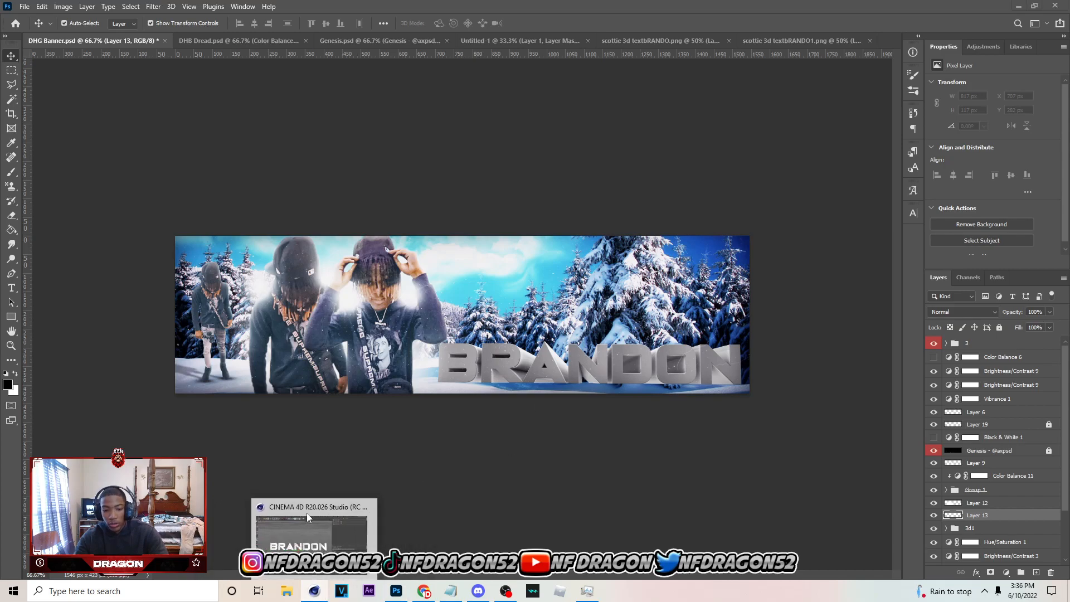
pyautogui.click(348, 535)
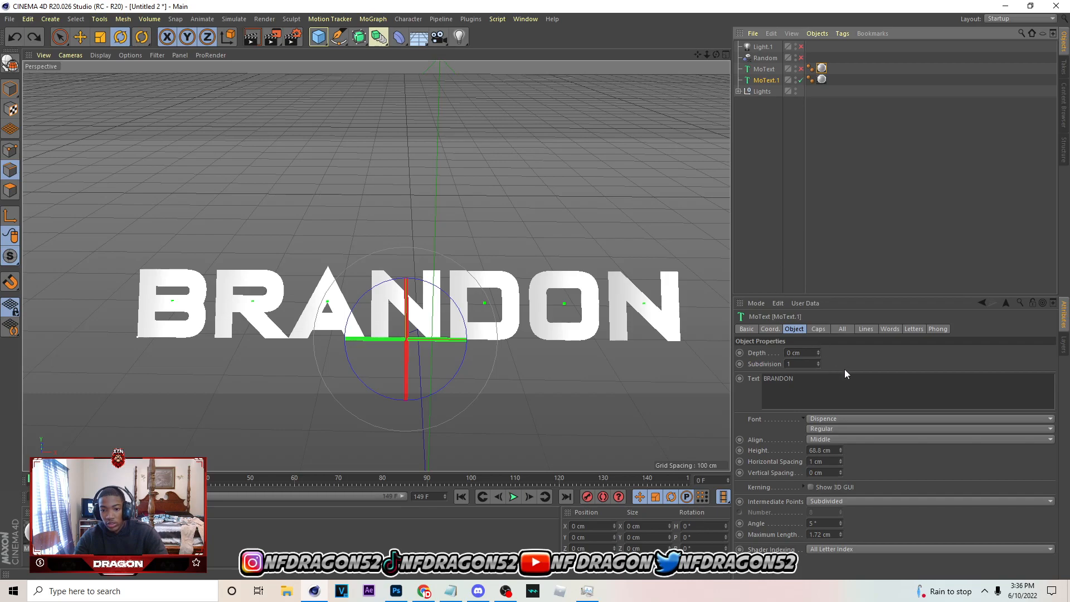
pyautogui.hotkey('ctrl', 'z')
pyautogui.moveTo(820, 385); pyautogui.dragTo(759, 361)
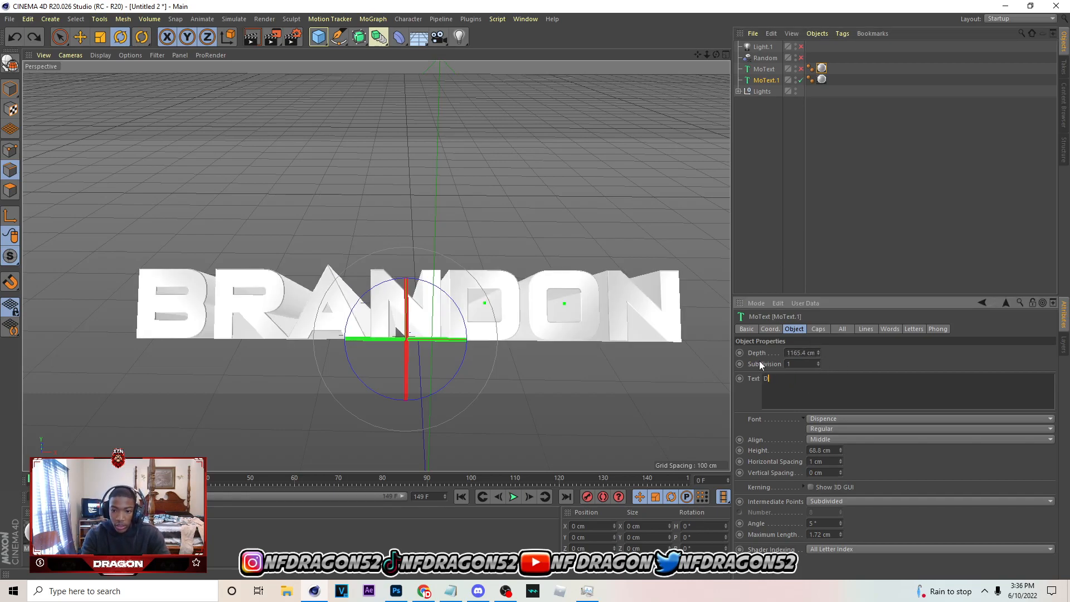
pyautogui.write('DREADHEAD')
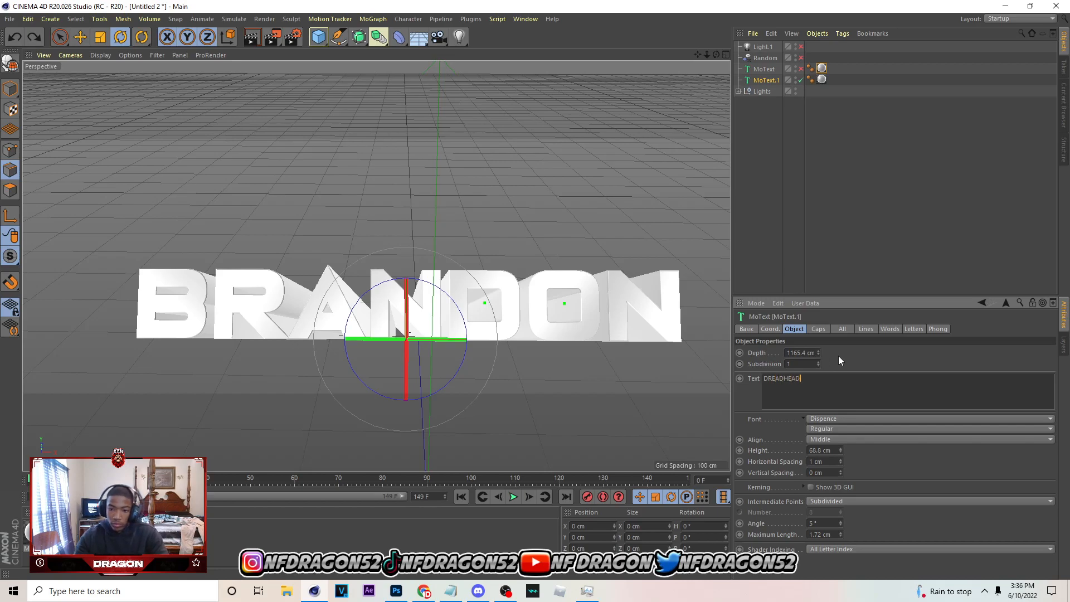
# Set the output file name to scottie 3d textbDH and render the whole DREADHEAD text to the Picture Viewer
pyautogui.moveTo(694, 58)
pyautogui.mouseDown()
pyautogui.moveTo(694, 72)
pyautogui.moveTo(696, 55)
pyautogui.mouseUp()
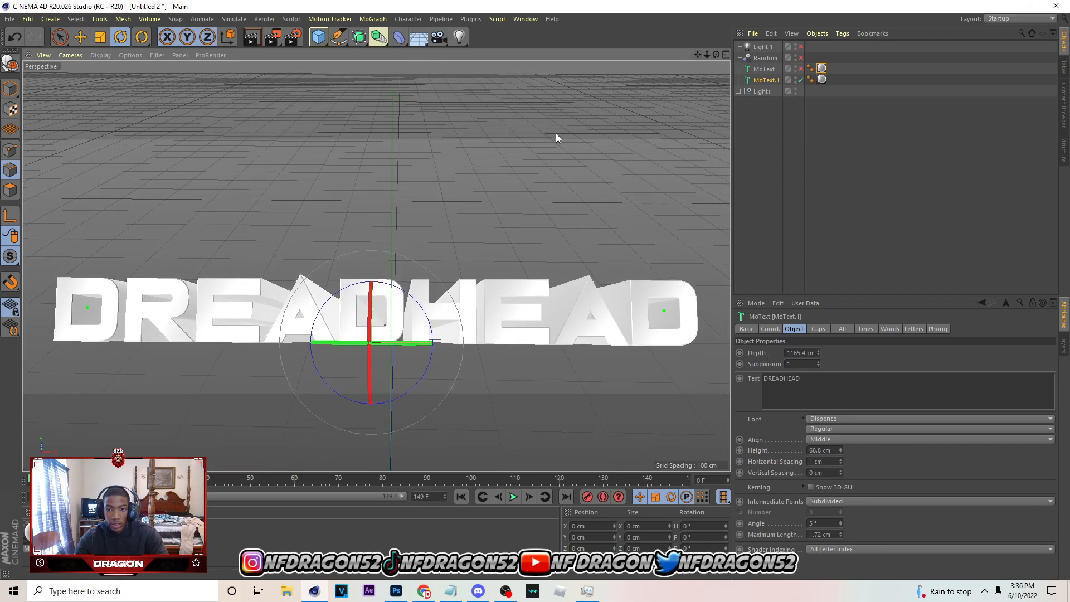
pyautogui.click(293, 37)
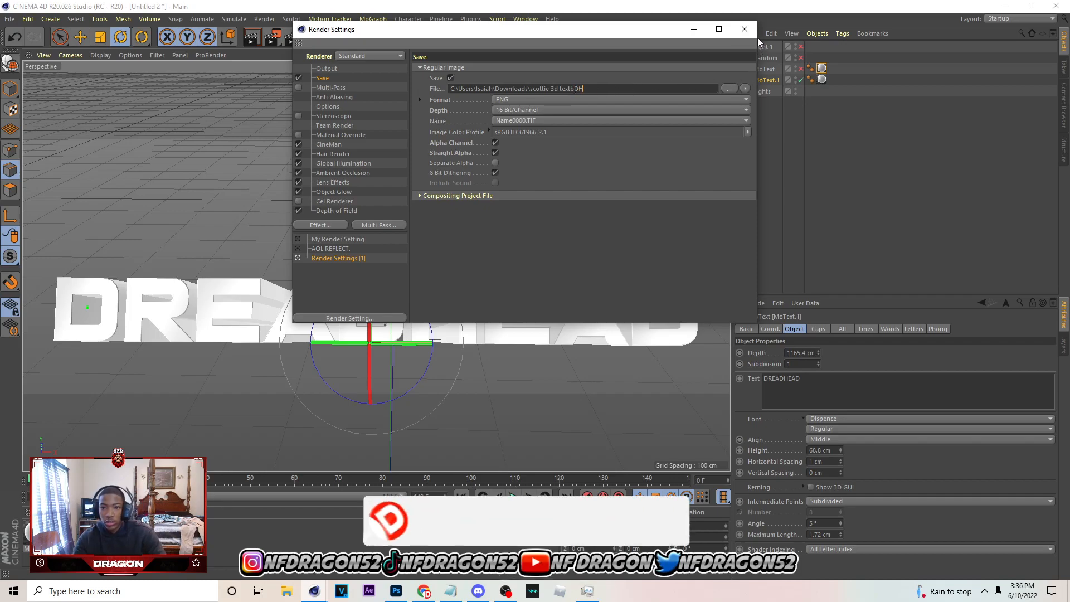
pyautogui.click(744, 29)
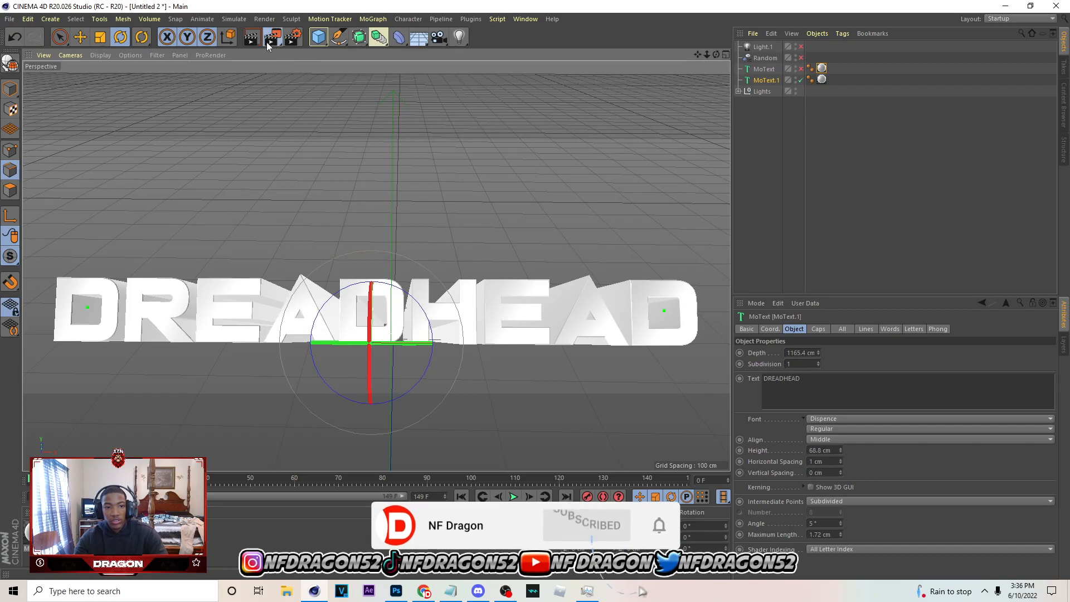
pyautogui.hotkey('shift', 'r')
pyautogui.scroll(-3, 633, 304)
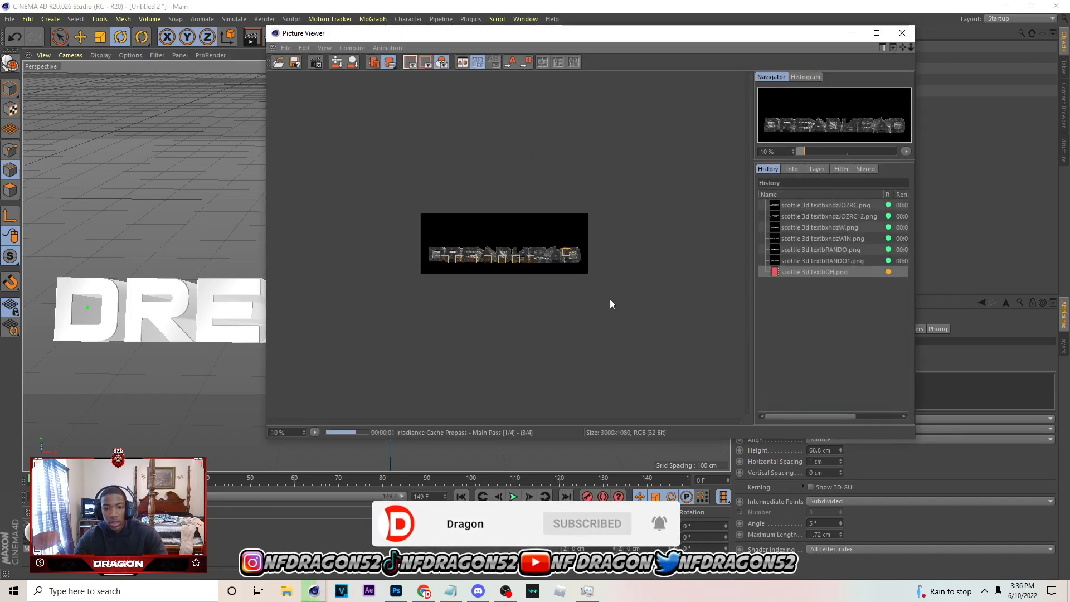
# Switch to Photoshop, open scottie 3d textbDH from Downloads and bring the text into DHG Banner.psd as a layer directly below Layer 13
pyautogui.click(395, 590)
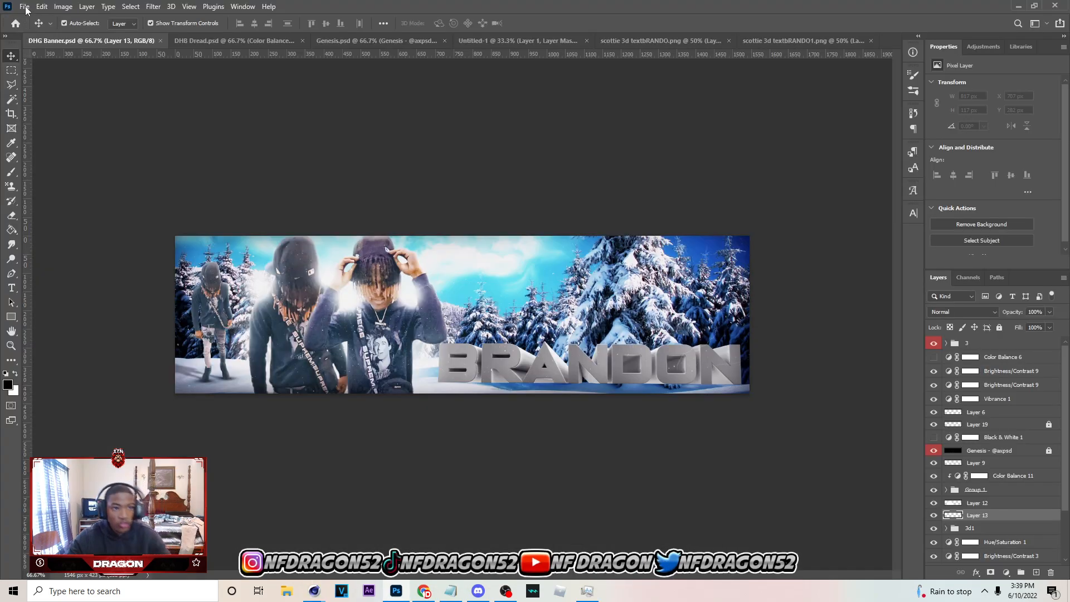
pyautogui.click(24, 7)
pyautogui.click(39, 32)
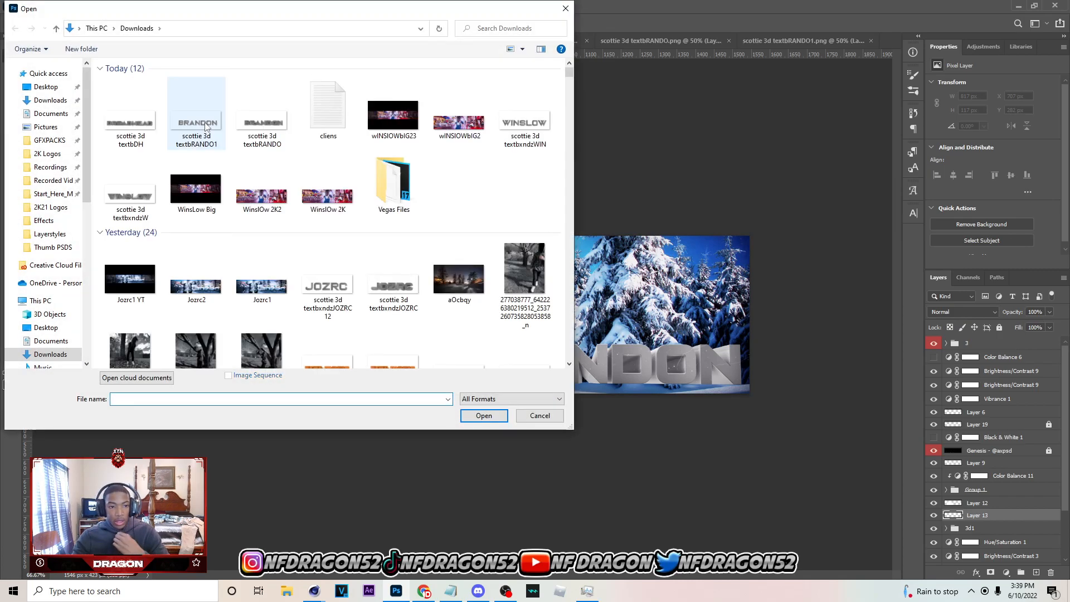
pyautogui.click(131, 111)
pyautogui.click(484, 415)
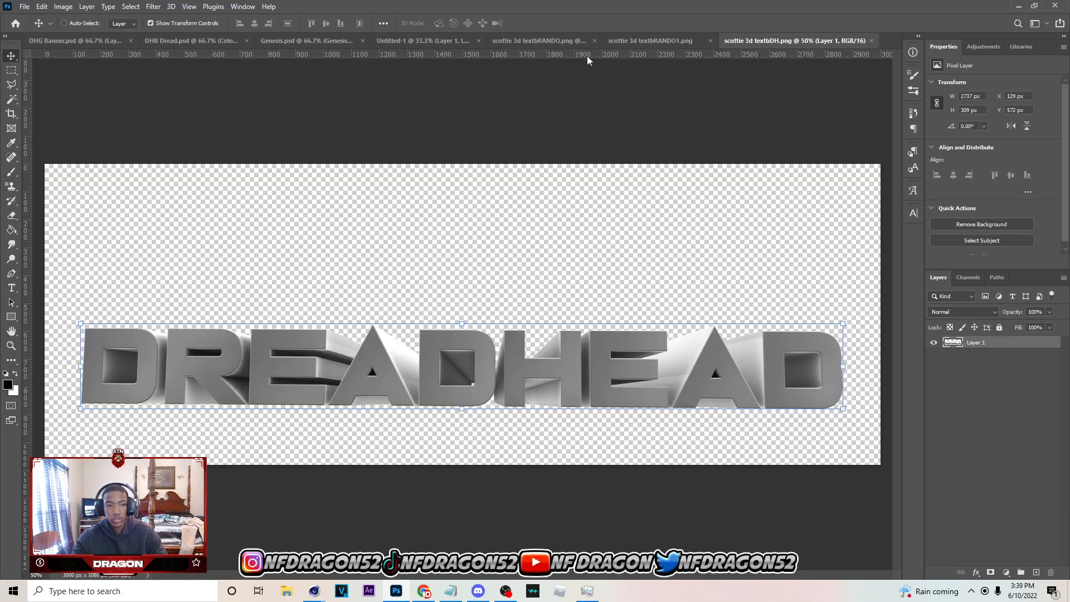
pyautogui.click(42, 39)
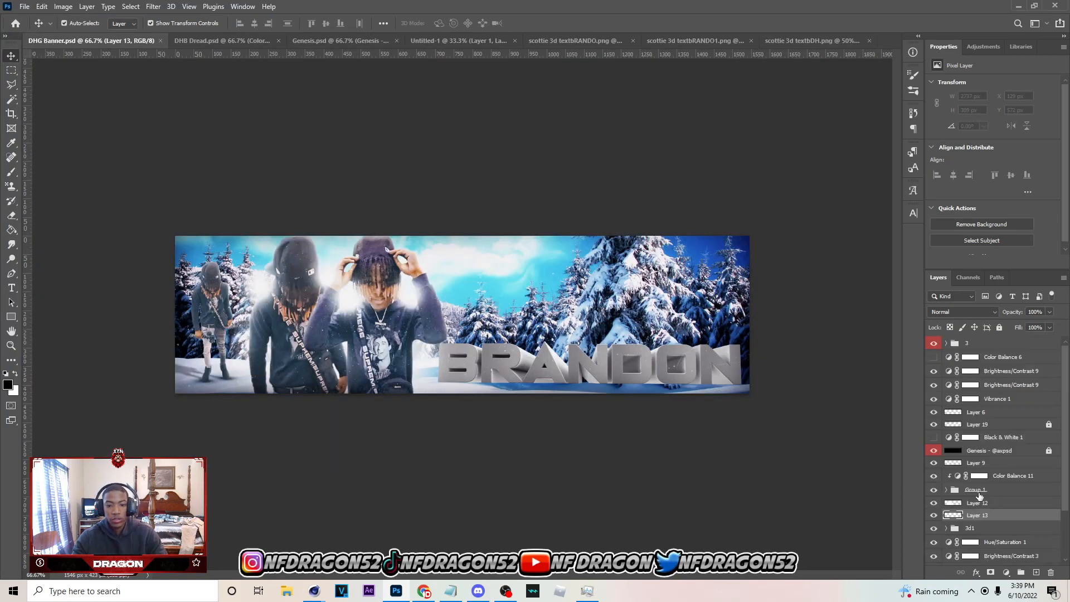
pyautogui.scroll(-1, 1003, 507)
pyautogui.hotkey('ctrl', 'v')
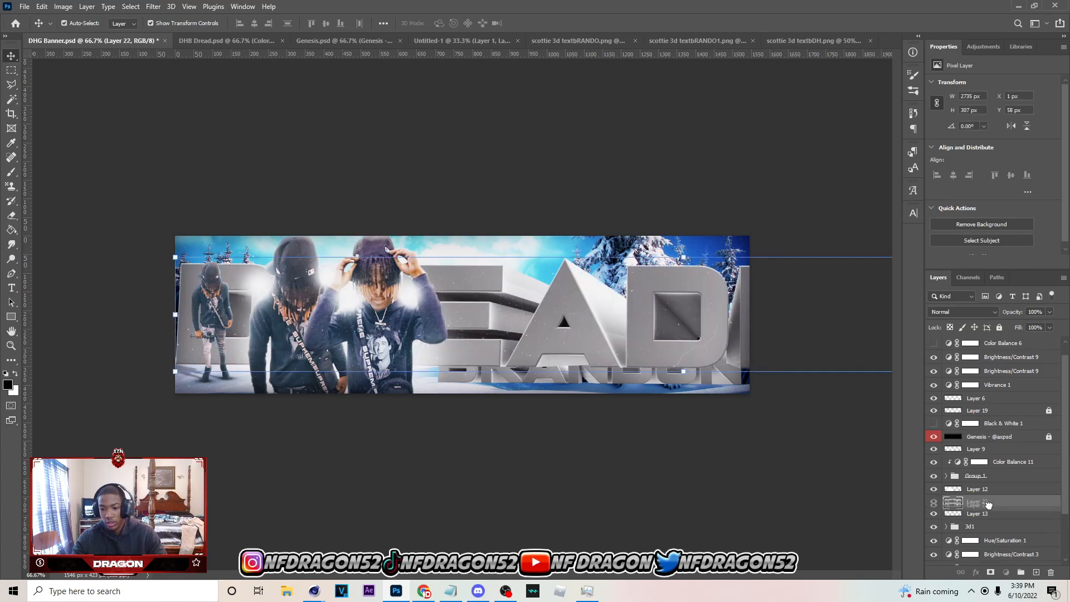
# Scale the DREADHEAD text to 27.24 % and position it directly above the name text on the banner
pyautogui.moveTo(621, 257); pyautogui.dragTo(565, 314)
pyautogui.moveTo(767, 321); pyautogui.dragTo(683, 327)
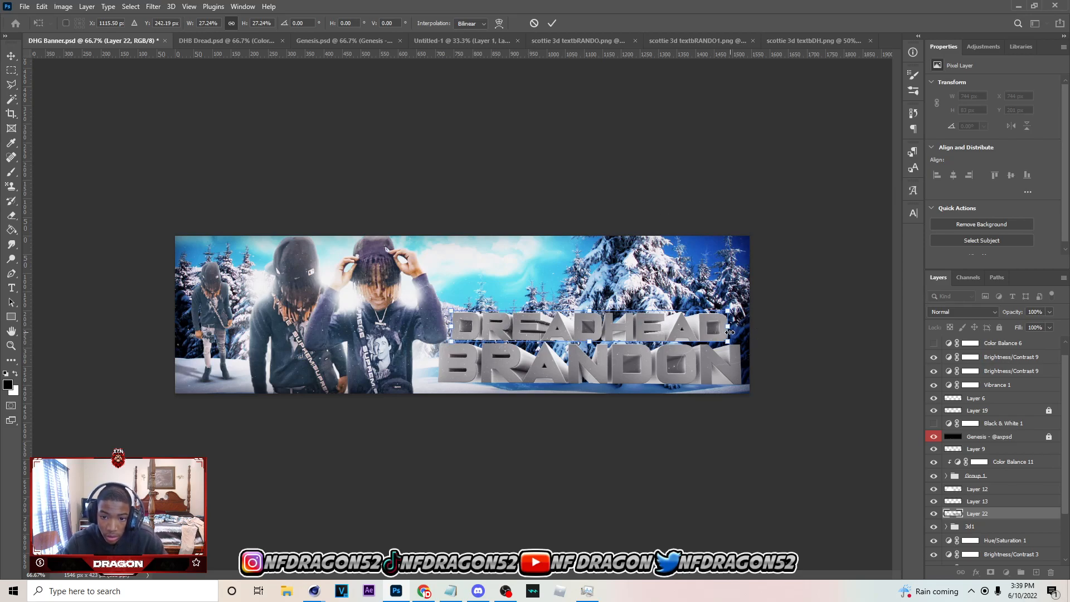
pyautogui.click(552, 23)
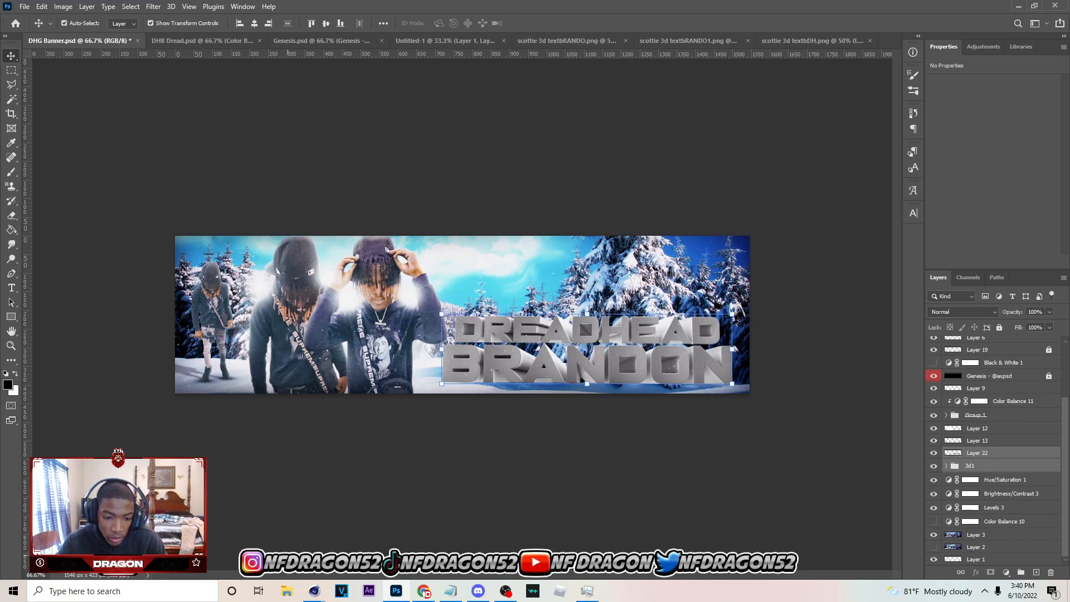
# Switch to Cinema 4D and set the depth of the DREADHEAD text object MoText.1 to 0 cm
pyautogui.moveTo(315, 591)
pyautogui.click(325, 515)
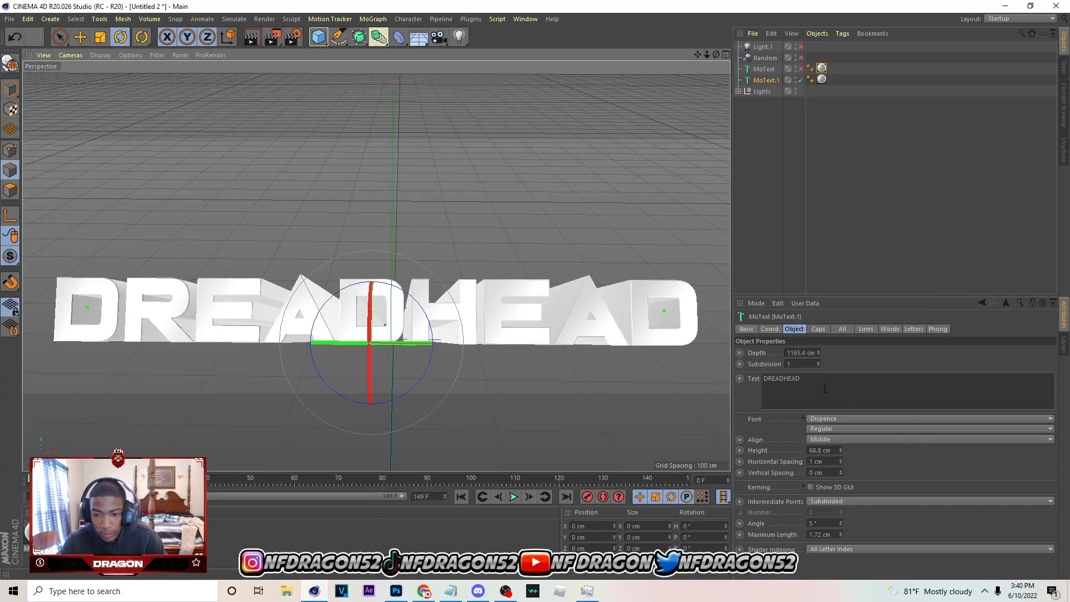
pyautogui.click(803, 354)
pyautogui.write('0')
pyautogui.press('Return')
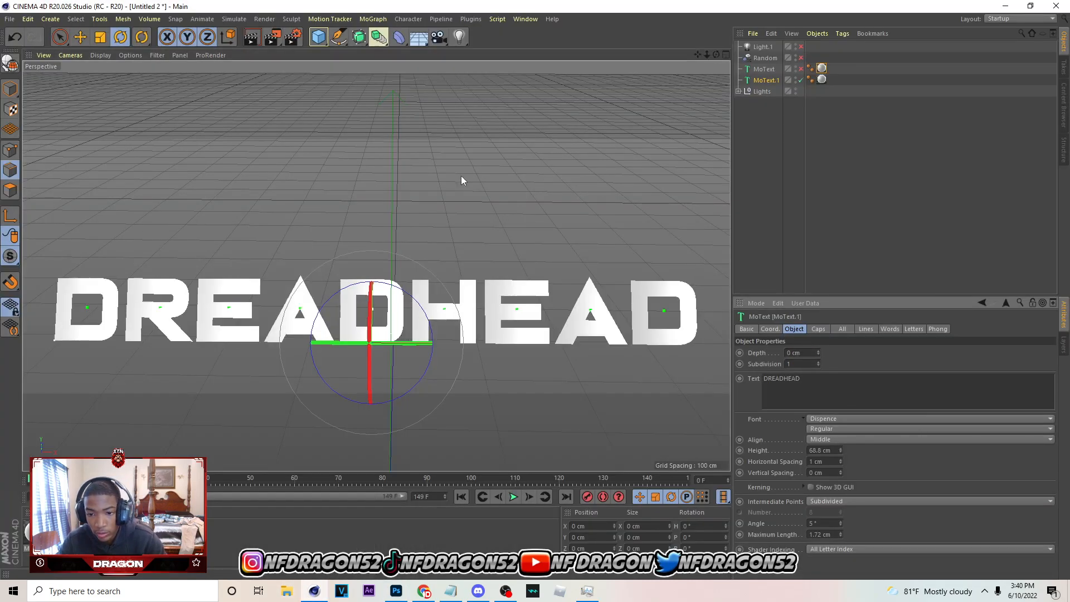
# Set the output file name to scottie 3d textbDH1 and render the flat DREADHEAD text to the Picture Viewer
pyautogui.click(293, 37)
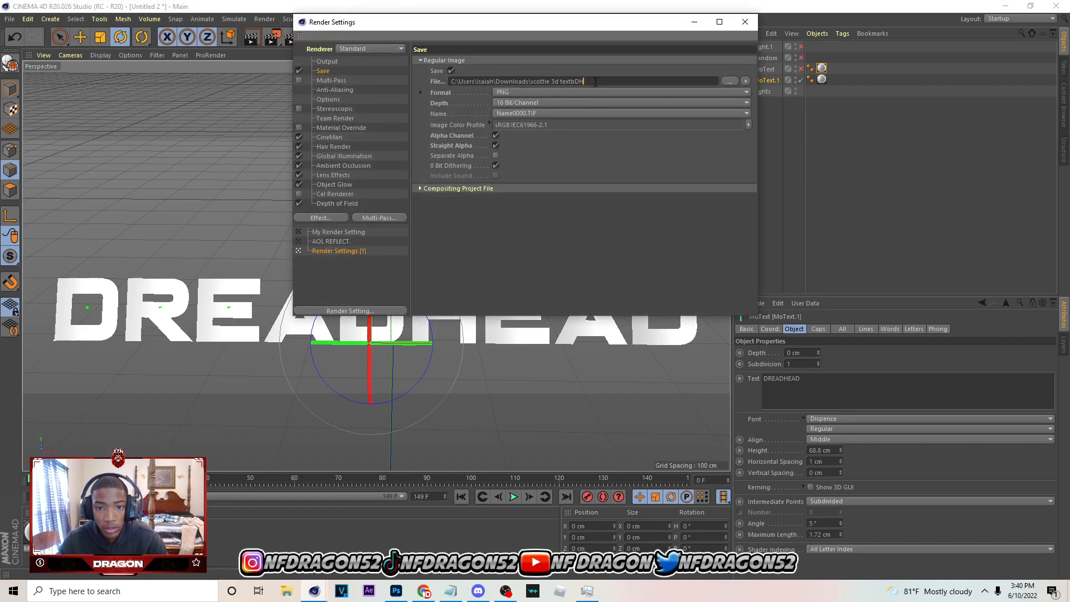
pyautogui.write('\\')
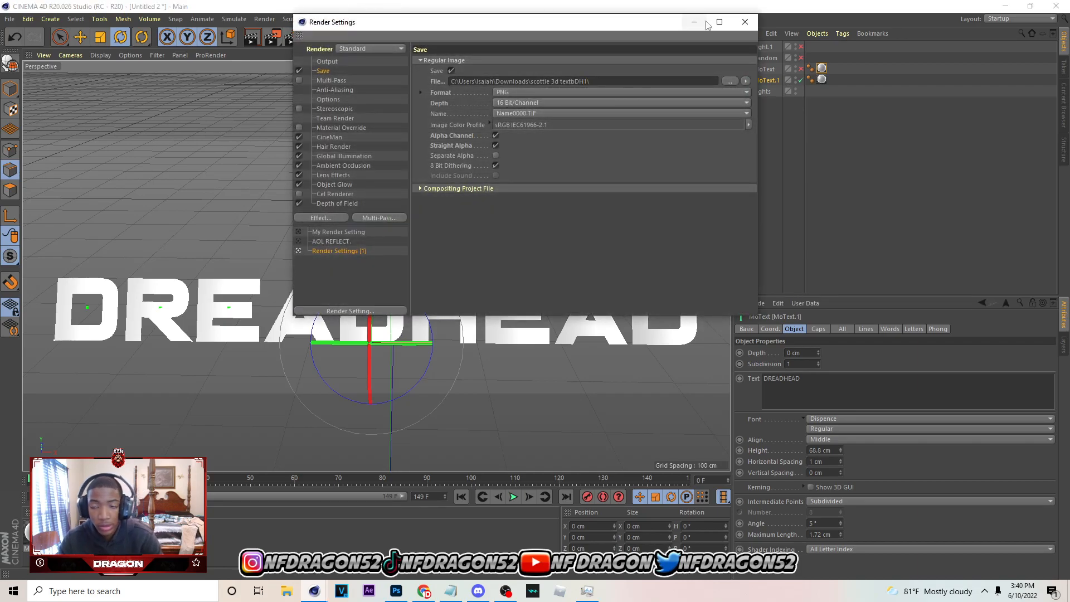
pyautogui.click(745, 21)
pyautogui.click(272, 37)
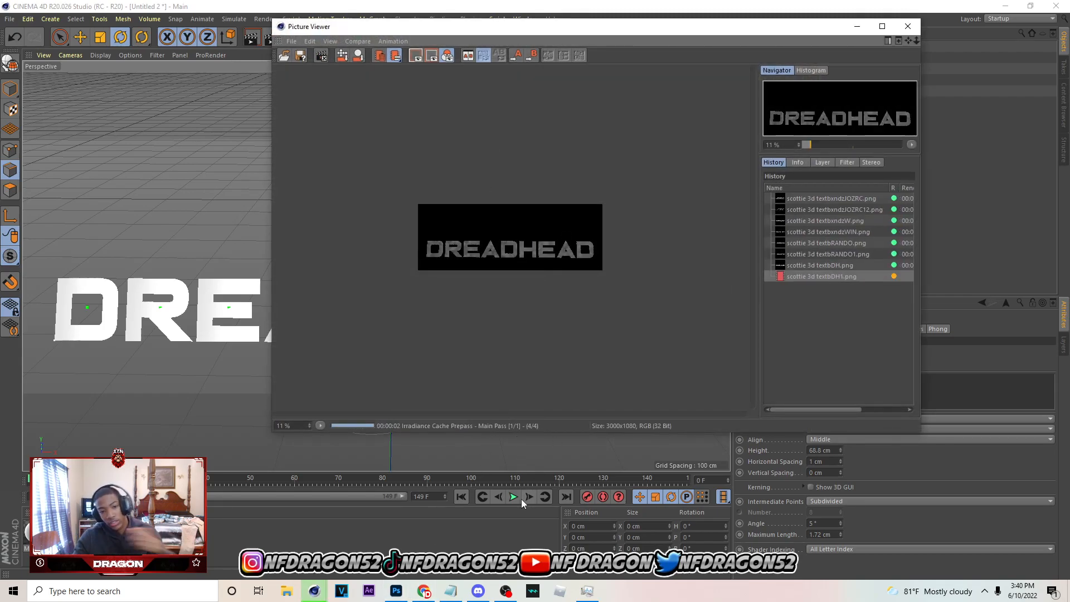
# Switch to Photoshop, open scottie 3d textbDH1.png from Downloads and paste its text into DHG Banner.psd above the BTM layer in group 3D2
pyautogui.click(396, 591)
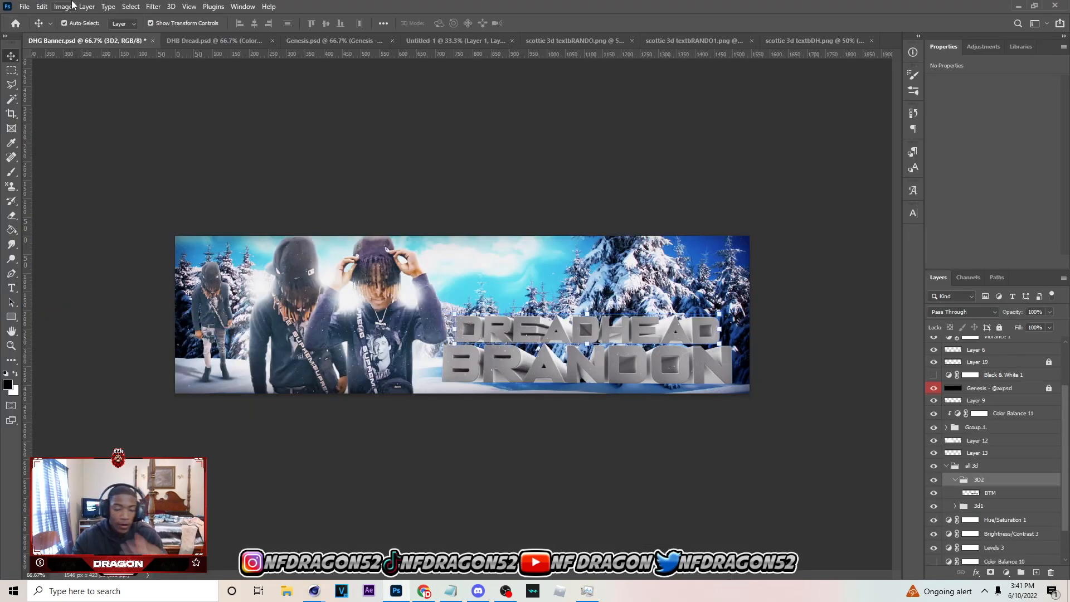
pyautogui.click(24, 6)
pyautogui.click(37, 29)
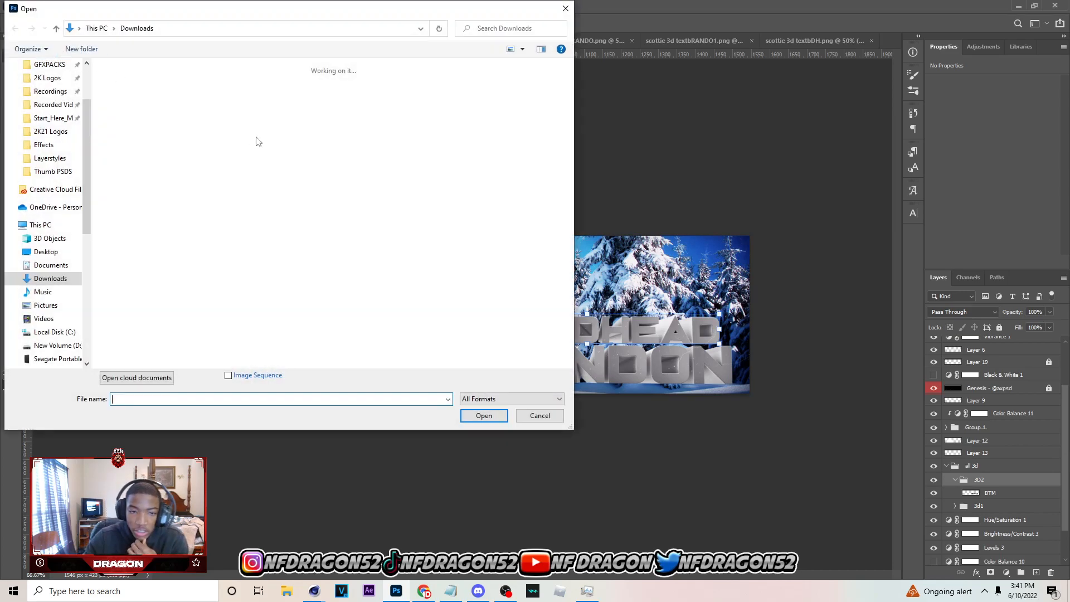
pyautogui.click(484, 416)
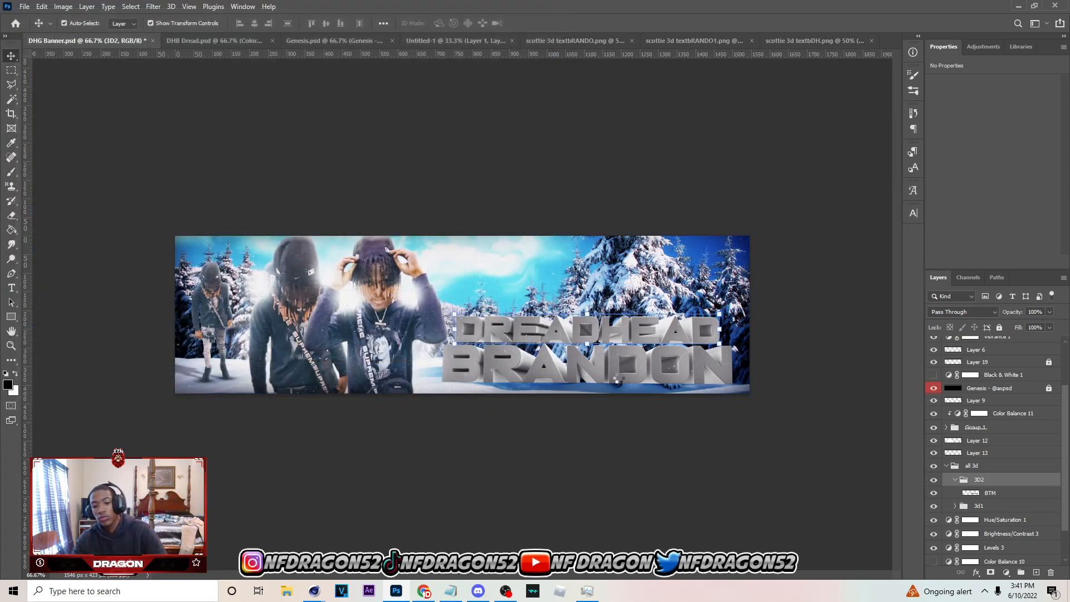
pyautogui.click(894, 41)
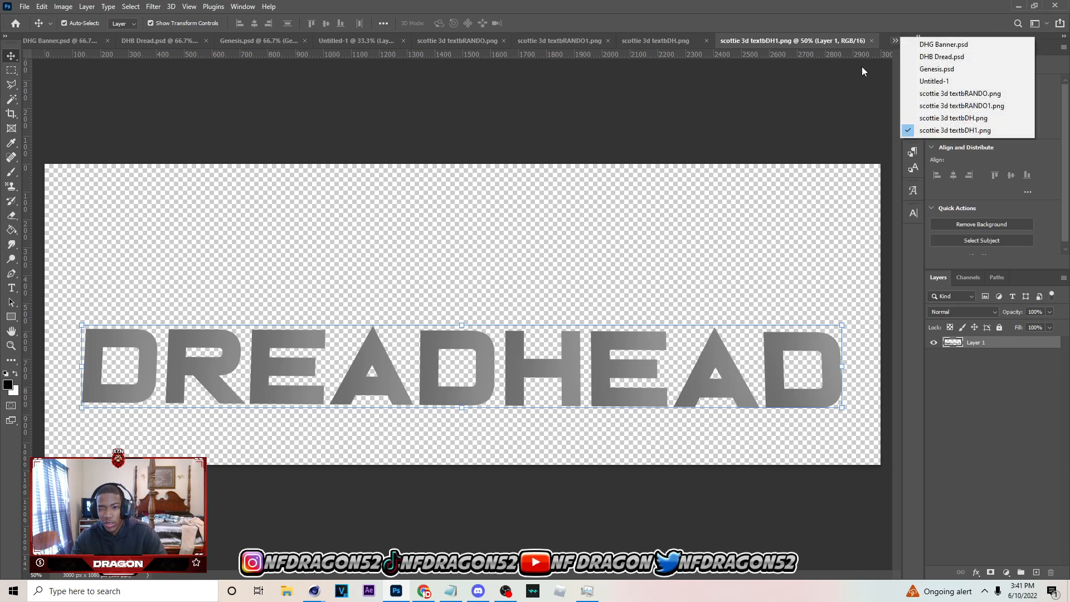
pyautogui.click(948, 45)
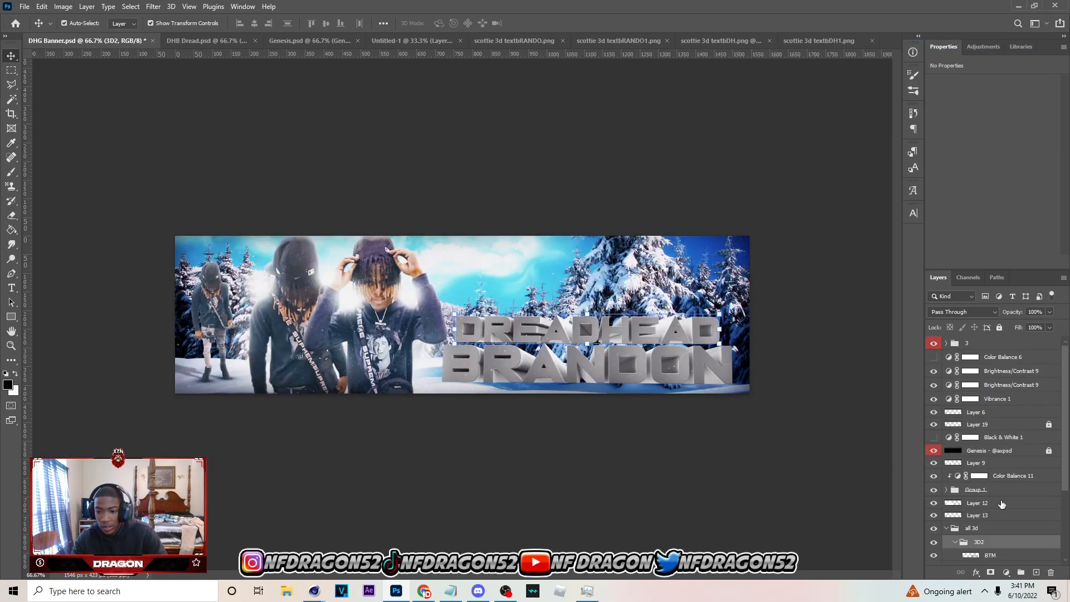
pyautogui.scroll(-3, 1004, 503)
pyautogui.hotkey('ctrl', 'v')
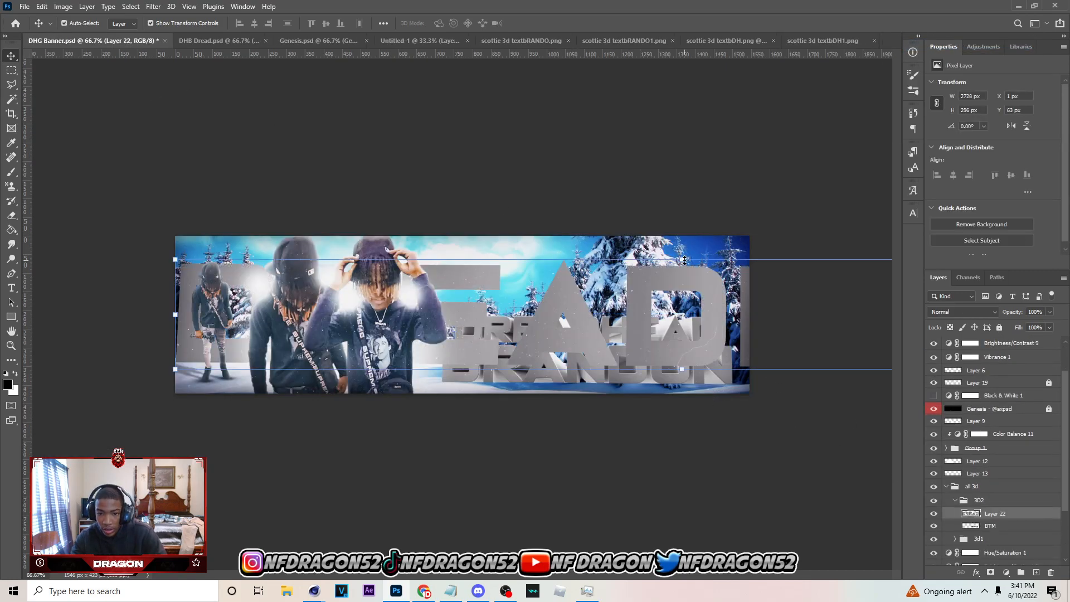
# Scale the flat DREADHEAD face to 26.17 % and align it over the front of the 3D DREADHEAD text
pyautogui.moveTo(684, 259); pyautogui.dragTo(588, 333)
pyautogui.moveTo(692, 333); pyautogui.dragTo(725, 335)
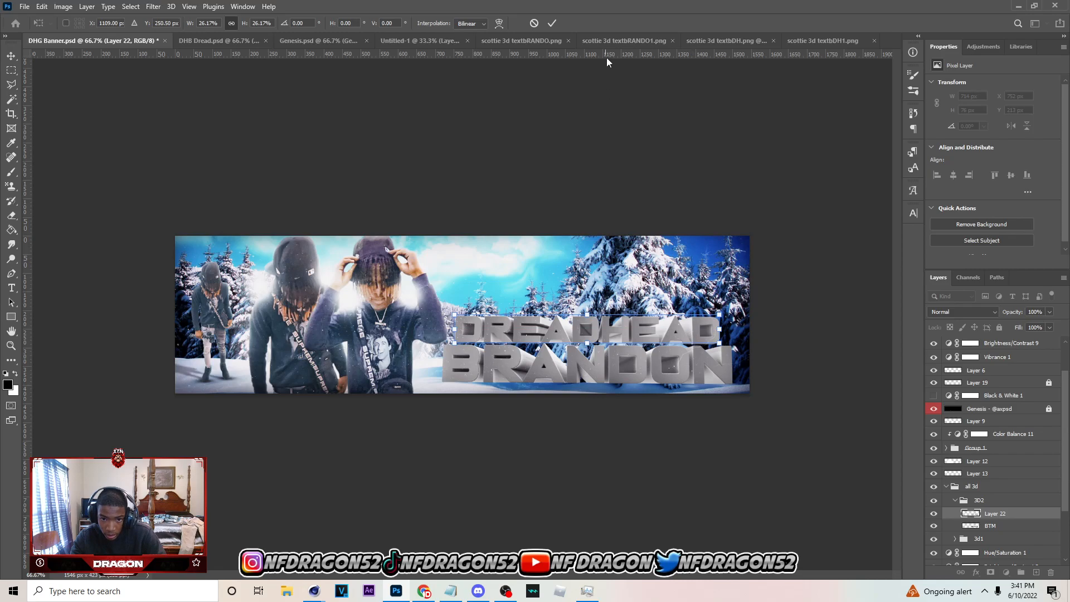
pyautogui.click(551, 23)
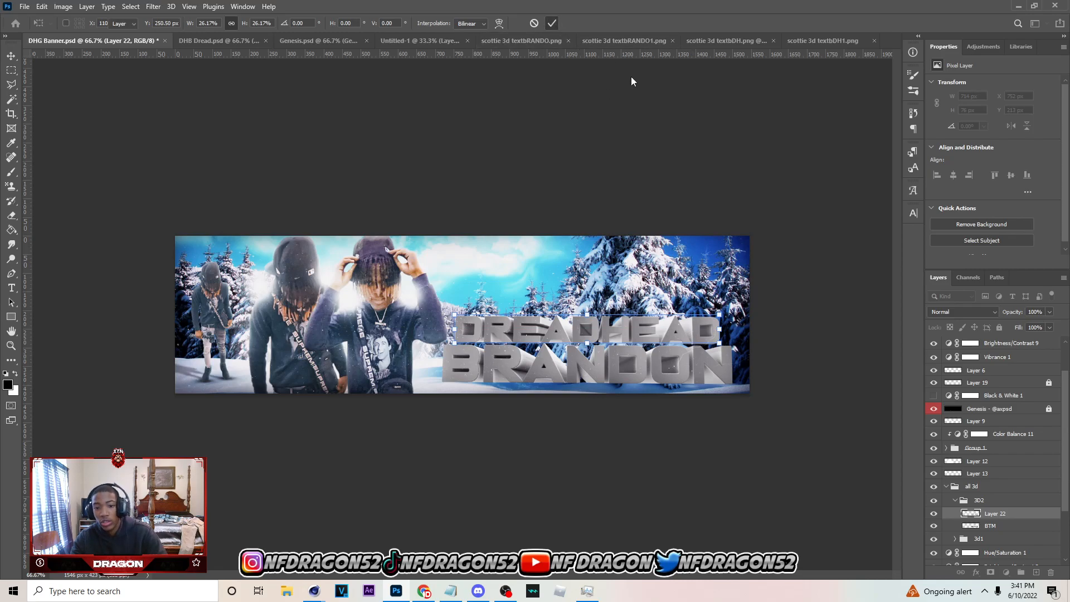
pyautogui.click(467, 110)
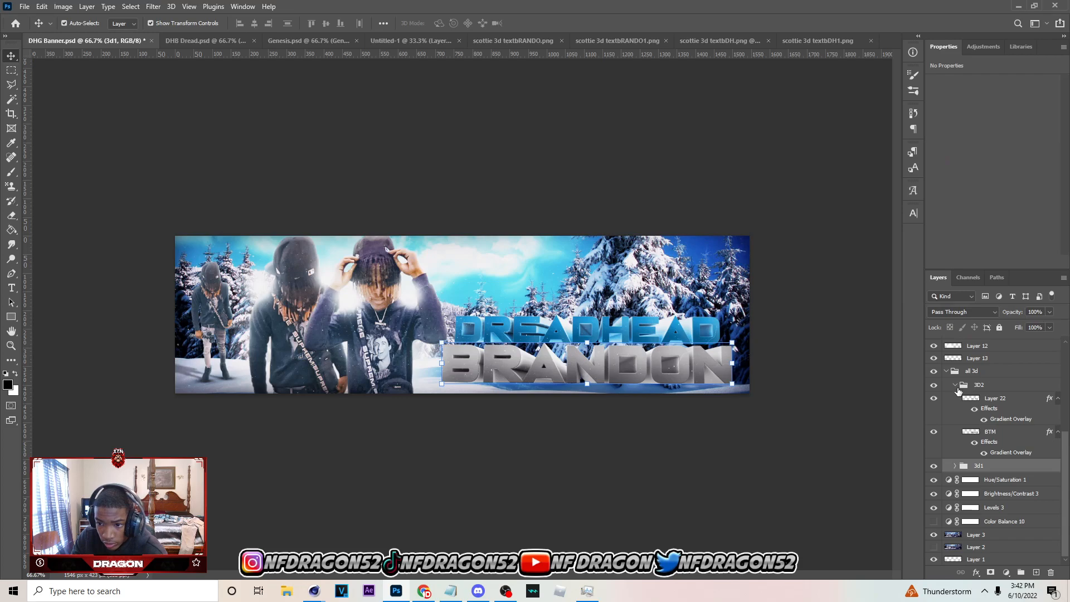
# Expand group 3D2 and open the gradient used by the Gradient Overlay on Layer 22
pyautogui.click(956, 385)
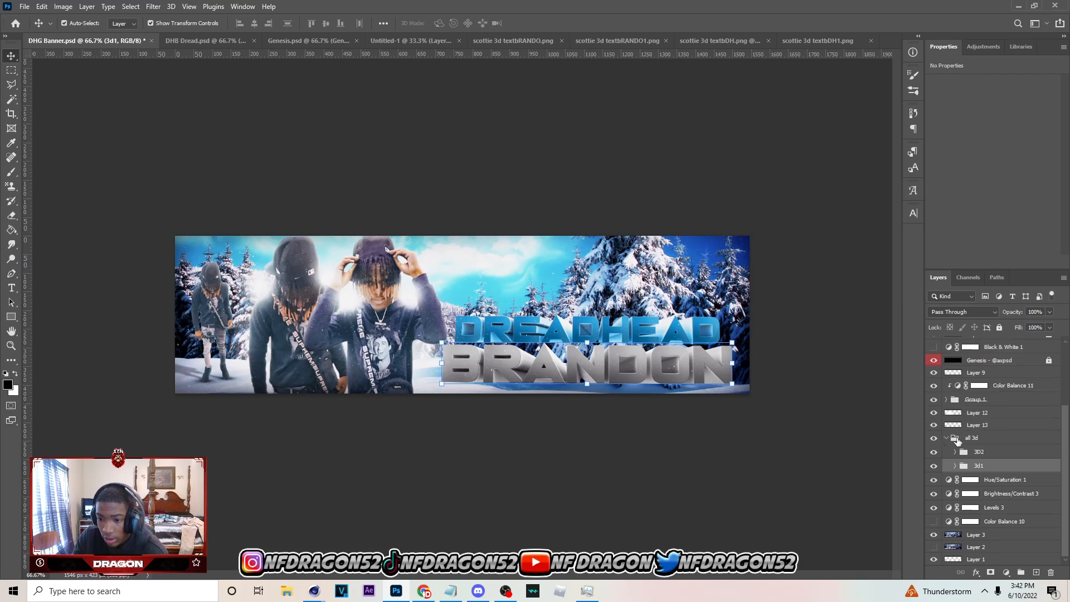
pyautogui.keyDown('ctrl'); pyautogui.click(1000, 464); pyautogui.keyUp('ctrl')
pyautogui.click(955, 452)
pyautogui.click(1012, 468)
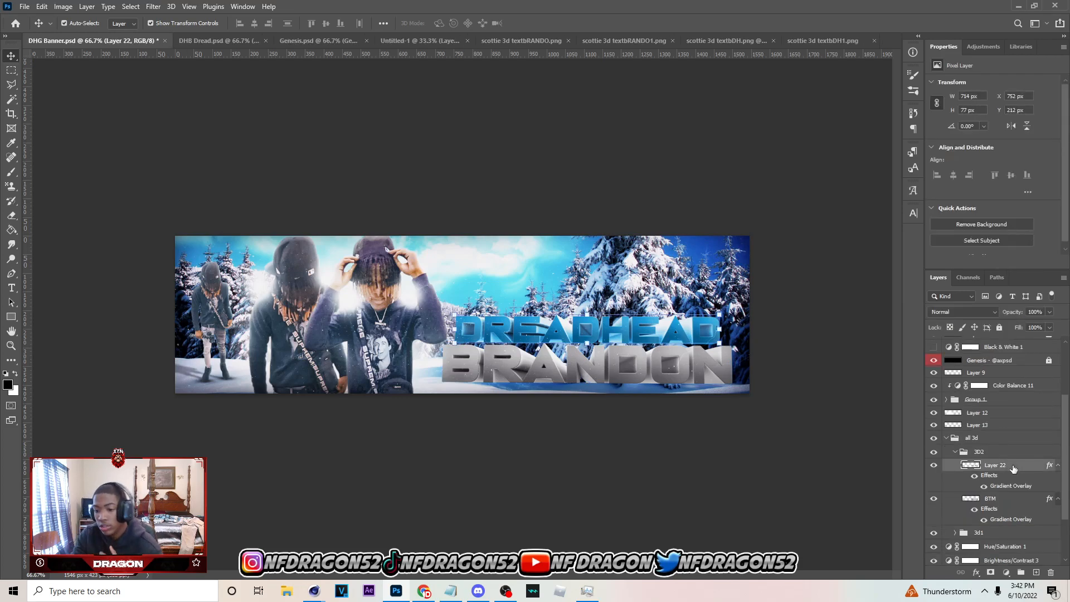
pyautogui.doubleClick(1017, 468)
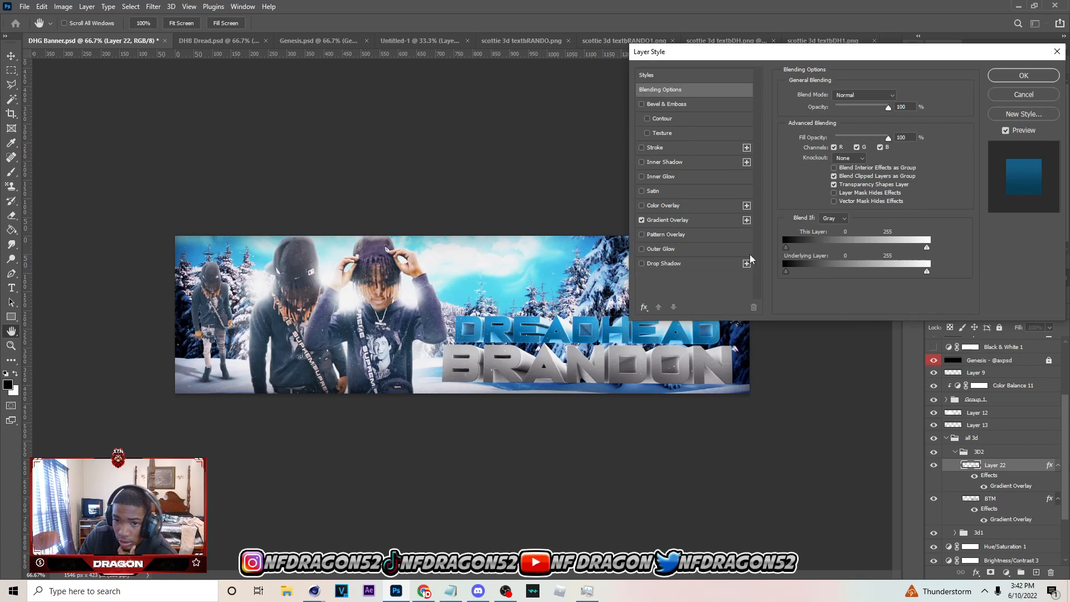
pyautogui.click(717, 221)
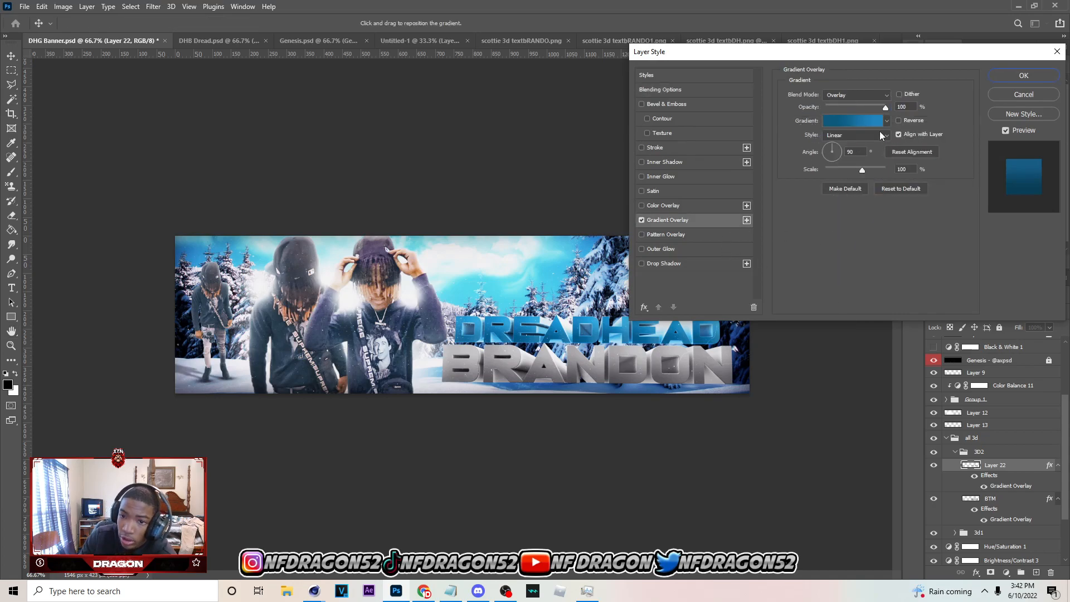
pyautogui.click(854, 119)
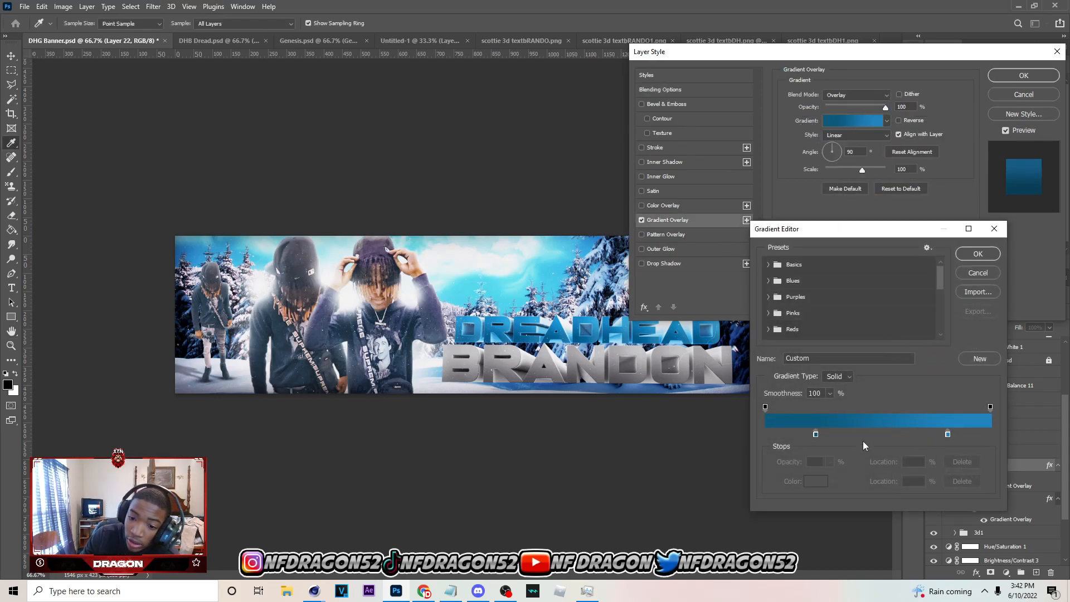
# Check the colours and locations of both stops in Layer 22's overlay gradient, and close its layer style
pyautogui.click(815, 434)
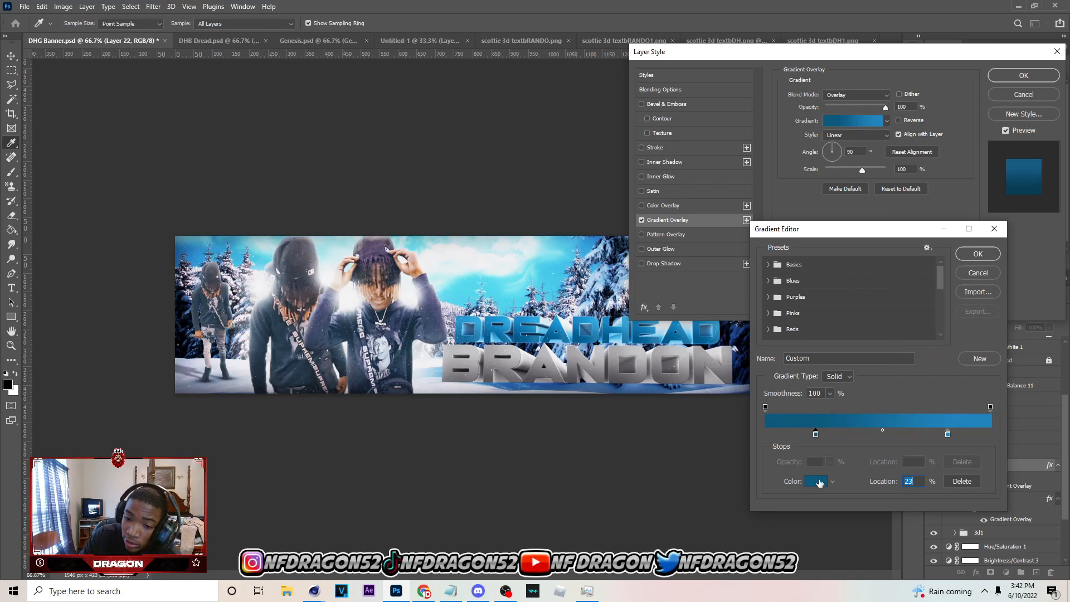
pyautogui.click(947, 435)
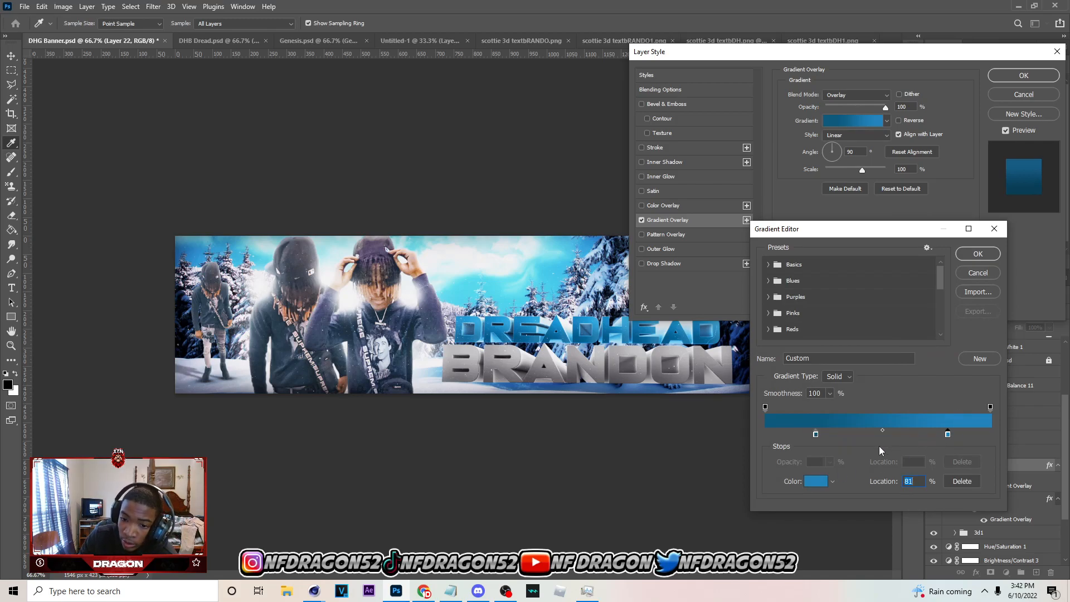
pyautogui.click(818, 481)
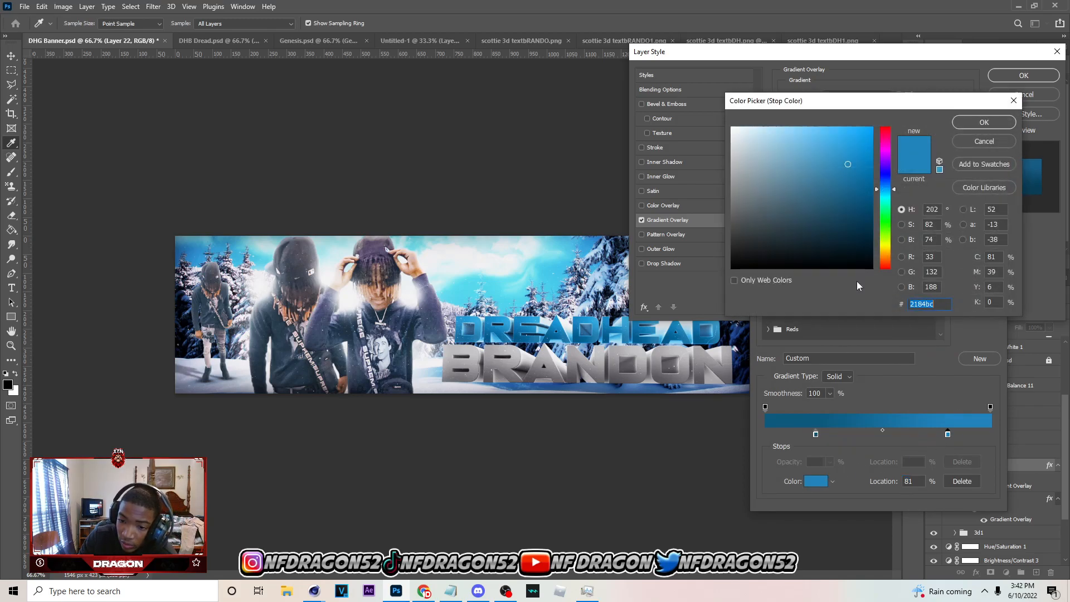
pyautogui.click(984, 123)
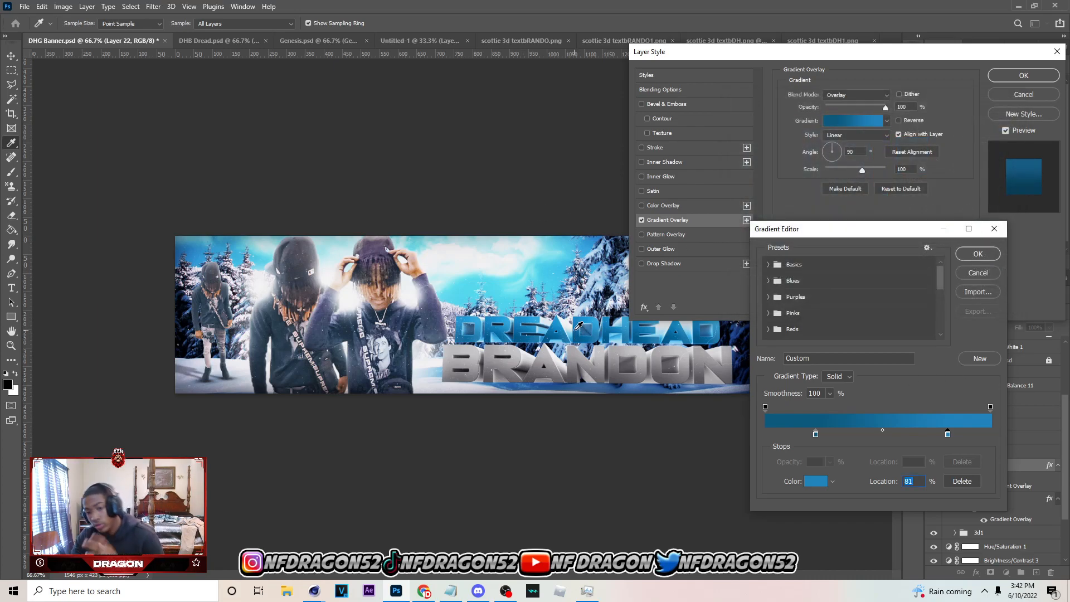
pyautogui.click(816, 434)
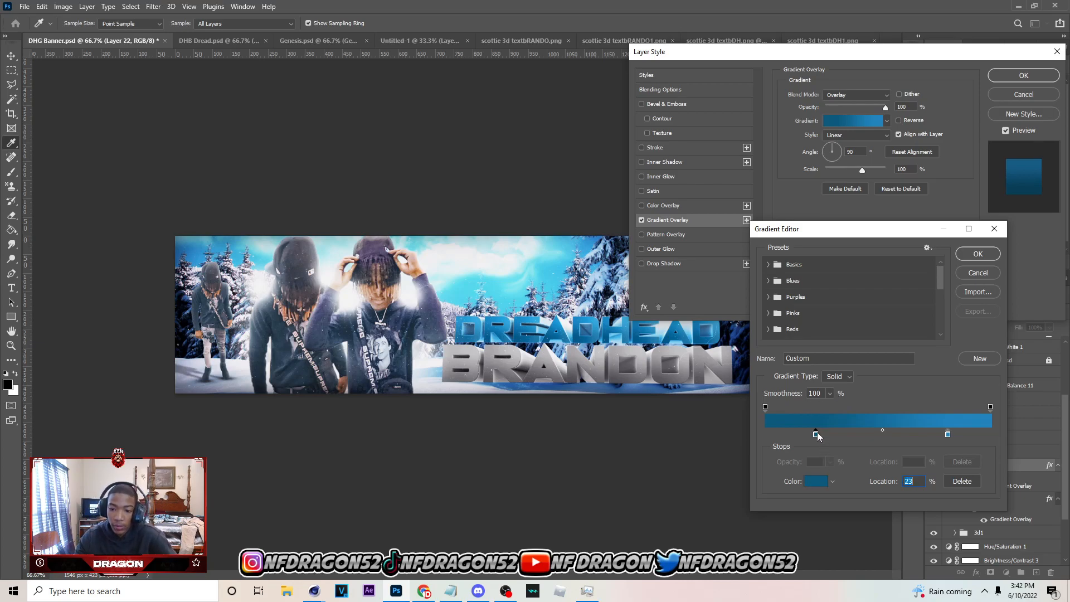
pyautogui.click(817, 481)
pyautogui.click(985, 124)
pyautogui.click(947, 434)
pyautogui.click(980, 257)
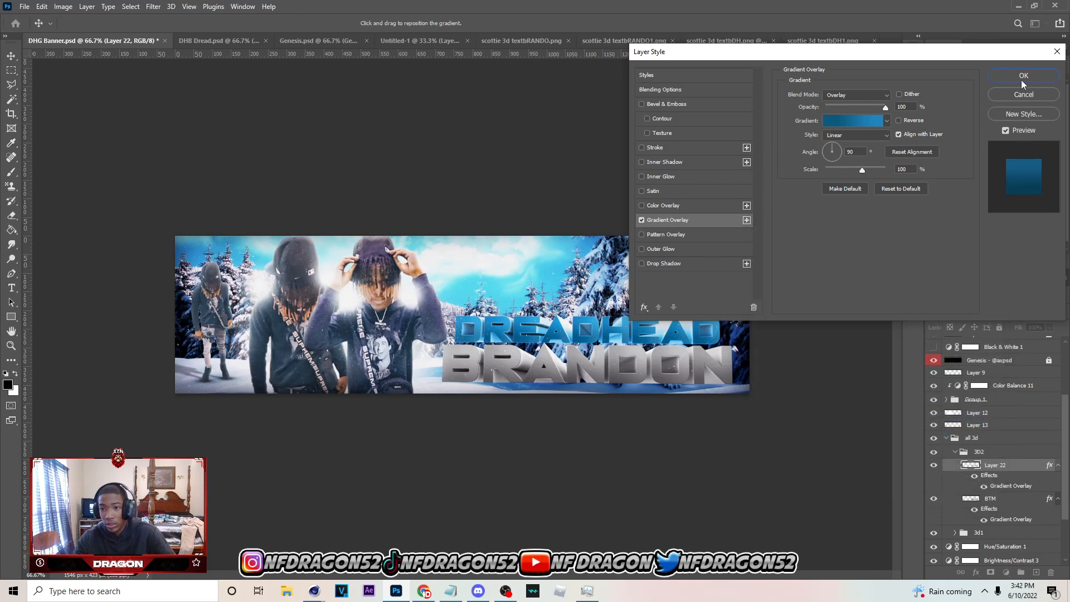
pyautogui.click(1021, 78)
# Examine the Gradient Overlay on the BTM layer, including both colour stops of its gradient, and close the layer style
pyautogui.click(1003, 500)
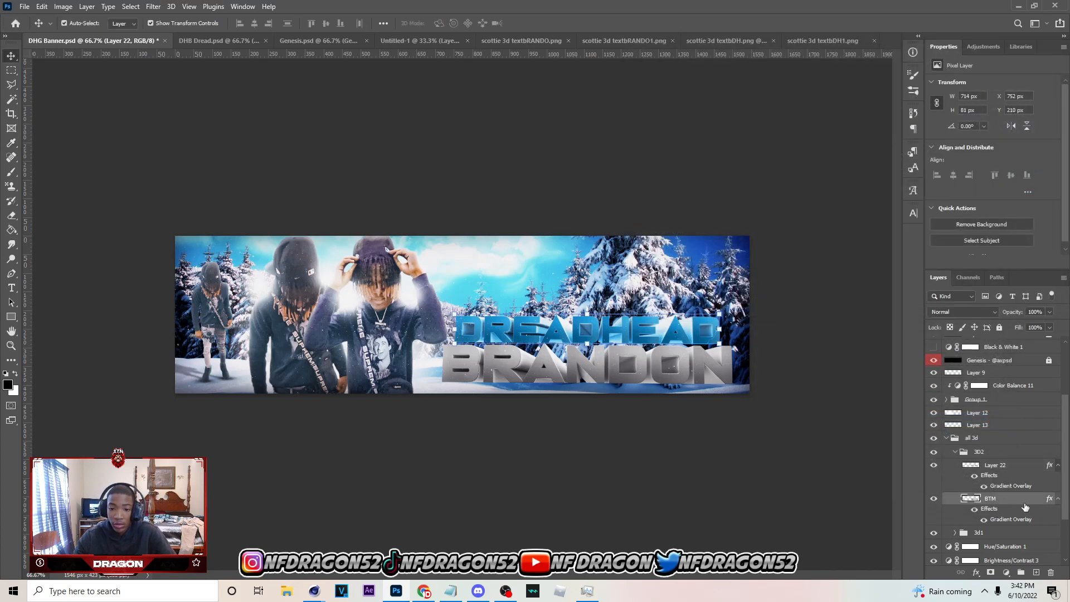
pyautogui.doubleClick(1025, 508)
pyautogui.click(668, 220)
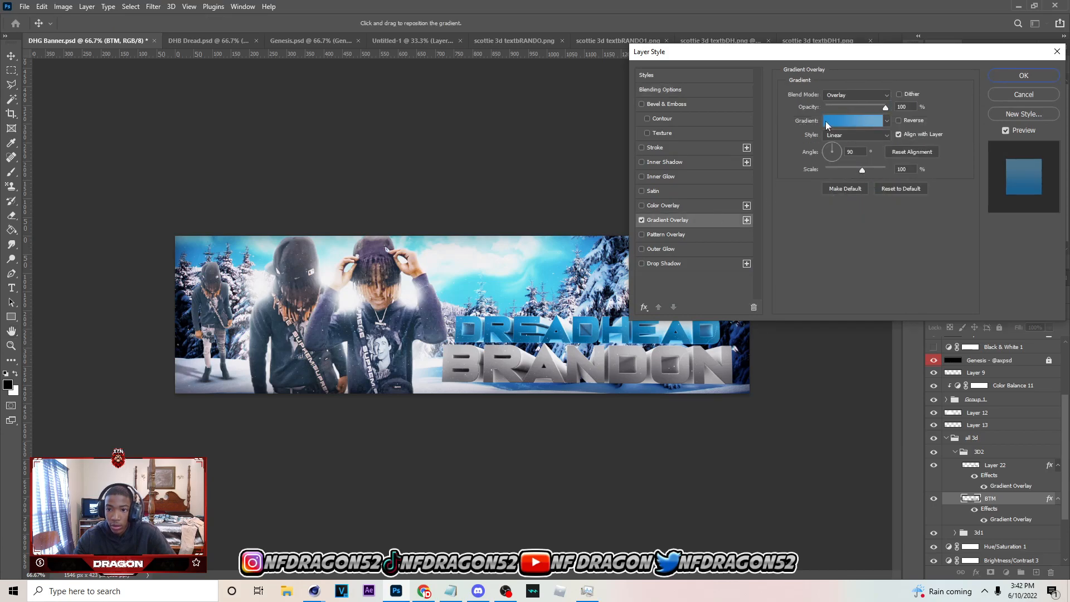
pyautogui.click(826, 123)
pyautogui.click(943, 435)
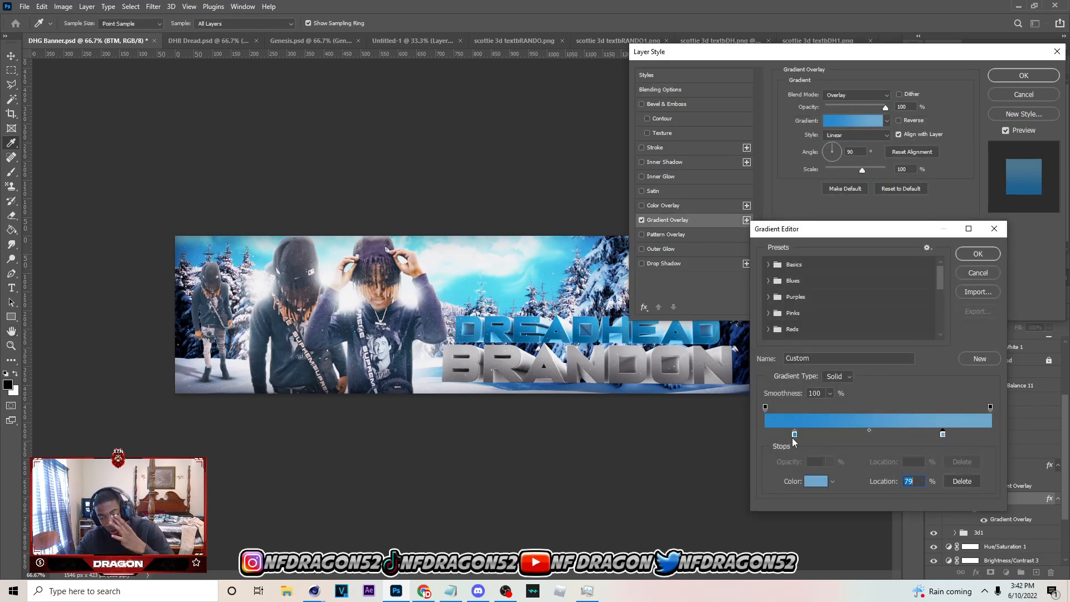
pyautogui.click(794, 434)
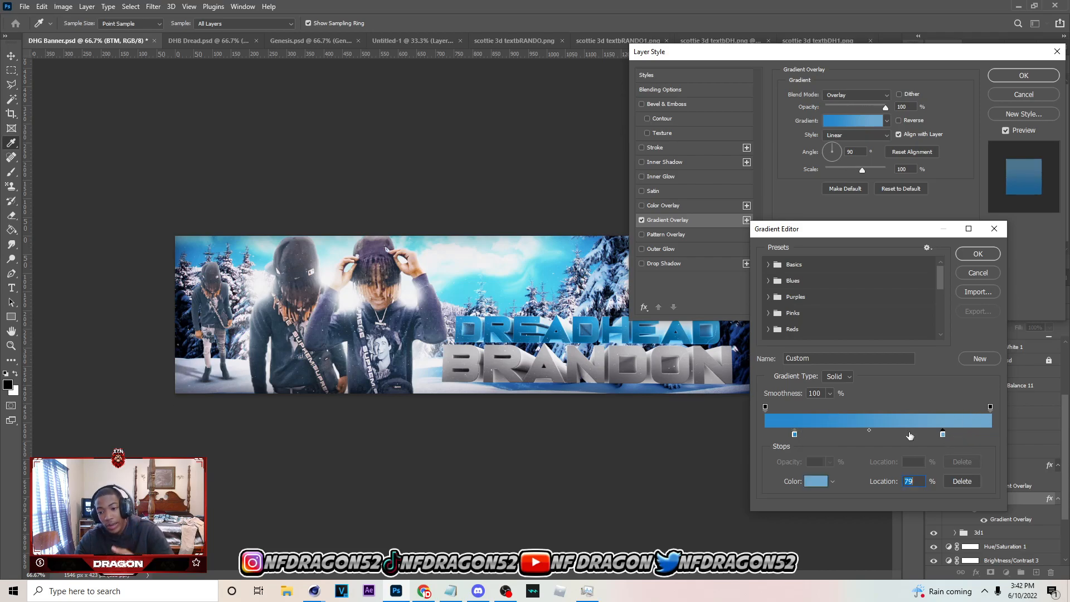
pyautogui.press('Return')
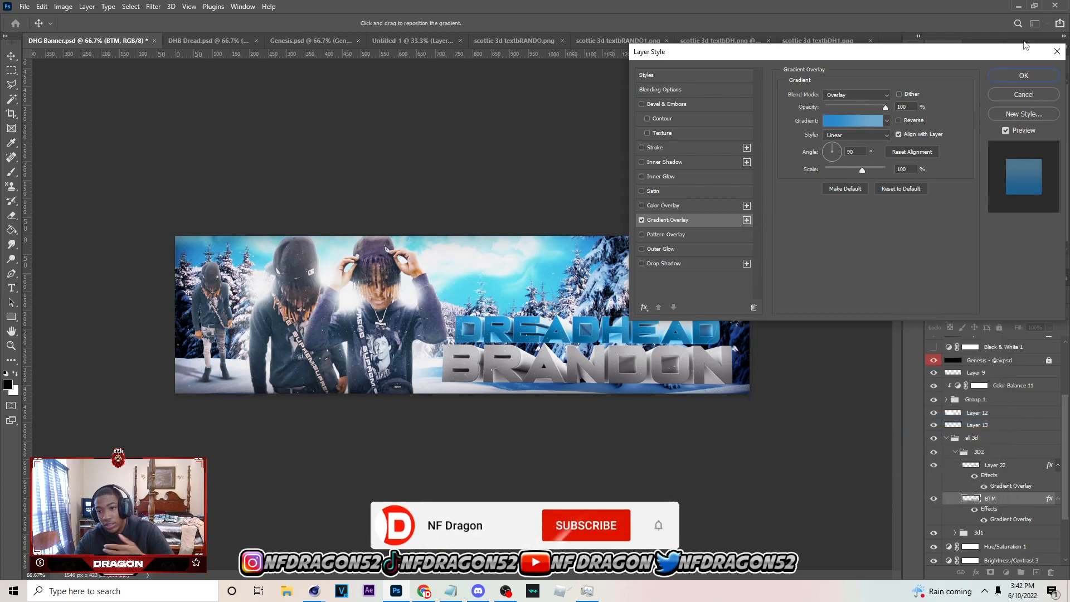
pyautogui.press('Return')
# Expand group 3d1 and open the gradient used by the Gradient Overlay on Layer 21
pyautogui.click(954, 451)
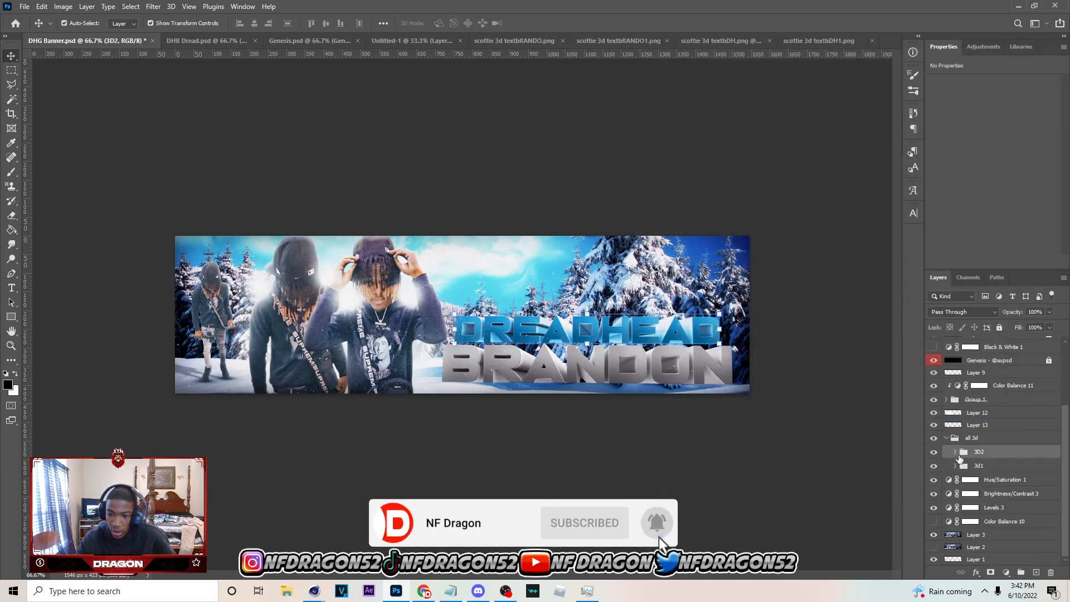
pyautogui.click(979, 465)
pyautogui.click(955, 465)
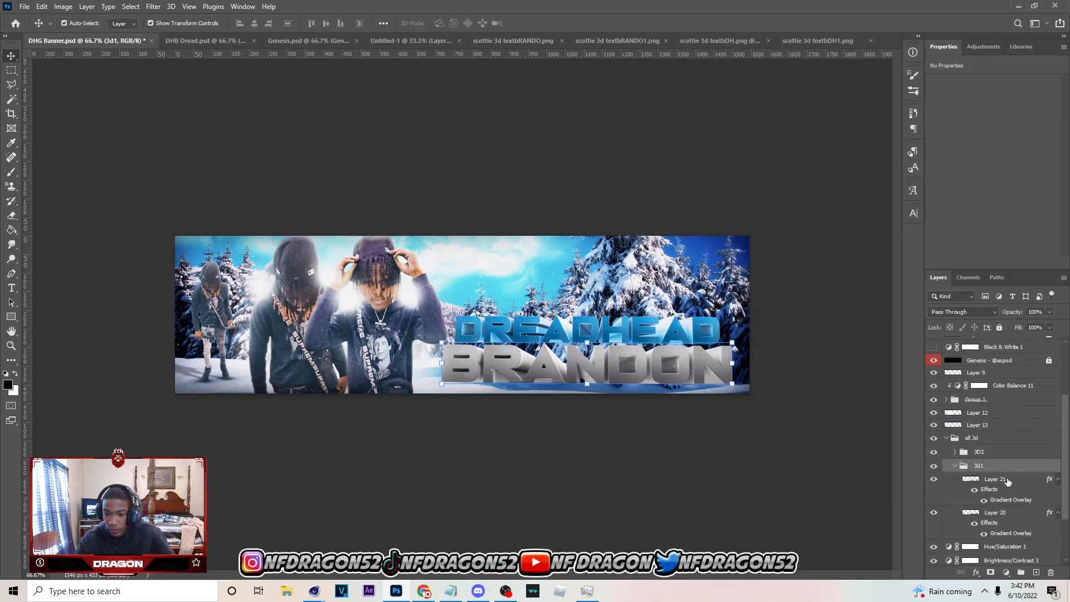
pyautogui.click(1000, 489)
pyautogui.doubleClick(1016, 484)
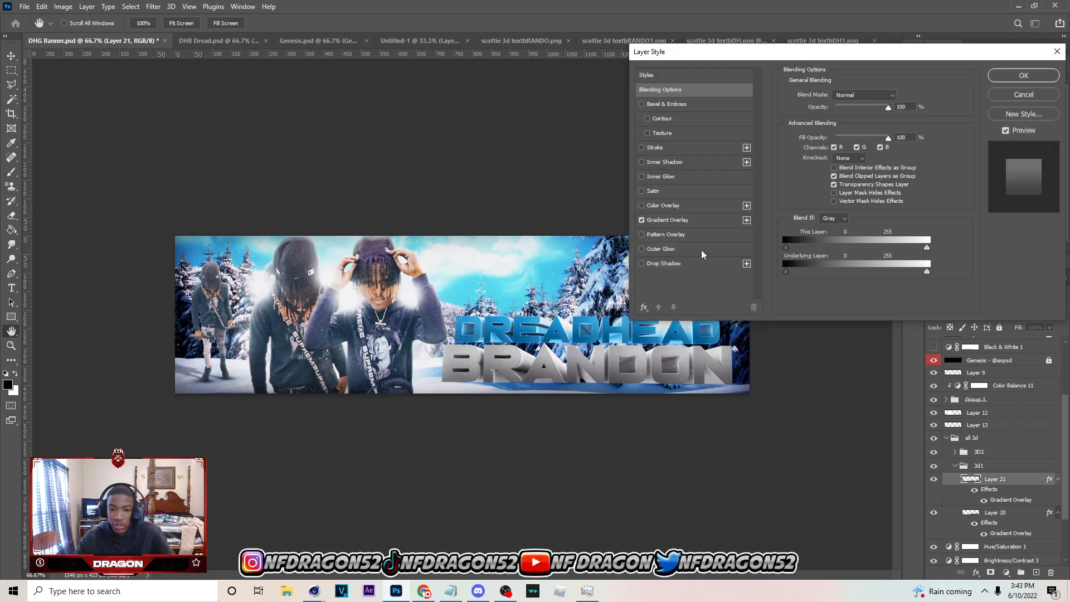
pyautogui.click(668, 219)
pyautogui.click(851, 121)
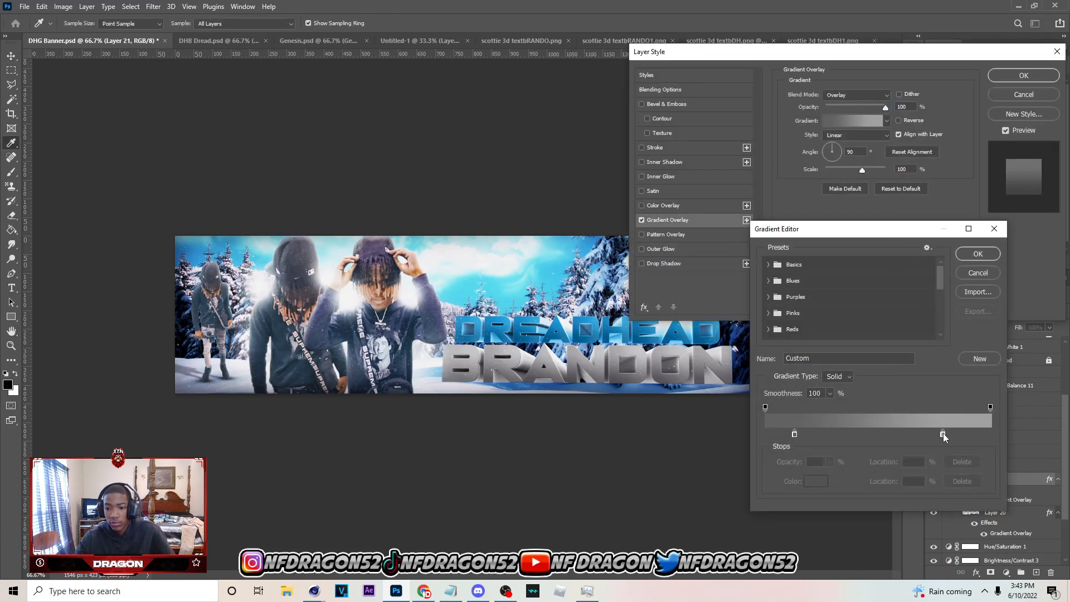
# Check the colour stops of Layer 21's overlay gradient and close its layer style
pyautogui.click(791, 434)
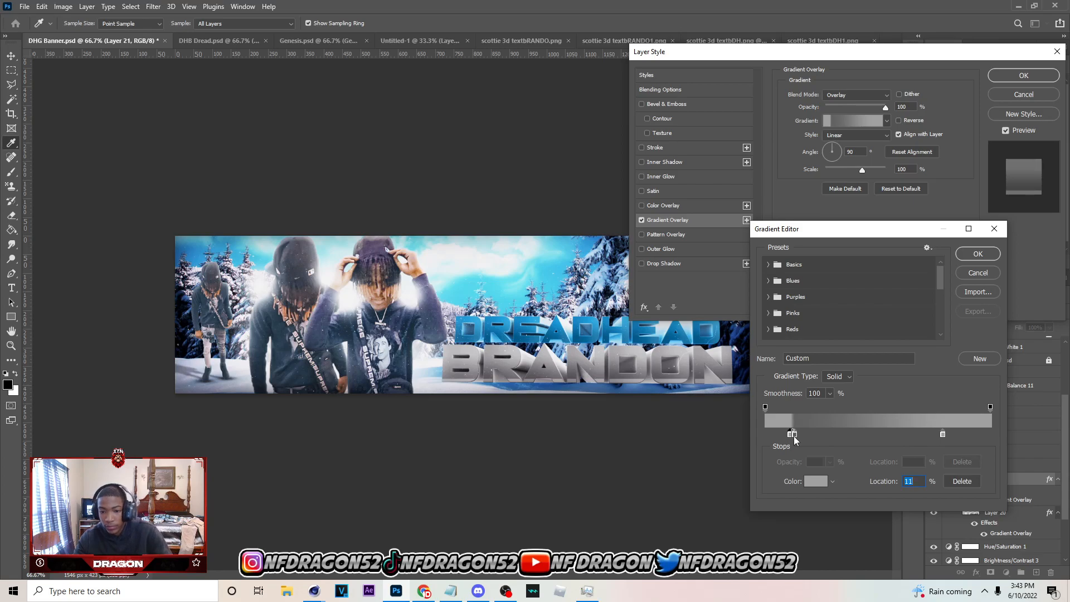
pyautogui.moveTo(793, 435); pyautogui.dragTo(795, 436)
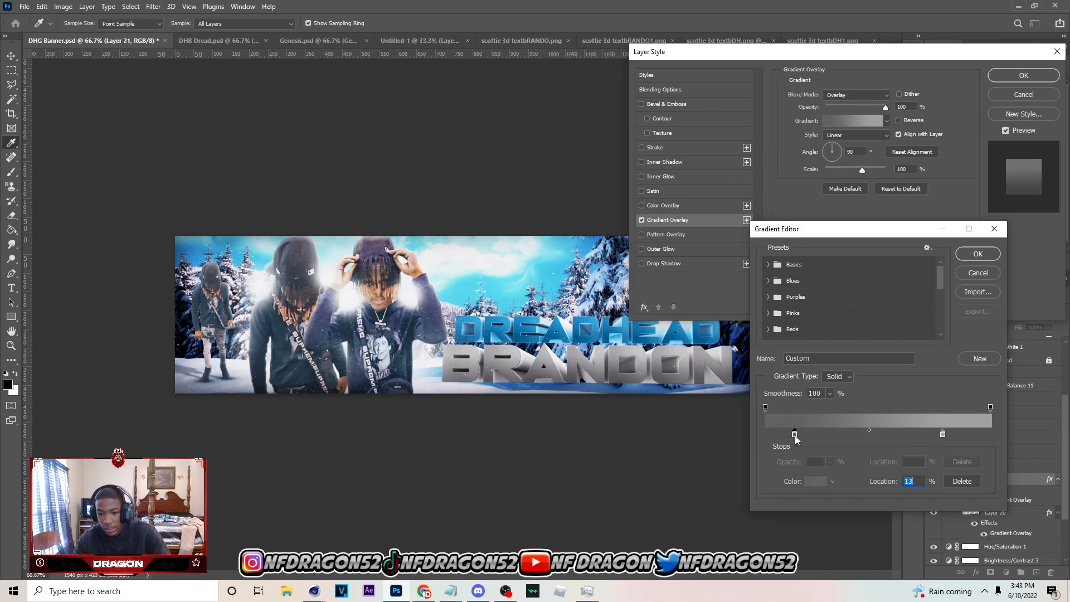
pyautogui.click(977, 254)
pyautogui.click(1003, 74)
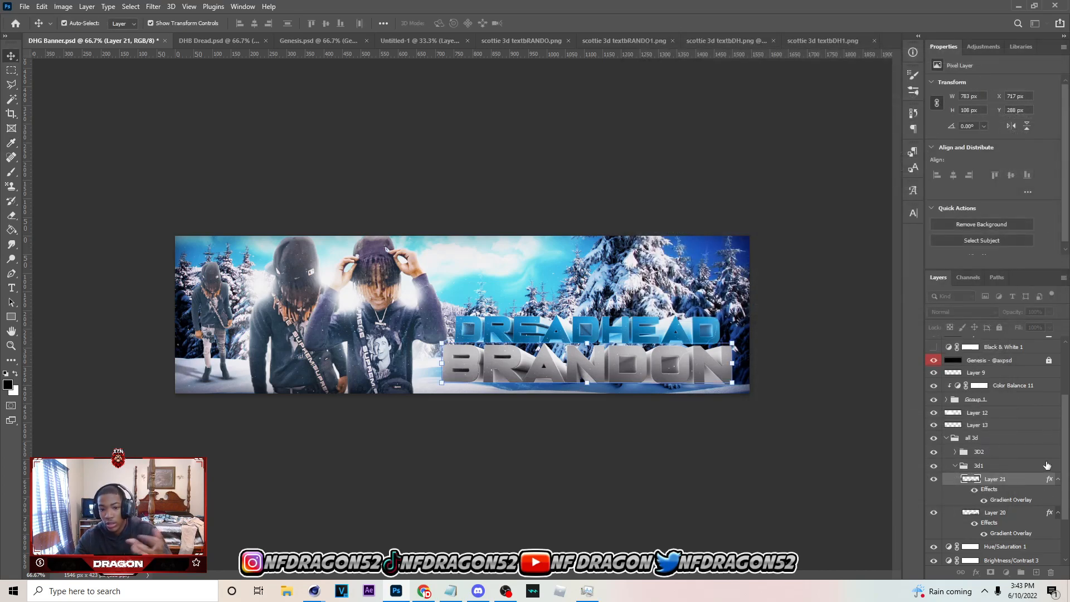
# Examine the Gradient Overlay on Layer 20, including its gradient's stops, and close the layer style
pyautogui.doubleClick(996, 511)
pyautogui.click(1033, 516)
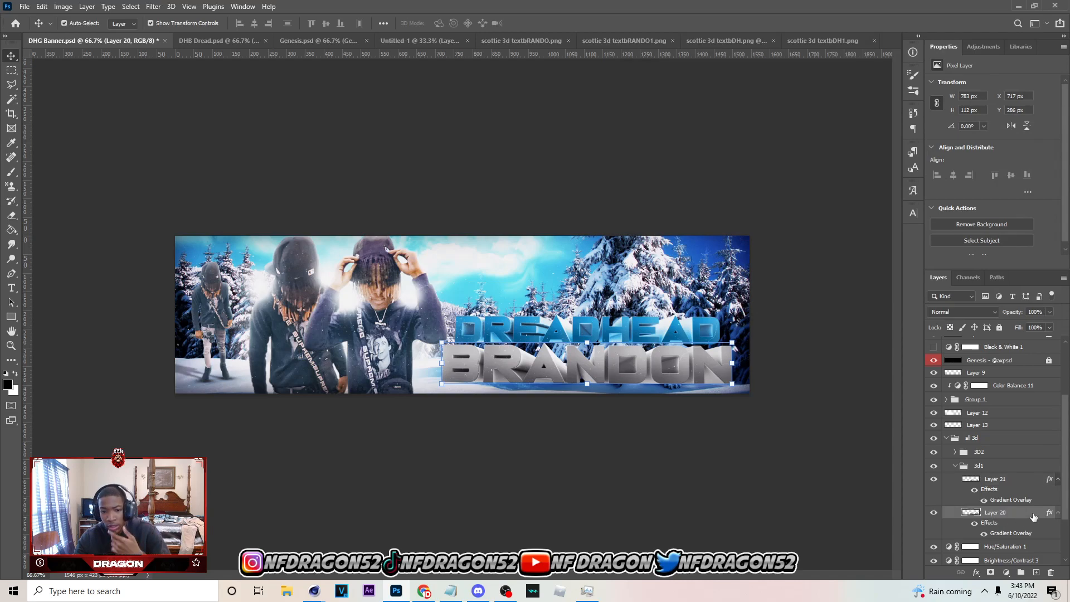
pyautogui.doubleClick(1033, 516)
pyautogui.click(730, 216)
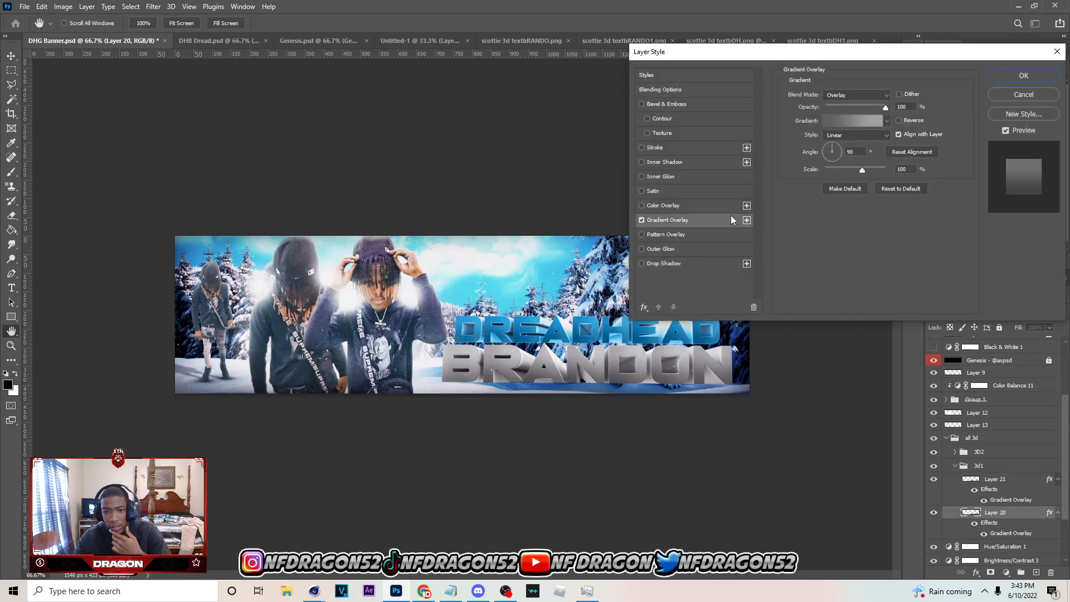
pyautogui.click(834, 121)
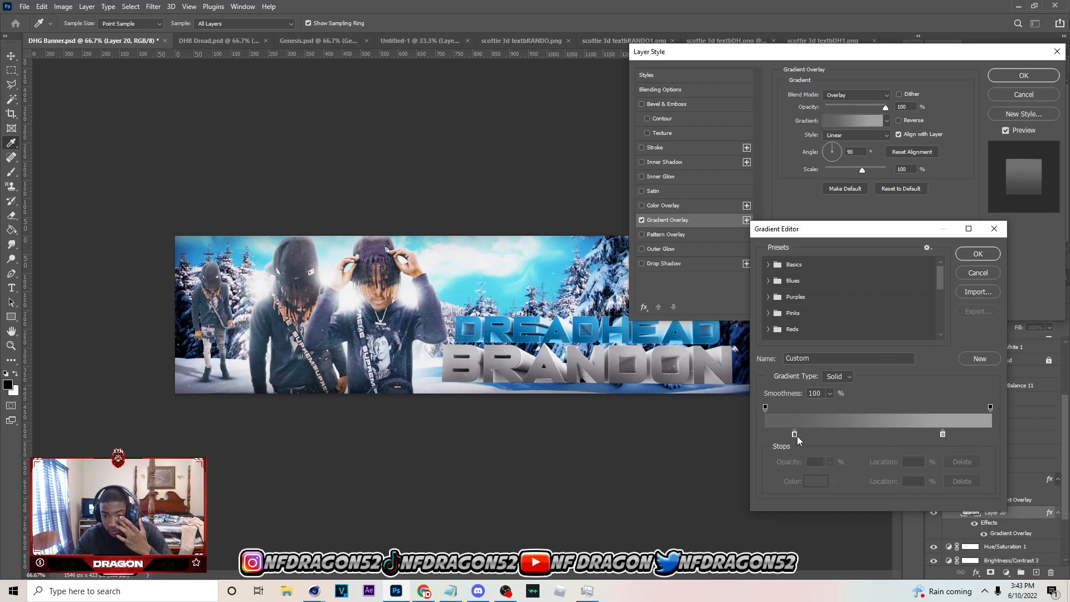
pyautogui.click(977, 254)
pyautogui.click(1021, 76)
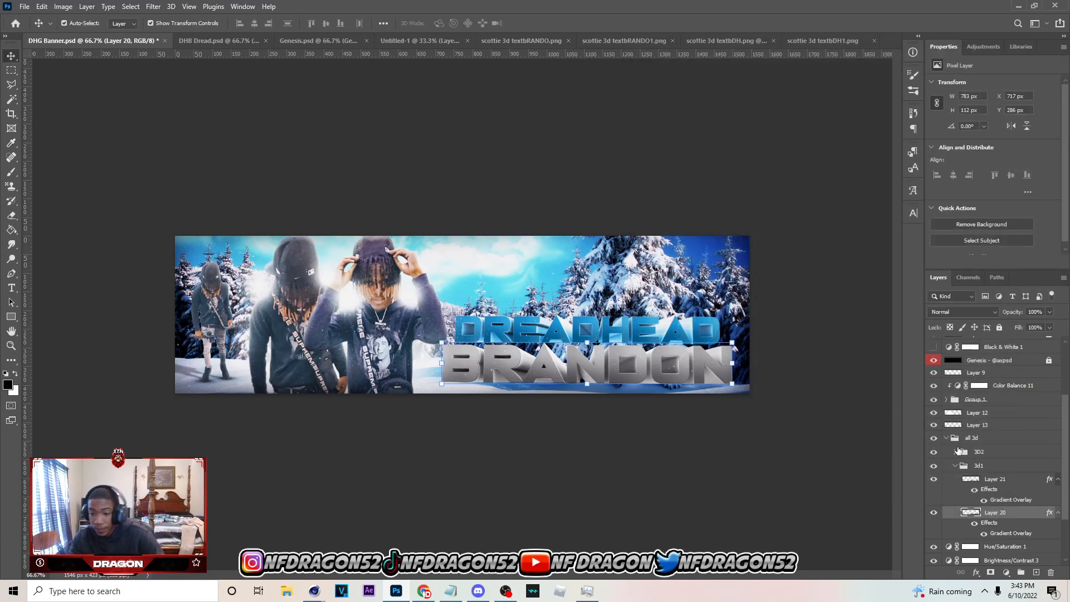
# Collapse the all 3d group and clip a Brightness/Contrast adjustment to it with Brightness set to 9
pyautogui.click(946, 437)
pyautogui.click(1005, 572)
pyautogui.click(1019, 410)
pyautogui.click(986, 262)
pyautogui.moveTo(1005, 110); pyautogui.dragTo(999, 112)
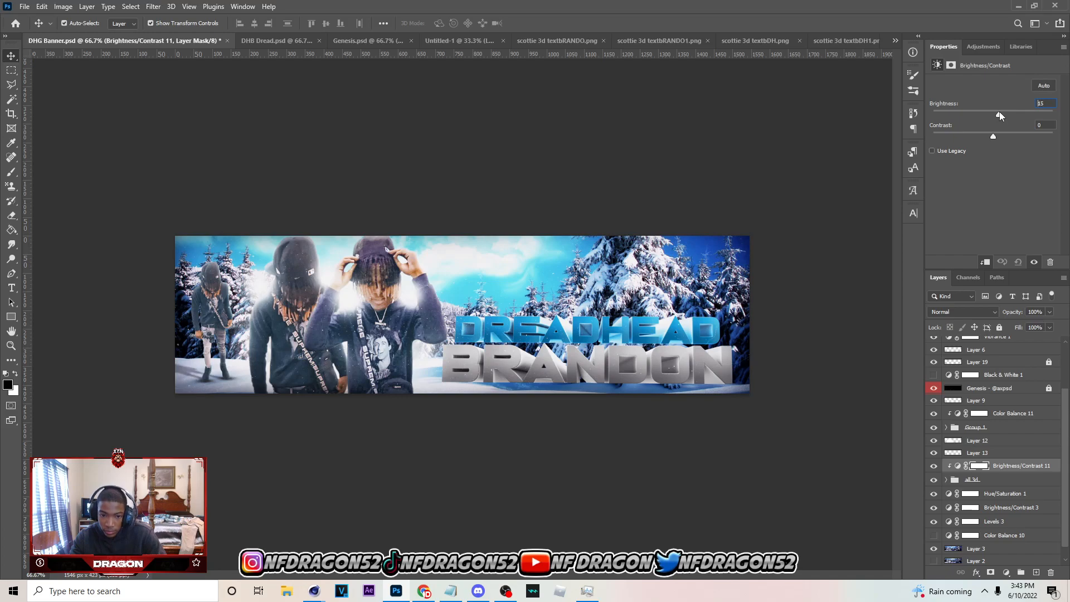
pyautogui.moveTo(998, 114); pyautogui.dragTo(995, 114)
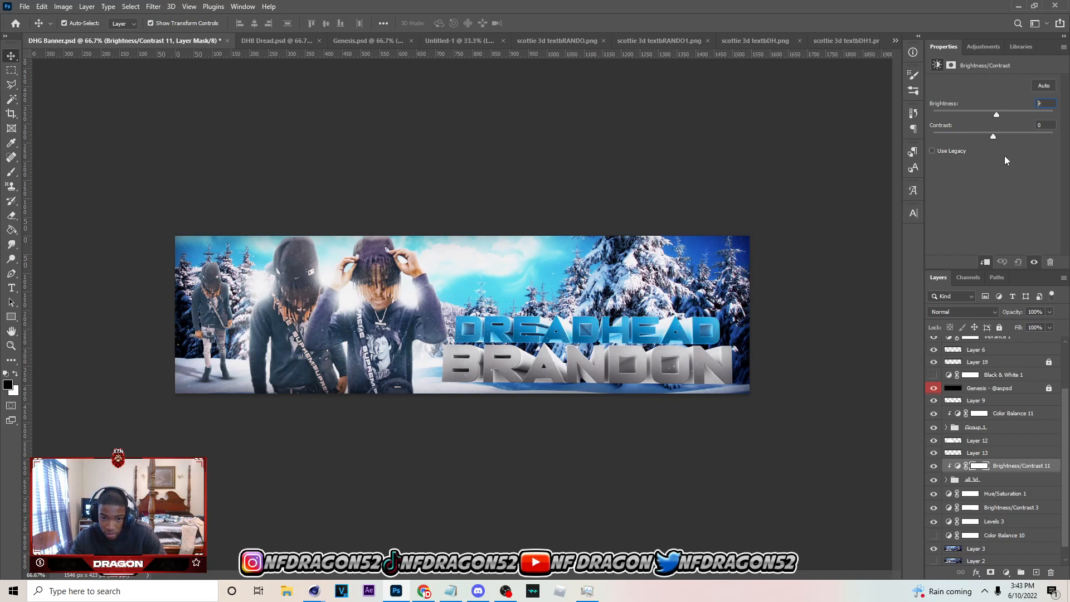
# Add a new layer clipped directly above the all 3d group and set the soft black brush to 150 px
pyautogui.click(989, 481)
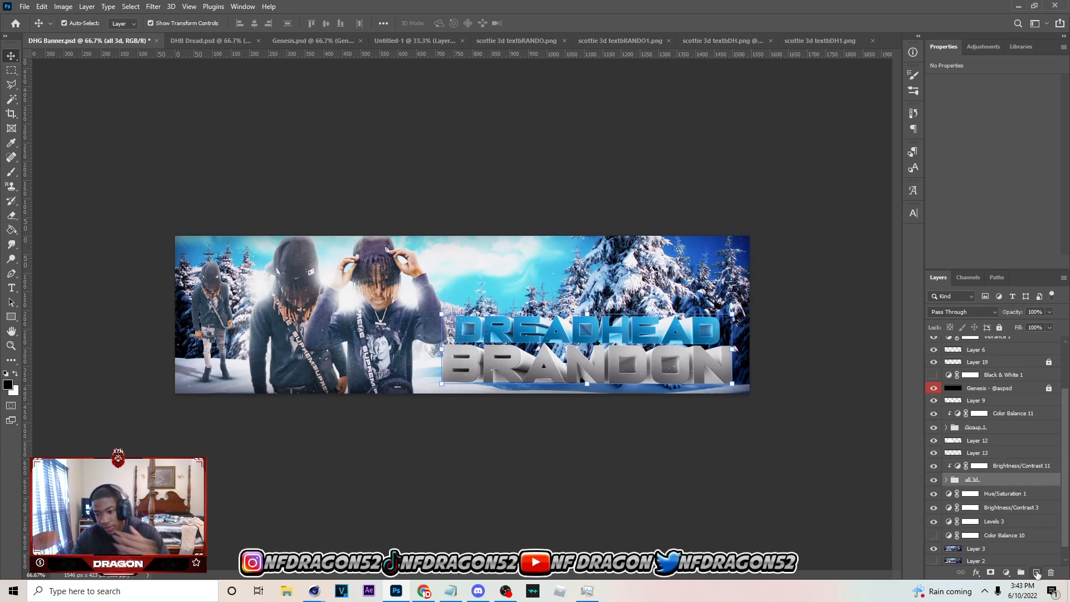
pyautogui.click(1036, 572)
pyautogui.press('b')
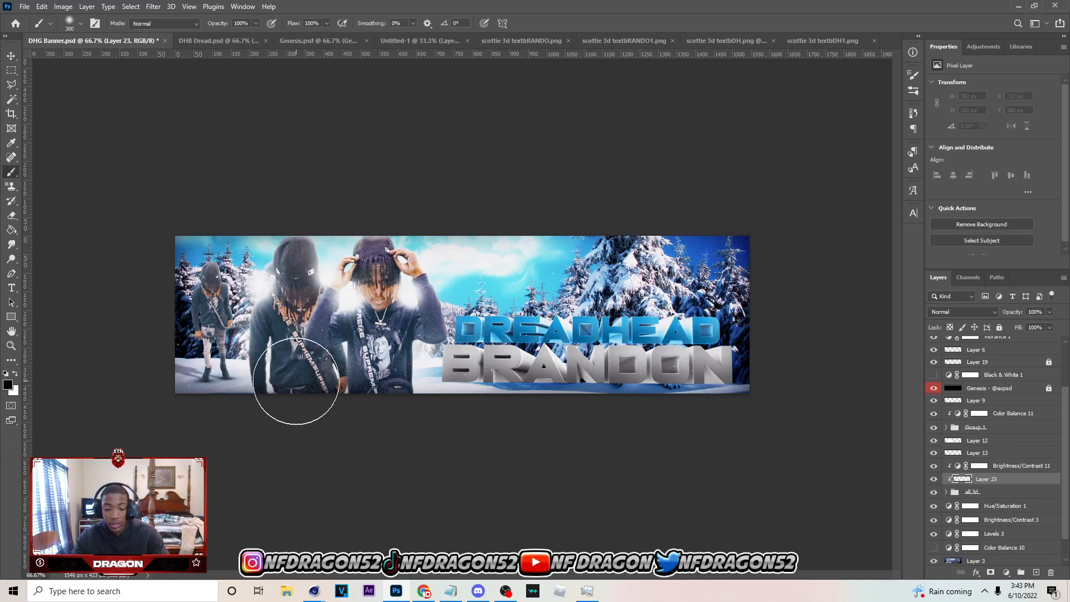
pyautogui.press('[')
pyautogui.press('[')
pyautogui.press('[')
pyautogui.press('[')
pyautogui.press('[')
pyautogui.press('[')
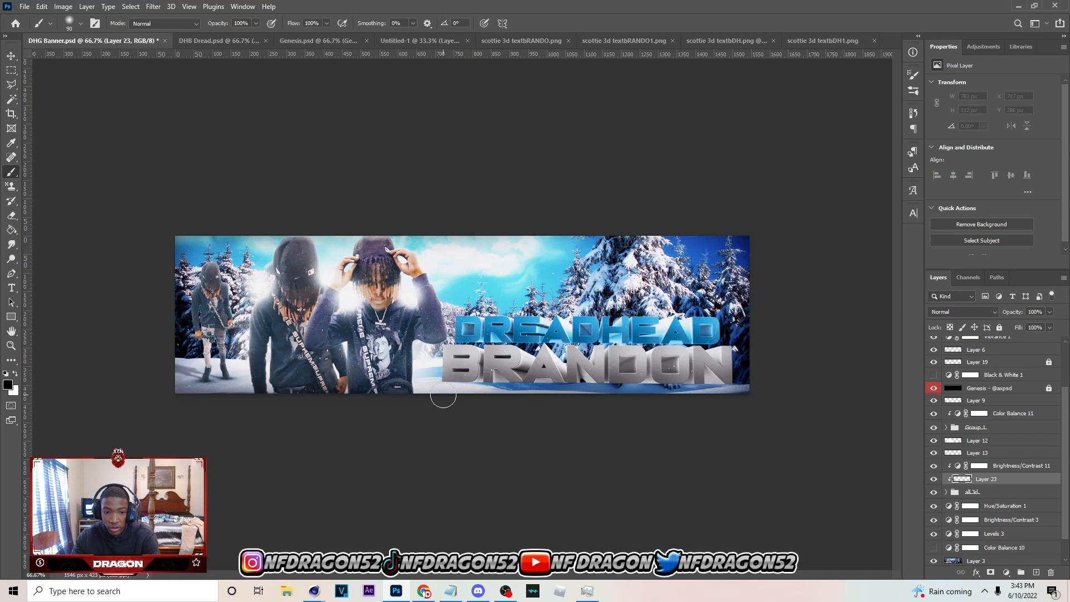
pyautogui.press(']')
pyautogui.press(']')
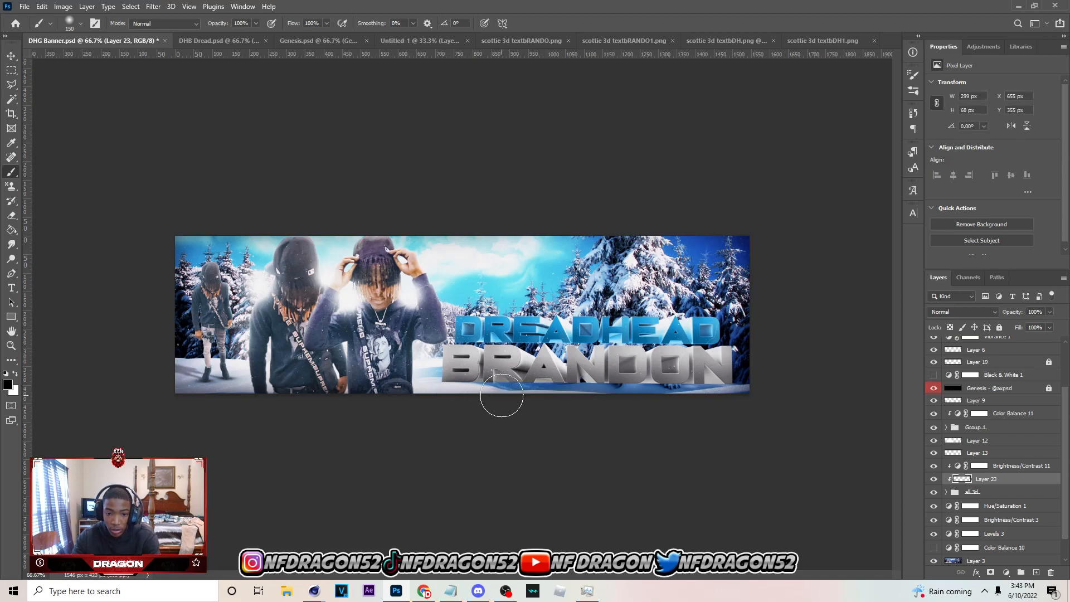
# Paint soft black shading on Layer 23 along the edges of the 3D text, mainly beneath BRANDON, undoing the last dab
pyautogui.moveTo(553, 401)
pyautogui.mouseDown()
pyautogui.moveTo(752, 409)
pyautogui.moveTo(689, 398)
pyautogui.moveTo(754, 403)
pyautogui.moveTo(750, 371)
pyautogui.moveTo(754, 362)
pyautogui.moveTo(757, 392)
pyautogui.moveTo(763, 362)
pyautogui.moveTo(740, 315)
pyautogui.moveTo(437, 362)
pyautogui.moveTo(405, 354)
pyautogui.moveTo(423, 349)
pyautogui.moveTo(421, 388)
pyautogui.moveTo(429, 325)
pyautogui.mouseUp()
pyautogui.press(']')
pyautogui.moveTo(456, 408)
pyautogui.mouseDown()
pyautogui.moveTo(418, 389)
pyautogui.moveTo(709, 400)
pyautogui.mouseUp()
pyautogui.click(650, 393)
pyautogui.hotkey('ctrl', 'z')
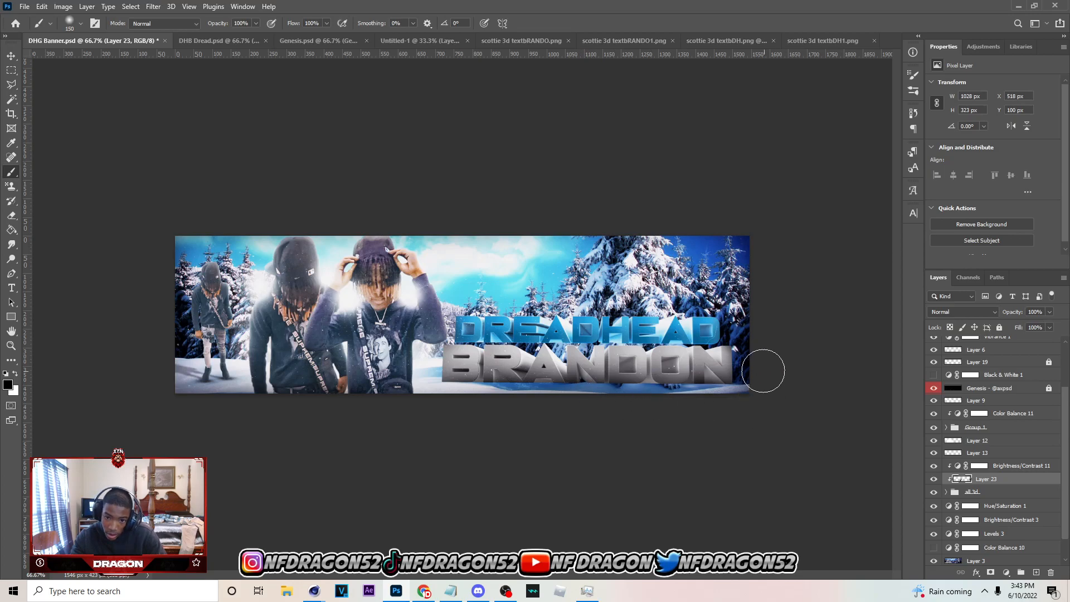
# Reduce Layer 23's opacity to about 71 % and save the banner document
pyautogui.click(1050, 312)
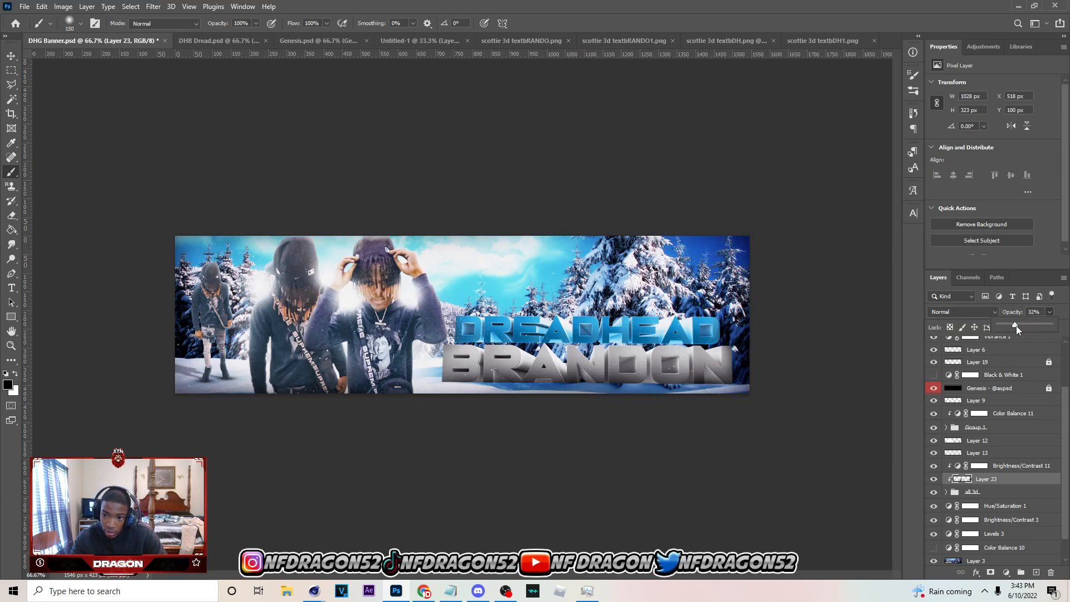
pyautogui.moveTo(1014, 325); pyautogui.dragTo(1029, 323)
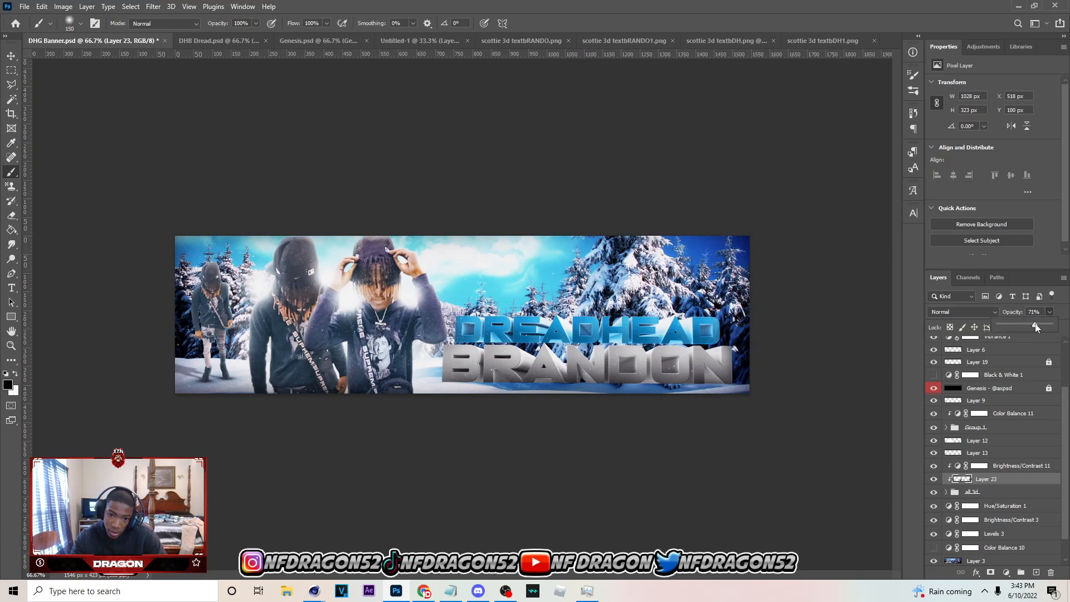
pyautogui.click(12, 55)
pyautogui.click(476, 160)
pyautogui.hotkey('ctrl', 's')
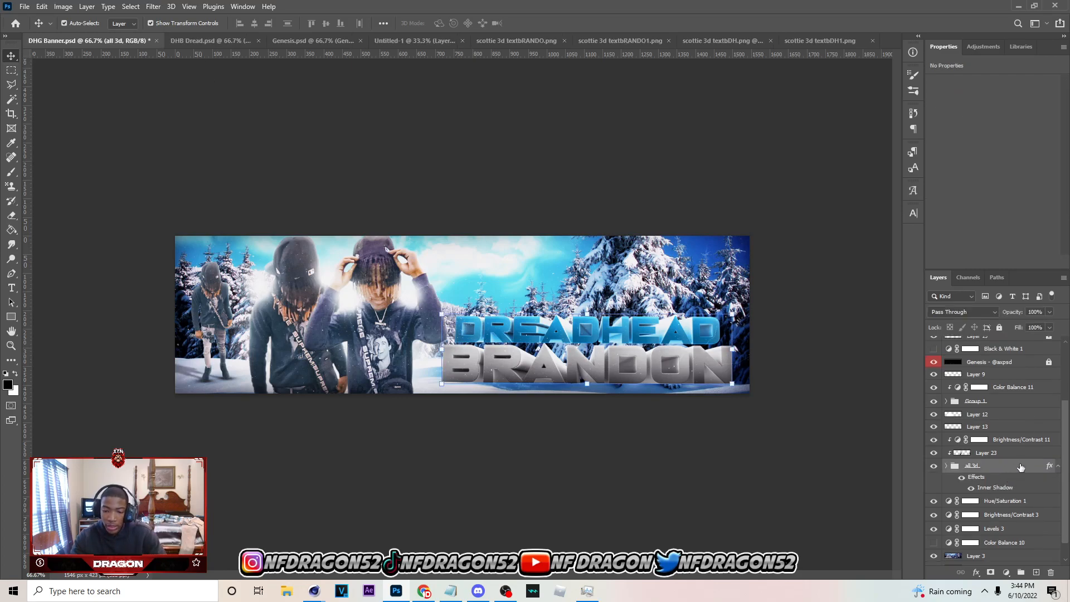
# Give the all 3d group a white Linear Dodge (Add) Inner Shadow with 27 % opacity, 90° angle, 4 px distance and 8 px size
pyautogui.click(791, 467)
pyautogui.click(971, 488)
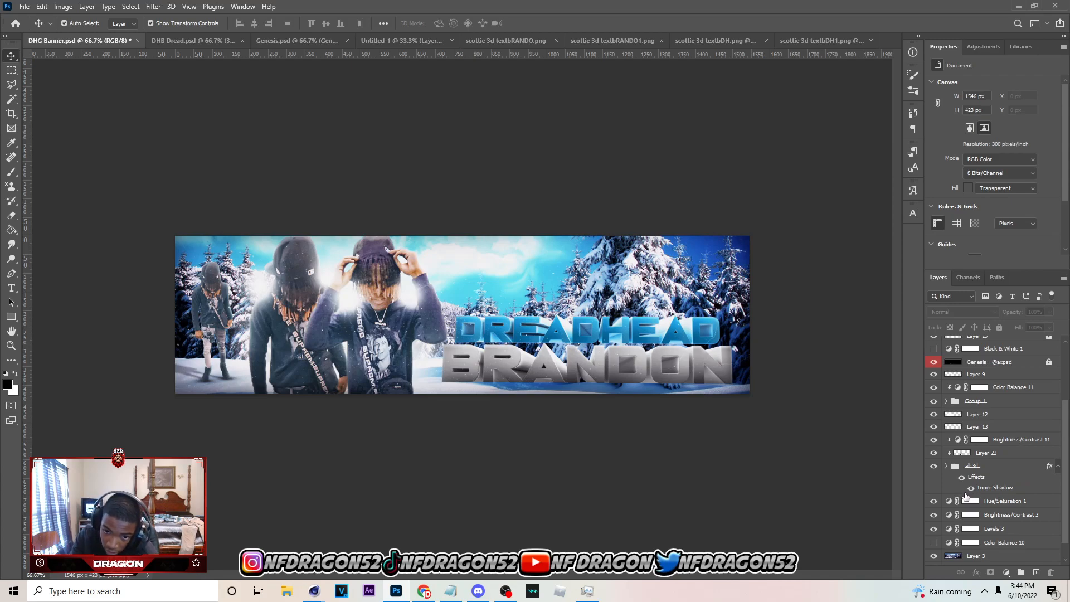
pyautogui.click(1015, 469)
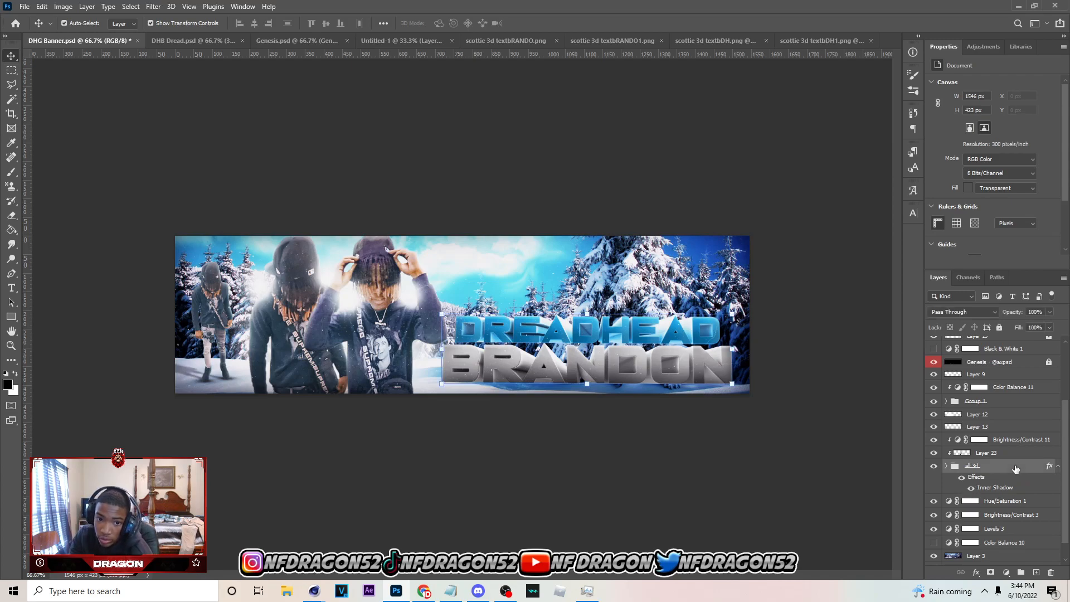
pyautogui.doubleClick(1016, 469)
pyautogui.click(664, 162)
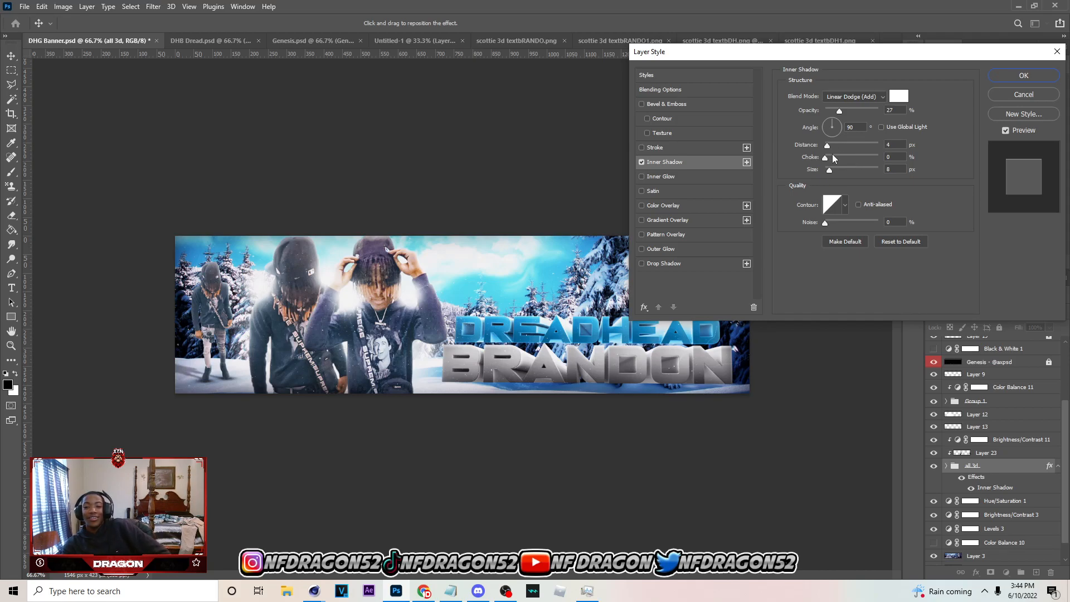
pyautogui.click(1035, 74)
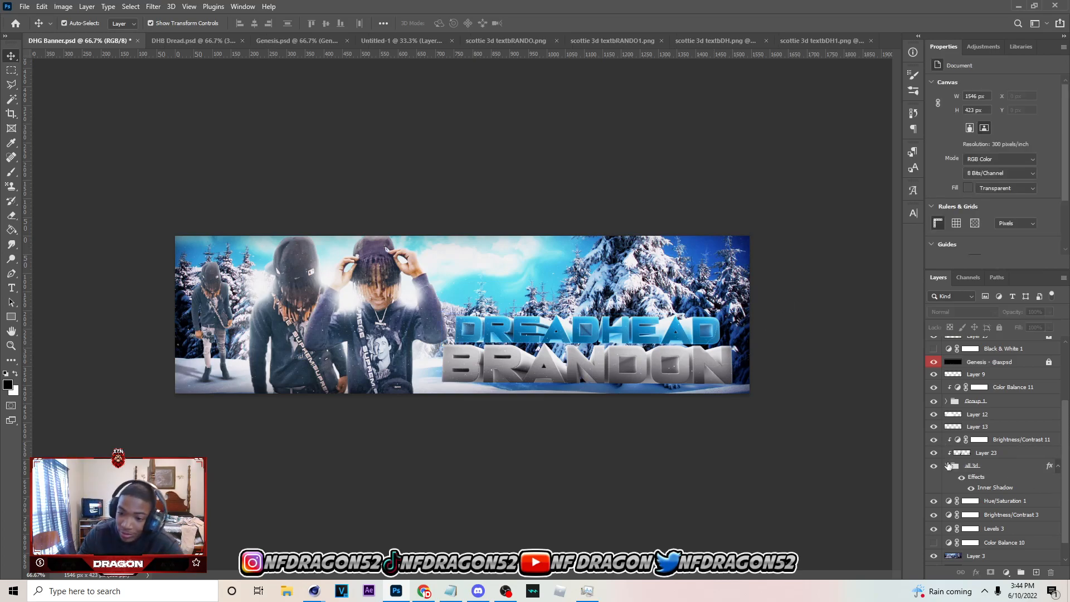
# Add a new layer above Hue/Saturation 1 and choose the flattened soft elliptical brush at 150 px
pyautogui.click(997, 499)
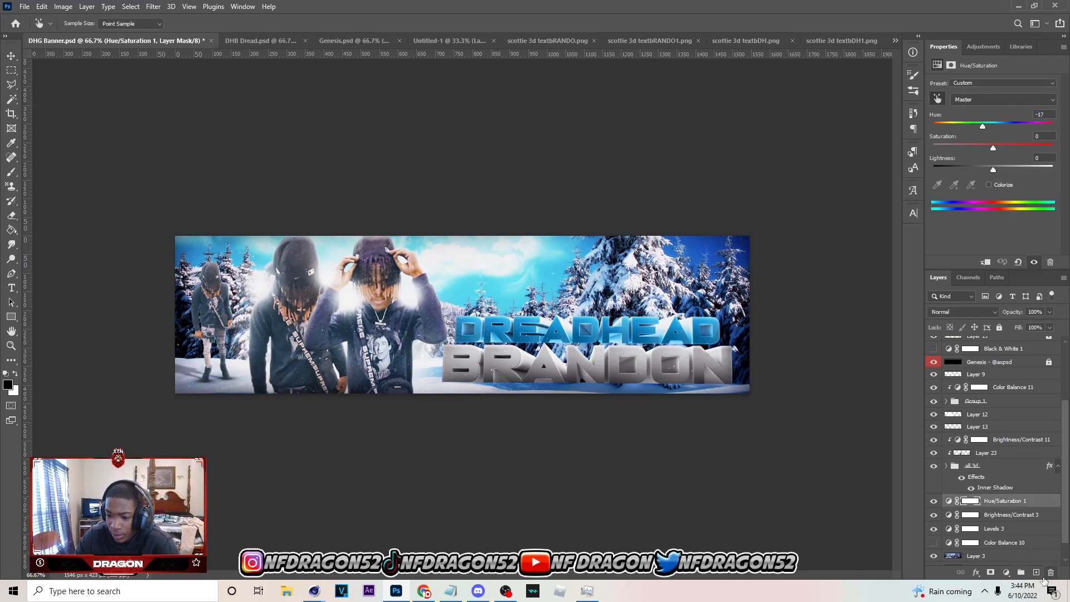
pyautogui.click(1036, 573)
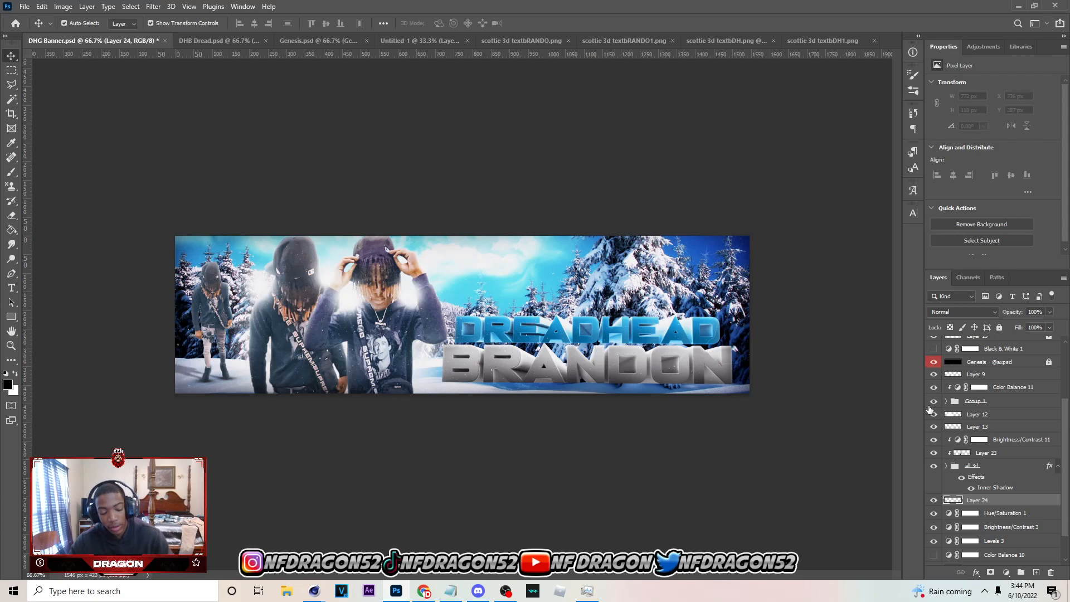
pyautogui.press('b')
pyautogui.click(82, 24)
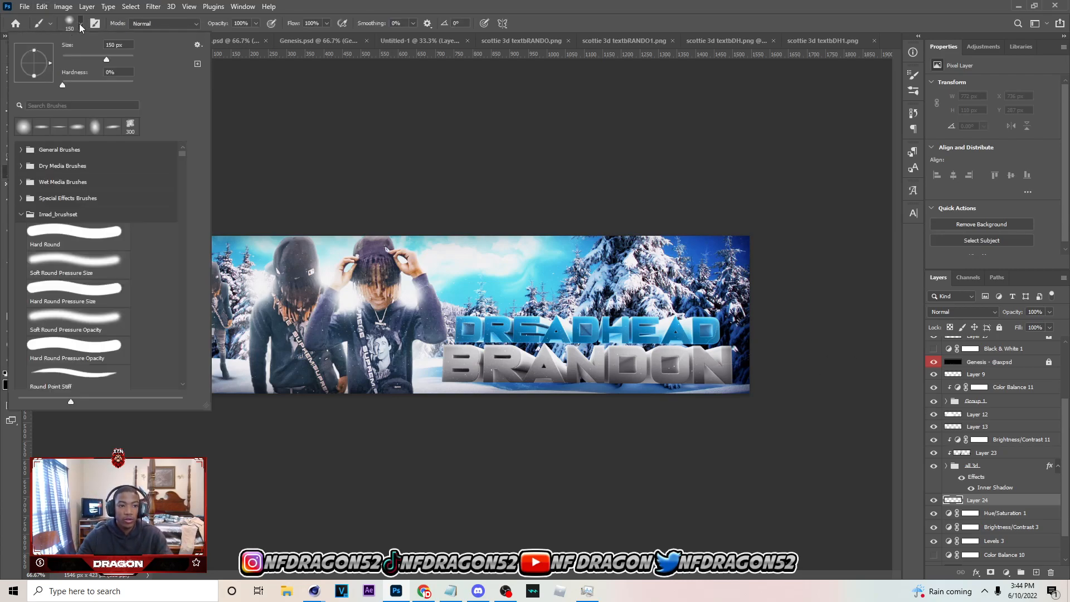
pyautogui.click(44, 130)
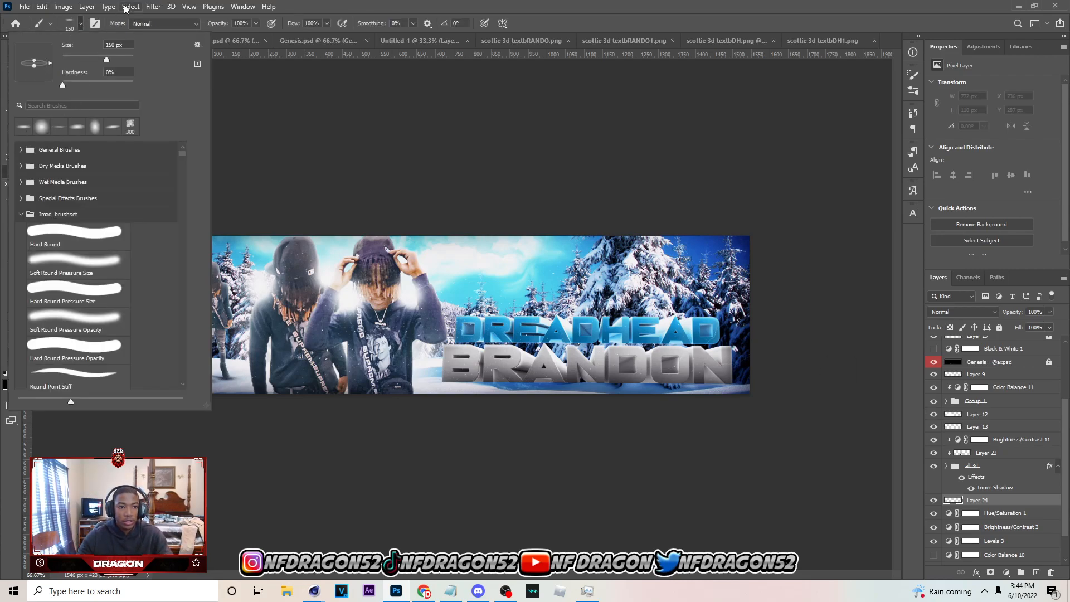
pyautogui.click(85, 24)
pyautogui.moveTo(453, 383); pyautogui.dragTo(468, 382)
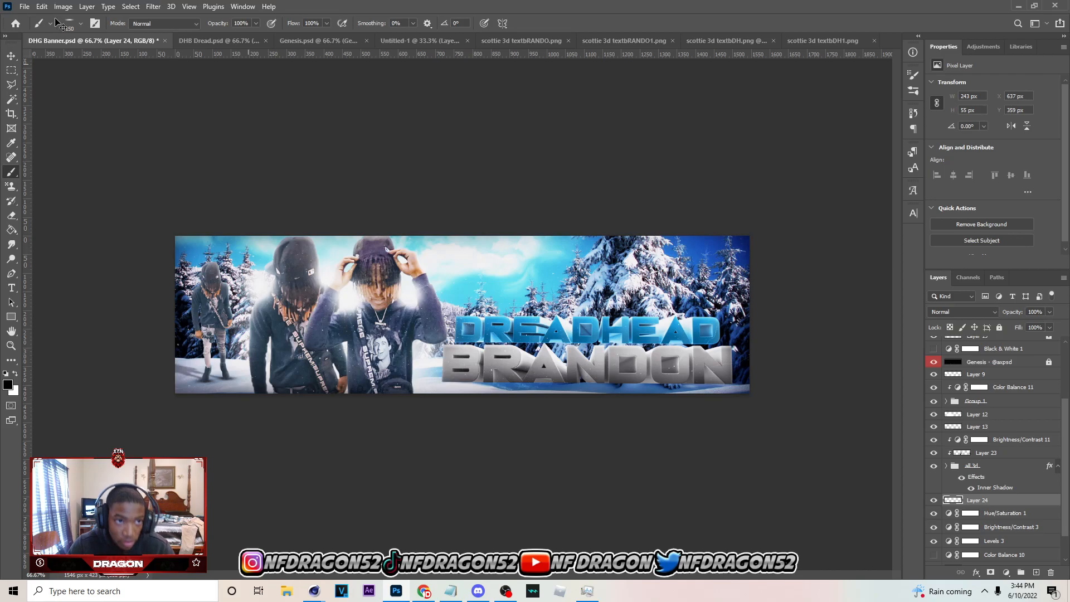
pyautogui.click(81, 24)
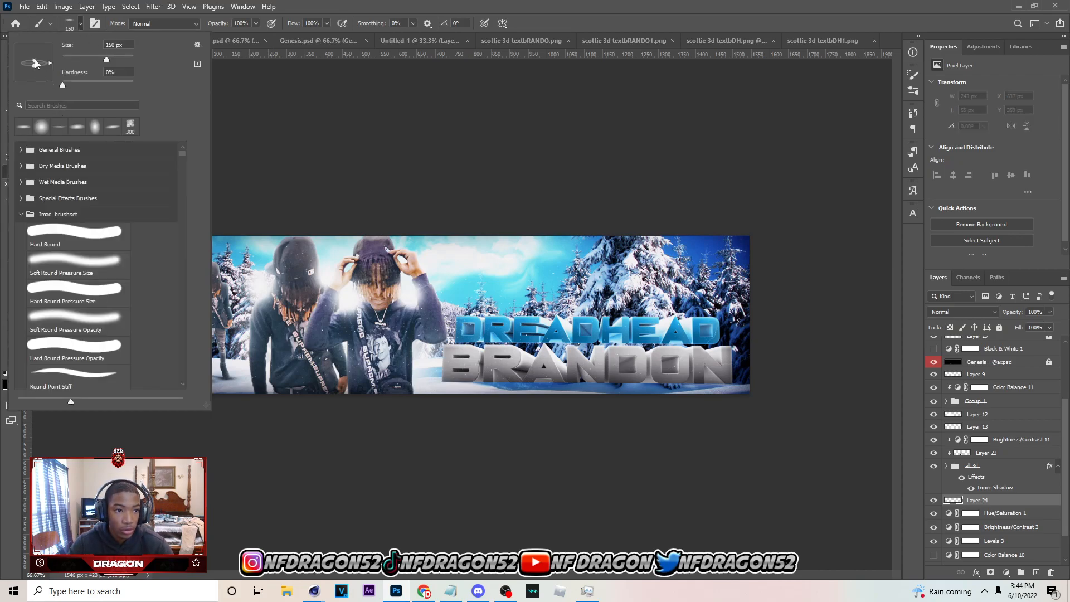
pyautogui.click(82, 28)
pyautogui.moveTo(449, 382); pyautogui.dragTo(459, 381)
pyautogui.hotkey('ctrl', 'z')
pyautogui.click(455, 380)
pyautogui.hotkey('ctrl', 'z')
pyautogui.click(455, 379)
pyautogui.hotkey('ctrl', 'z')
pyautogui.click(454, 380)
pyautogui.hotkey('ctrl', 'z')
# Paint a thin black ground shadow about 917 px wide on Layer 24 along the base of the BRANDON text
pyautogui.click(454, 381)
pyautogui.click(483, 381)
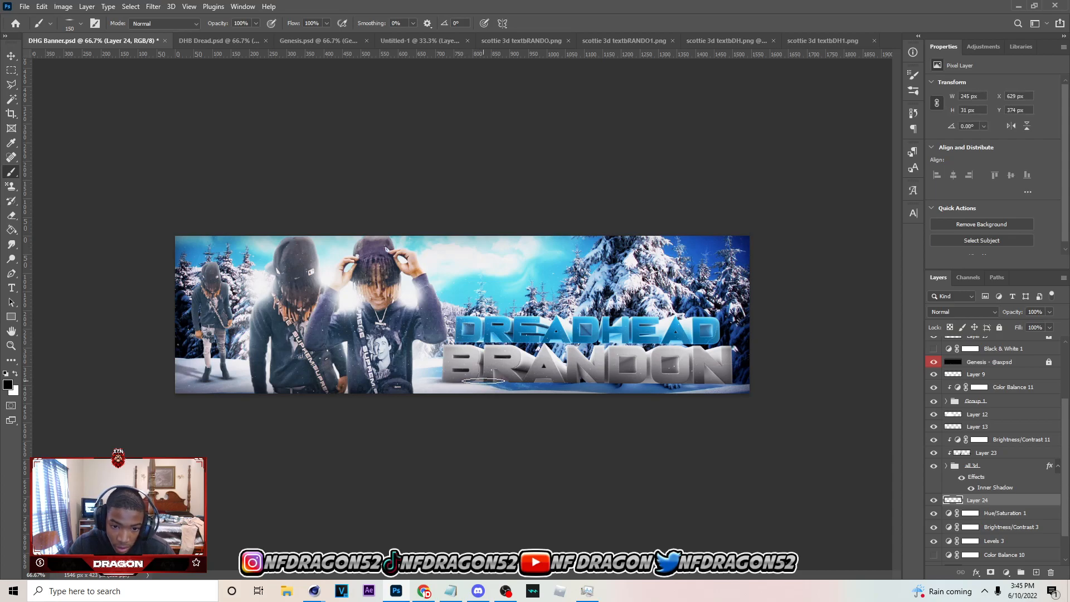
pyautogui.click(573, 382)
pyautogui.click(618, 384)
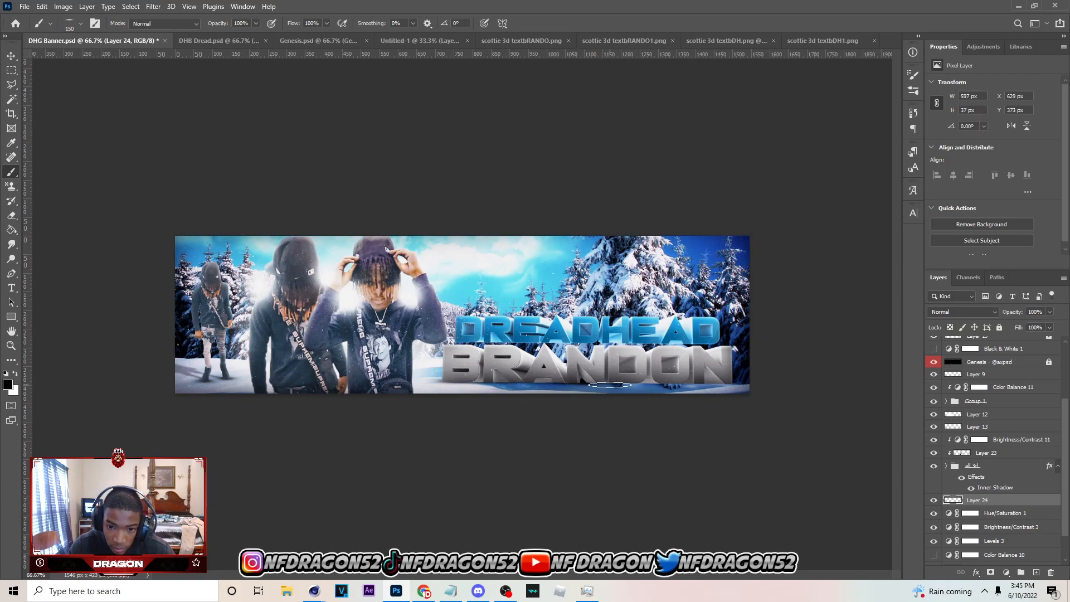
pyautogui.click(674, 385)
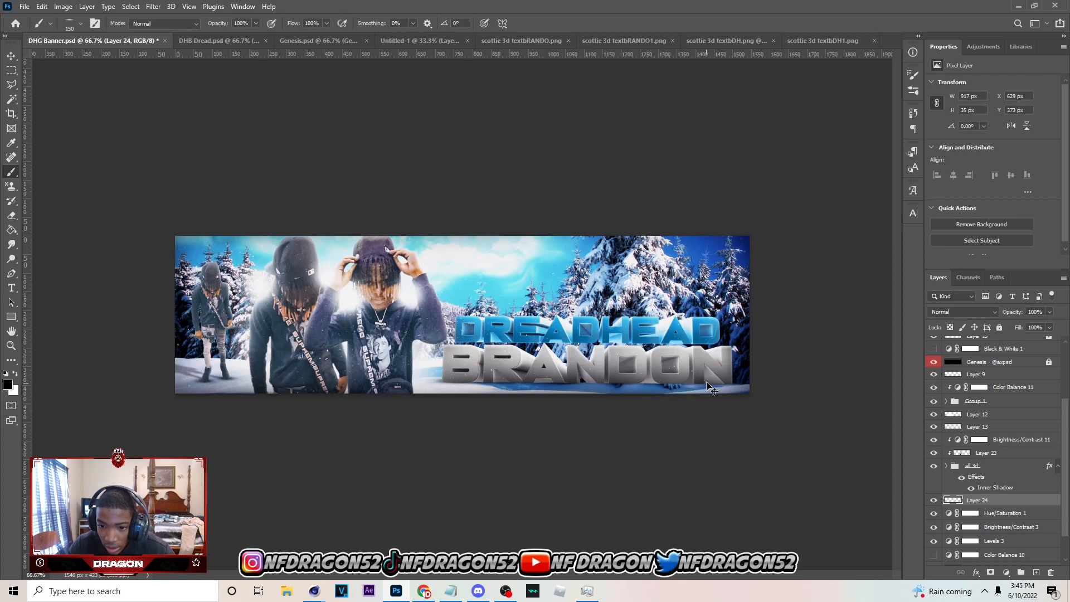
pyautogui.hotkey('ctrl', 'z')
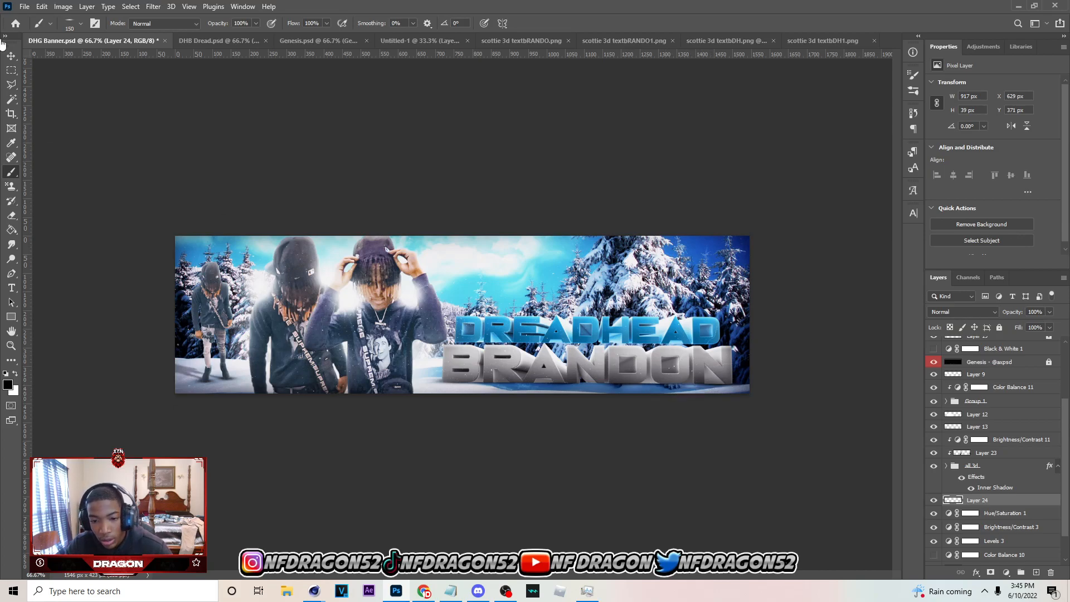
# Move the all 3d group together with Layer 23, Layer 24 and Brightness/Contrast 11 about 12 px down on the banner
pyautogui.click(11, 56)
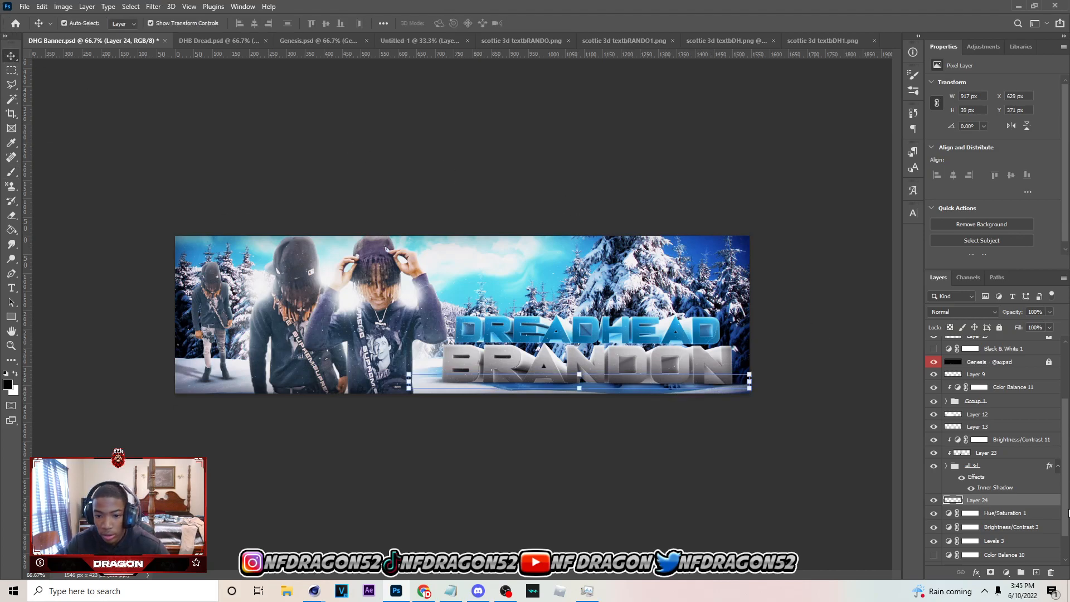
pyautogui.keyDown('shift'); pyautogui.click(994, 452); pyautogui.keyUp('shift')
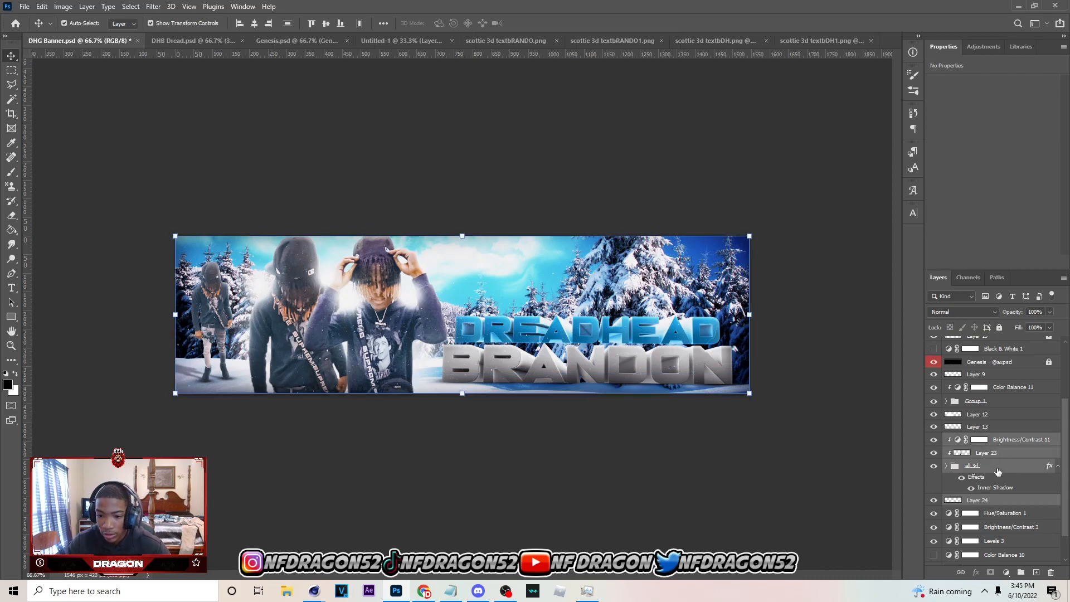
pyautogui.hotkey('ctrl', 't')
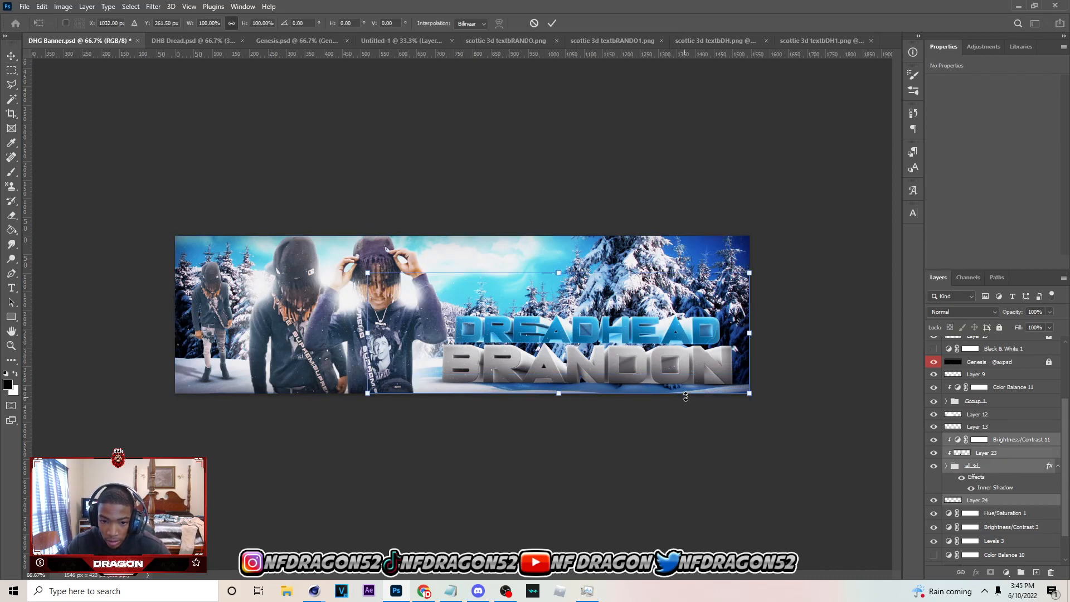
pyautogui.moveTo(678, 364); pyautogui.dragTo(678, 373)
pyautogui.press('Down')
pyautogui.press('Down')
pyautogui.press('Down')
pyautogui.press('Down')
pyautogui.press('Down')
pyautogui.press('Down')
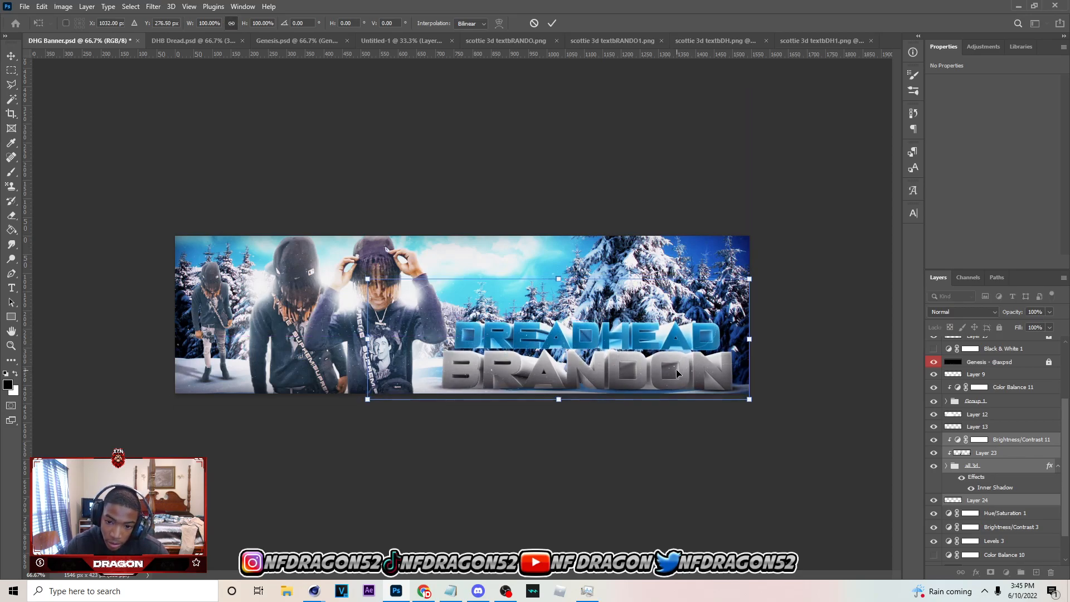
pyautogui.press('Up')
pyautogui.press('Up')
pyautogui.press('Up')
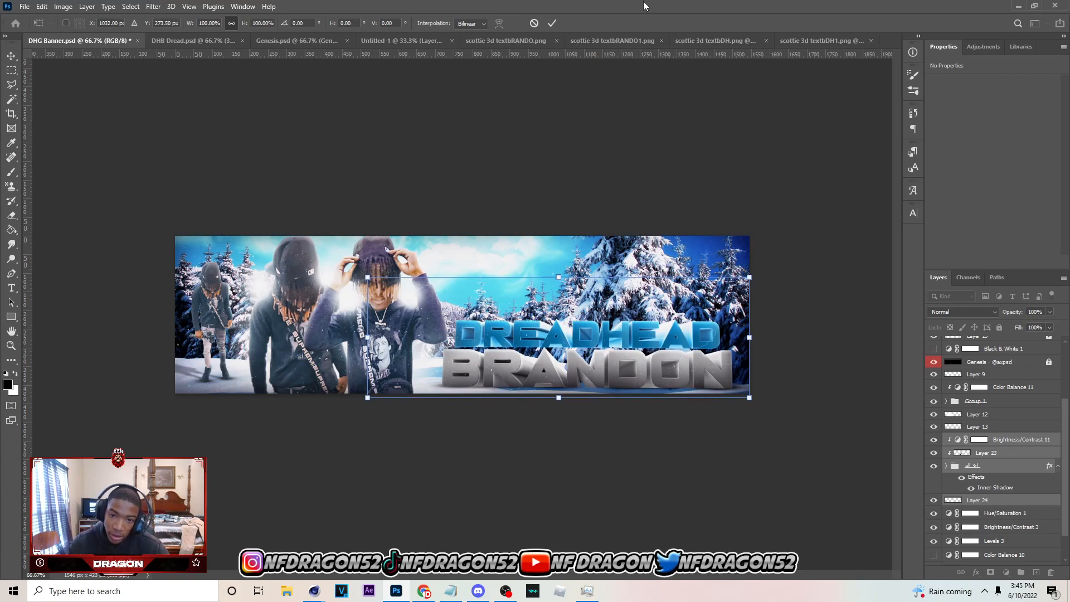
pyautogui.click(551, 23)
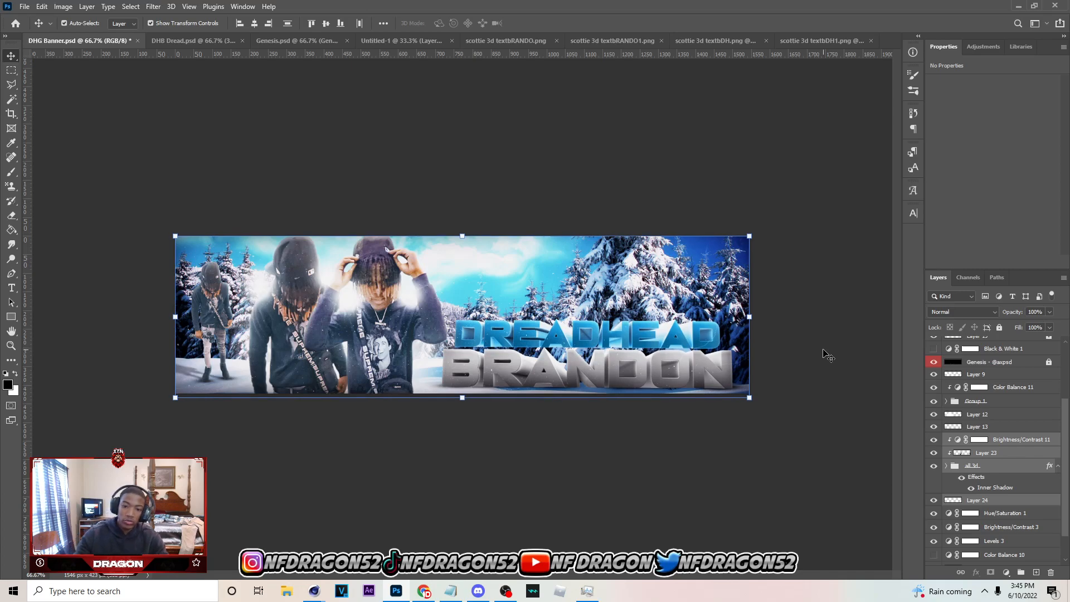
pyautogui.click(828, 355)
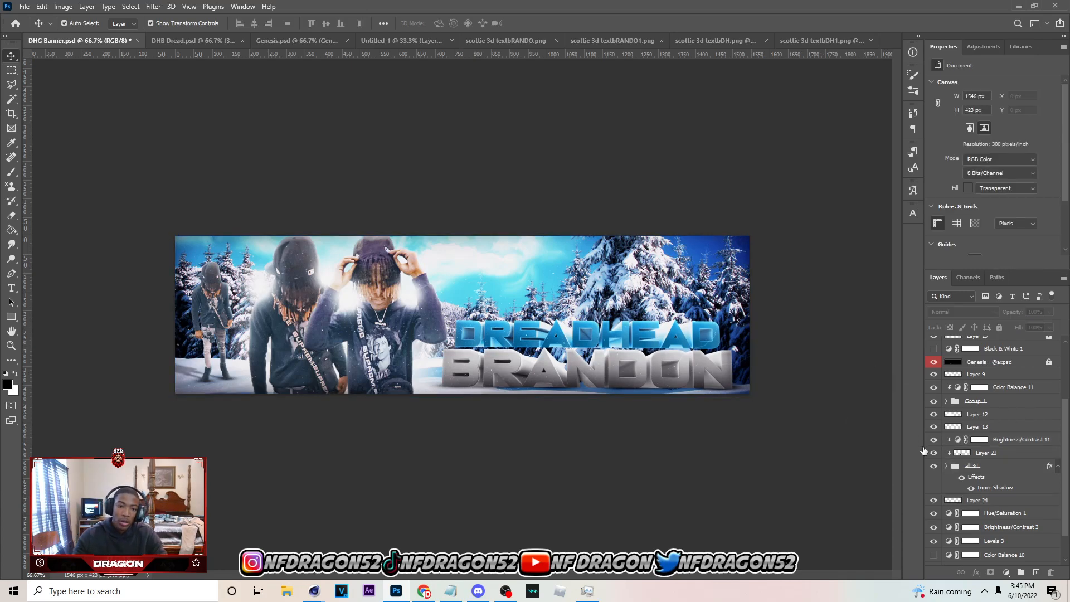
# Open the youtube, tiktok and instagram logo images from the 2K Logos folder of the Recycled GFX Pack
pyautogui.scroll(1, 923, 450)
pyautogui.click(25, 6)
pyautogui.click(34, 27)
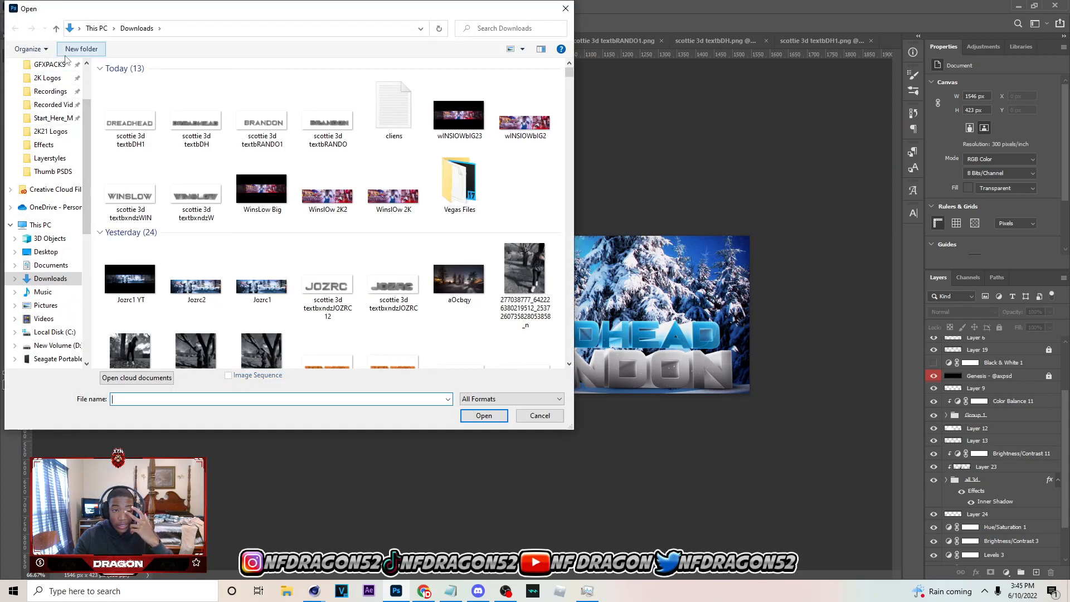
pyautogui.click(50, 64)
pyautogui.doubleClick(191, 202)
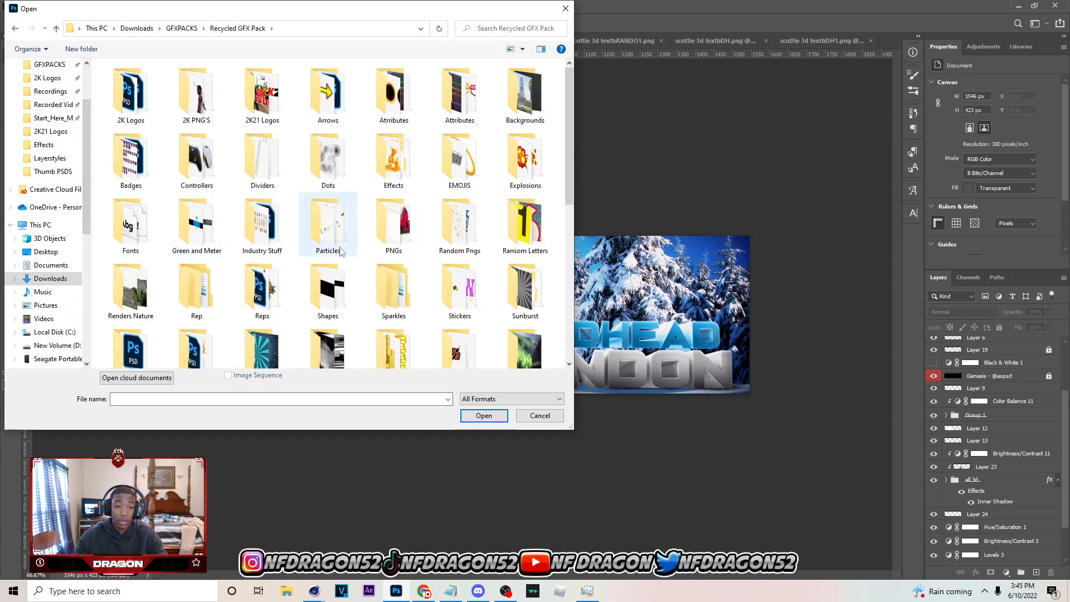
pyautogui.doubleClick(106, 100)
pyautogui.scroll(-5, 472, 345)
pyautogui.click(472, 344)
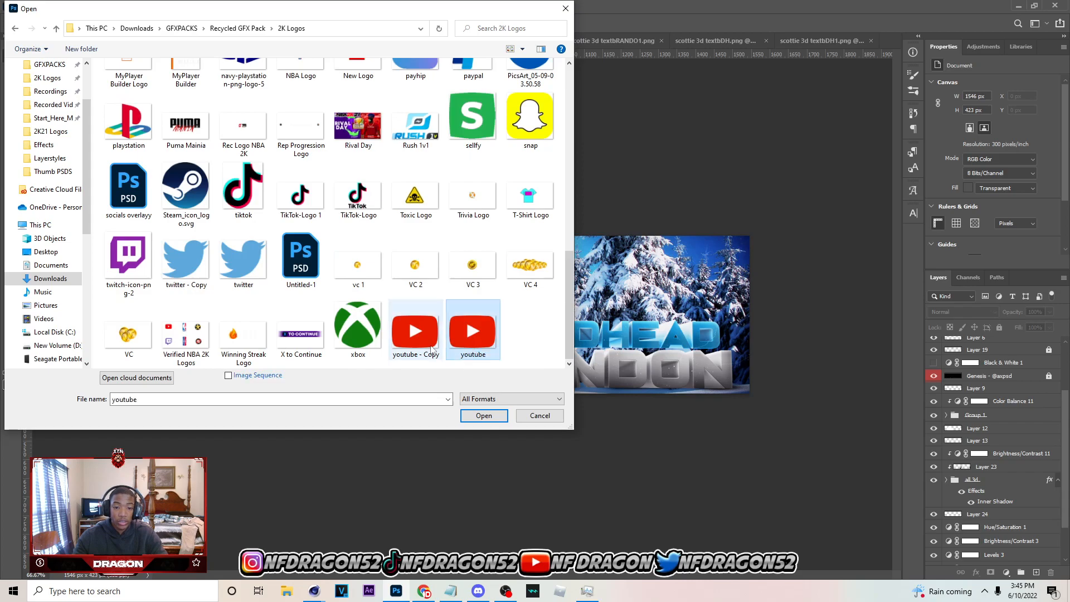
pyautogui.keyDown('ctrl'); pyautogui.click(243, 192); pyautogui.keyUp('ctrl')
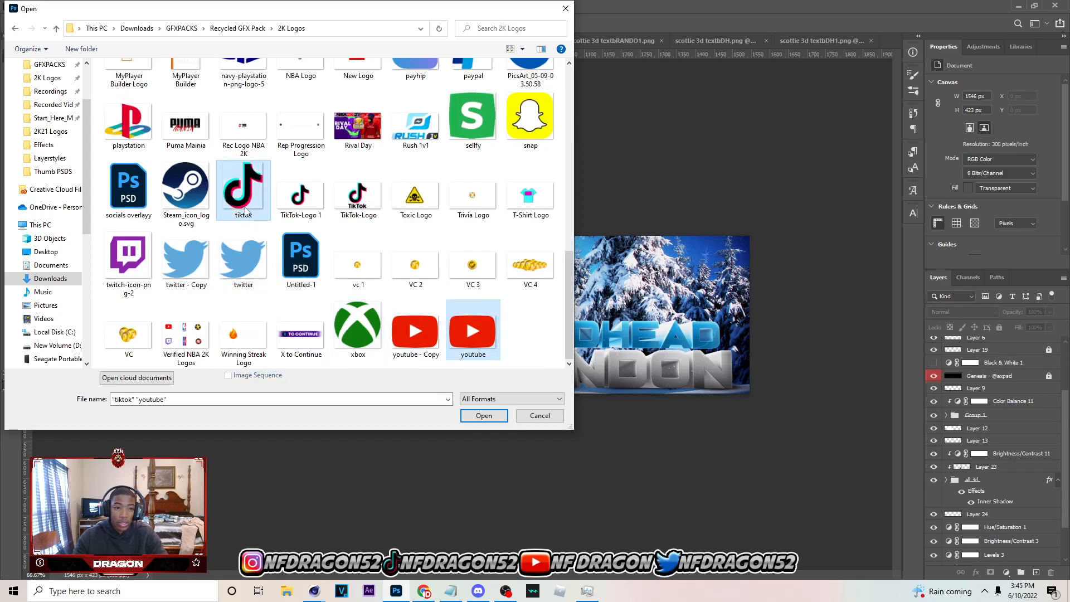
pyautogui.scroll(3, 243, 209)
pyautogui.keyDown('ctrl'); pyautogui.click(133, 181); pyautogui.keyUp('ctrl')
pyautogui.click(484, 416)
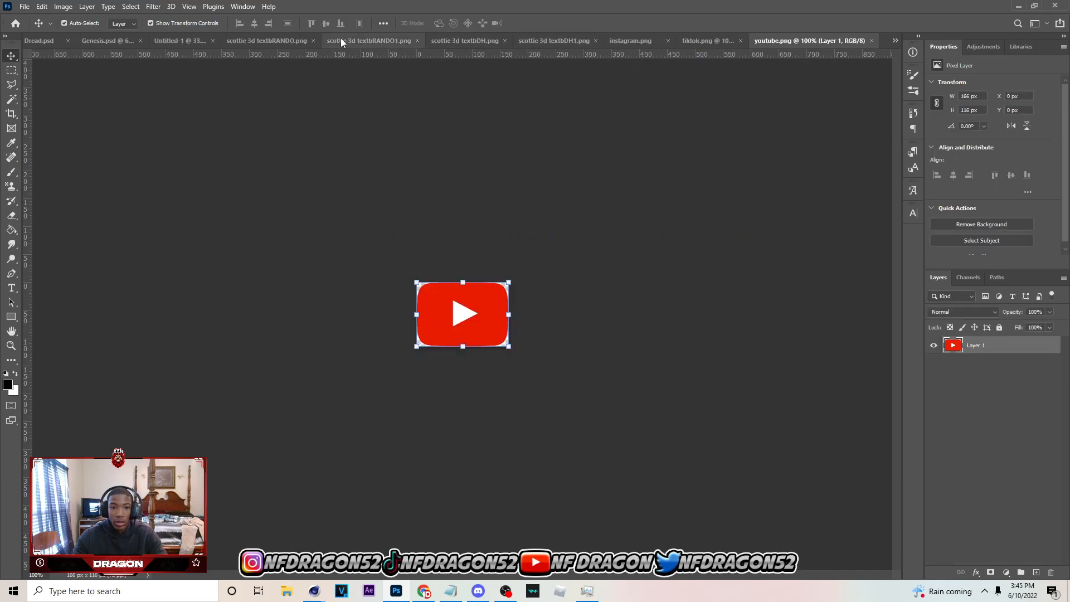
# Close the scottie 3d text PNG documents and the Untitled-1 document without saving
pyautogui.click(402, 41)
pyautogui.click(468, 41)
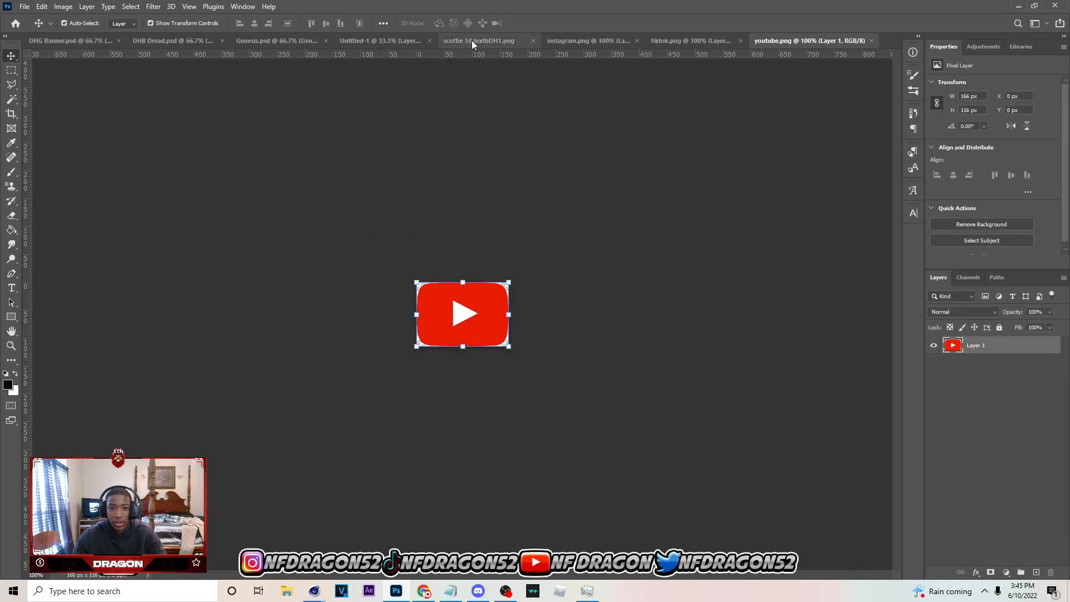
pyautogui.click(533, 41)
pyautogui.click(499, 40)
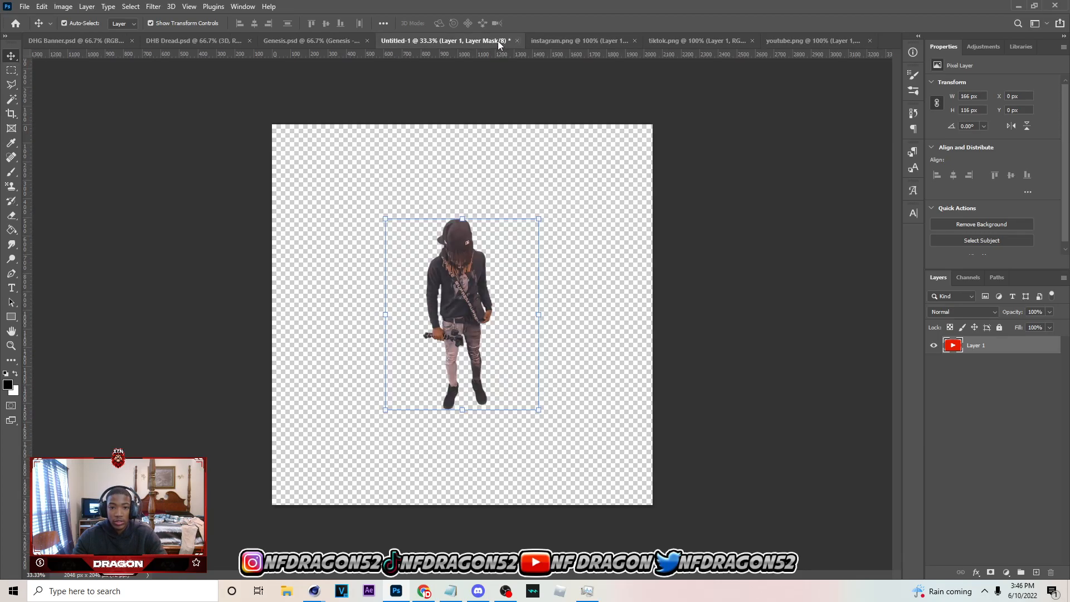
pyautogui.click(538, 220)
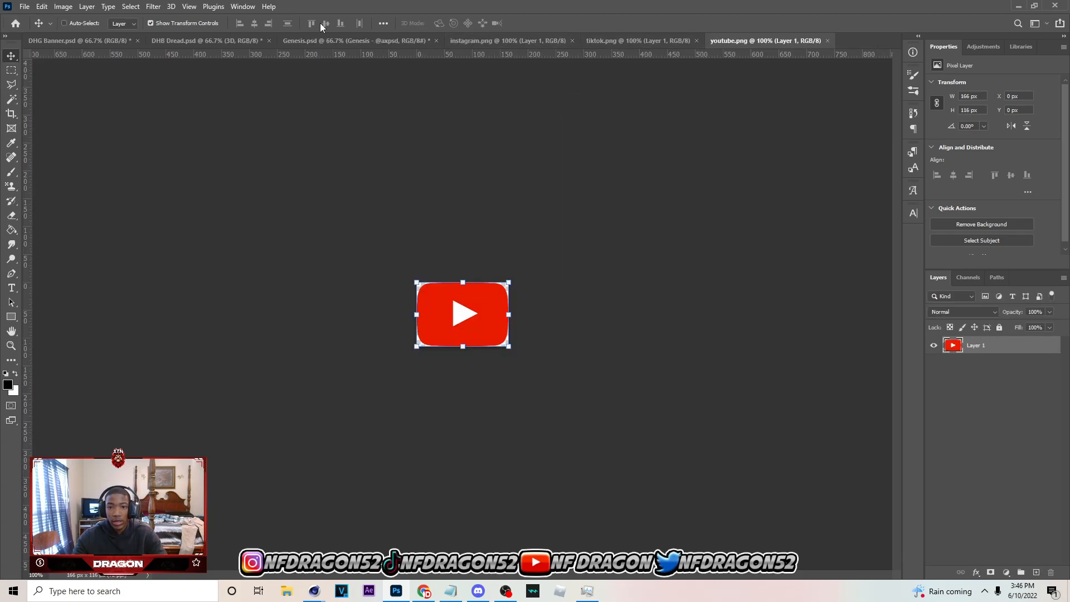
# Copy the YouTube, TikTok and Instagram logos from their documents into DHG Banner.psd as separate layers
pyautogui.click(70, 41)
pyautogui.hotkey('ctrl', 'v')
pyautogui.click(643, 36)
pyautogui.hotkey('ctrl', 'a')
pyautogui.hotkey('ctrl', 'c')
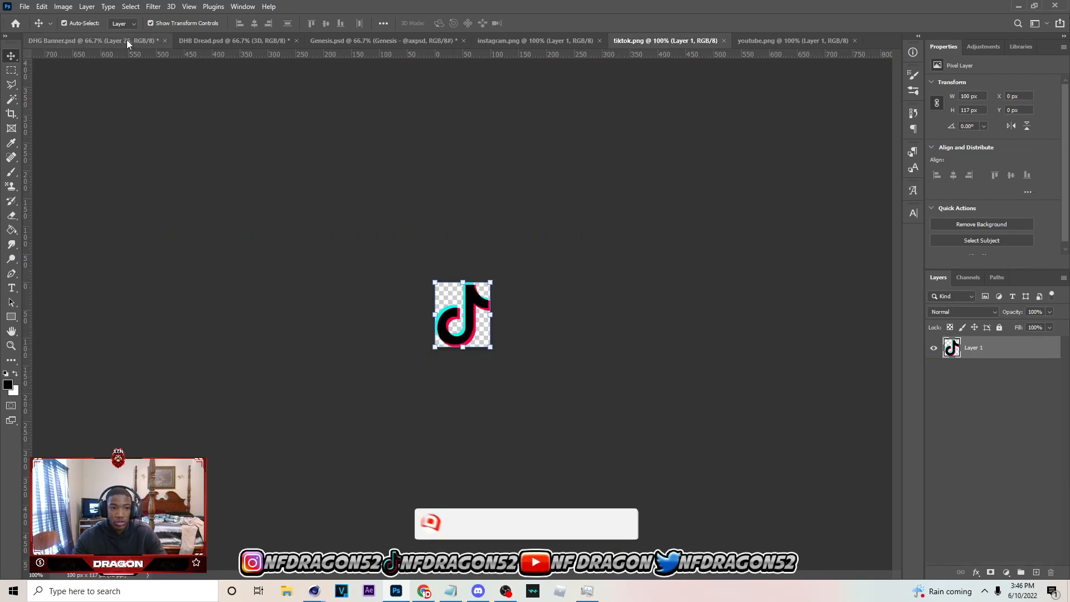
pyautogui.click(127, 39)
pyautogui.hotkey('ctrl', 'v')
pyautogui.click(529, 38)
pyautogui.hotkey('ctrl', 'a')
pyautogui.hotkey('ctrl', 'c')
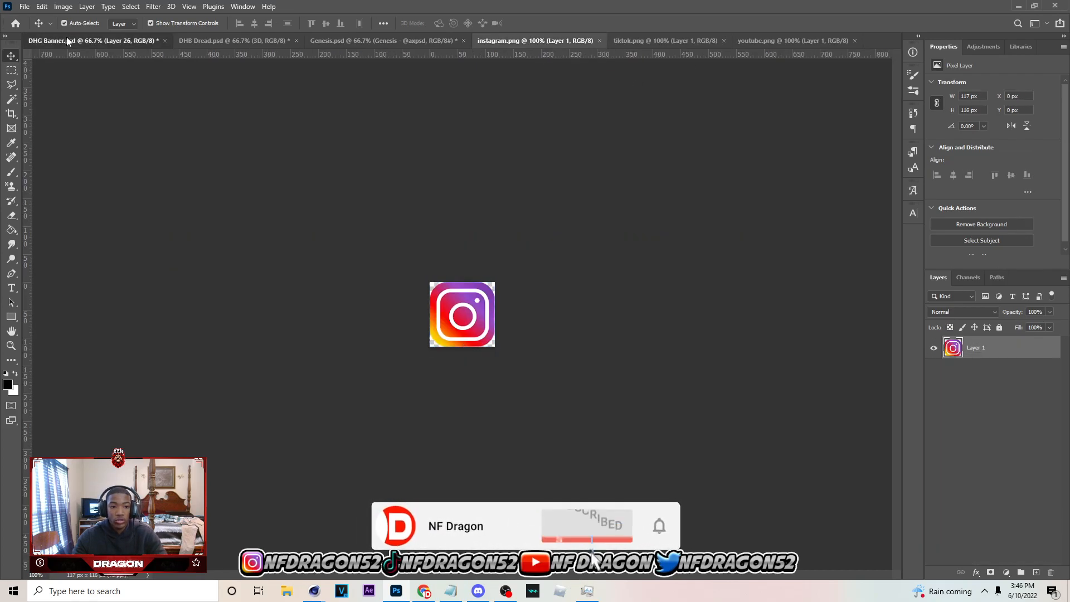
pyautogui.click(92, 41)
pyautogui.hotkey('ctrl', 'v')
pyautogui.keyDown('shift'); pyautogui.click(997, 367); pyautogui.keyUp('shift')
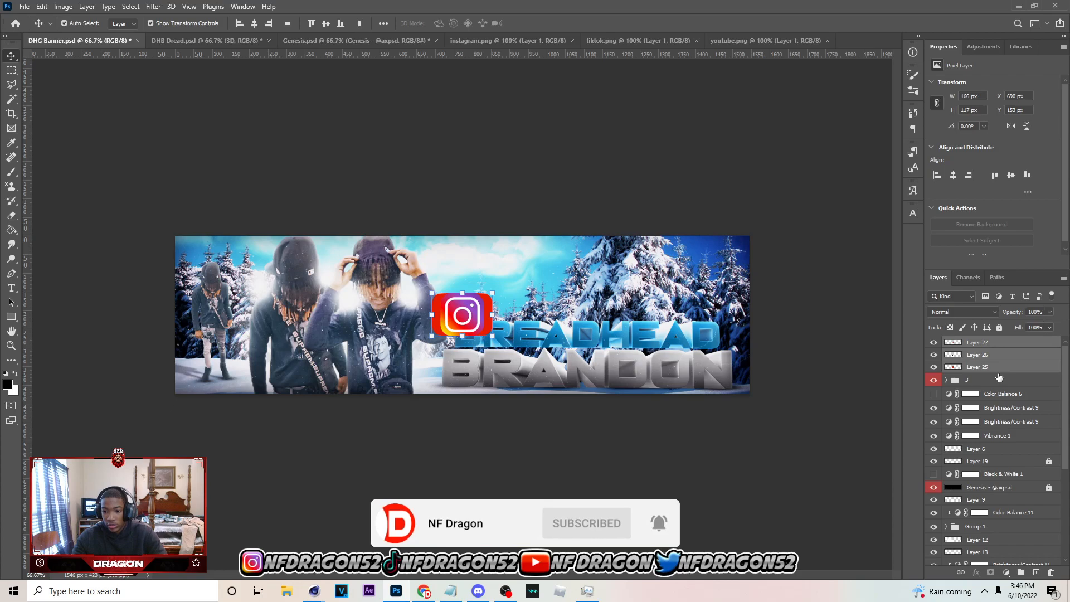
pyautogui.moveTo(998, 367); pyautogui.dragTo(981, 450)
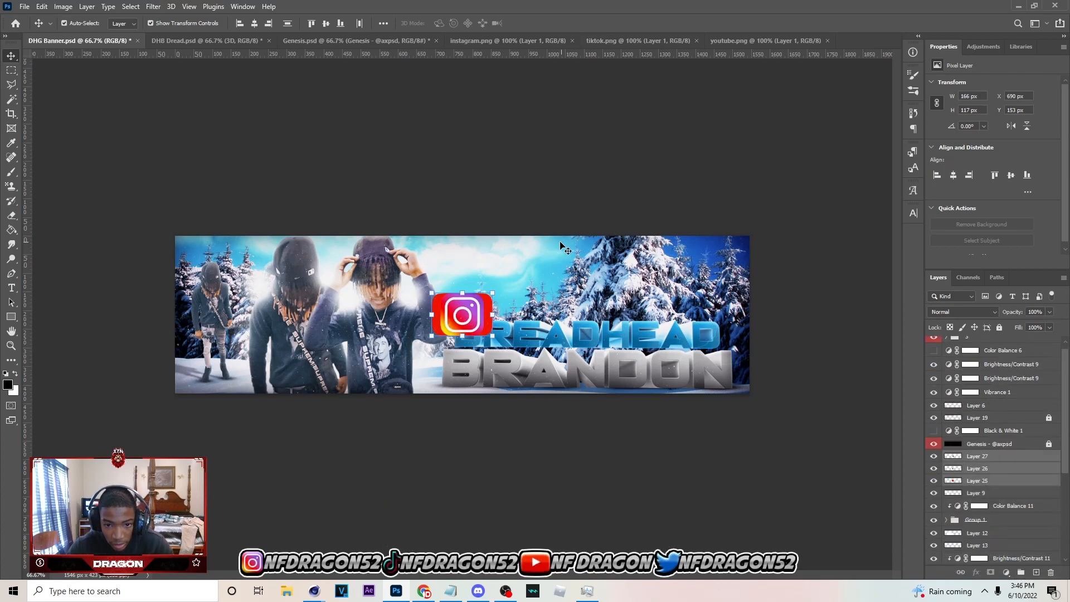
pyautogui.hotkey('ctrl', 't')
pyautogui.moveTo(492, 314); pyautogui.dragTo(457, 308)
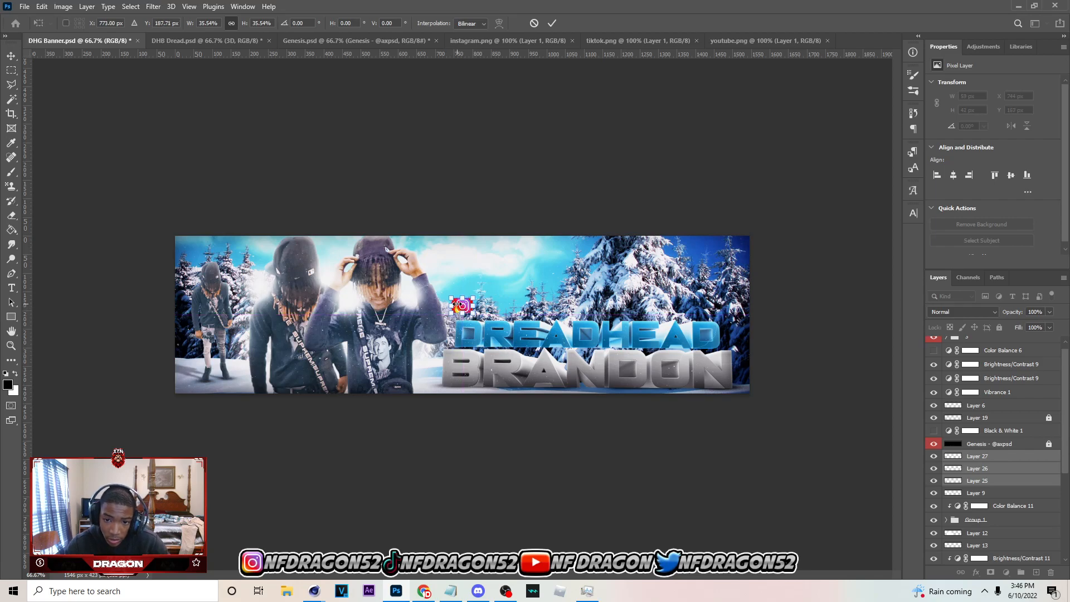
pyautogui.click(579, 134)
# Spread the logos in a row above DREADHEAD, with Instagram above the middle of the text and TikTok near its right end
pyautogui.click(465, 303)
pyautogui.hotkey('ctrl', 't')
pyautogui.click(533, 24)
pyautogui.moveTo(463, 305); pyautogui.dragTo(559, 306)
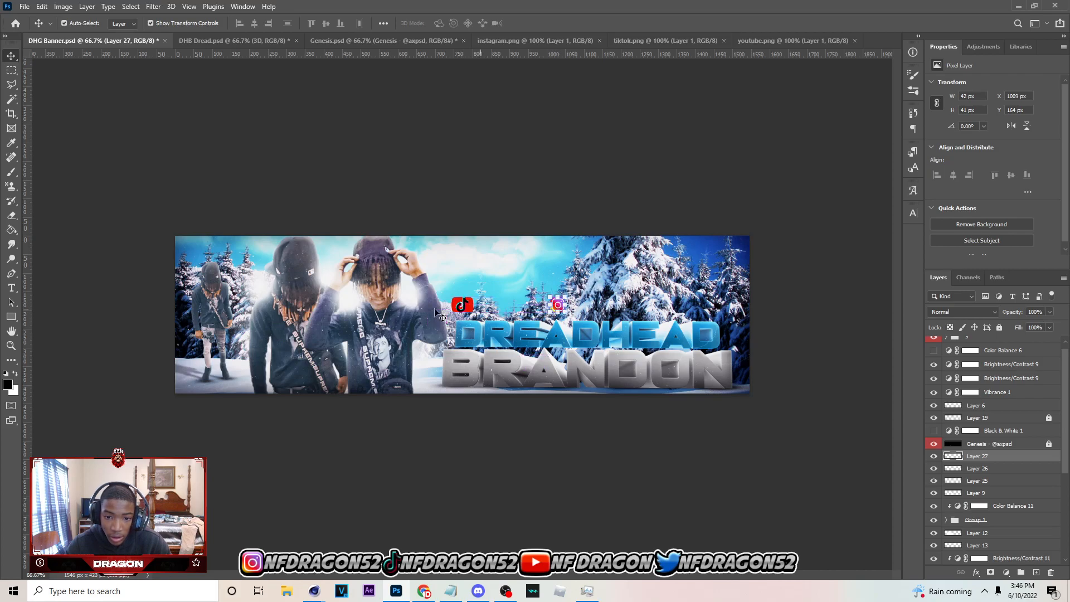
pyautogui.click(463, 305)
pyautogui.hotkey('ctrl', '+')
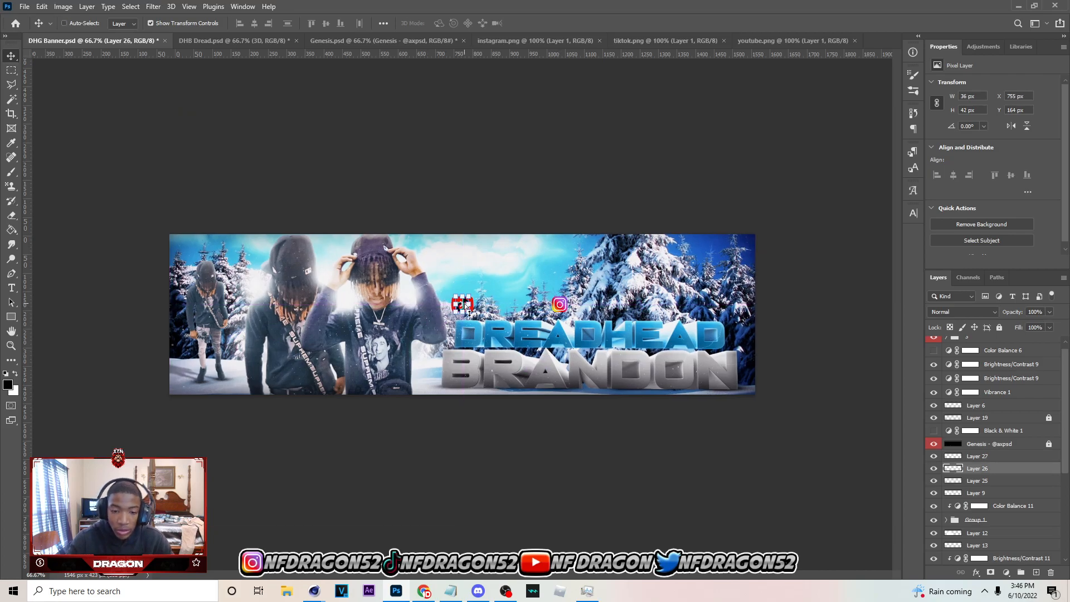
pyautogui.moveTo(463, 306); pyautogui.dragTo(750, 305)
pyautogui.click(483, 182)
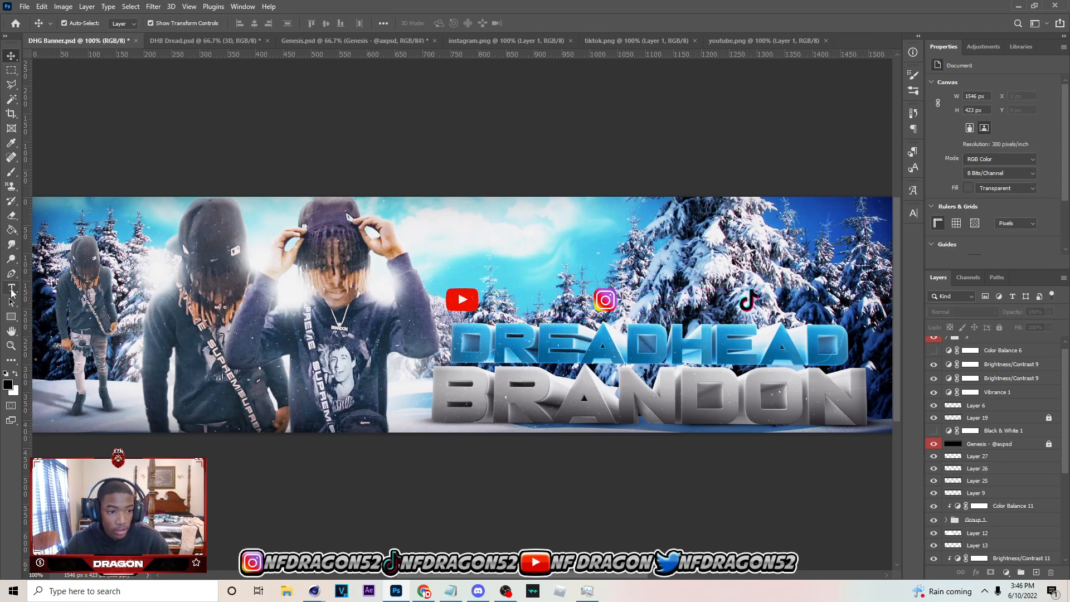
# Add a black "/" text beside the YouTube logo in the Bebas Neue Regular font
pyautogui.click(494, 306)
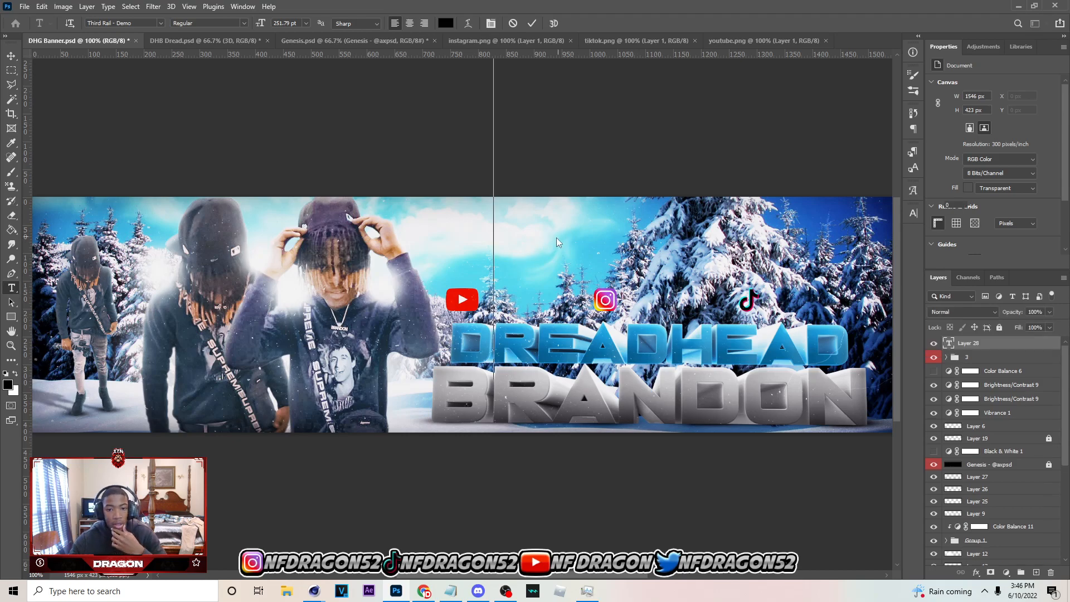
pyautogui.write('@')
pyautogui.hotkey('ctrl', 'a')
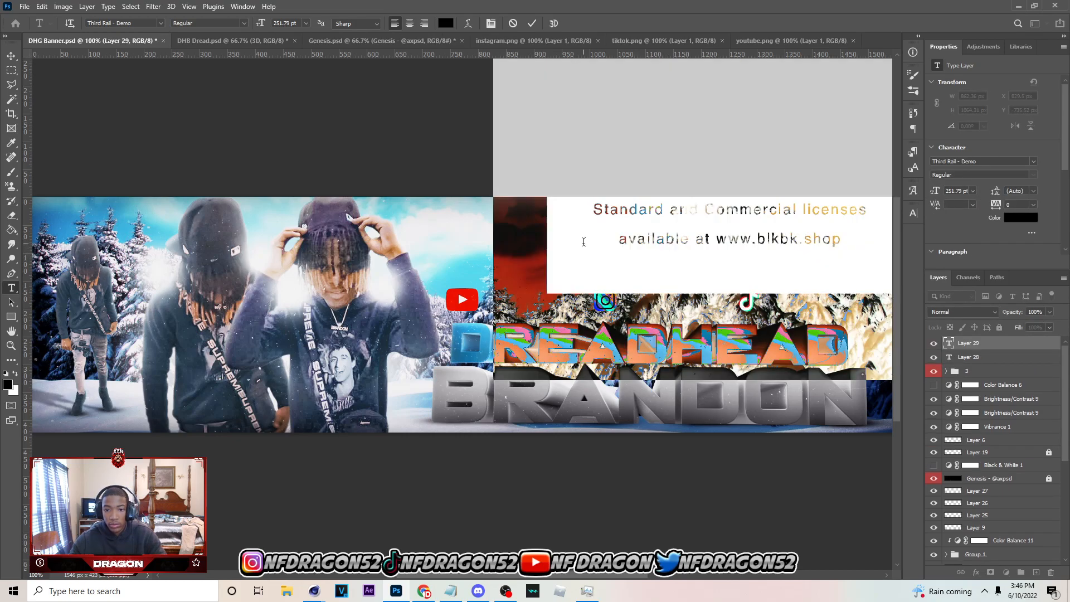
pyautogui.write('@')
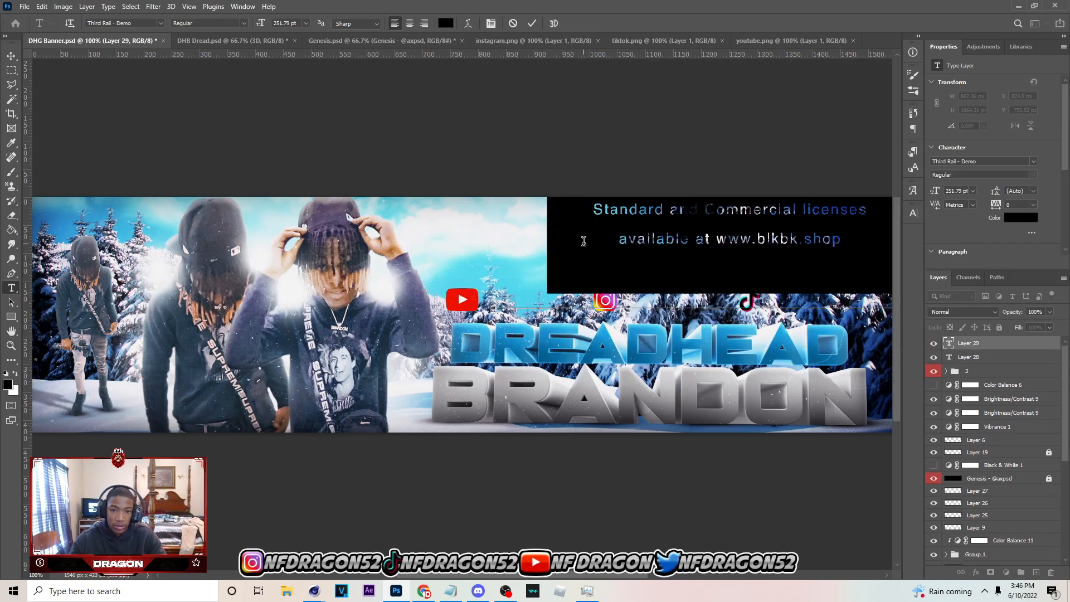
pyautogui.hotkey('ctrl', 'a')
pyautogui.click(148, 24)
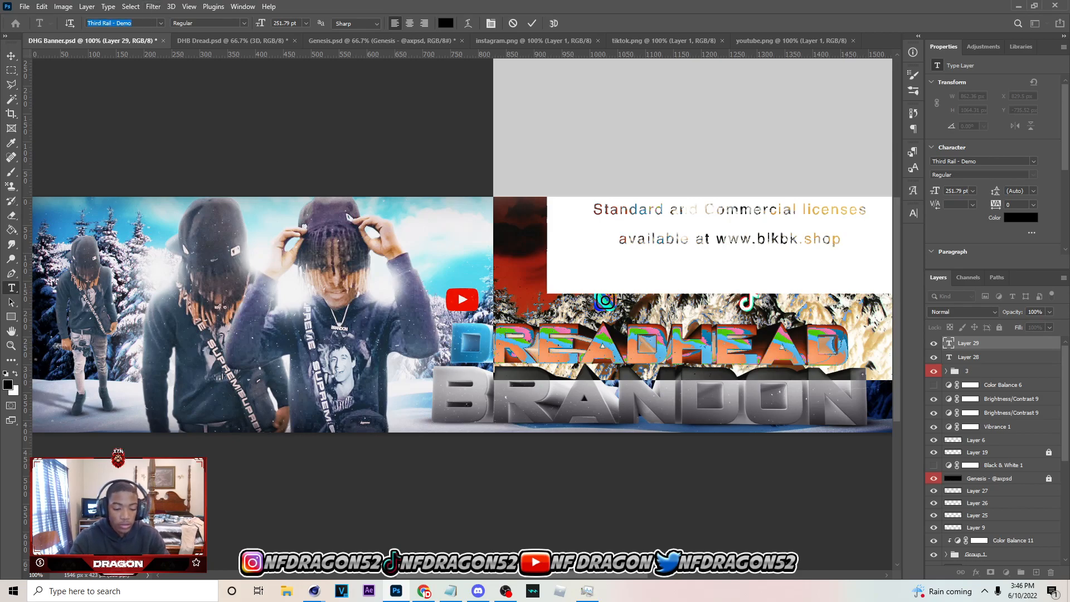
pyautogui.write('eth')
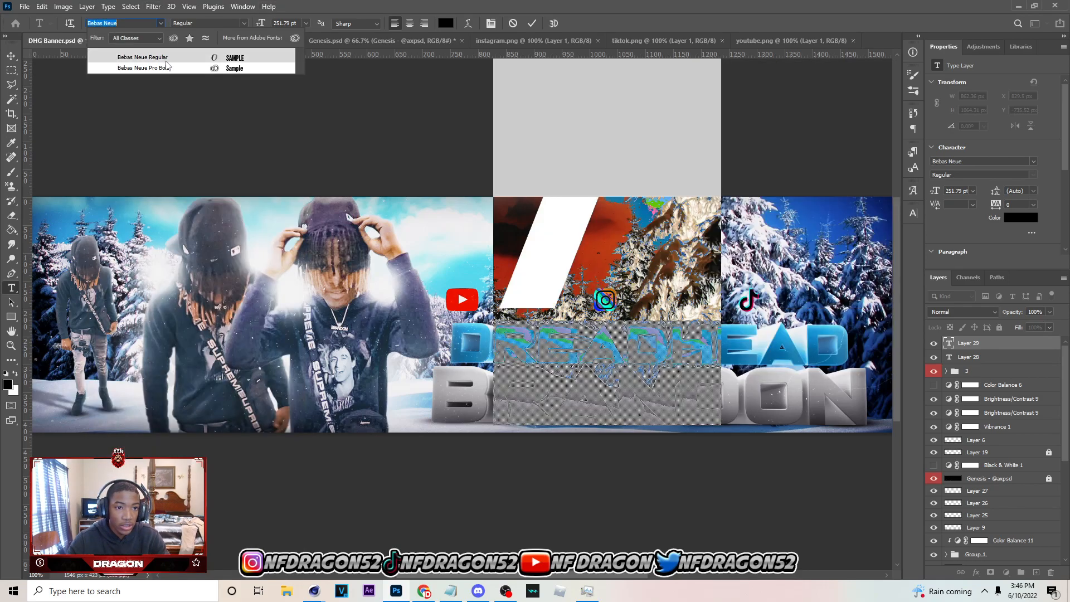
pyautogui.click(164, 59)
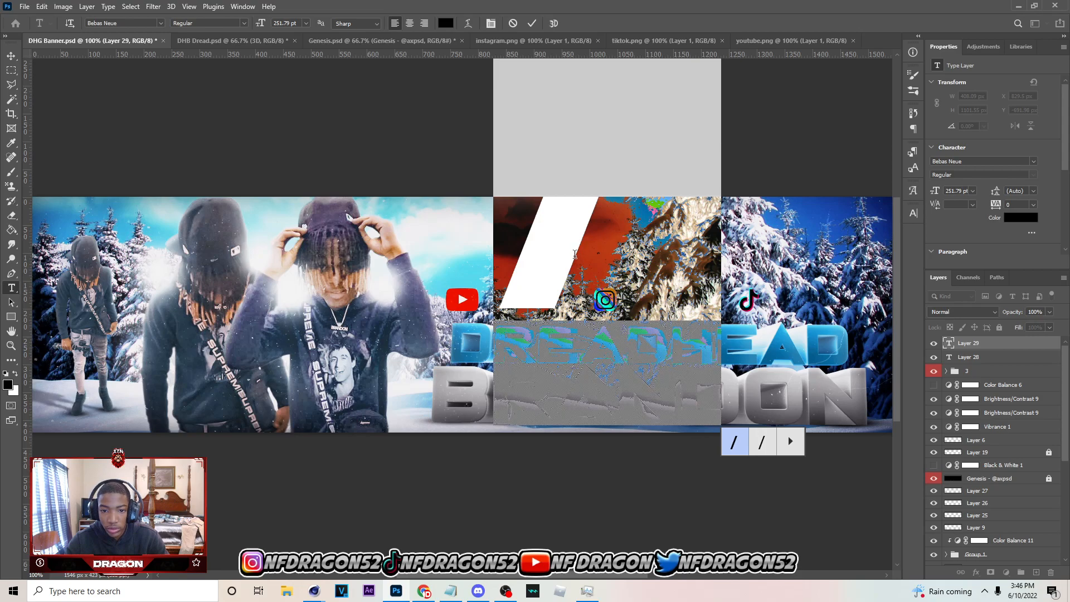
pyautogui.click(12, 56)
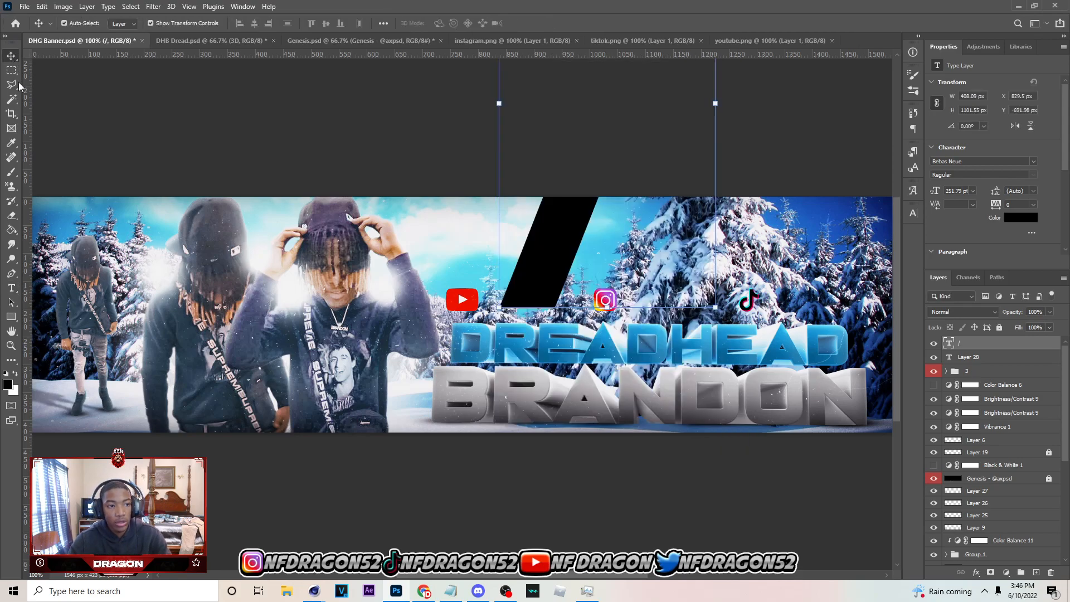
# Extend the slash text to "/dreadheadbrandon" and set its font size to 81.79 pt
pyautogui.click(11, 287)
pyautogui.click(595, 277)
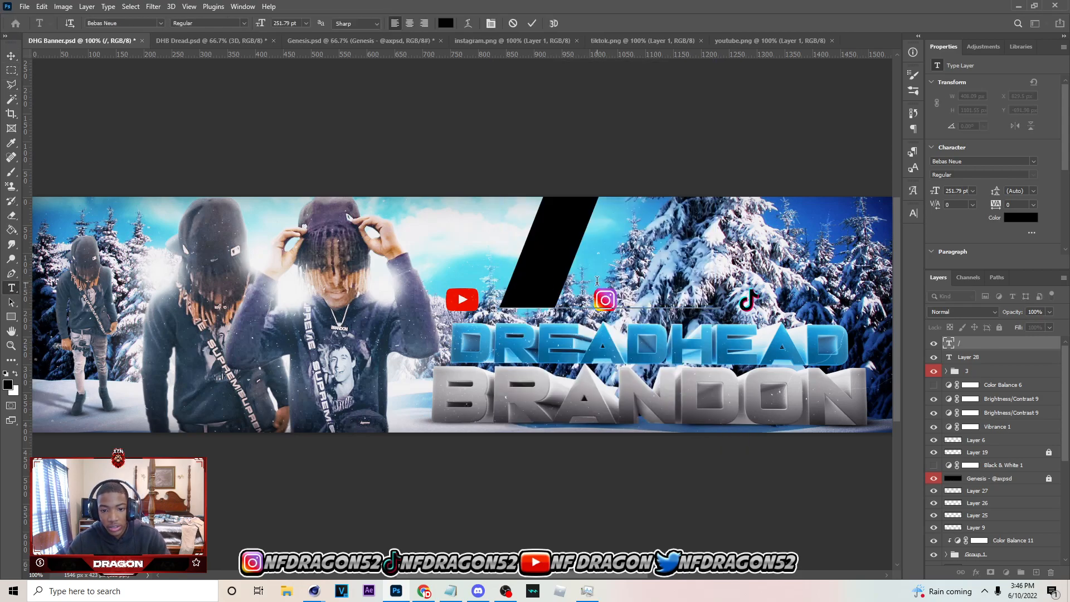
pyautogui.click(808, 225)
pyautogui.click(622, 216)
pyautogui.write('D')
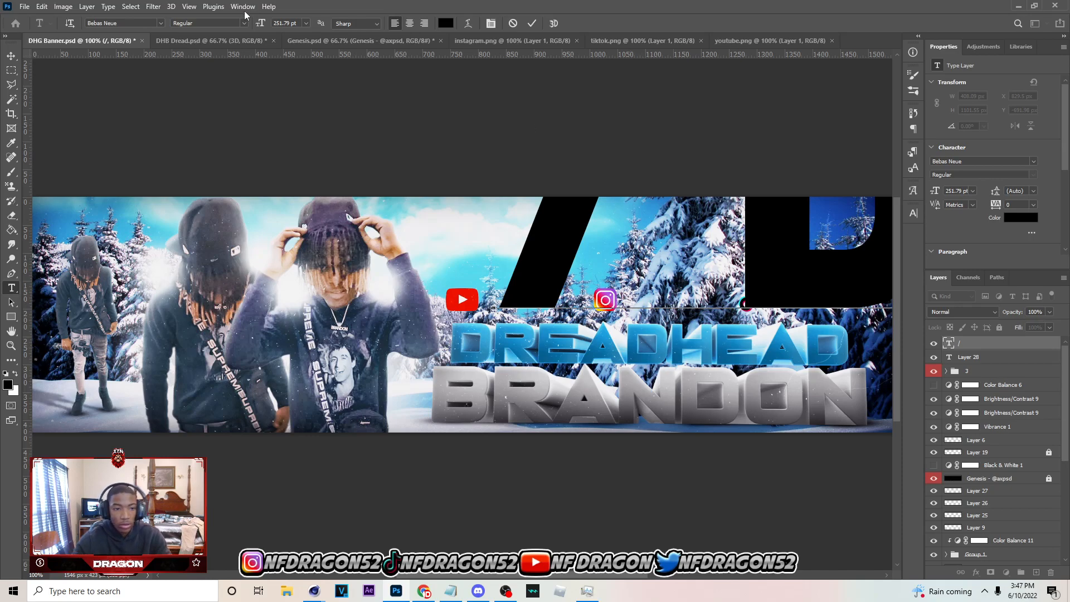
pyautogui.hotkey('ctrl', 'a')
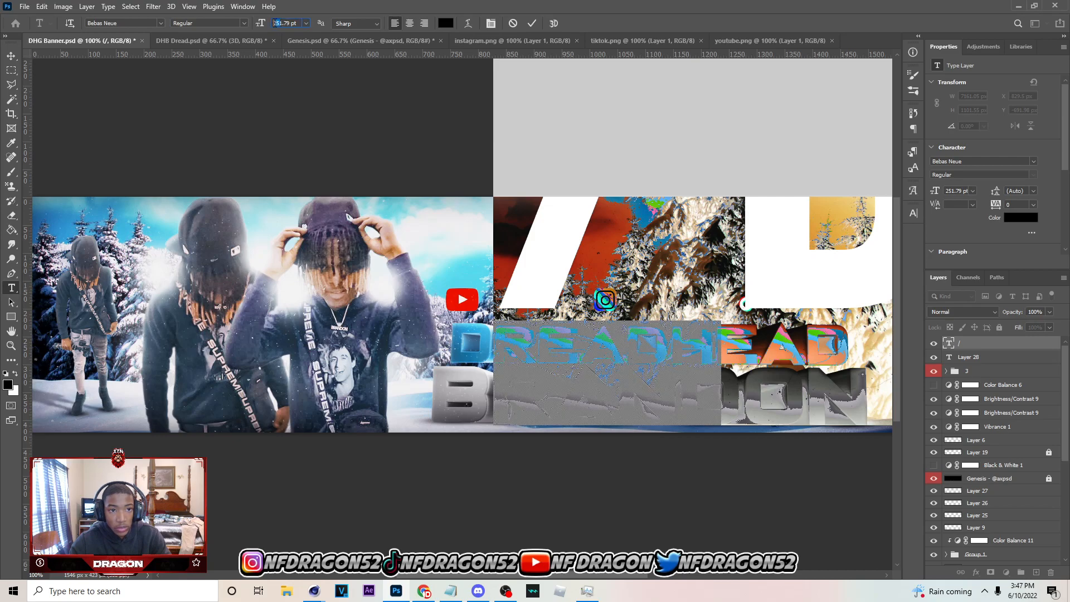
pyautogui.press('Return')
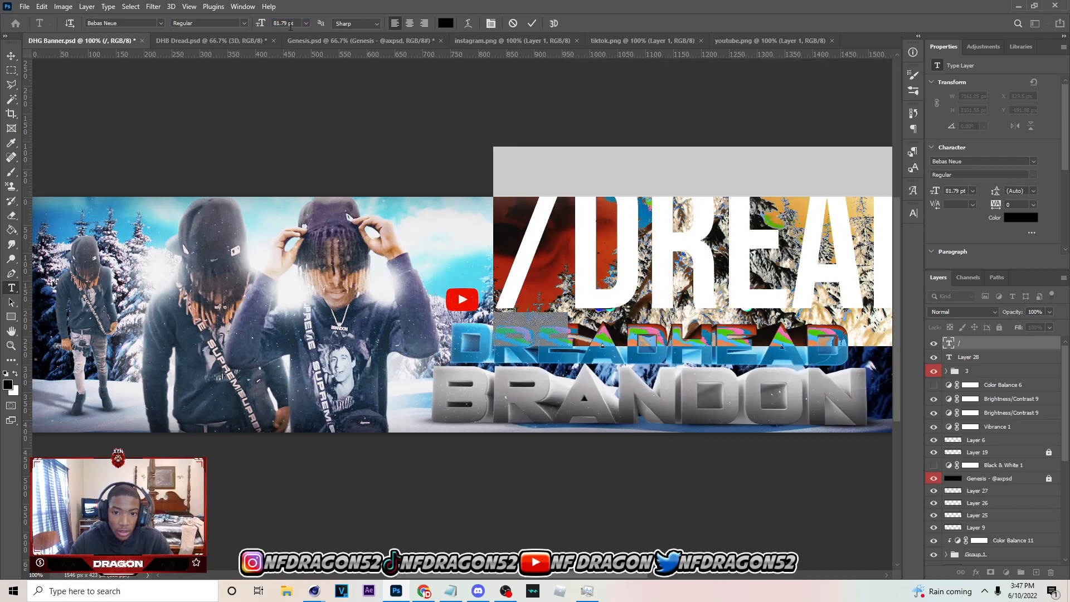
pyautogui.click(10, 56)
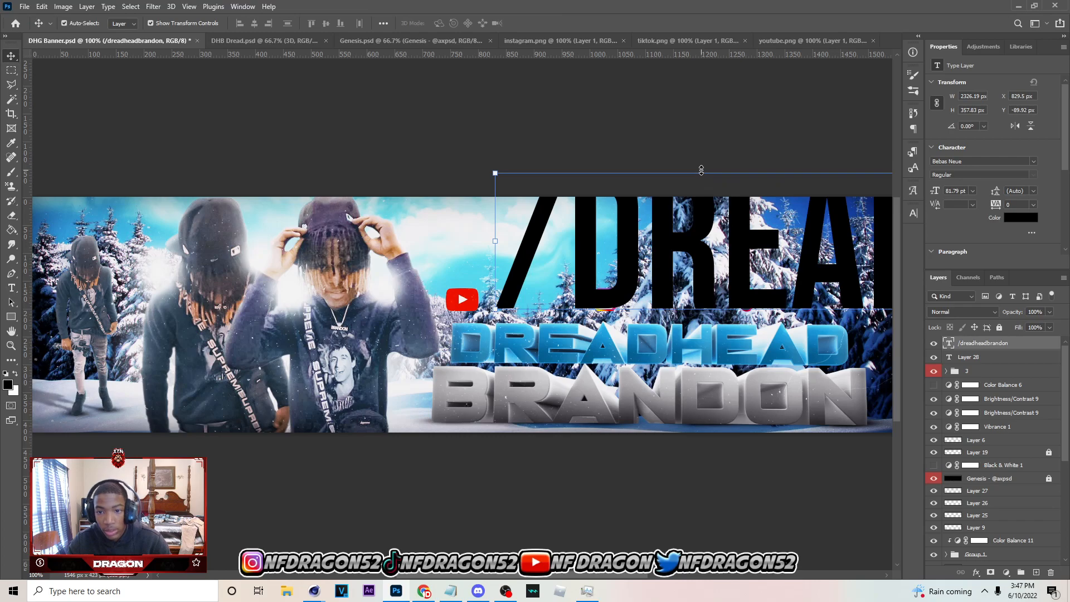
# Scale the "/dreadheadbrandon" text down to about 9.3 % and place it directly beside the YouTube logo
pyautogui.click(701, 170)
pyautogui.moveTo(708, 145); pyautogui.dragTo(733, 249)
pyautogui.moveTo(875, 300); pyautogui.dragTo(325, 341)
pyautogui.moveTo(610, 289)
pyautogui.mouseDown()
pyautogui.moveTo(611, 367)
pyautogui.moveTo(582, 292)
pyautogui.moveTo(551, 297)
pyautogui.moveTo(628, 288)
pyautogui.moveTo(611, 286)
pyautogui.mouseUp()
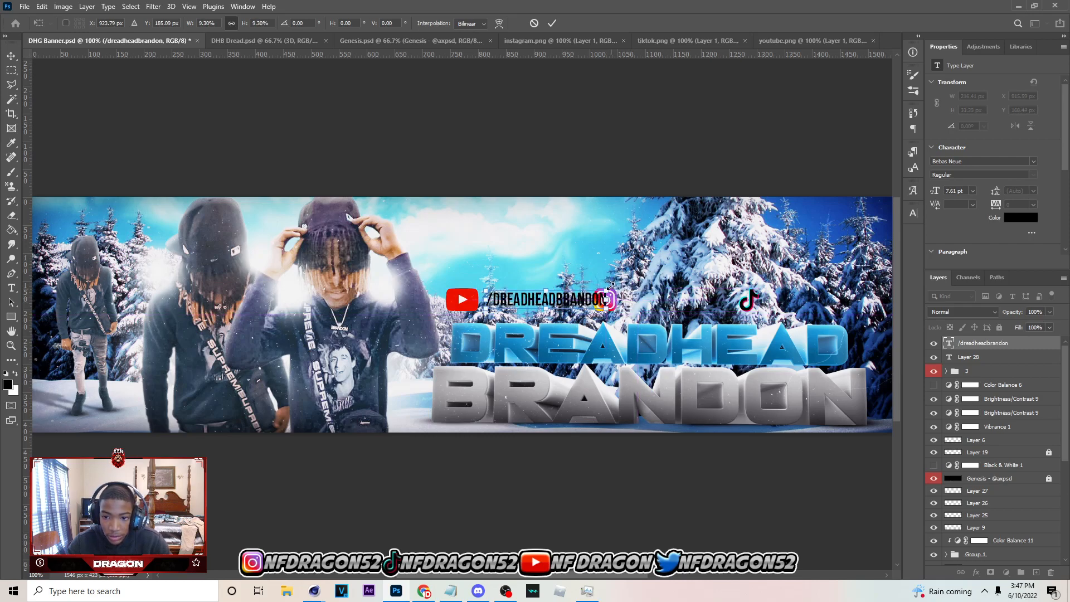
pyautogui.press('Return')
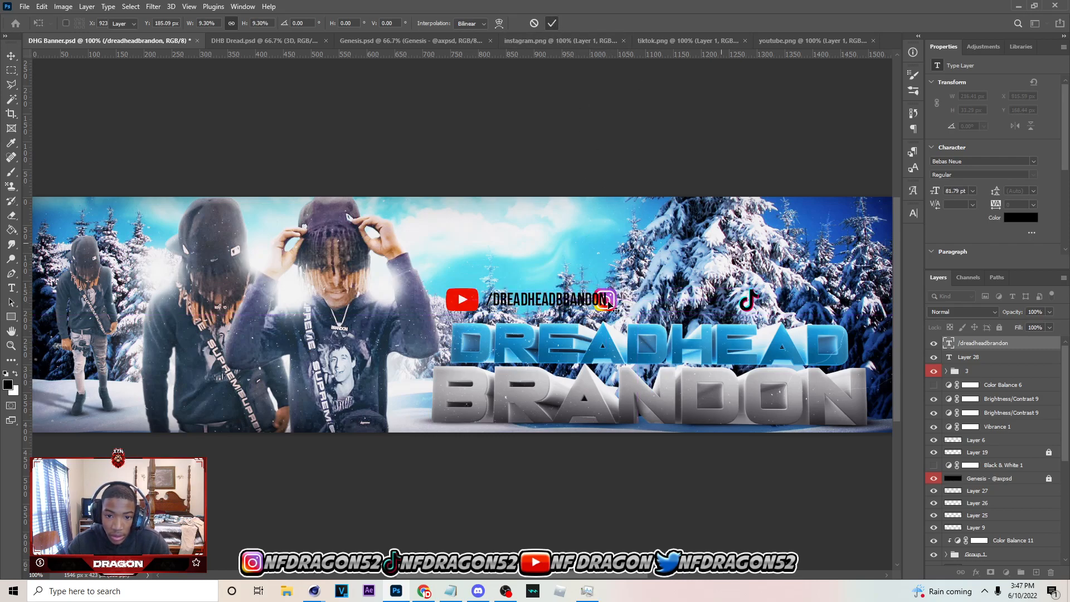
# Tighten the row so the handle text sits close to the YouTube logo and the Instagram logo directly follows the text
pyautogui.moveTo(607, 305); pyautogui.dragTo(625, 305)
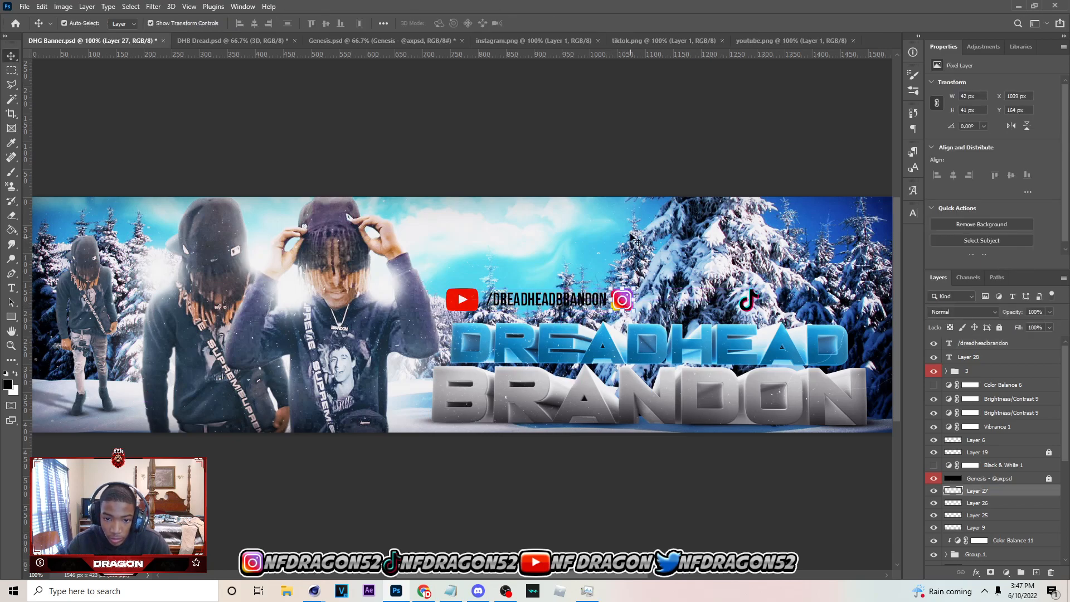
pyautogui.click(557, 318)
pyautogui.click(561, 306)
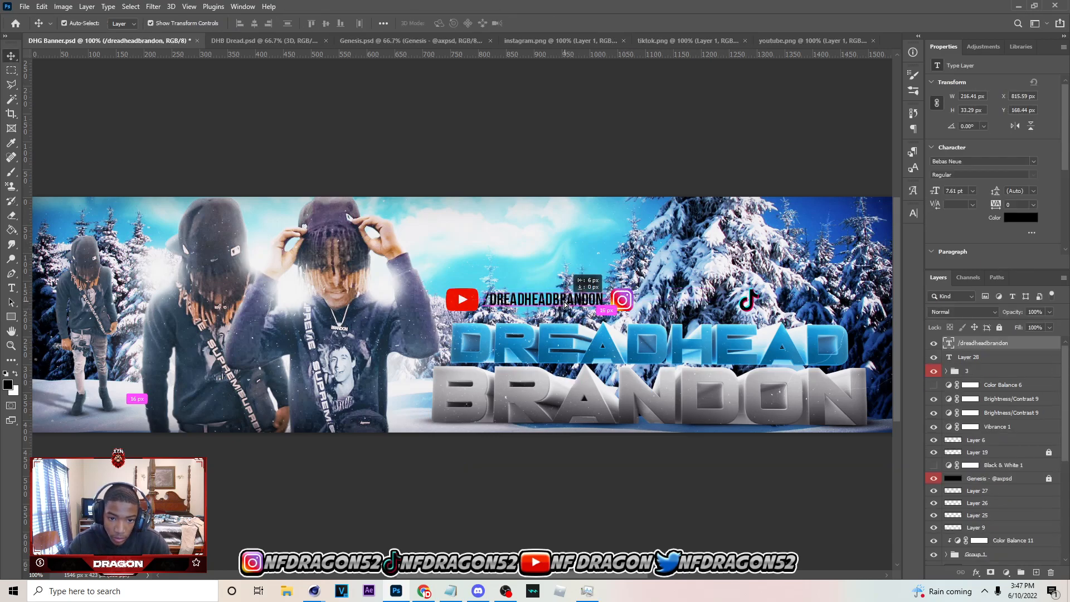
pyautogui.moveTo(619, 302); pyautogui.dragTo(610, 301)
# Change the colour of the whole "/dreadheadbrandon" text to white (ffffff)
pyautogui.click(12, 288)
pyautogui.click(543, 300)
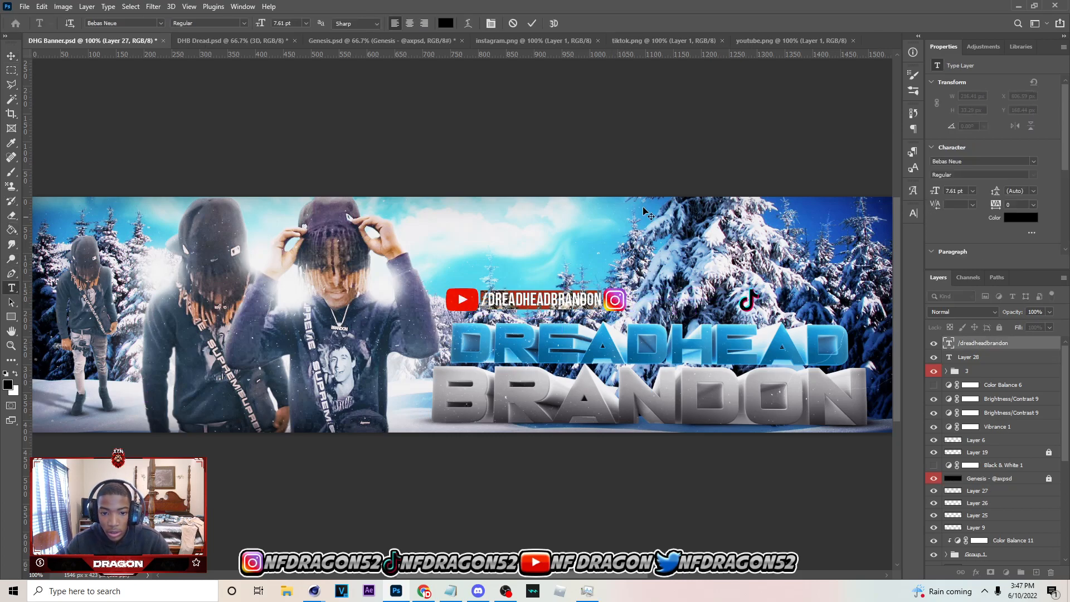
pyautogui.hotkey('ctrl', 'a')
pyautogui.click(1020, 217)
pyautogui.click(731, 128)
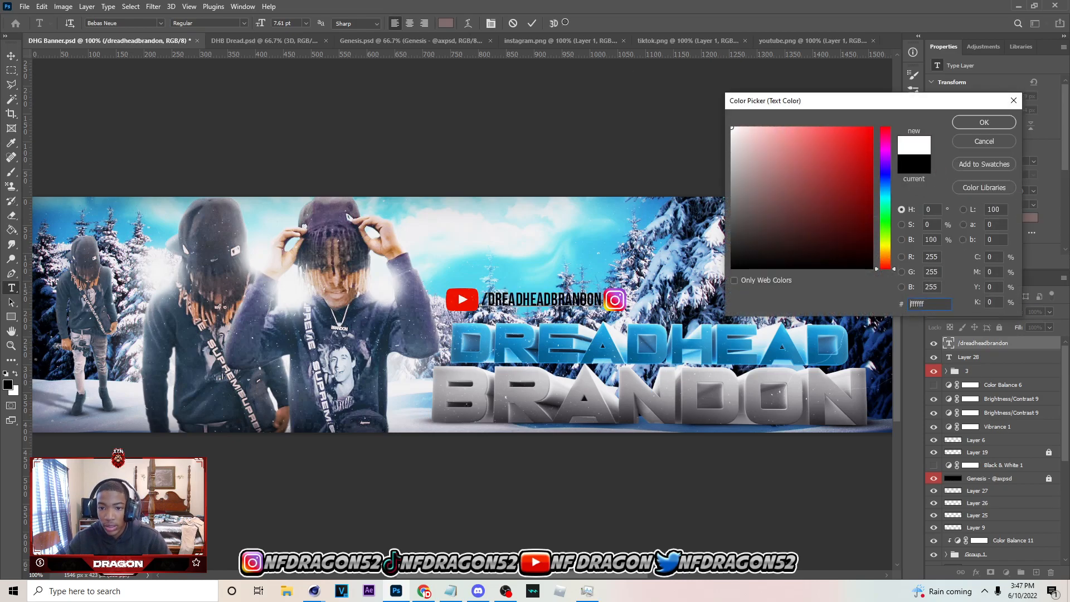
pyautogui.click(983, 123)
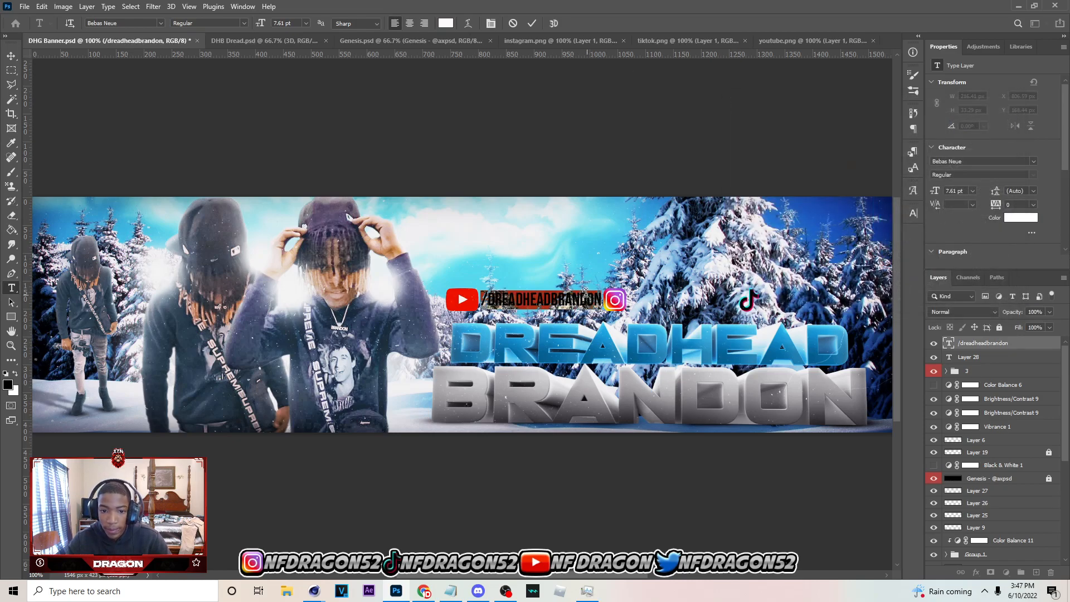
# Apply faux italic to the handle text and shift the Instagram logo slightly away from its end
pyautogui.click(913, 213)
pyautogui.click(809, 289)
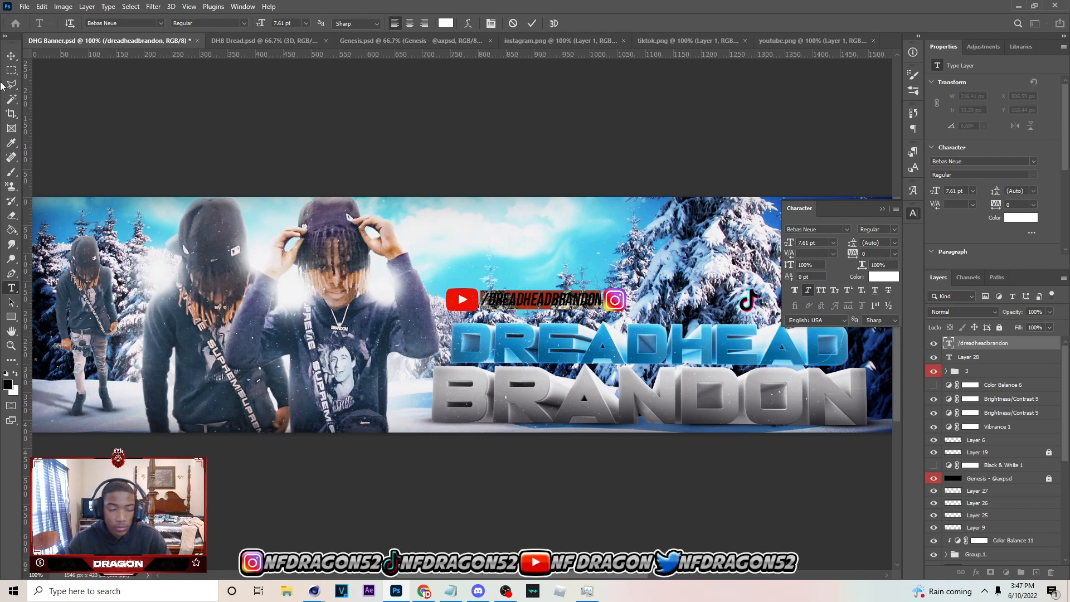
pyautogui.click(10, 55)
pyautogui.click(616, 301)
pyautogui.moveTo(616, 302); pyautogui.dragTo(620, 301)
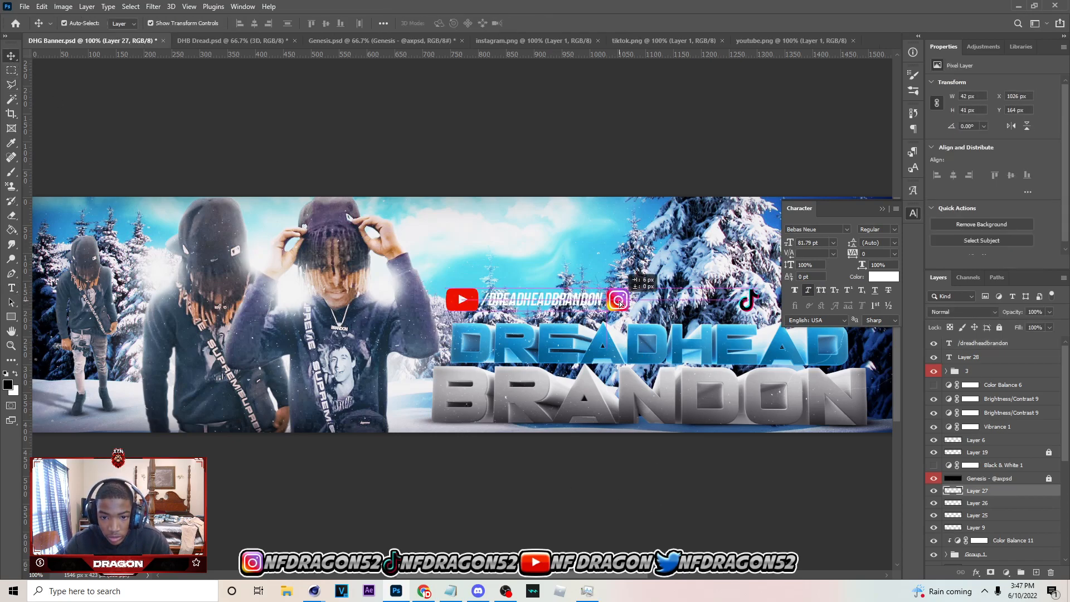
pyautogui.click(889, 213)
pyautogui.moveTo(596, 289); pyautogui.dragTo(596, 291)
# Duplicate the "/dreadheadbrandon" text and place the copy beside the Instagram logo, level with the original
pyautogui.click(559, 299)
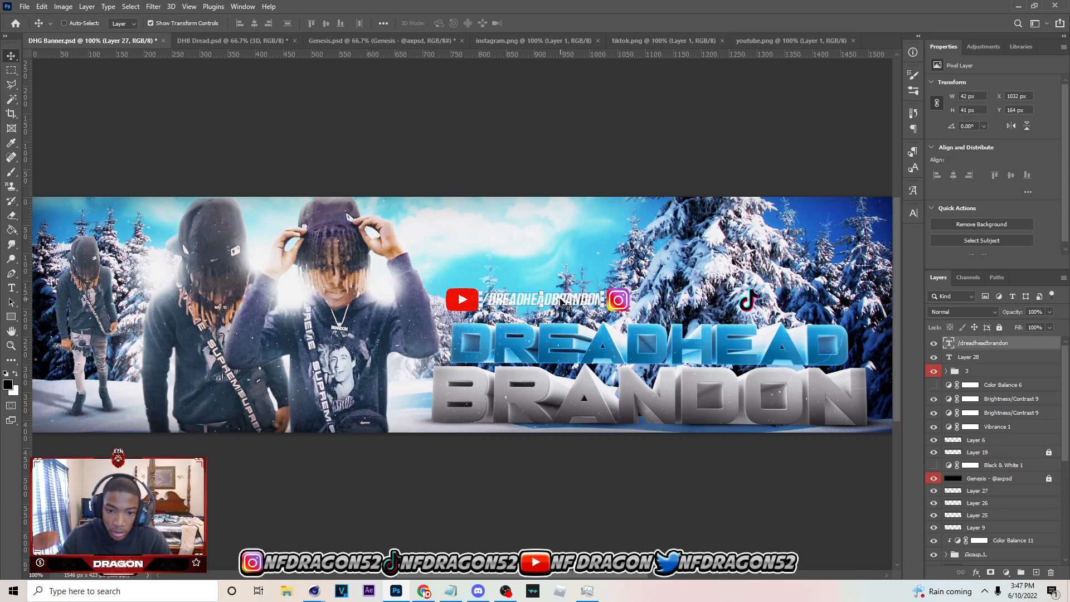
pyautogui.hotkey('ctrl', 'j')
pyautogui.moveTo(560, 299); pyautogui.dragTo(711, 305)
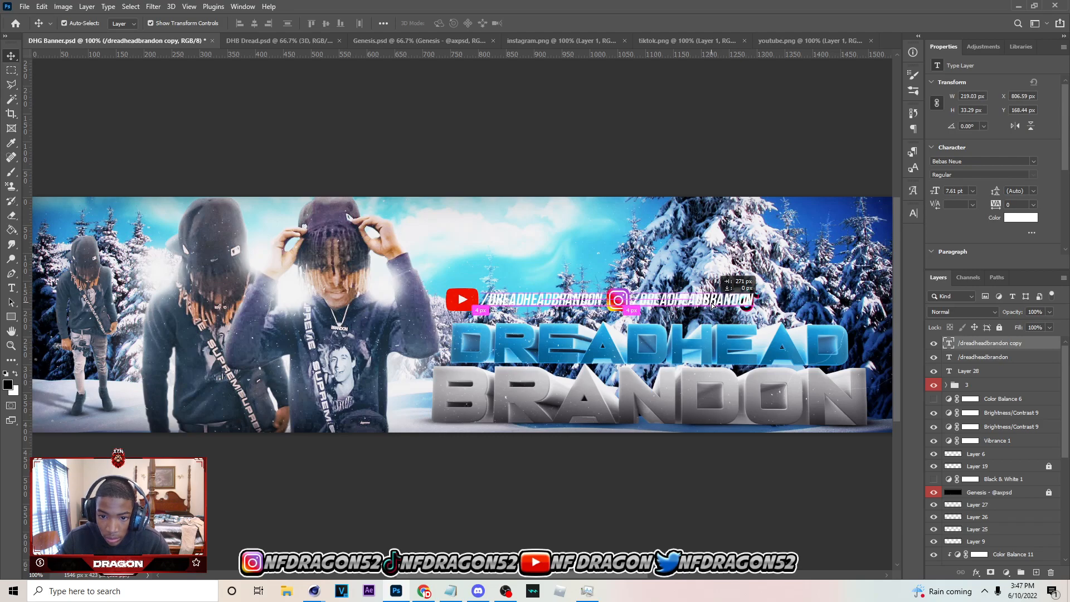
pyautogui.click(776, 453)
# Move the TikTok logo out from behind the second handle text to just past its end
pyautogui.click(752, 297)
pyautogui.click(728, 488)
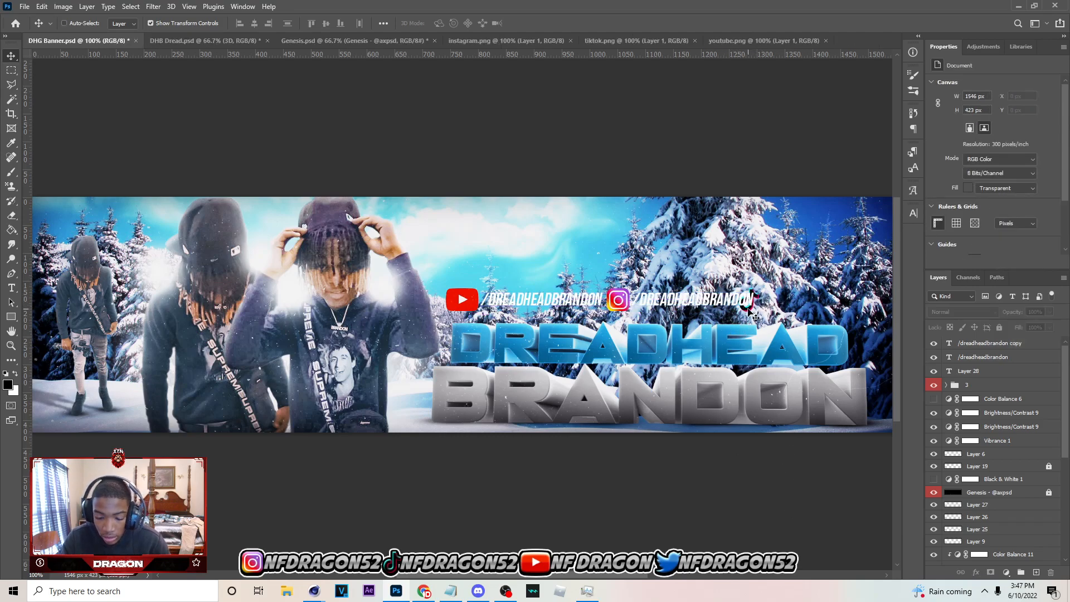
pyautogui.hotkey('ctrl', '-')
pyautogui.click(656, 306)
pyautogui.hotkey('ctrl', '+')
pyautogui.moveTo(630, 576); pyautogui.dragTo(680, 576)
pyautogui.moveTo(591, 311); pyautogui.dragTo(583, 307)
pyautogui.click(534, 23)
pyautogui.click(585, 302)
pyautogui.moveTo(580, 302); pyautogui.dragTo(600, 301)
pyautogui.click(551, 24)
pyautogui.click(561, 278)
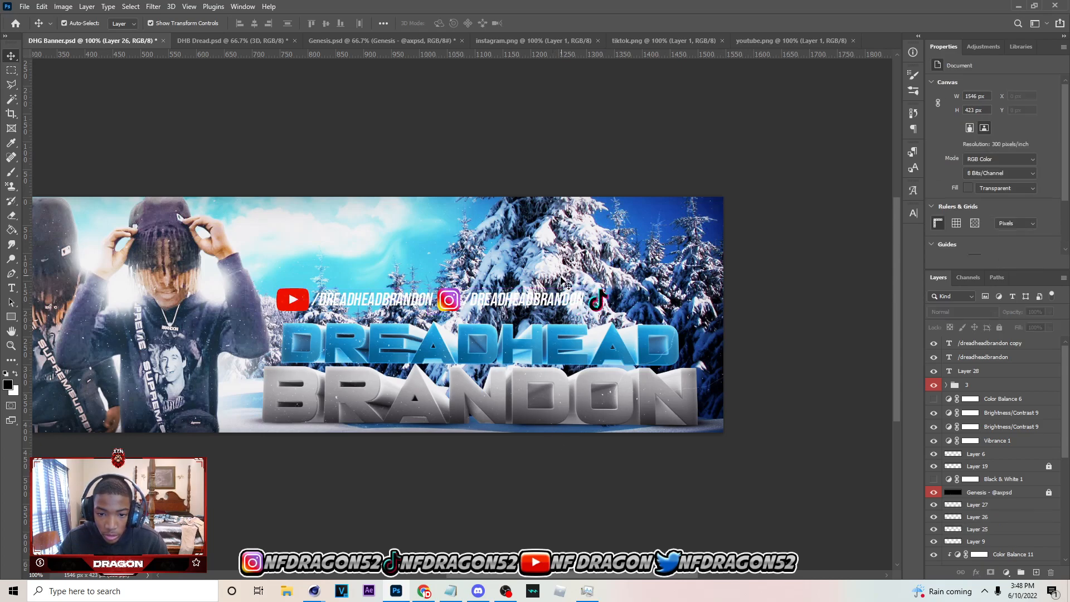
# Duplicate the handle text to the far side of the TikTok logo and change the copy to "/dhg"
pyautogui.click(561, 298)
pyautogui.hotkey('ctrl', 'j')
pyautogui.moveTo(656, 309); pyautogui.dragTo(711, 308)
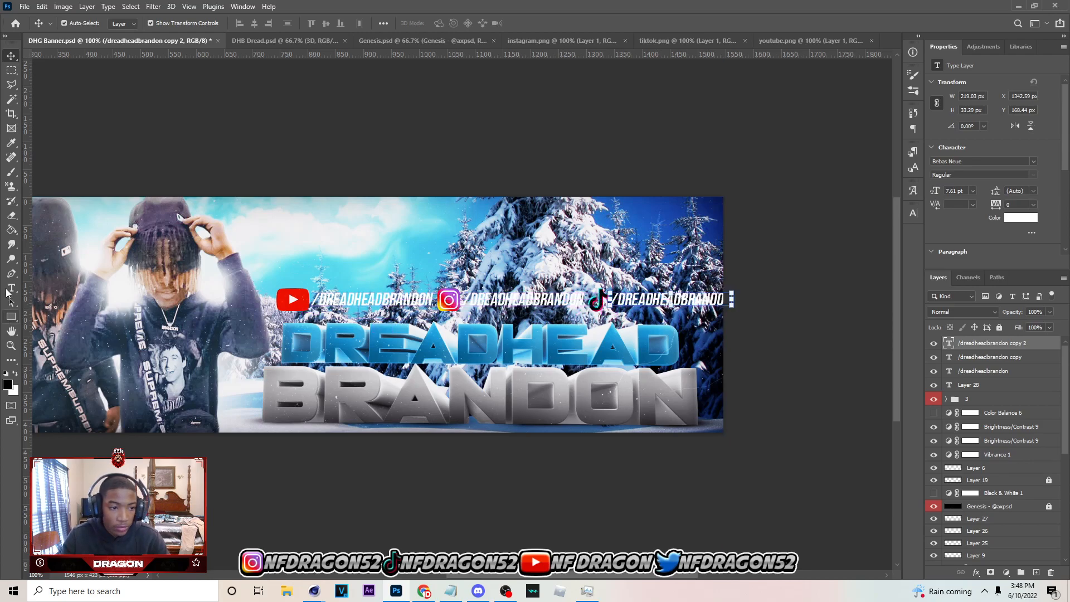
pyautogui.click(10, 289)
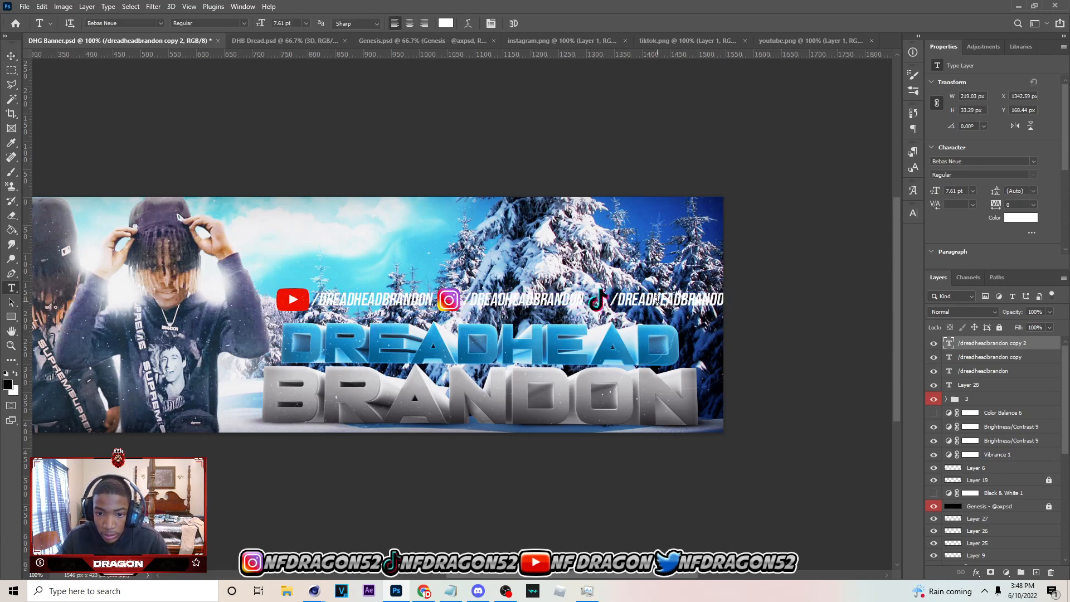
pyautogui.doubleClick(622, 301)
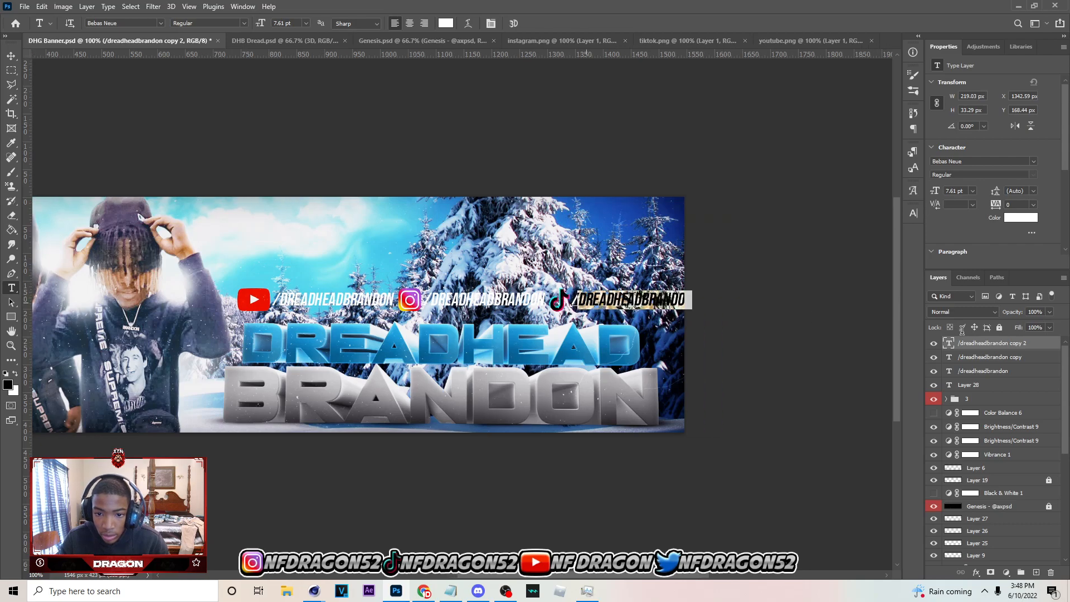
pyautogui.write('/dhg')
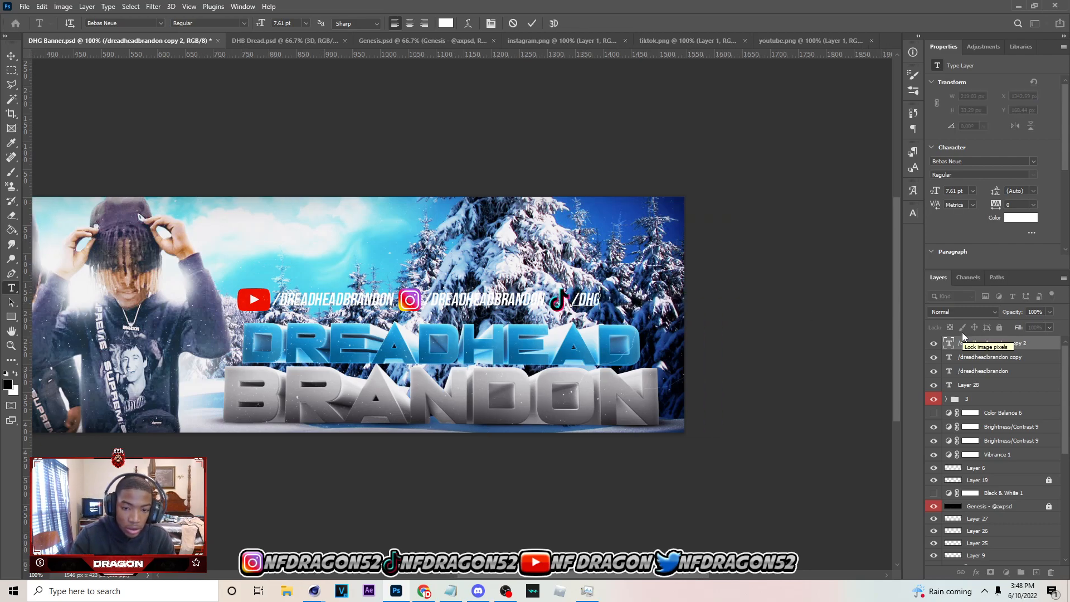
pyautogui.click(12, 59)
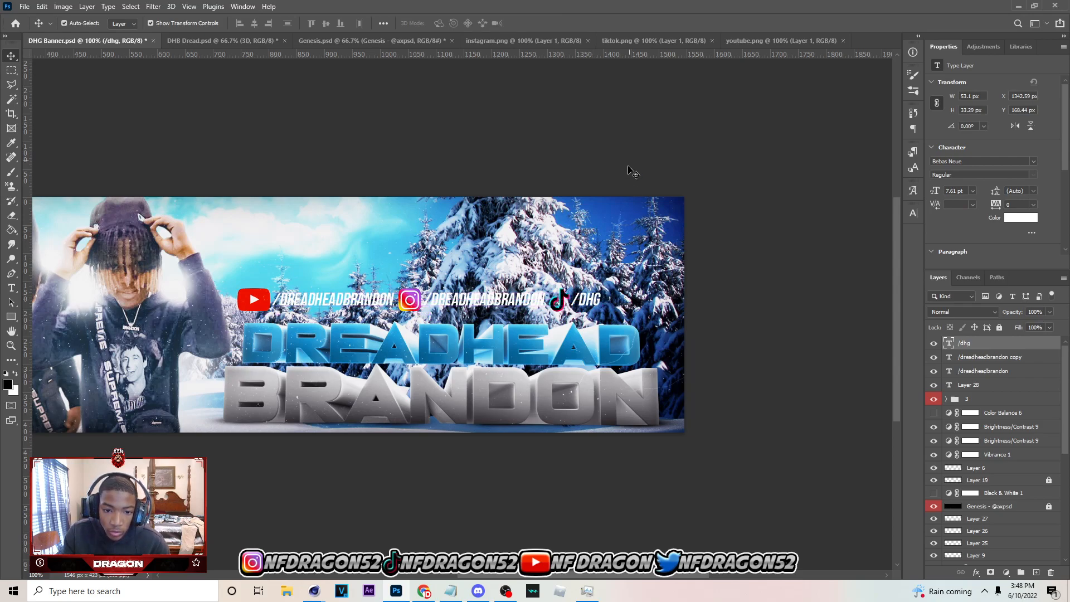
# Place a vertical guide through the middle of the BRANDON text
pyautogui.click(595, 396)
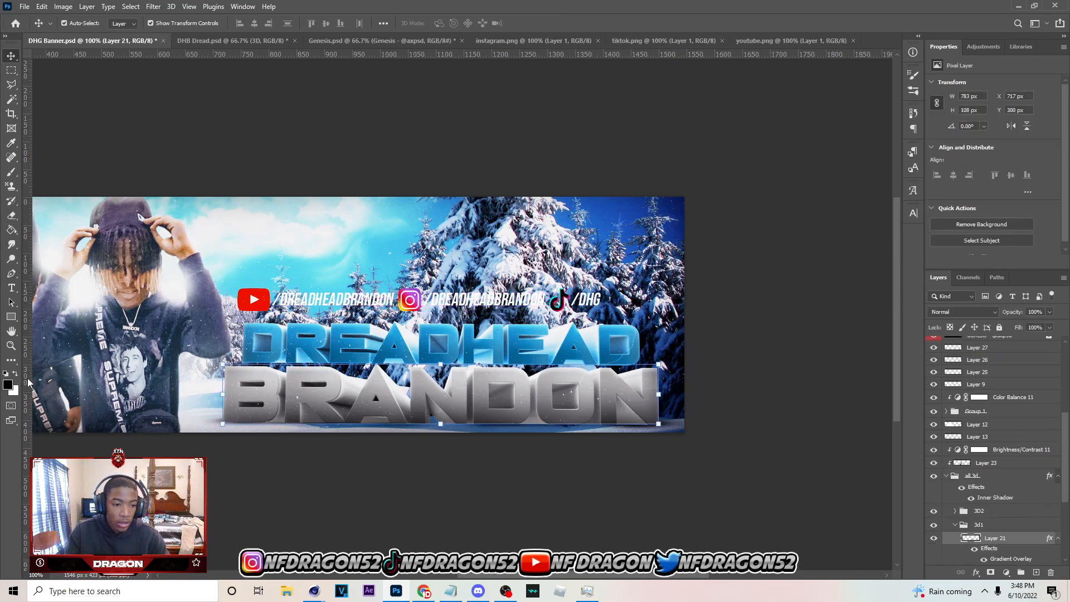
pyautogui.moveTo(28, 466); pyautogui.dragTo(437, 469)
pyautogui.click(487, 312)
pyautogui.click(512, 311)
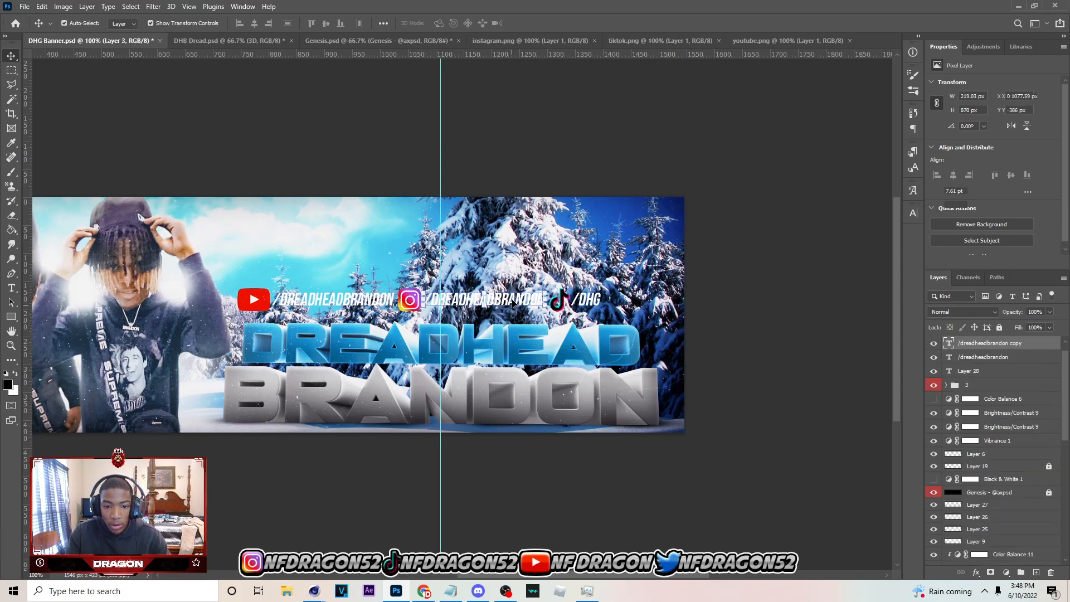
pyautogui.keyDown('shift'); pyautogui.click(976, 388); pyautogui.keyUp('shift')
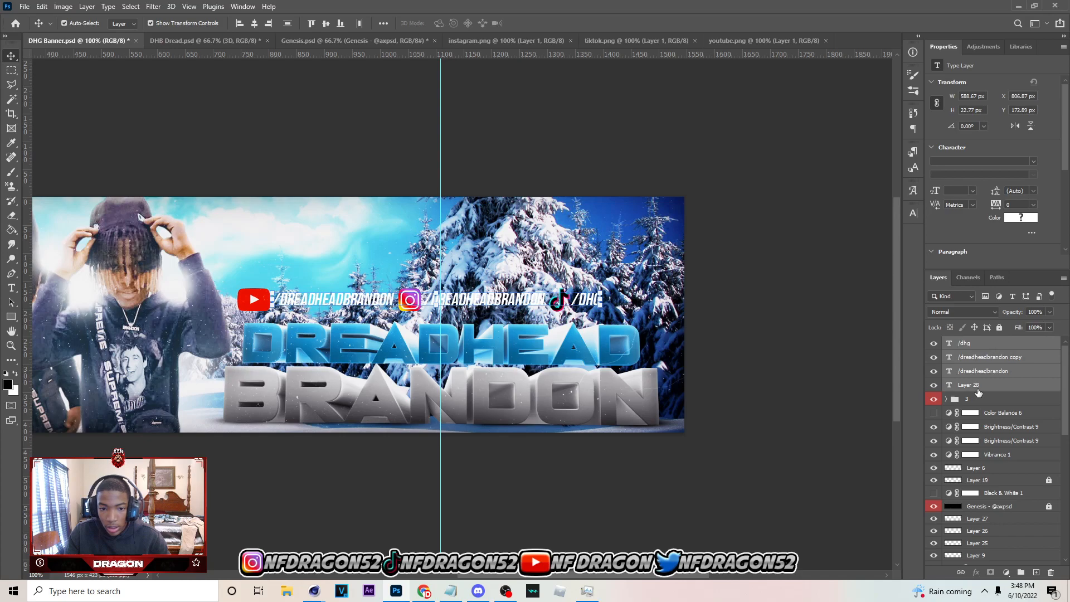
pyautogui.click(982, 371)
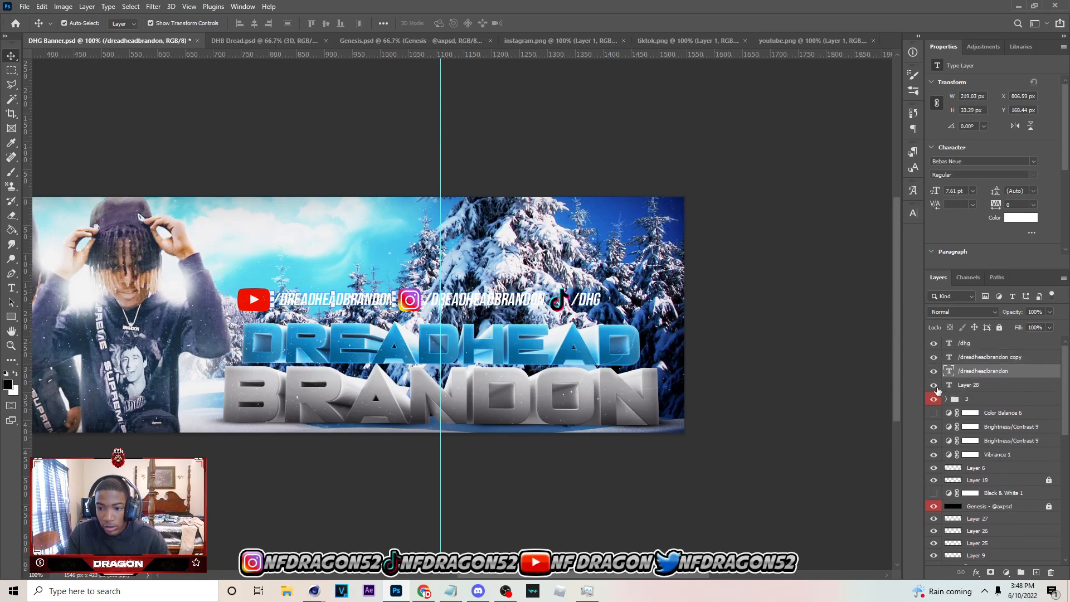
pyautogui.keyDown('shift'); pyautogui.click(984, 350); pyautogui.keyUp('shift')
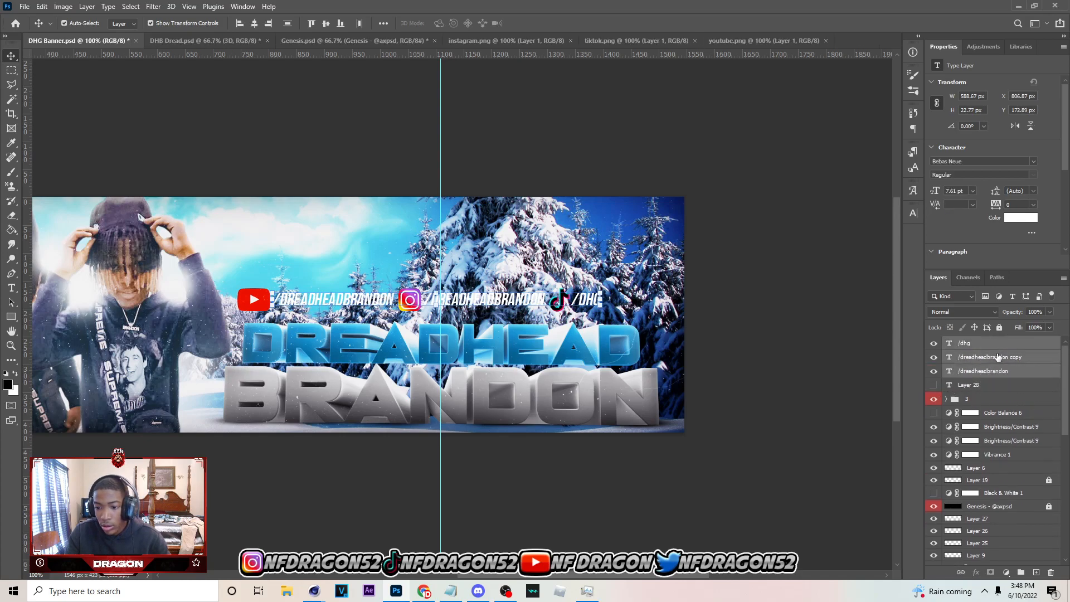
pyautogui.scroll(-1, 981, 490)
pyautogui.moveTo(979, 506); pyautogui.dragTo(980, 503)
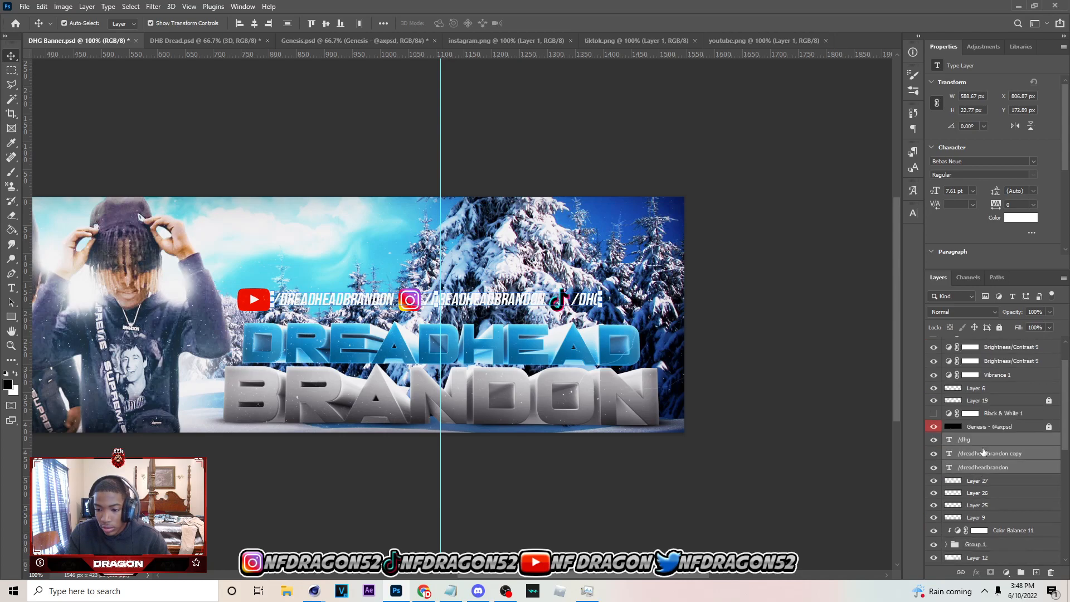
# Group the three handle texts with the three logo layers and centre the group on the vertical guide
pyautogui.keyDown('shift'); pyautogui.click(984, 506); pyautogui.keyUp('shift')
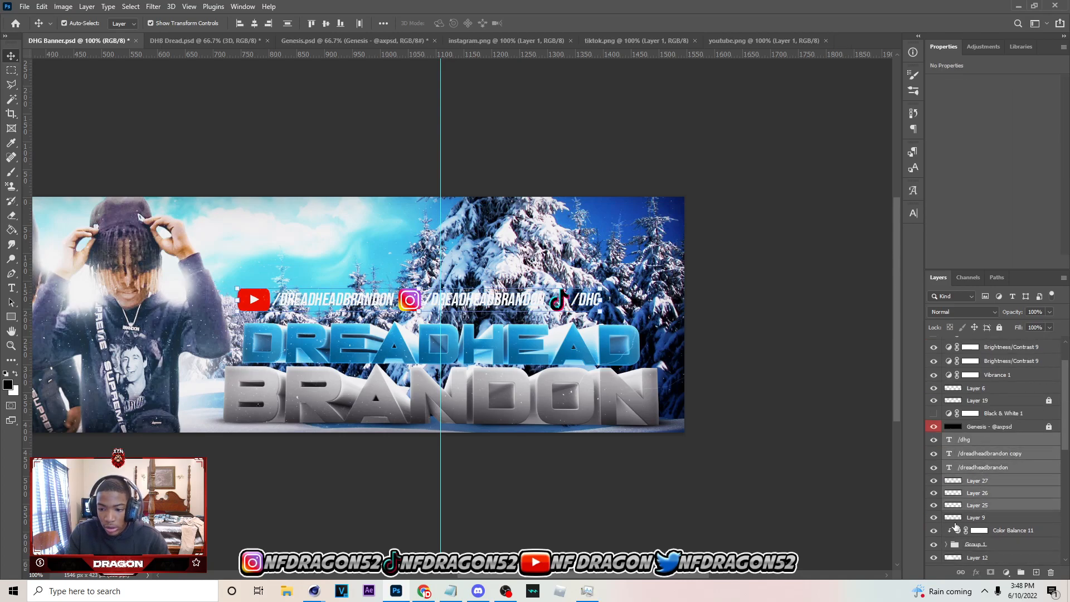
pyautogui.click(936, 520)
pyautogui.click(936, 520)
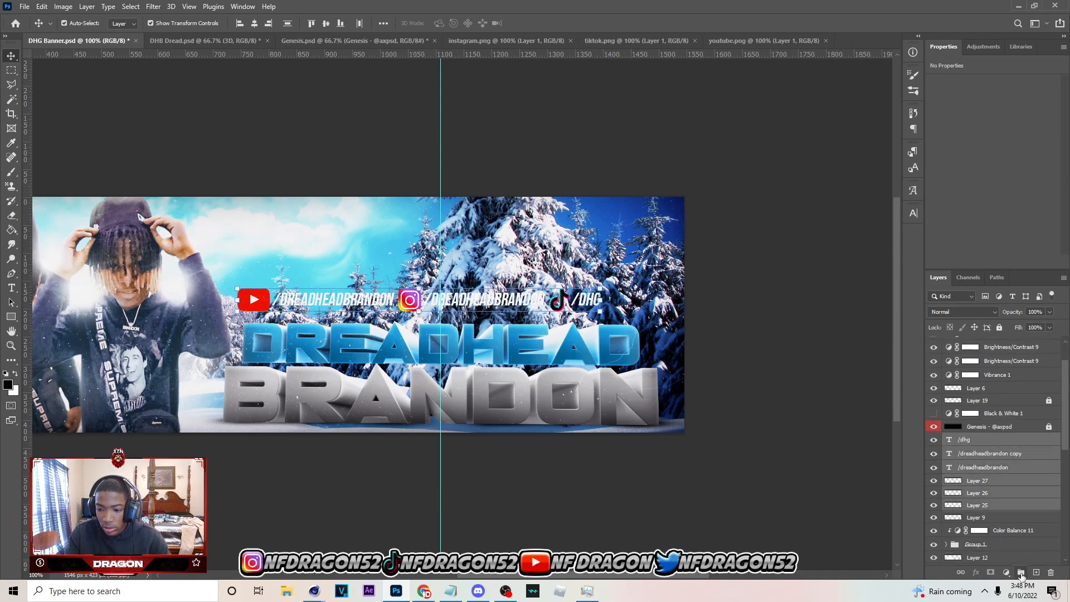
pyautogui.click(1021, 573)
pyautogui.hotkey('ctrl', 't')
pyautogui.moveTo(548, 302); pyautogui.dragTo(571, 302)
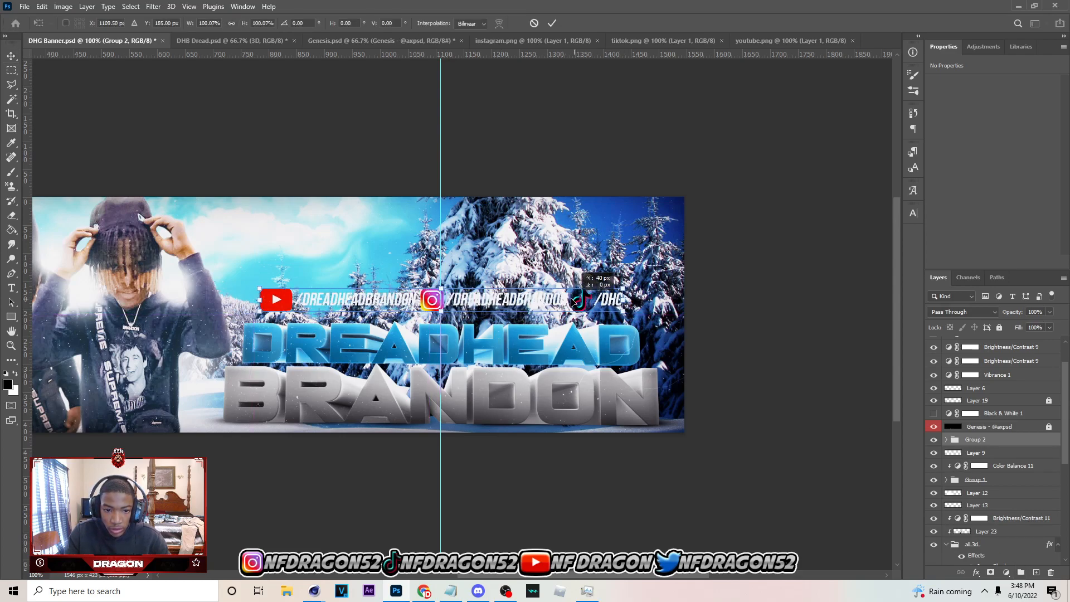
pyautogui.click(552, 22)
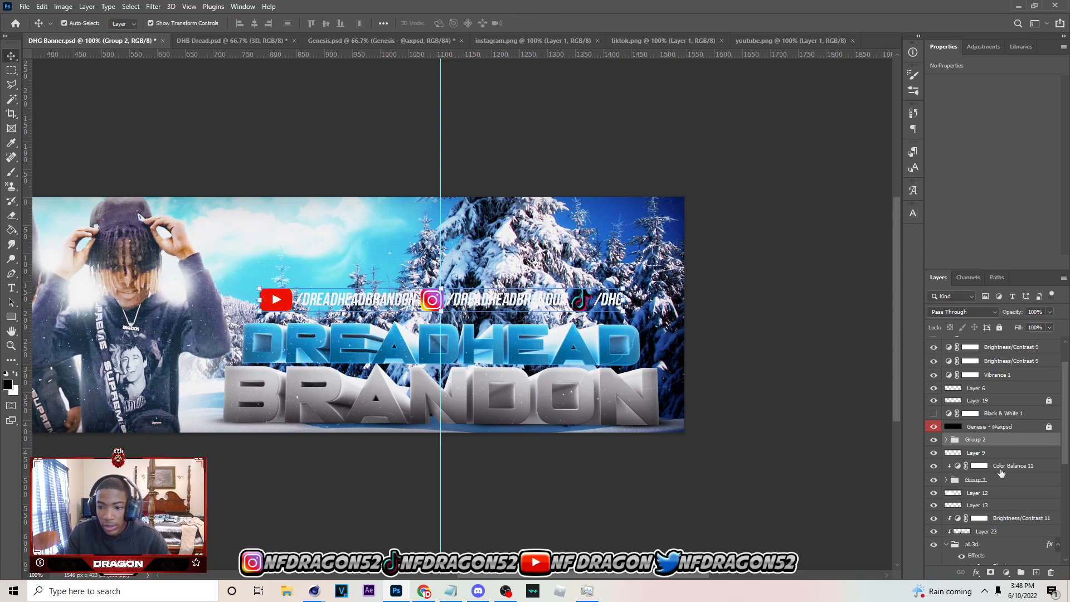
# Add a drop shadow to the logo and handle group with a distance of 3 px and a size of 6 px
pyautogui.doubleClick(994, 445)
pyautogui.click(642, 263)
pyautogui.click(672, 264)
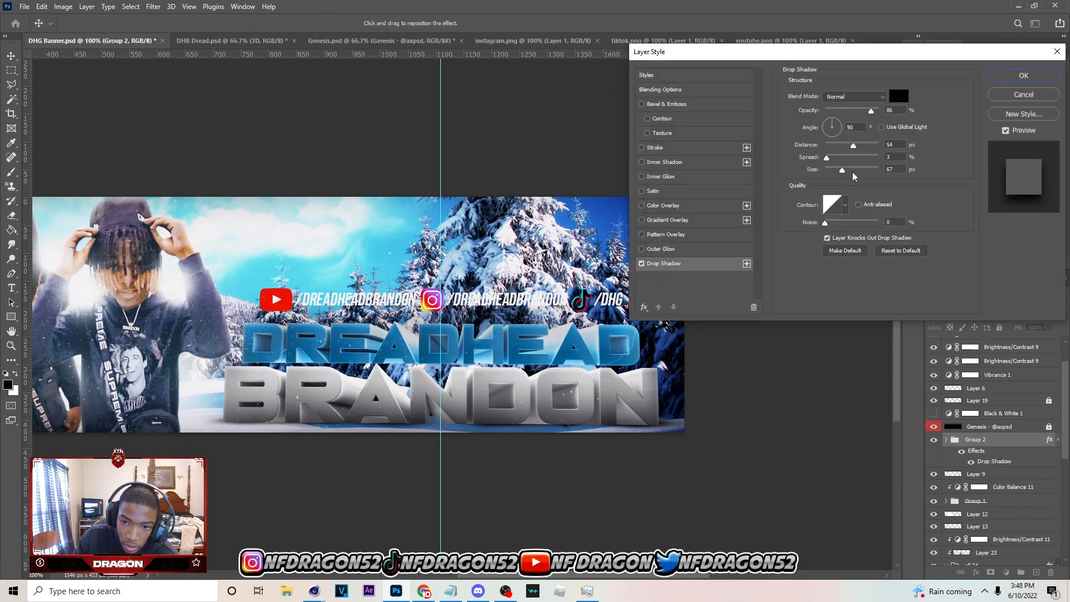
pyautogui.moveTo(840, 173)
pyautogui.mouseDown()
pyautogui.moveTo(823, 173)
pyautogui.moveTo(825, 145)
pyautogui.moveTo(829, 171)
pyautogui.mouseUp()
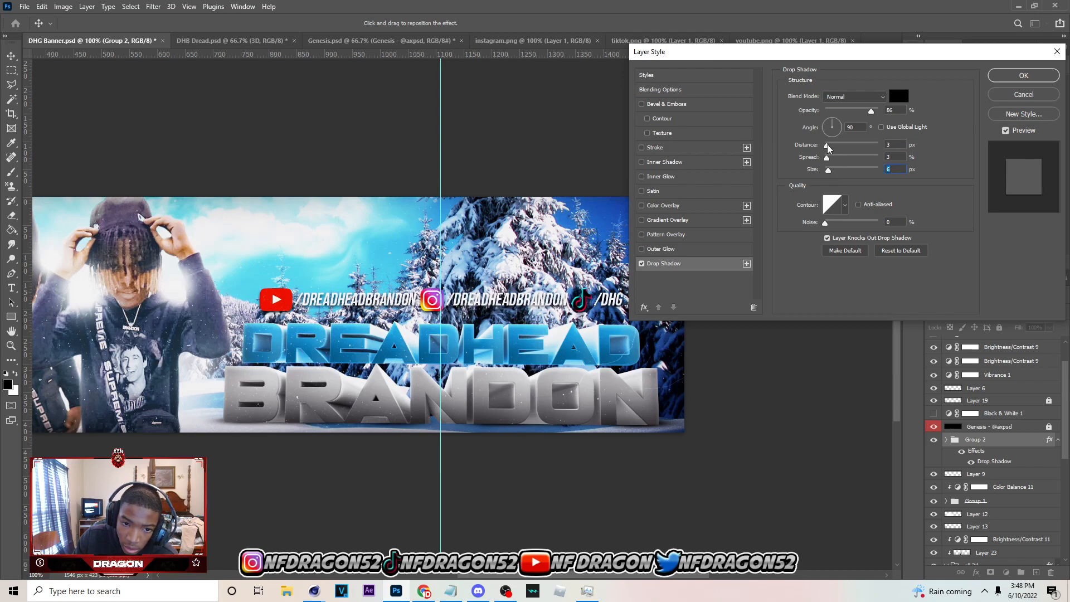
pyautogui.click(1031, 82)
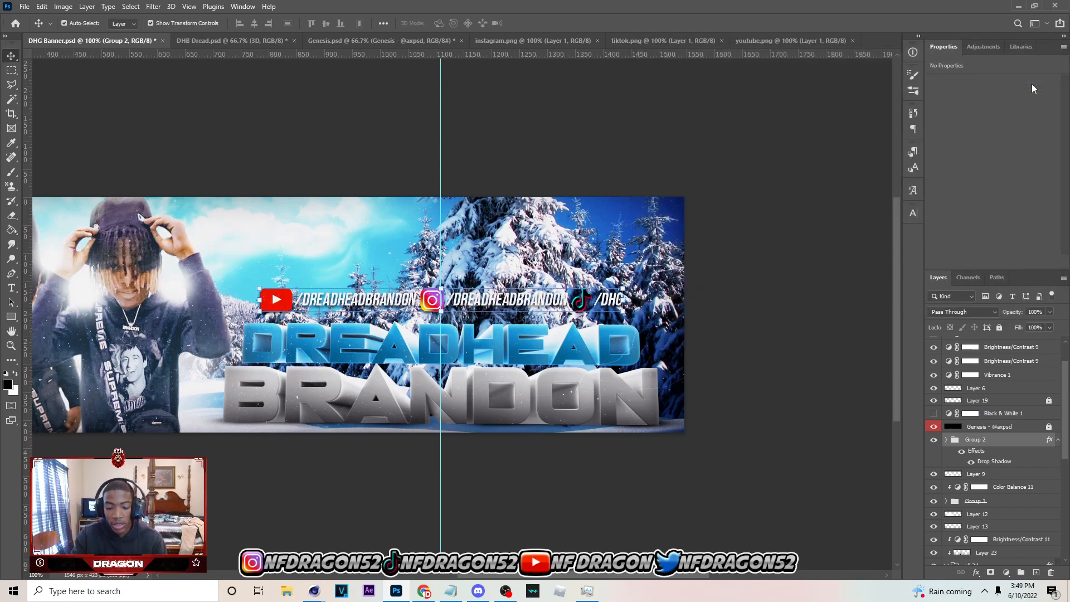
# Remove the vertical guide from the canvas and deselect the logo and handle group
pyautogui.hotkey('ctrl', '-')
pyautogui.moveTo(587, 242); pyautogui.dragTo(998, 238)
pyautogui.click(726, 161)
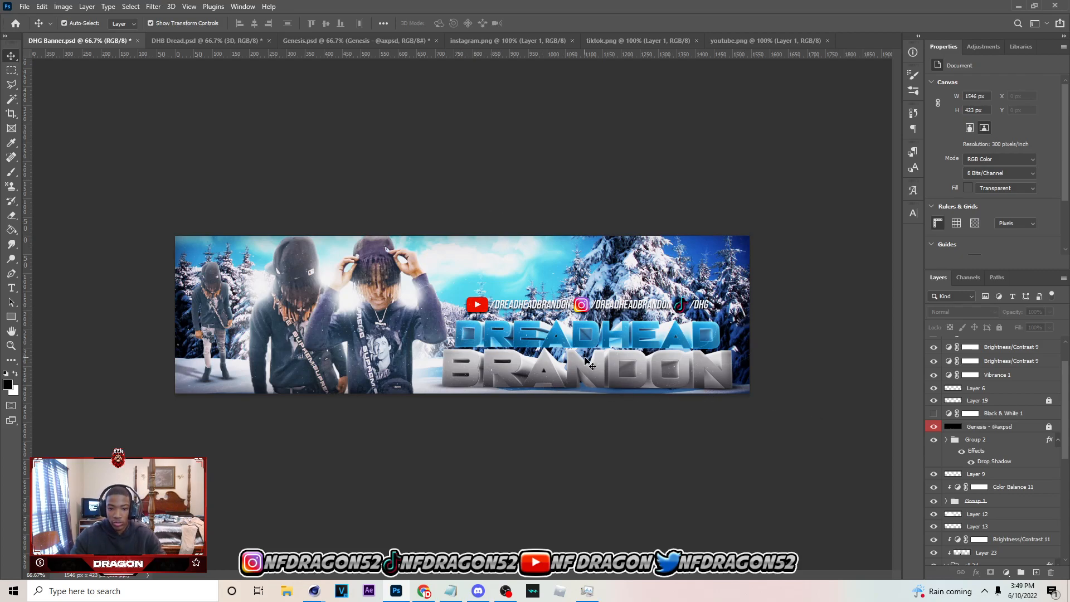
# Compare the banner with the Color Balance 6 adjustment on and off, and look through the layers below it
pyautogui.scroll(2, 964, 442)
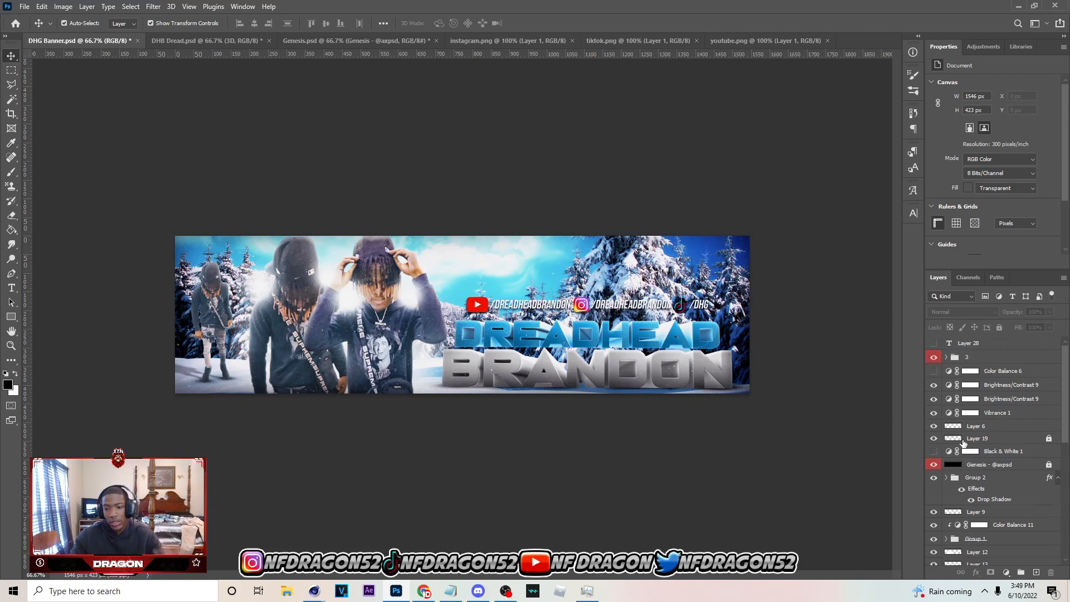
pyautogui.click(993, 373)
pyautogui.click(933, 371)
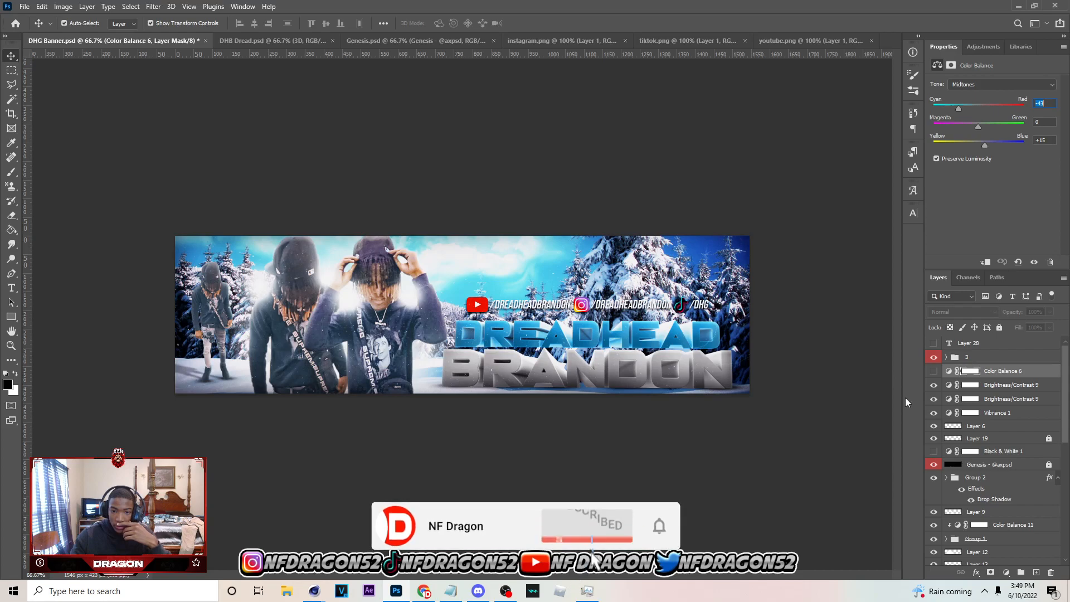
pyautogui.scroll(-4, 980, 394)
pyautogui.scroll(-3, 980, 394)
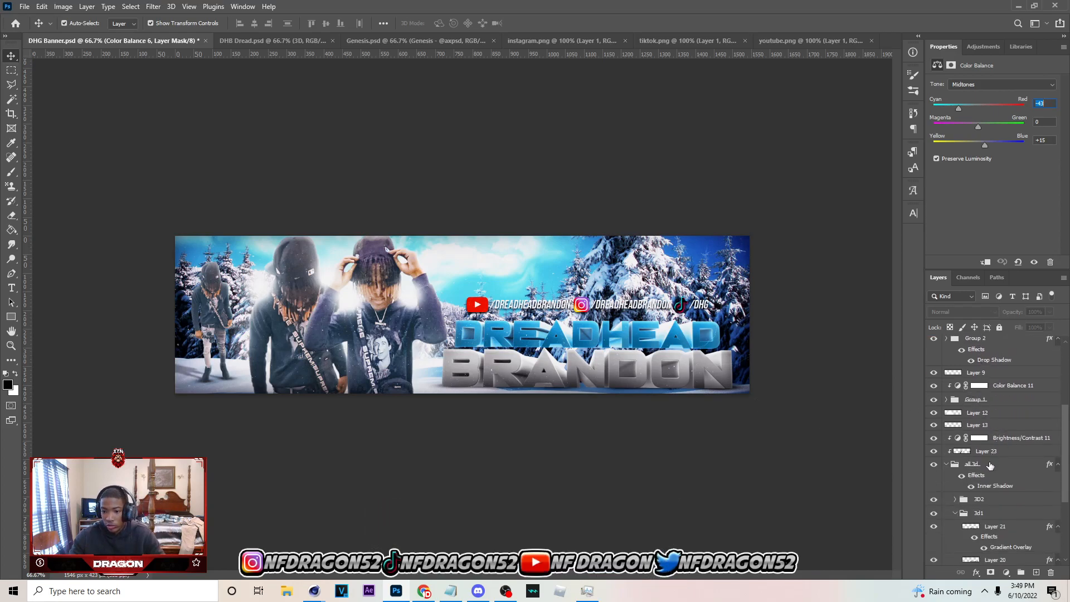
# Open the settings of the Color Balance 11 adjustment above Group 1 and save the banner document
pyautogui.scroll(4, 990, 465)
pyautogui.click(1006, 471)
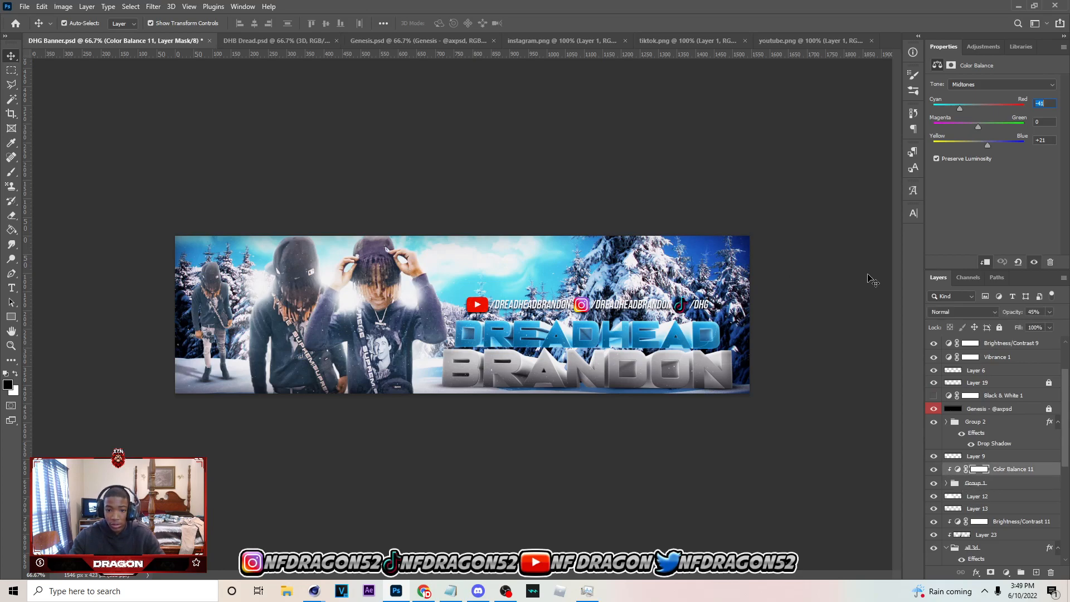
pyautogui.hotkey('ctrl', 's')
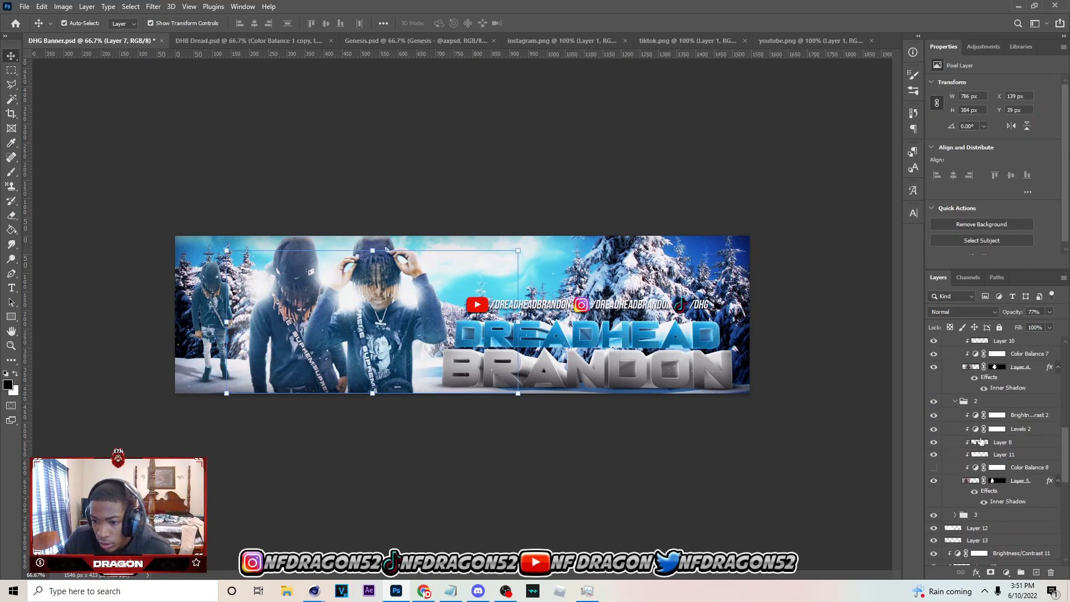
# Examine the Color Balance 8 and Color Balance 11 adjustments and the figure subgroups inside Group 1
pyautogui.scroll(3, 976, 446)
pyautogui.scroll(-1, 987, 484)
pyautogui.click(1028, 524)
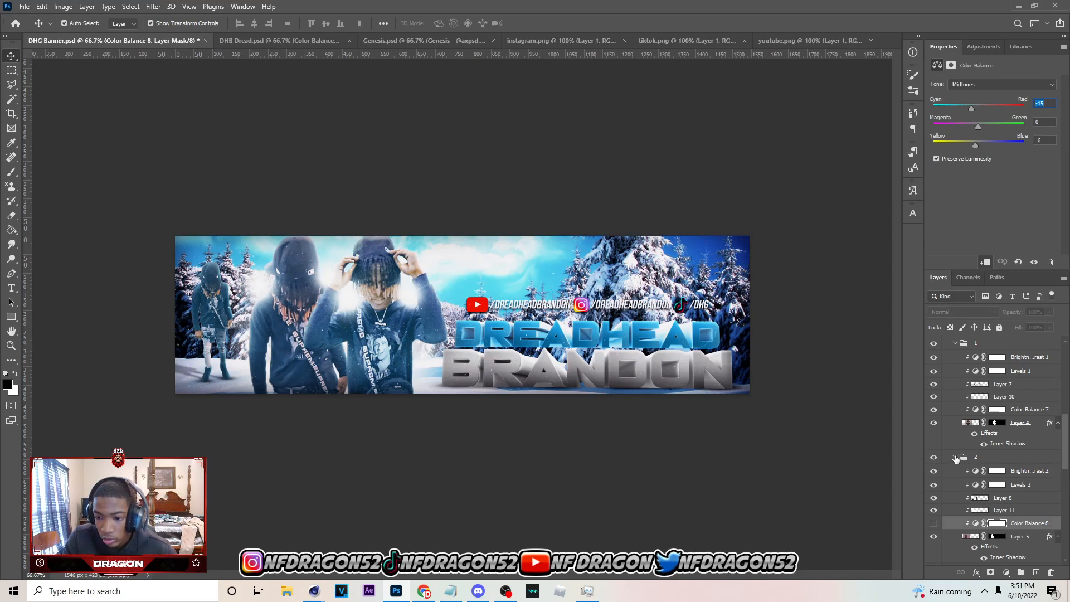
pyautogui.click(955, 457)
pyautogui.click(1008, 361)
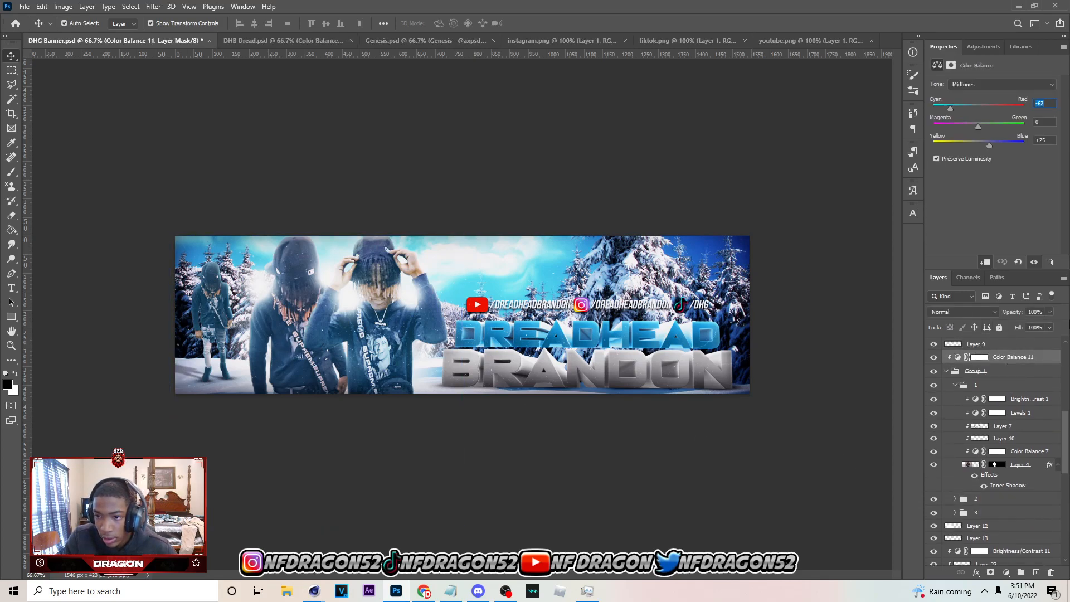
pyautogui.click(946, 372)
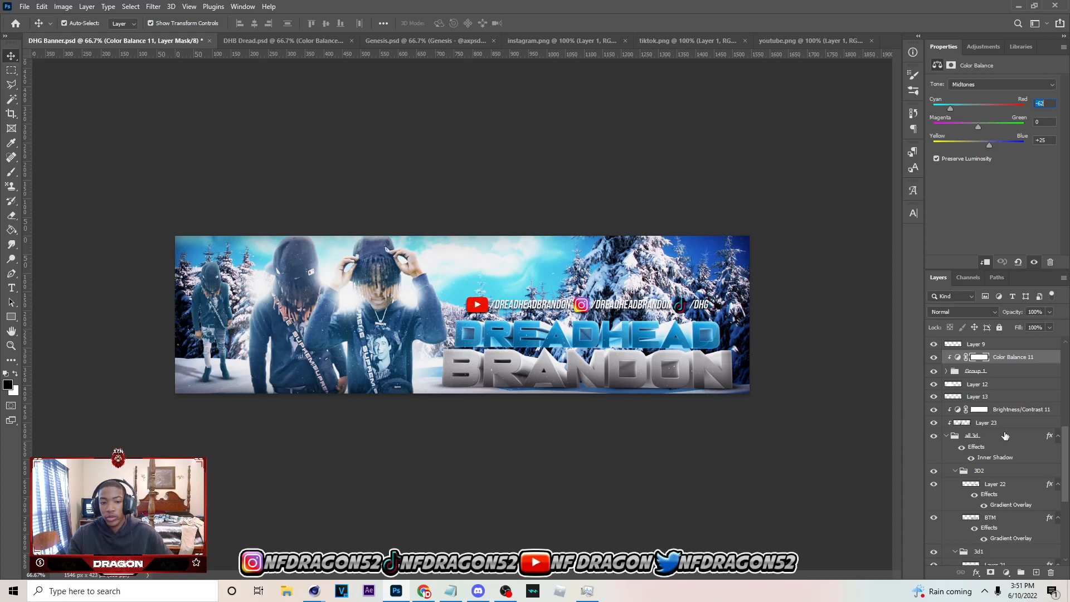
pyautogui.scroll(1, 960, 412)
pyautogui.click(974, 384)
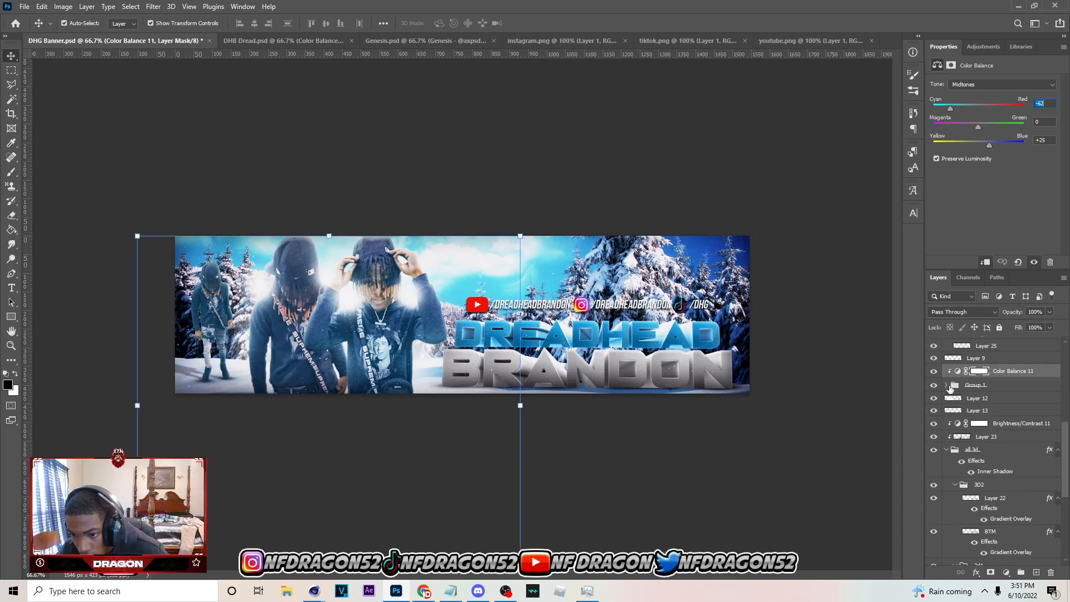
pyautogui.click(945, 385)
pyautogui.scroll(-2, 998, 502)
# Add a new layer directly above subgroup 3 in Group 1 and ready a soft round brush with white as the foreground colour
pyautogui.click(985, 501)
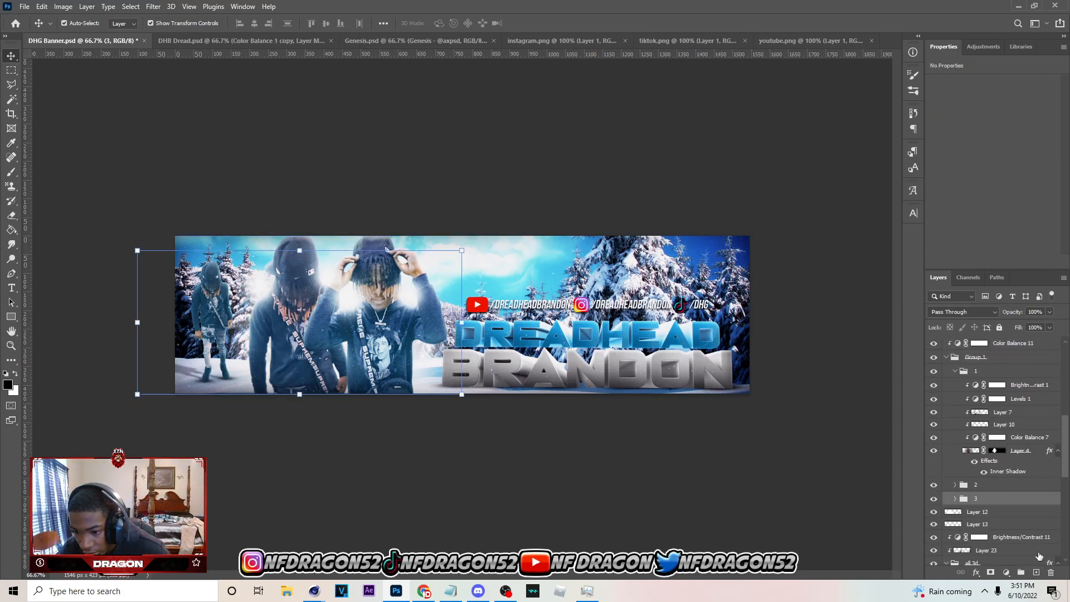
pyautogui.click(1035, 573)
pyautogui.press('b')
pyautogui.press('x')
pyautogui.click(69, 25)
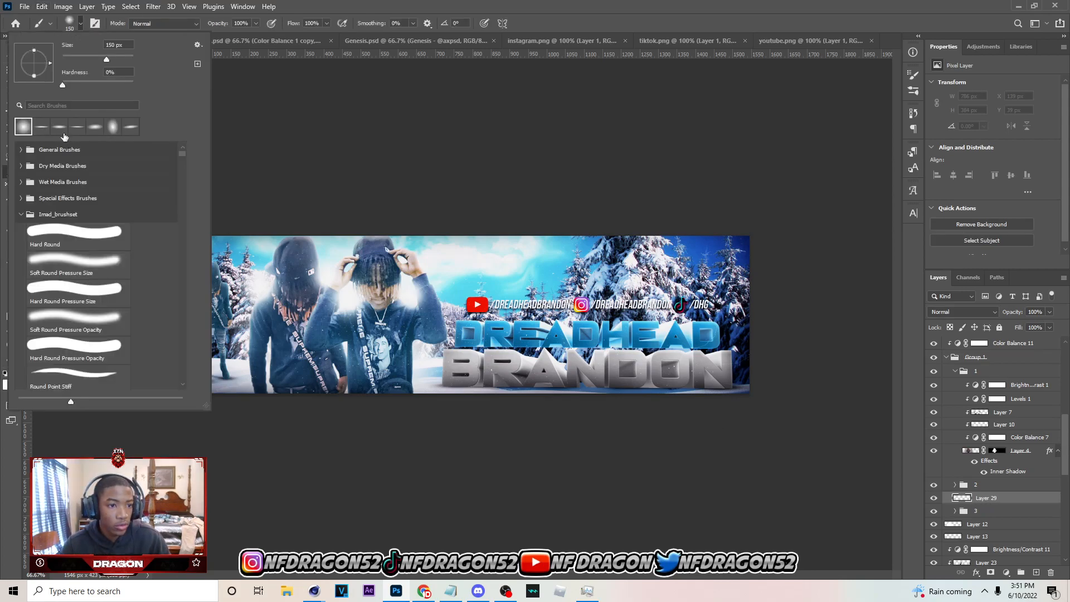
pyautogui.click(80, 24)
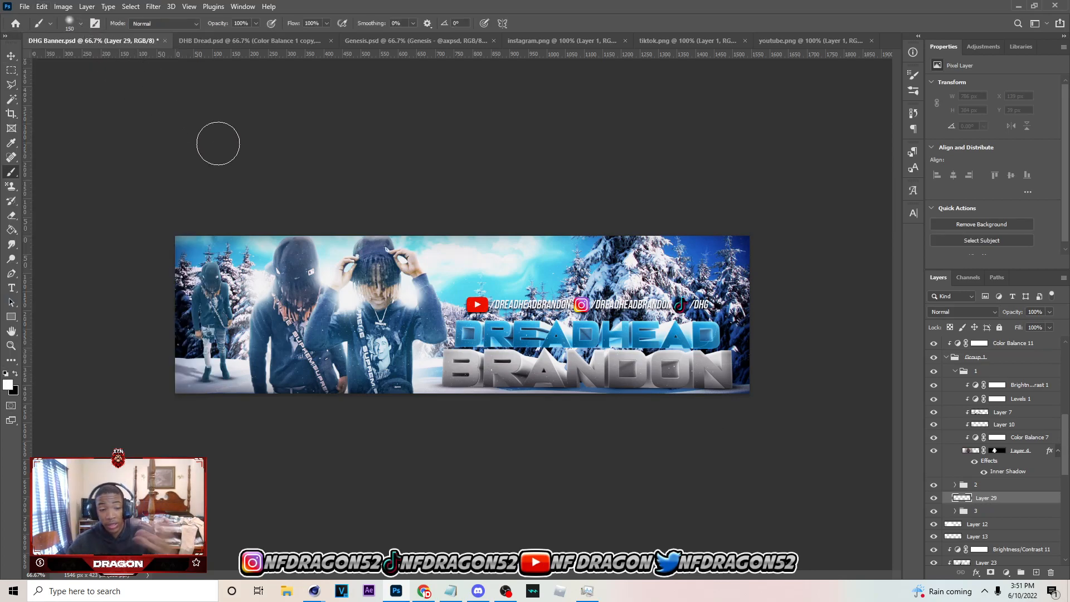
pyautogui.click(510, 588)
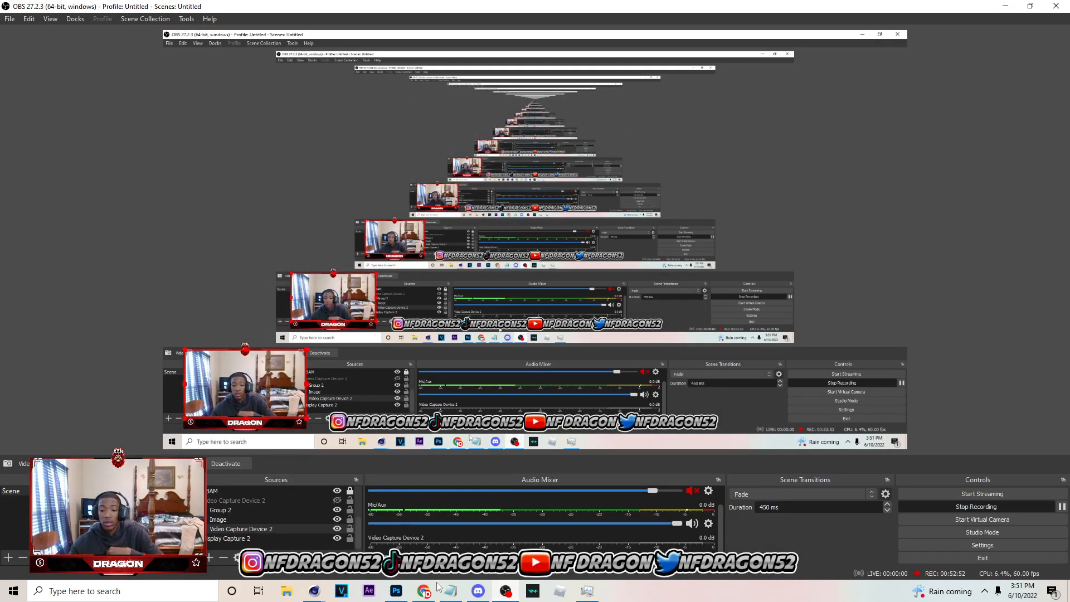
pyautogui.click(508, 589)
# Paint soft white haze with an enlarged brush between the far-left figure and the second figure, undoing strokes that do not fit
pyautogui.press(']')
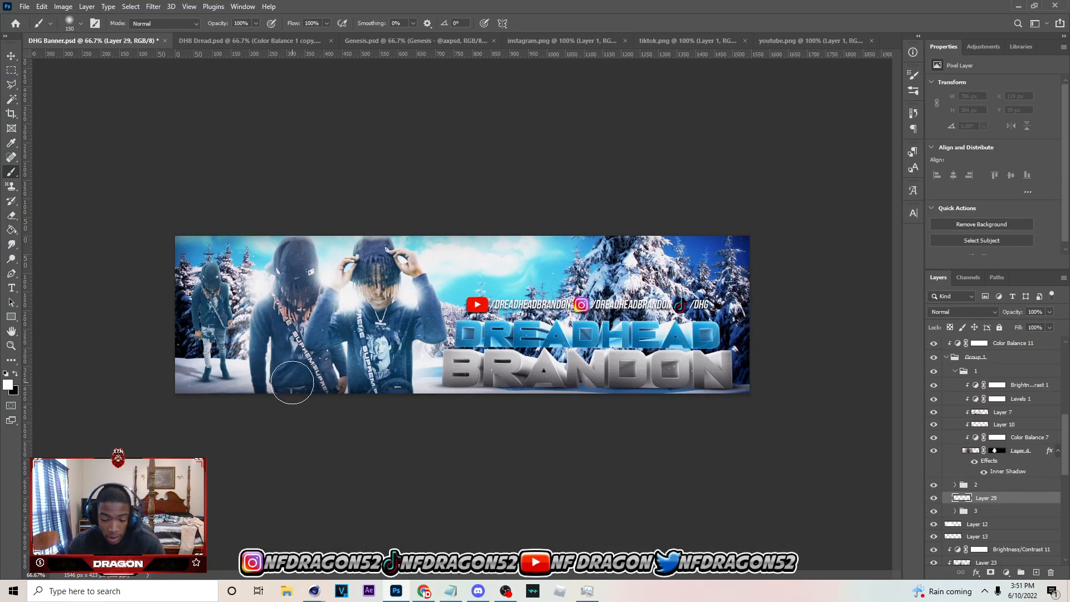
pyautogui.press(']')
pyautogui.press(']')
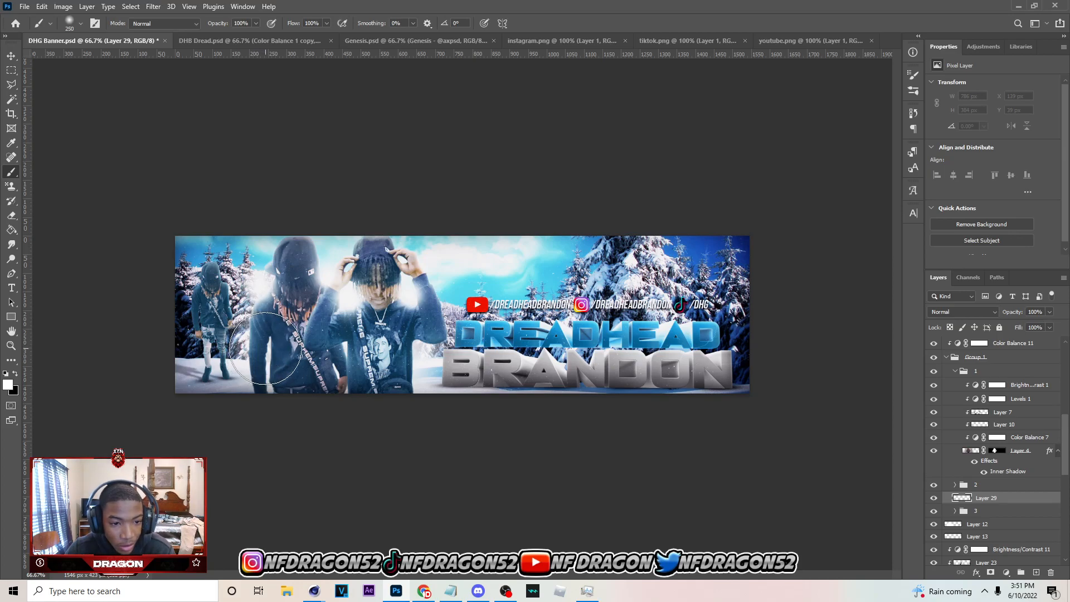
pyautogui.click(265, 348)
pyautogui.click(263, 296)
pyautogui.hotkey('ctrl', 'z')
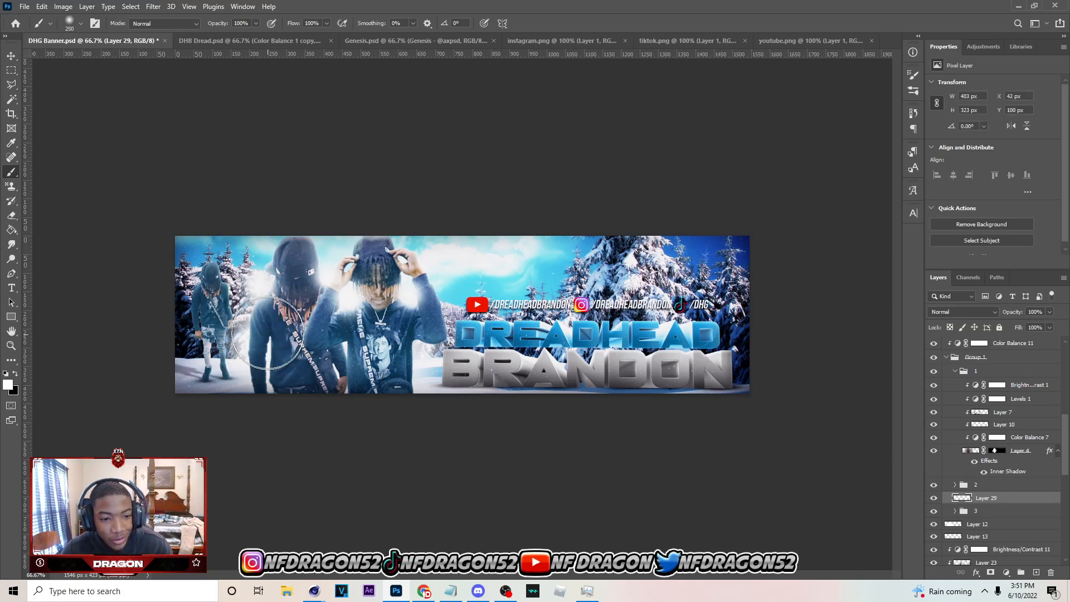
pyautogui.click(267, 322)
pyautogui.click(256, 289)
pyautogui.hotkey('ctrl', 'z')
pyautogui.click(267, 345)
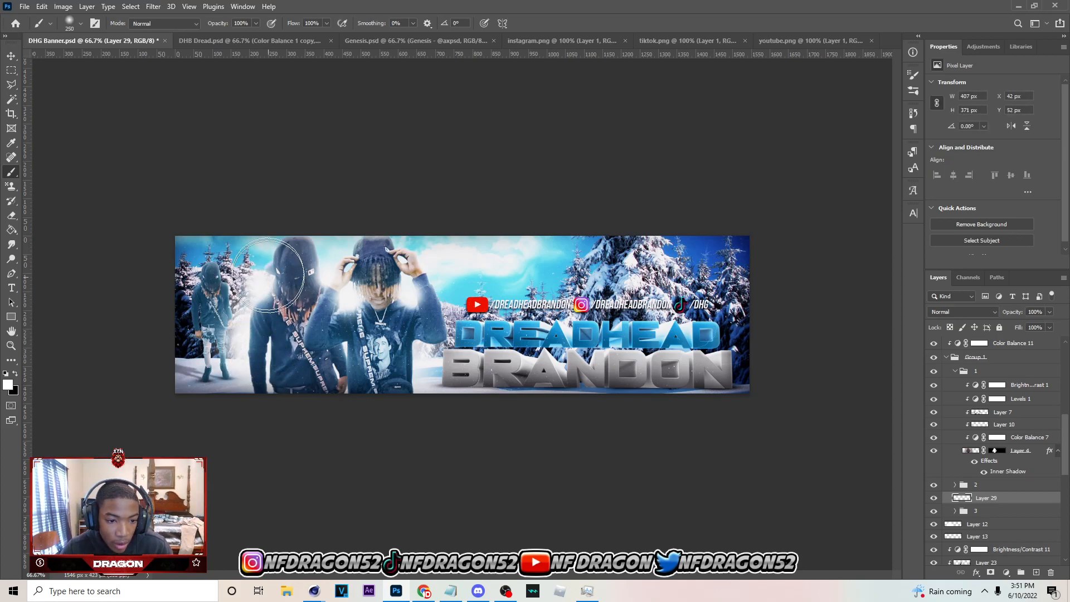
pyautogui.click(252, 254)
# Apply a Gaussian Blur to the white haze layer, increasing the radius to soften the painted glow
pyautogui.click(11, 56)
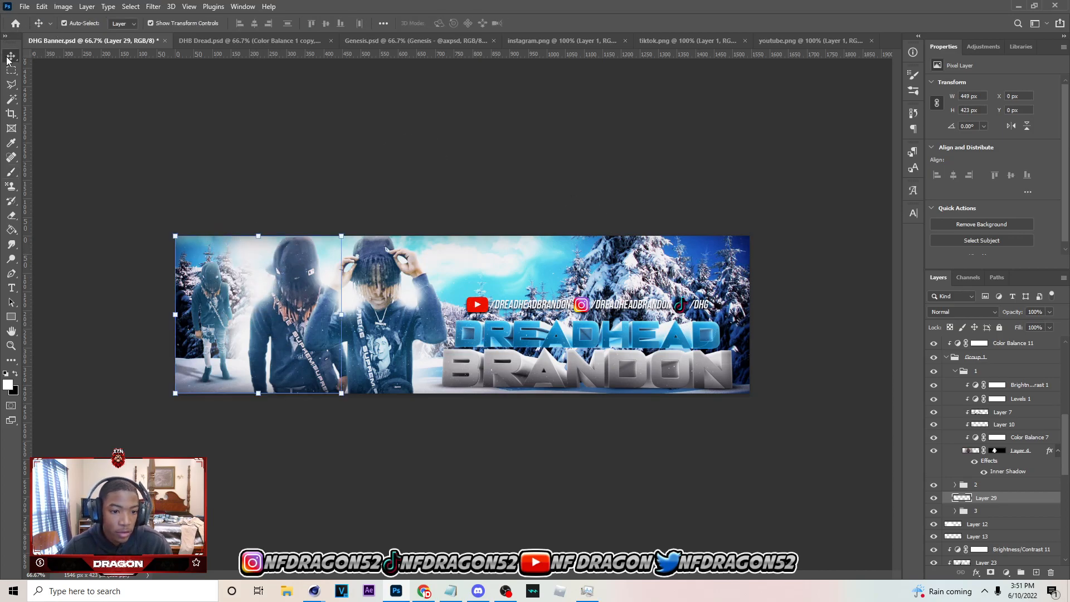
pyautogui.click(153, 6)
pyautogui.moveTo(202, 152)
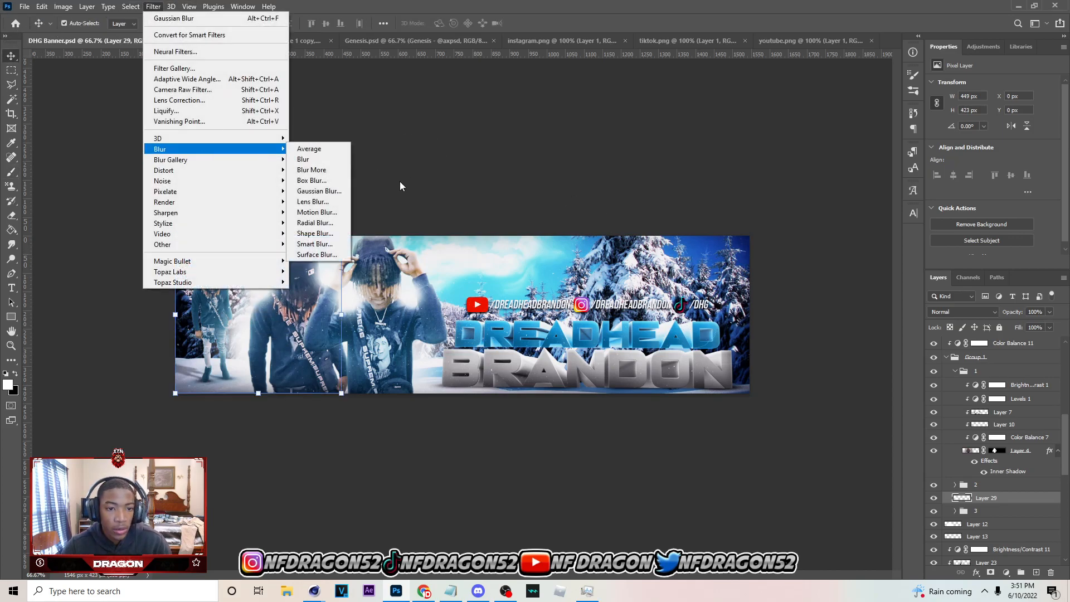
pyautogui.click(316, 190)
pyautogui.moveTo(807, 345); pyautogui.dragTo(845, 347)
pyautogui.click(943, 193)
# Lower the haze layer's opacity to 51% and save the banner
pyautogui.click(1049, 313)
pyautogui.moveTo(998, 323); pyautogui.dragTo(1026, 324)
pyautogui.click(625, 132)
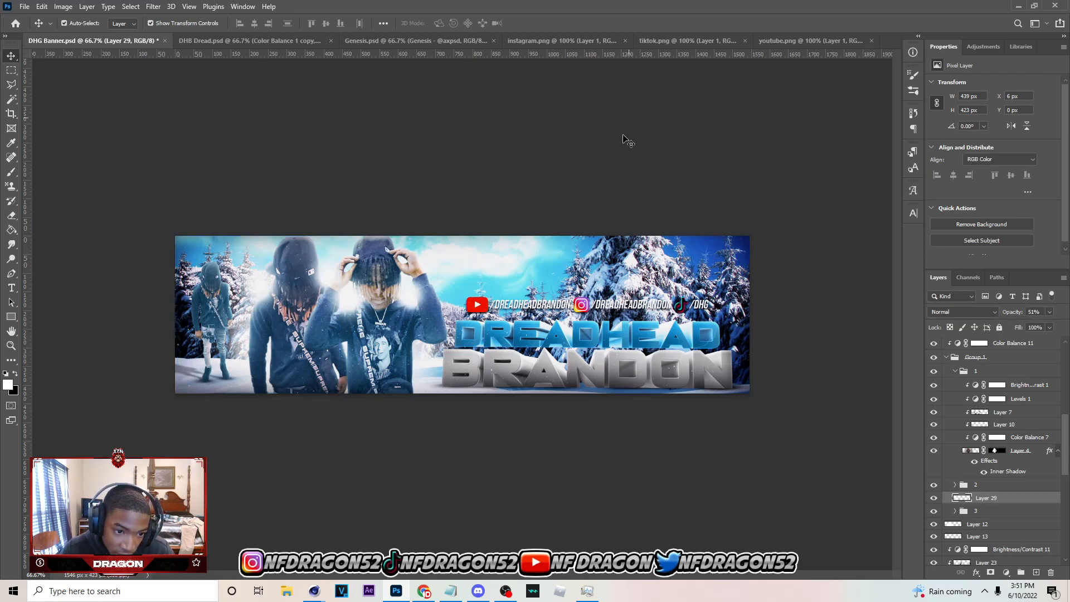
pyautogui.hotkey('ctrl', 's')
# Look through the layer stack from the figure groups up to Layer 6 beneath the Vibrance adjustment
pyautogui.click(217, 298)
pyautogui.click(666, 209)
pyautogui.scroll(10, 1017, 483)
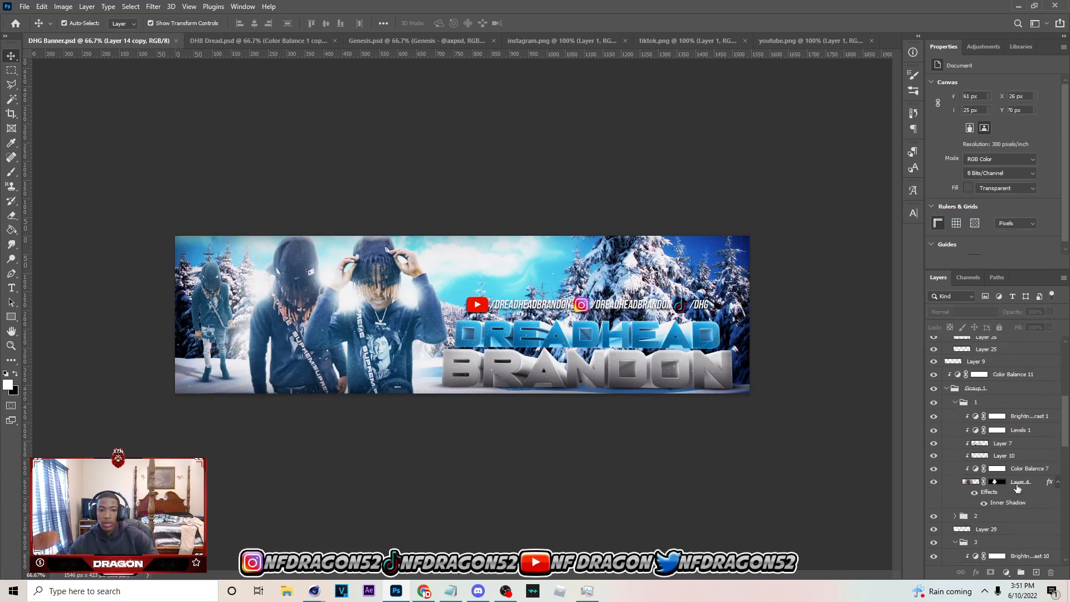
pyautogui.click(1007, 479)
pyautogui.click(979, 428)
pyautogui.click(1014, 466)
pyautogui.click(946, 478)
pyautogui.click(997, 425)
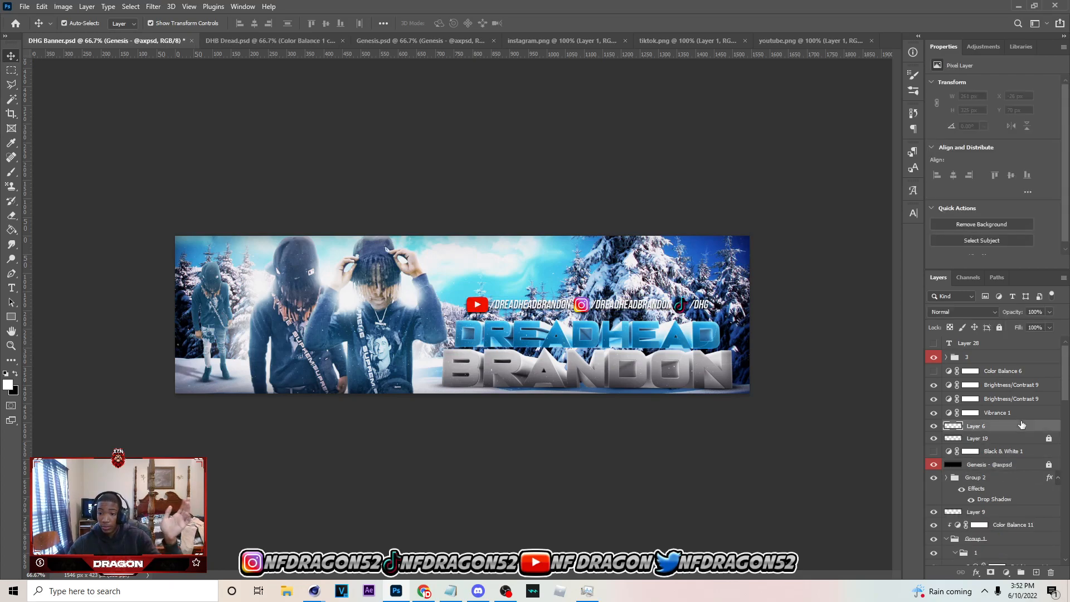
# Unlock Layer 19, set its opacity to 79%, and save the banner
pyautogui.click(1016, 440)
pyautogui.click(1048, 438)
pyautogui.click(1049, 312)
pyautogui.moveTo(1050, 325); pyautogui.dragTo(1057, 327)
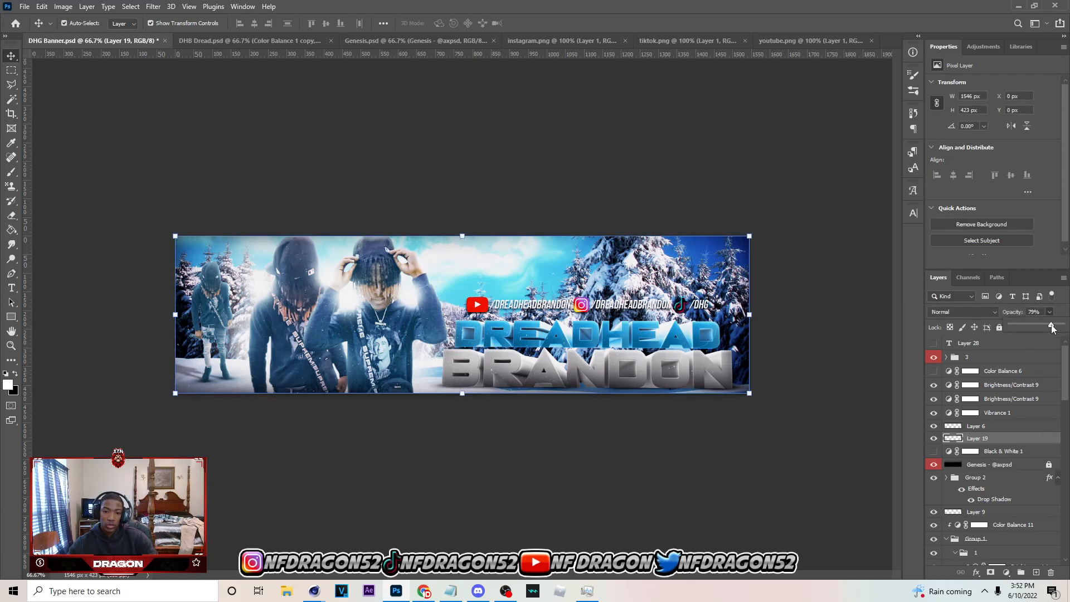
pyautogui.click(639, 153)
pyautogui.hotkey('ctrl', 's')
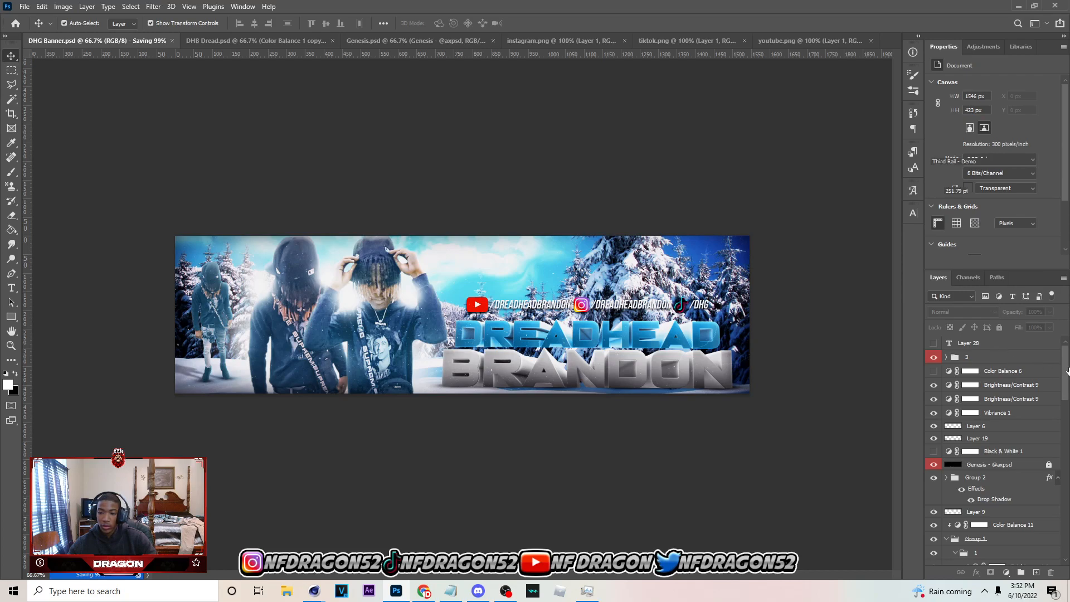
# Group all layers from Layer 28 down to Layer 1 and merge a duplicate of the group into one layer
pyautogui.moveTo(1066, 371); pyautogui.dragTo(1035, 586)
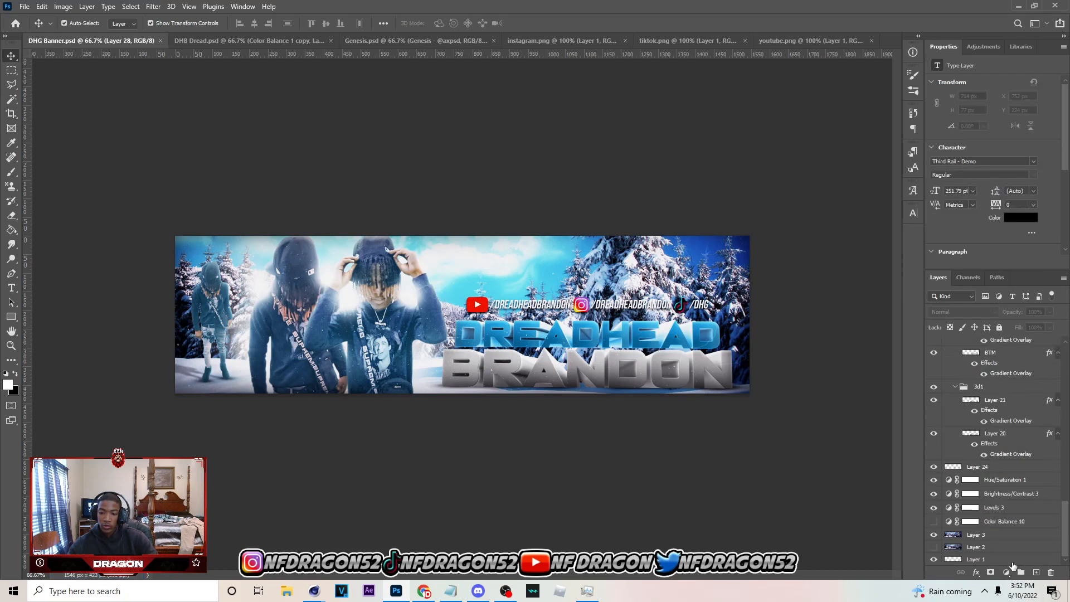
pyautogui.keyDown('shift'); pyautogui.click(1012, 563); pyautogui.keyUp('shift')
pyautogui.hotkey('ctrl', 'g')
pyautogui.hotkey('ctrl', 'j')
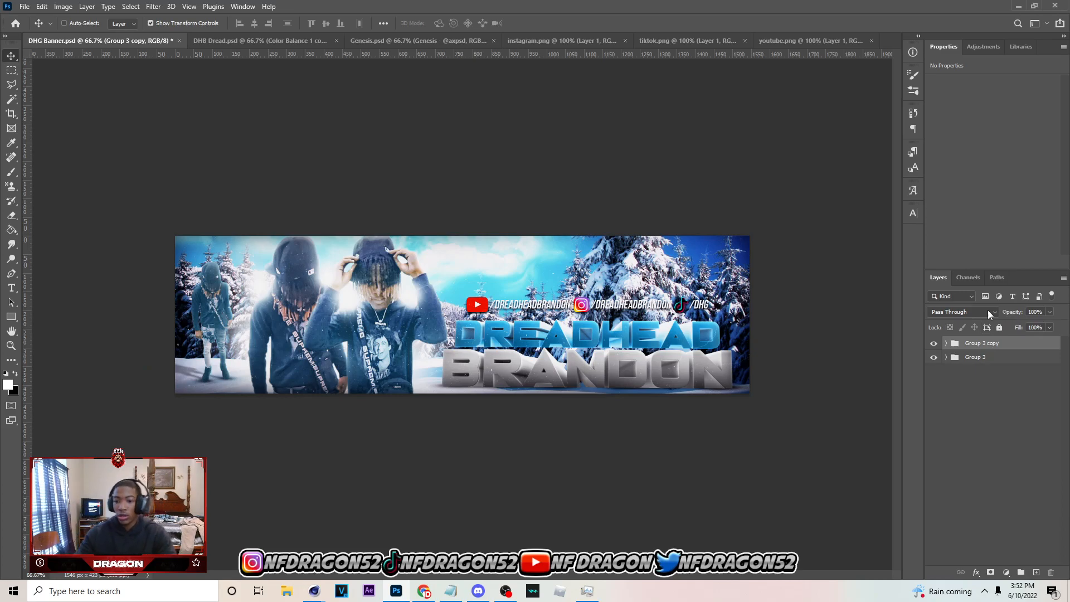
pyautogui.hotkey('ctrl', 'e')
# Copy the full canvas area of the merged layer to a new layer and convert it to a smart object
pyautogui.press('m')
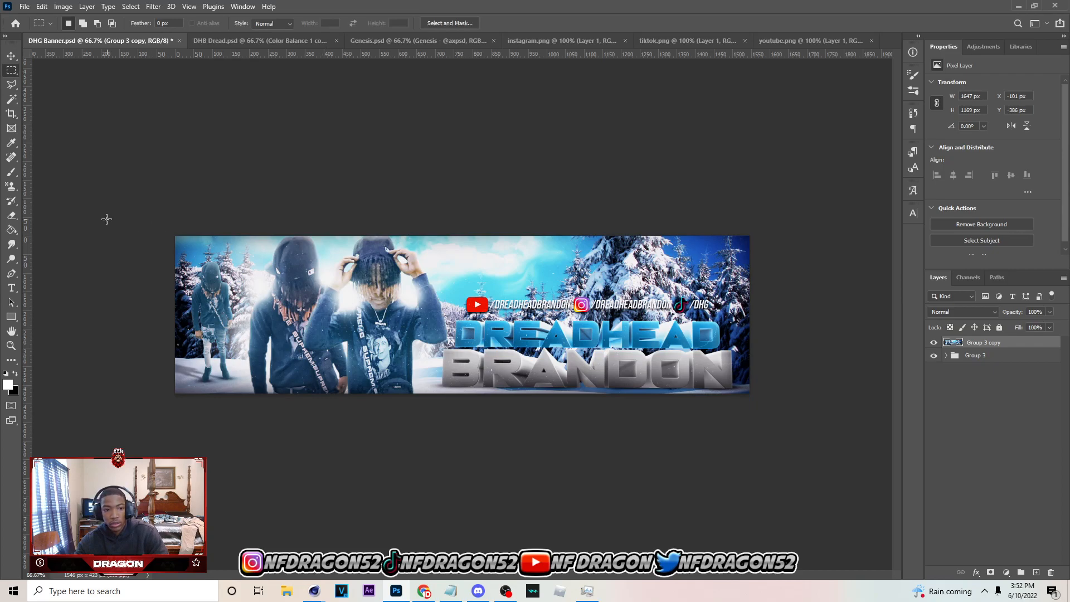
pyautogui.moveTo(64, 153); pyautogui.dragTo(1016, 576)
pyautogui.hotkey('ctrl', 'j')
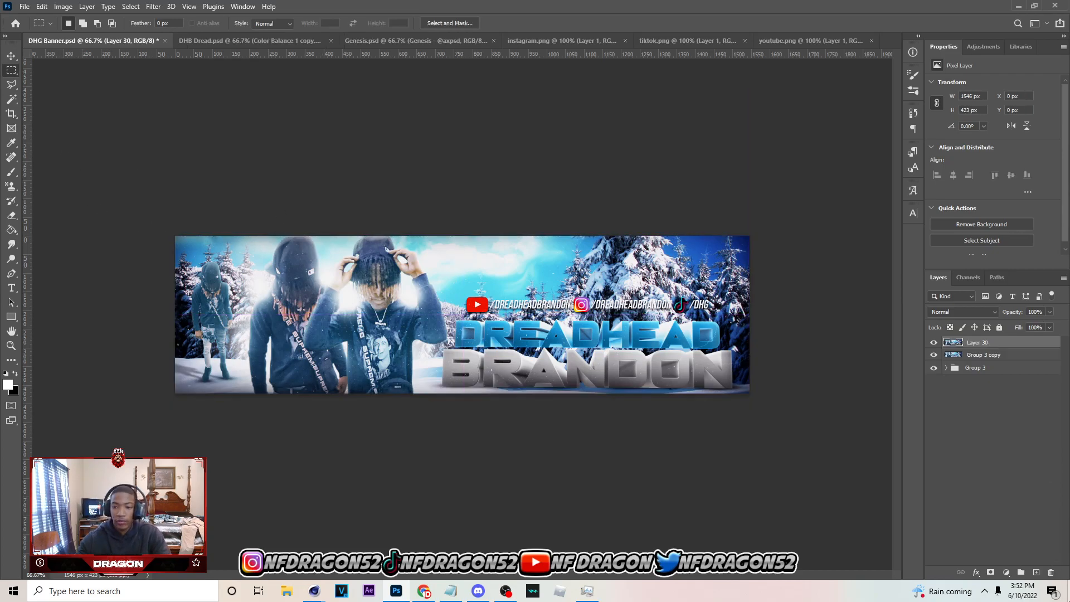
pyautogui.rightClick(1015, 342)
pyautogui.click(941, 263)
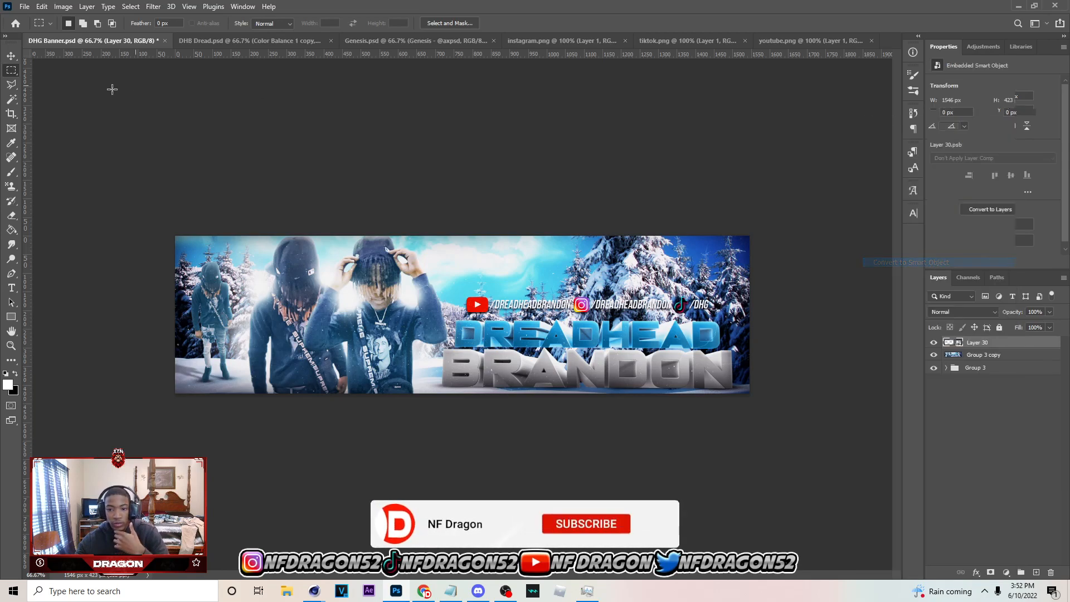
# Open the Camera Raw Filter on the smart object and choose user preset 37
pyautogui.click(11, 57)
pyautogui.click(153, 6)
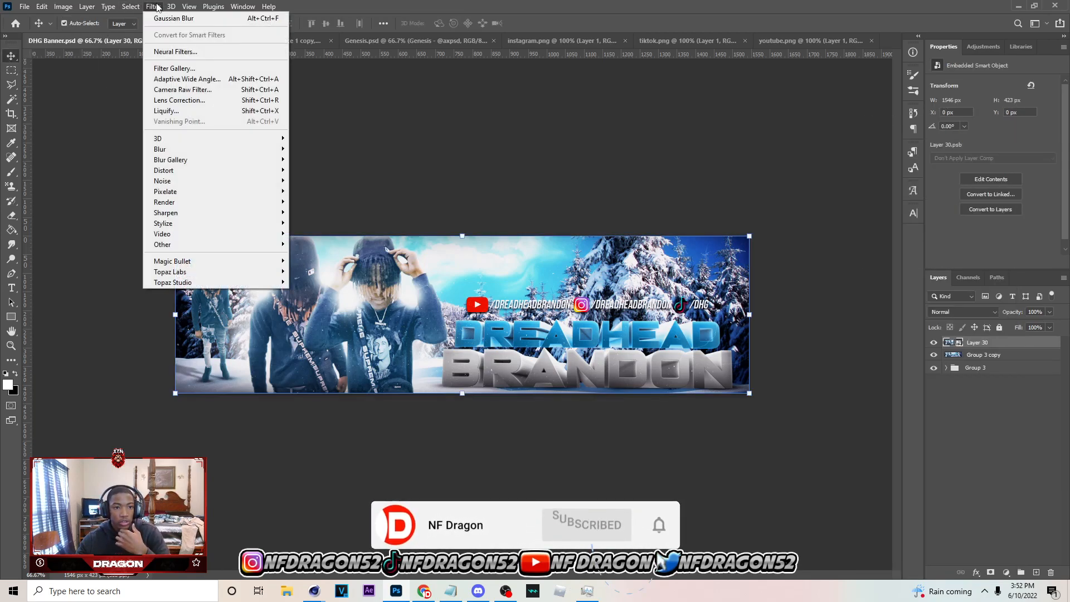
pyautogui.click(237, 92)
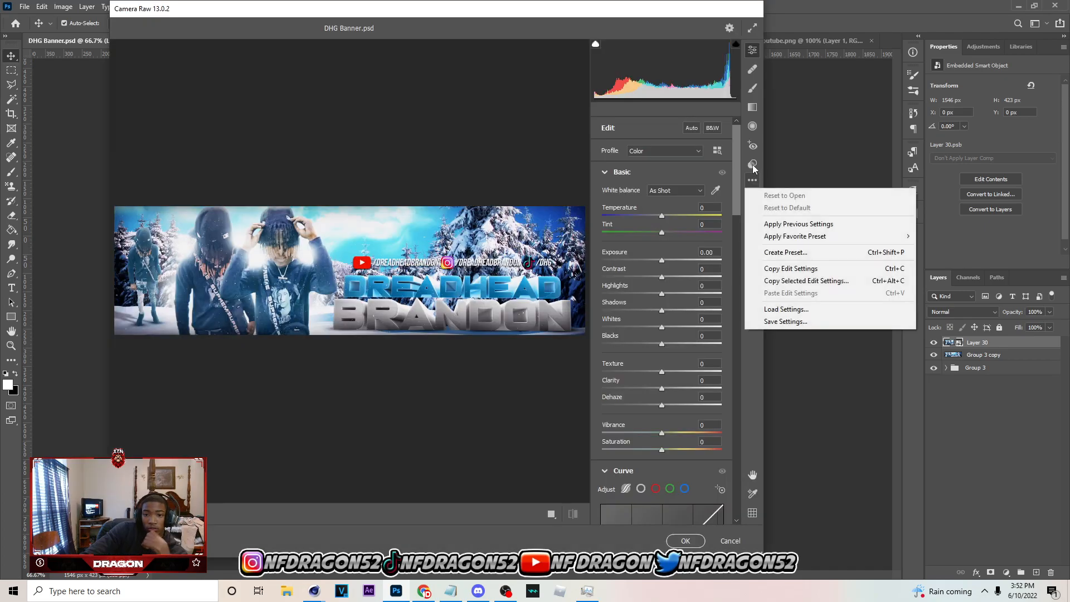
pyautogui.click(752, 164)
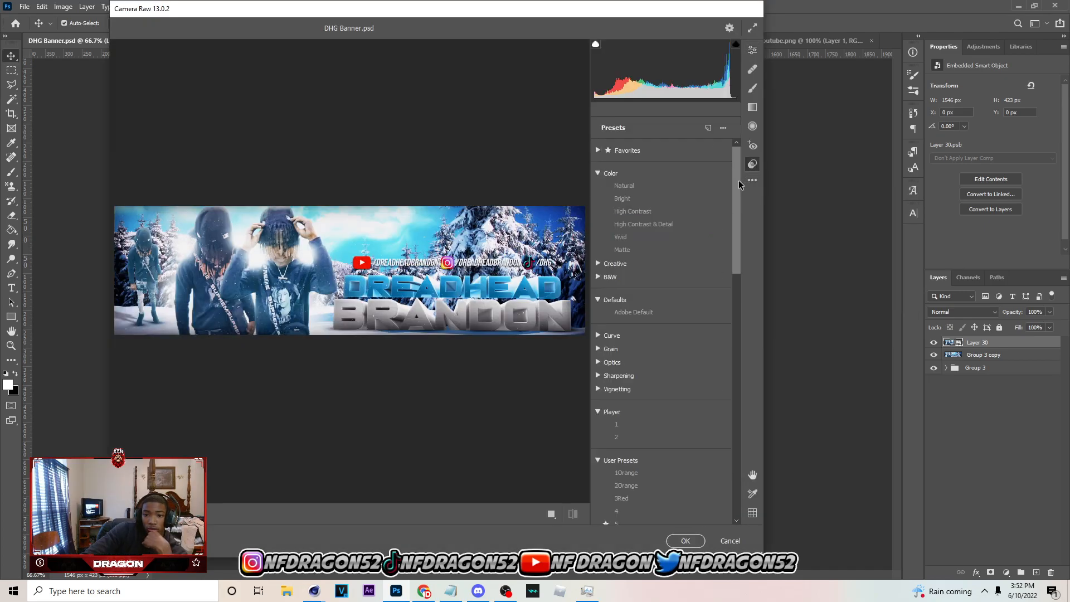
pyautogui.moveTo(739, 183); pyautogui.dragTo(769, 486)
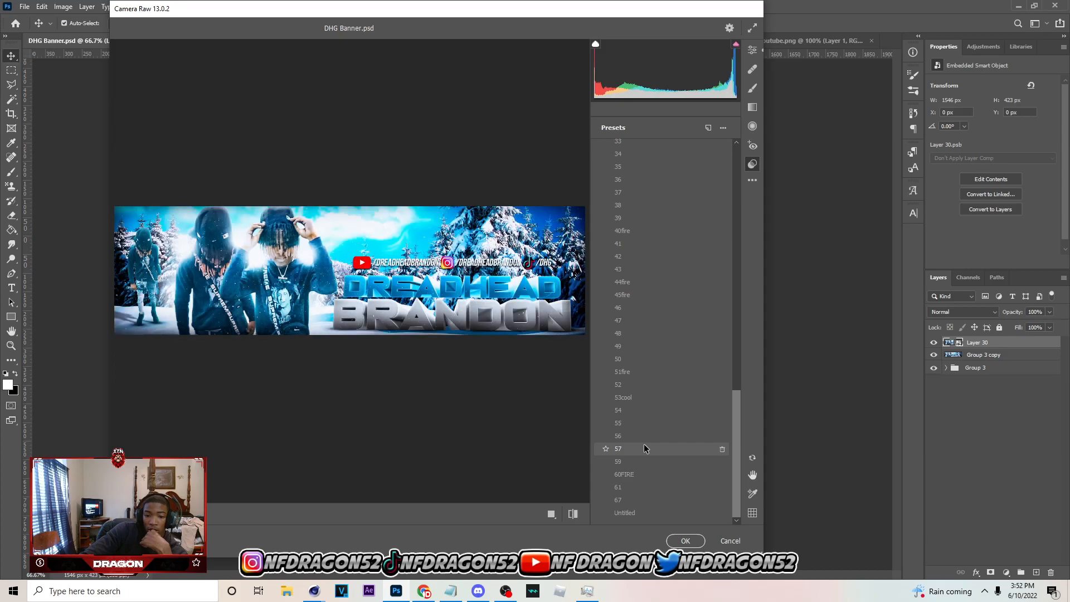
pyautogui.scroll(4, 639, 346)
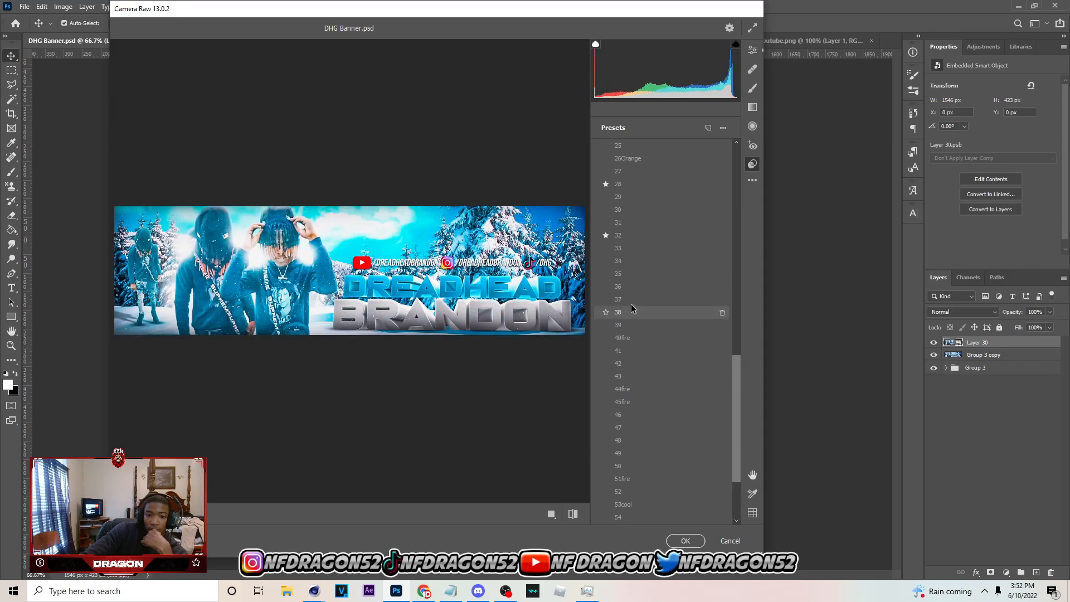
pyautogui.scroll(5, 620, 433)
pyautogui.click(619, 433)
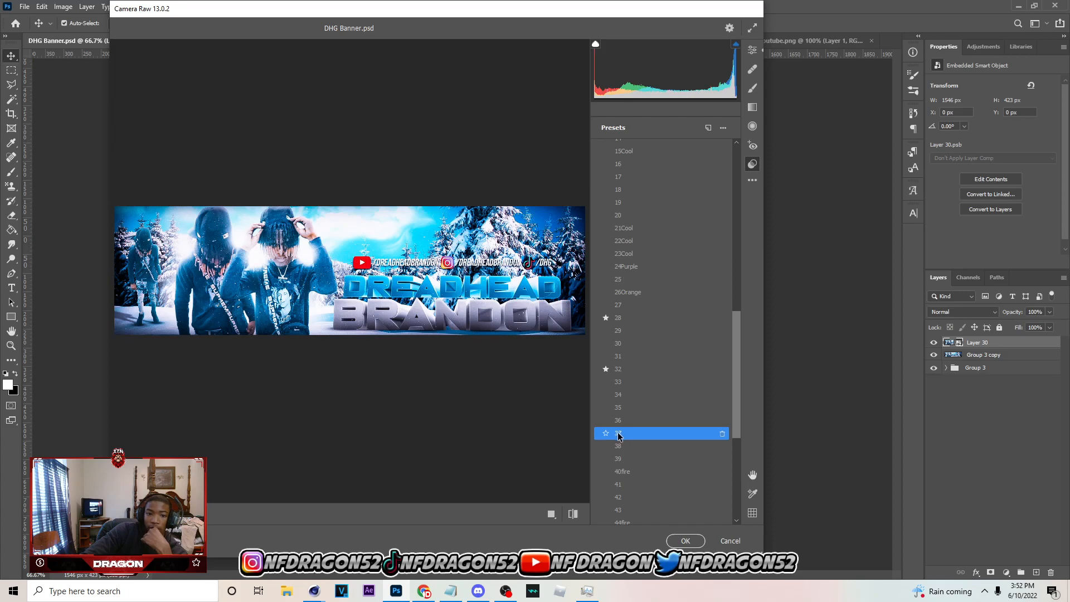
# Preview the other user presets on the banner and compare them with preset 37
pyautogui.scroll(6, 619, 245)
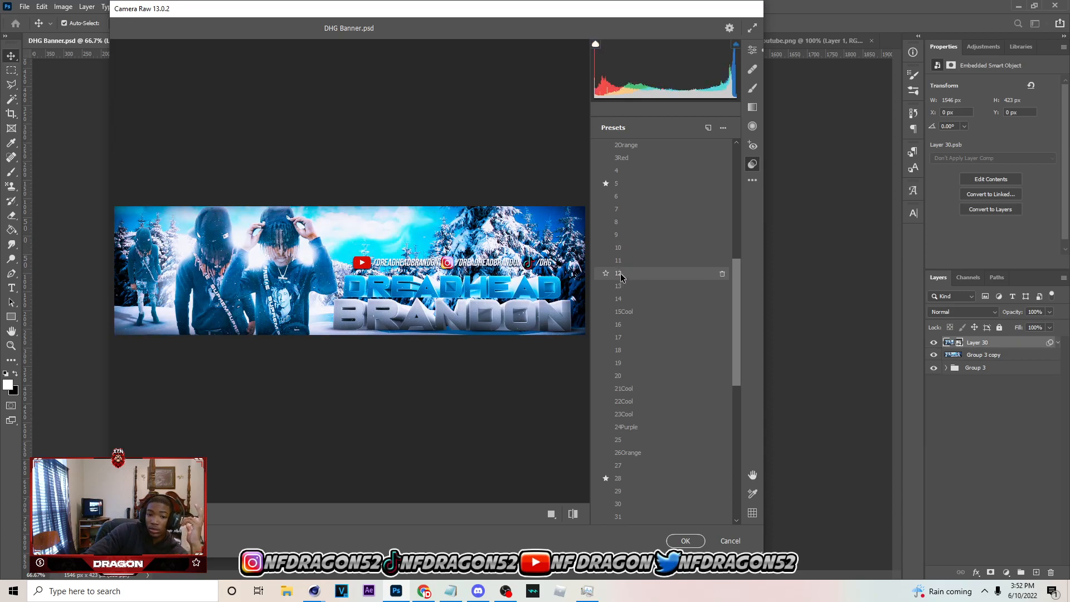
pyautogui.scroll(-4, 621, 390)
pyautogui.click(619, 432)
pyautogui.scroll(-4, 641, 435)
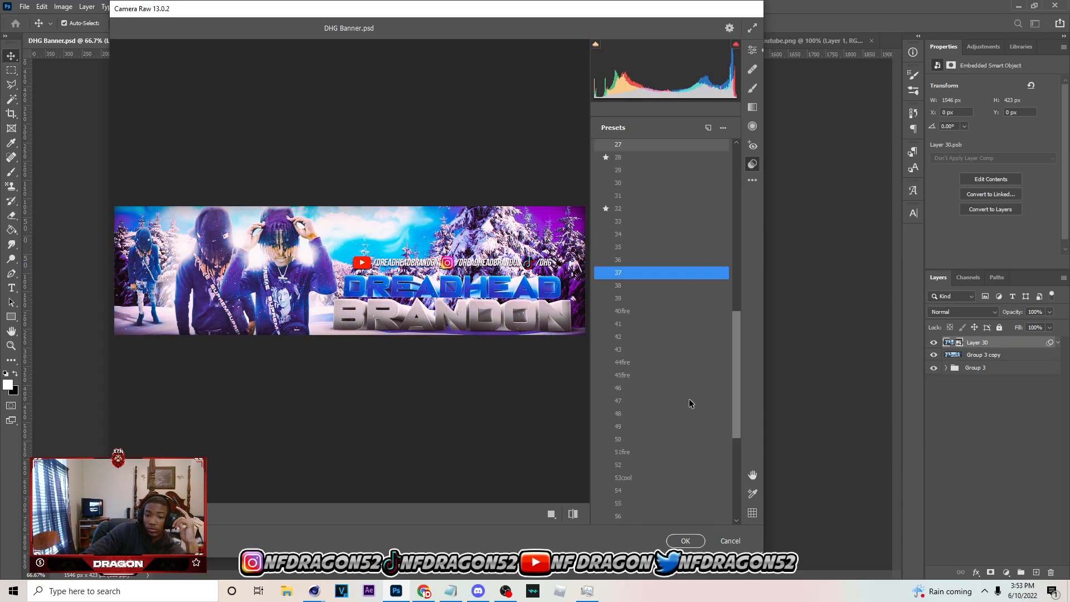
pyautogui.scroll(-3, 625, 470)
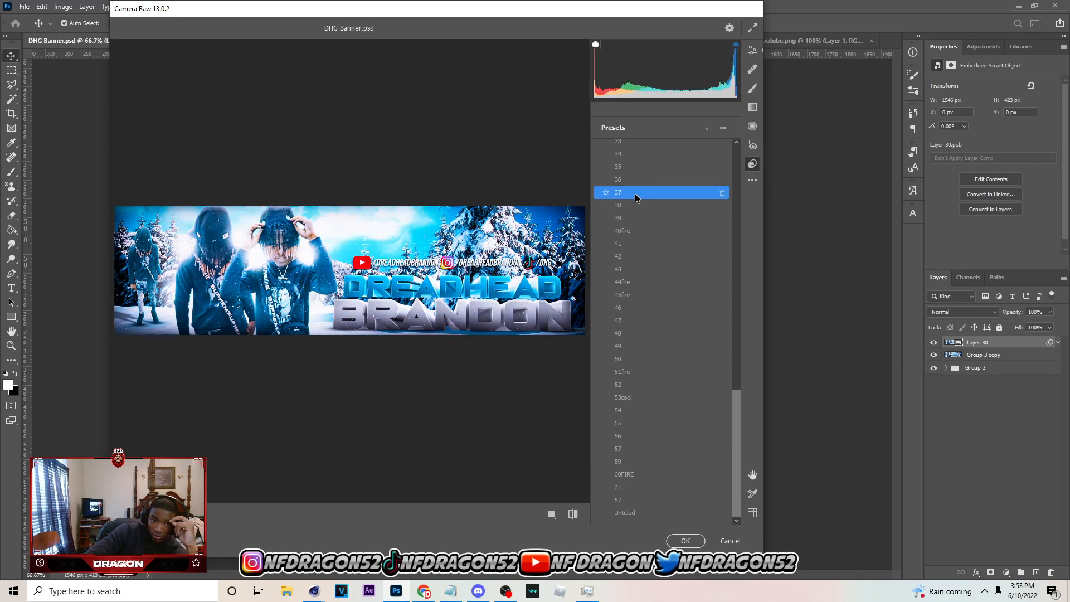
pyautogui.scroll(6, 640, 211)
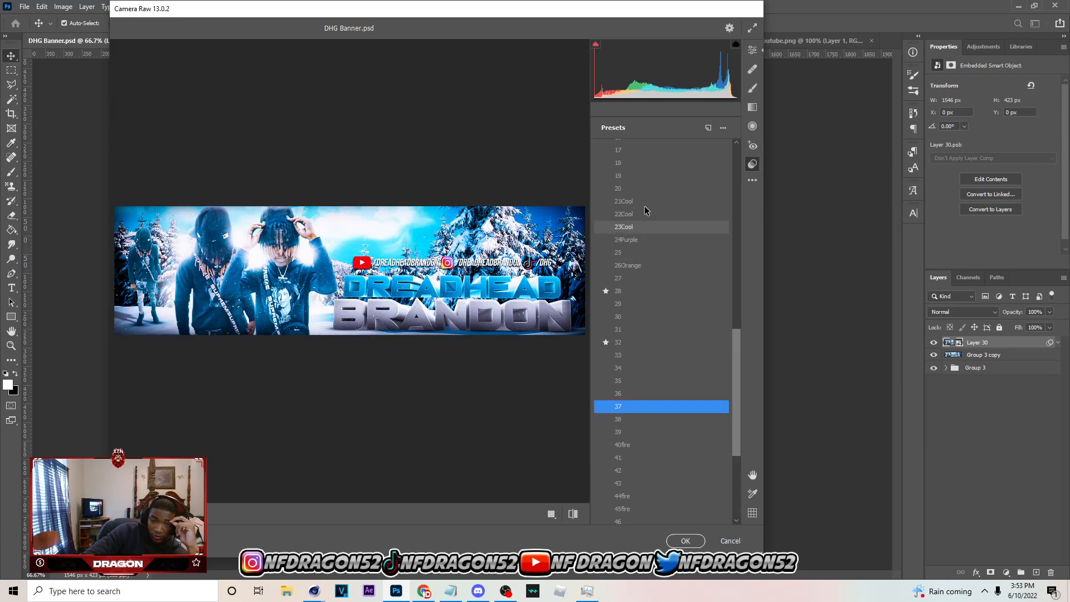
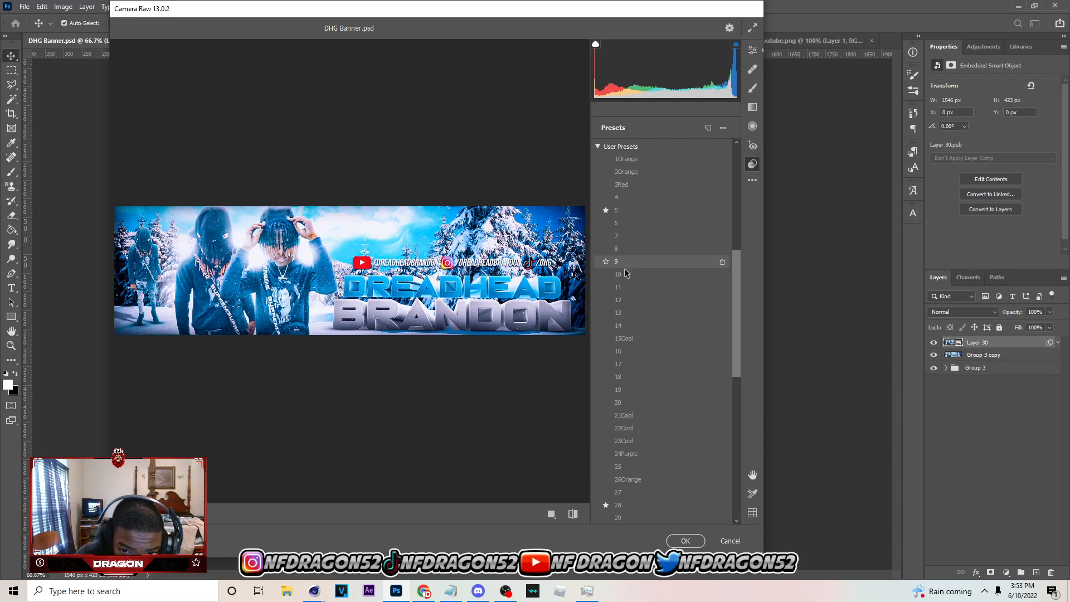
# Try Camera Raw user preset 12 on the smart object, and undo the filter
pyautogui.click(635, 306)
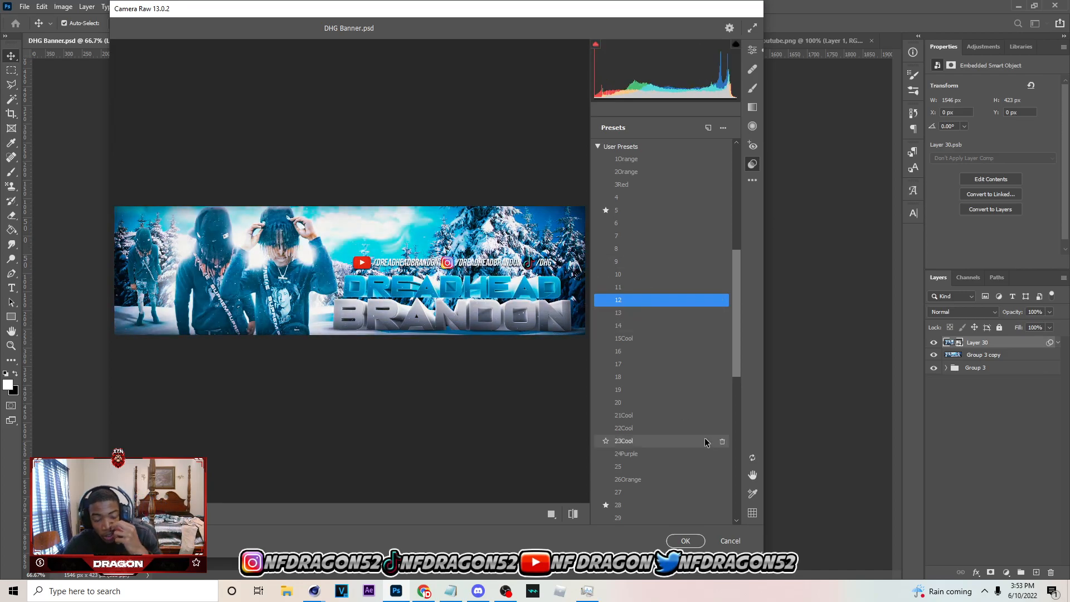
pyautogui.press('Return')
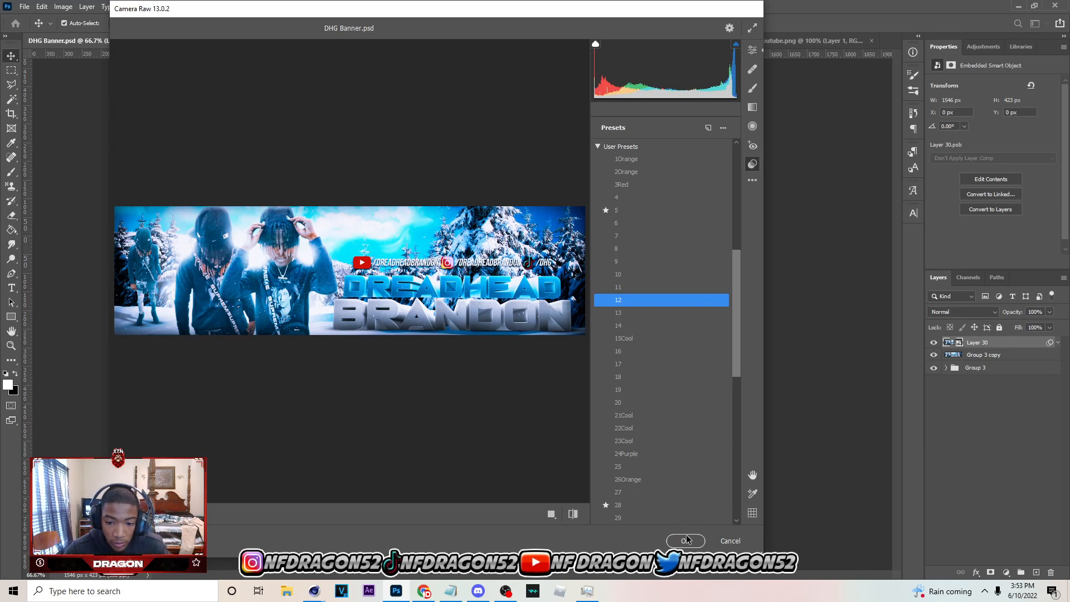
pyautogui.moveTo(481, 353); pyautogui.dragTo(480, 351)
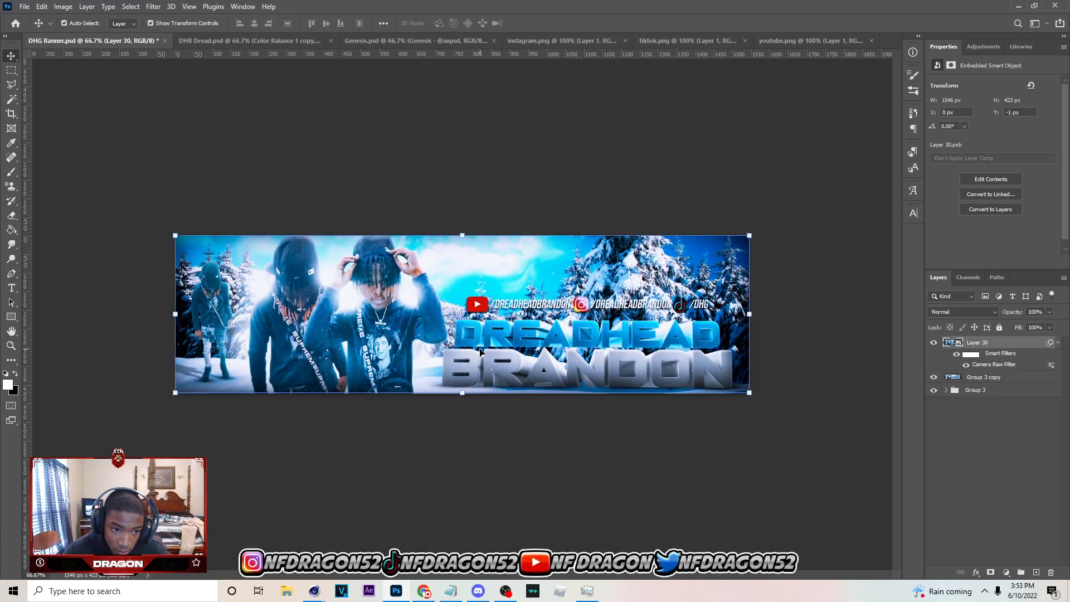
pyautogui.hotkey('ctrl', 'z')
pyautogui.hotkey('ctrl', 'z')
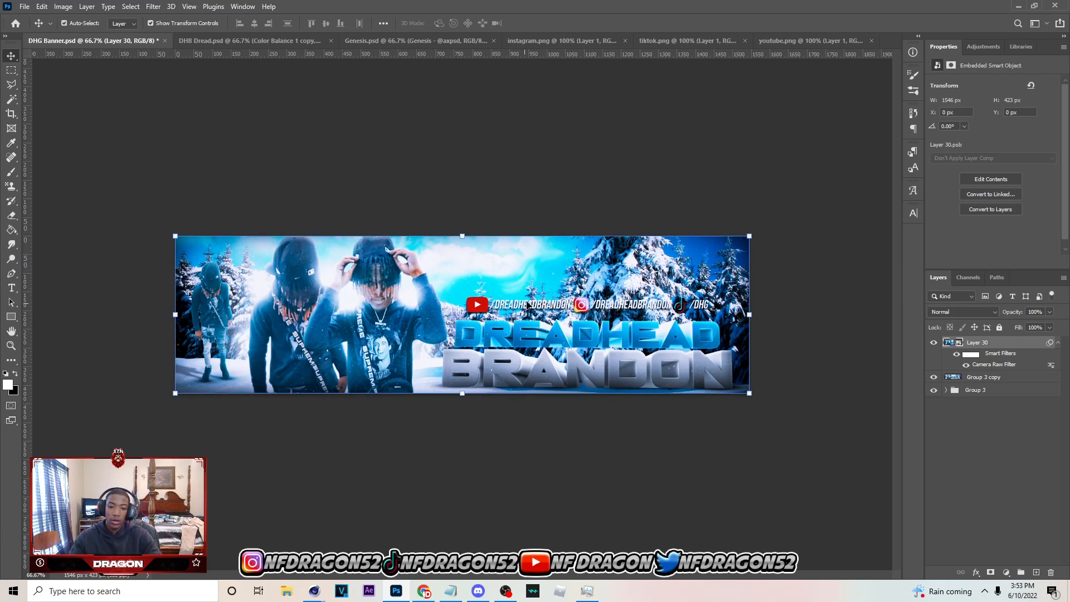
# Apply the Camera Raw Filter with user preset 9 to the smart object
pyautogui.click(153, 6)
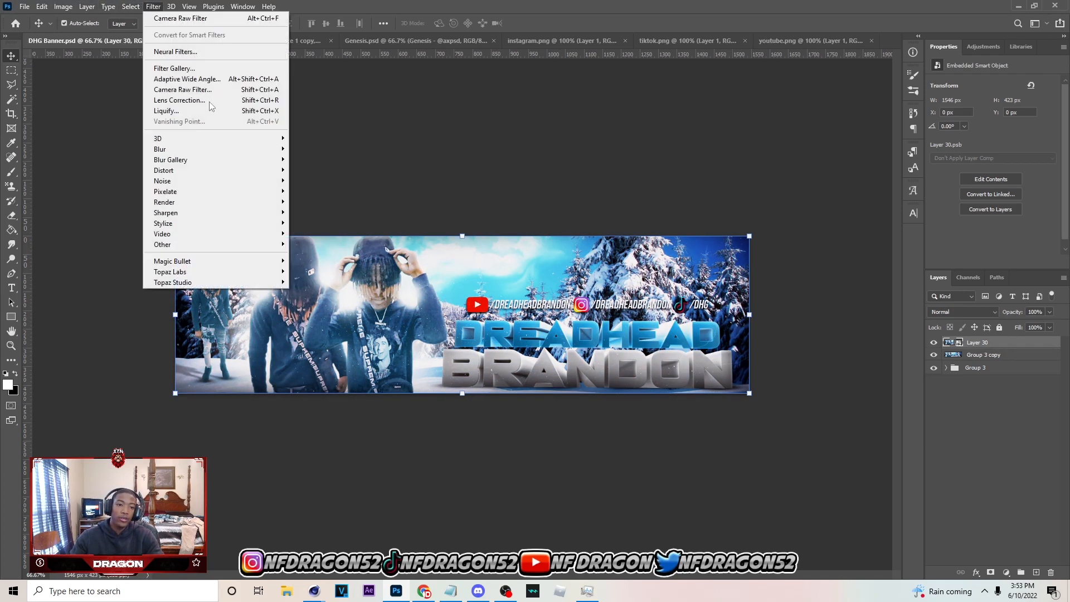
pyautogui.click(229, 89)
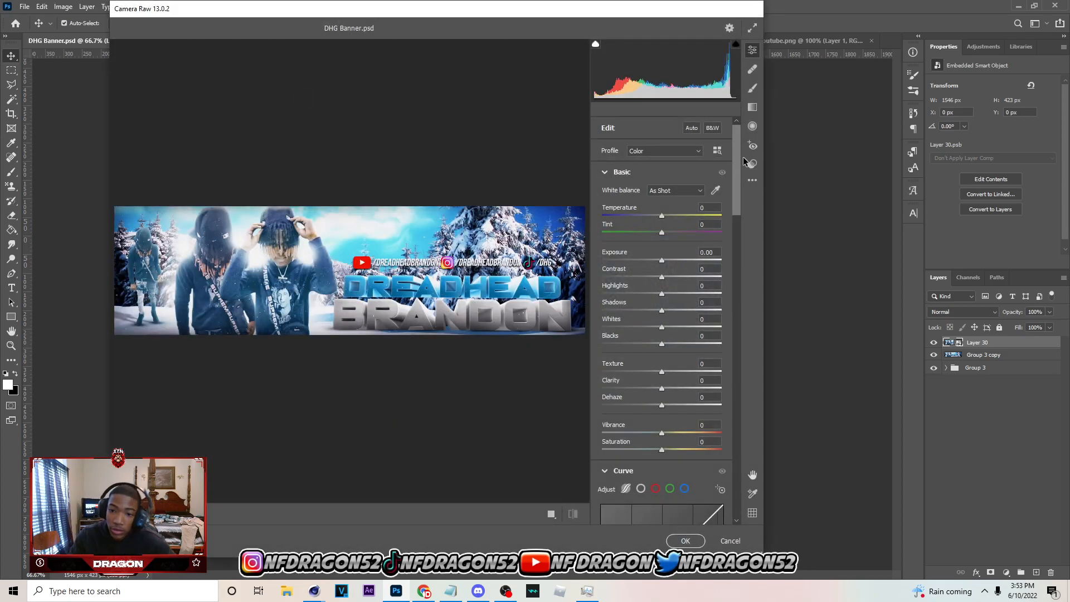
pyautogui.click(752, 164)
pyautogui.moveTo(733, 439); pyautogui.dragTo(727, 291)
pyautogui.click(630, 329)
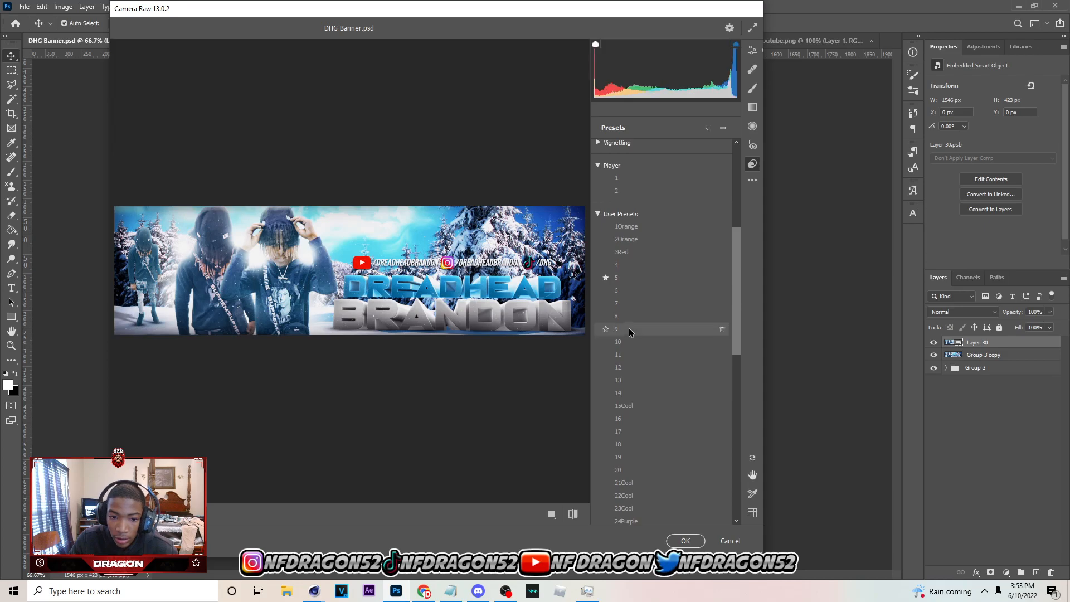
pyautogui.click(684, 541)
pyautogui.moveTo(581, 320); pyautogui.dragTo(580, 320)
# Apply the Magic Bullet PhotoLooks filter to the smart object with its Diffusion and Chromatic Aberration tools turned off
pyautogui.click(153, 6)
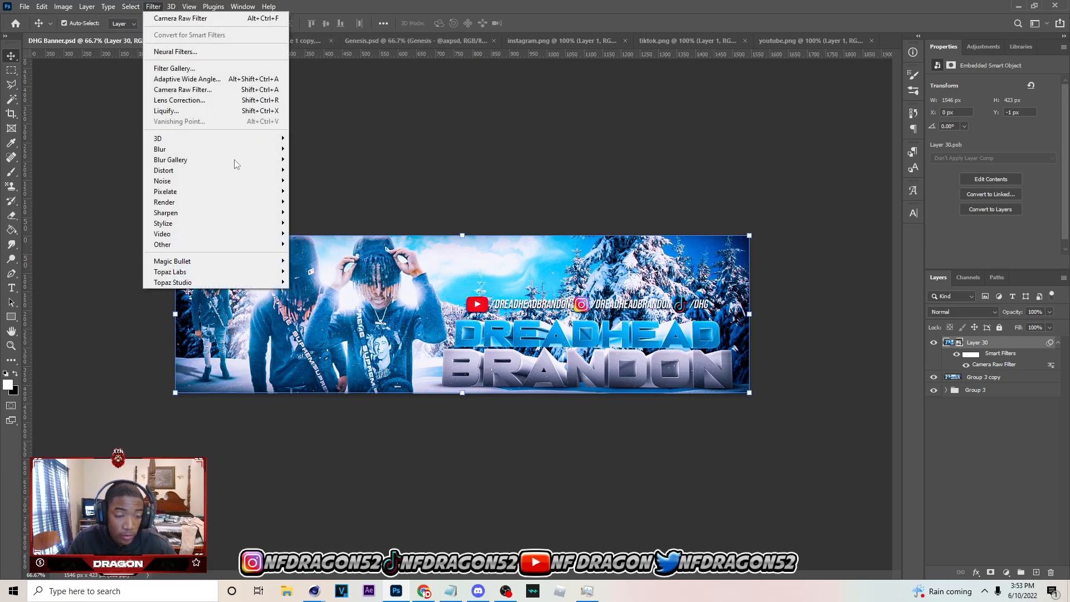
pyautogui.click(310, 260)
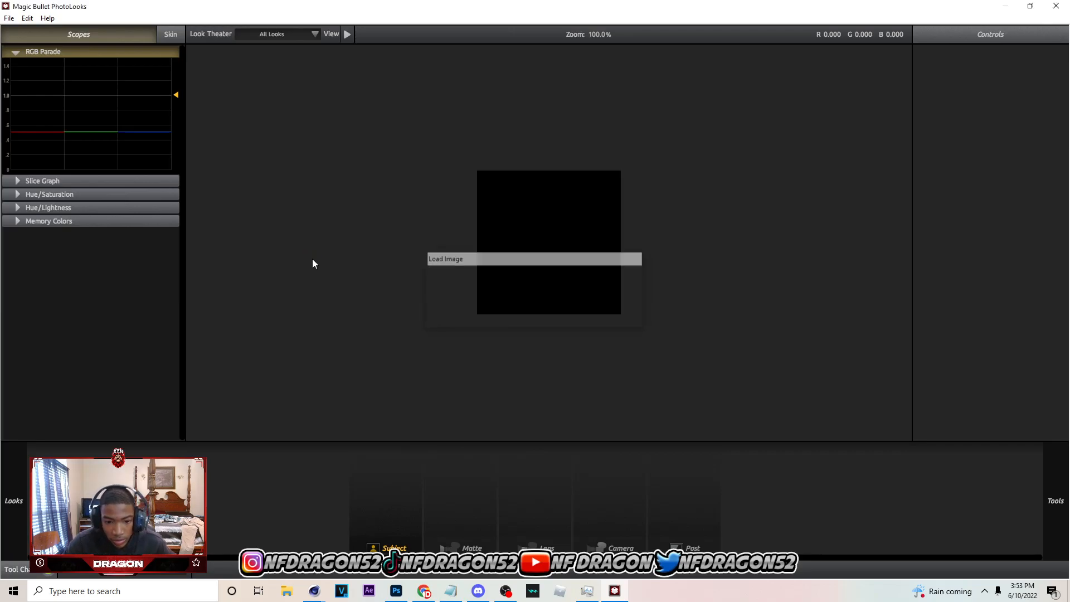
pyautogui.click(405, 491)
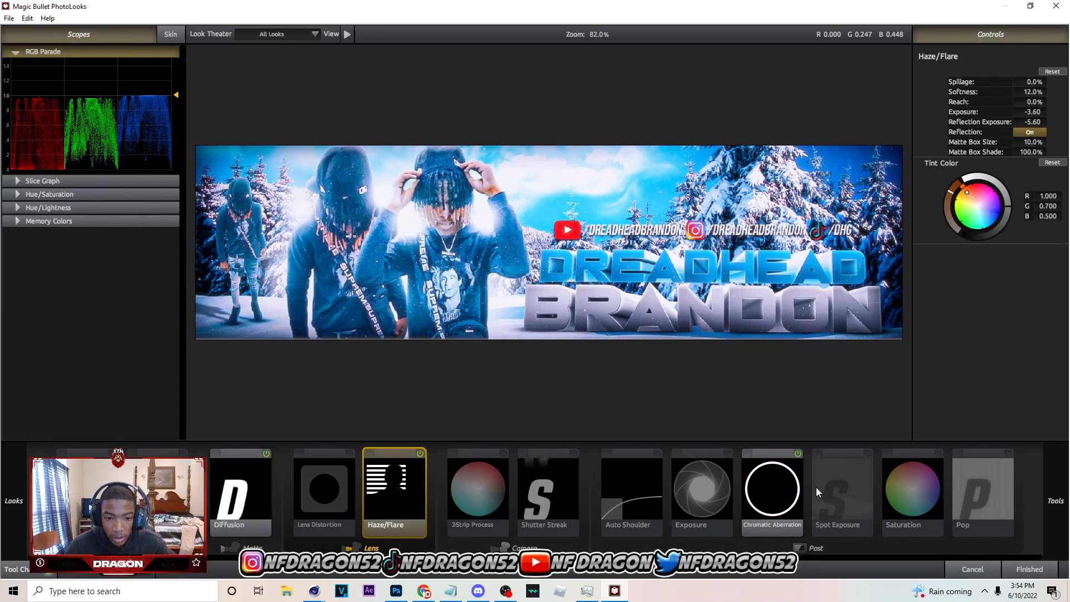
pyautogui.click(265, 453)
pyautogui.click(787, 482)
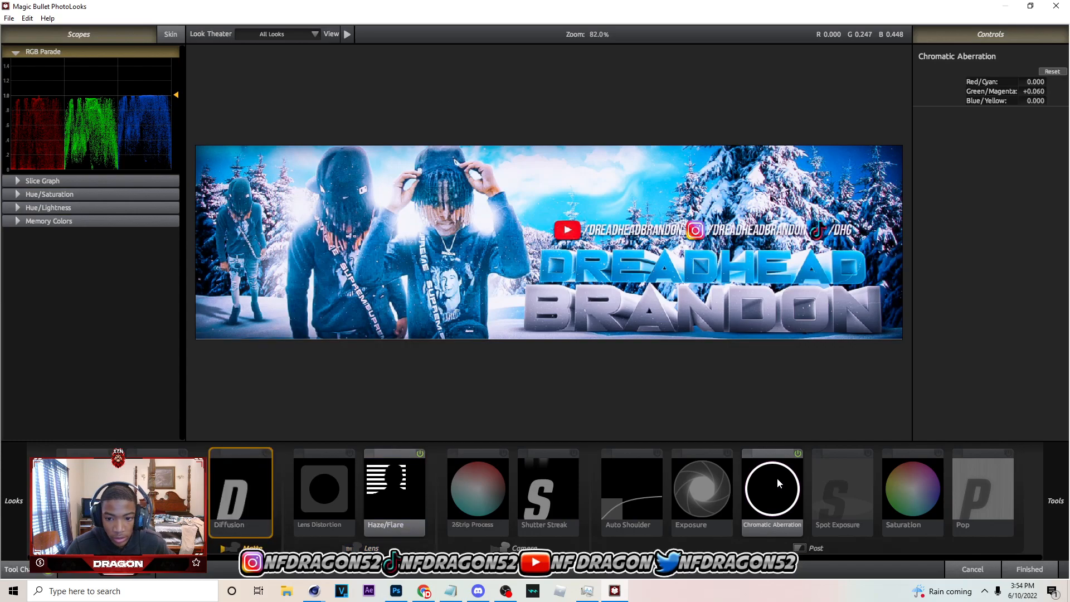
pyautogui.click(798, 453)
pyautogui.click(1041, 568)
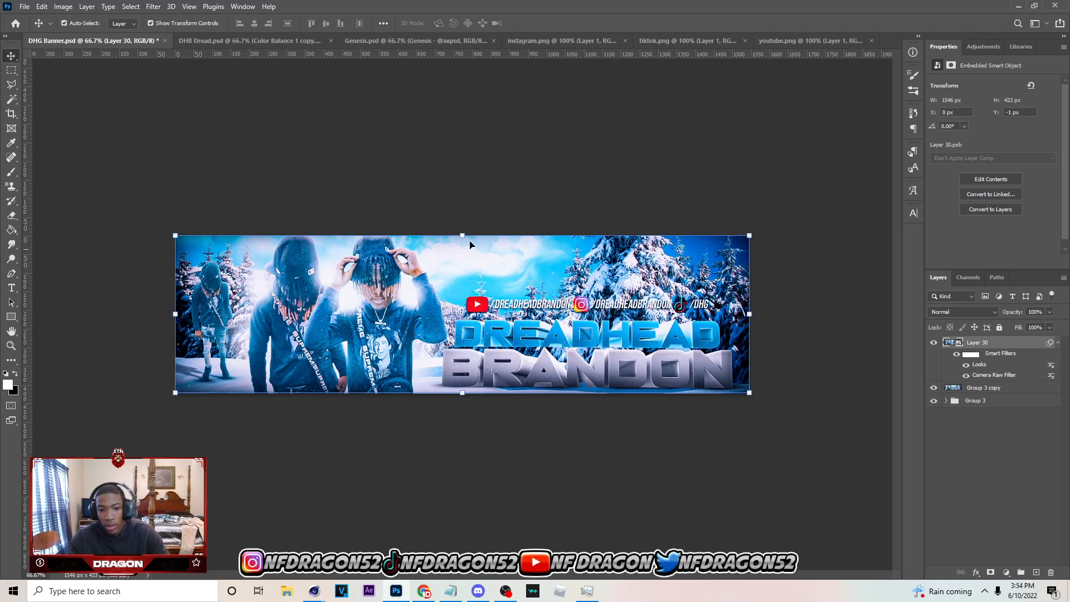
# Apply the Topaz Adjust 5 filter to the smart object with a Details strength of 1.14
pyautogui.click(153, 6)
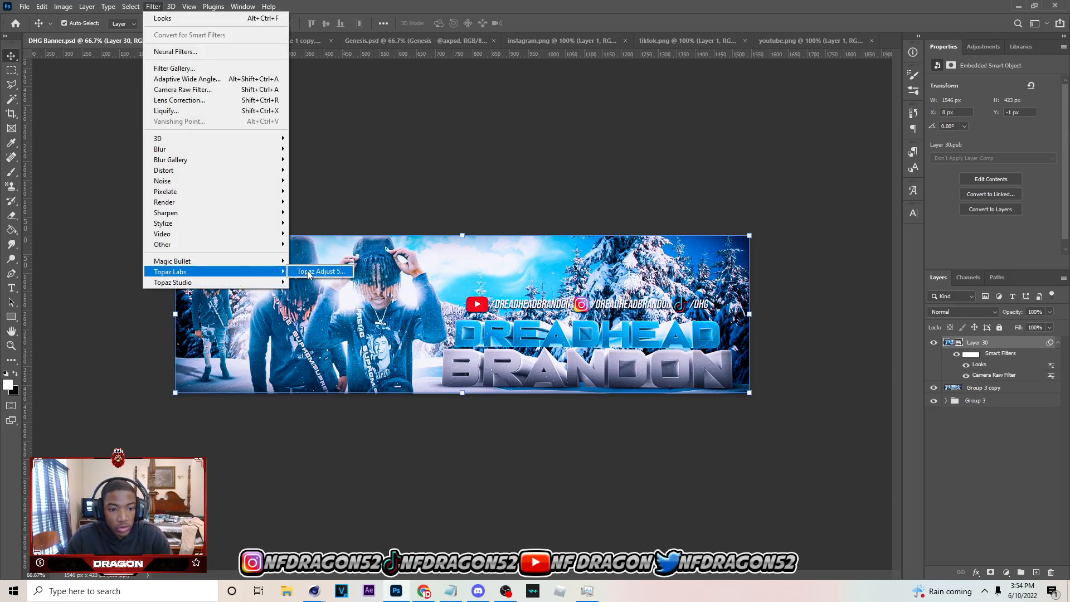
pyautogui.click(318, 272)
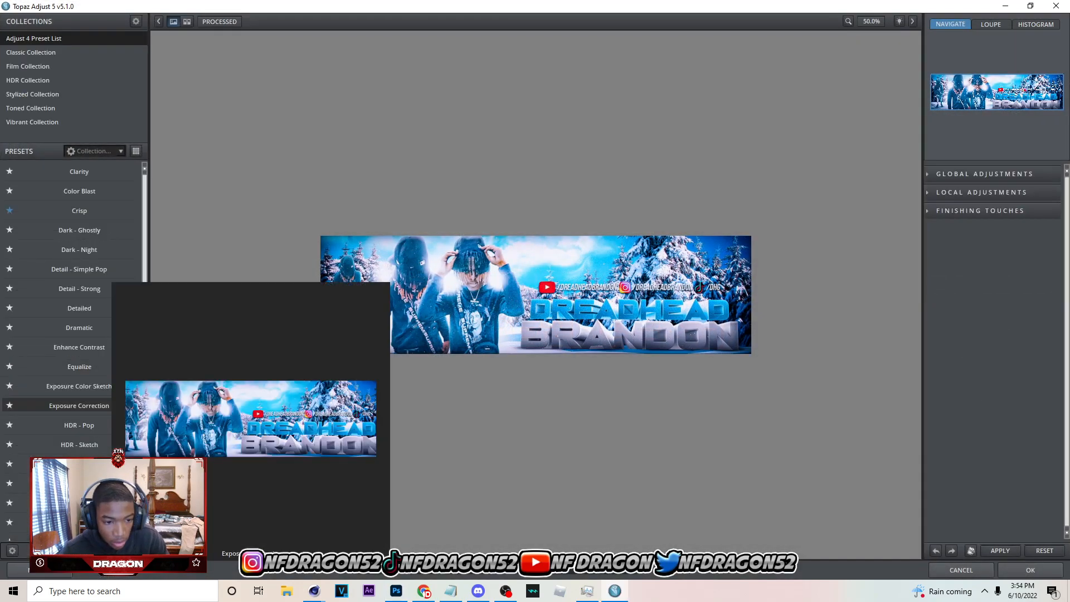
pyautogui.click(984, 174)
pyautogui.click(956, 327)
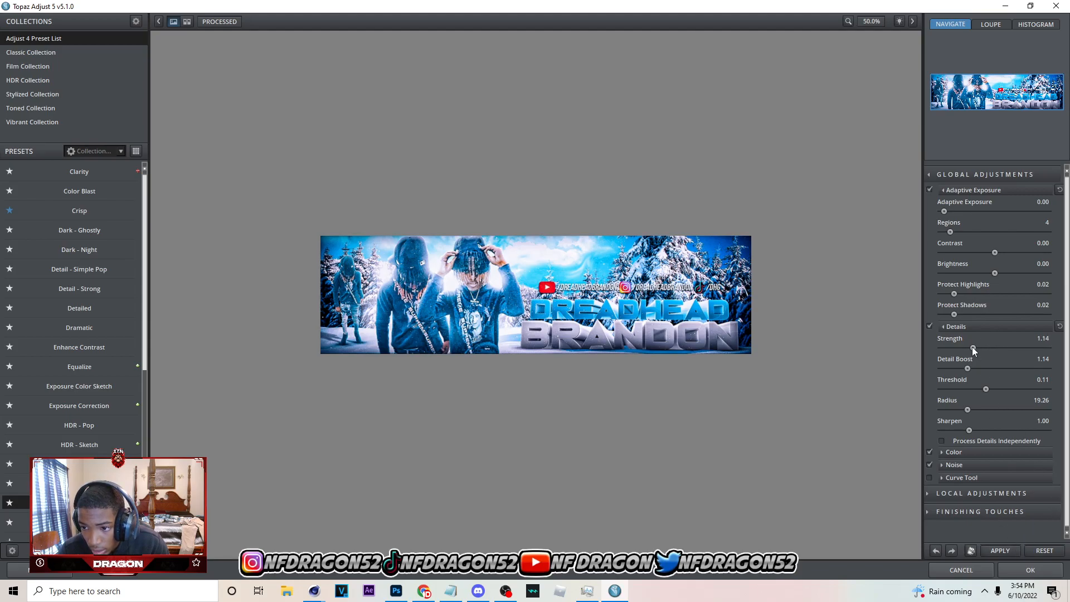
pyautogui.click(989, 553)
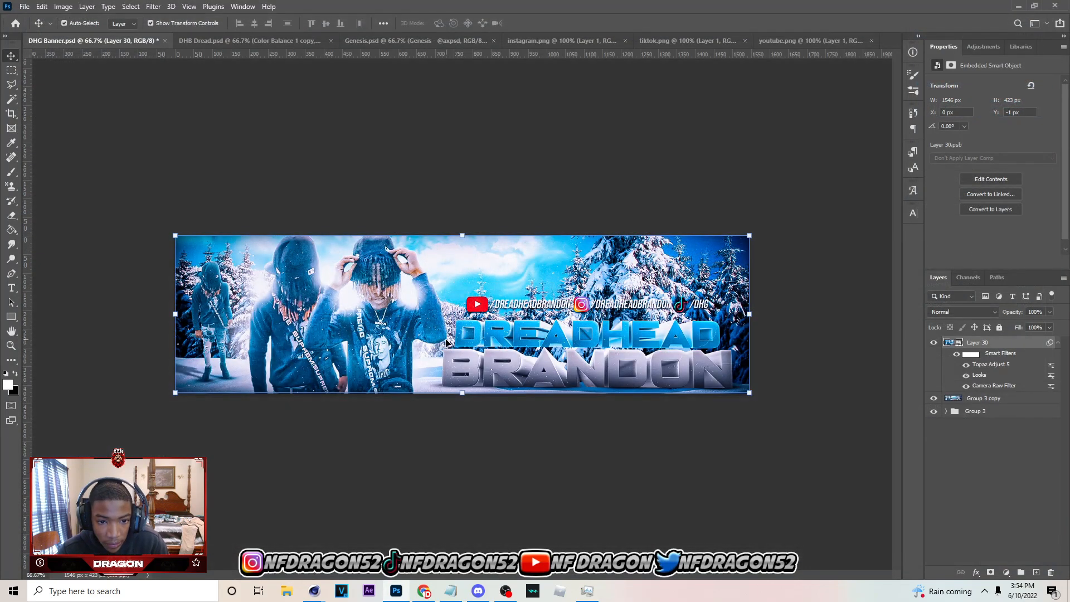
# Add a new layer above the smart object and set the soft brush size to 175
pyautogui.press('ctrl')
pyautogui.click(1035, 572)
pyautogui.press('b')
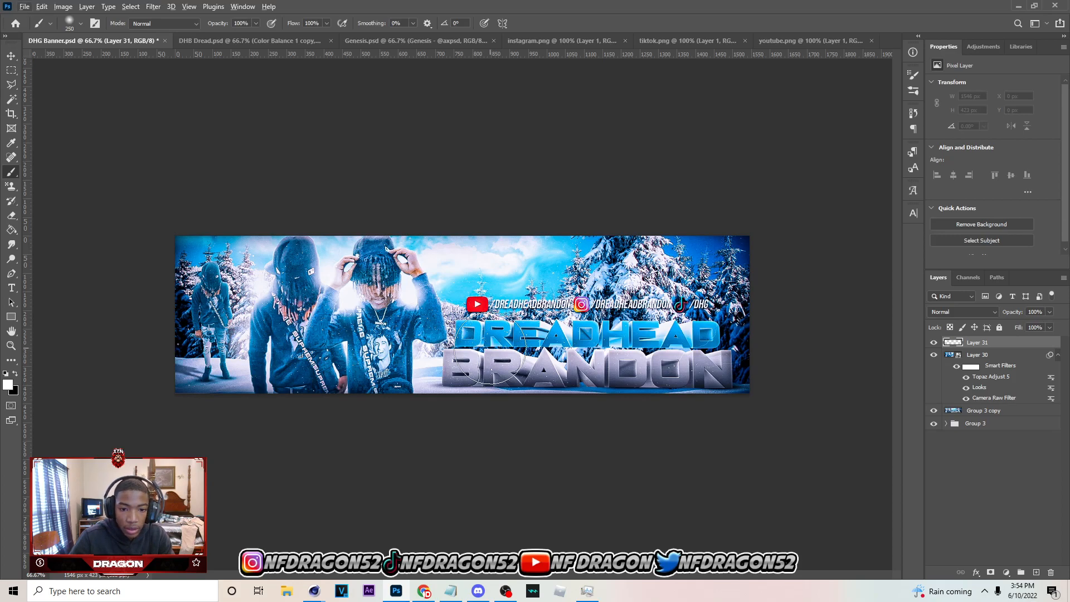
pyautogui.press('[')
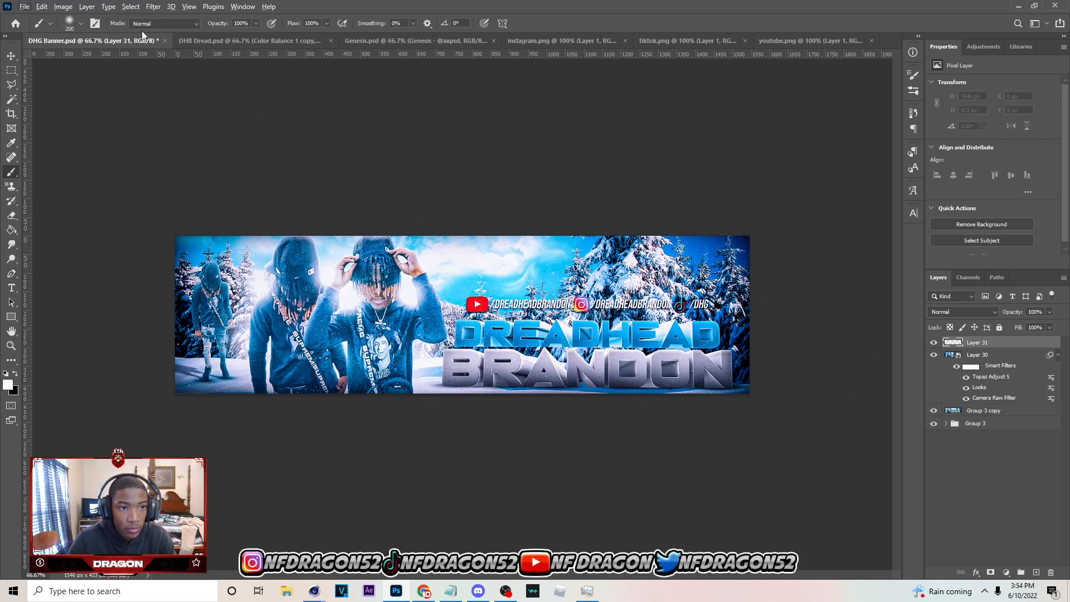
pyautogui.click(461, 284)
pyautogui.hotkey('ctrl', 'z')
pyautogui.press('[')
# Paint soft dabs in colours sampled from the banner across both lines of the 3D text
pyautogui.click(477, 334)
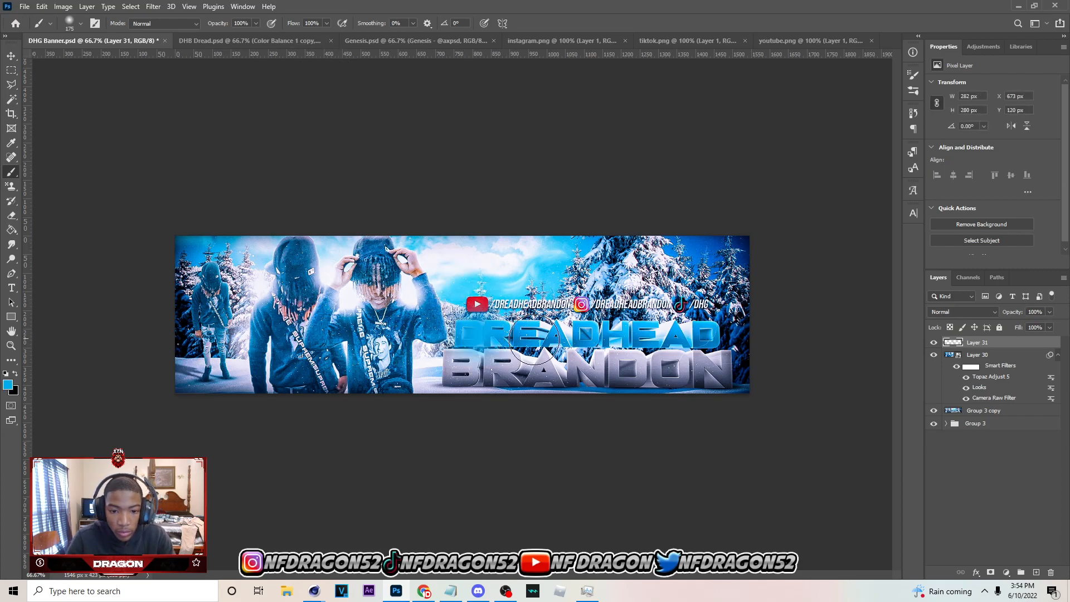
pyautogui.keyDown('alt'); pyautogui.click(511, 372); pyautogui.keyUp('alt')
pyautogui.click(512, 371)
pyautogui.keyDown('alt'); pyautogui.click(590, 332); pyautogui.keyUp('alt')
pyautogui.click(592, 334)
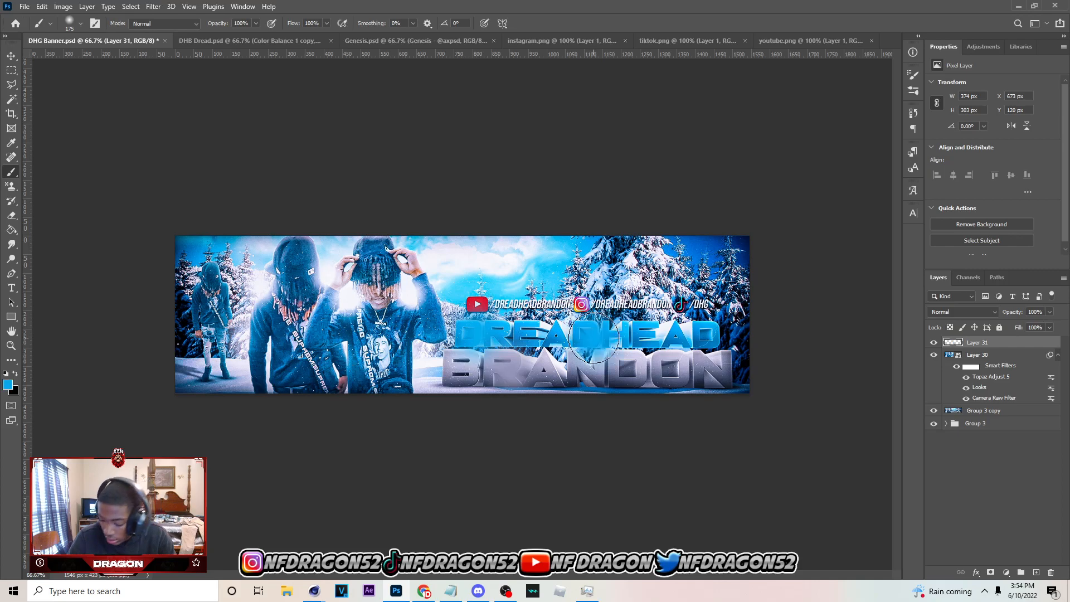
pyautogui.keyDown('alt'); pyautogui.click(623, 373); pyautogui.keyUp('alt')
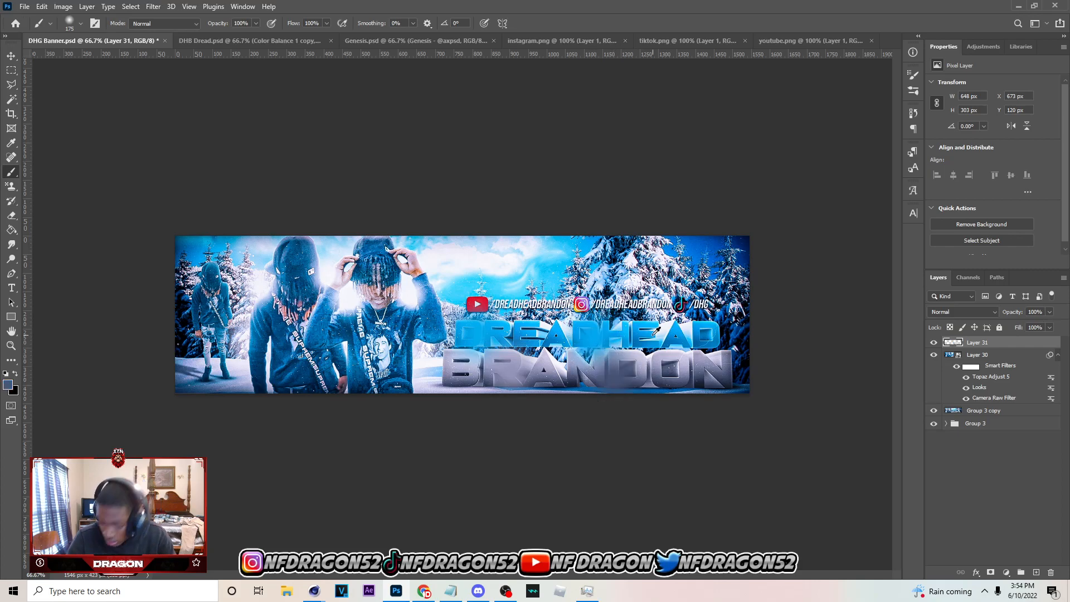
pyautogui.keyDown('alt'); pyautogui.click(654, 333); pyautogui.keyUp('alt')
pyautogui.click(652, 335)
pyautogui.keyDown('alt'); pyautogui.click(701, 368); pyautogui.keyUp('alt')
pyautogui.click(705, 367)
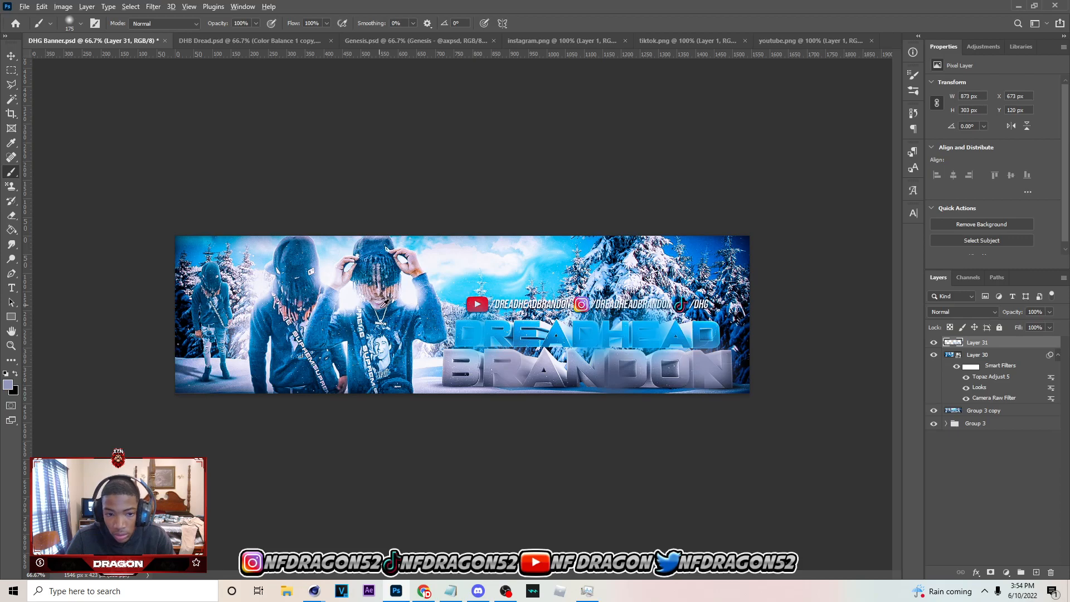
# Paint soft dabs of sampled colours over the people, the trees near the social handles and the sky
pyautogui.keyDown('alt'); pyautogui.click(244, 330); pyautogui.keyUp('alt')
pyautogui.click(244, 333)
pyautogui.keyDown('alt'); pyautogui.click(315, 366); pyautogui.keyUp('alt')
pyautogui.click(308, 364)
pyautogui.keyDown('alt'); pyautogui.click(386, 345); pyautogui.keyUp('alt')
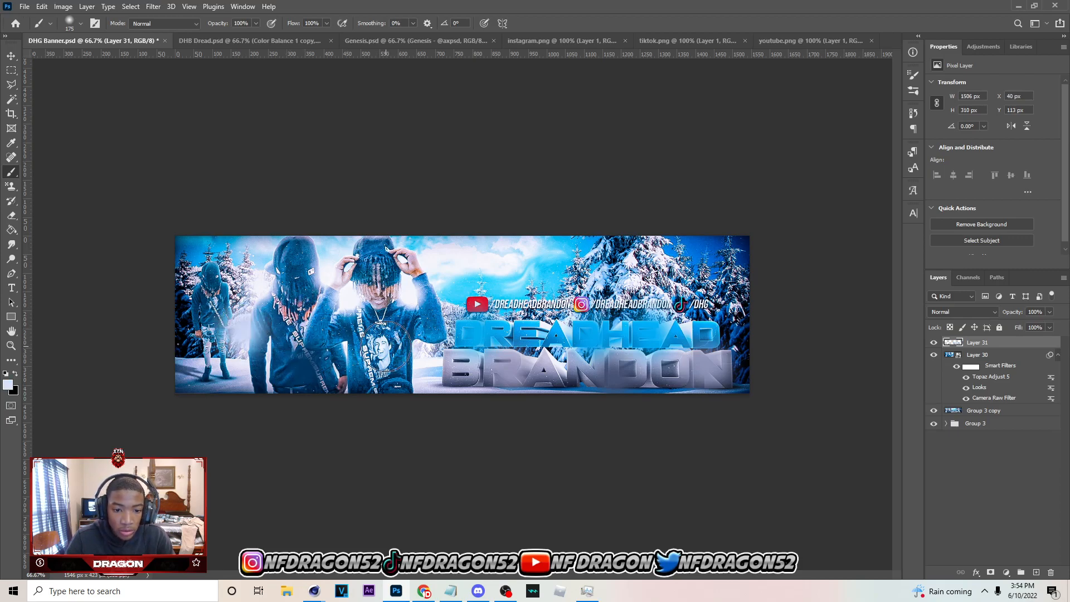
pyautogui.click(385, 346)
pyautogui.keyDown('alt'); pyautogui.click(700, 285); pyautogui.keyUp('alt')
pyautogui.click(699, 285)
pyautogui.keyDown('alt'); pyautogui.click(527, 283); pyautogui.keyUp('alt')
pyautogui.click(527, 284)
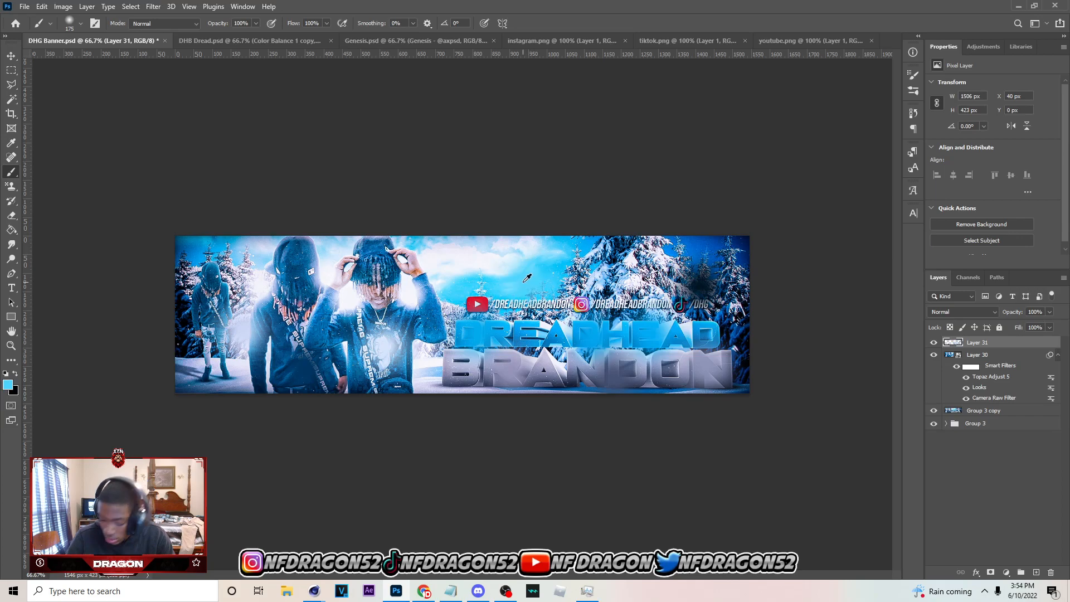
pyautogui.click(522, 281)
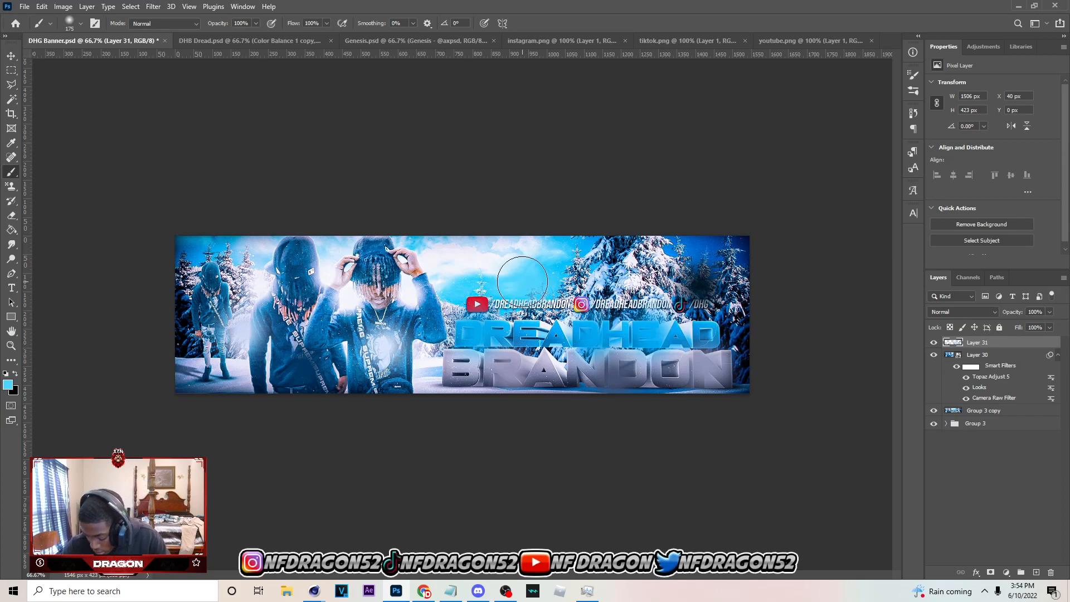
pyautogui.hotkey('ctrl', 'z')
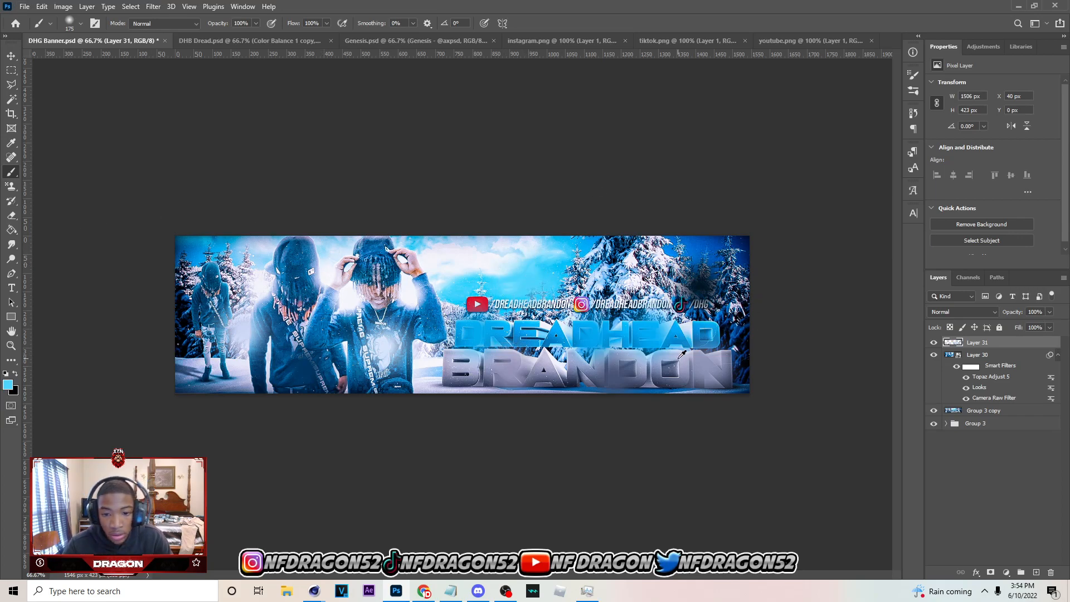
# Set the painted layer's blend mode to Linear Dodge (Add) and lower its opacity to 5%
pyautogui.click(962, 311)
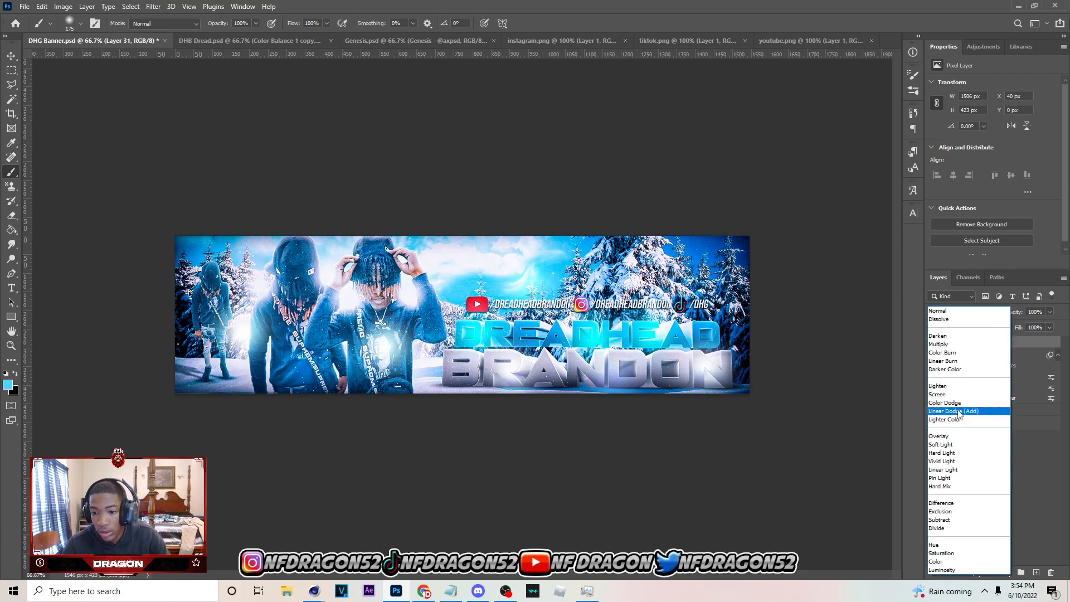
pyautogui.click(959, 413)
pyautogui.click(1050, 312)
pyautogui.moveTo(999, 326); pyautogui.dragTo(1006, 327)
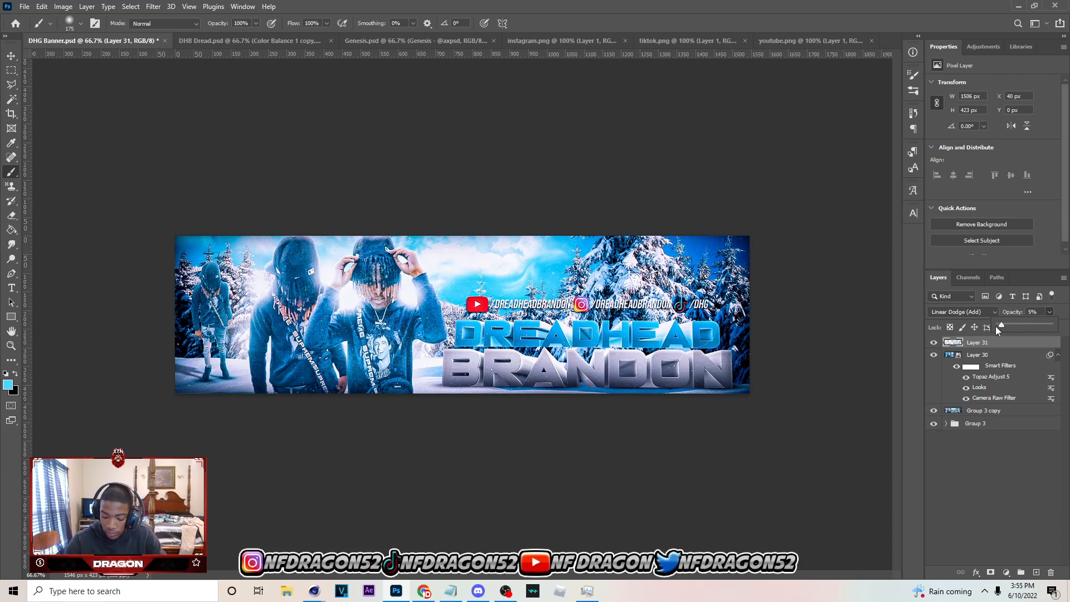
pyautogui.click(11, 56)
pyautogui.click(577, 203)
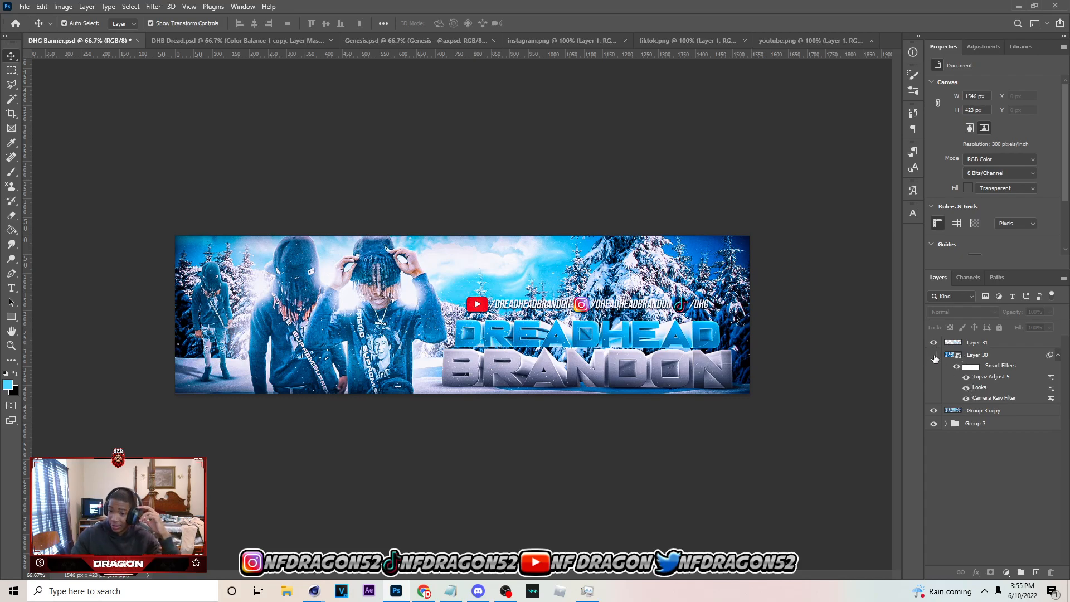
# Hide Layer 31 and Layer 30 to reveal the unfiltered banner, and select the Group 3 copy layer
pyautogui.moveTo(934, 355); pyautogui.dragTo(933, 343)
pyautogui.click(963, 413)
pyautogui.click(934, 355)
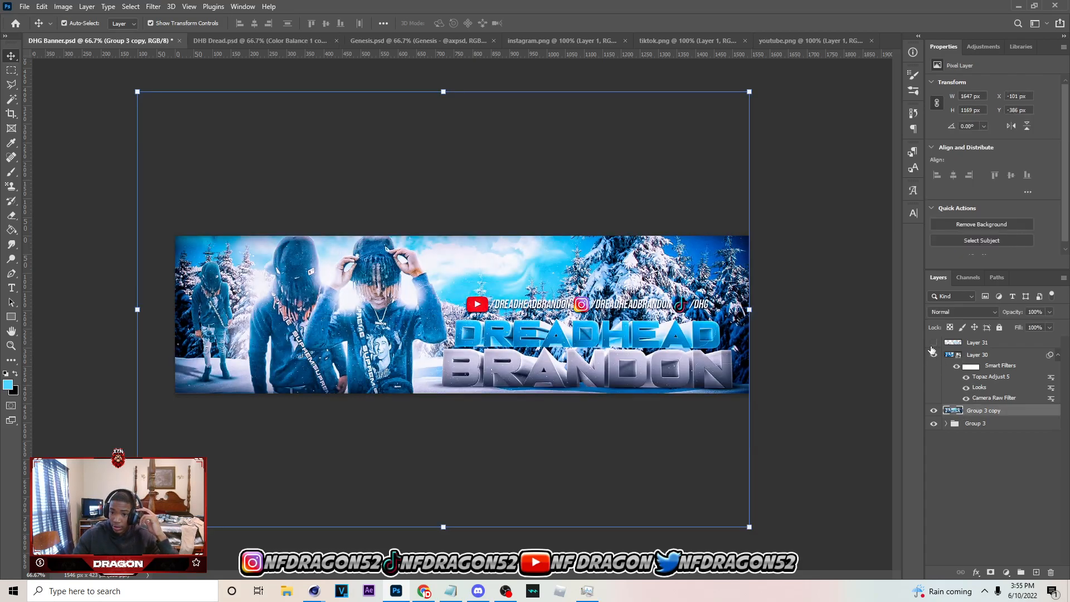
pyautogui.click(933, 354)
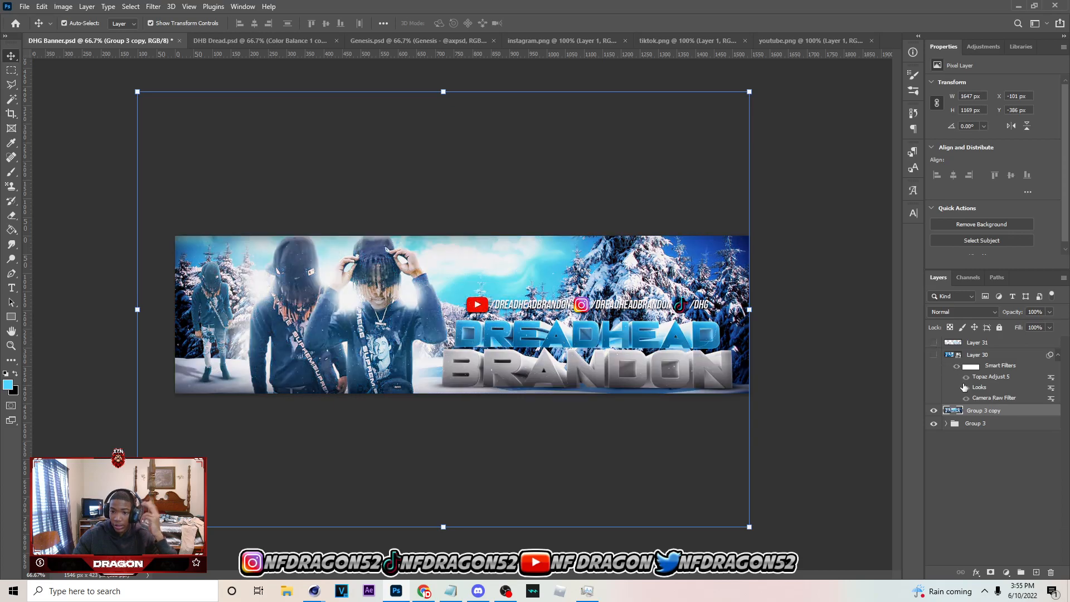
# Copy Group 3 copy's canvas area into a new smart object with a Camera Raw Filter, and show Layer 31
pyautogui.press('m')
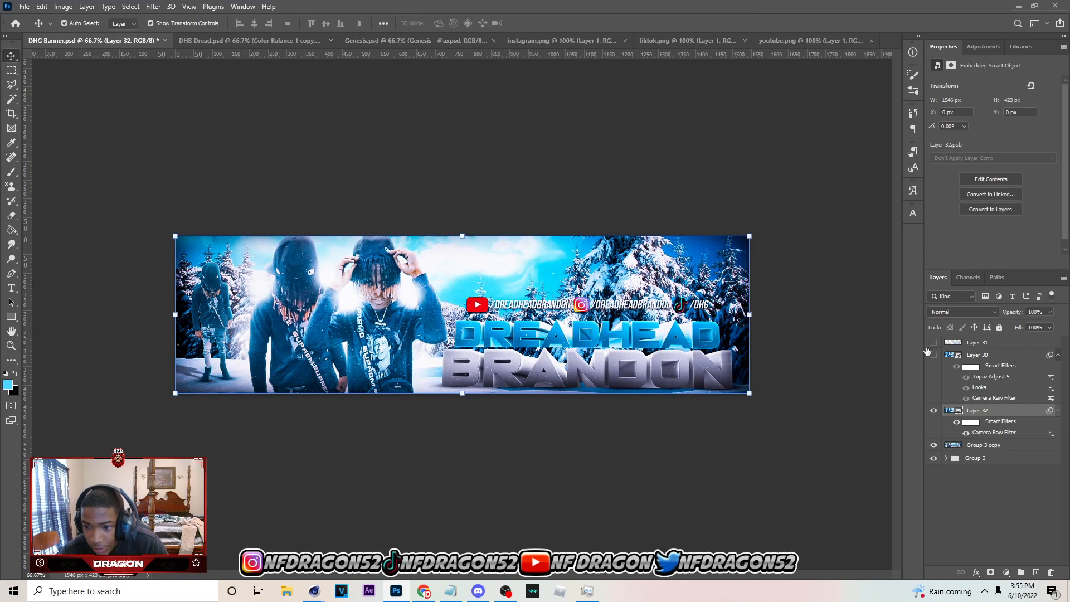
pyautogui.click(933, 342)
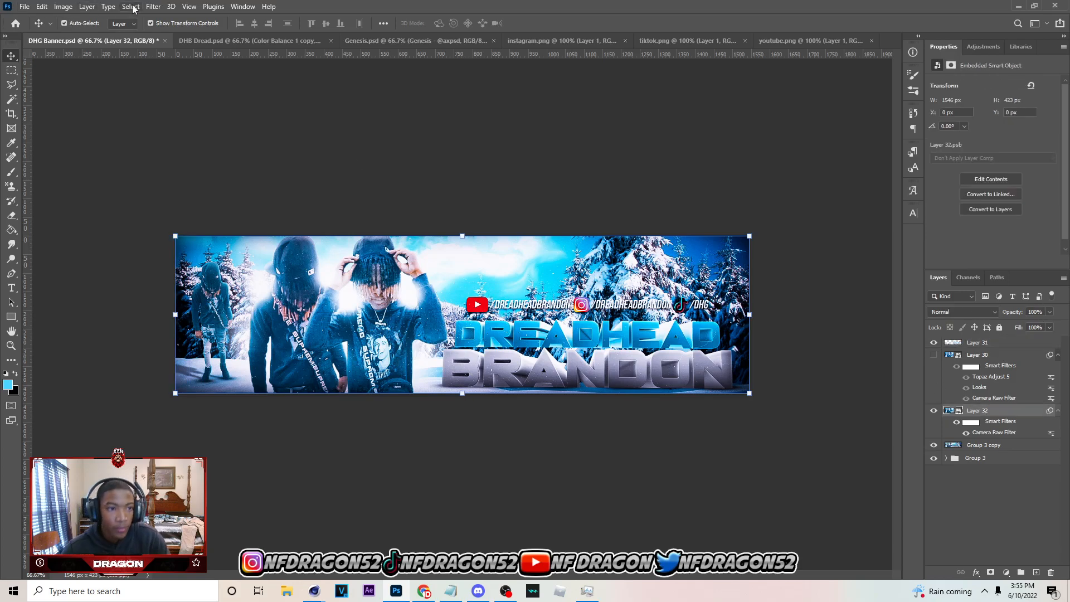
# Apply the Topaz Adjust 5 filter to Layer 32 with the Details Strength at 1.14
pyautogui.click(154, 6)
pyautogui.moveTo(267, 271)
pyautogui.click(346, 273)
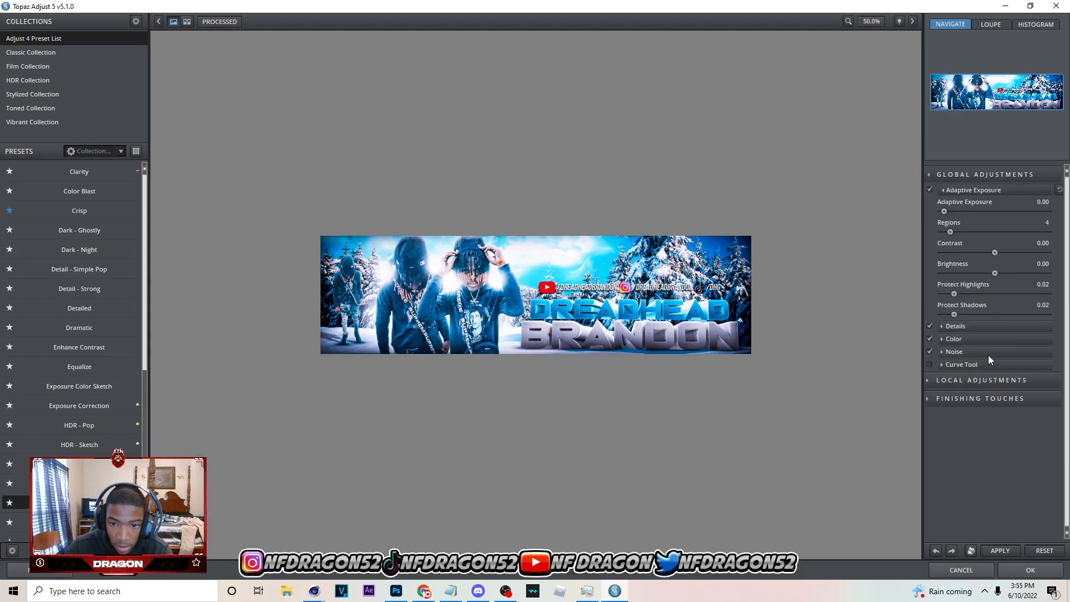
pyautogui.click(982, 326)
pyautogui.moveTo(974, 348); pyautogui.dragTo(972, 346)
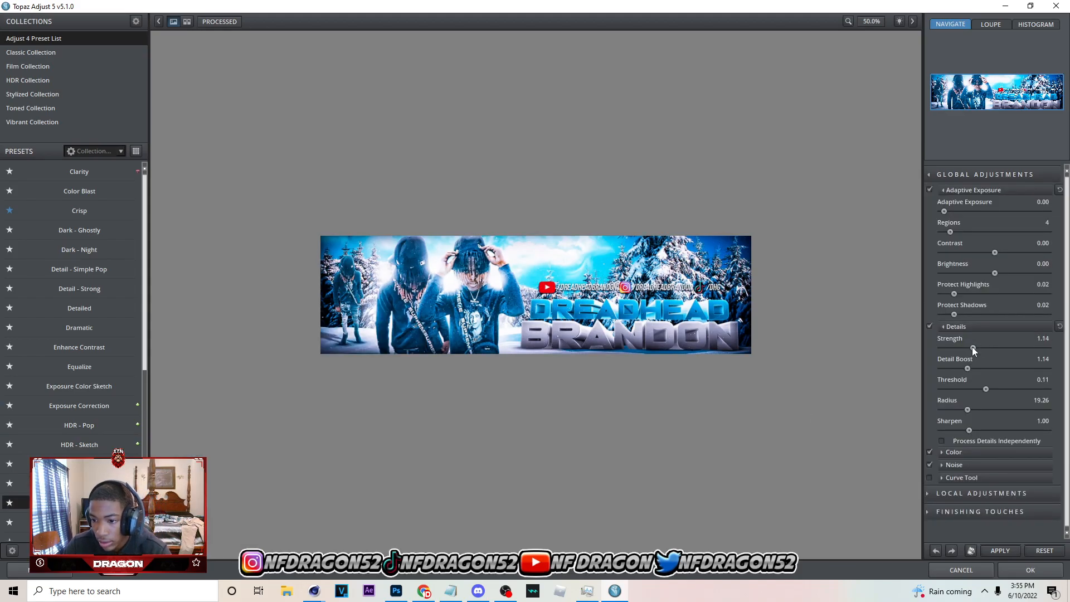
pyautogui.click(1020, 569)
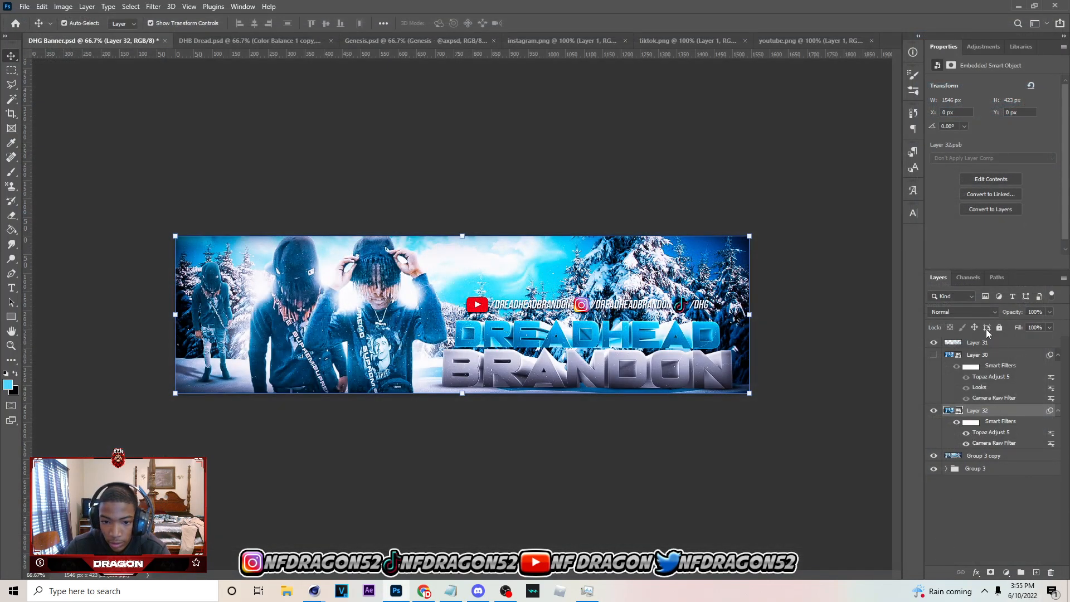
# Set the opacity of the painted glow layer, Layer 31, to 12%
pyautogui.click(1008, 343)
pyautogui.moveTo(1025, 326); pyautogui.dragTo(1009, 322)
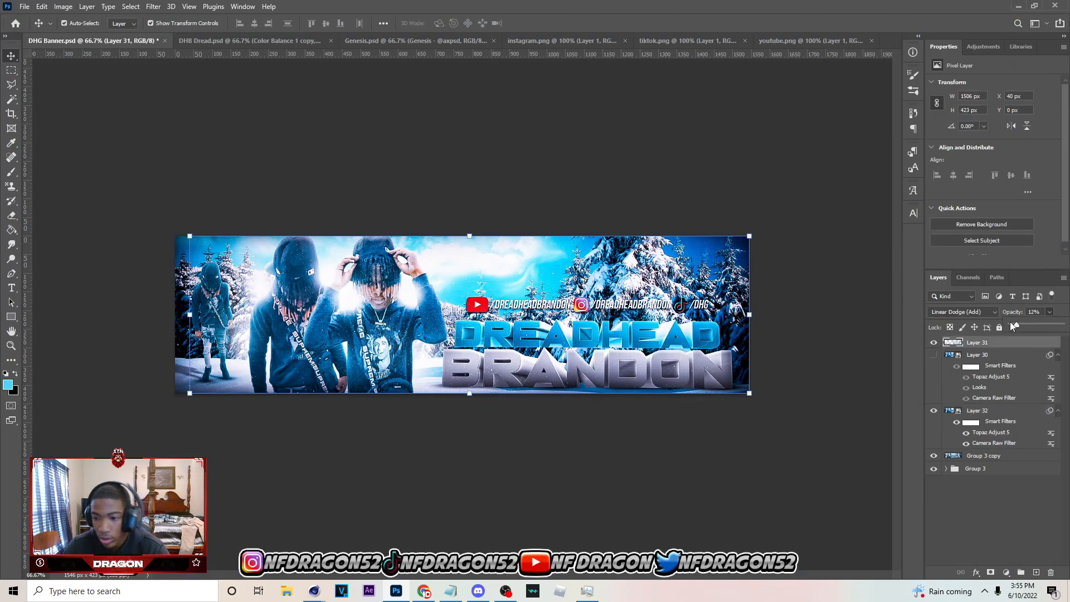
# Apply a 10 px Tilt-Shift blur to Layer 32, widening the focus area until the whole banner stays sharp
pyautogui.click(995, 411)
pyautogui.click(152, 6)
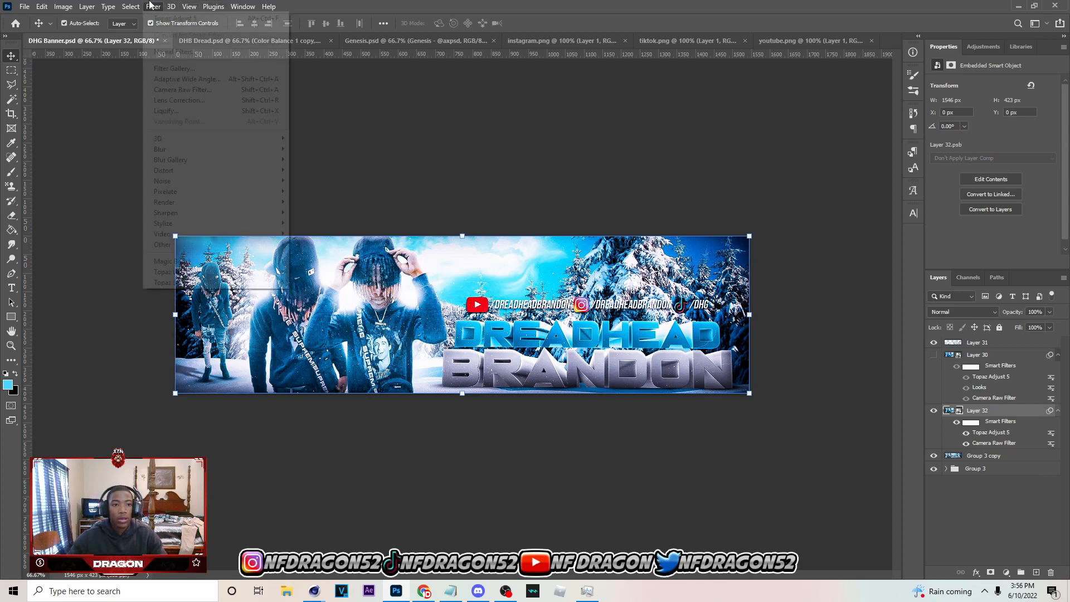
pyautogui.moveTo(240, 160)
pyautogui.click(322, 179)
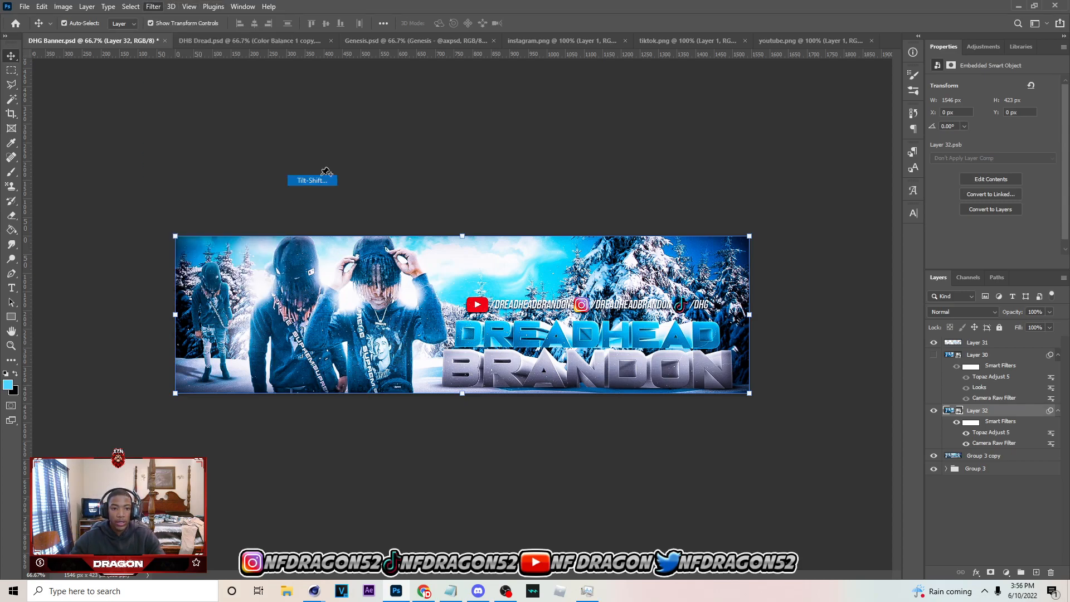
pyautogui.moveTo(501, 301); pyautogui.dragTo(519, 230)
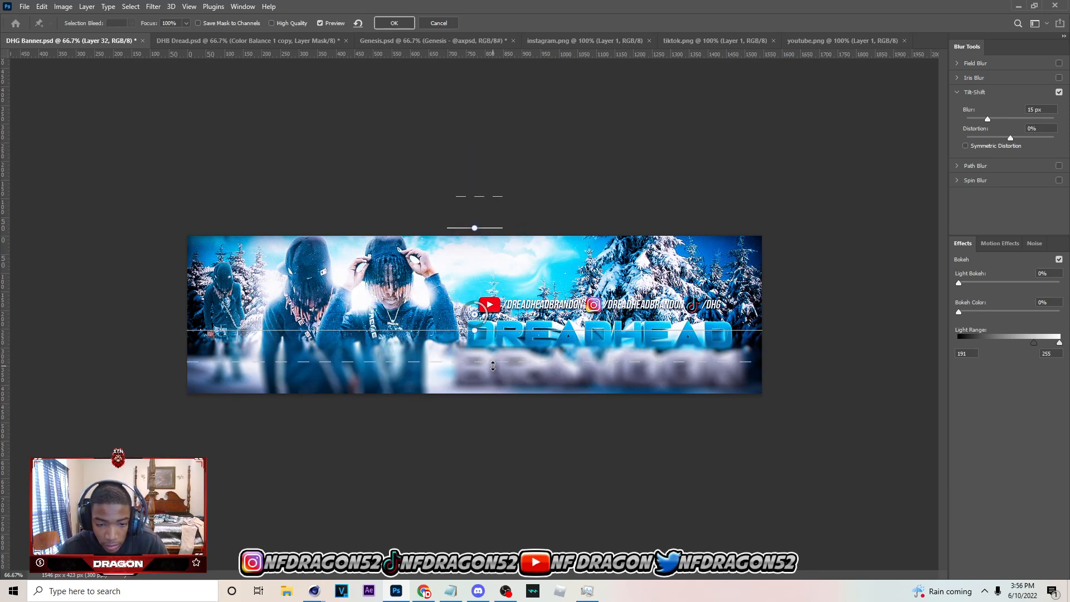
pyautogui.moveTo(492, 366); pyautogui.dragTo(506, 484)
pyautogui.moveTo(554, 330); pyautogui.dragTo(555, 374)
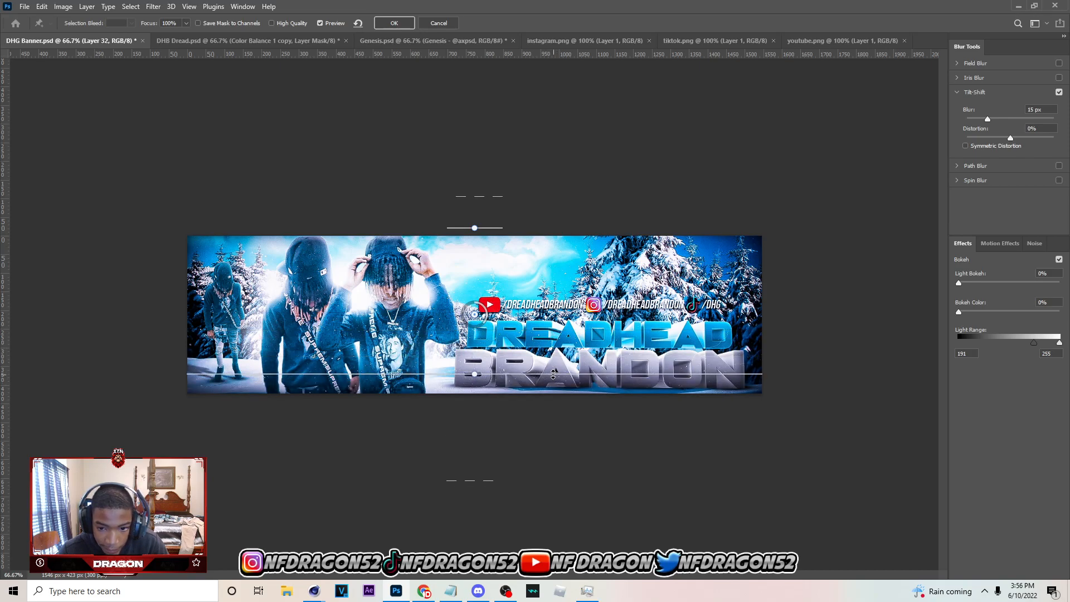
pyautogui.moveTo(988, 119); pyautogui.dragTo(983, 121)
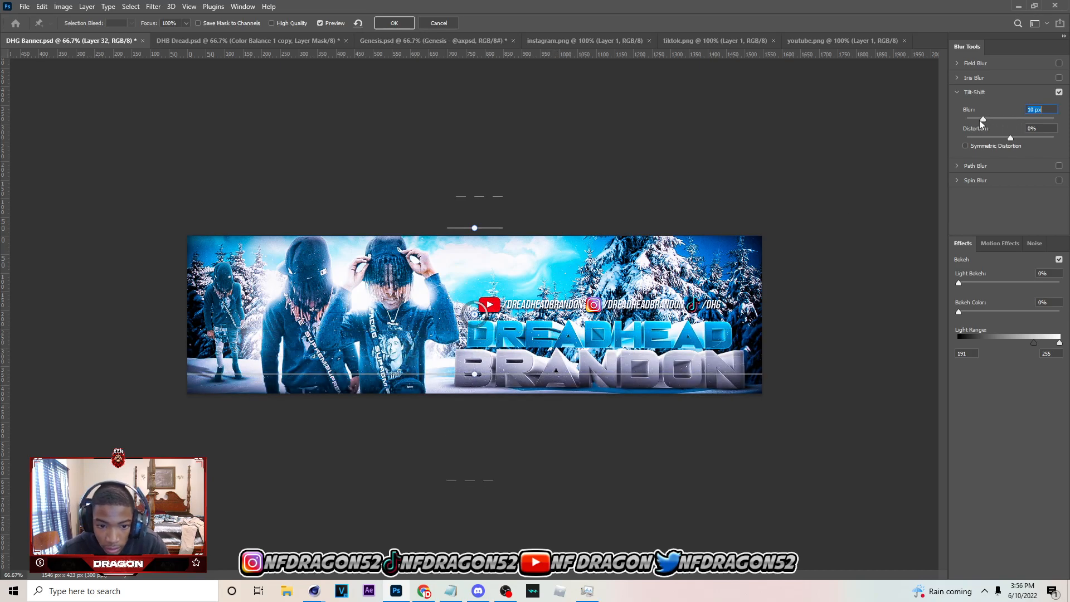
pyautogui.click(394, 23)
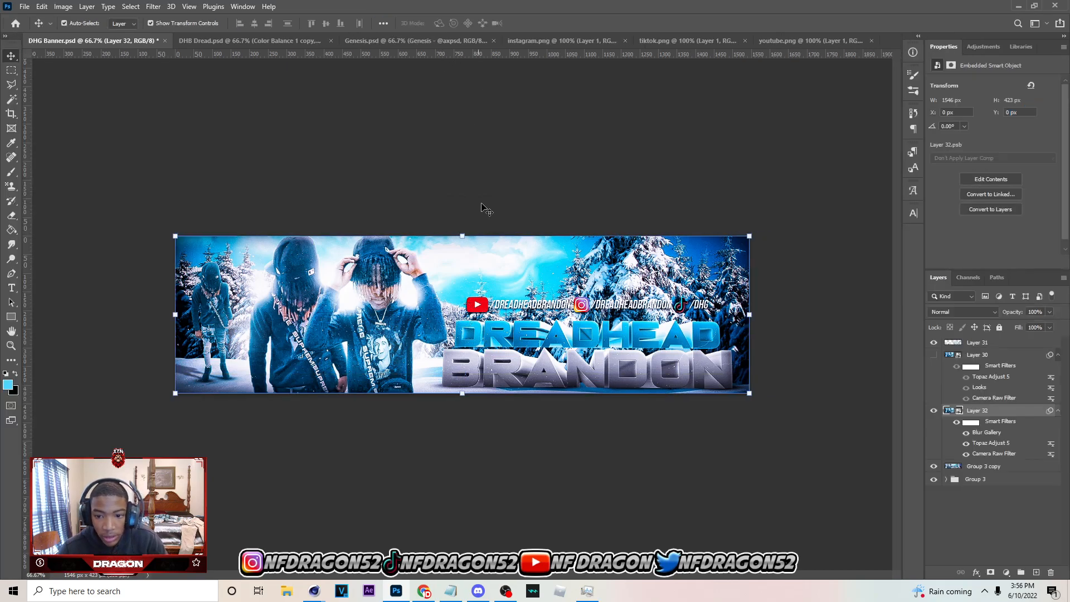
# Export the banner as a 1546 x 423 px PNG named DD4D to the Downloads folder
pyautogui.click(29, 7)
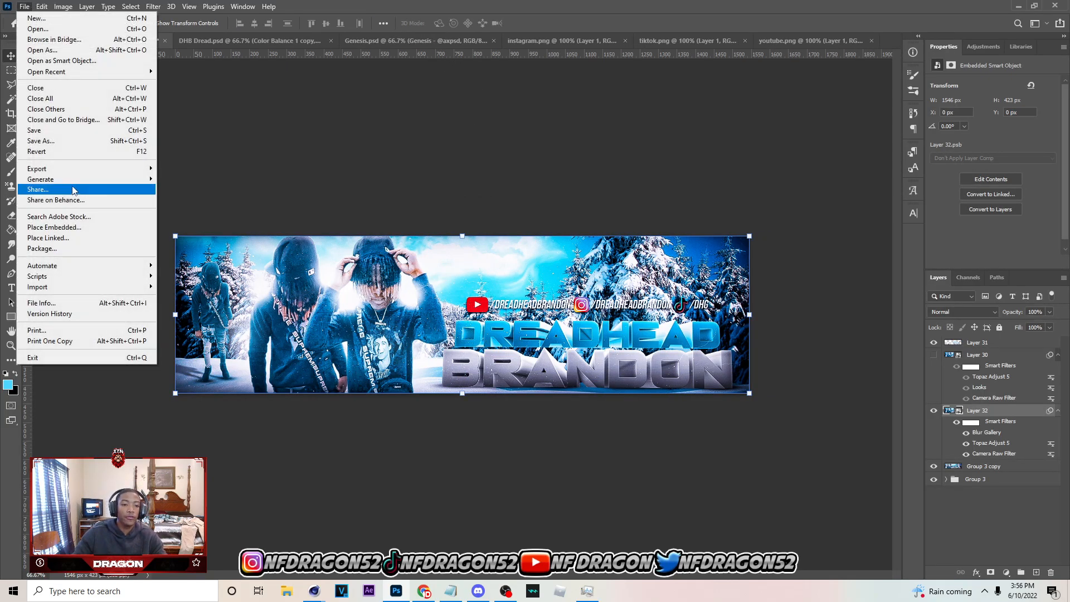
pyautogui.moveTo(147, 168)
pyautogui.click(176, 179)
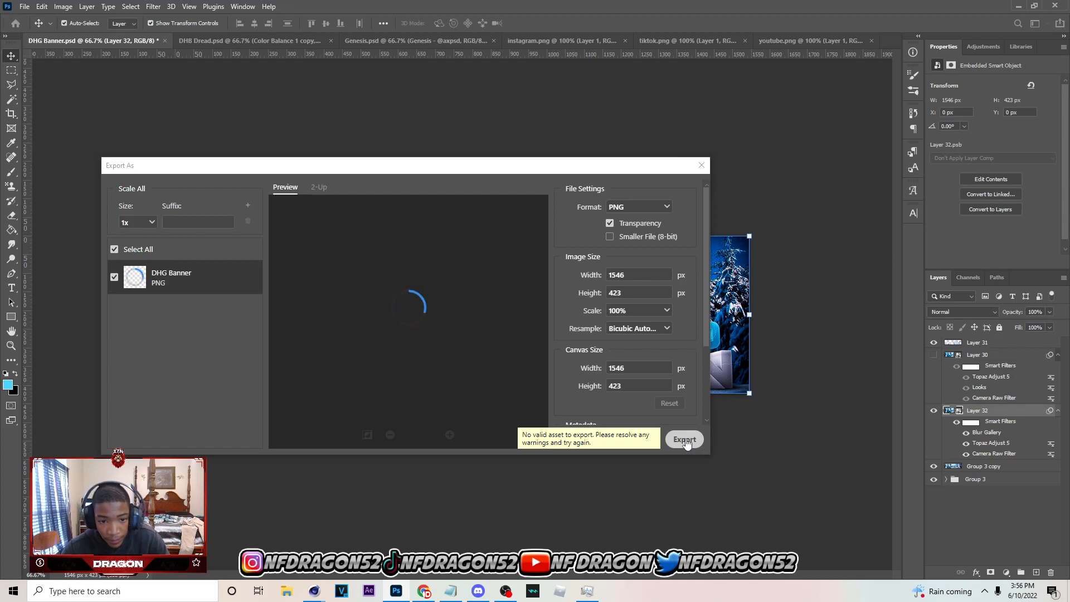
pyautogui.click(684, 439)
pyautogui.write('DD4D')
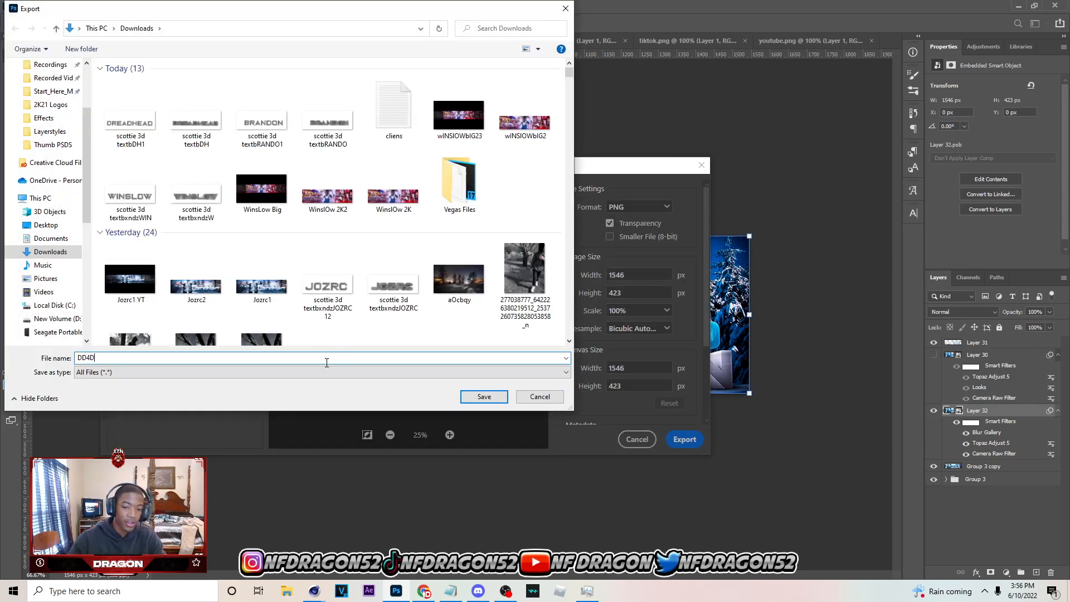
pyautogui.click(484, 396)
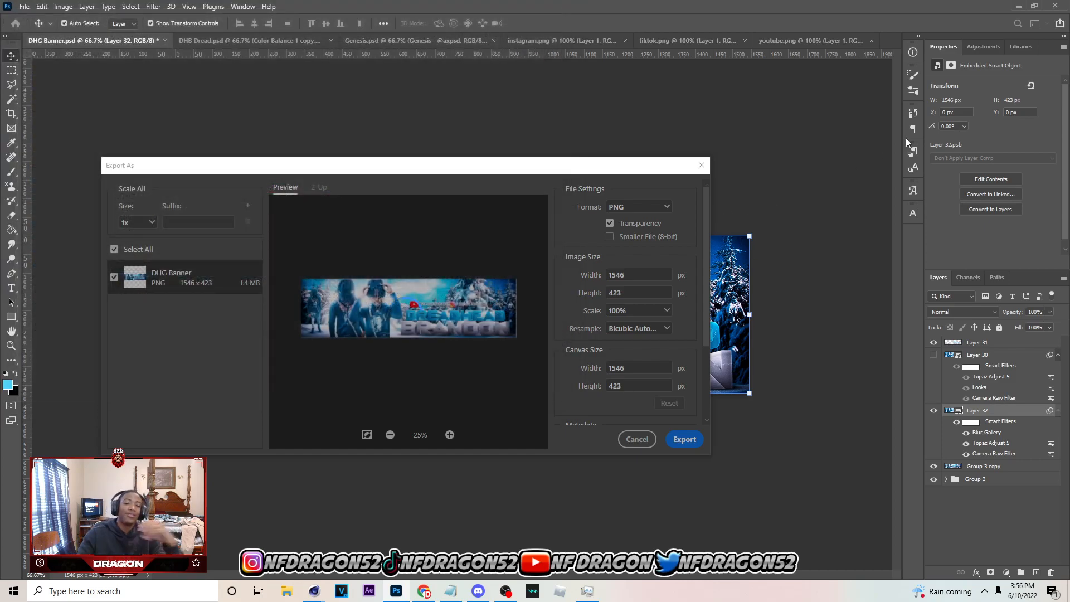
# Open the youtube-channel-art-sizing-template image from the Downloads folder
pyautogui.click(25, 7)
pyautogui.click(33, 31)
pyautogui.click(48, 100)
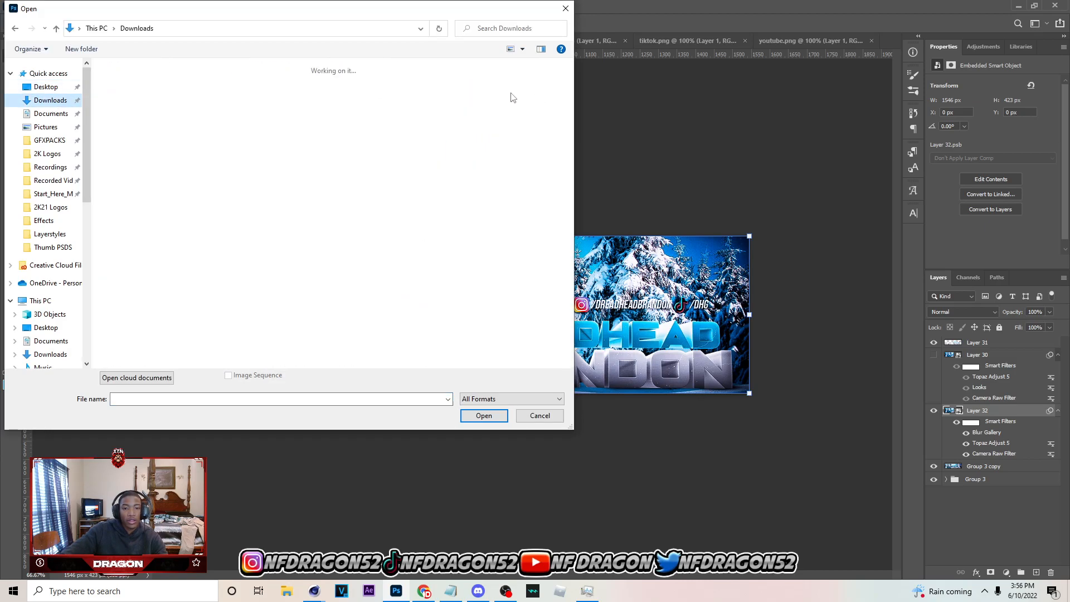
pyautogui.moveTo(570, 73); pyautogui.dragTo(569, 359)
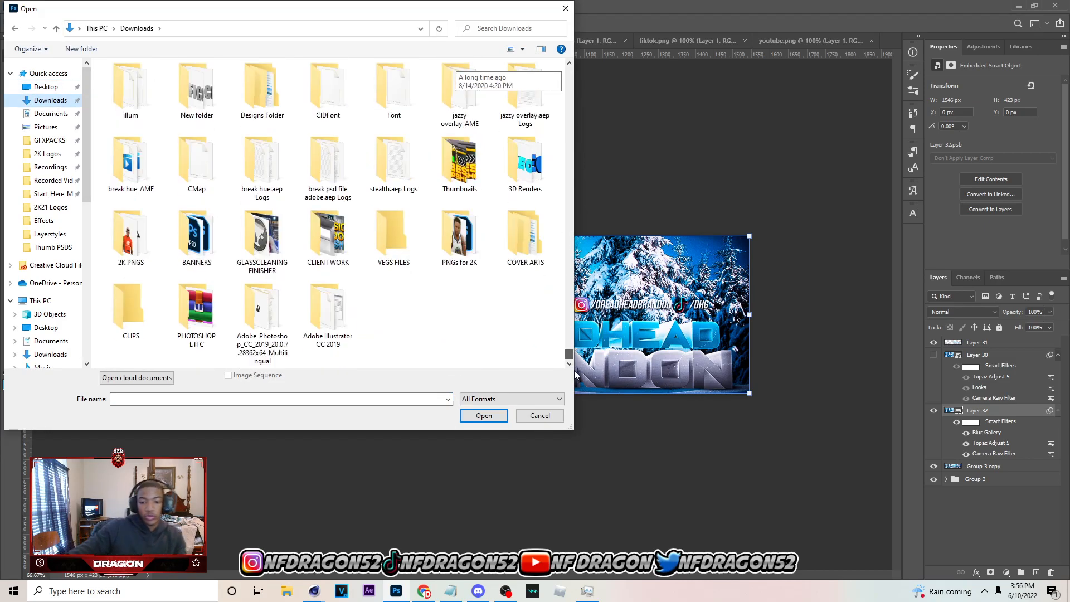
pyautogui.scroll(10, 473, 278)
pyautogui.scroll(-5, 351, 271)
pyautogui.doubleClick(393, 259)
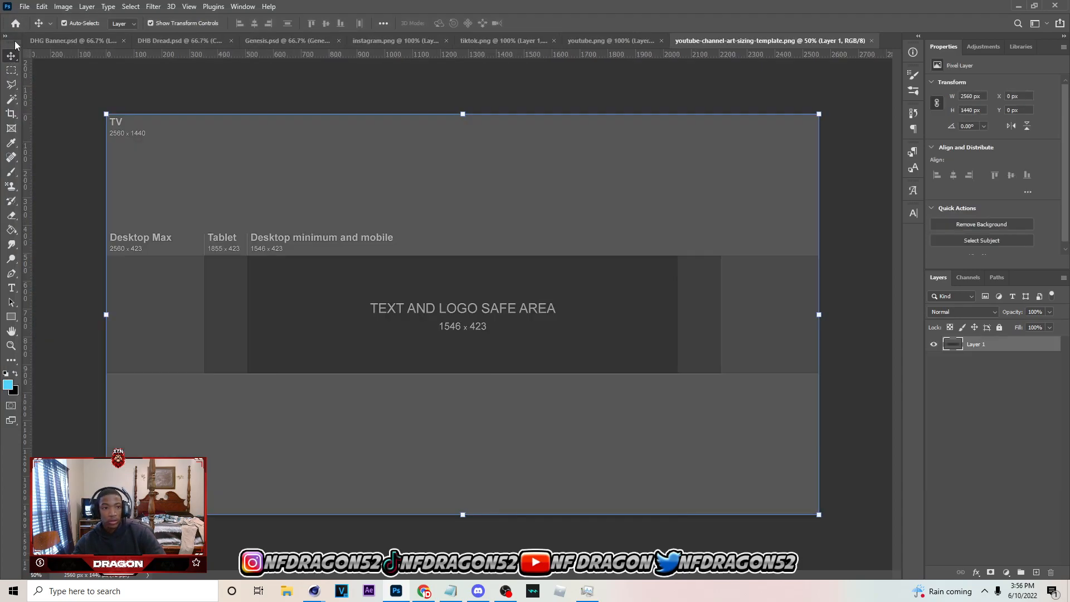
# Open the exported DD4D image and copy its whole canvas
pyautogui.click(24, 6)
pyautogui.click(25, 27)
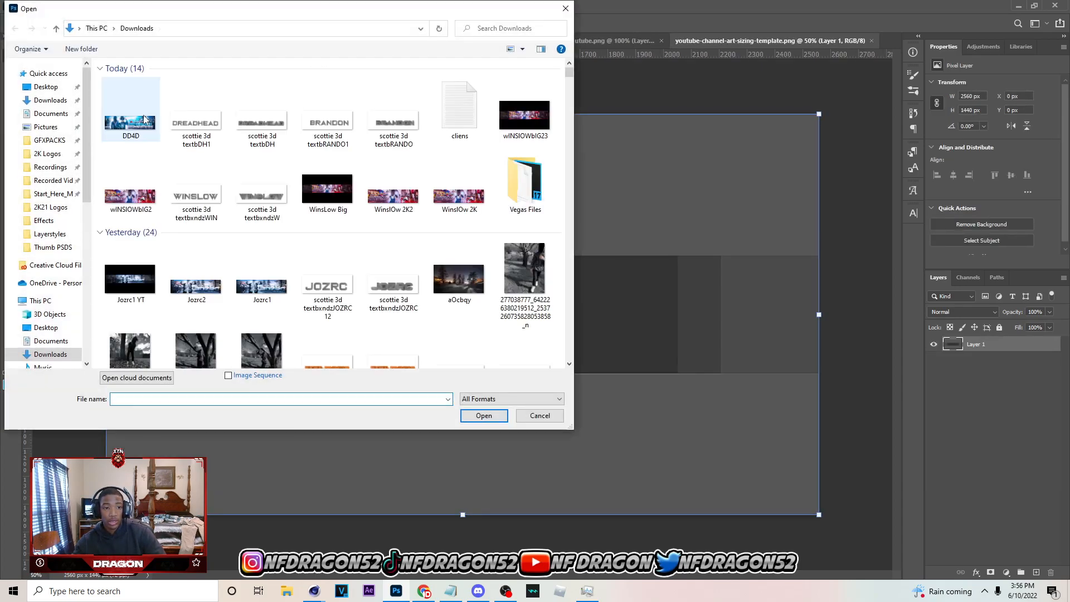
pyautogui.click(131, 110)
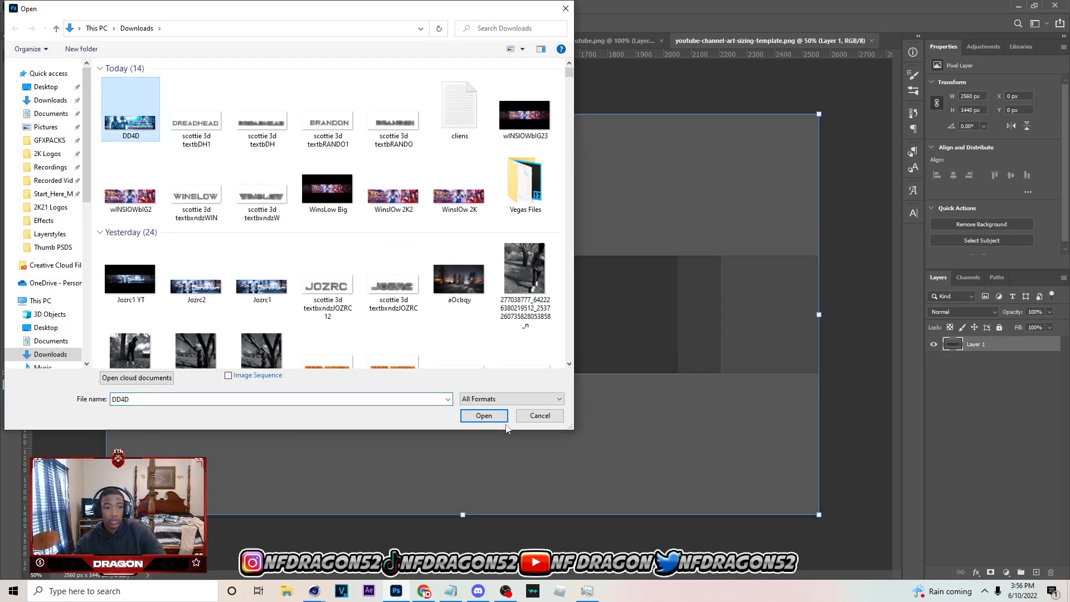
pyautogui.click(483, 414)
pyautogui.hotkey('ctrl', 'a')
pyautogui.hotkey('ctrl', 'c')
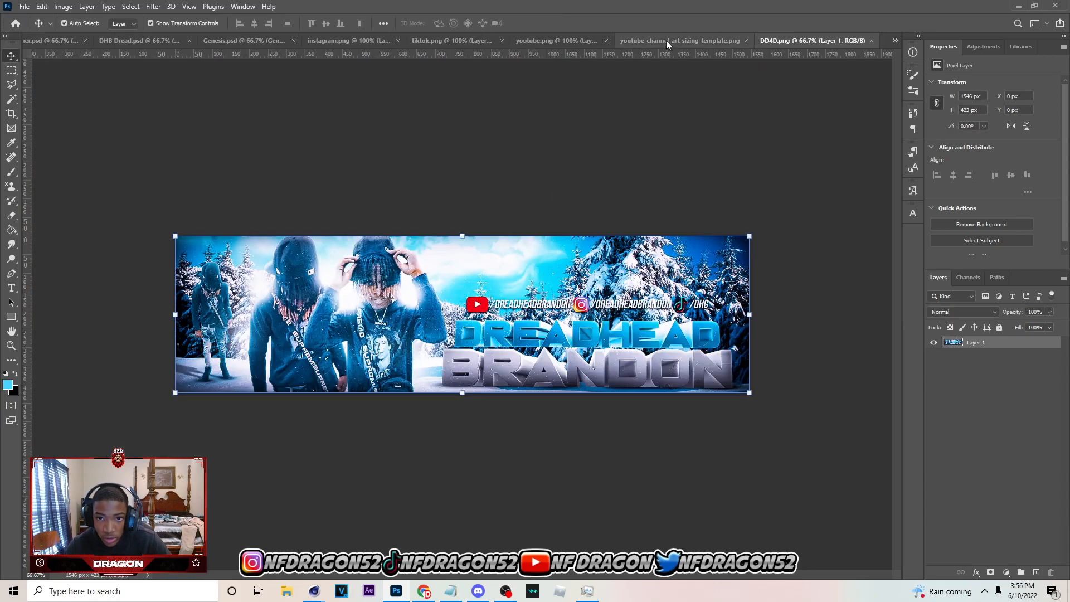
# Paste the banner into the template's mobile area, fill both side areas with merged duplicates, and place the merged layer beneath it
pyautogui.click(666, 41)
pyautogui.hotkey('ctrl', 'v')
pyautogui.moveTo(304, 322); pyautogui.dragTo(480, 328)
pyautogui.hotkey('ctrl', 'j')
pyautogui.keyDown('shift'); pyautogui.click(1035, 361); pyautogui.keyUp('shift')
pyautogui.hotkey('ctrl', 'e')
pyautogui.moveTo(1005, 348); pyautogui.dragTo(998, 372)
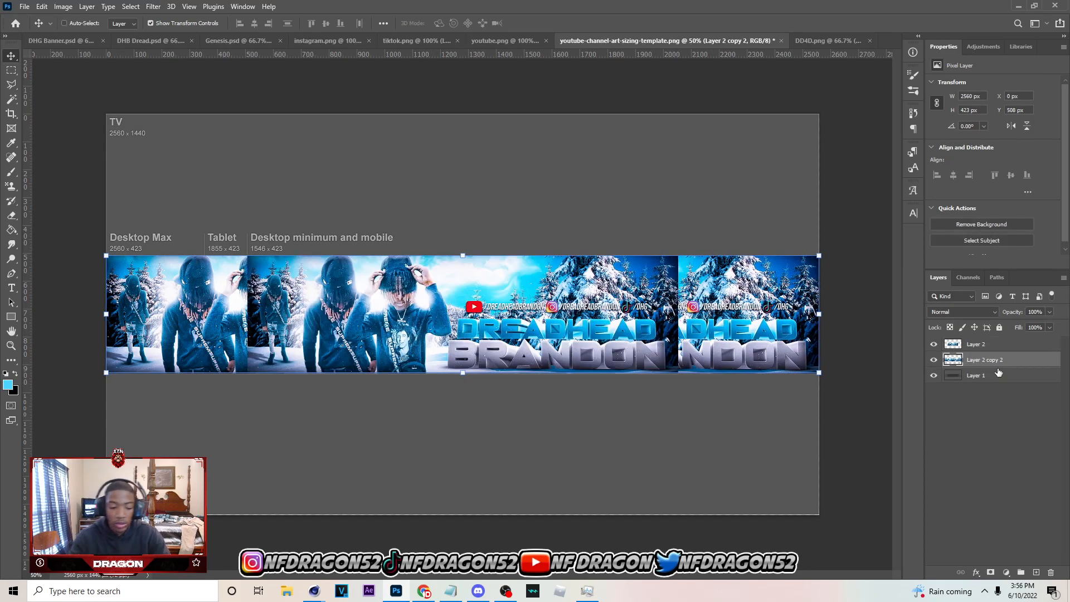
# Duplicate the merged side-banner layer and darken the duplicate with Hue/Saturation at Lightness -70
pyautogui.hotkey('ctrl', 'j')
pyautogui.hotkey('ctrl', 'u')
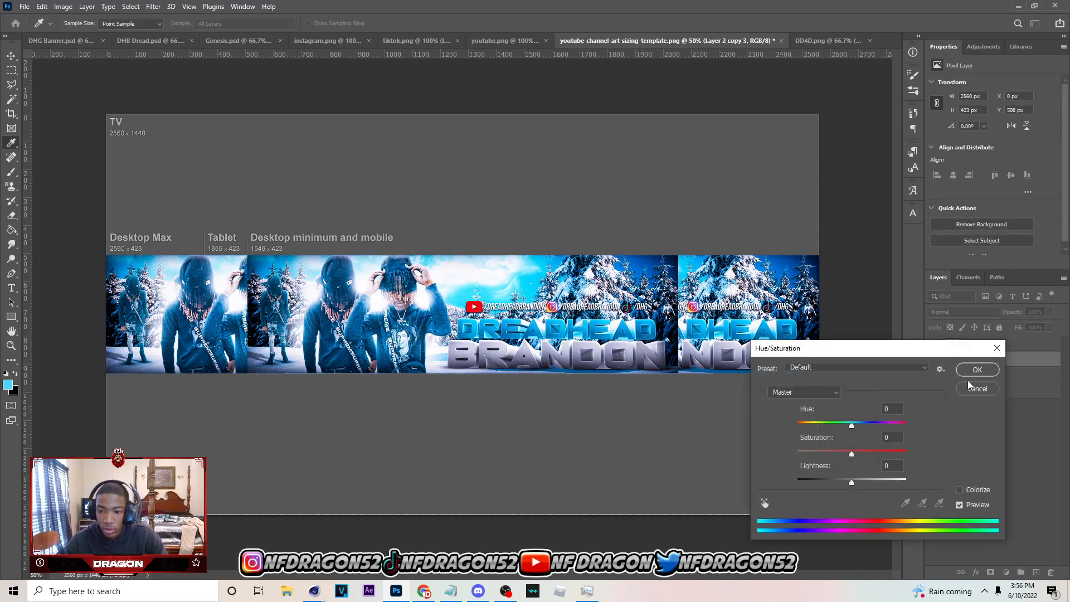
pyautogui.moveTo(825, 483); pyautogui.dragTo(813, 483)
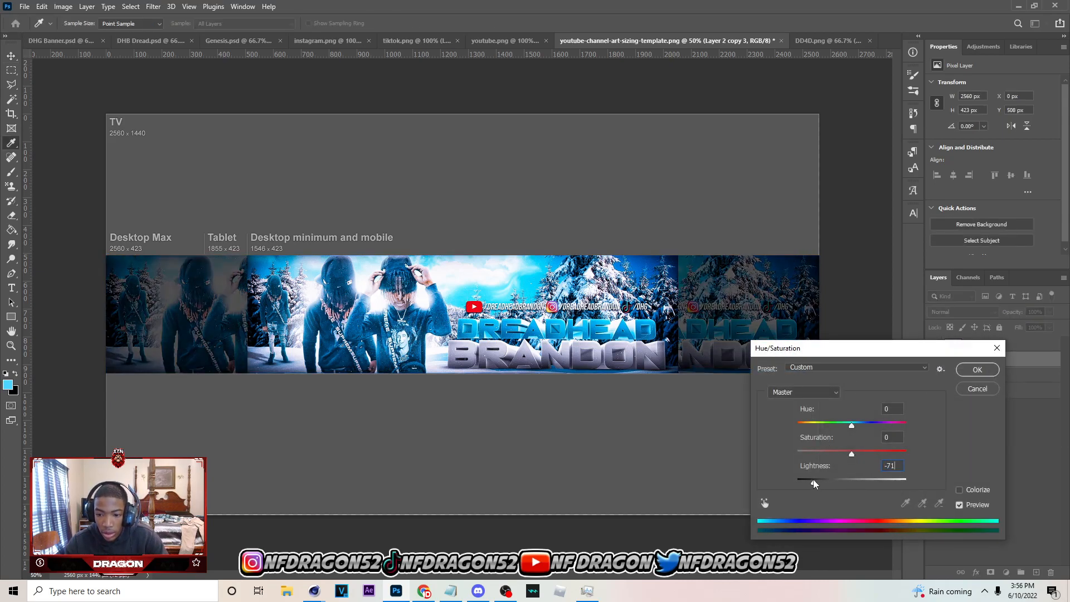
pyautogui.click(974, 373)
# Add a new layer directly above the template's Layer 1 and fill it with black using the Paint Bucket
pyautogui.click(986, 392)
pyautogui.click(1036, 574)
pyautogui.press('g')
pyautogui.rightClick(14, 233)
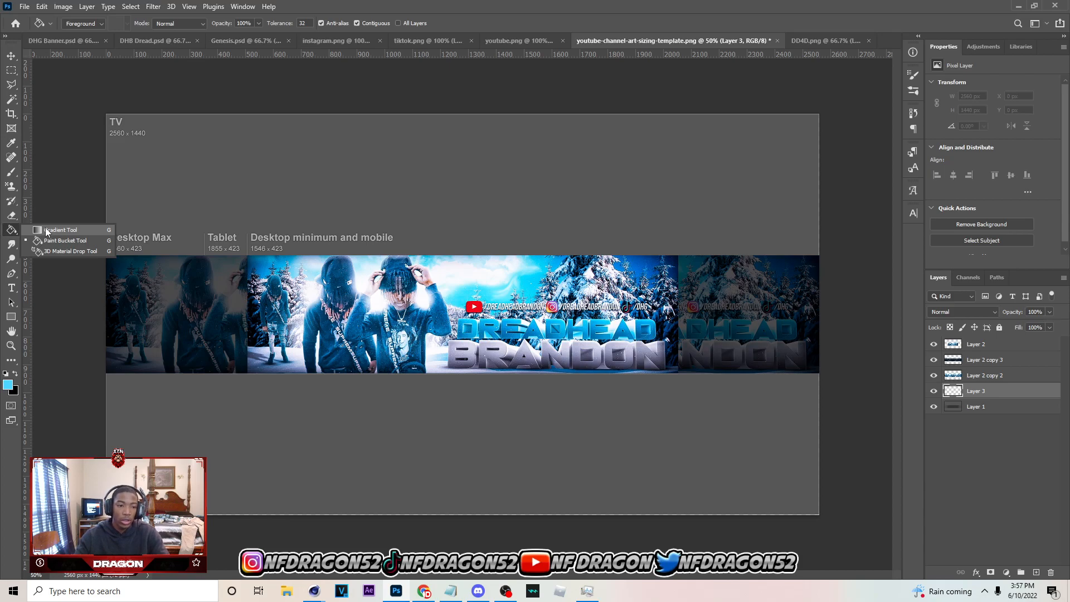
pyautogui.click(46, 231)
pyautogui.rightClick(18, 233)
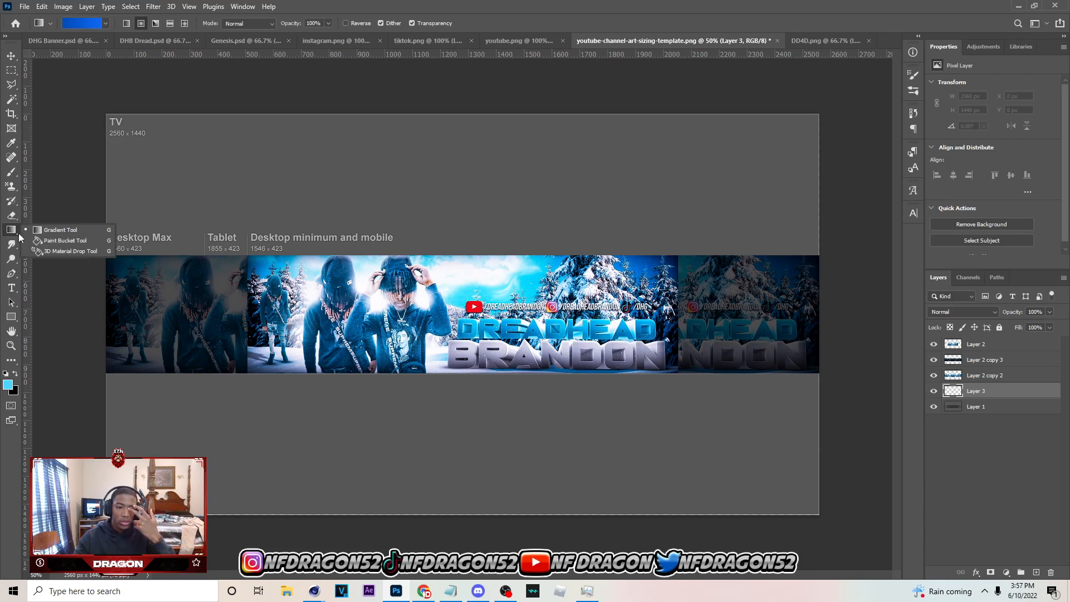
pyautogui.click(45, 241)
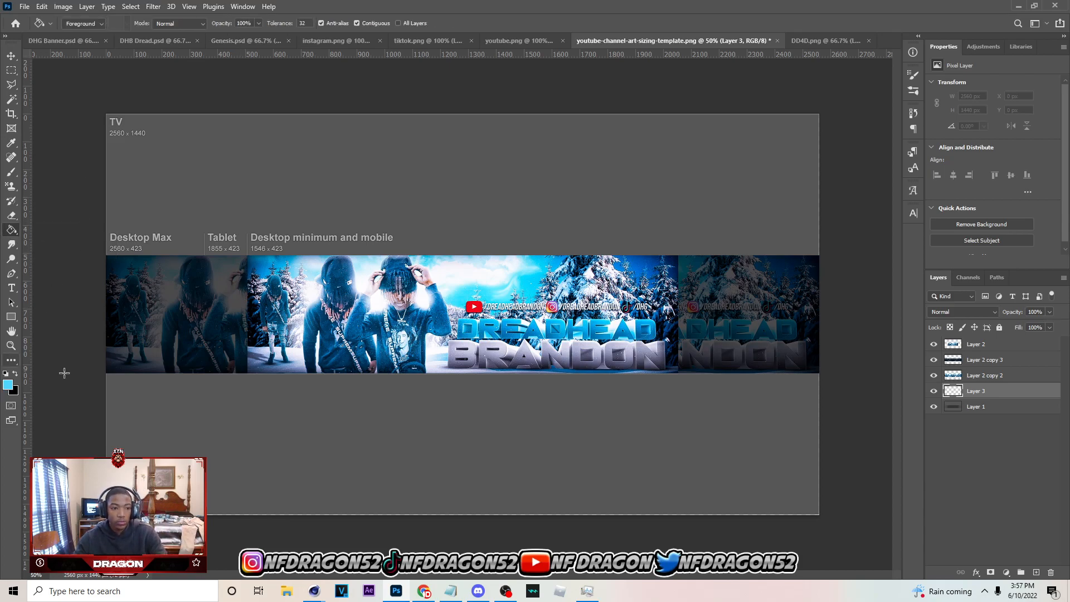
pyautogui.click(384, 237)
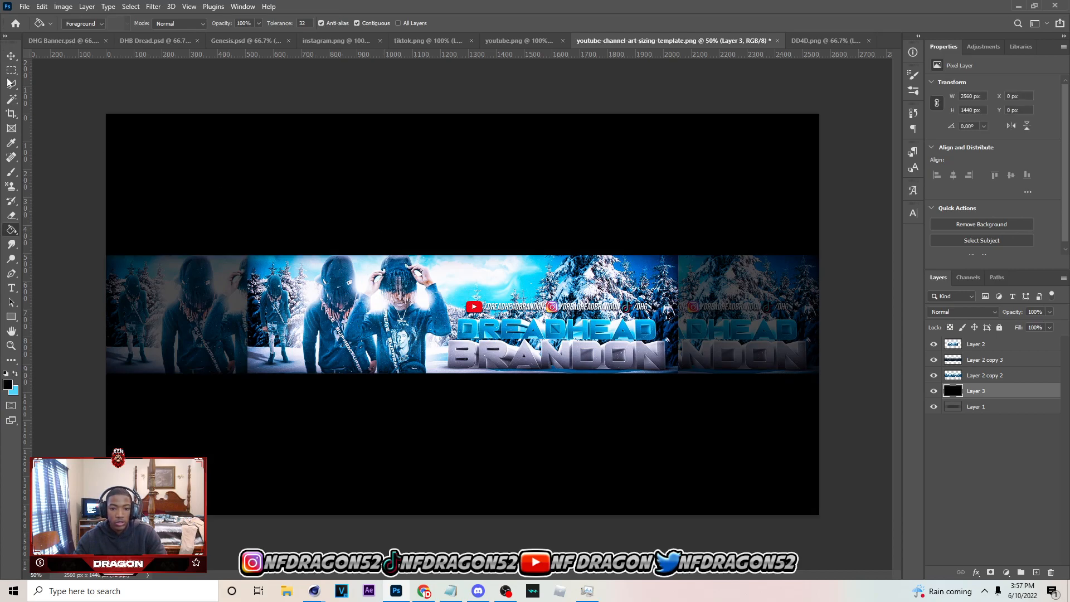
# Export the finished channel art as a 2560 x 1440 px PNG named "dhg Banner"
pyautogui.click(10, 57)
pyautogui.click(24, 6)
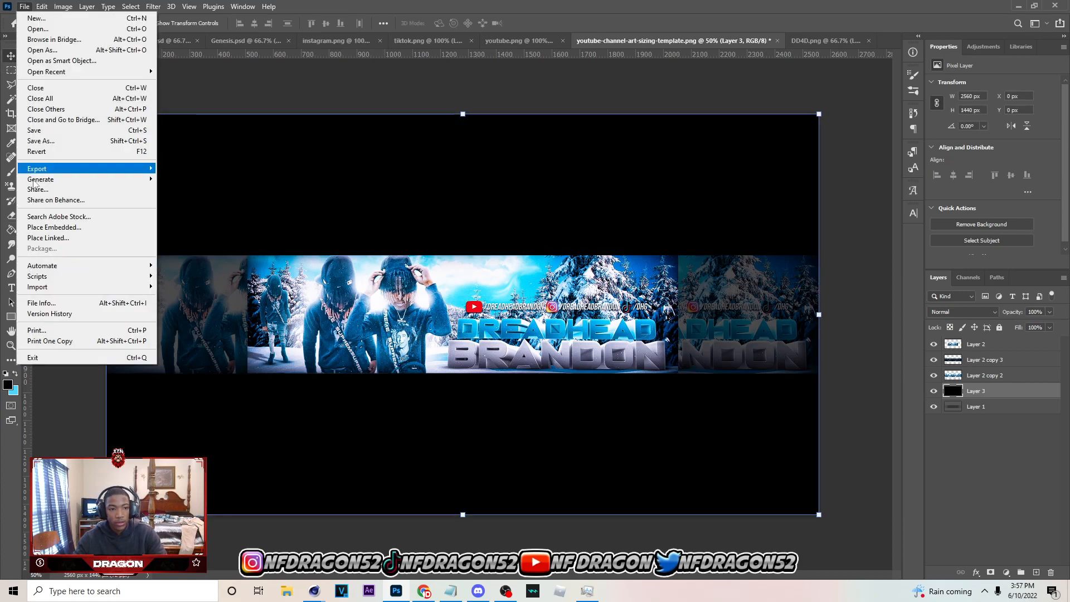
pyautogui.moveTo(39, 169)
pyautogui.click(211, 181)
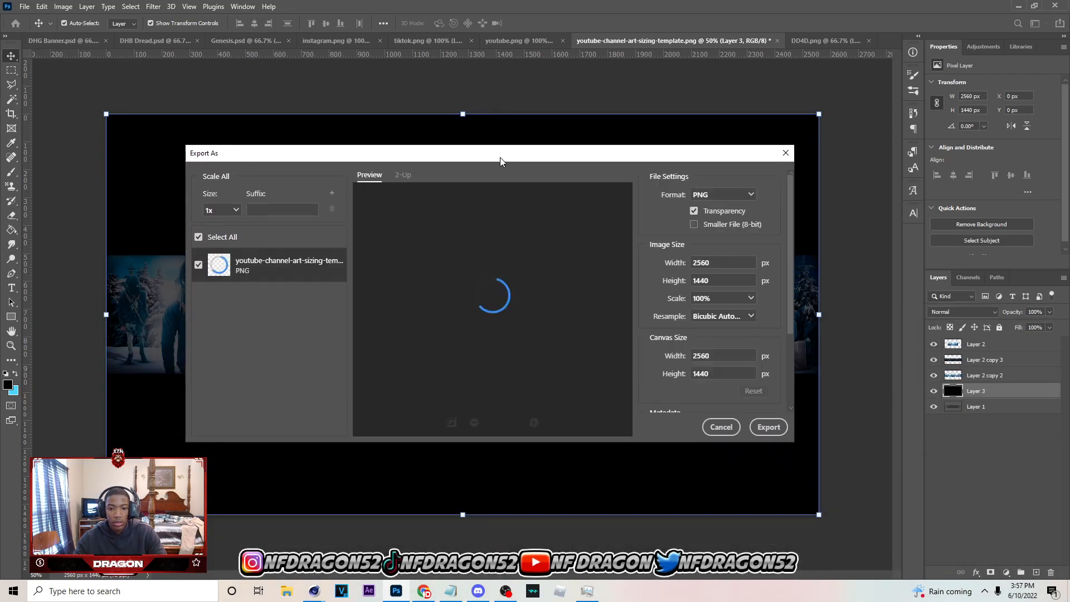
pyautogui.click(769, 427)
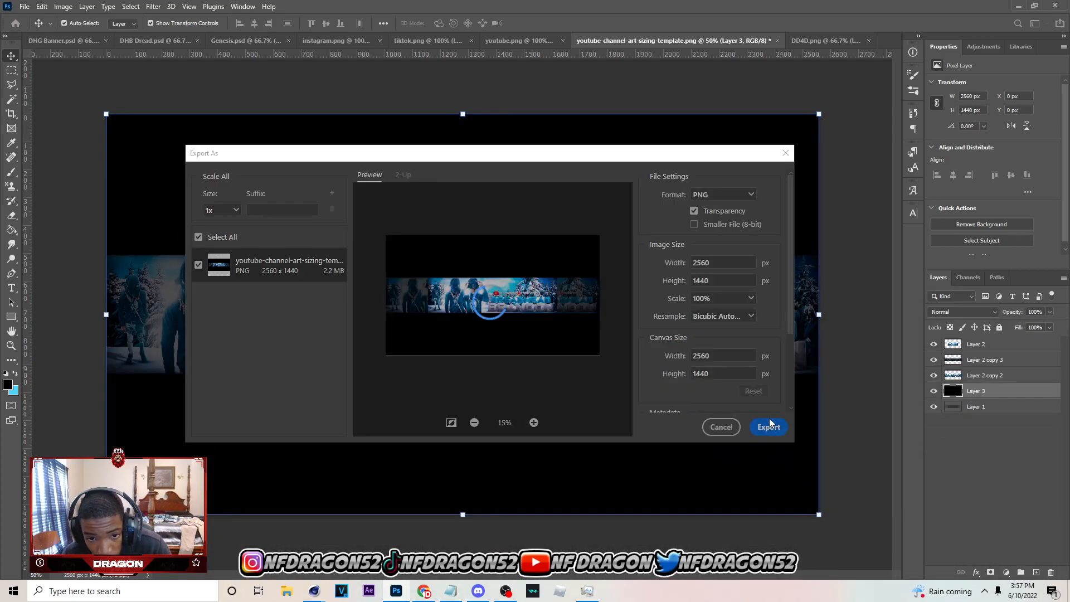
pyautogui.write('dhg Banner')
pyautogui.press('Return')
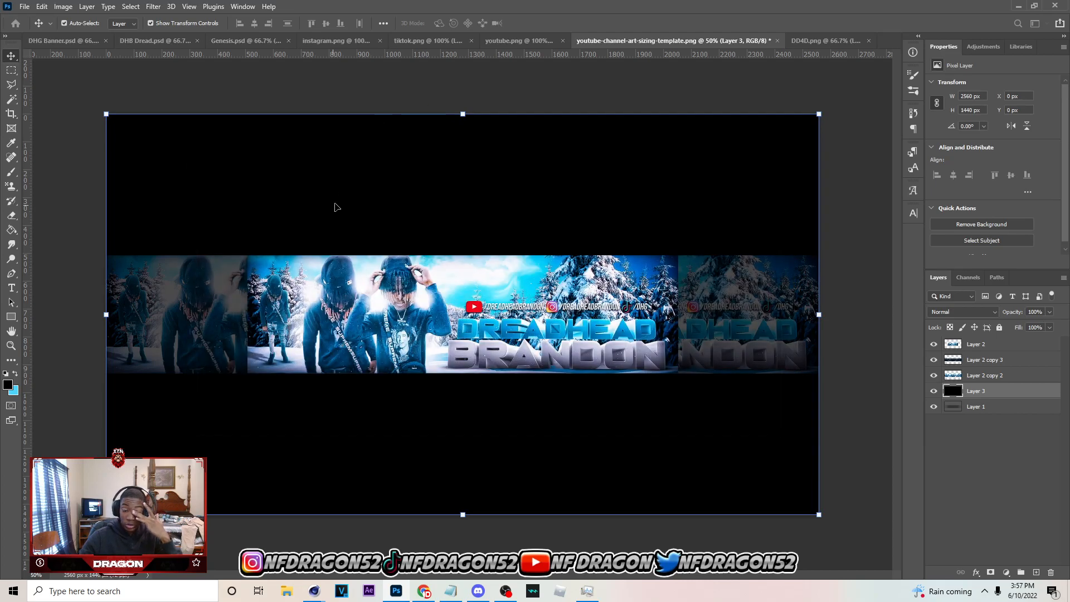
# Compare the new banner in DHG Banner.psd with the earlier version in DHB Dread.psd
pyautogui.click(66, 41)
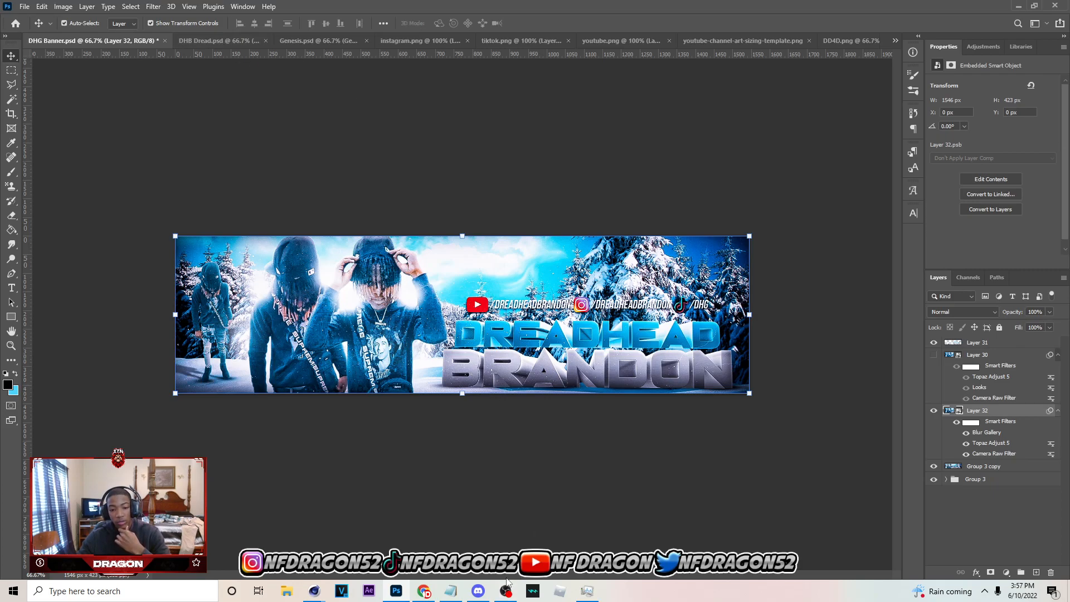
pyautogui.click(218, 42)
pyautogui.click(86, 41)
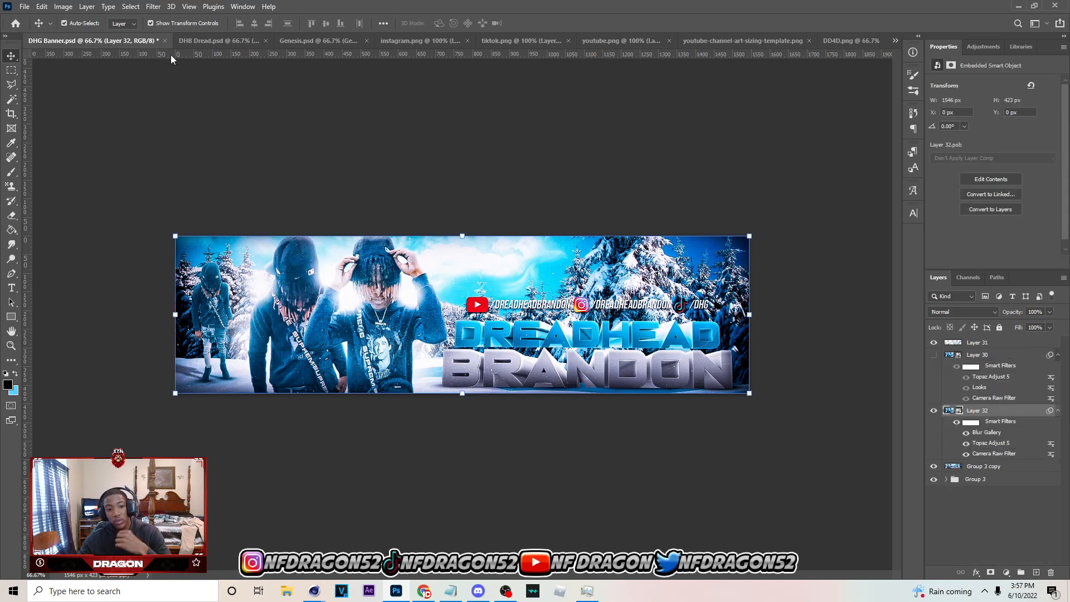
pyautogui.click(194, 40)
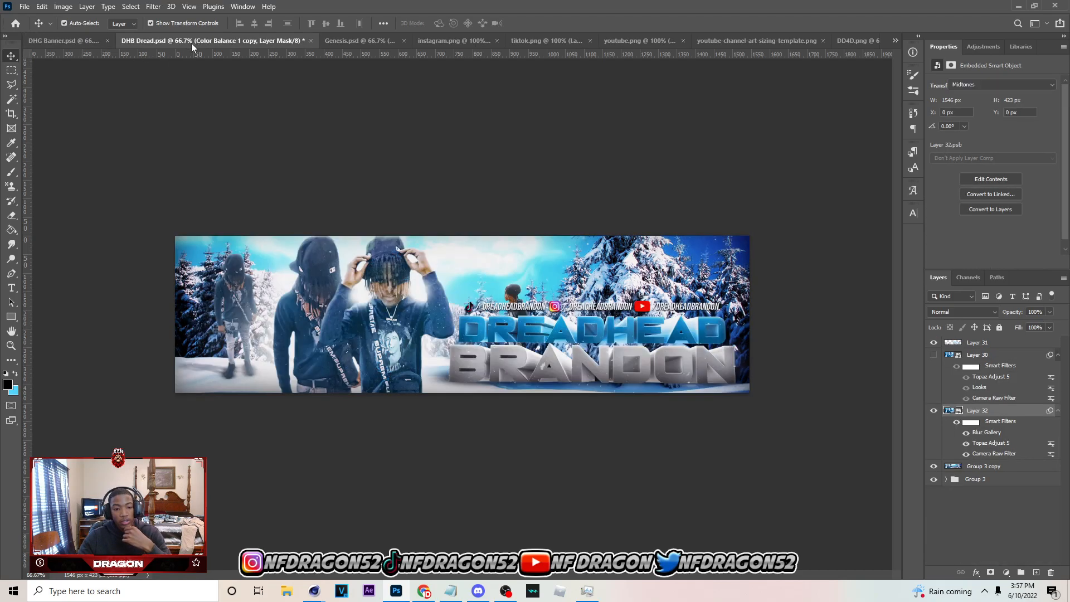
pyautogui.click(79, 44)
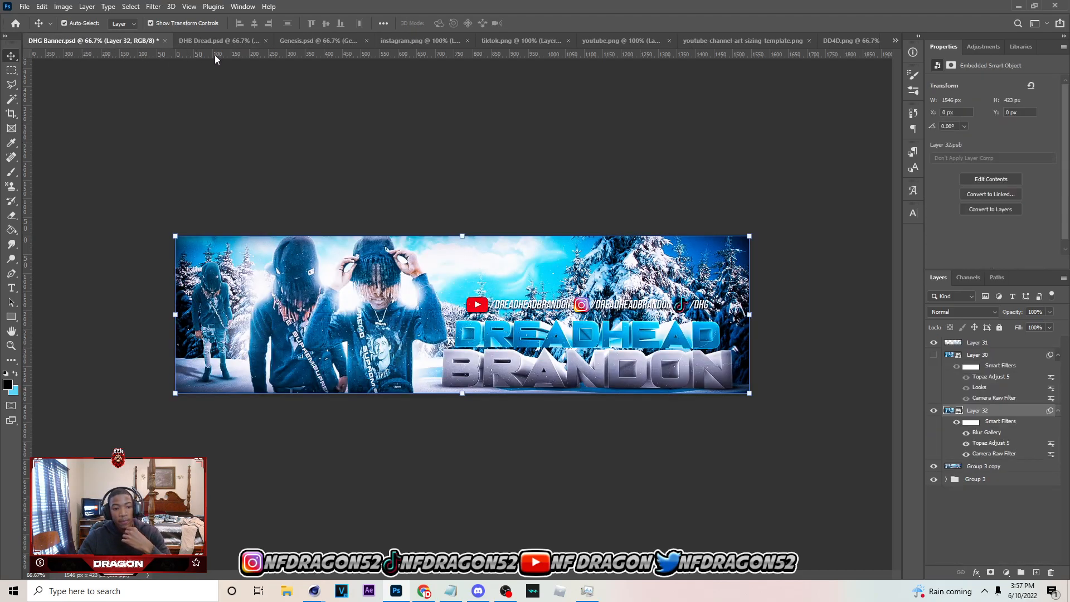
pyautogui.click(229, 44)
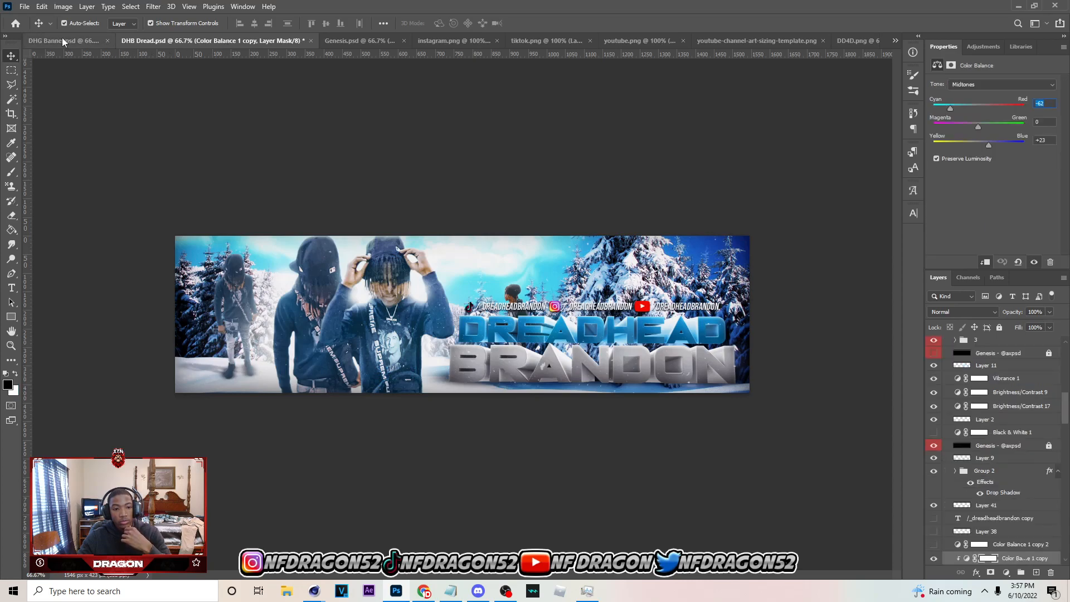
# Show Layer 42's filtered version in DHB Dread.psd and compare it with the banner in DHG Banner.psd
pyautogui.click(76, 42)
pyautogui.click(195, 40)
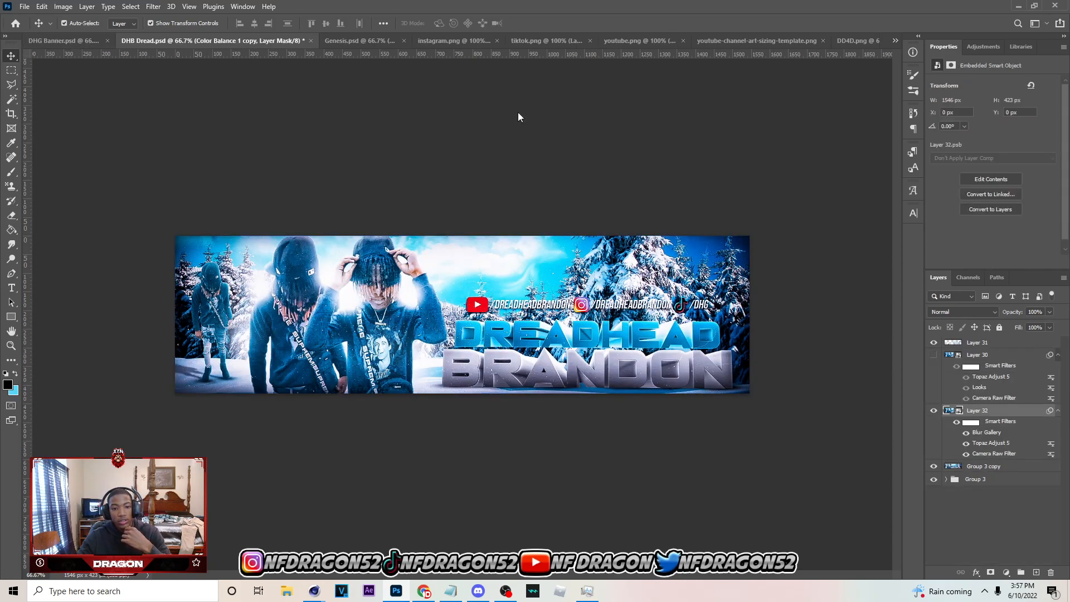
pyautogui.scroll(10, 1038, 507)
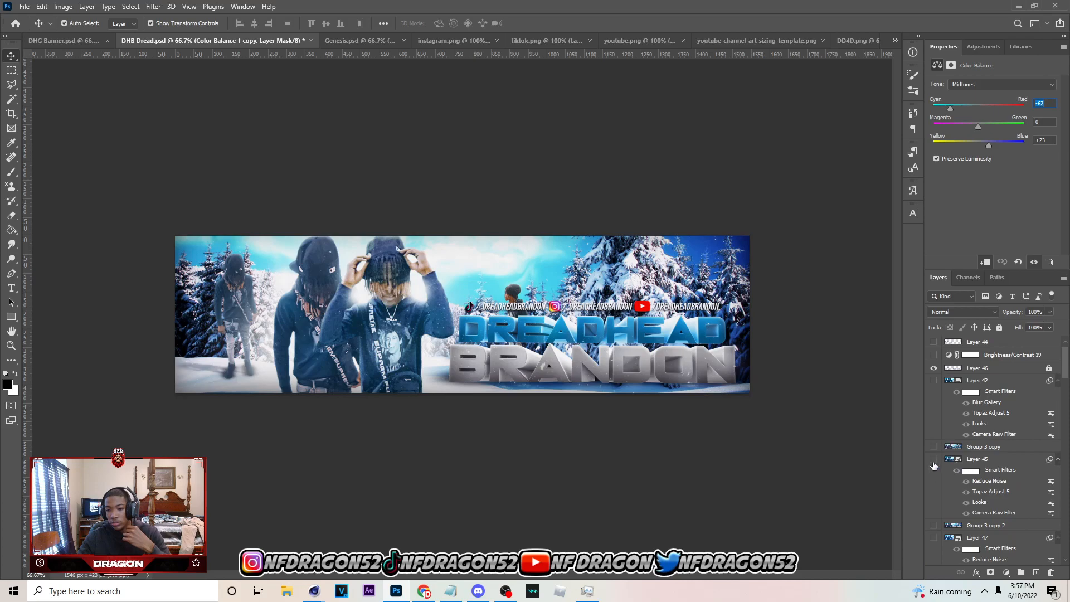
pyautogui.click(932, 380)
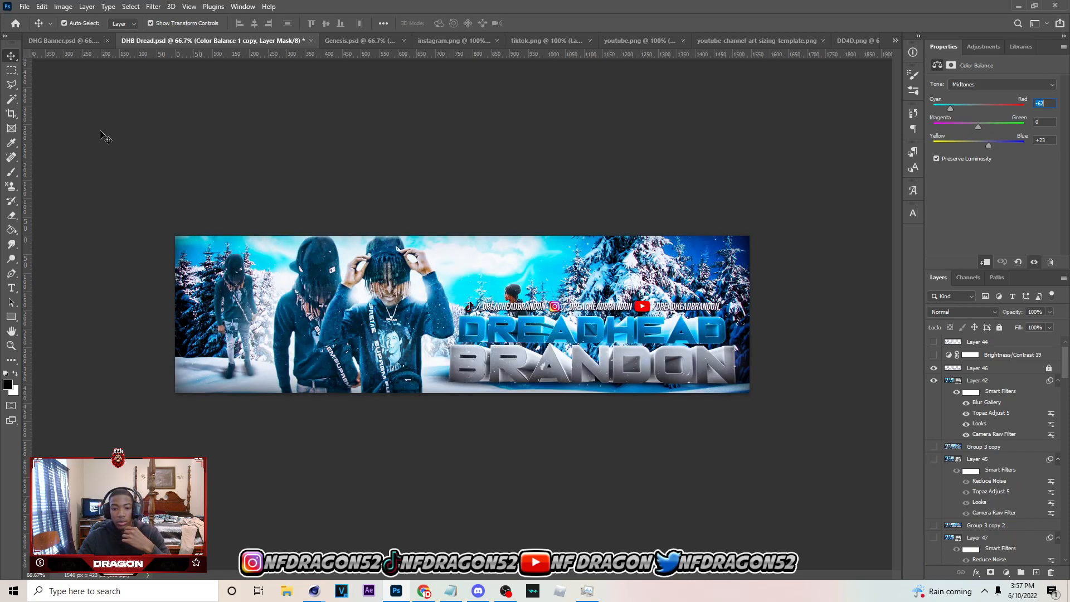
pyautogui.click(78, 41)
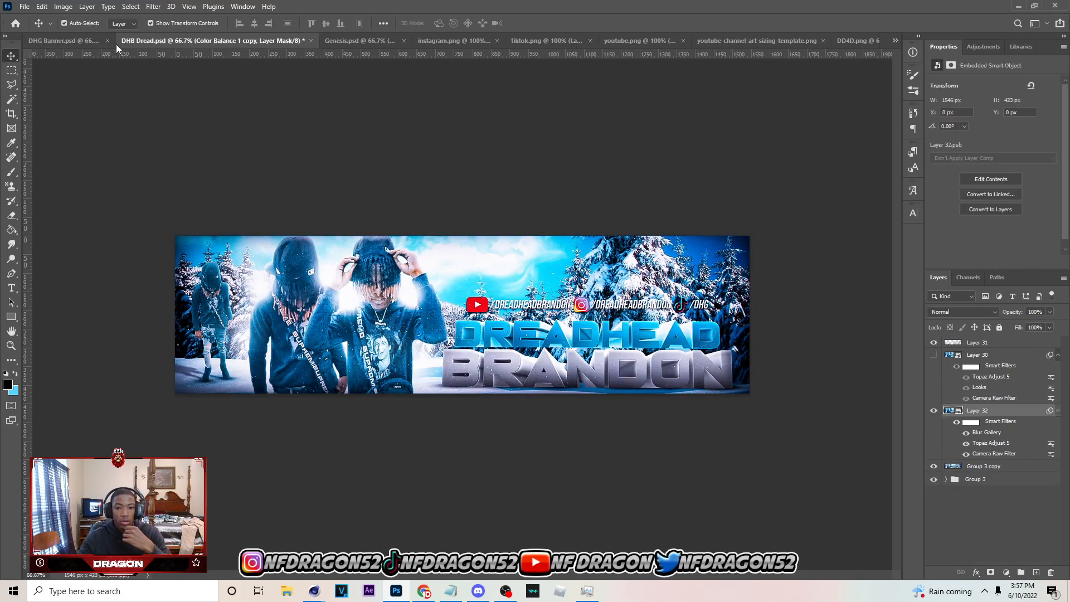
pyautogui.click(193, 42)
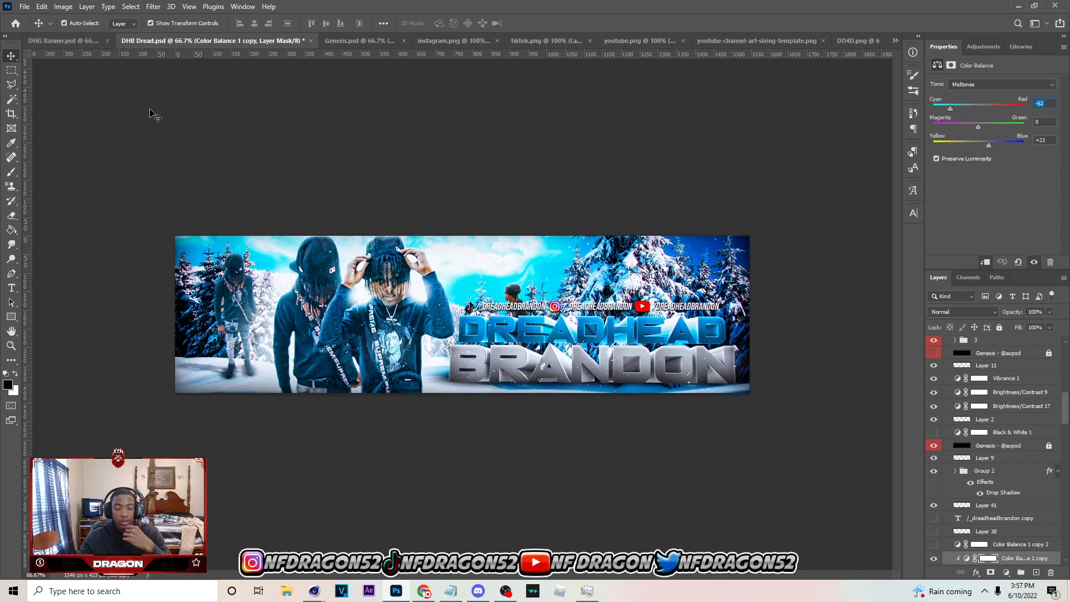
# Hide Layer 42 in DHB Dread.psd, then show and select the filtered Layer 45 instead
pyautogui.scroll(8, 949, 456)
pyautogui.moveTo(1069, 381); pyautogui.dragTo(1060, 320)
pyautogui.click(933, 472)
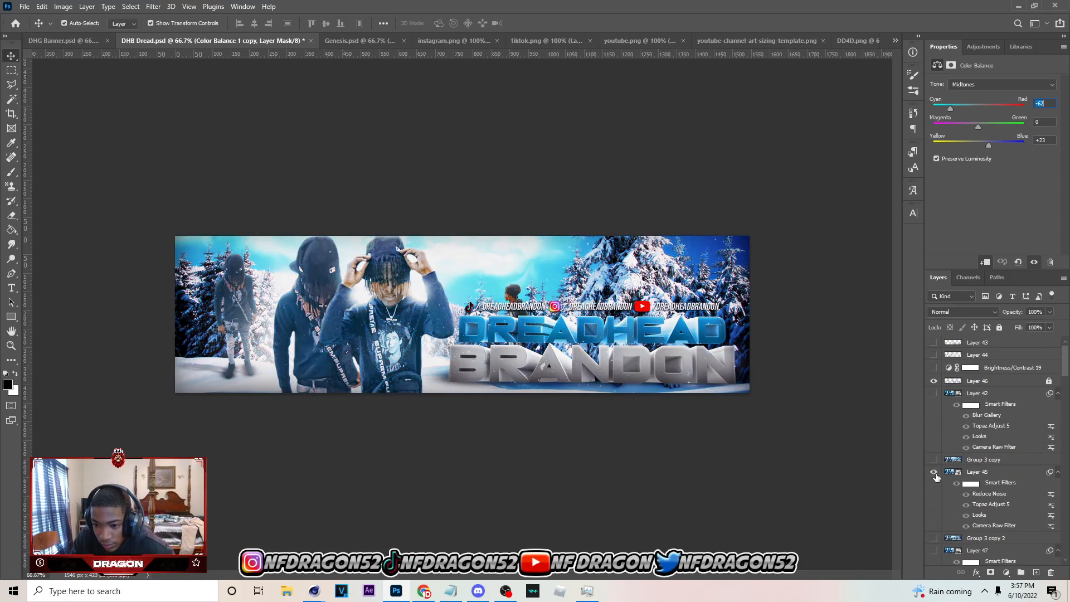
pyautogui.click(979, 474)
pyautogui.scroll(-1, 969, 468)
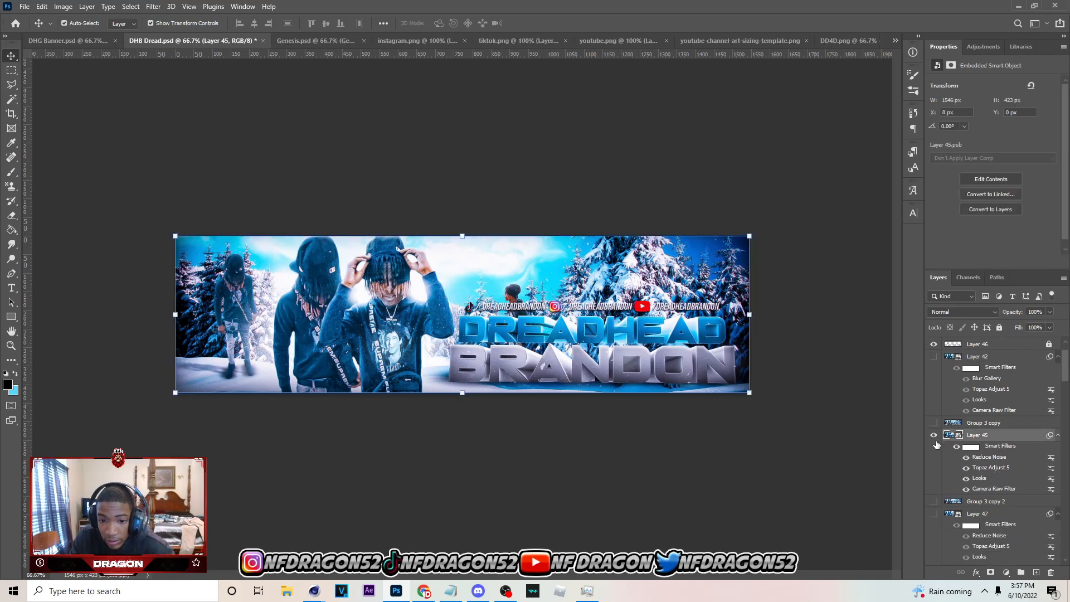
# Show and select Layer 47, toggling its visibility and Layer 45's to compare the filtered versions, leaving both layers shown
pyautogui.click(933, 435)
pyautogui.click(933, 513)
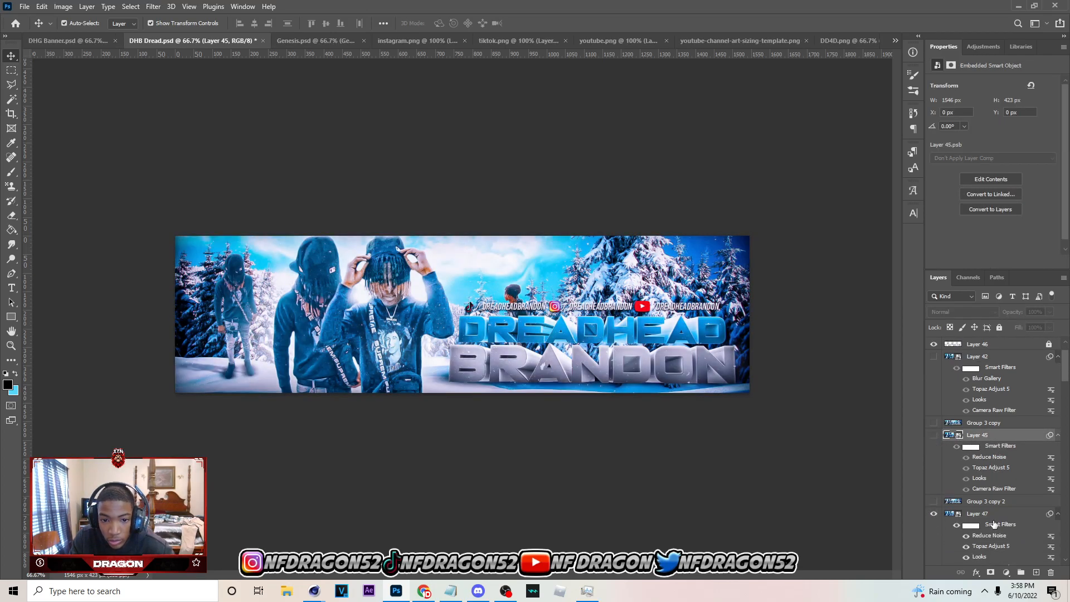
pyautogui.click(977, 513)
pyautogui.scroll(-2, 947, 474)
pyautogui.click(933, 444)
pyautogui.click(933, 445)
pyautogui.click(933, 365)
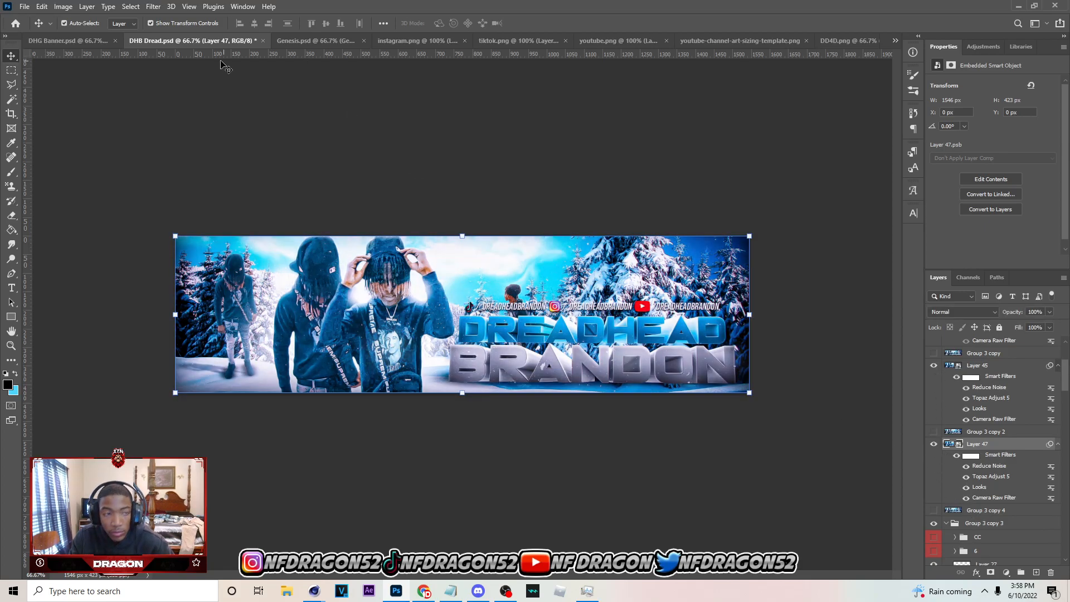
# Compare DHG Banner.psd with the Layer 45 version in DHB Dread.psd, and switch to OBS
pyautogui.click(82, 40)
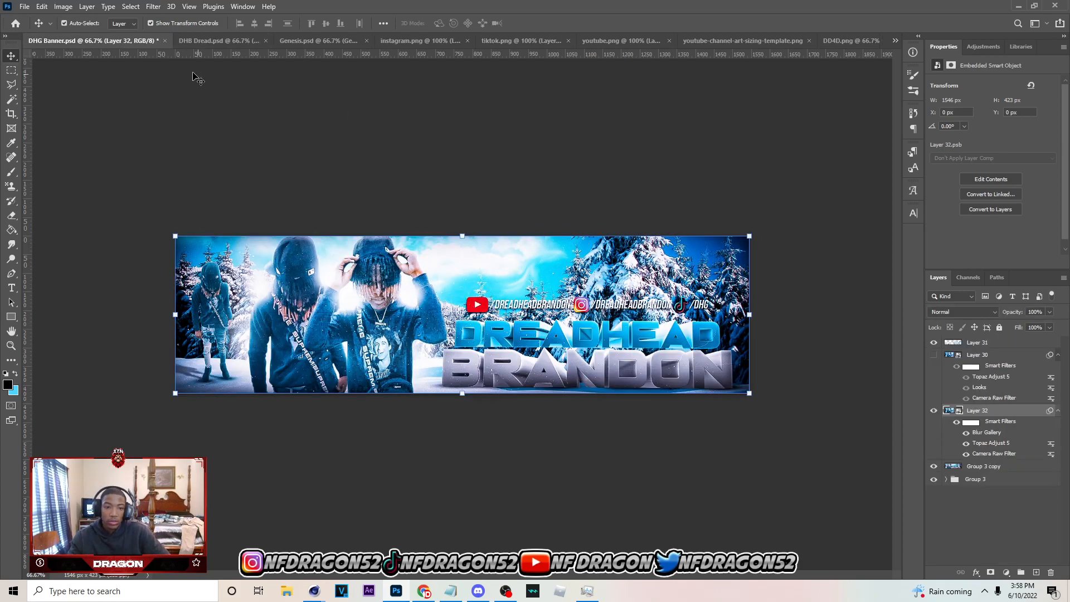
pyautogui.click(186, 42)
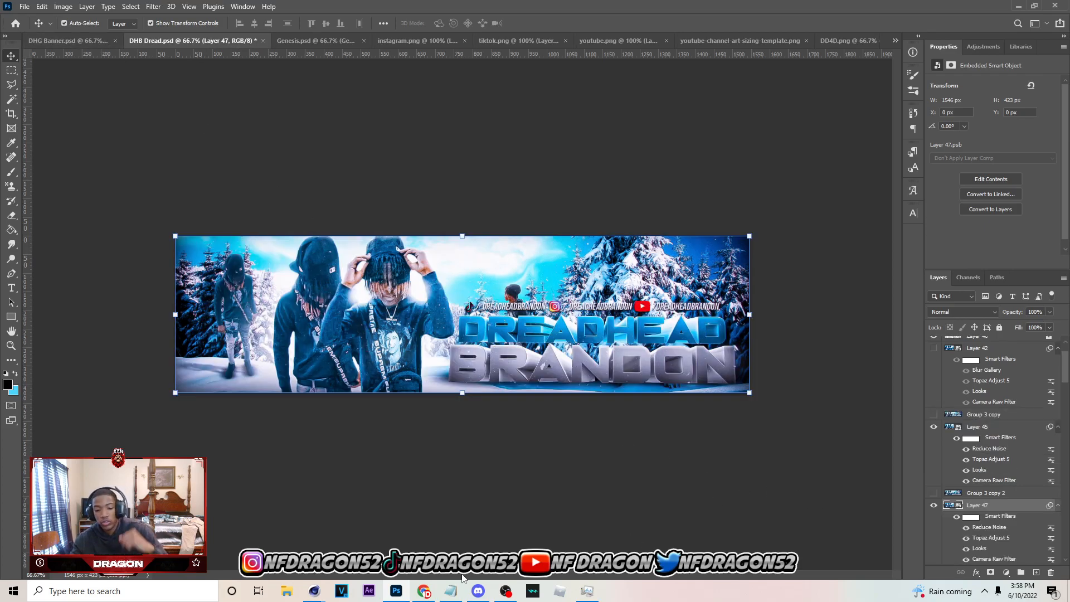
pyautogui.click(505, 590)
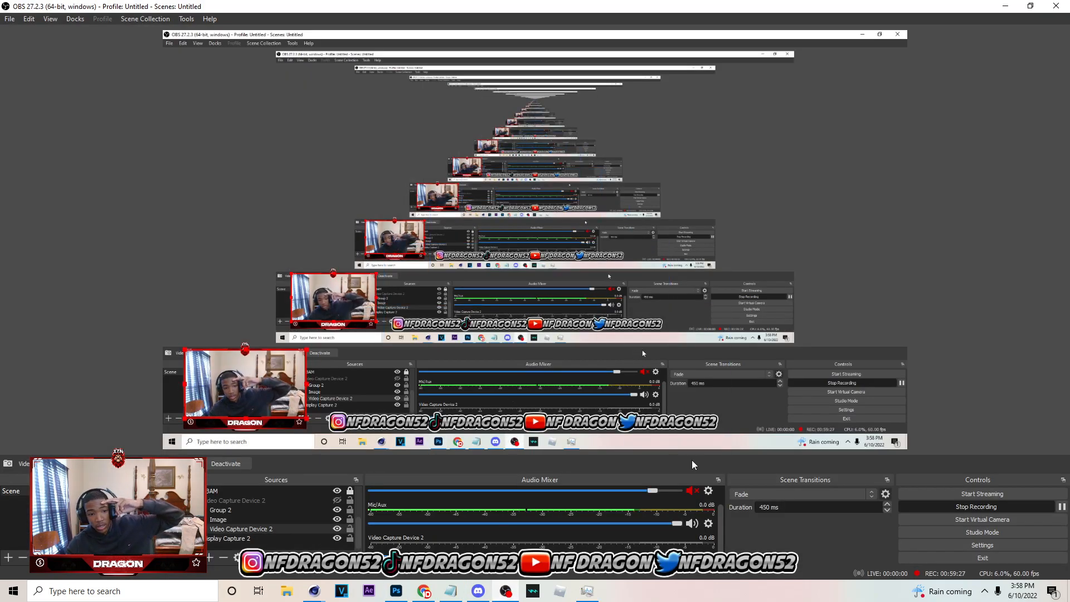